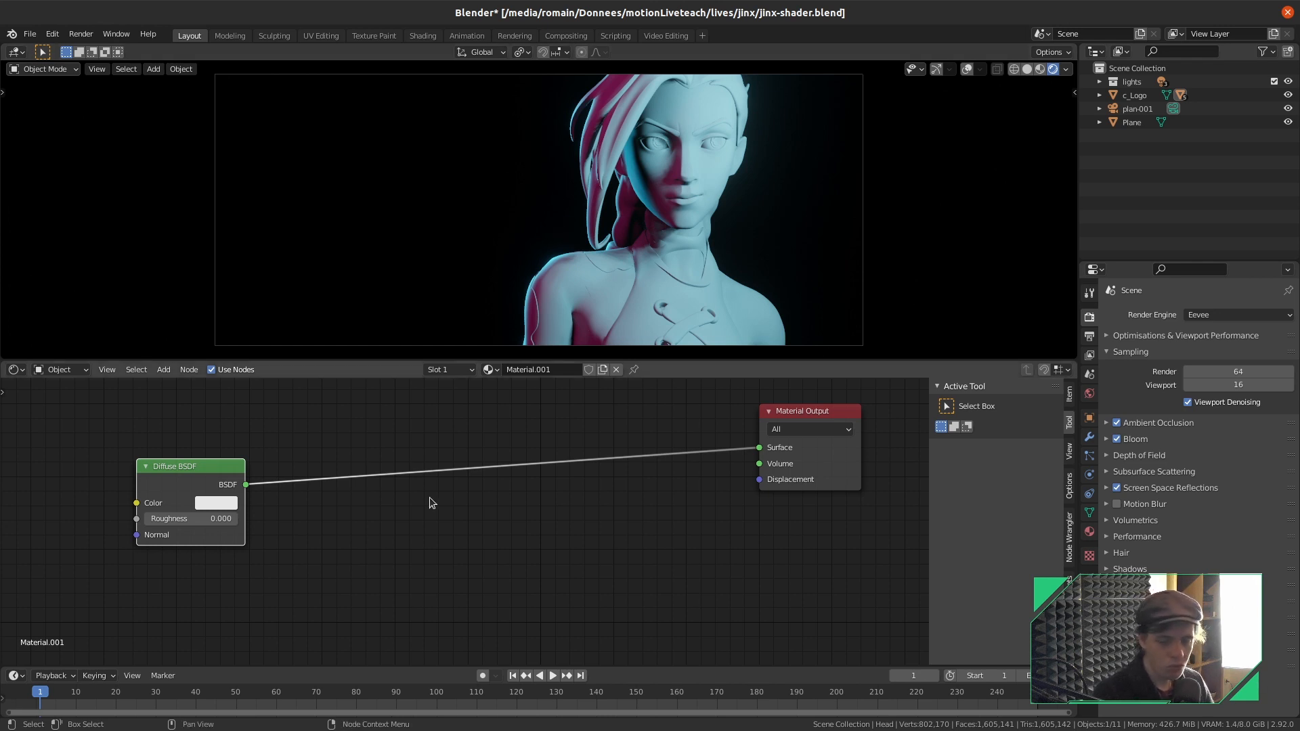
Insert a Shader to RGB node on the link between the Diffuse BSDF and the Material Output
middle_drag(302, 549, 465, 548)
drag(380, 468, 450, 455)
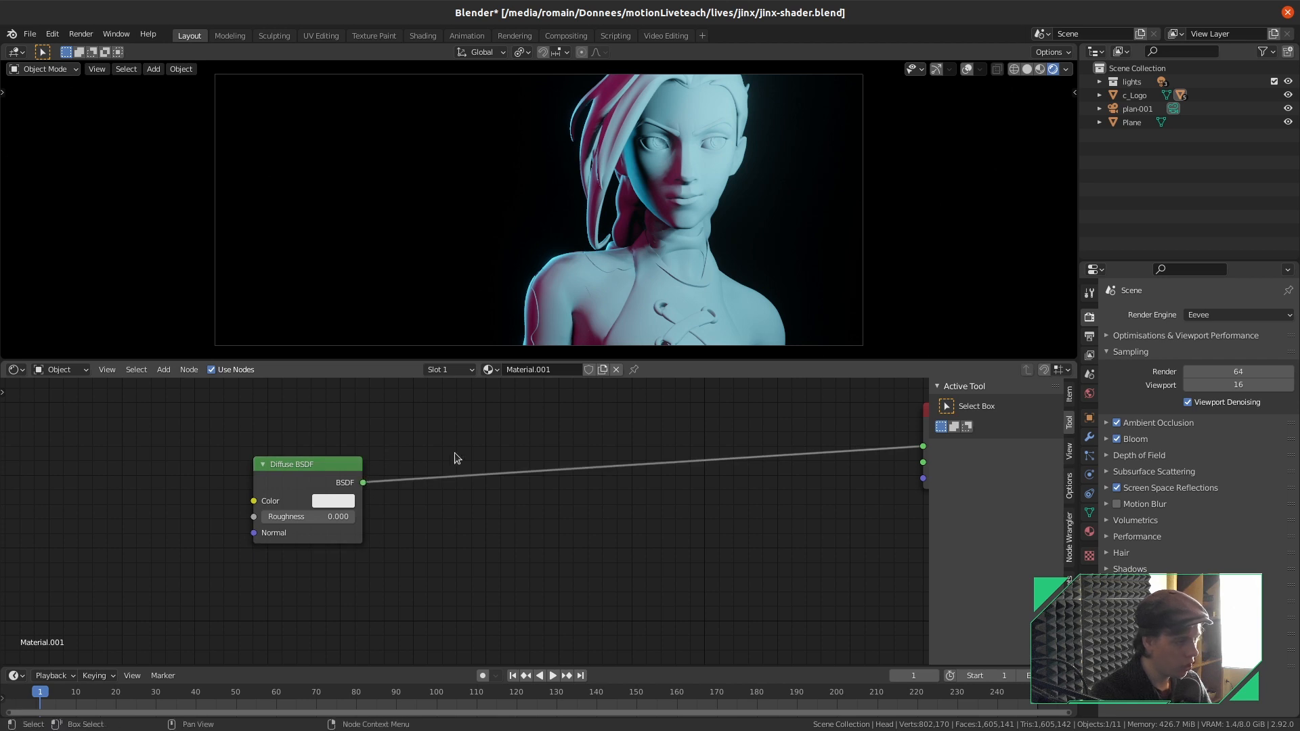
key(shift+a)
text(shader to)
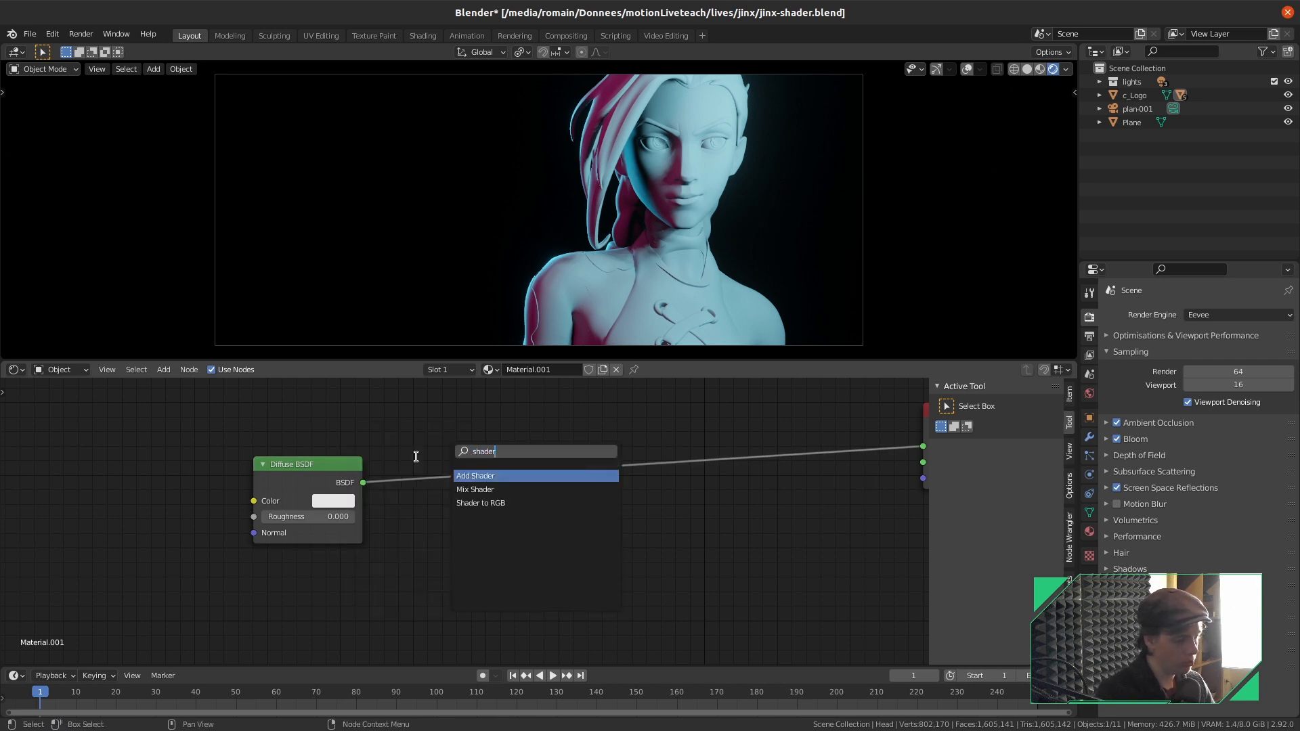
key(Return)
click(403, 455)
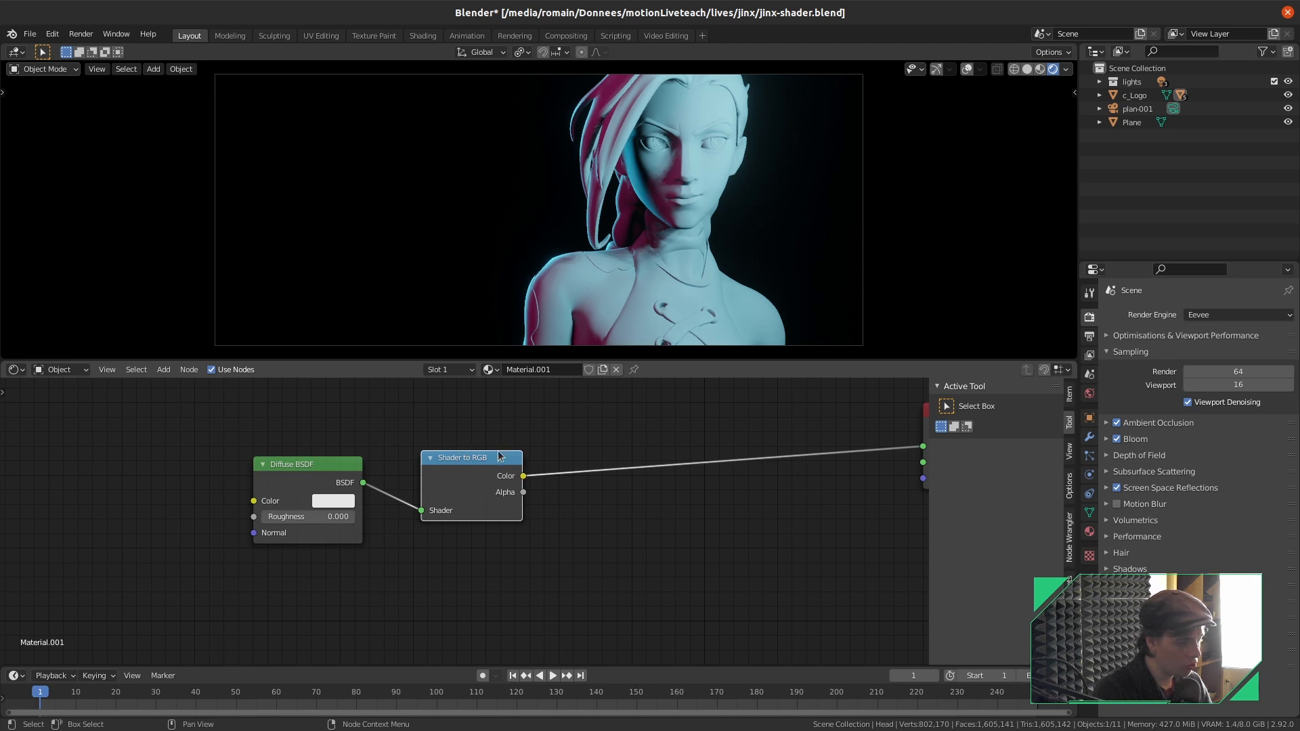
Insert an RGB Curves node between the Shader to RGB node and the Material Output
middle_drag(617, 432, 511, 421)
key(shift+a)
mouse_move(491, 428)
text(curve)
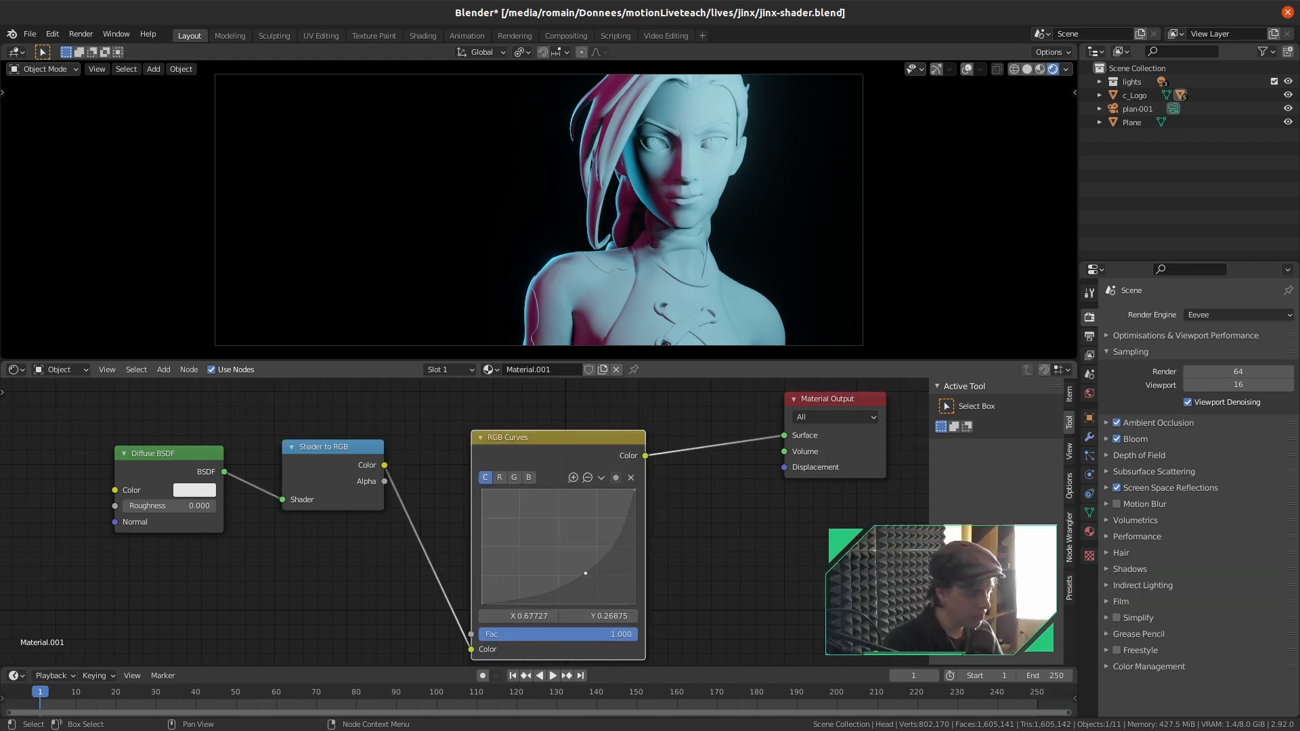
Try a steep S-shaped contrast curve with points near 0.77/0.79 and 0.39/0.06, and delete the RGB Curves node
drag(600, 552, 603, 527)
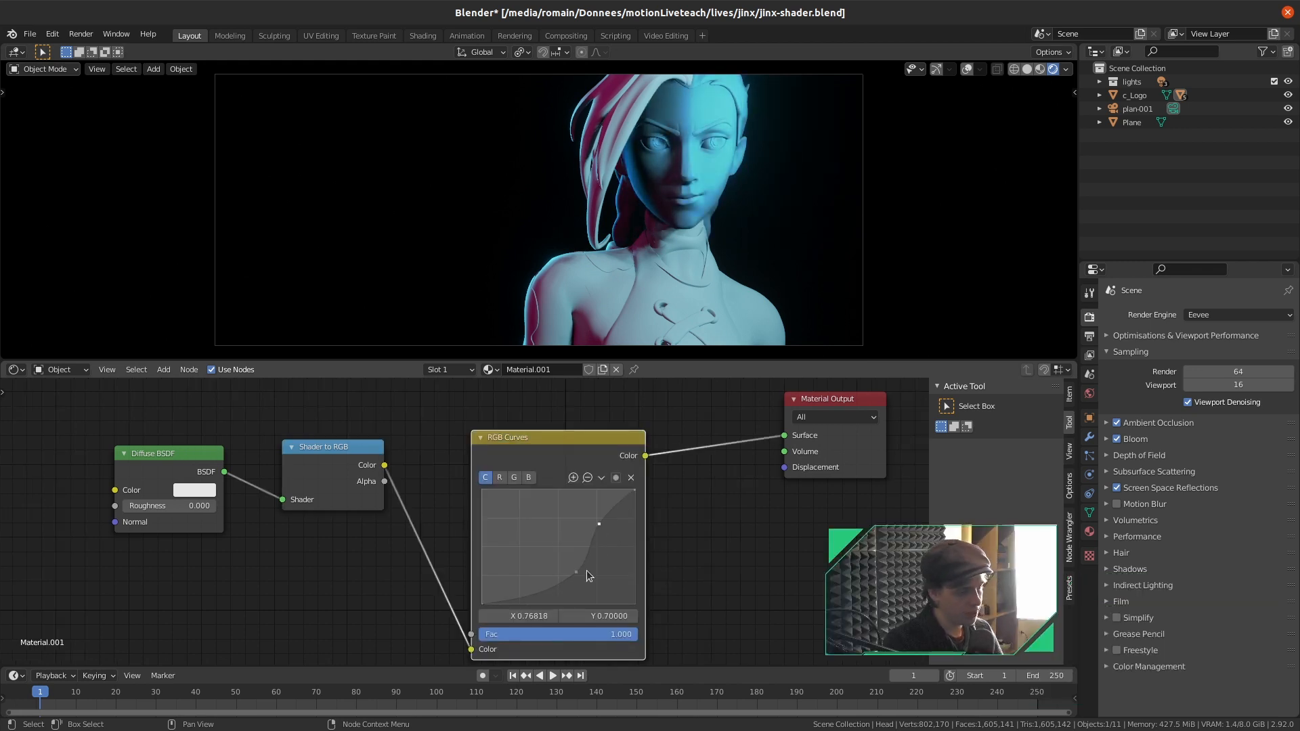
drag(575, 573, 583, 586)
drag(599, 535, 599, 525)
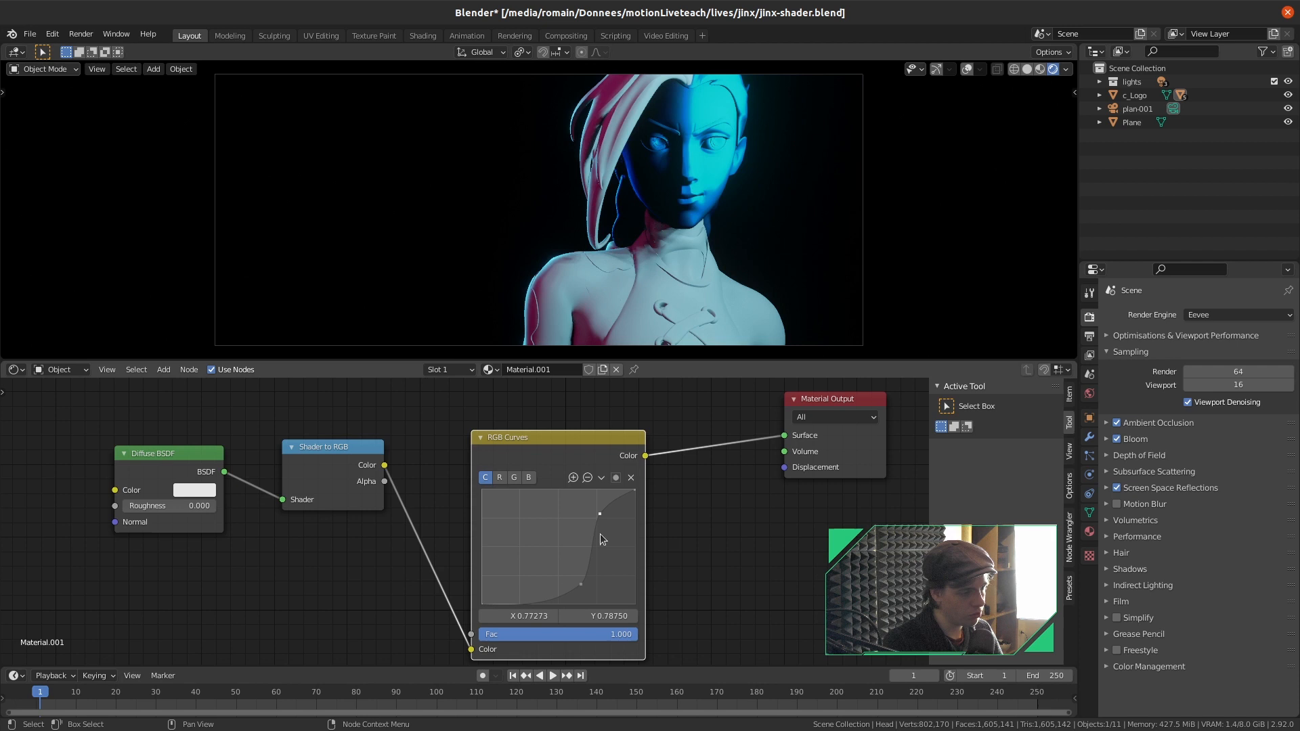
drag(580, 585, 541, 598)
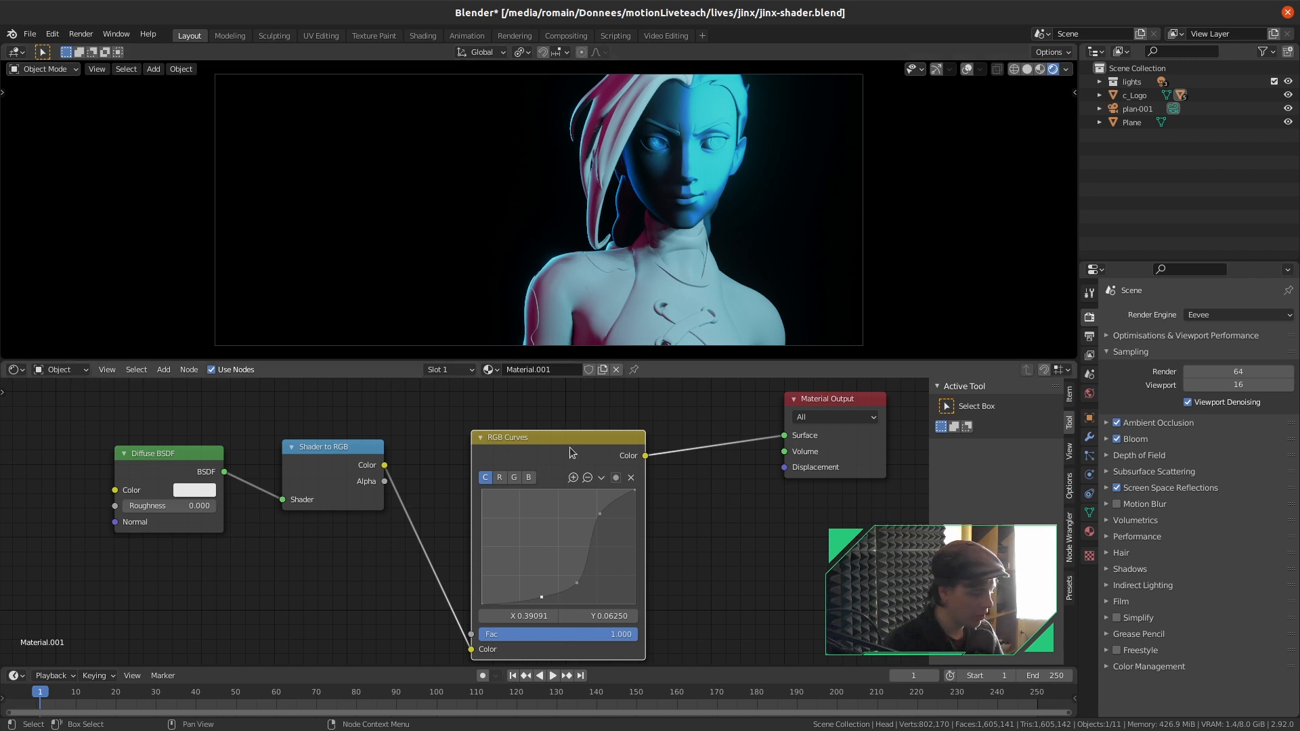
key(x)
Try a ColorRamp linked between Shader to RGB and Material Output with its black and white stops closer together, and delete it
key(shift+a)
click(502, 445)
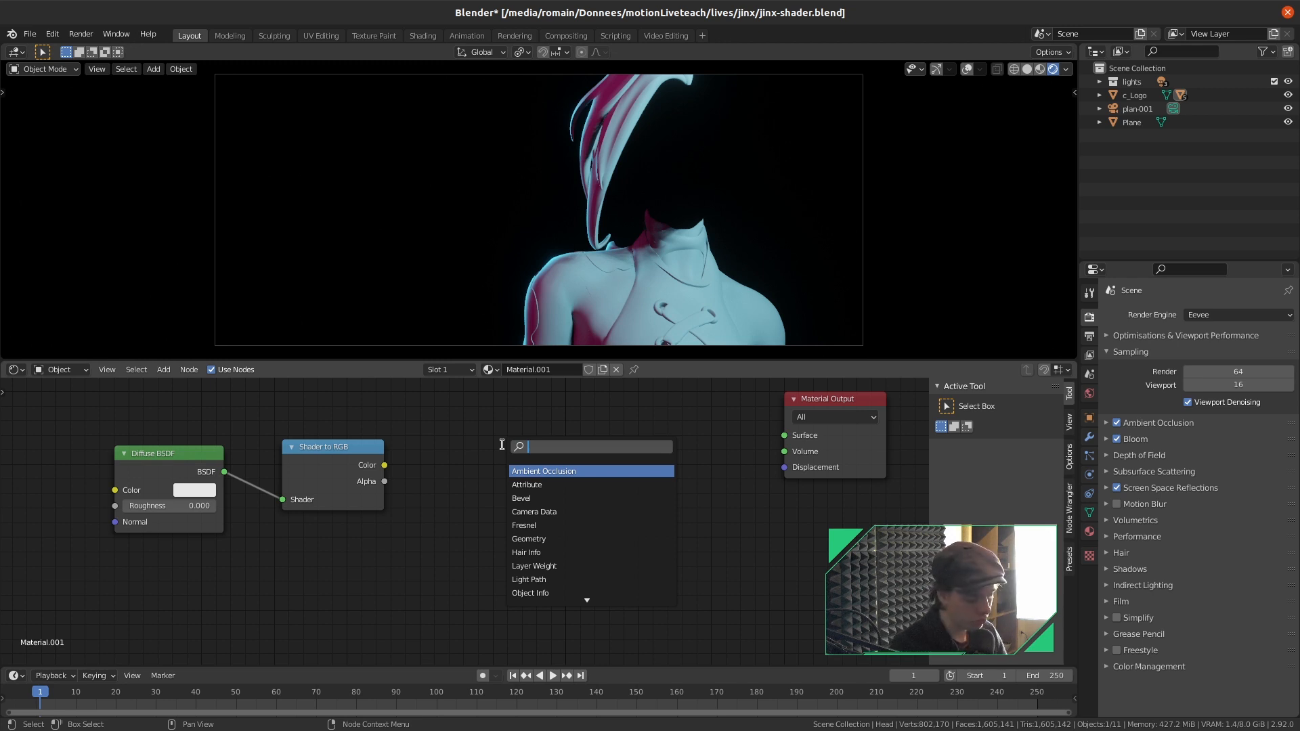
text(ramp)
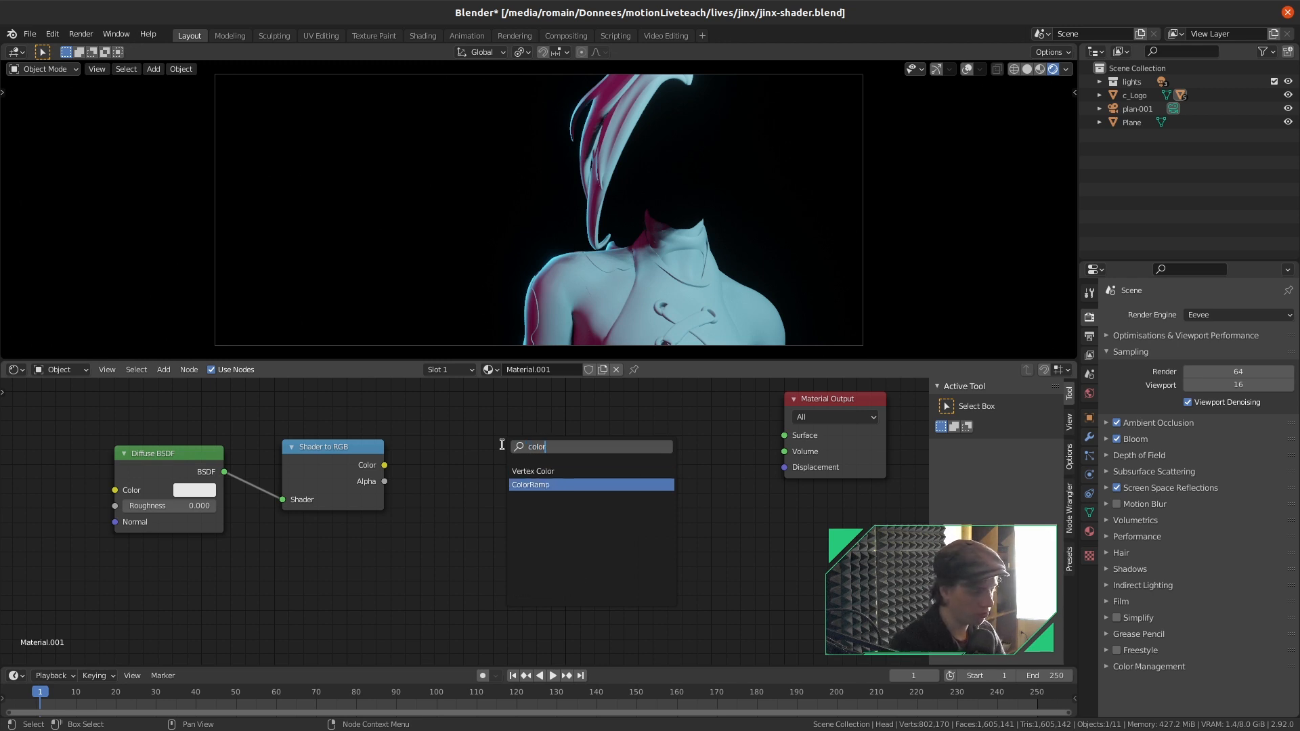
key(Return)
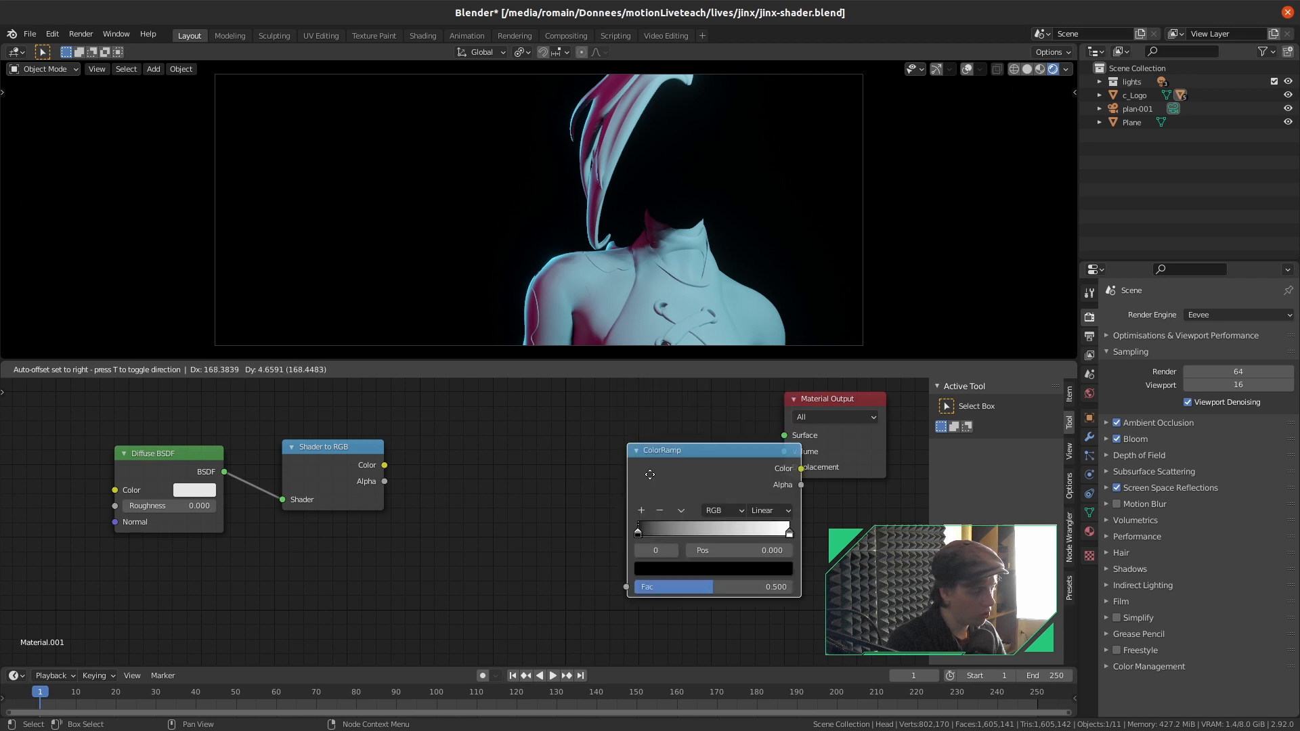
click(451, 387)
drag(384, 465, 456, 540)
drag(631, 422, 784, 435)
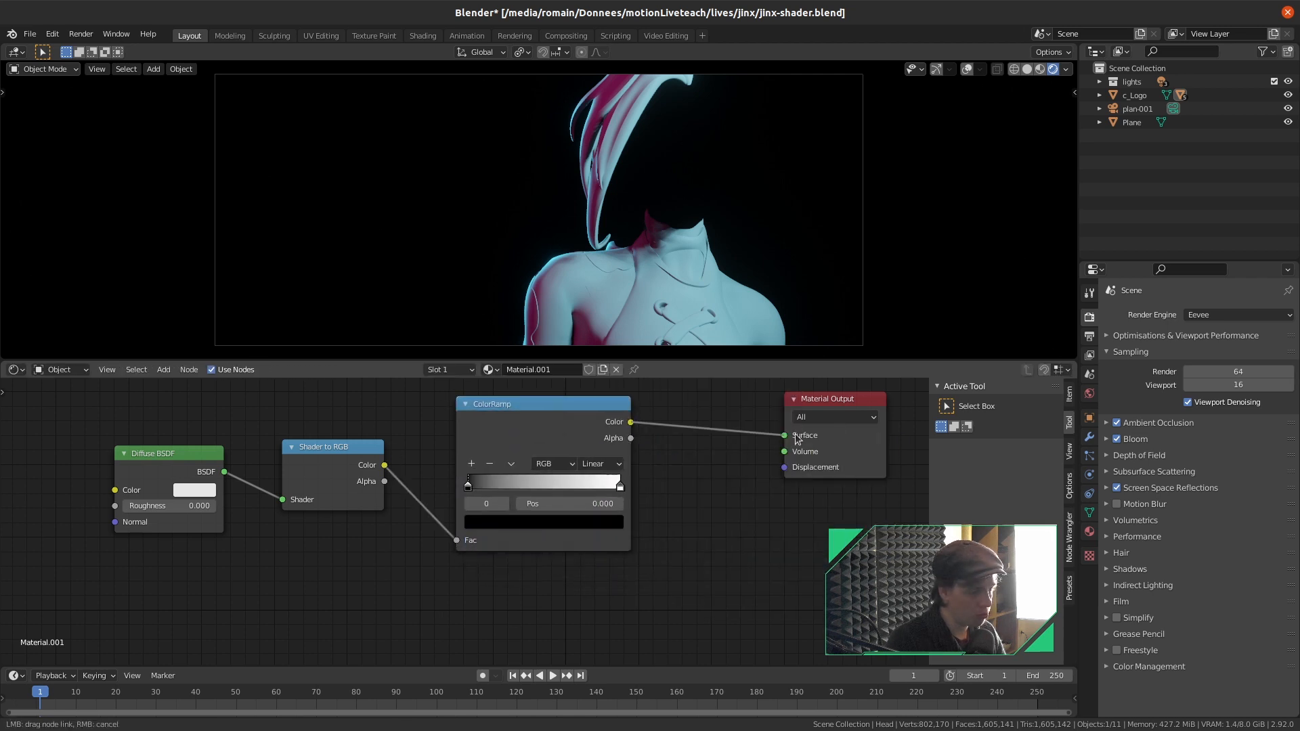
drag(471, 489, 566, 487)
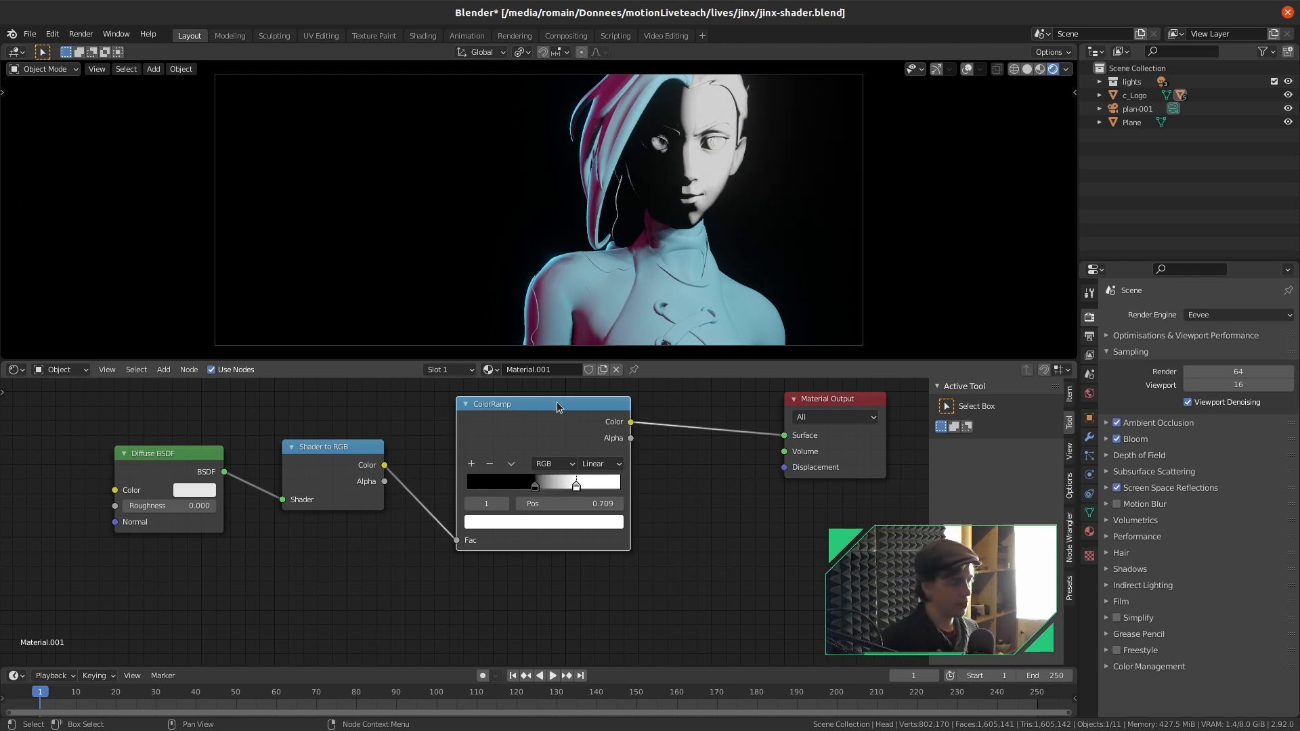
key(x)
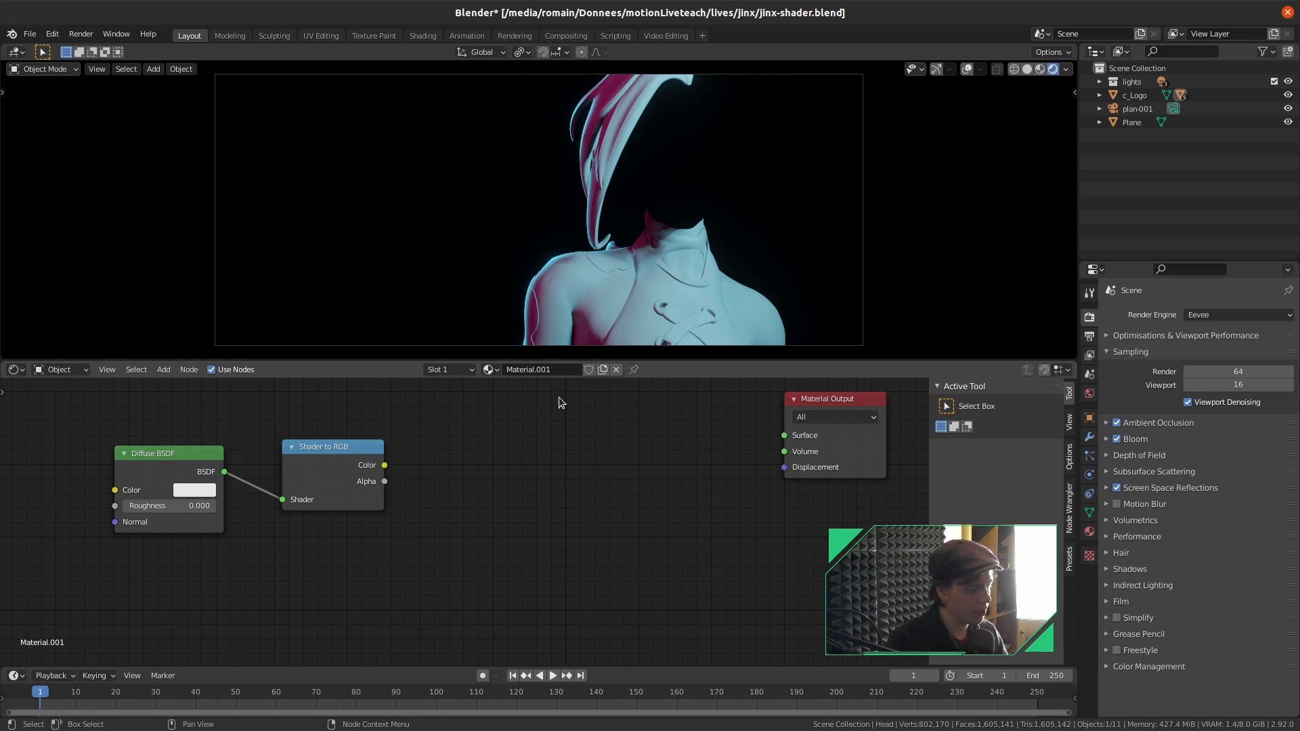
Add a Map Range node between Shader to RGB and Material Output, with From Min 0.250 and From Max 0.570
key(shift+a)
click(543, 425)
text(map ra)
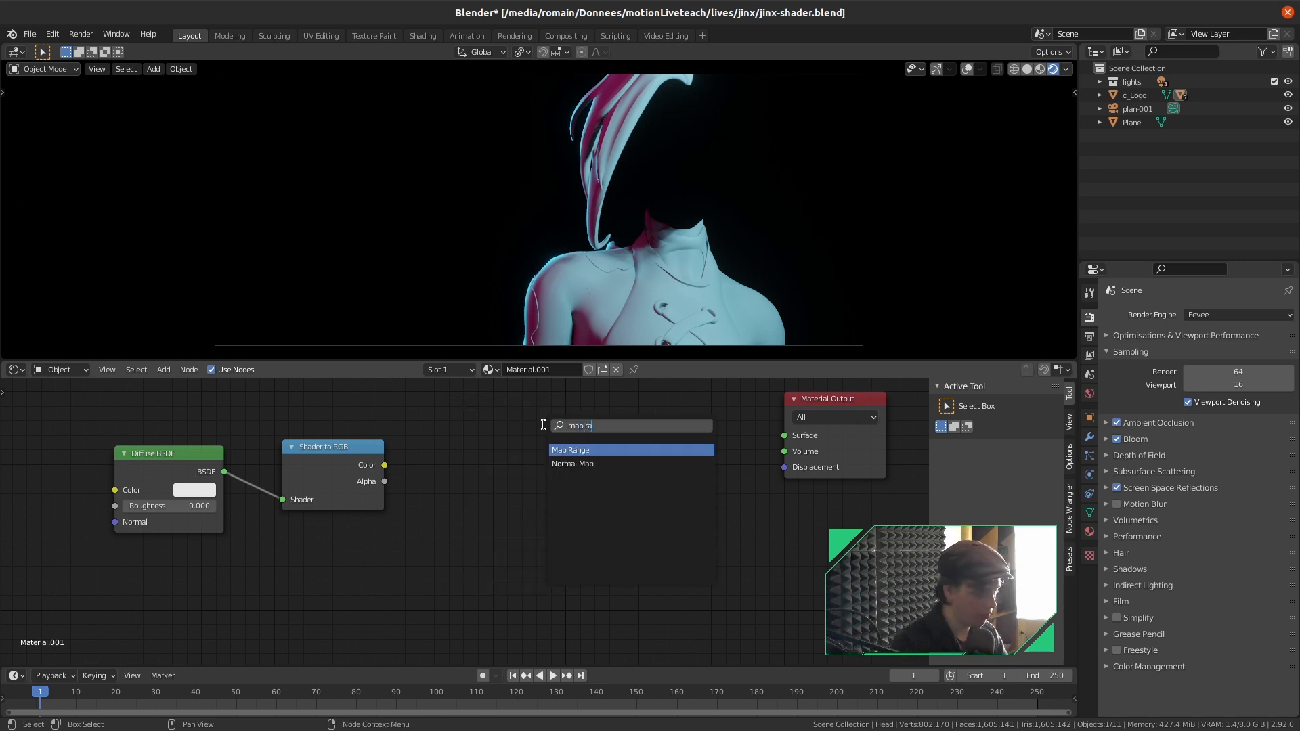
key(Return)
click(545, 427)
drag(384, 466, 545, 511)
drag(646, 452, 784, 436)
drag(596, 435, 566, 411)
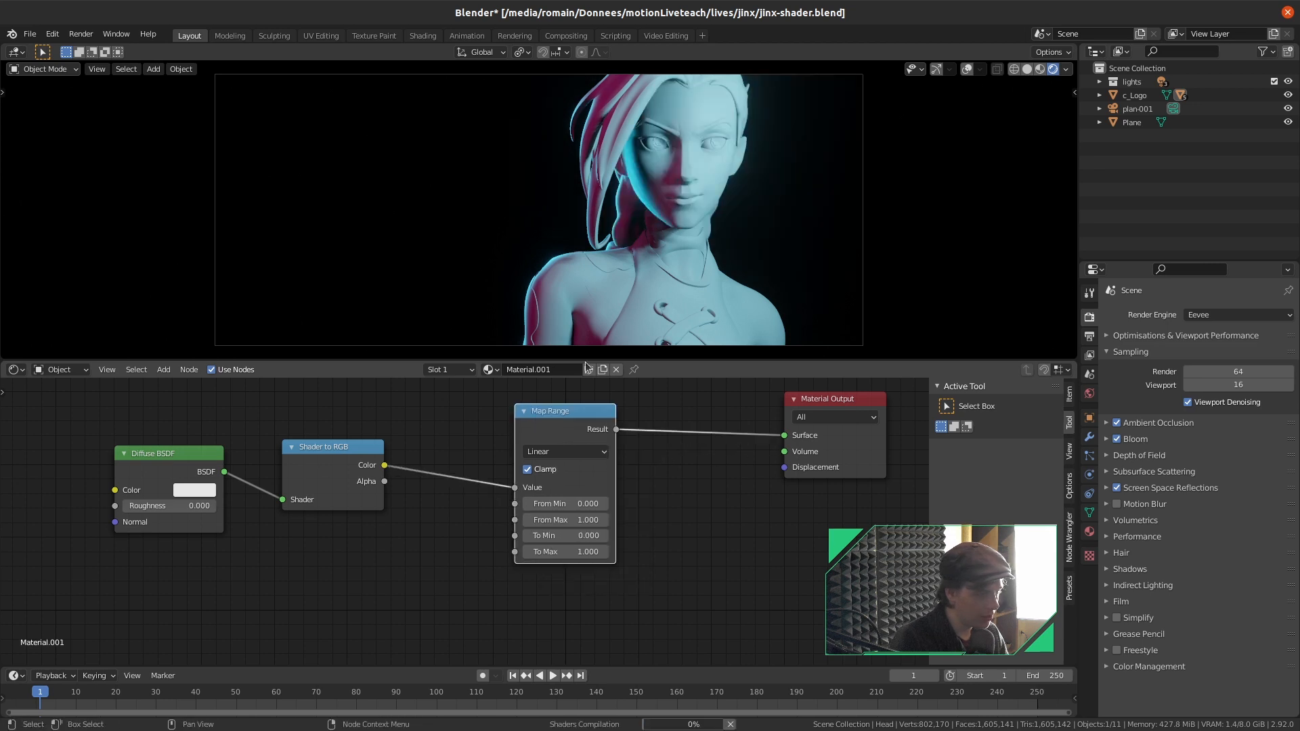
mouse_move(572, 506)
mouse_down()
mouse_move(590, 507)
mouse_move(547, 519)
mouse_up()
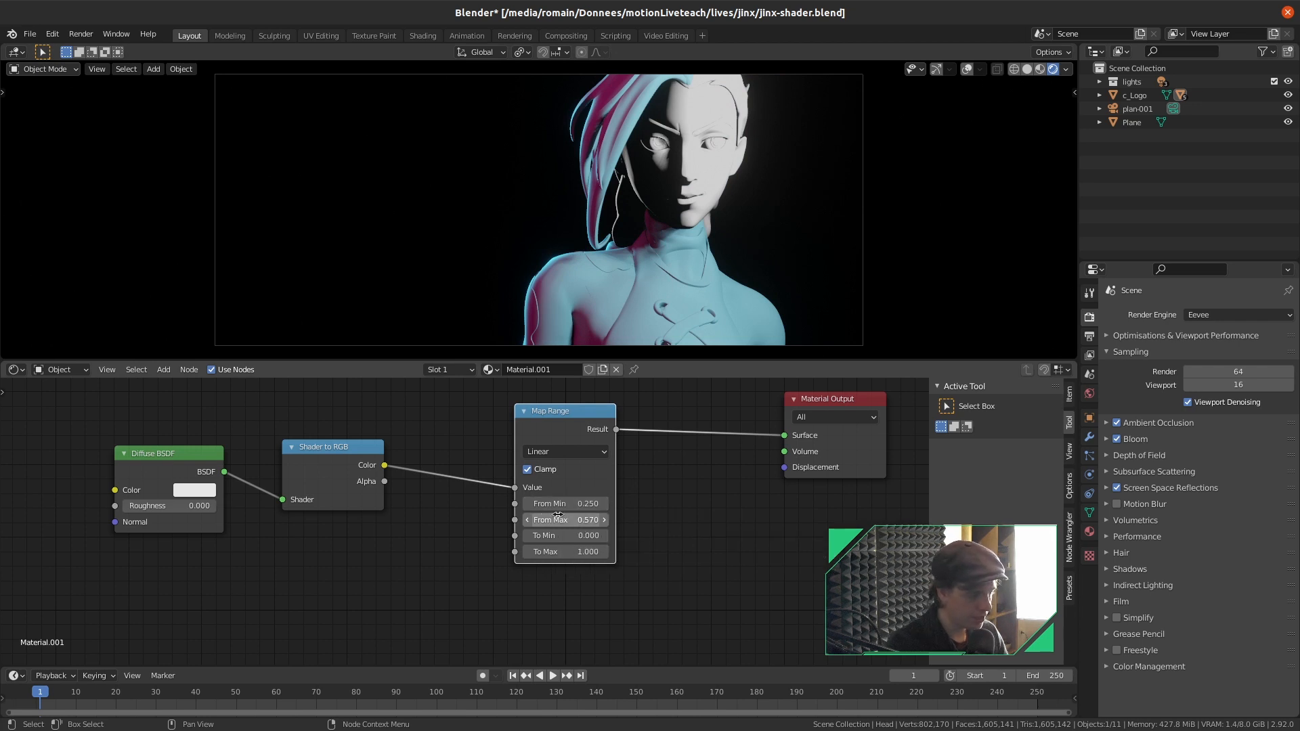
Move the Diffuse BSDF and Shader to RGB nodes away from Map Range to make room for another node
scroll(507, 558, down, 3)
middle_drag(508, 559, 520, 513)
drag(325, 472, 149, 495)
drag(312, 457, 99, 520)
drag(412, 454, 280, 481)
drag(576, 426, 568, 411)
Insert a Separate RGB node on the link between Shader to RGB and Map Range
key(shift+a)
click(466, 413)
text(sepa)
key(Down)
key(Return)
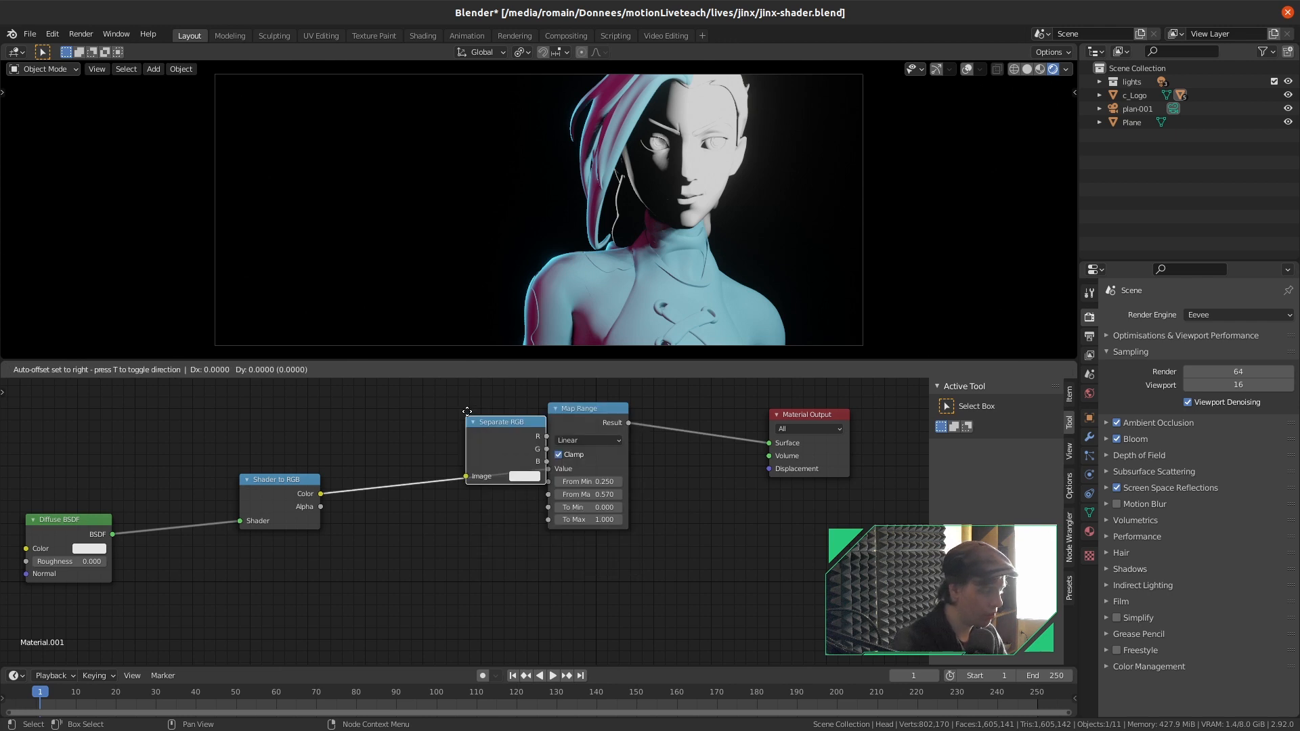
click(468, 412)
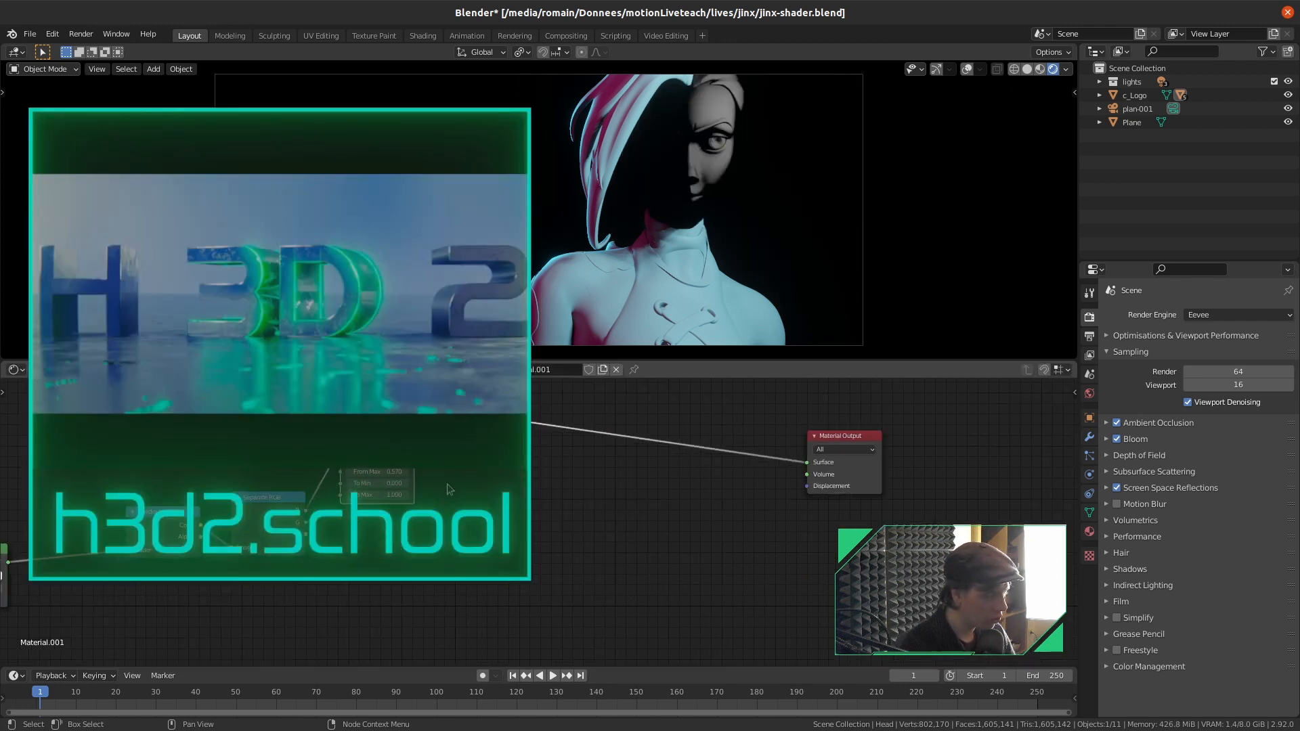
Duplicate the Map Range node twice, stack the copies vertically, and feed them from the remaining Separate RGB channels
middle_drag(448, 489, 478, 460)
scroll(429, 413, down, 1)
middle_drag(430, 413, 522, 433)
drag(522, 423, 524, 412)
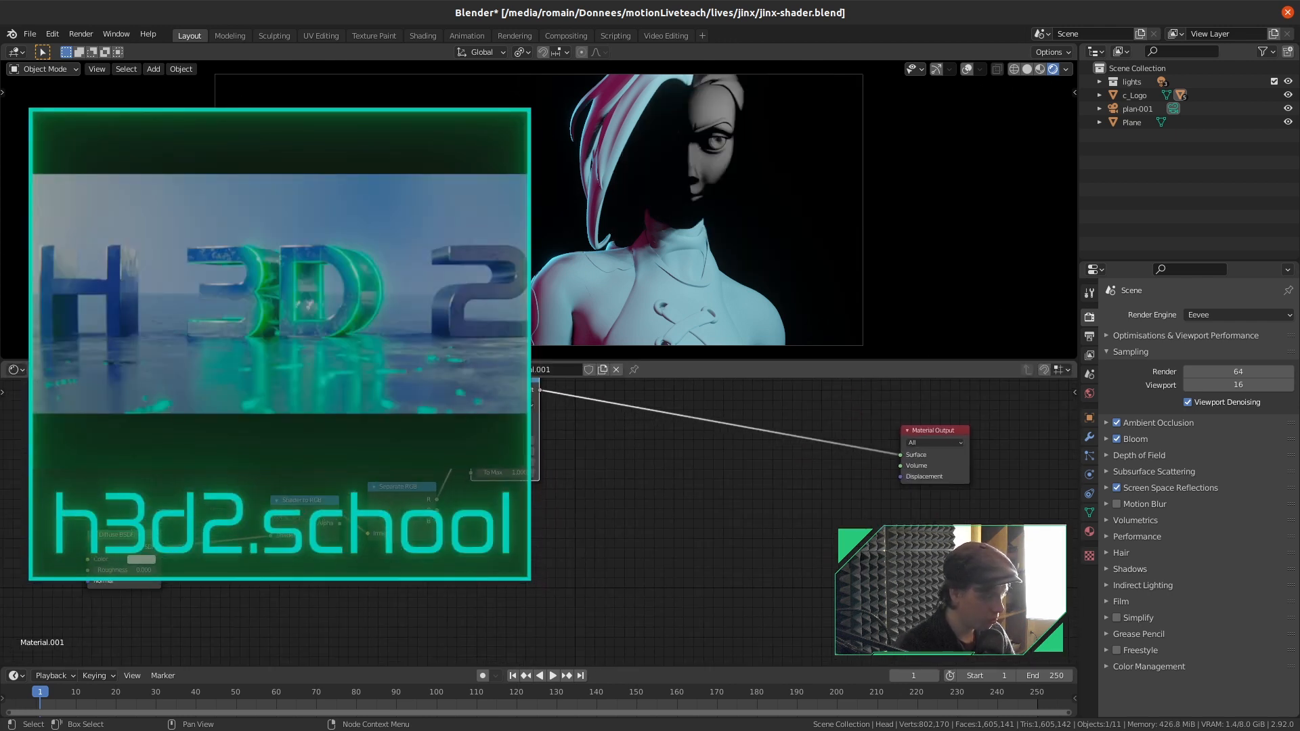
key(shift+d)
click(527, 525)
key(shift+d)
click(528, 653)
middle_drag(594, 594, 616, 517)
drag(497, 465, 496, 594)
Add a Combine RGB node, link the Map Range results to its channels, and preview its output on the head
scroll(621, 487, down, 2)
key(shift+a)
click(572, 486)
text(com)
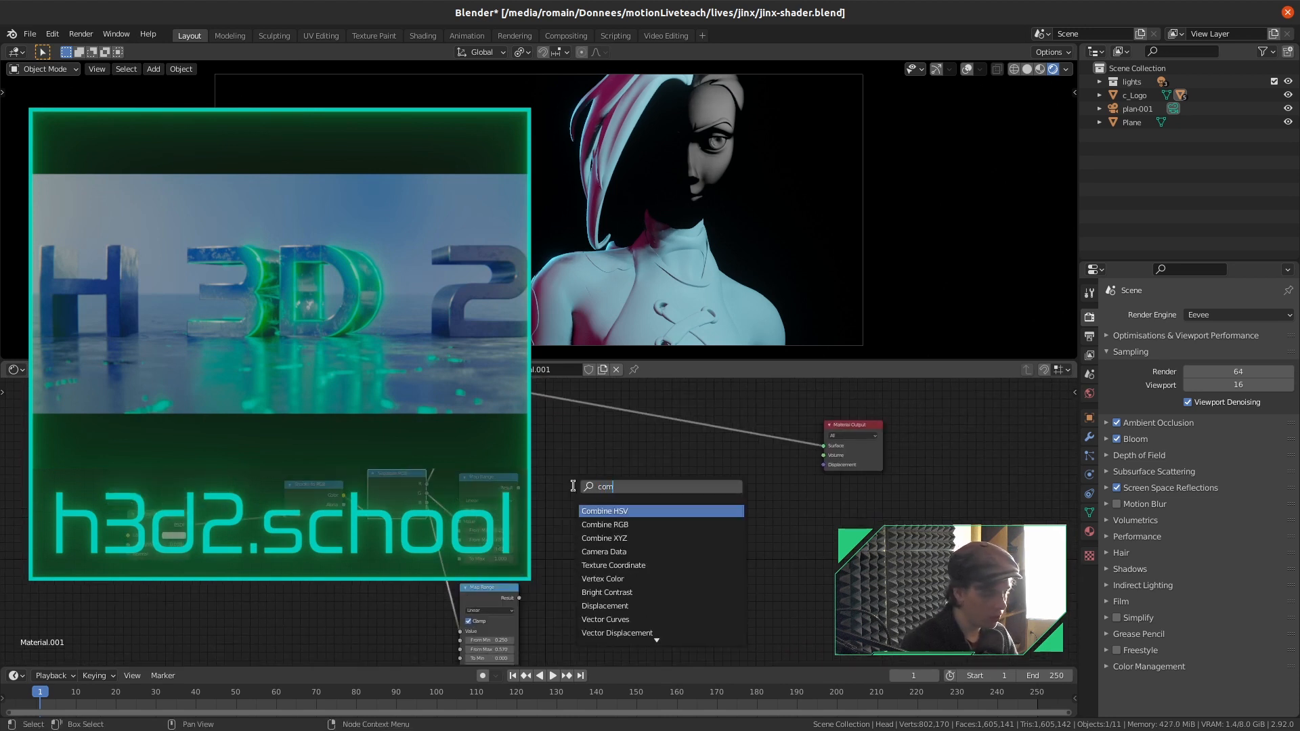
key(Down)
key(Return)
click(575, 487)
drag(519, 392, 573, 521)
drag(519, 599, 574, 530)
ctrl+shift+click(591, 505)
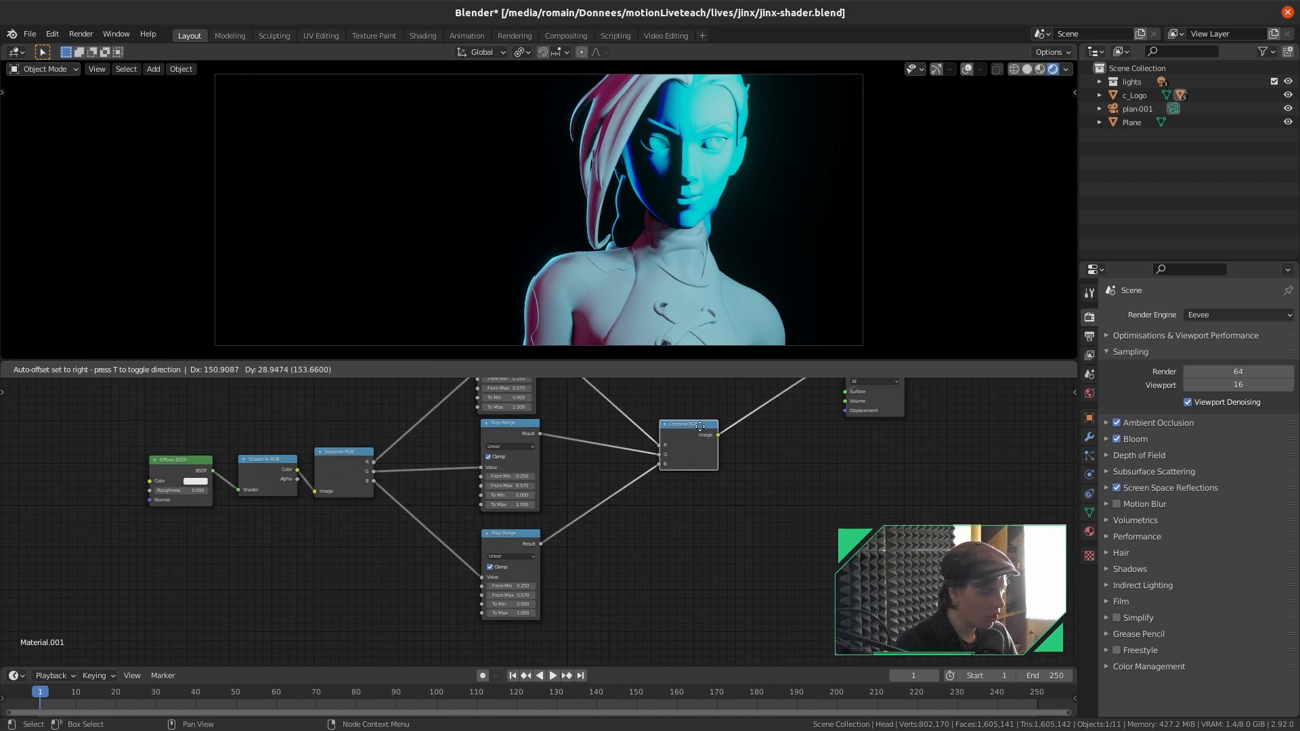
Tidy the node layout and group the Separate RGB, three Map Range and Combine RGB nodes
drag(688, 432, 758, 398)
middle_drag(680, 483, 686, 532)
drag(773, 457, 647, 463)
drag(364, 539, 396, 534)
key(Home)
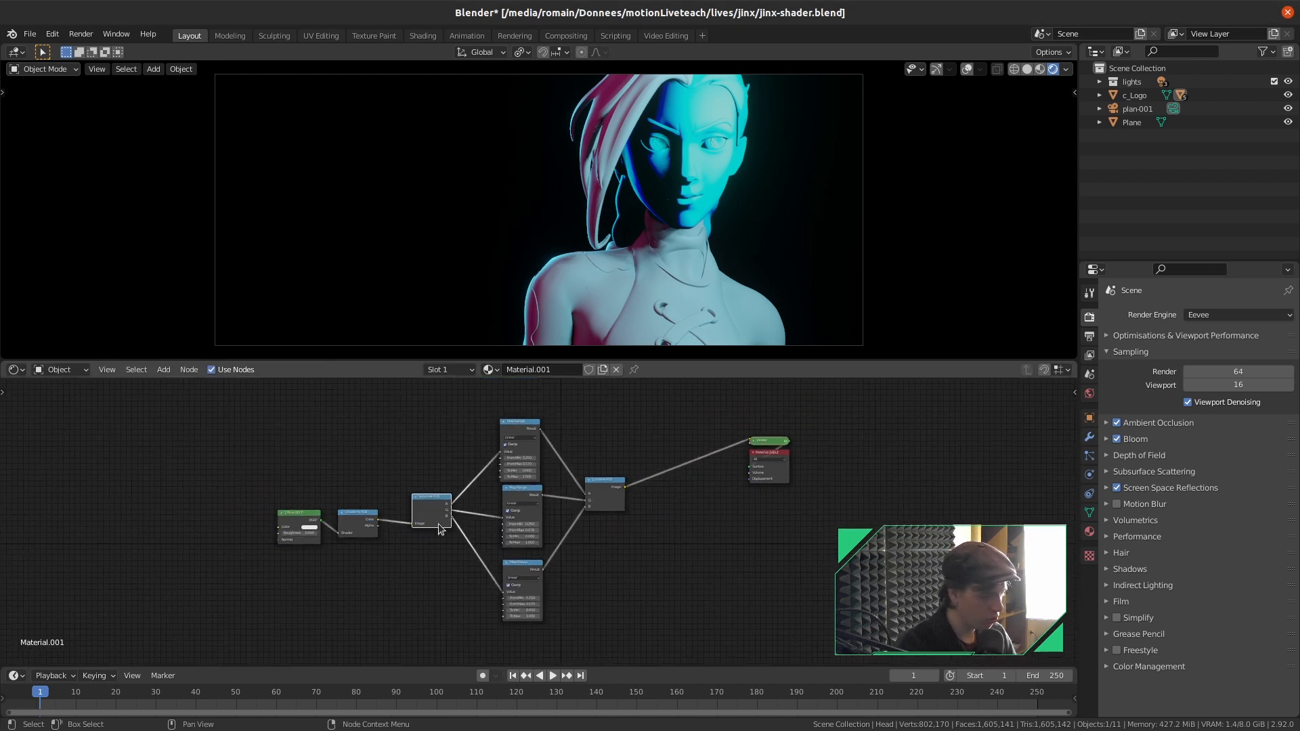
drag(593, 600, 447, 432)
key(ctrl+g)
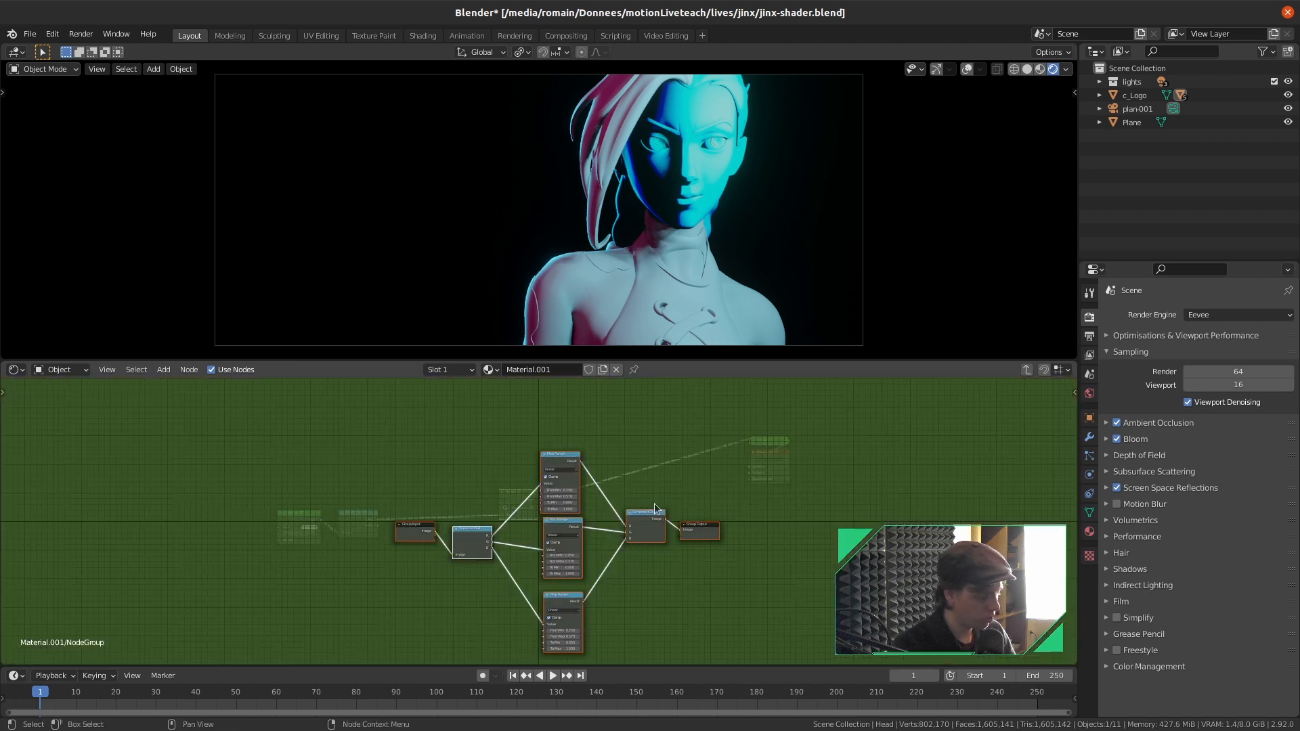
Expose From Min as a single group input linked to all three Map Range nodes
scroll(474, 596, up, 3)
drag(386, 511, 356, 590)
click(477, 587)
middle_drag(479, 587, 524, 556)
drag(629, 385, 419, 548)
drag(634, 496, 419, 547)
middle_drag(615, 629, 627, 590)
drag(648, 587, 431, 507)
Expose From Max as a shared group input for the three Map Range nodes and leave the group
middle_drag(430, 507, 415, 571)
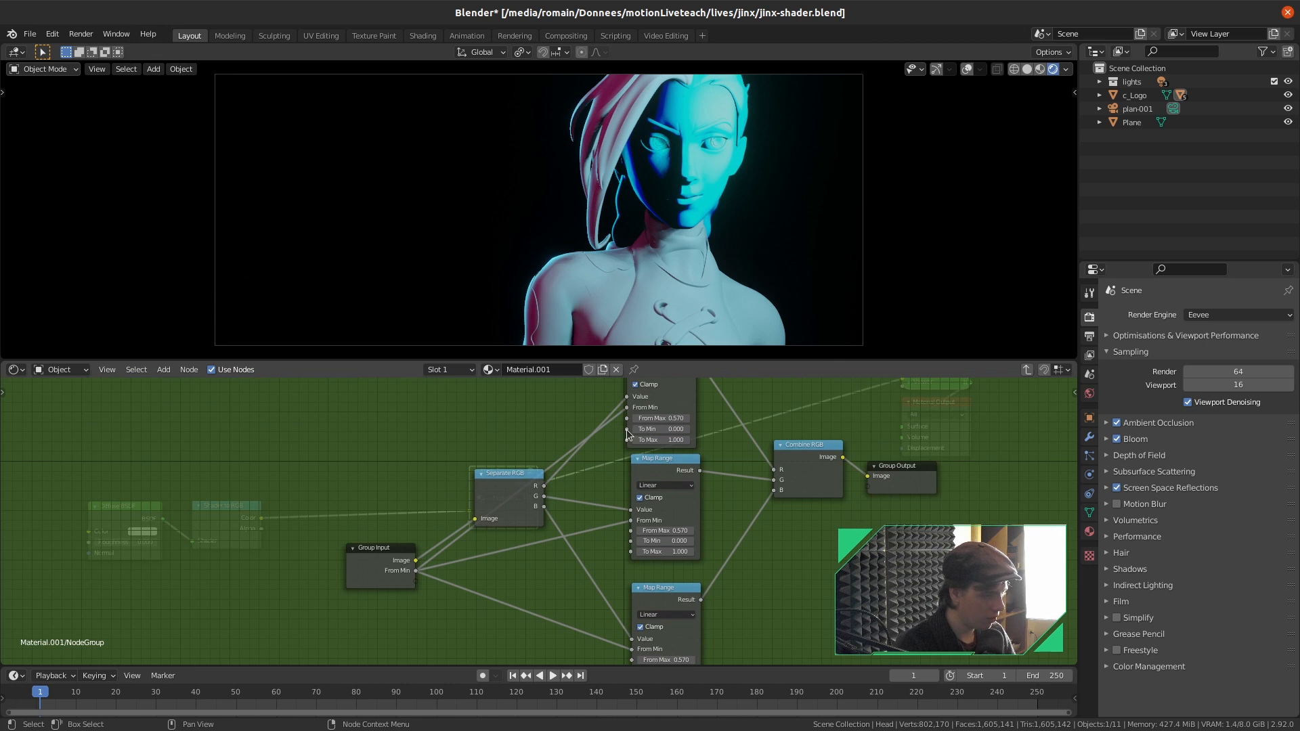
drag(628, 419, 416, 580)
drag(632, 531, 416, 581)
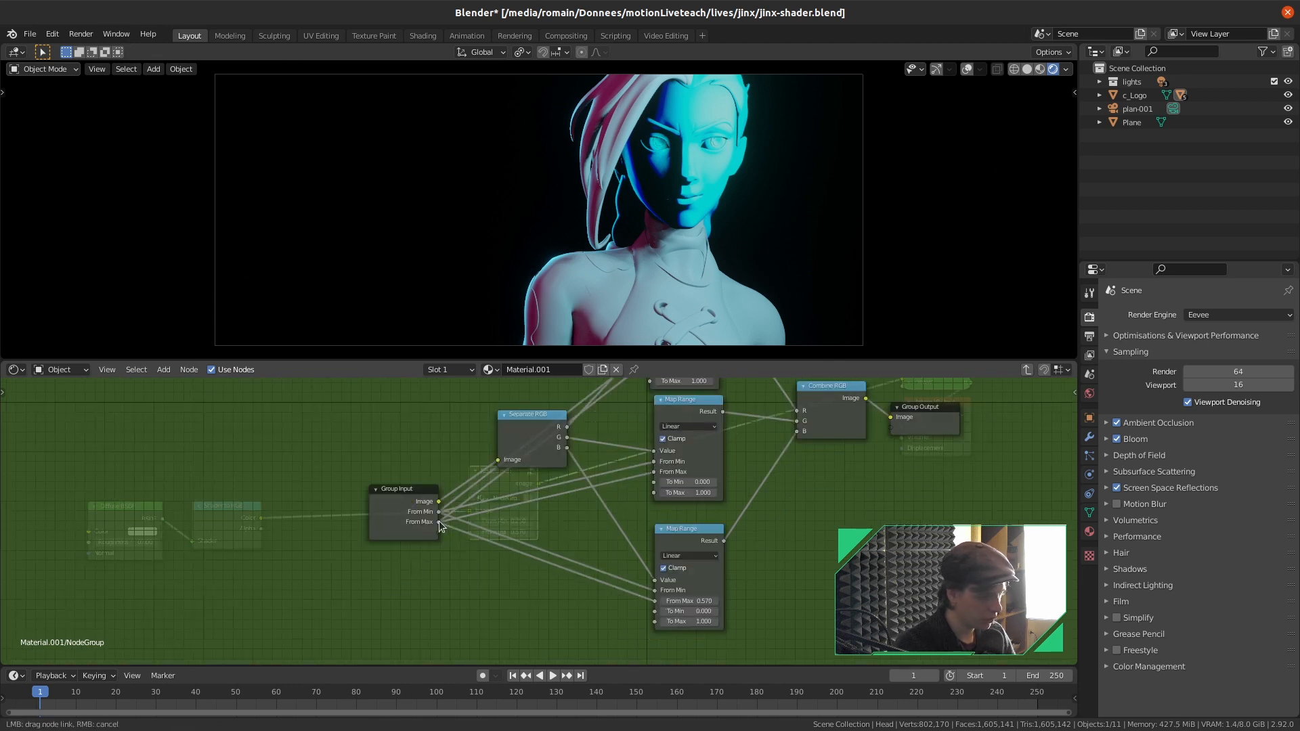
key(Tab)
Rename the node group Color MapRange and set its From Min to 0.350 and From Max to 0.660
scroll(701, 542, up, 7)
middle_drag(497, 532, 708, 543)
drag(588, 449, 546, 454)
click(546, 483)
text(Co)
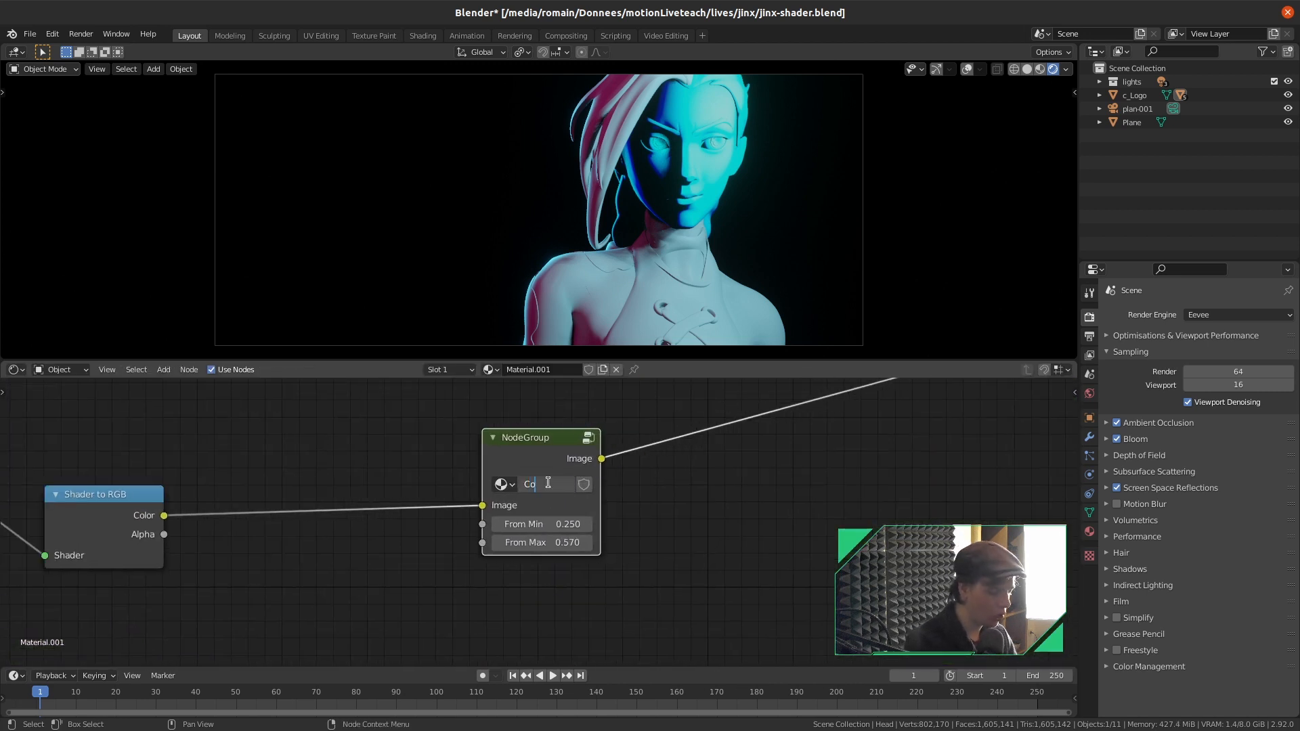
text(lorColor MapRange)
key(Return)
mouse_move(567, 523)
mouse_down()
mouse_move(548, 523)
mouse_move(560, 542)
mouse_move(573, 543)
mouse_move(562, 524)
mouse_move(577, 525)
mouse_up()
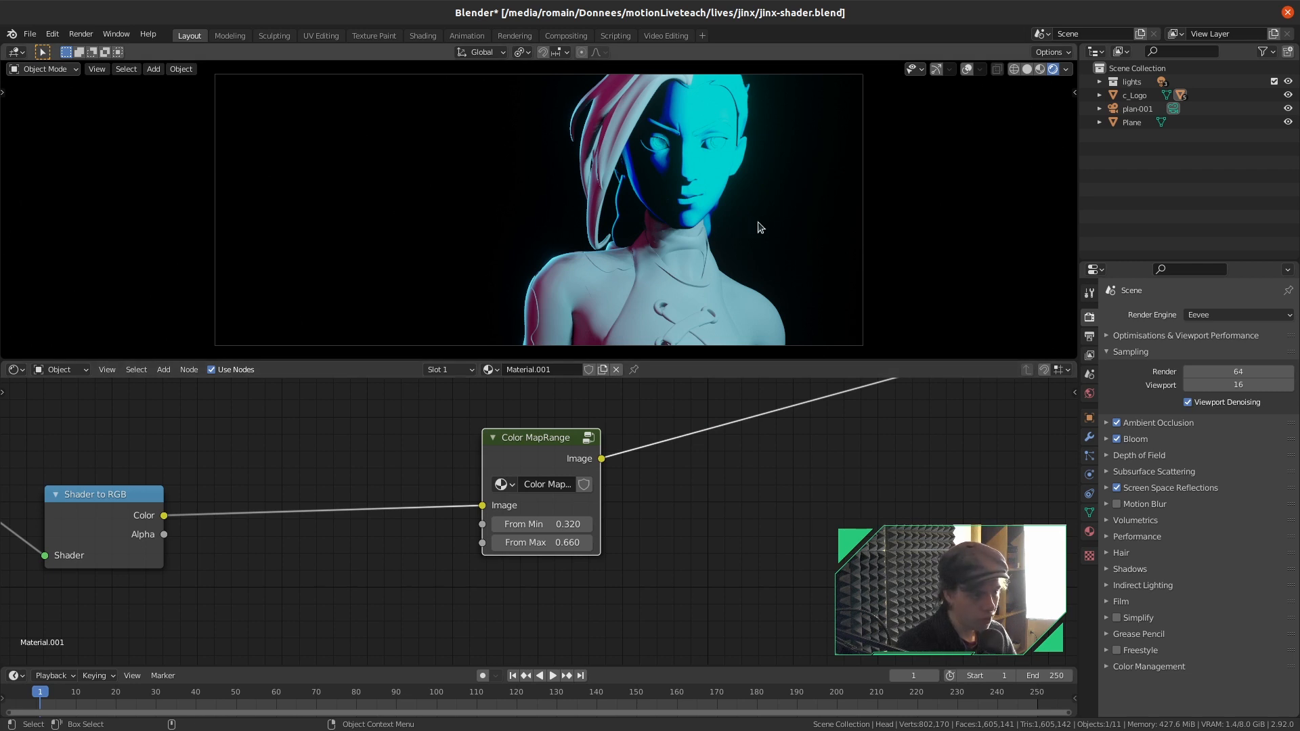
drag(540, 524, 550, 525)
Try a red colour on the key area light to test the shader, and undo it
click(1100, 81)
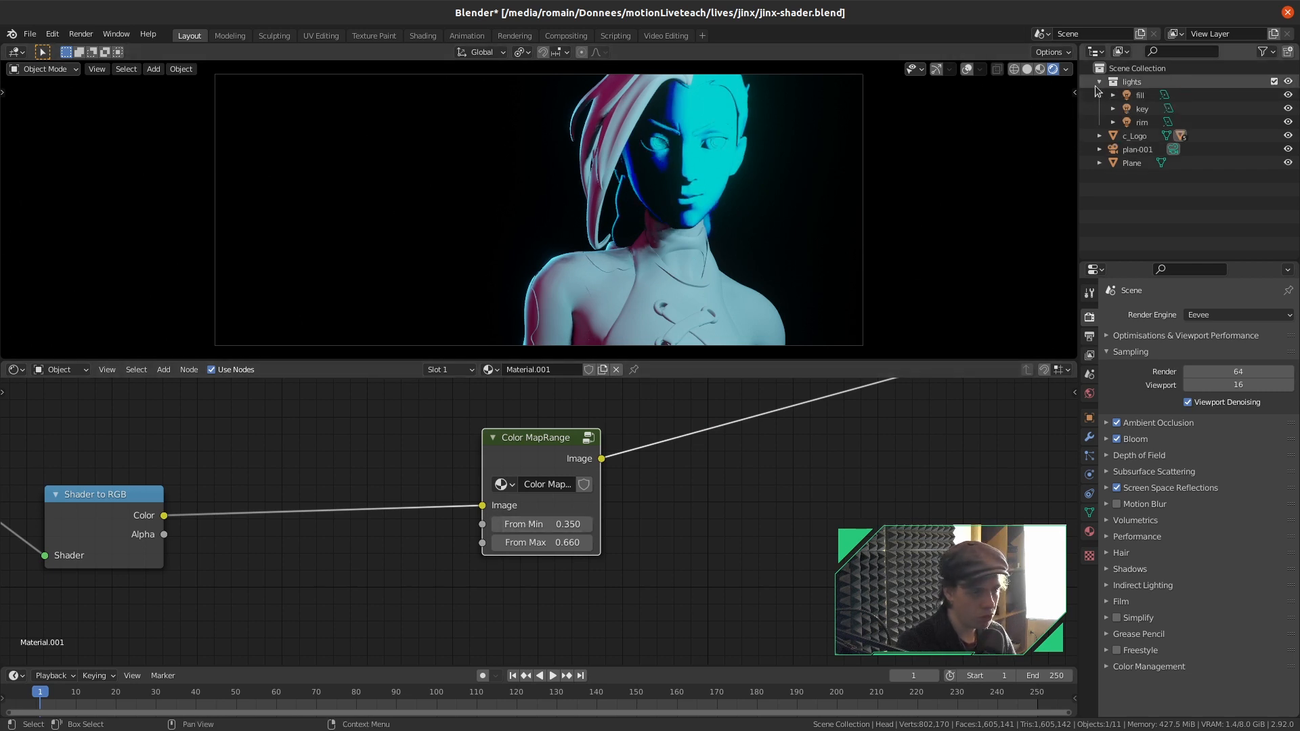
click(1142, 109)
click(1090, 474)
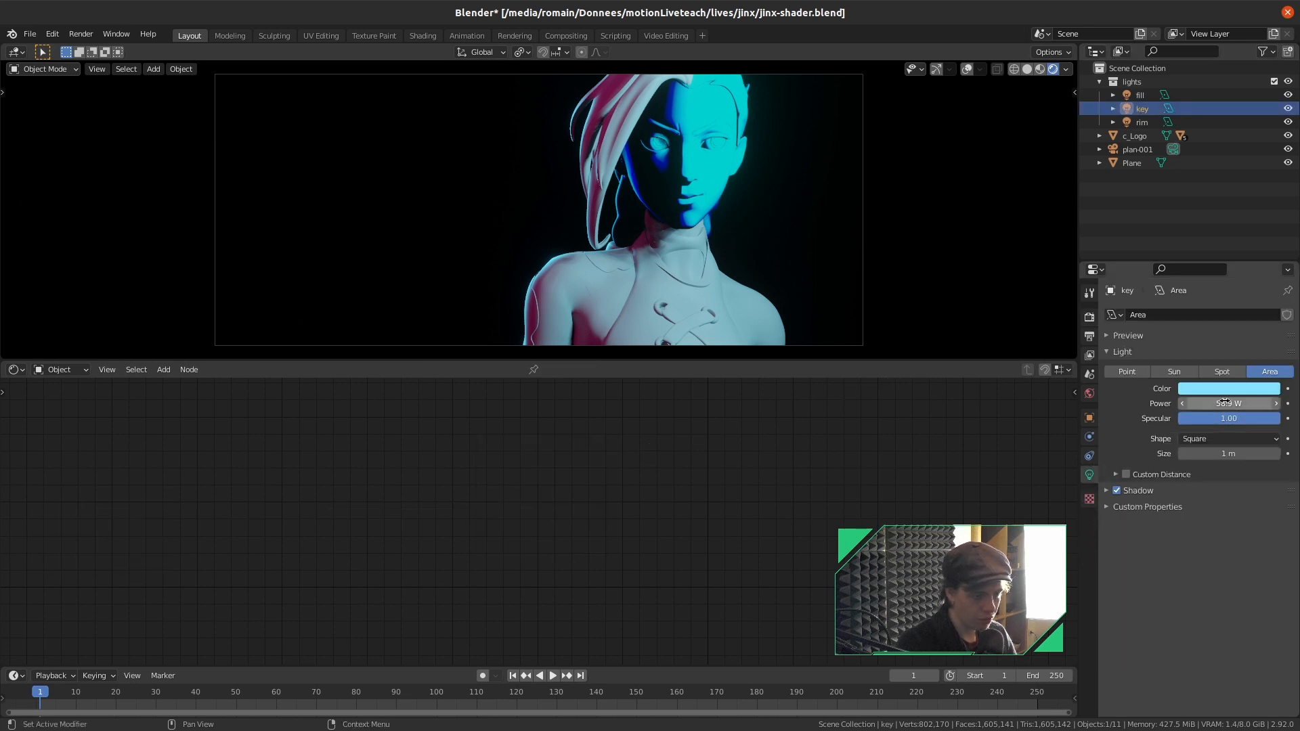
click(1226, 387)
click(1256, 262)
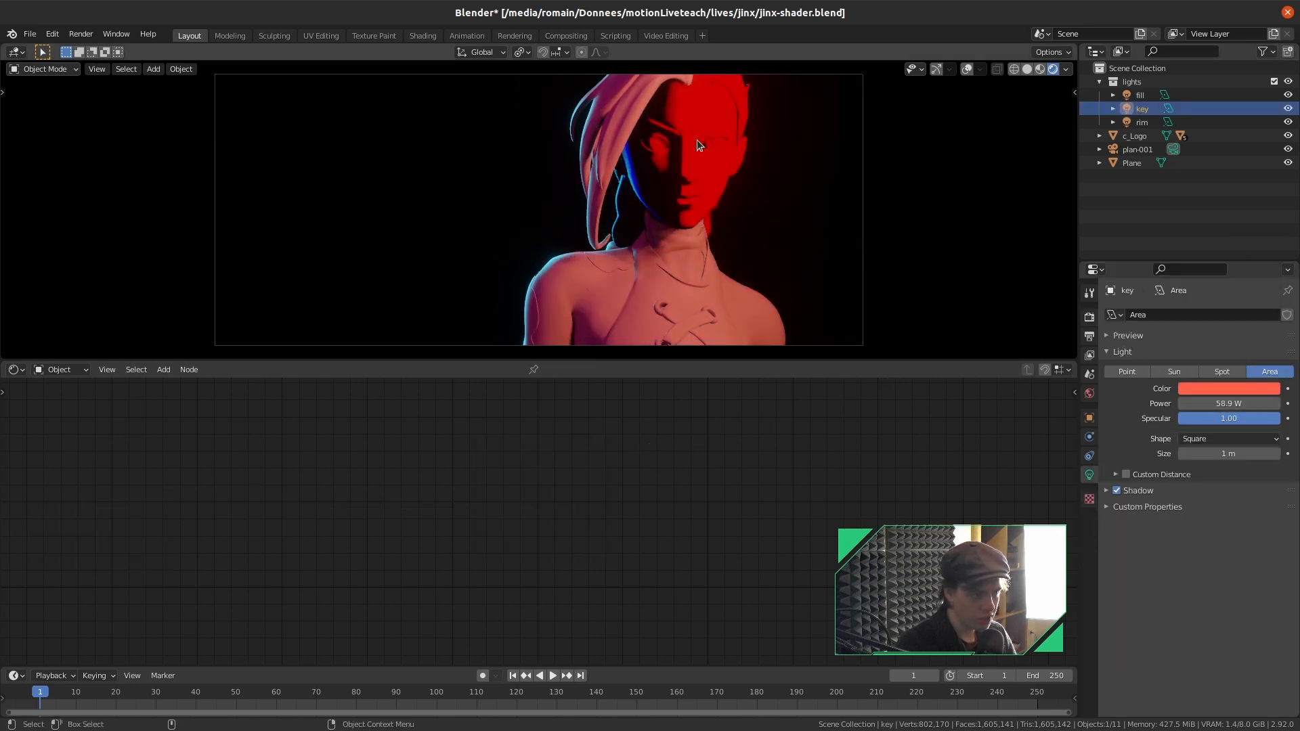
key(ctrl+z)
Save the file and select the head mesh to bring back its material nodes
key(ctrl+s)
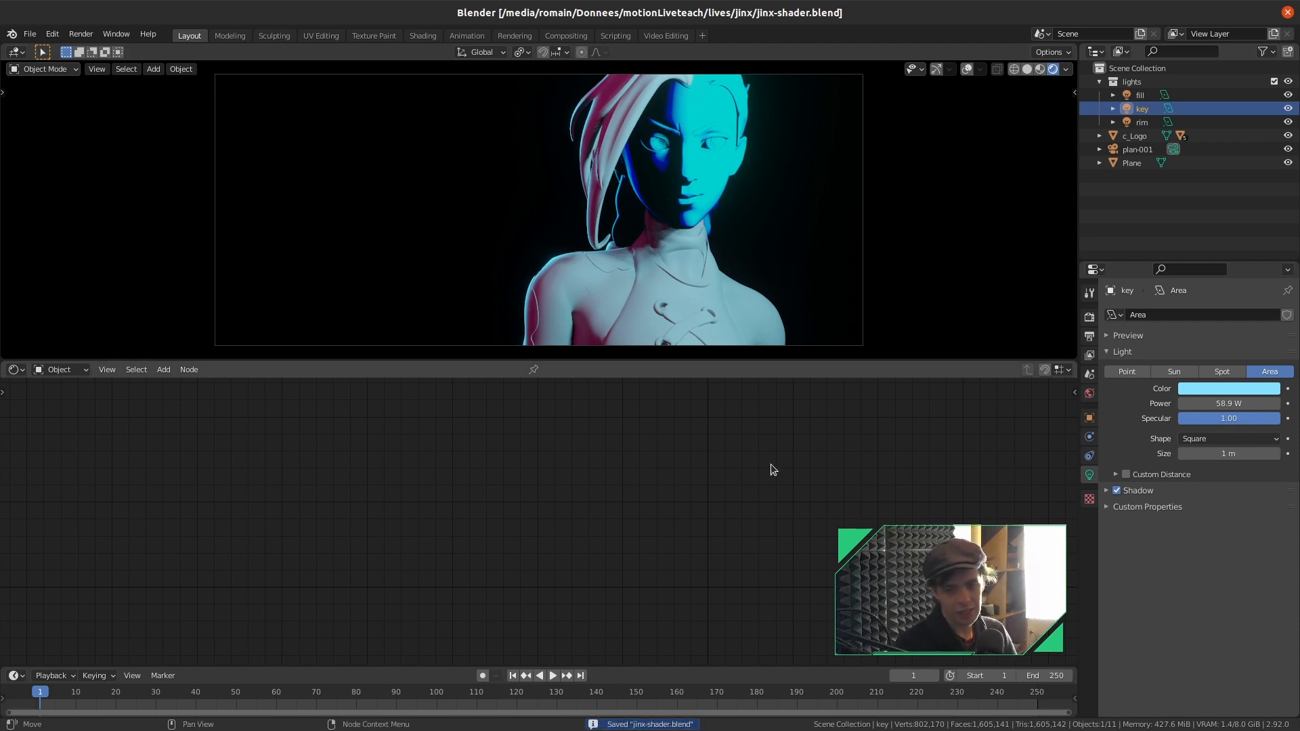
click(702, 206)
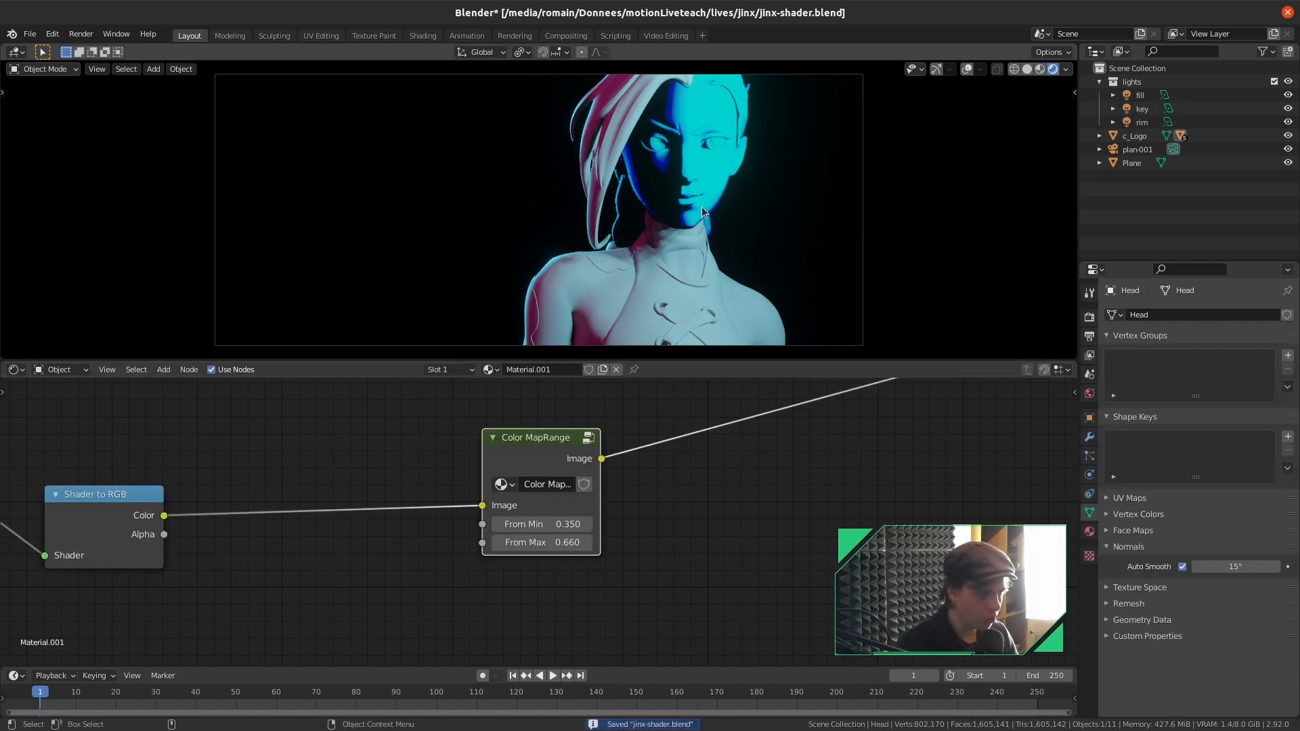
click(729, 454)
key(ctrl+s)
Reposition the Color MapRange node and set its From Min to 0.650 and From Max to 0.670
scroll(611, 512, down, 2)
middle_drag(732, 511, 767, 531)
scroll(638, 489, up, 3)
drag(641, 445, 449, 460)
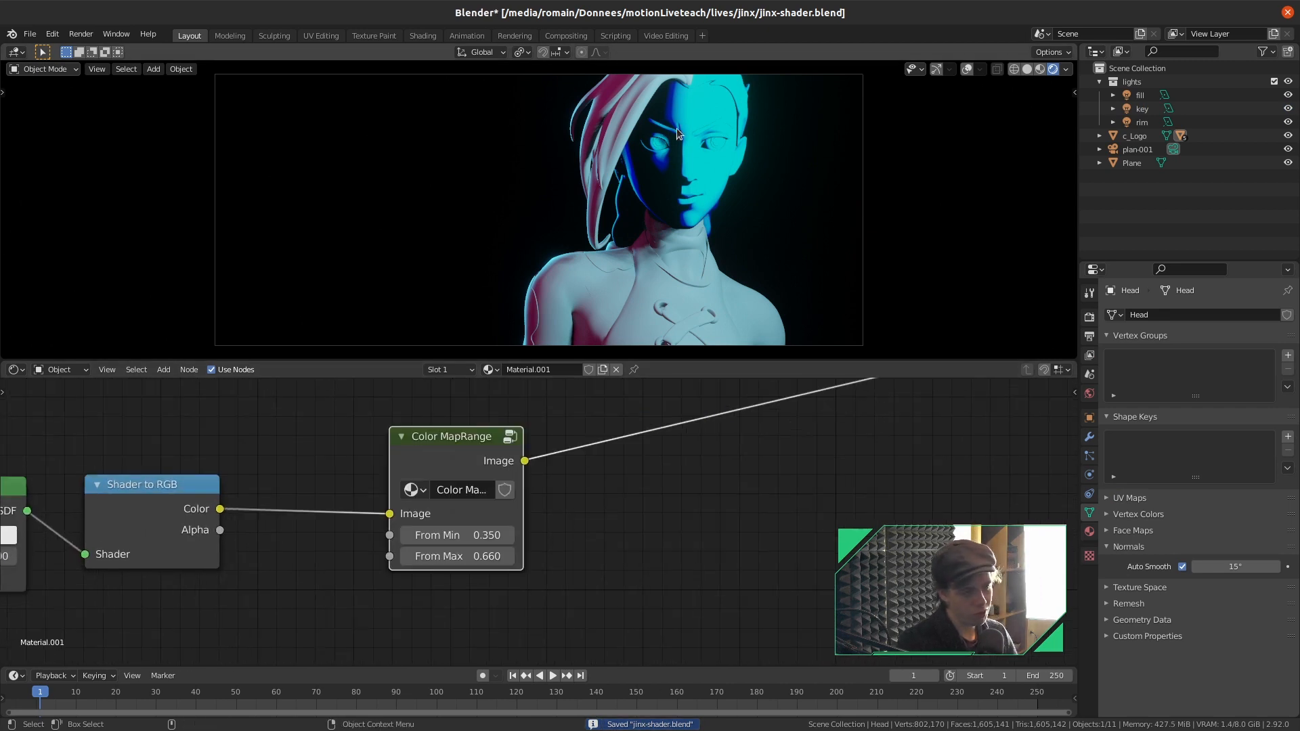
scroll(602, 527, up, 2)
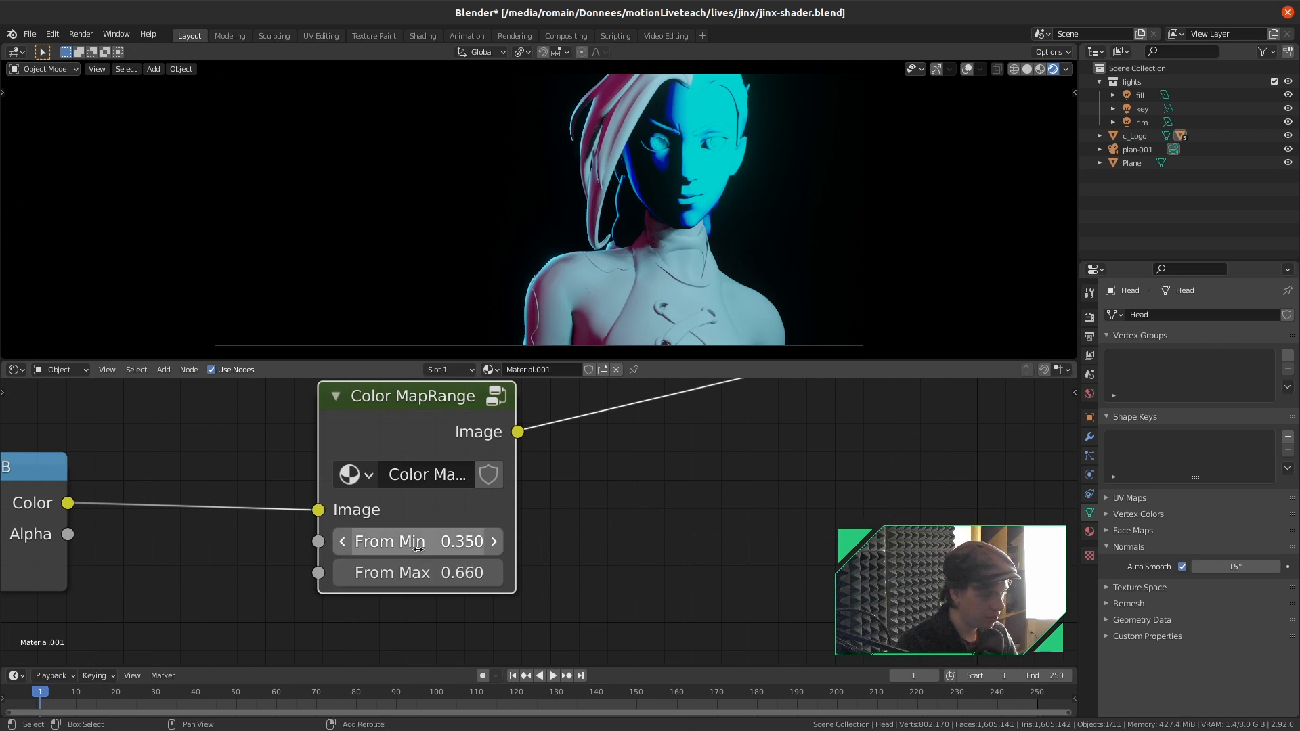
drag(414, 542, 422, 573)
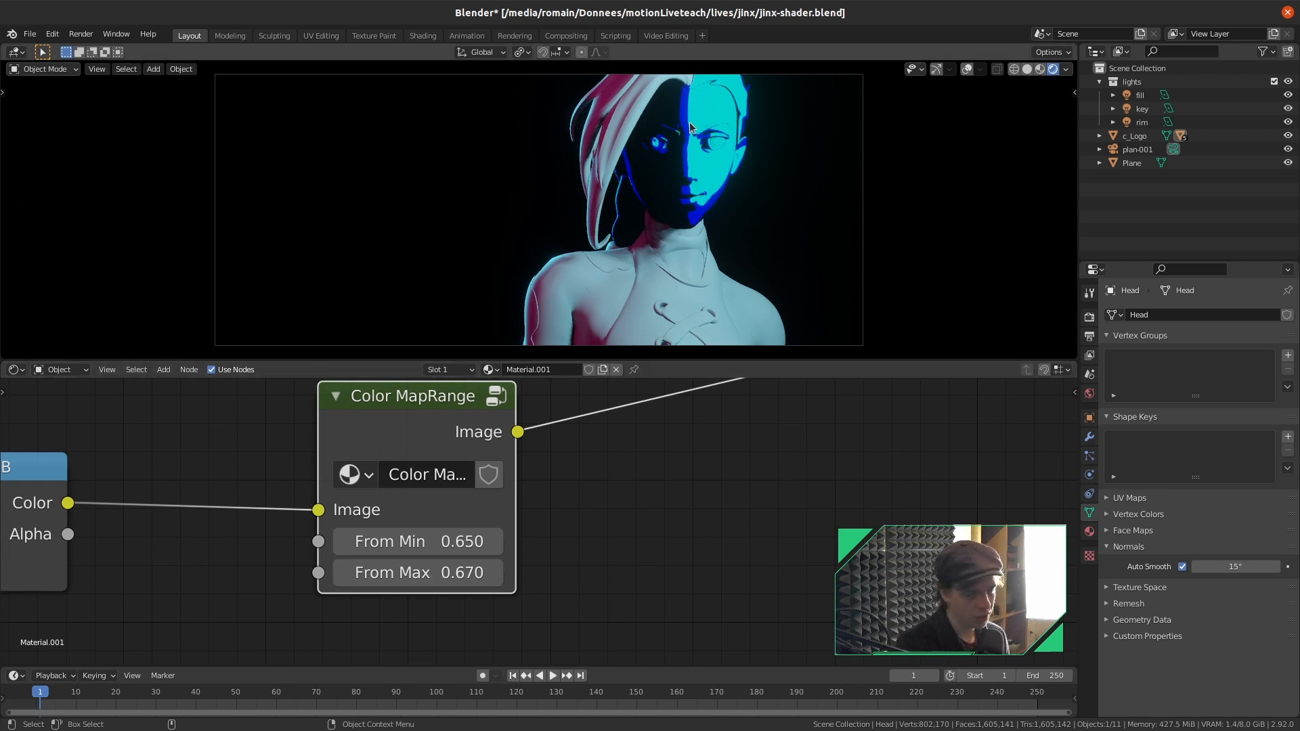
Wrap the Color MapRange node in a new node group
mouse_move(434, 542)
mouse_down()
mouse_move(377, 542)
mouse_move(434, 542)
mouse_up()
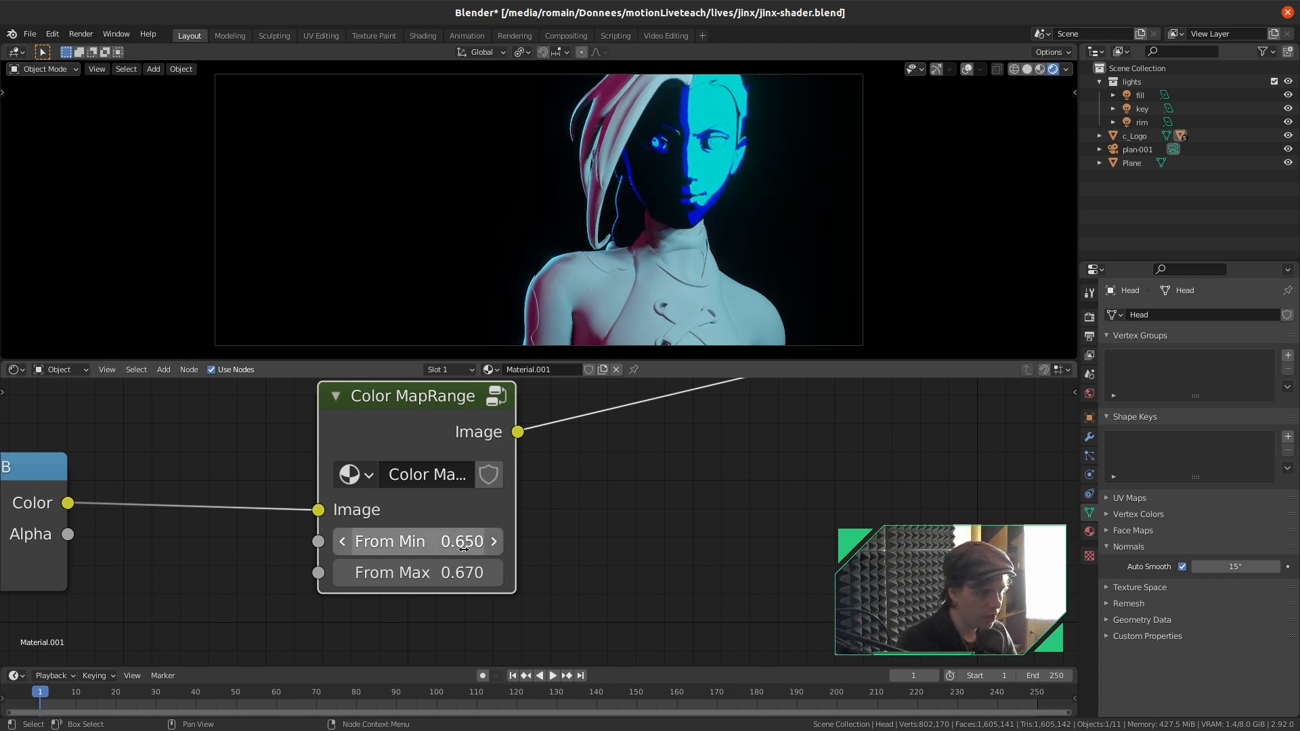
scroll(478, 467, down, 2)
click(583, 497)
middle_drag(534, 483, 544, 473)
drag(499, 458, 536, 433)
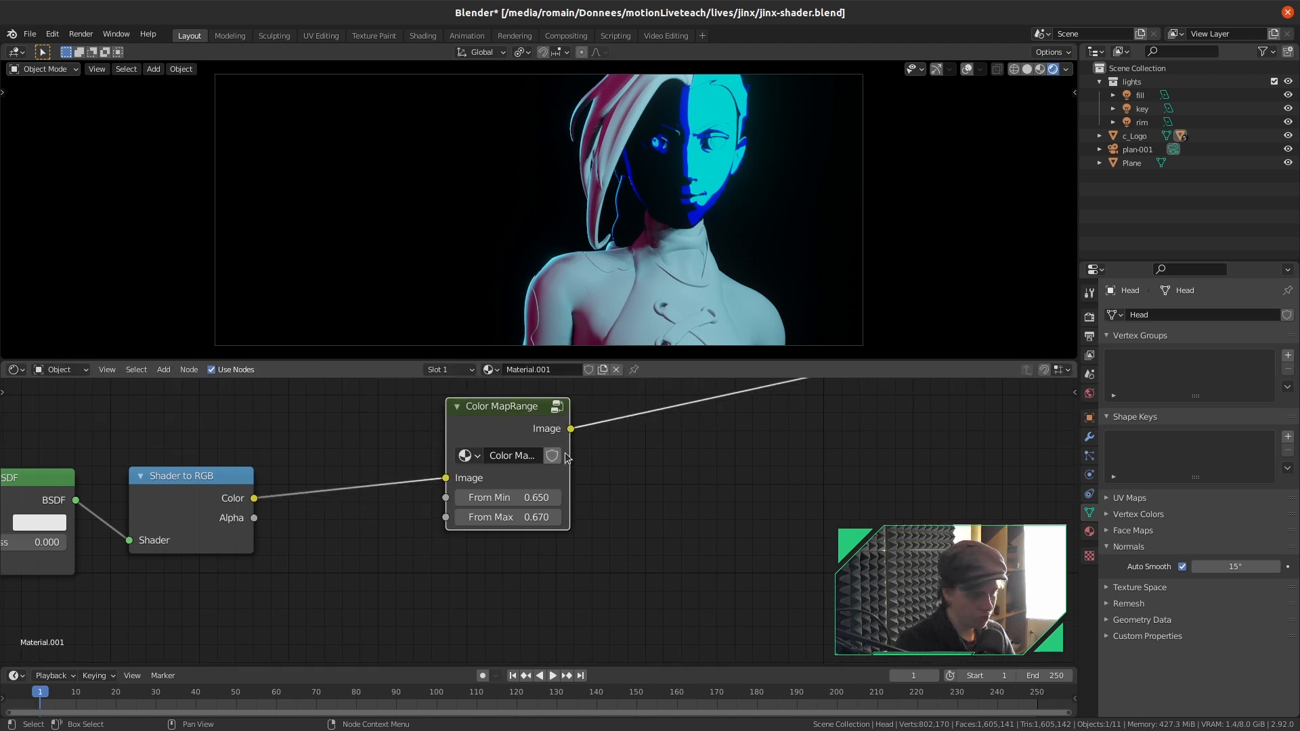
key(ctrl+g)
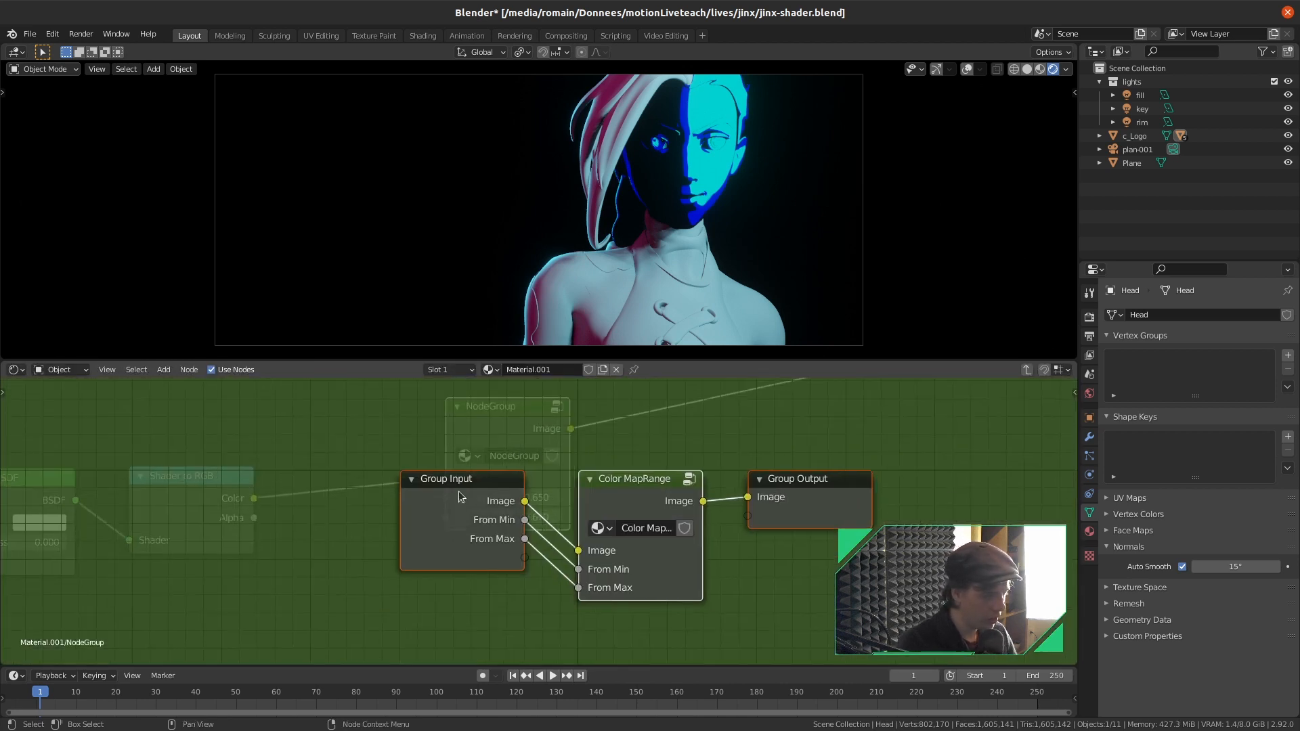
Remove the From Max input from the new node group's inputs
click(489, 496)
key(n)
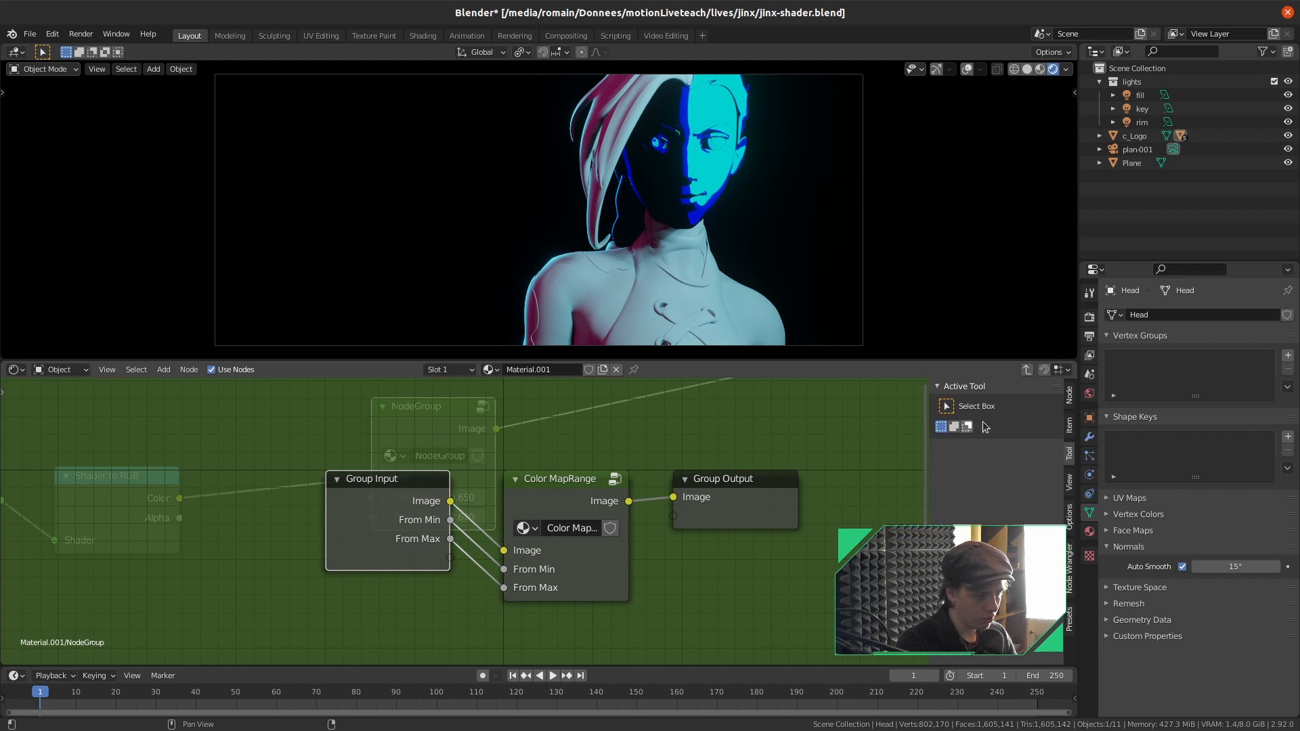
click(1069, 396)
click(990, 440)
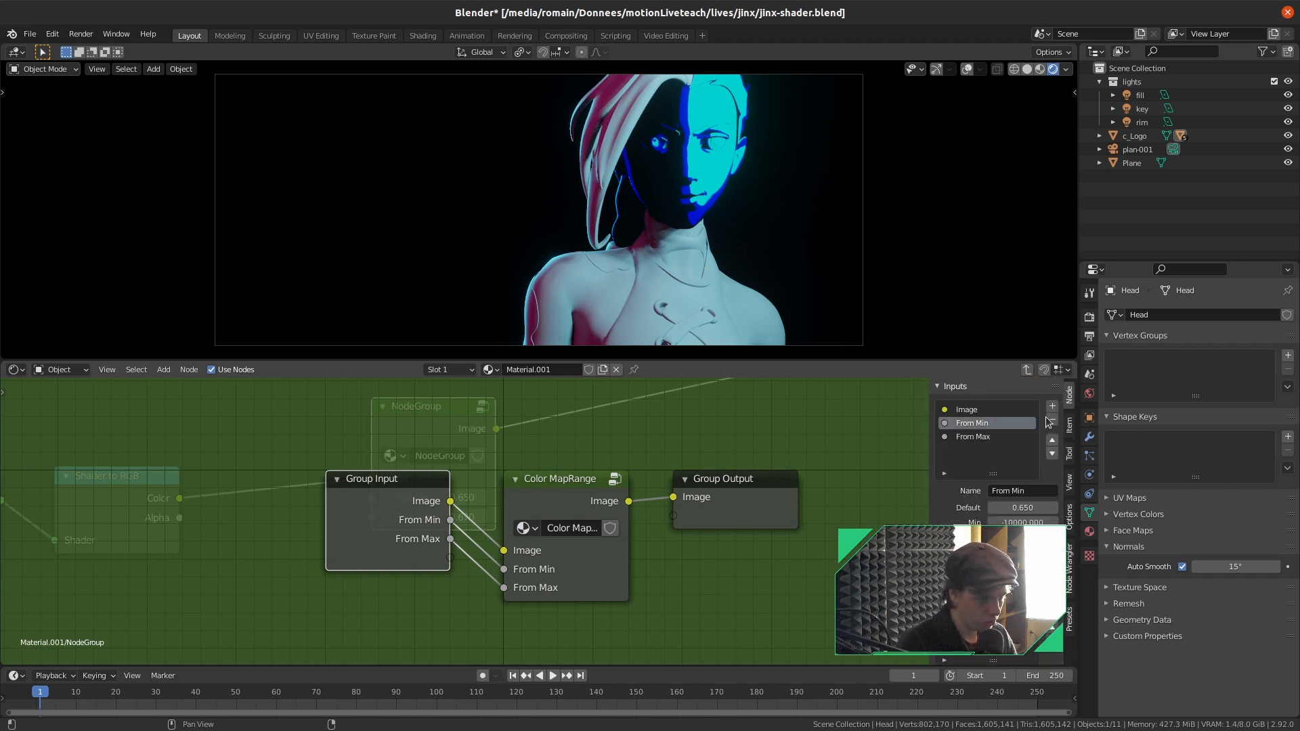
click(1052, 420)
click(1052, 420)
Spread out the nodes inside the group and add a Math node between the Group Input and Color MapRange
middle_drag(386, 580, 417, 549)
drag(395, 497, 305, 575)
middle_drag(373, 583, 358, 567)
drag(335, 555, 519, 522)
key(shift+a)
mouse_move(344, 574)
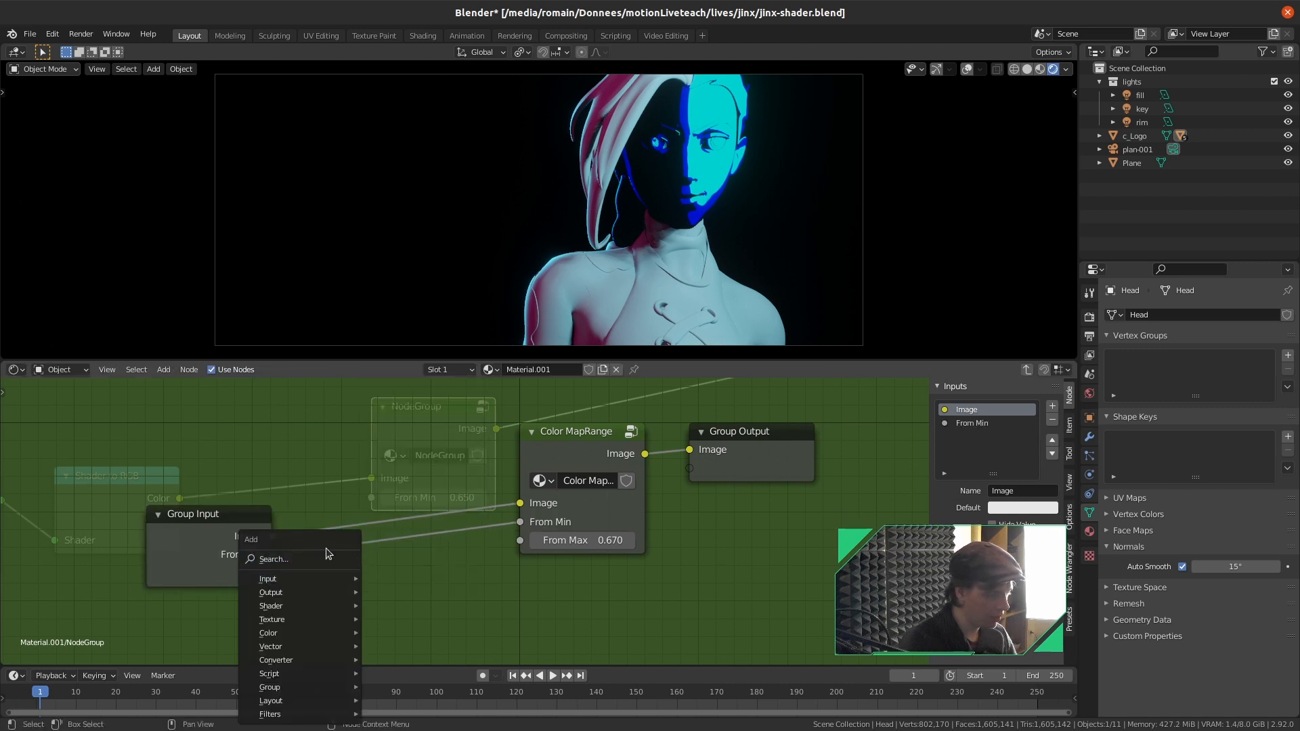
text(math)
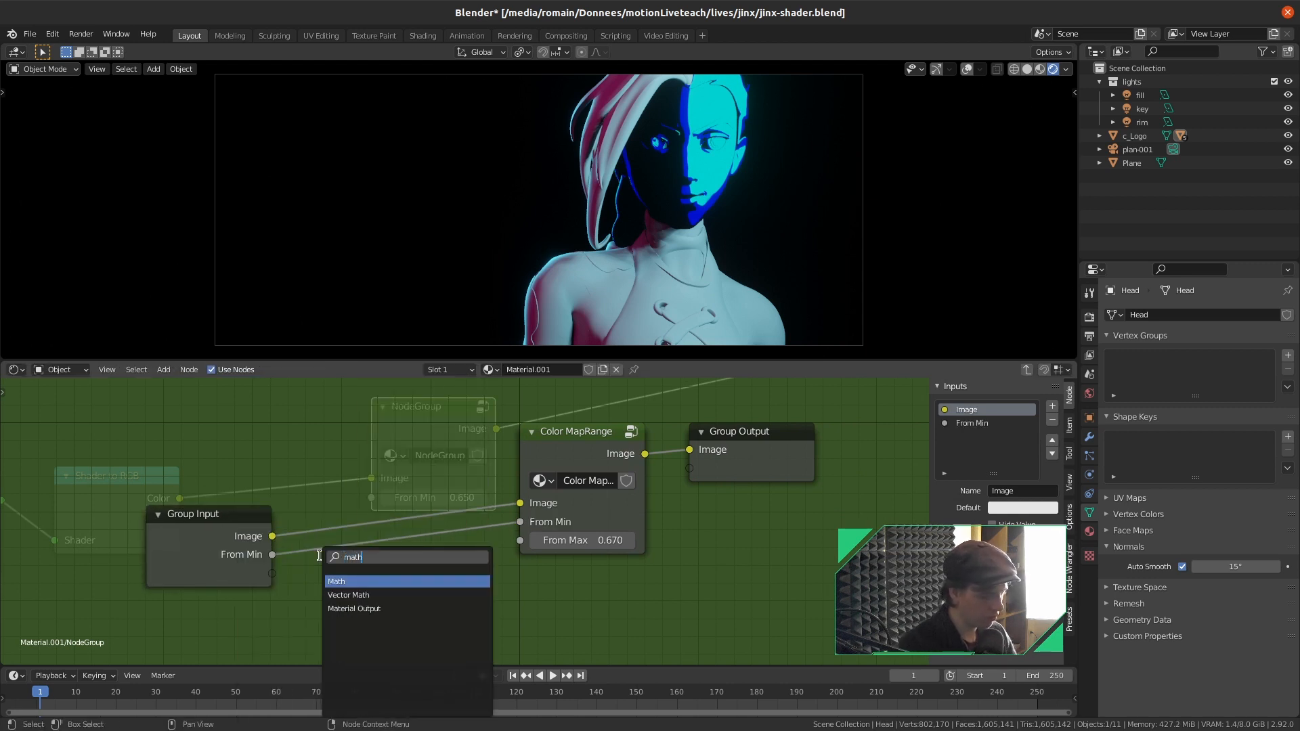
key(Return)
Add From Min and 0.01 in the Math node, feed the result to From Max, and expose the second value as a group input
drag(258, 523, 342, 625)
click(374, 640)
text(0.01)
key(Return)
drag(516, 508, 510, 503)
middle_drag(514, 515, 573, 476)
drag(400, 606, 320, 517)
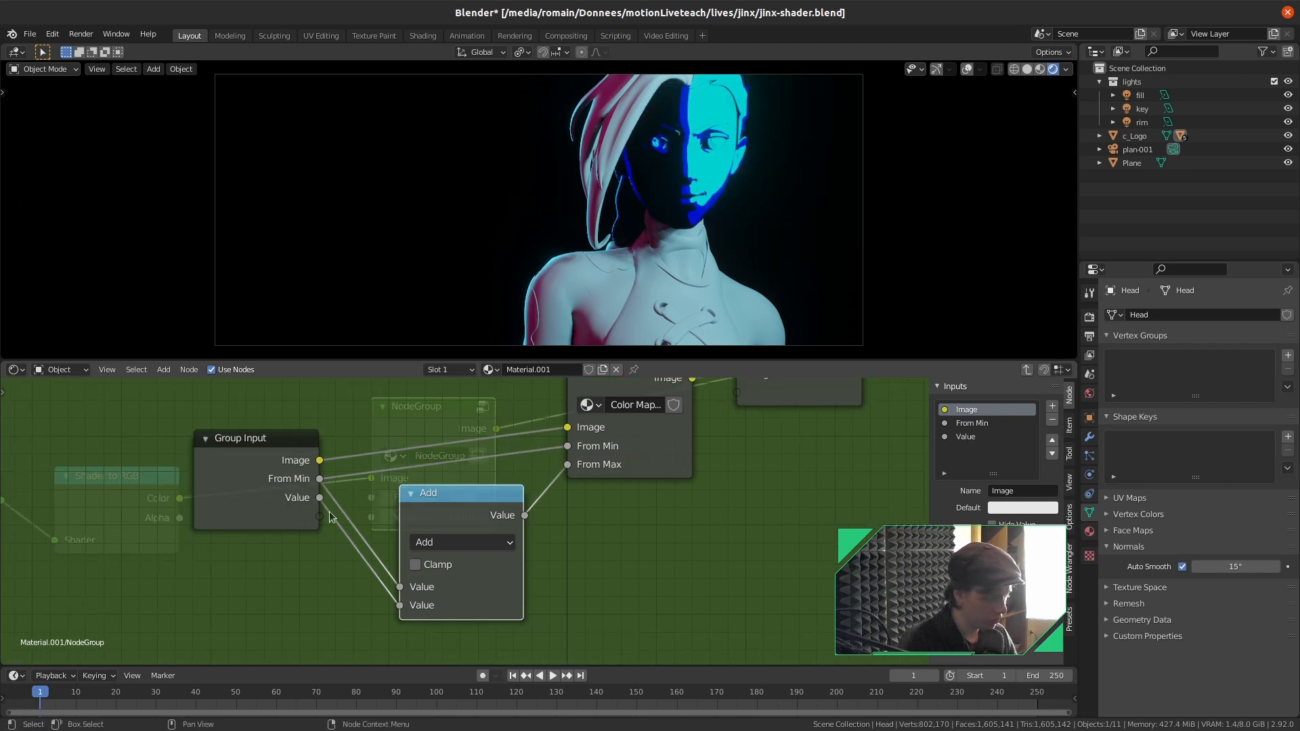
Rename the group's From Min input Slice and its Value input Width
double_click(961, 426)
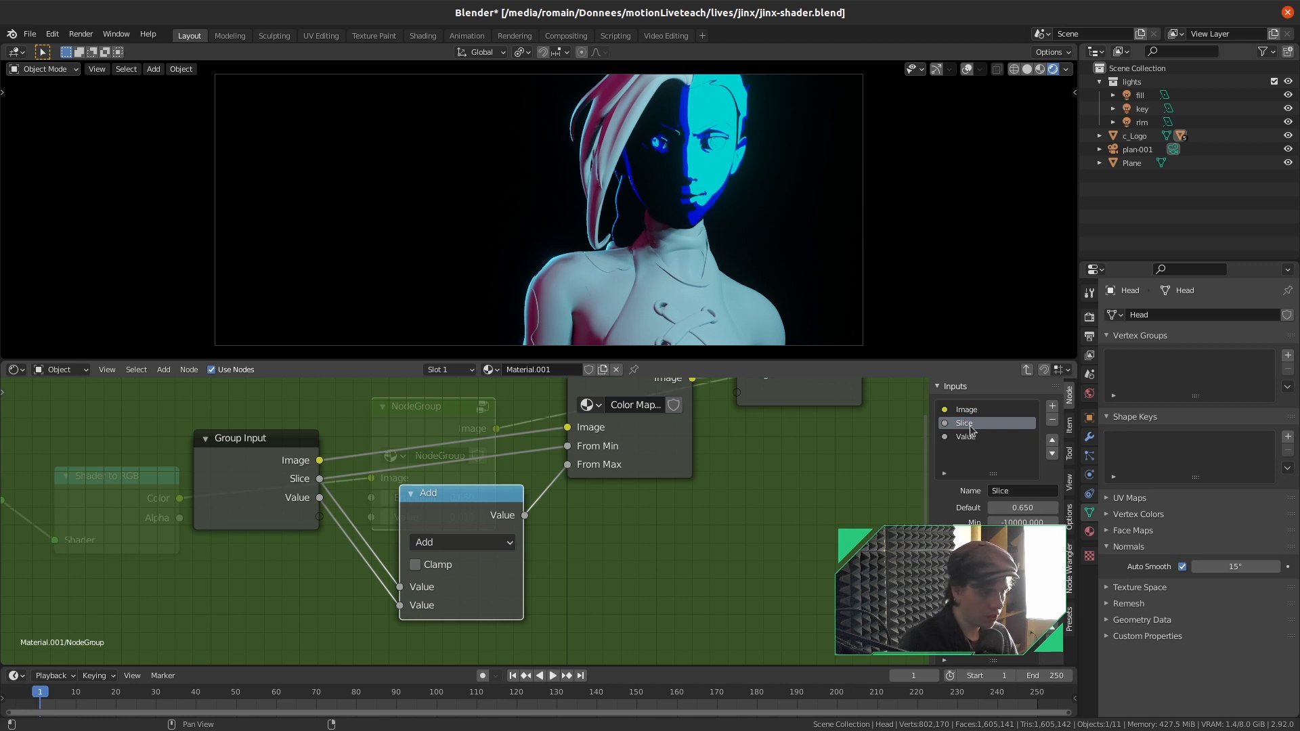
double_click(969, 436)
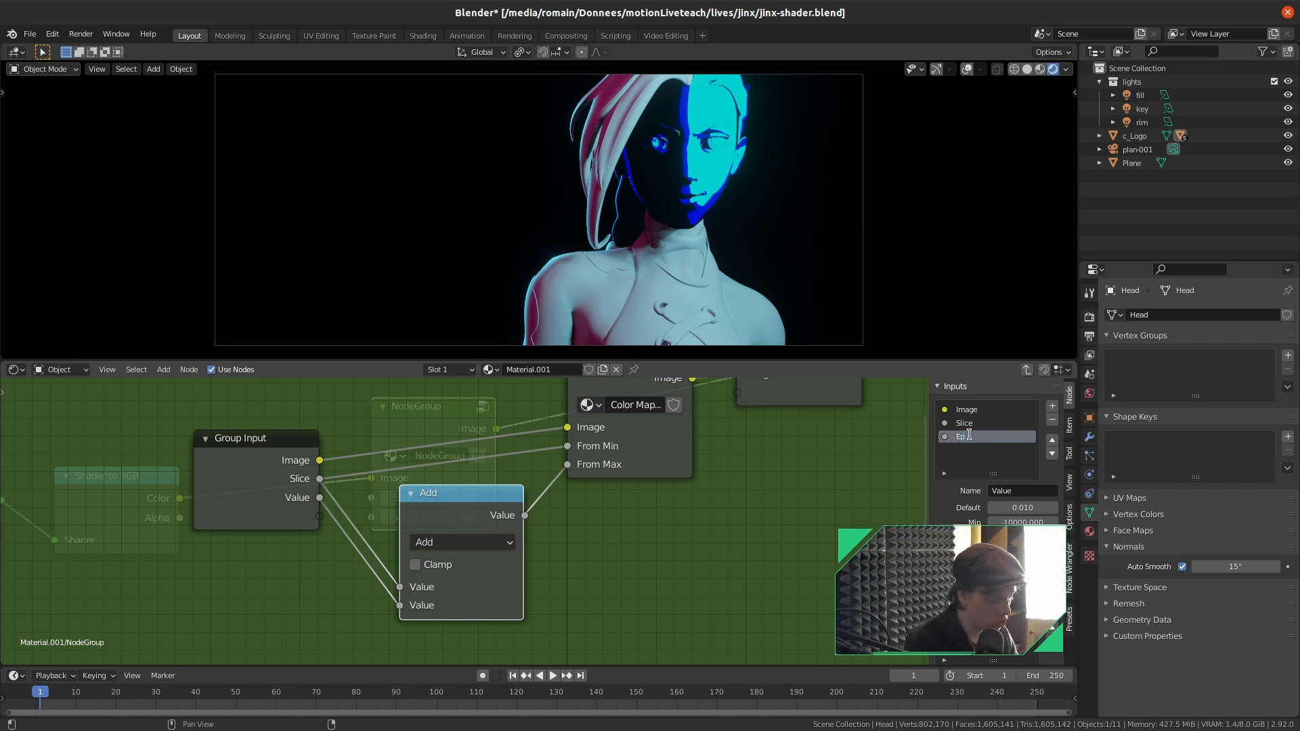
double_click(969, 436)
text(Width)
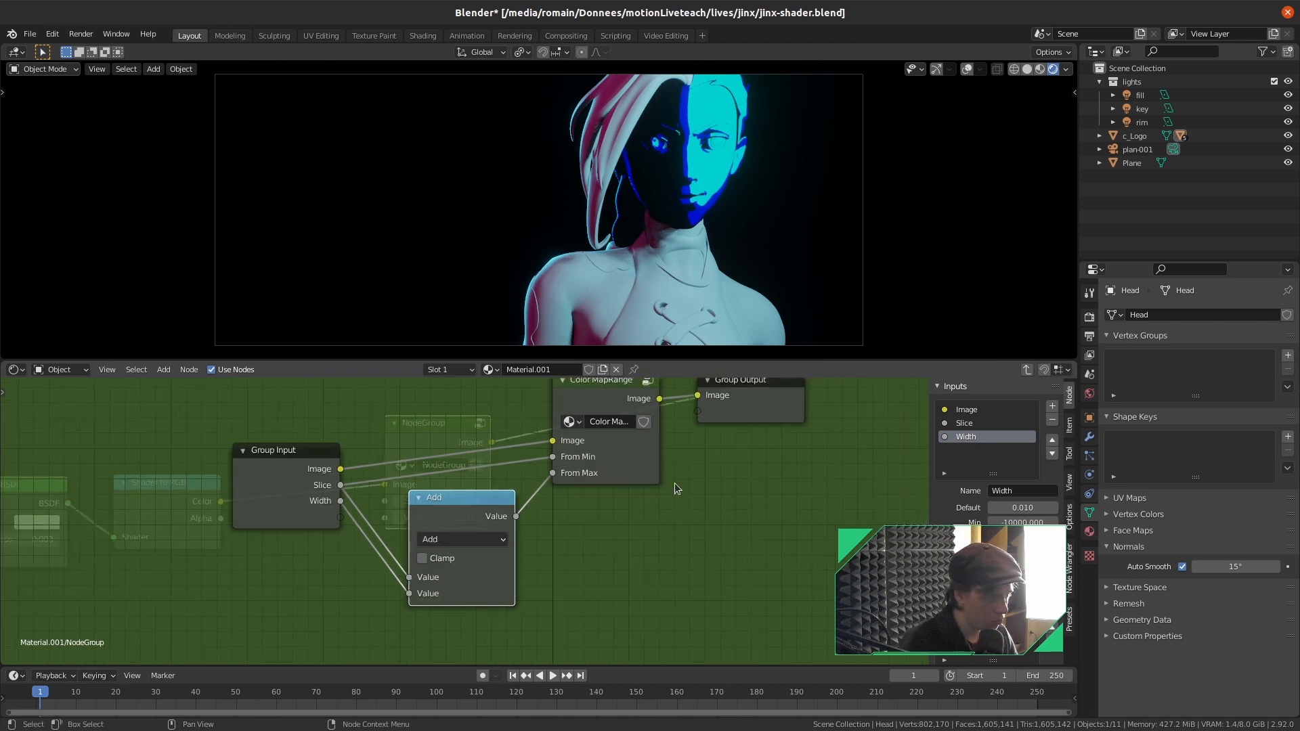
Leave the node group and rename it Color Compare
key(Tab)
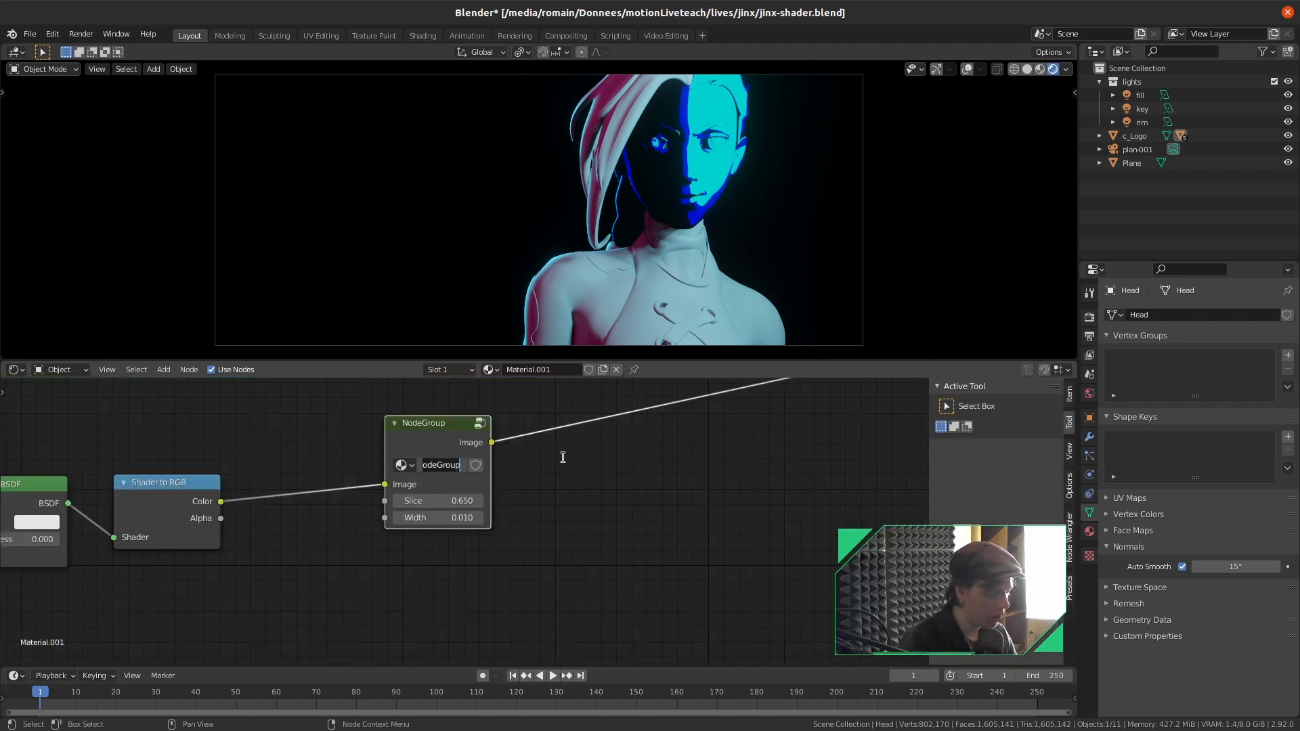
text(Compare)
key(Return)
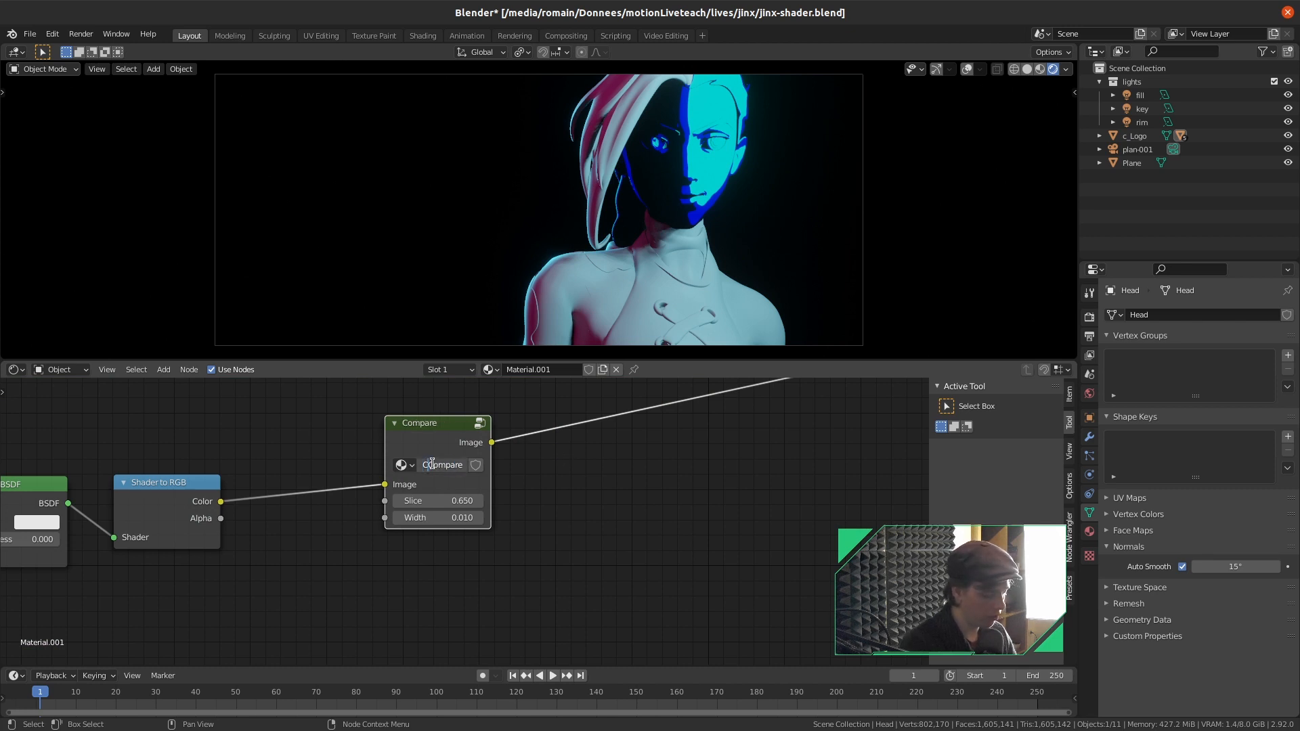
Test the Color Compare node with a Width of 0.001, and with a Slice of 0 and a Width of 1
mouse_move(474, 501)
mouse_down()
mouse_move(505, 501)
mouse_move(423, 501)
mouse_move(495, 501)
mouse_move(443, 518)
mouse_move(510, 518)
mouse_move(440, 518)
mouse_move(427, 502)
mouse_up()
click(445, 516)
text(0.001)
key(Return)
drag(442, 518, 369, 502)
click(442, 519)
text(1)
key(Return)
click(448, 501)
key(Return)
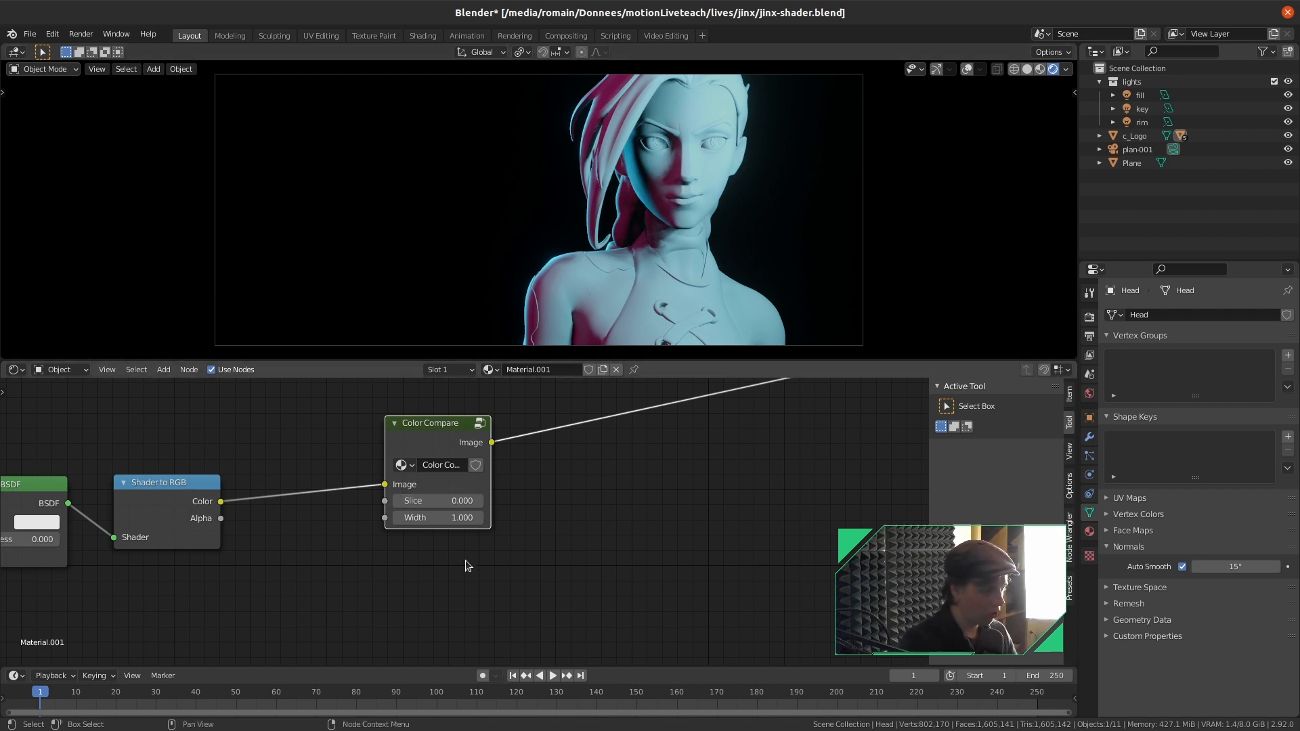
Reposition the Color Compare node and set its Slice to 0.930 and Width to 0.005
middle_drag(558, 513, 575, 547)
key(g)
click(509, 461)
middle_drag(510, 462, 510, 492)
mouse_move(414, 508)
mouse_down()
mouse_move(474, 509)
mouse_move(428, 533)
mouse_move(380, 533)
mouse_move(468, 515)
mouse_up()
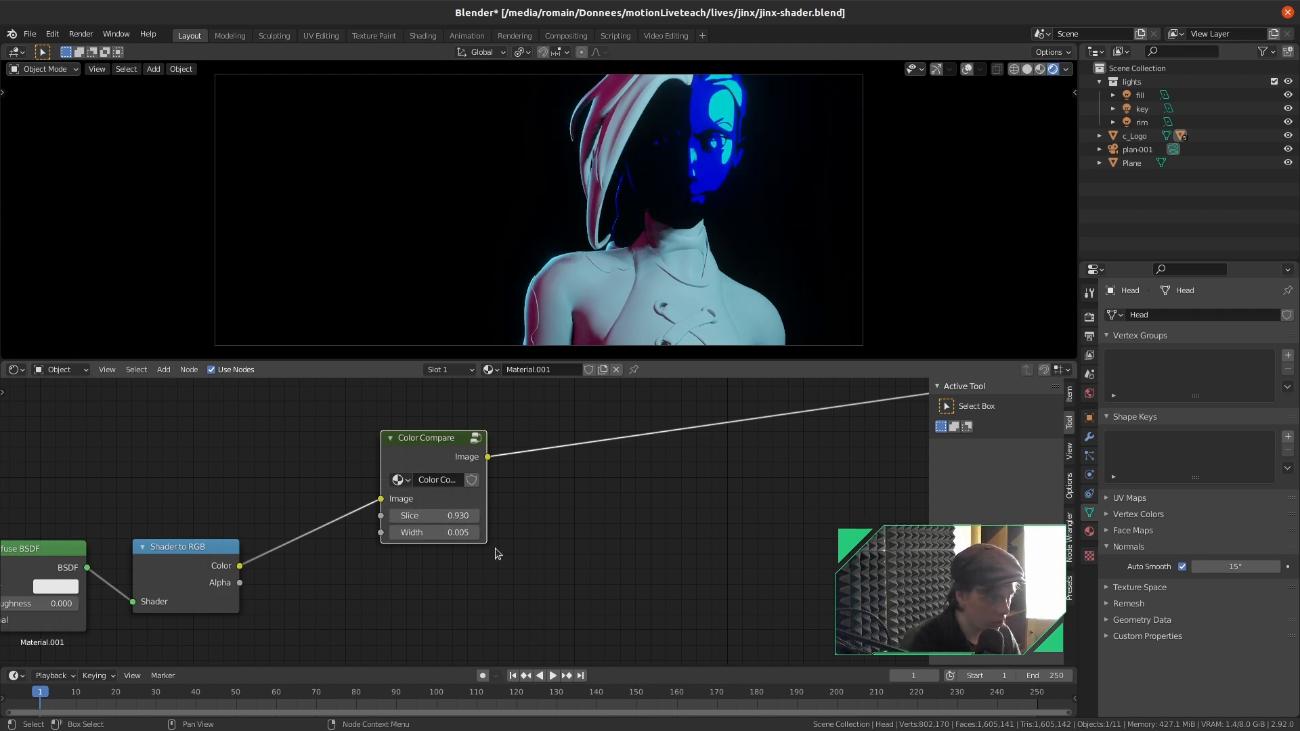
Duplicate Color Compare below the original, feed it the Shader to RGB color, preview it, and set its Slice to 0.490
scroll(536, 545, down, 2)
drag(468, 465, 442, 429)
key(shift+d)
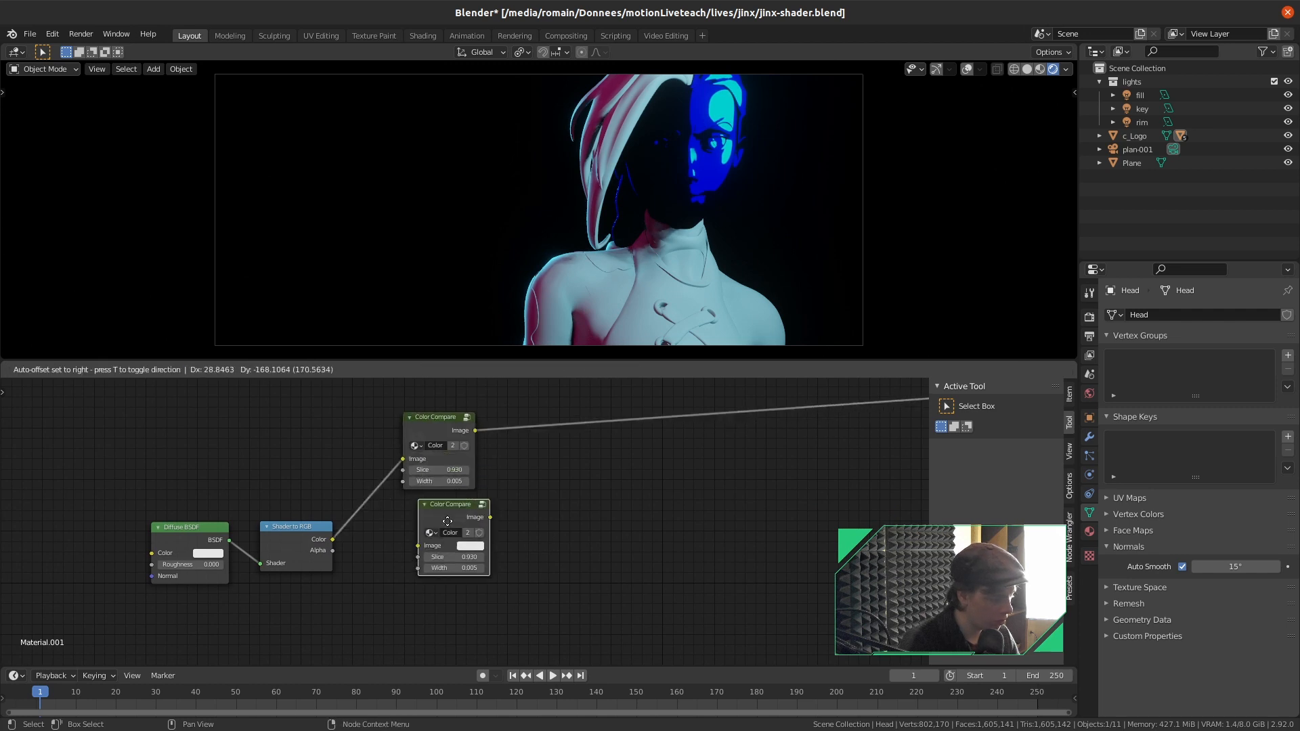
click(430, 531)
drag(333, 540, 397, 561)
ctrl+shift+click(450, 535)
scroll(494, 542, up, 4)
middle_drag(494, 542, 508, 520)
drag(431, 562, 382, 563)
middle_drag(439, 509, 443, 474)
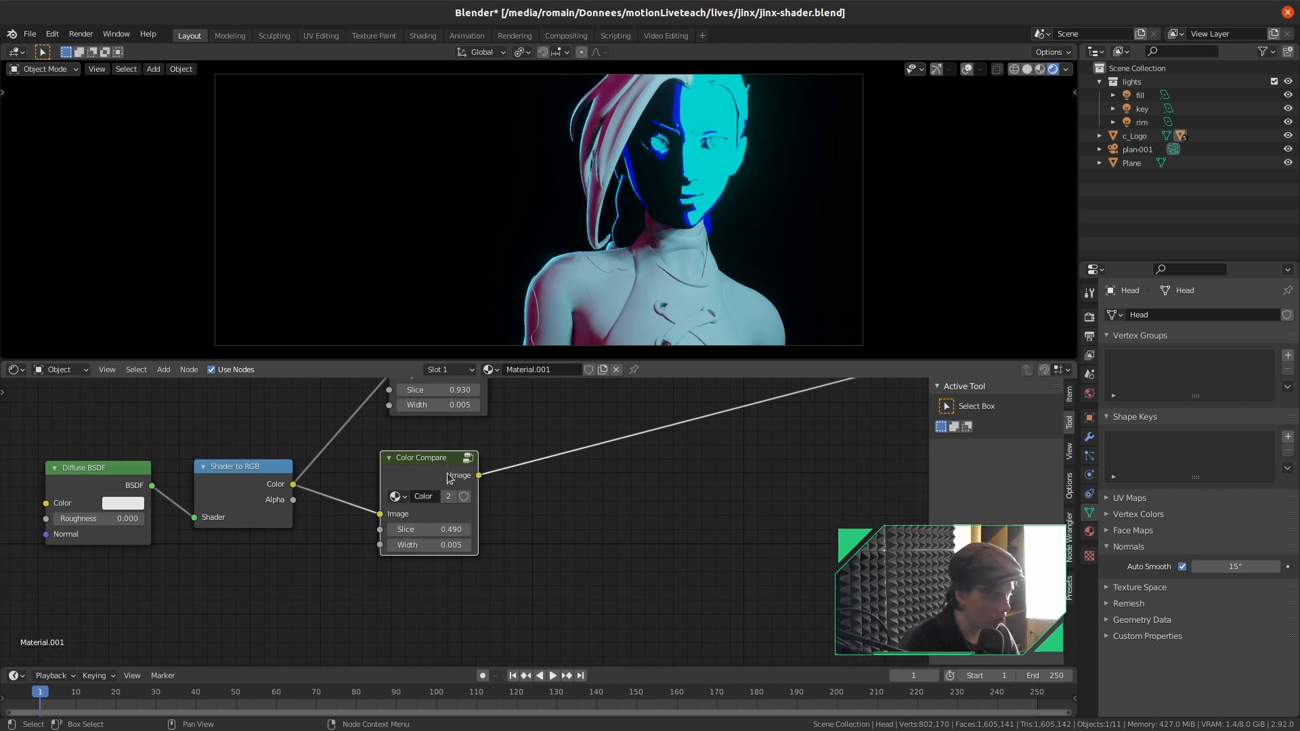
Create a third Color Compare copy fed by the Shader to RGB color, preview it, and set its Slice to 0.010
key(shift+d)
click(450, 602)
middle_drag(541, 573, 547, 514)
click(548, 515)
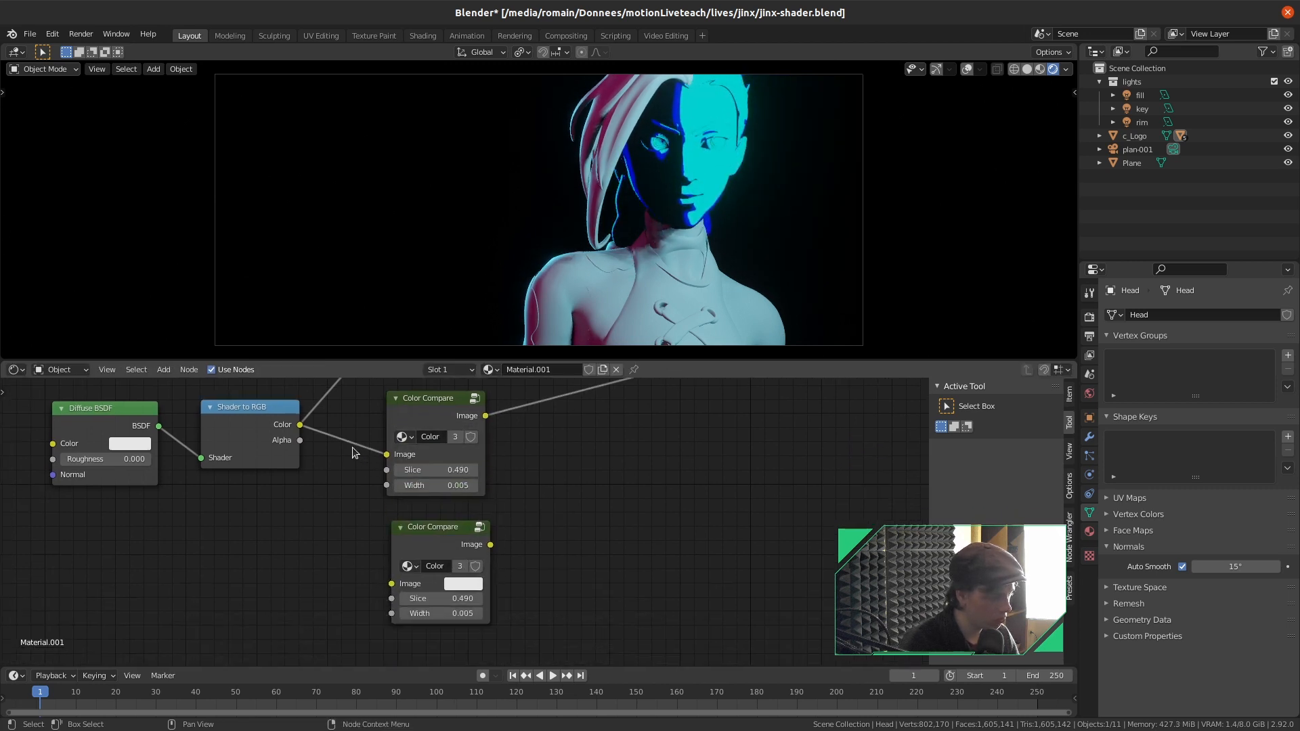
drag(300, 425, 409, 599)
ctrl+shift+click(433, 535)
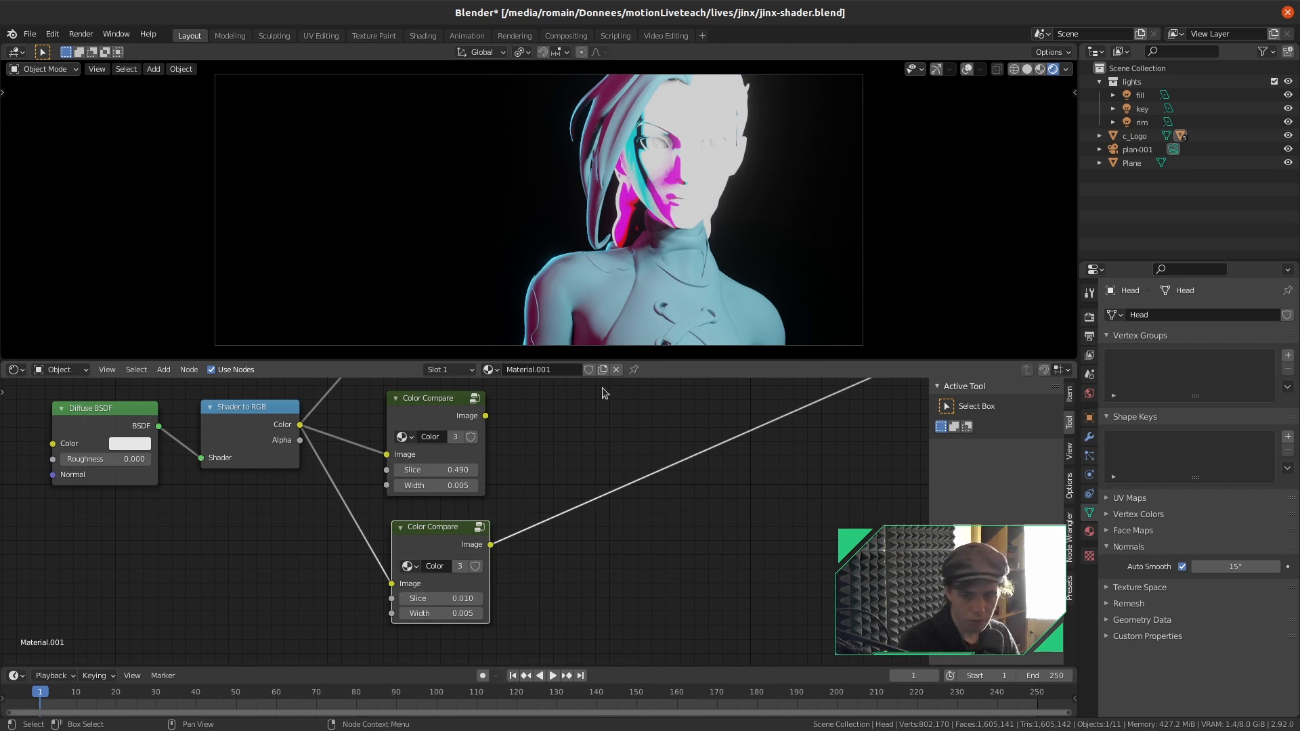
Preview the Color Compare nodes one after another and align the second and third under the first
scroll(494, 546, up, 1)
middle_drag(566, 434, 589, 486)
scroll(543, 505, down, 3)
ctrl+shift+click(474, 424)
ctrl+shift+click(467, 535)
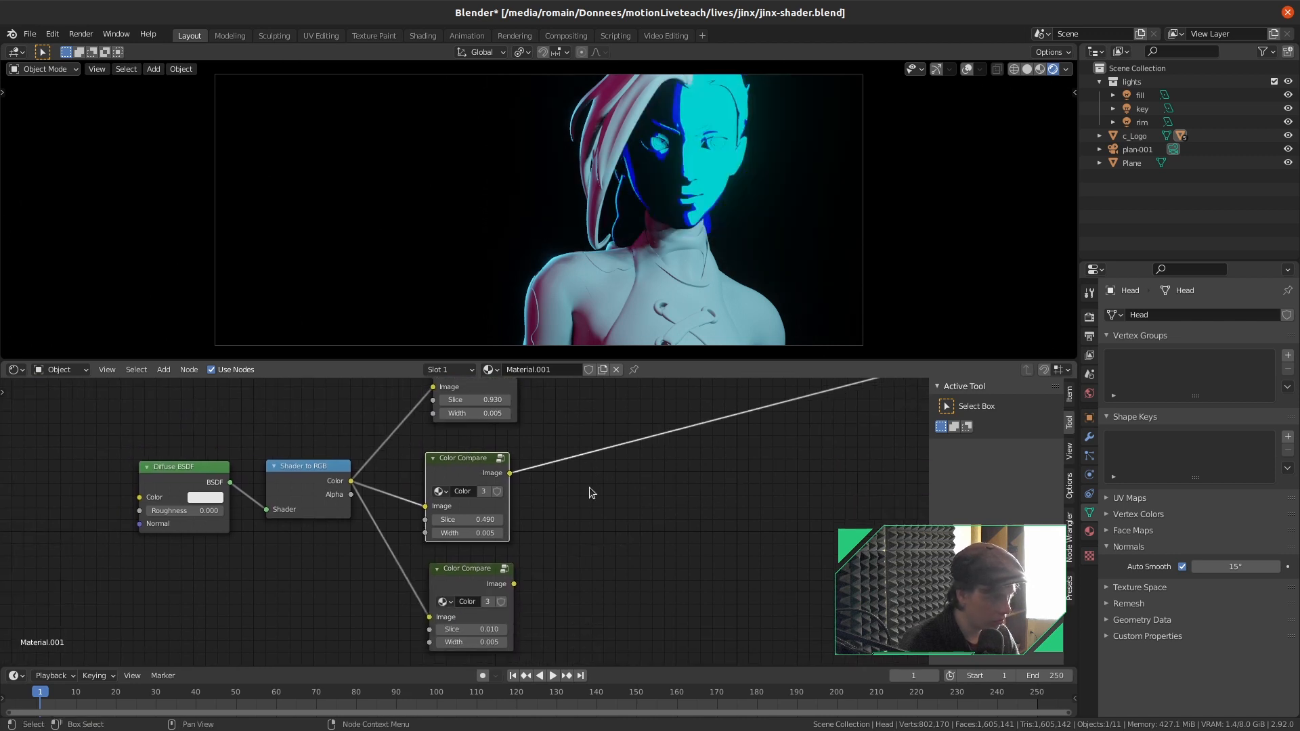
ctrl+shift+click(466, 571)
drag(484, 458, 494, 440)
drag(489, 568, 496, 553)
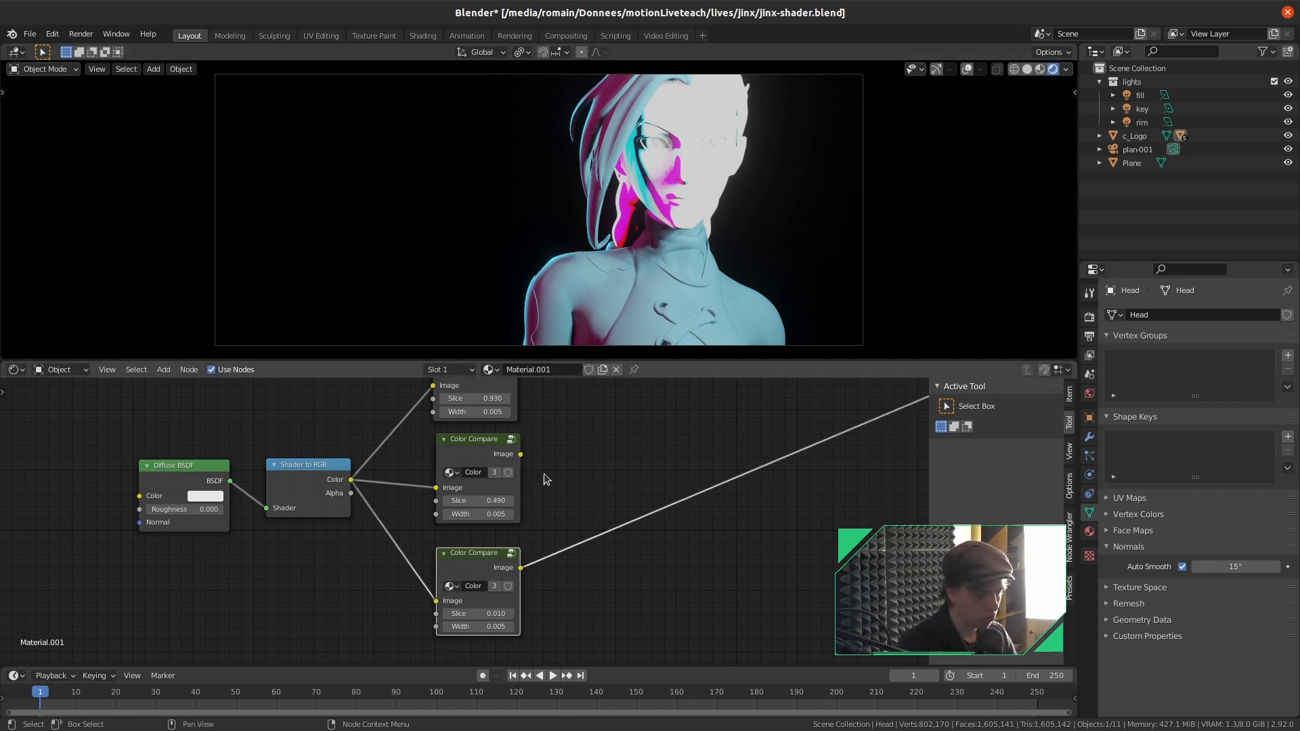
Add a MixRGB node beside the Color Compare nodes
middle_drag(543, 474, 476, 503)
key(shift+a)
click(487, 469)
text(mix)
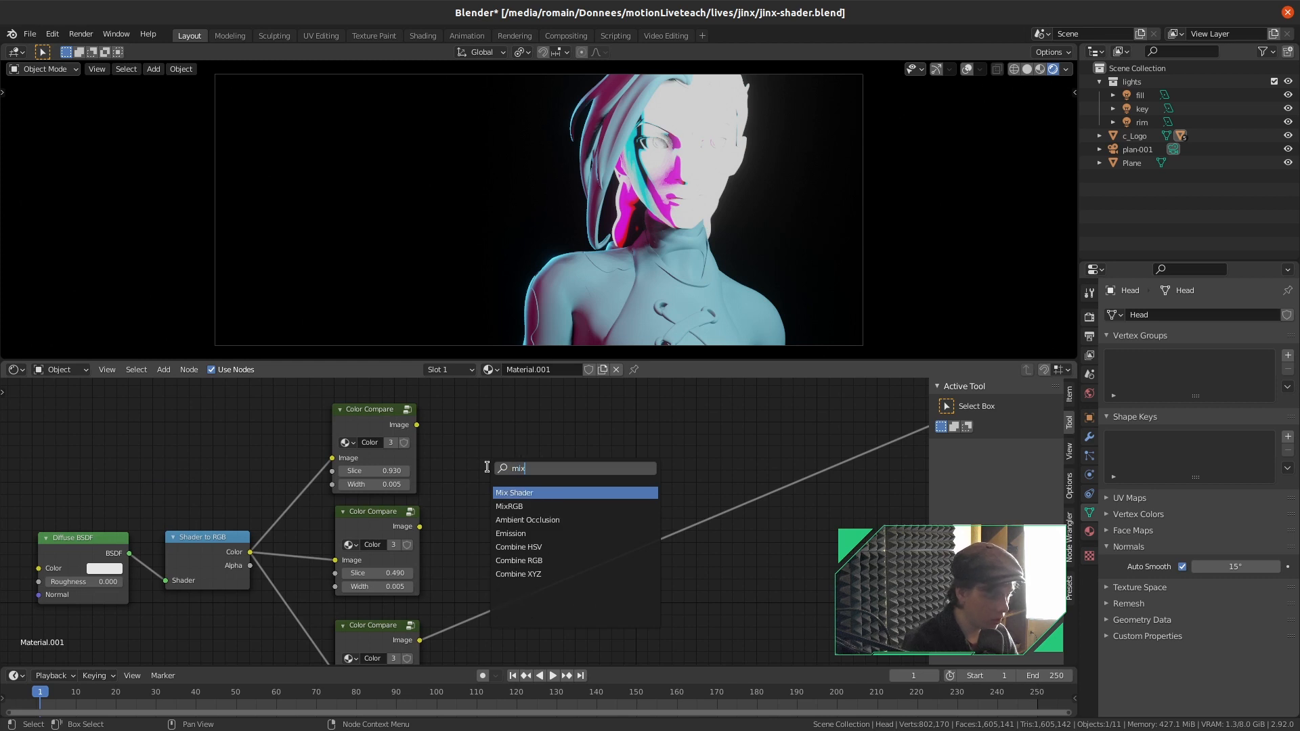
key(Return)
click(477, 391)
Link the first two Color Compare outputs to the Mix node's colors, set its blending mode to Add, and preview it
drag(418, 425, 426, 441)
drag(467, 516, 452, 483)
drag(418, 426, 472, 518)
middle_drag(522, 515, 508, 473)
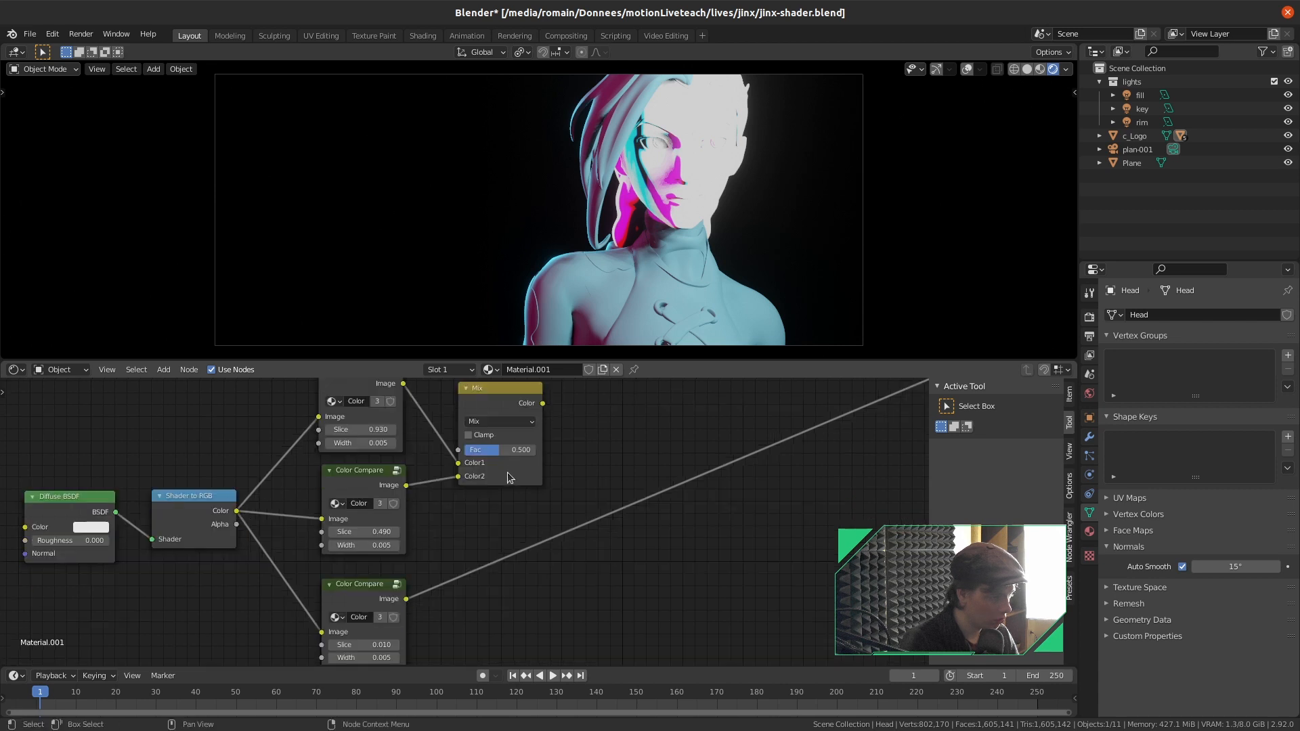
click(509, 420)
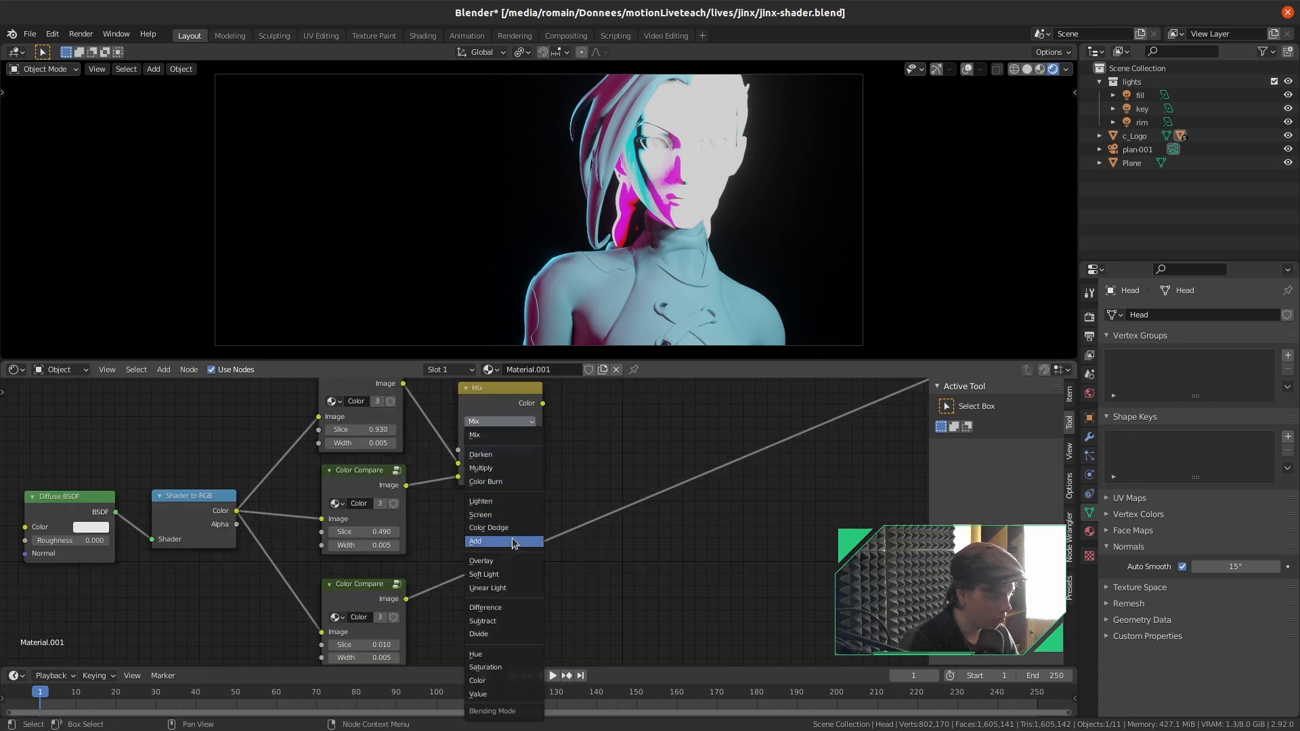
click(508, 543)
ctrl+shift+click(511, 399)
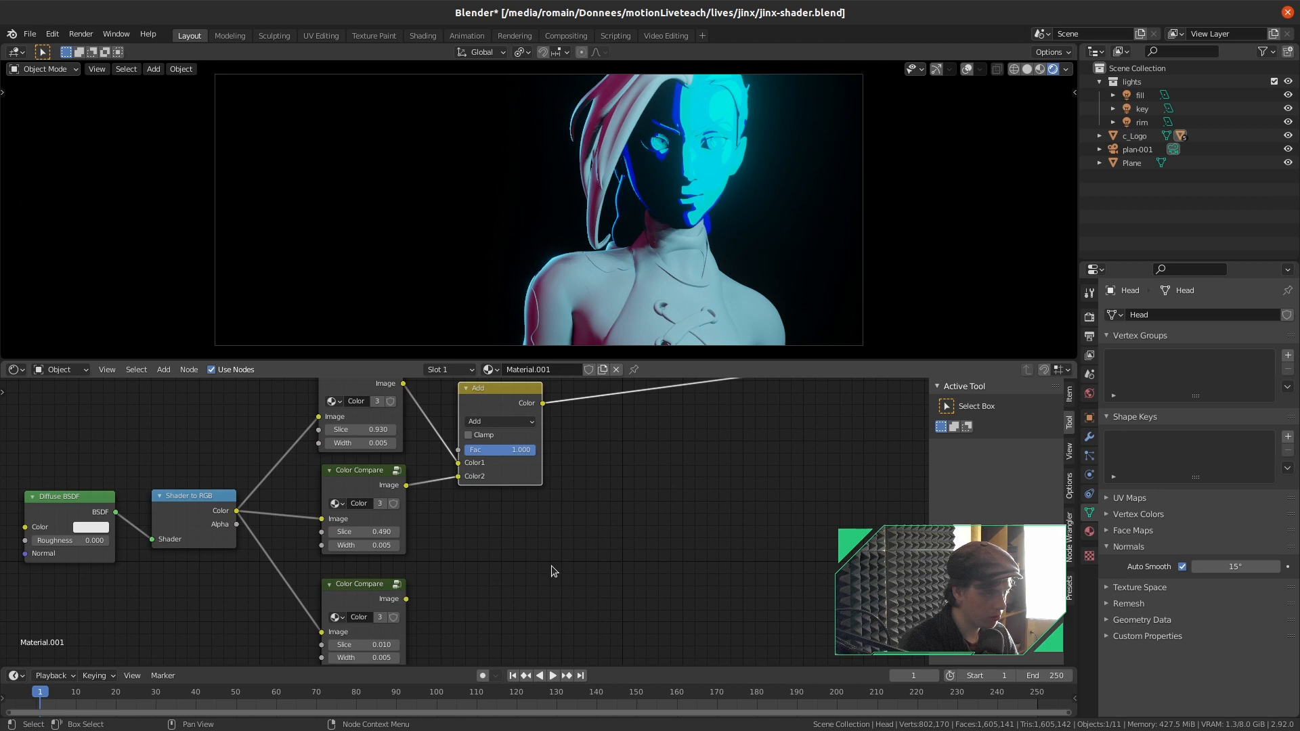
Duplicate the Add node to combine the first sum with the third Color Compare, preview it, and enable Clamp on both Add nodes
key(shift+d)
click(661, 545)
drag(543, 403, 584, 577)
drag(406, 599, 591, 592)
ctrl+shift+click(627, 583)
click(611, 551)
click(491, 436)
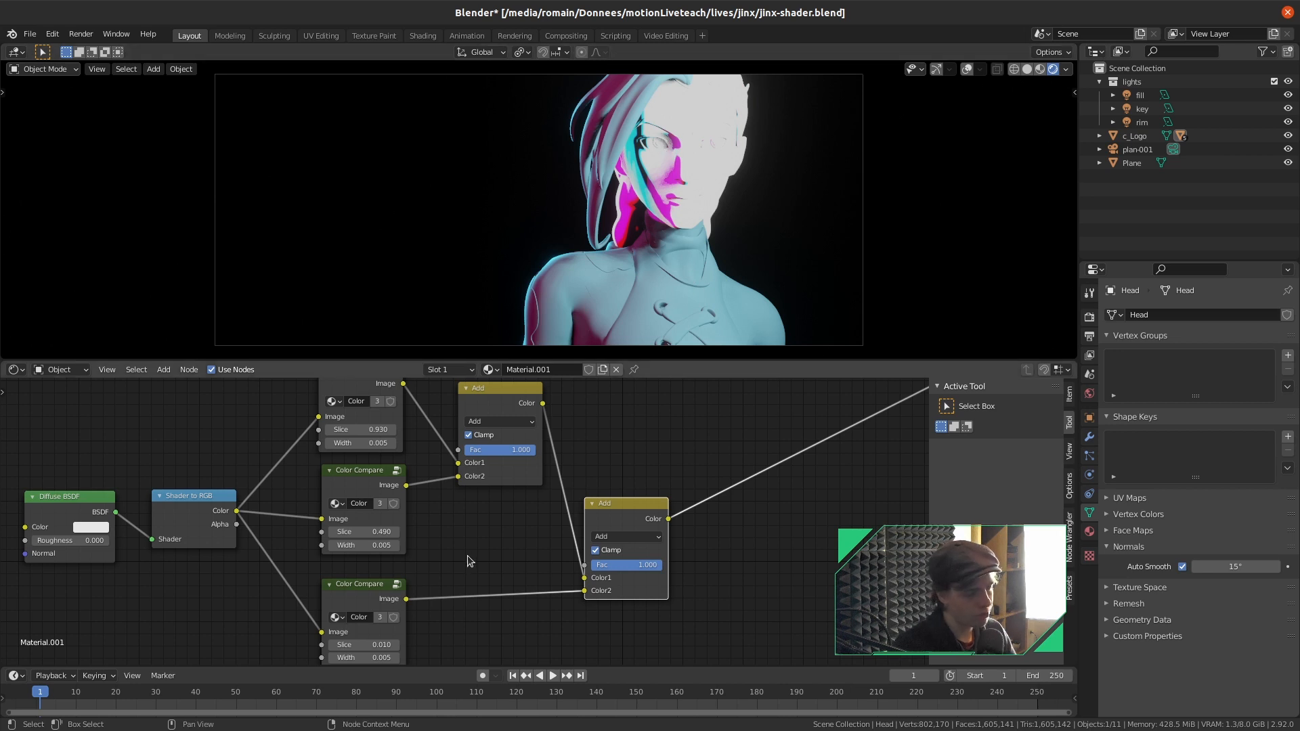
Preview the third Color Compare against the second Add node, lower that Add node's Fac to about 0.092, and reposition it
middle_drag(467, 556, 496, 508)
ctrl+shift+click(400, 583)
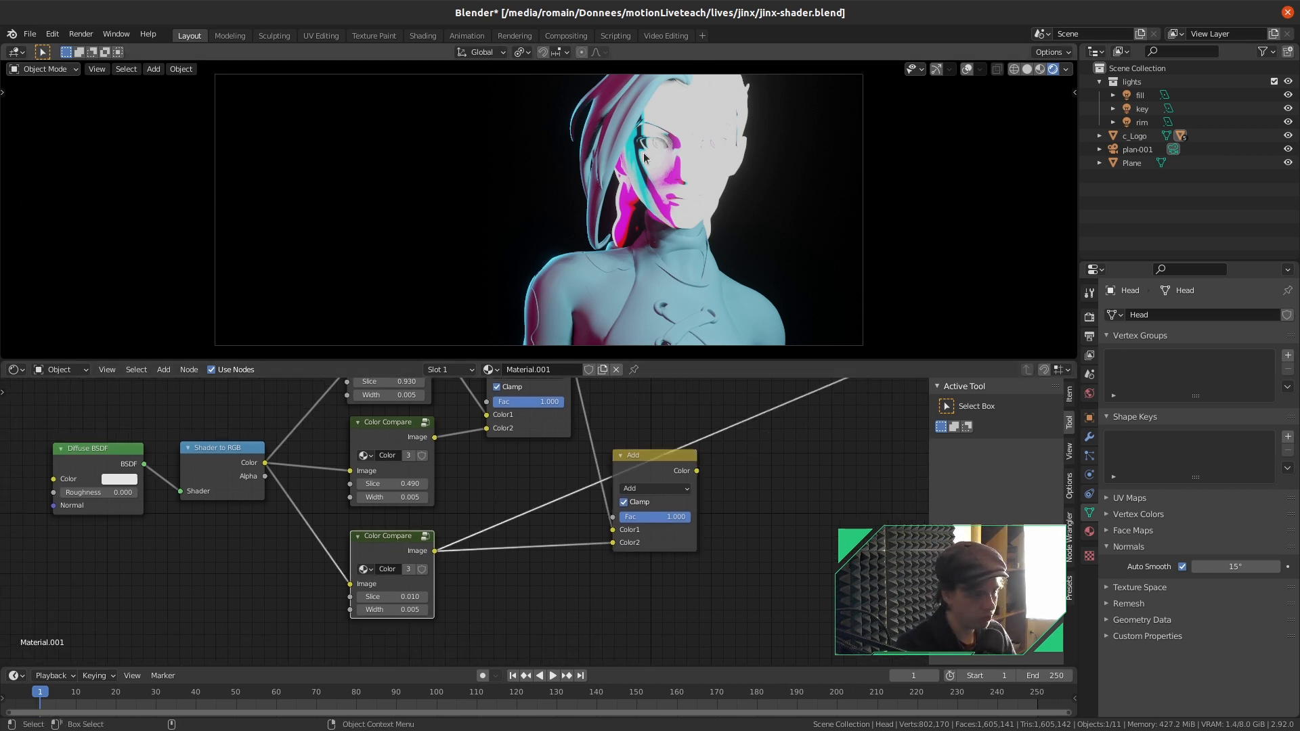
ctrl+shift+click(648, 461)
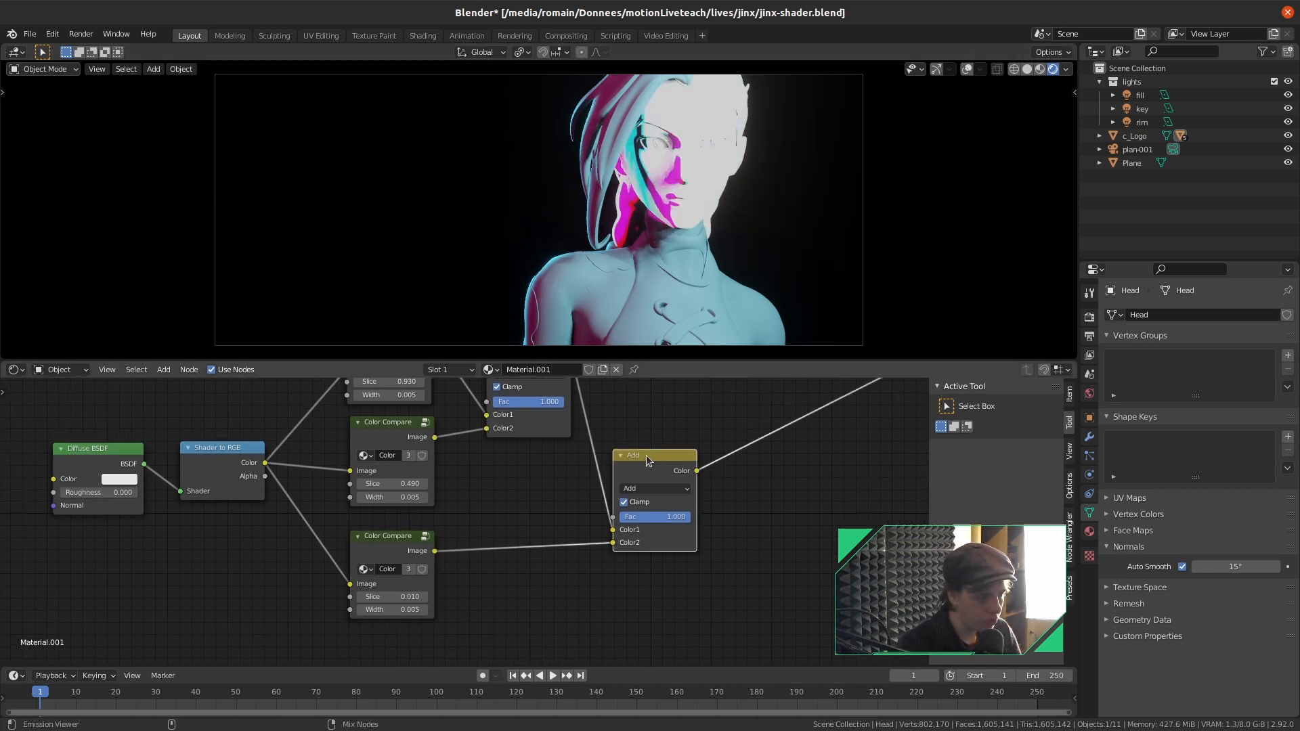
drag(669, 522, 604, 522)
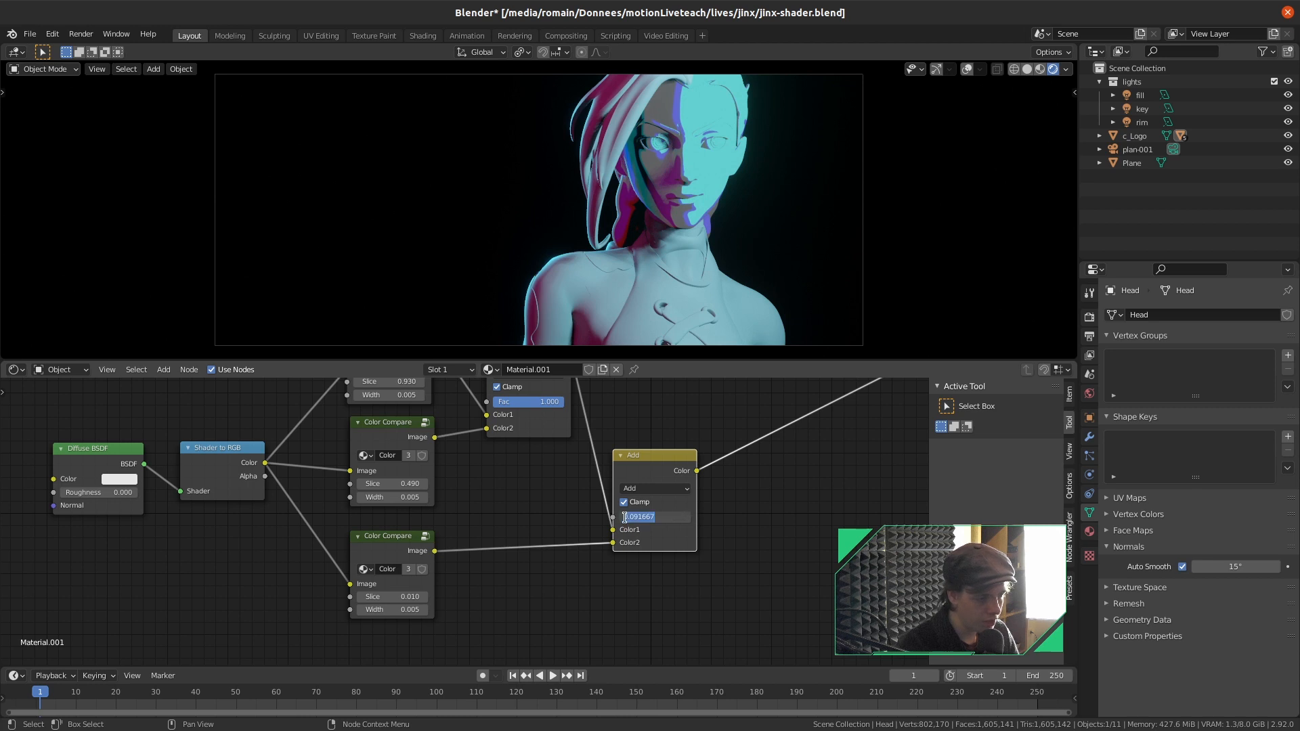
key(Return)
drag(670, 458, 724, 432)
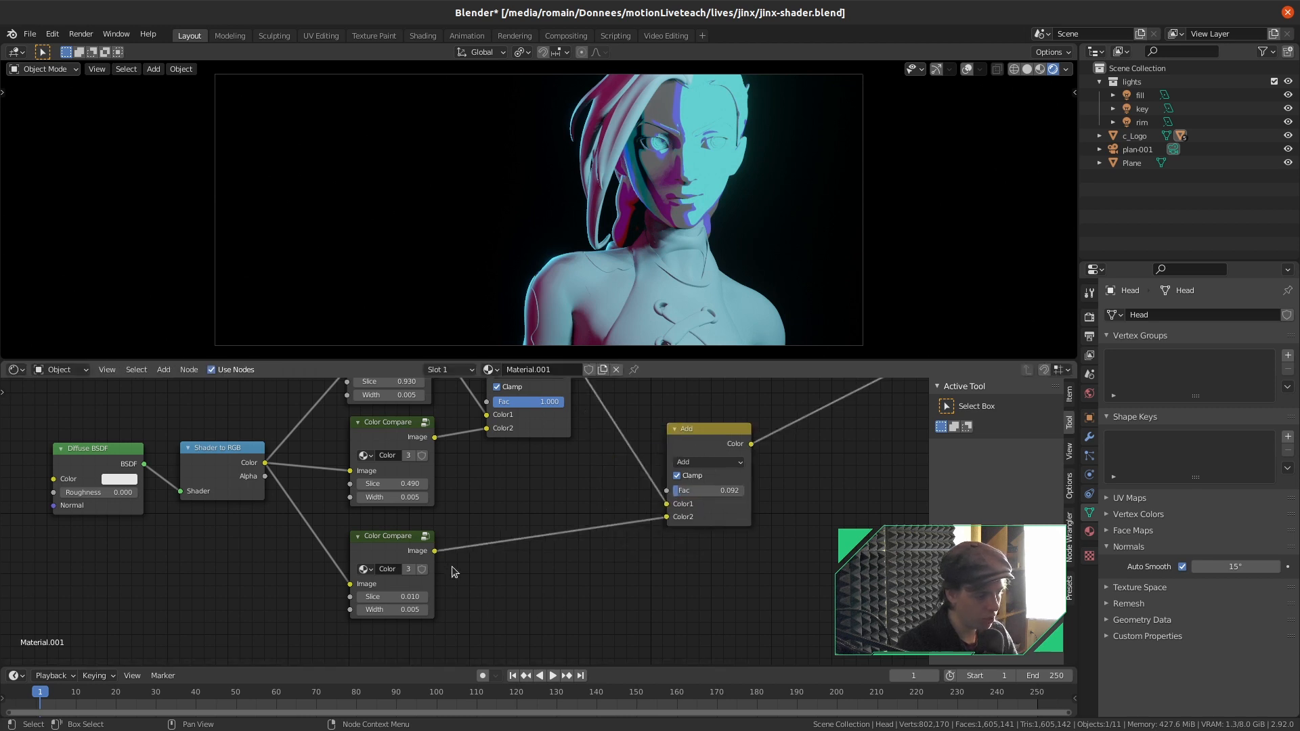
Preview the third Color Compare node and examine the Map Range setup nested inside its groups
ctrl+shift+click(400, 544)
middle_drag(570, 536, 590, 513)
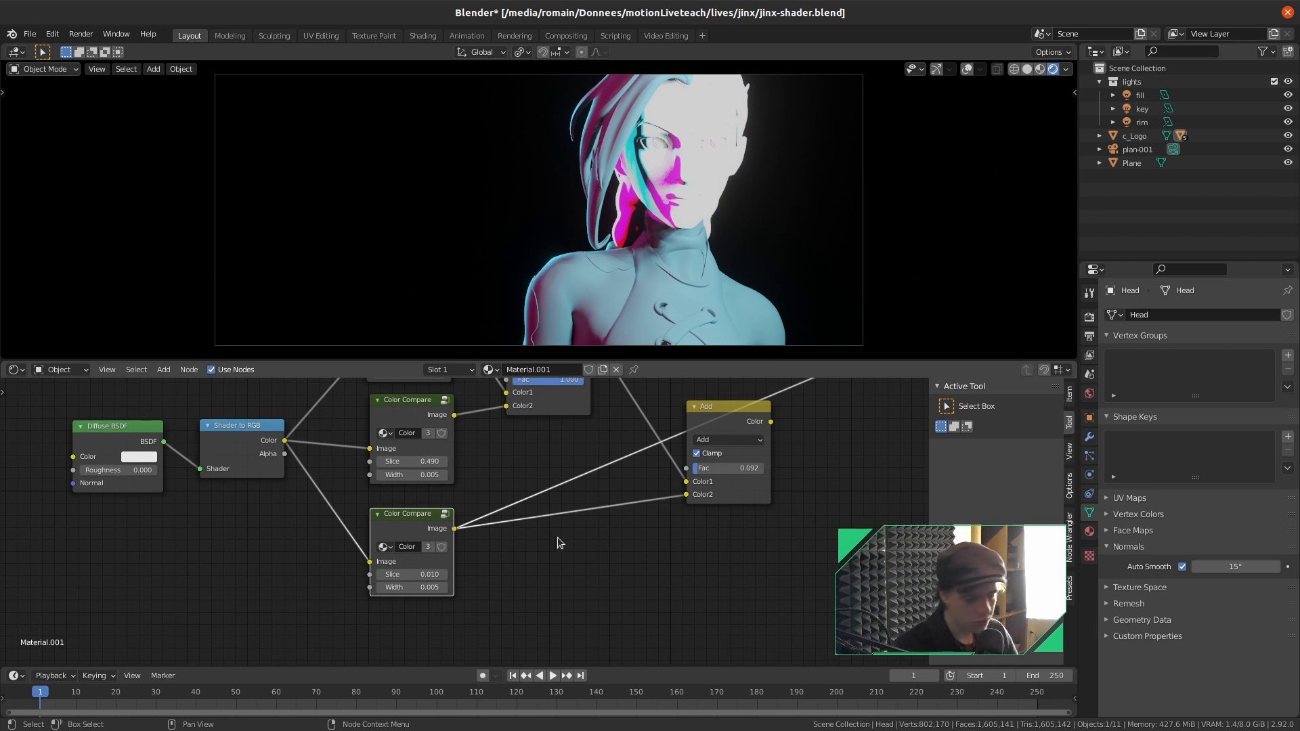
click(478, 560)
click(427, 520)
key(Tab)
key(Tab)
key(Home)
drag(482, 447, 477, 445)
middle_drag(580, 519, 603, 448)
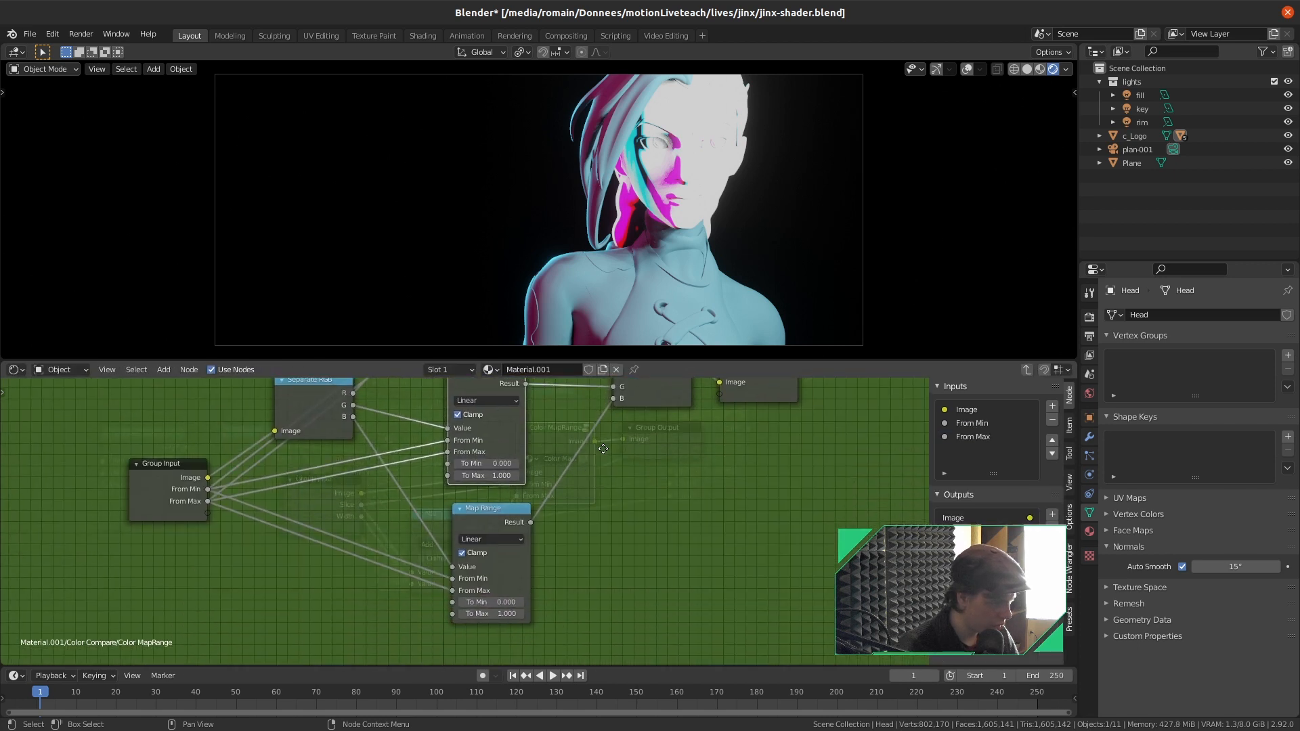
key(Tab)
key(Tab)
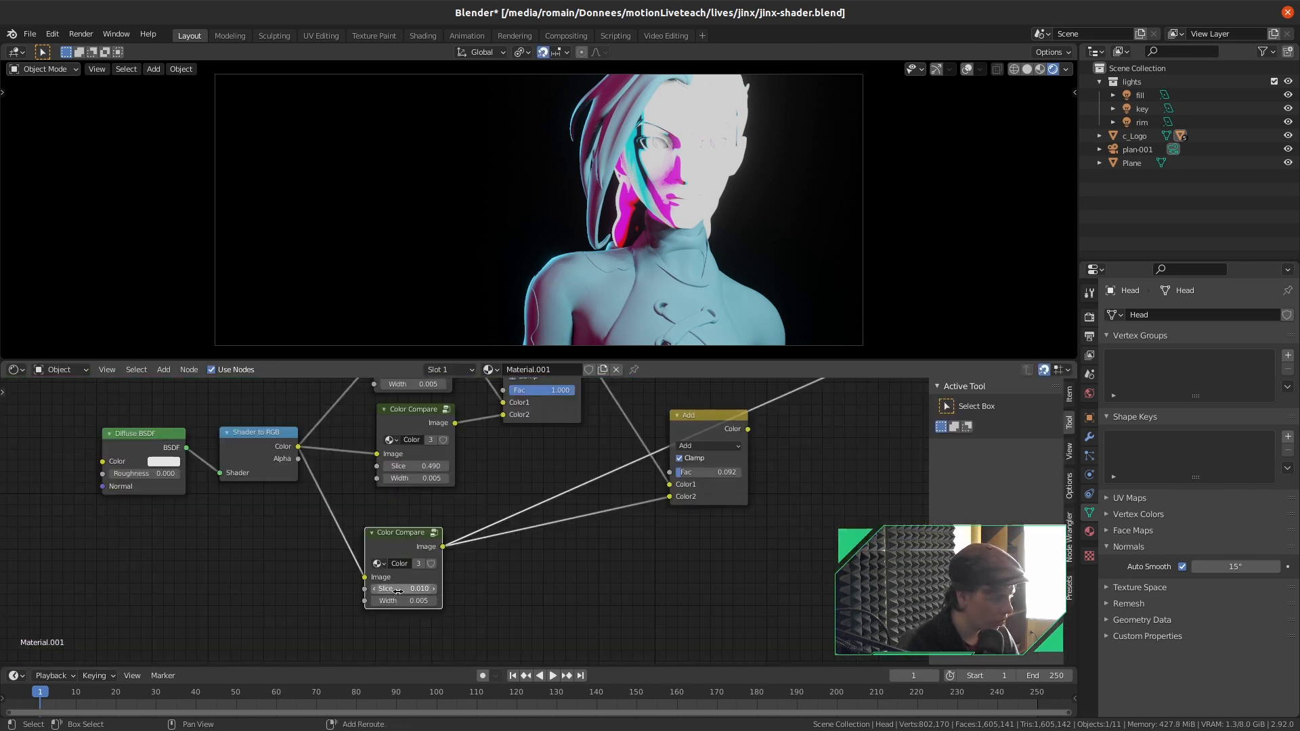
Set the third Color Compare's Slice to 0.140 and Width to 0.205, and move the second Add node away from it
mouse_move(403, 589)
mouse_down()
mouse_move(419, 589)
mouse_move(369, 588)
mouse_move(433, 601)
mouse_up()
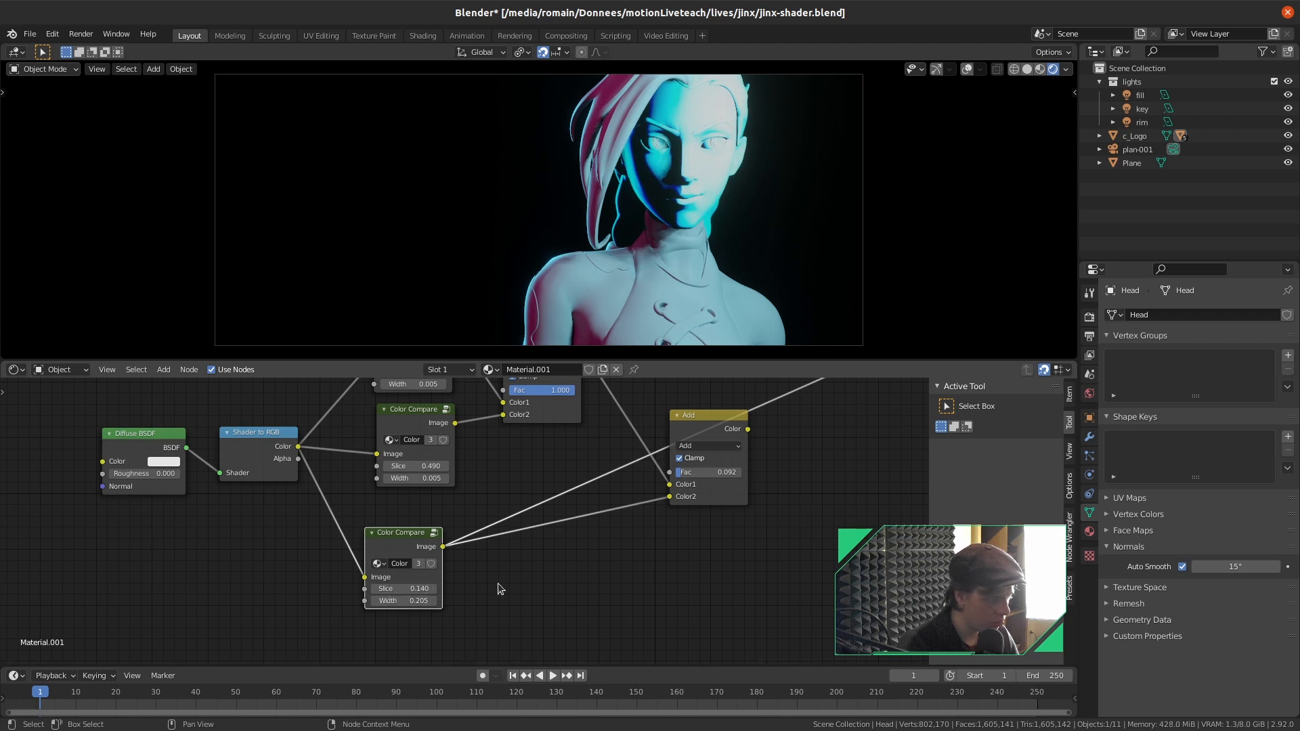
scroll(569, 595, down, 3)
middle_drag(569, 596, 538, 588)
drag(601, 436, 634, 366)
Insert a Color MapRange node group on the link between the third Color Compare and the Viewer
click(387, 520)
key(shift+a)
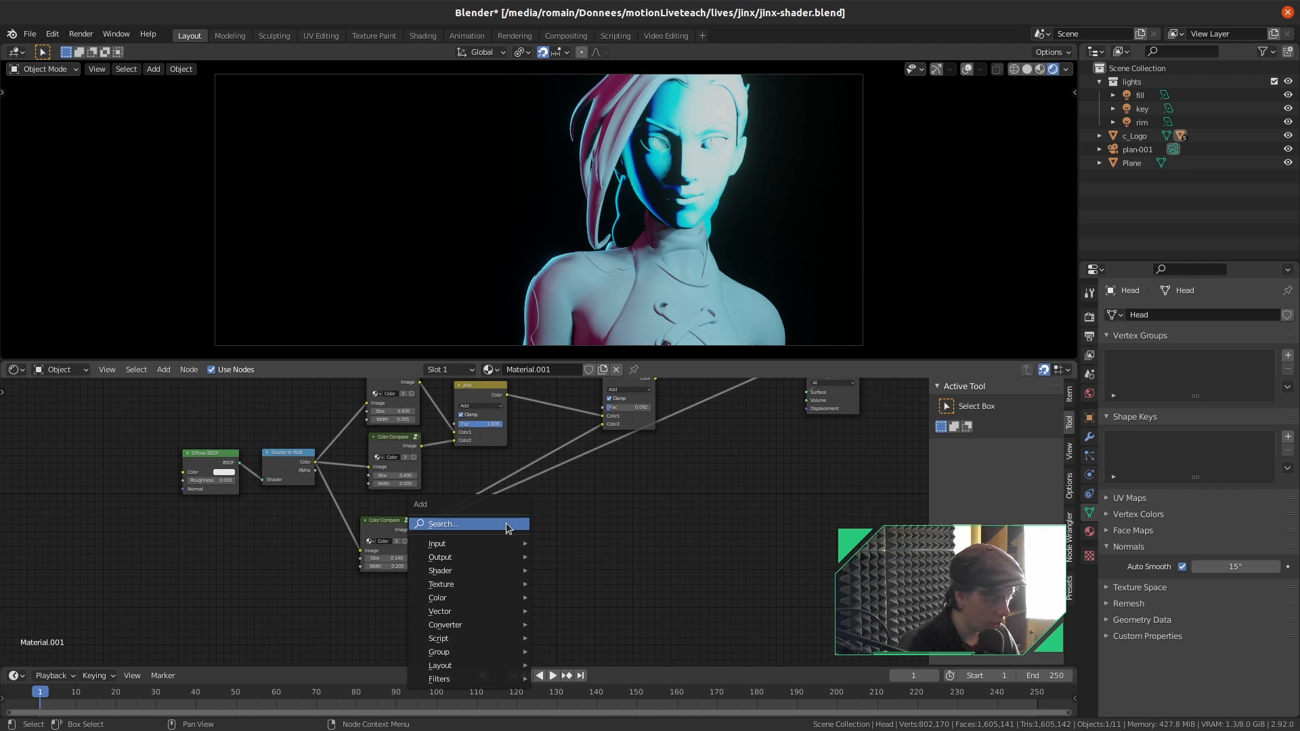
click(506, 525)
text(map)
key(BackSpace)
key(BackSpace)
key(BackSpace)
text(Color)
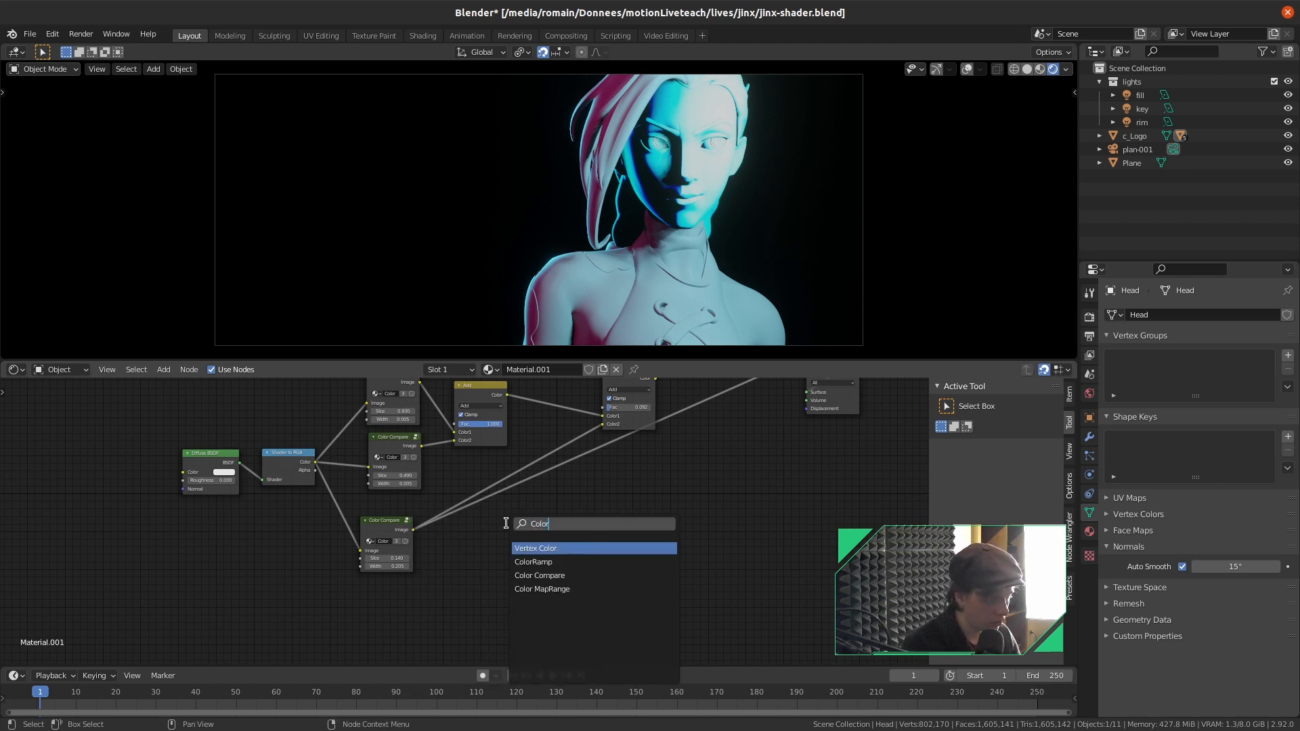
key(Down)
key(Down)
key(Down)
key(Return)
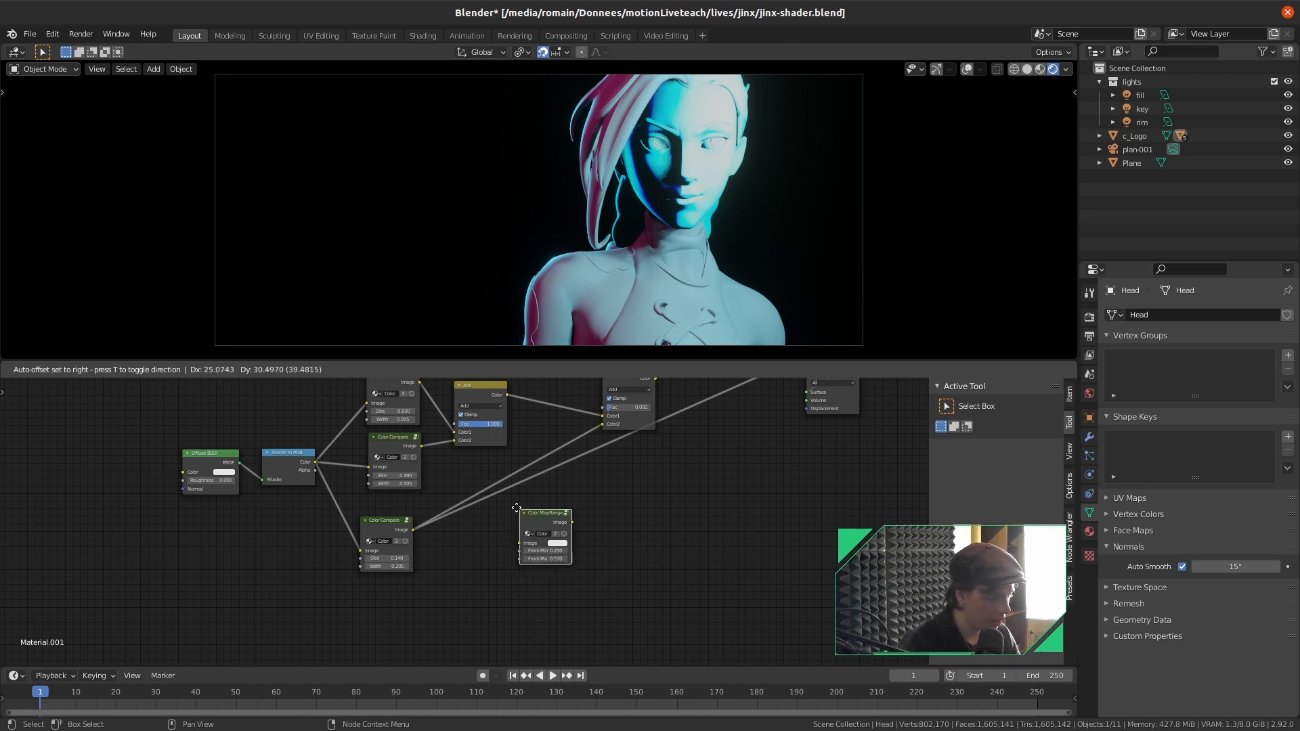
click(522, 476)
scroll(551, 386, up, 1)
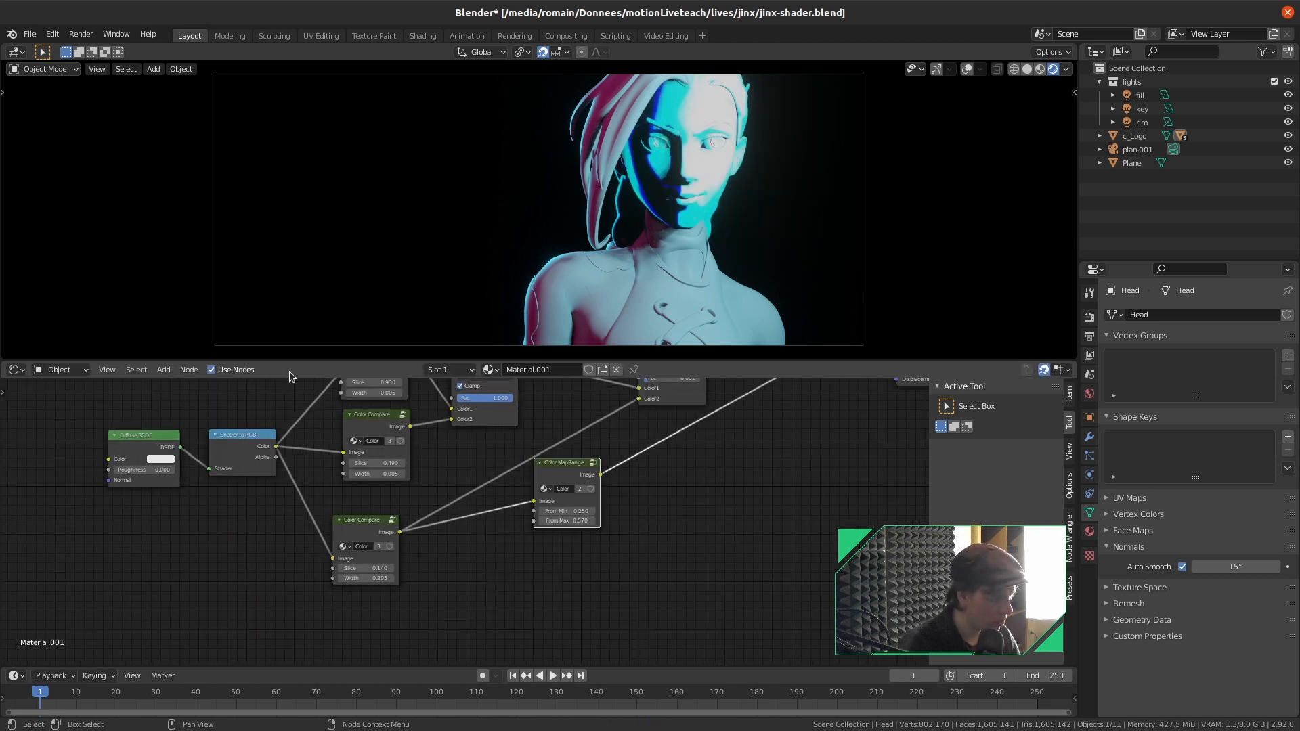
Reposition the Color MapRange node and set its From Min to 0 and From Max to 1
scroll(814, 517, up, 2)
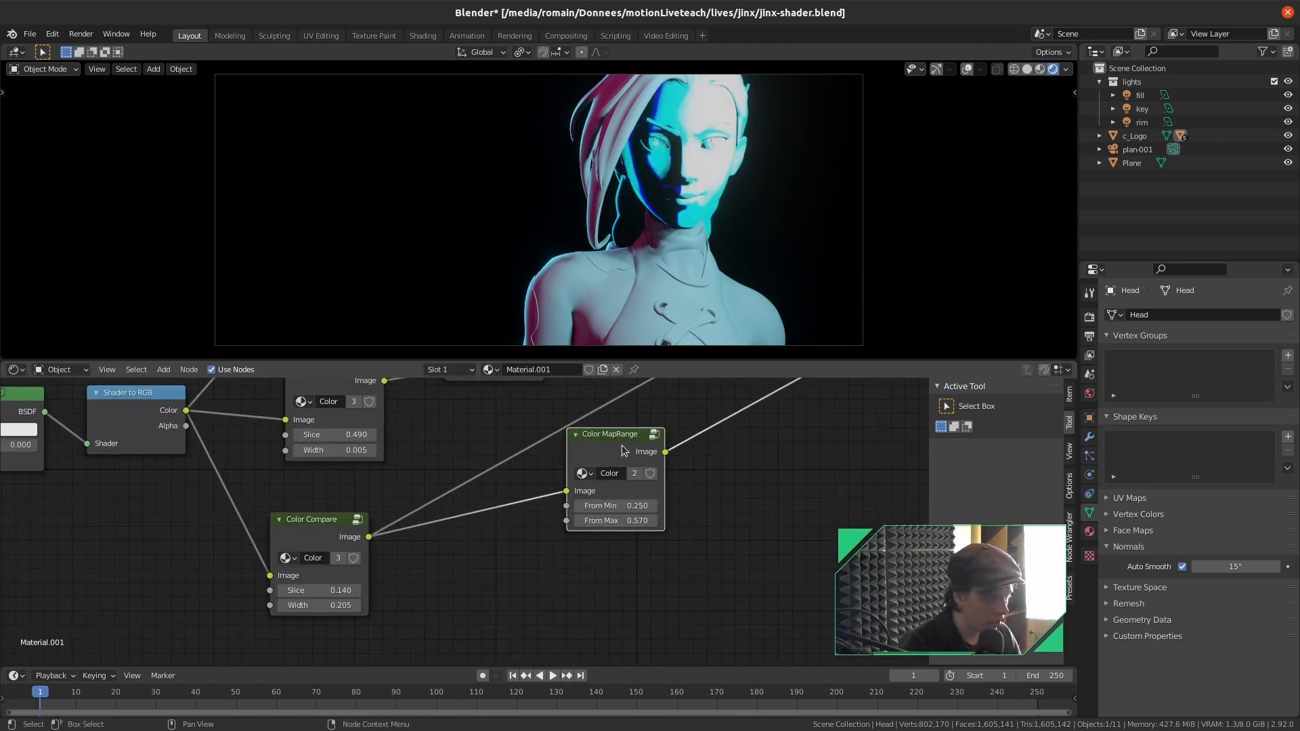
drag(624, 450, 629, 526)
click(624, 543)
text(0)
key(Return)
click(621, 558)
text(1)
key(Return)
click(657, 588)
Inside the Color MapRange group, expose To Min as a group input and link it to all three Map Range nodes
click(620, 478)
key(Tab)
scroll(620, 479, down, 4)
middle_drag(650, 524, 704, 505)
scroll(494, 505, up, 4)
scroll(585, 458, down, 5)
middle_drag(578, 450, 663, 486)
scroll(556, 502, down, 4)
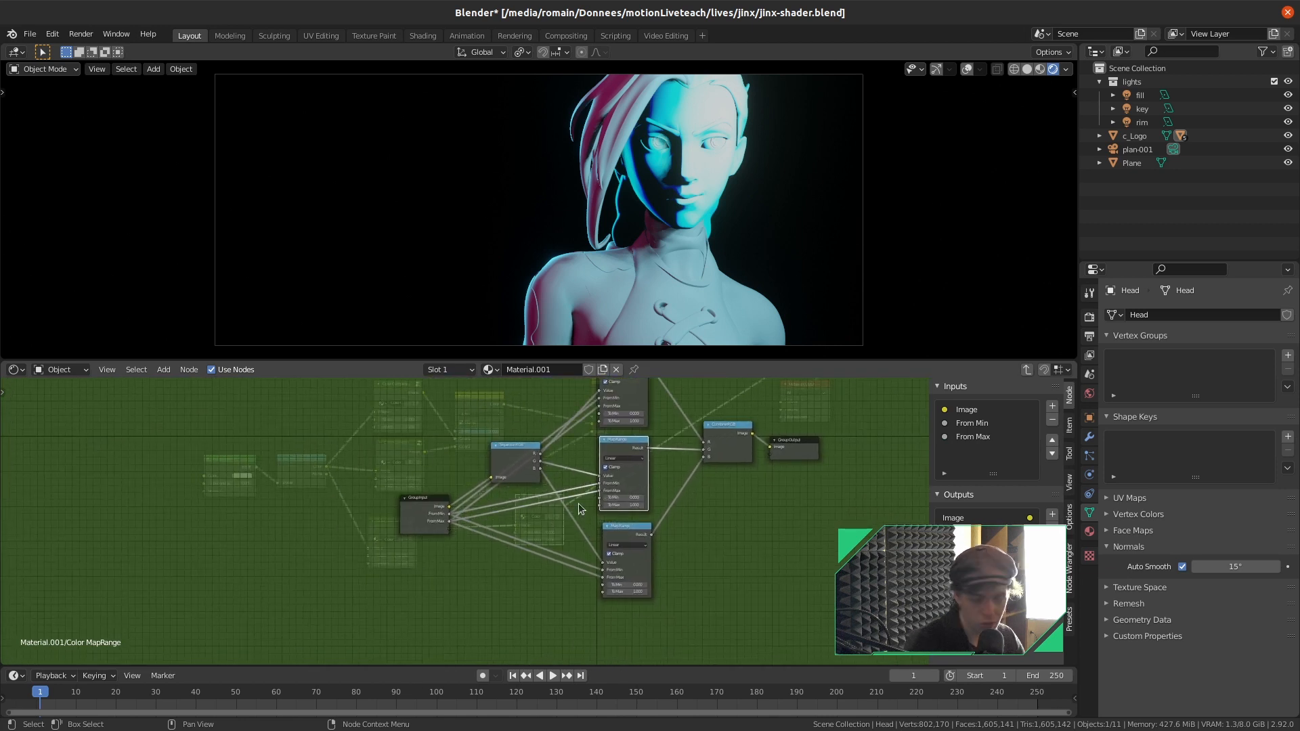
scroll(579, 503, up, 2)
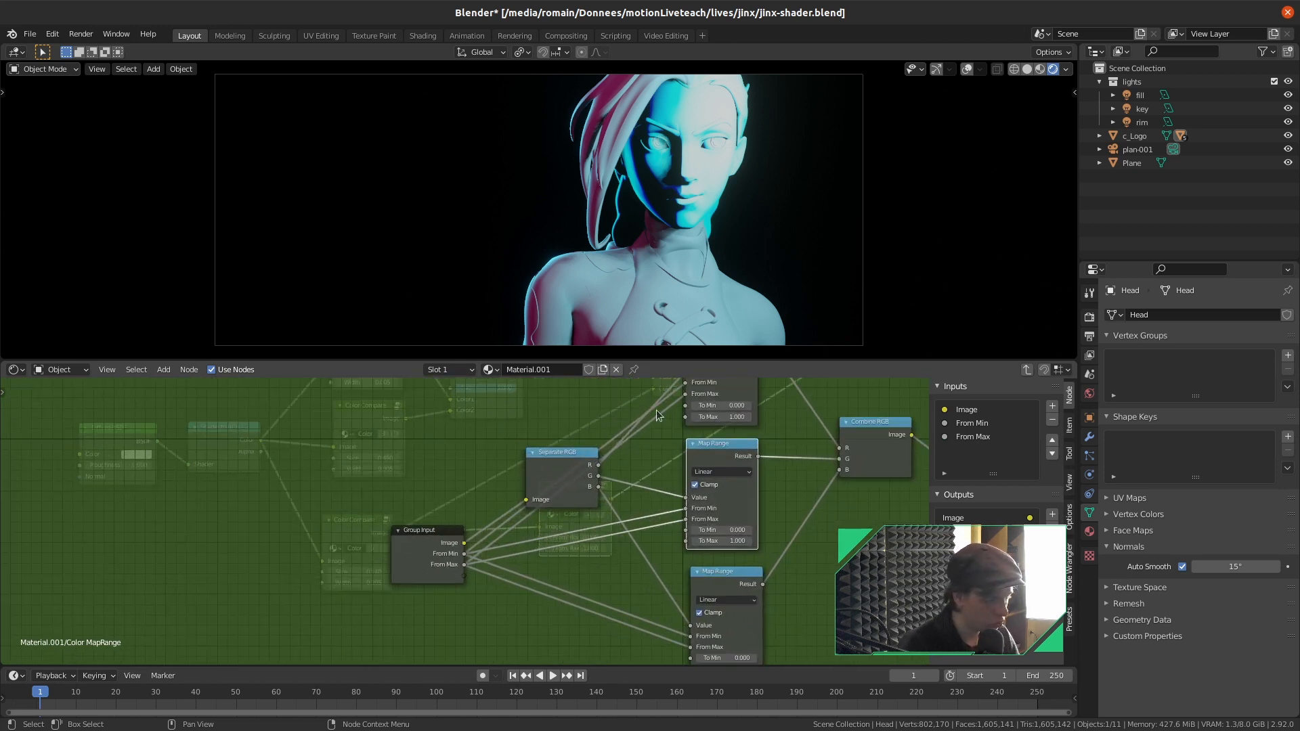
drag(687, 405, 465, 575)
drag(687, 531, 465, 575)
middle_drag(699, 660, 693, 620)
drag(692, 621, 466, 538)
Expose To Max as a group input linked to all three Map Range nodes, and leave the group
middle_drag(692, 384, 692, 432)
drag(687, 427, 466, 595)
middle_drag(519, 598, 580, 527)
drag(748, 479, 526, 524)
drag(752, 608, 527, 524)
key(Tab)
Try different To Min and To Max values on the Color MapRange node, and reset them to 0 and 1
scroll(711, 550, up, 4)
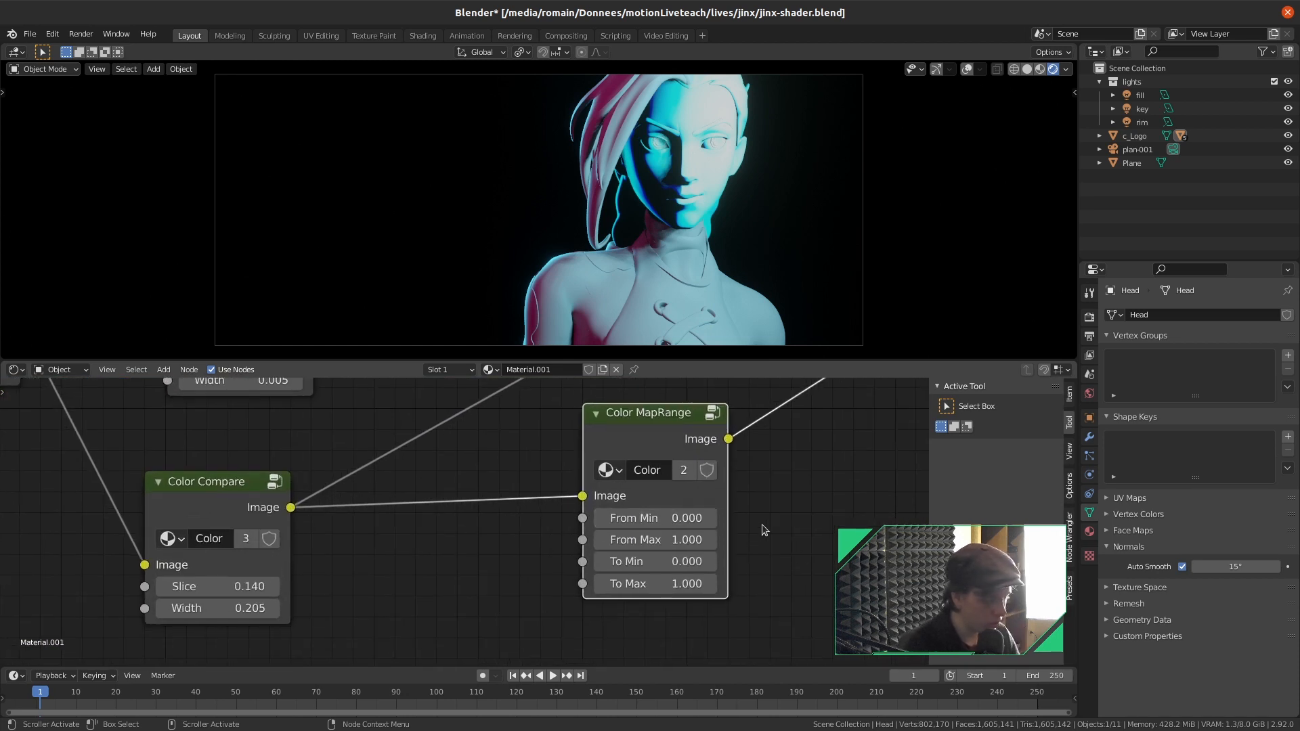
drag(655, 561, 663, 561)
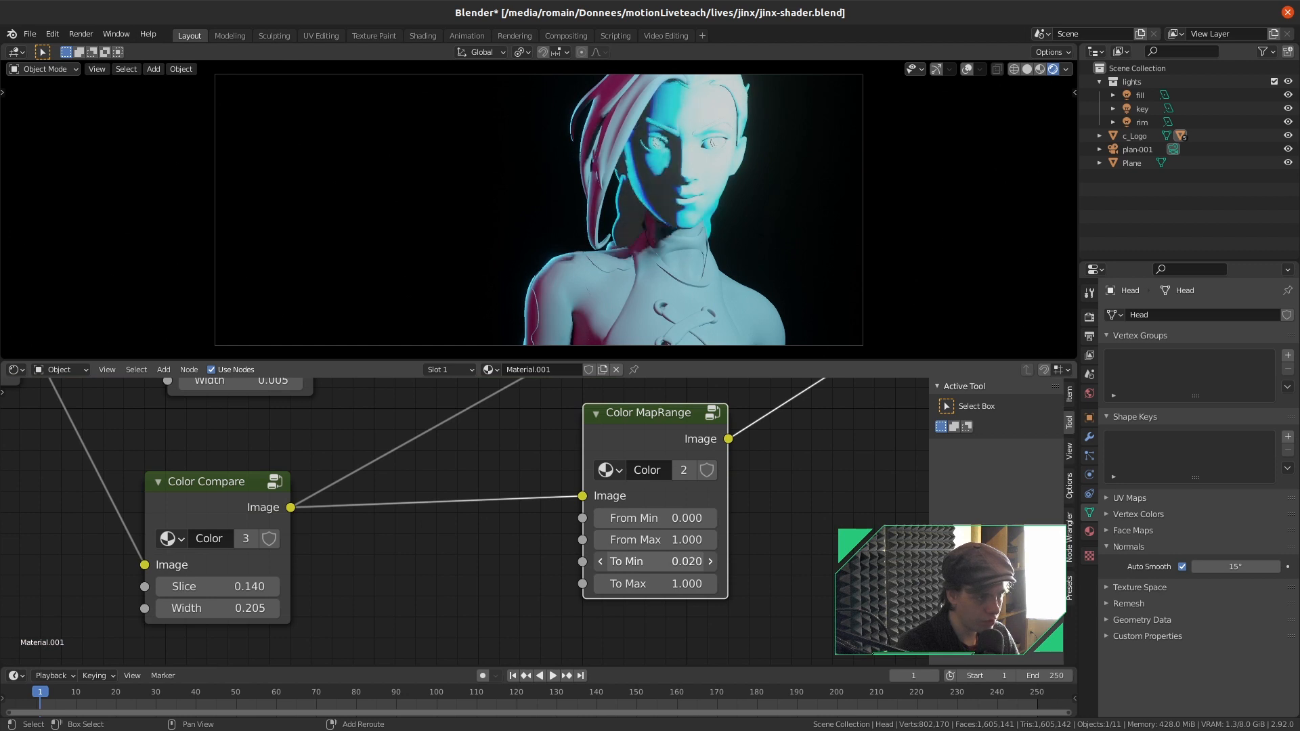
shift+drag(678, 563, 756, 586)
mouse_move(677, 584)
mouse_down()
mouse_move(857, 584)
mouse_move(498, 584)
mouse_move(671, 583)
mouse_up()
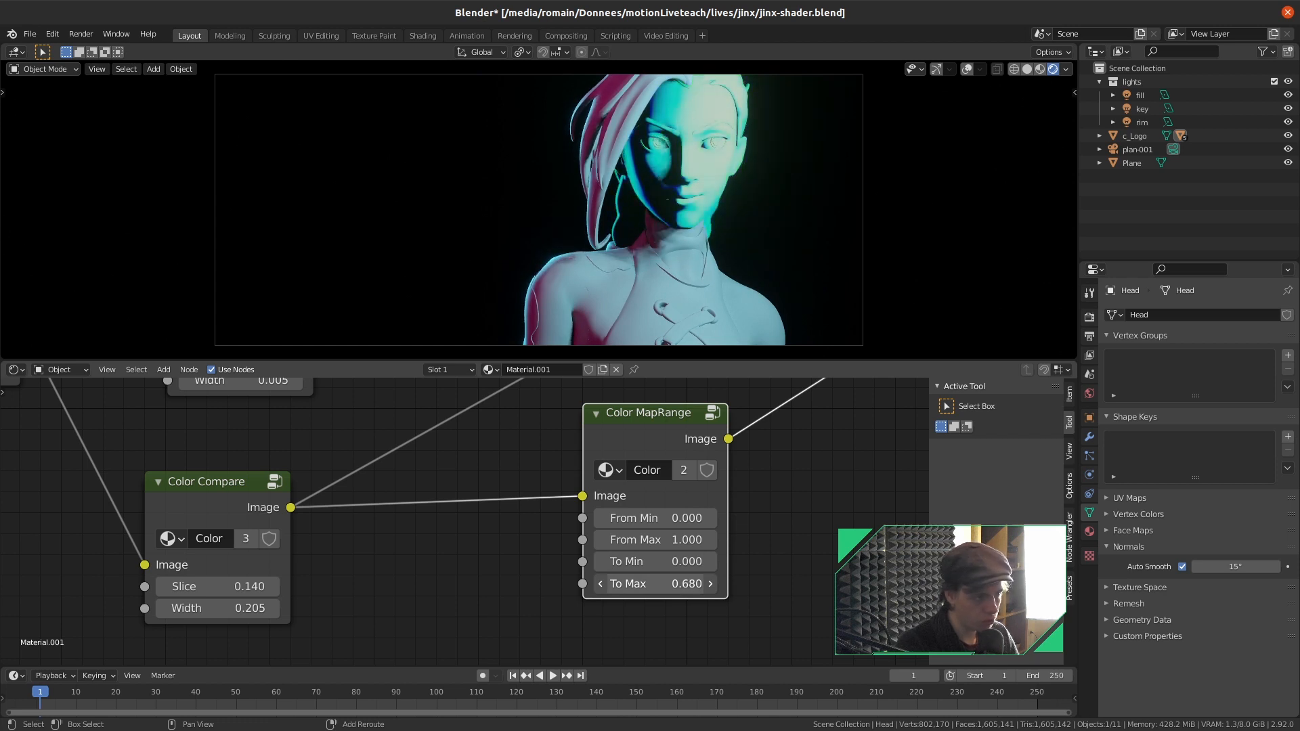
click(671, 584)
text(1)
key(Return)
scroll(776, 554, down, 2)
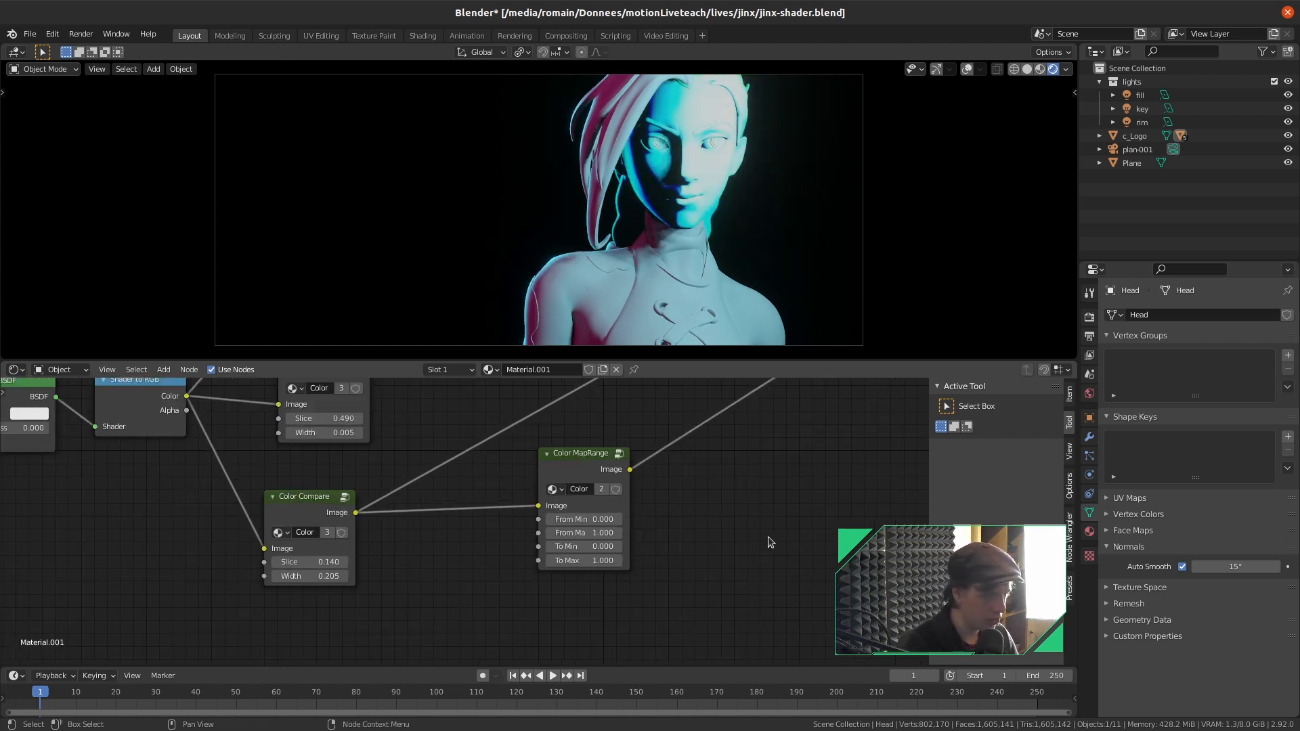
Set the Color MapRange's To Min to 0.050 and move the node beside the third Color Compare
mouse_move(584, 546)
mouse_down()
mouse_move(542, 547)
mouse_move(596, 547)
mouse_up()
drag(584, 457, 480, 482)
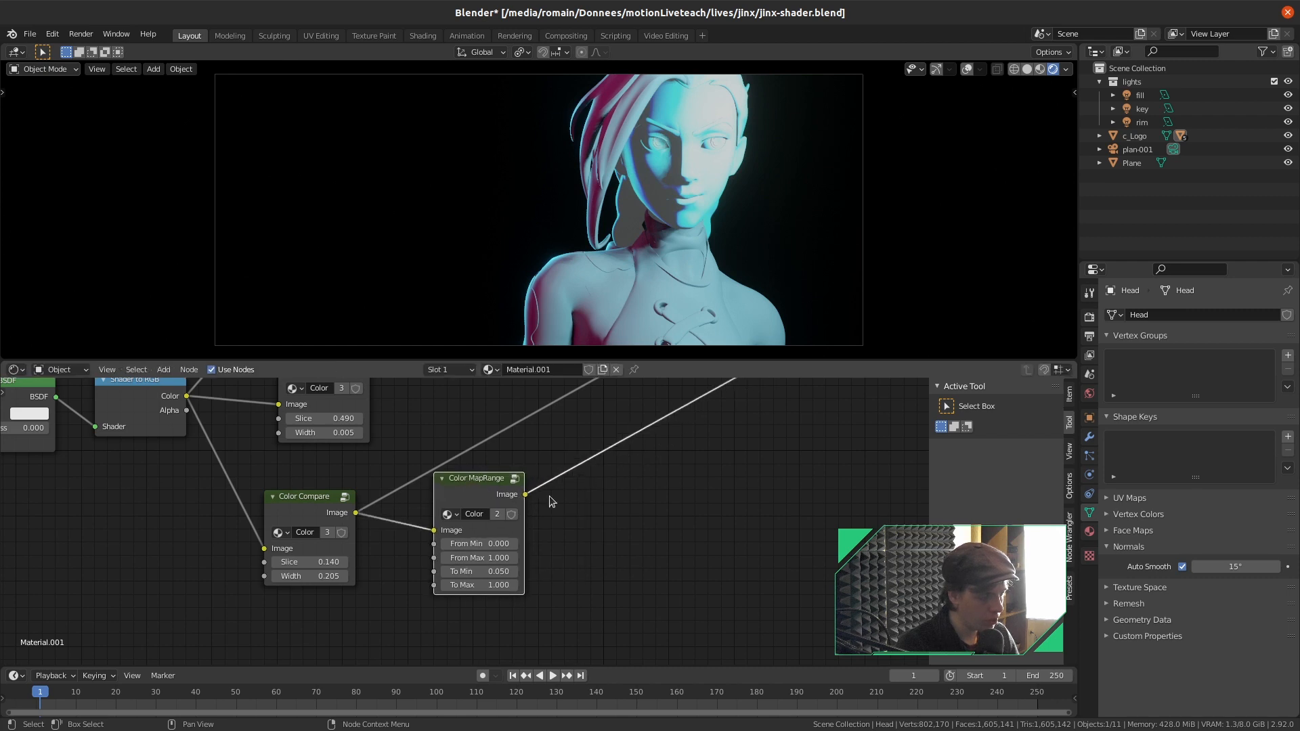
scroll(609, 489, down, 4)
middle_drag(636, 485, 581, 529)
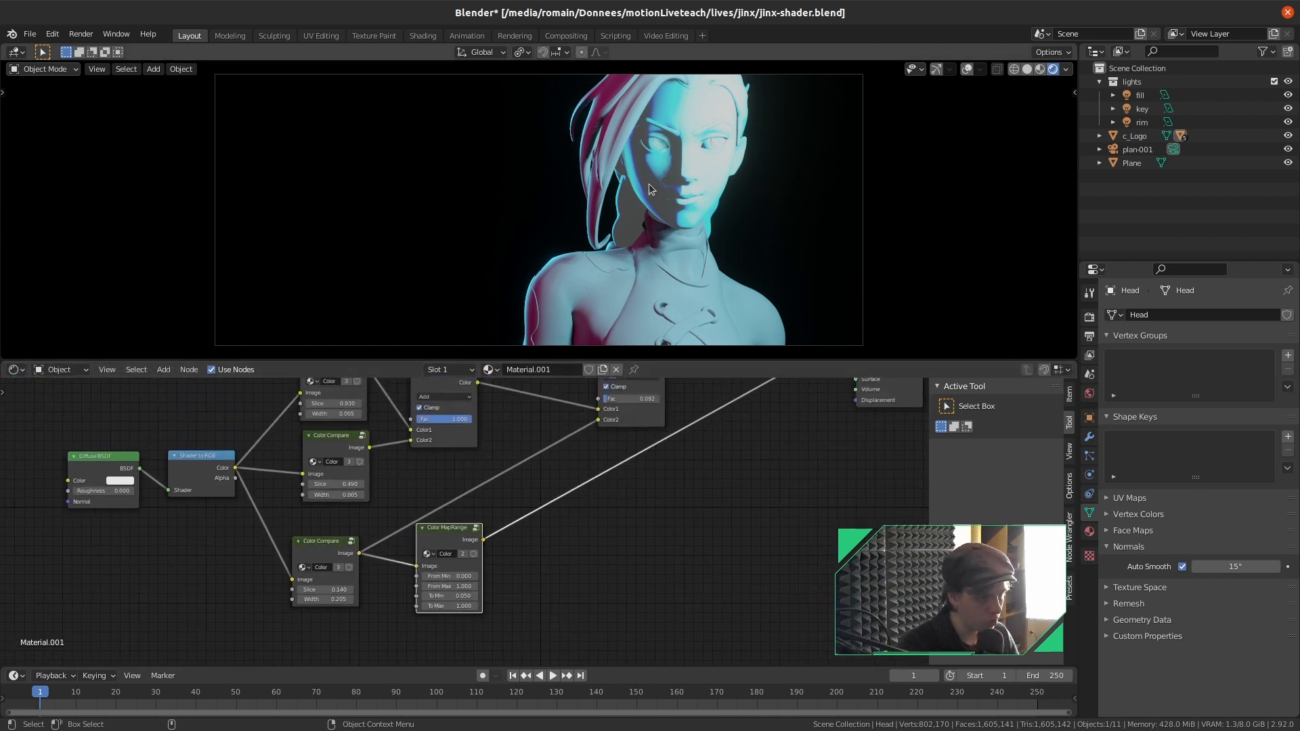
Insert an RGB Curves node after the Color MapRange and collapse it
scroll(630, 477, up, 2)
key(shift+a)
click(549, 519)
text(cur)
key(Return)
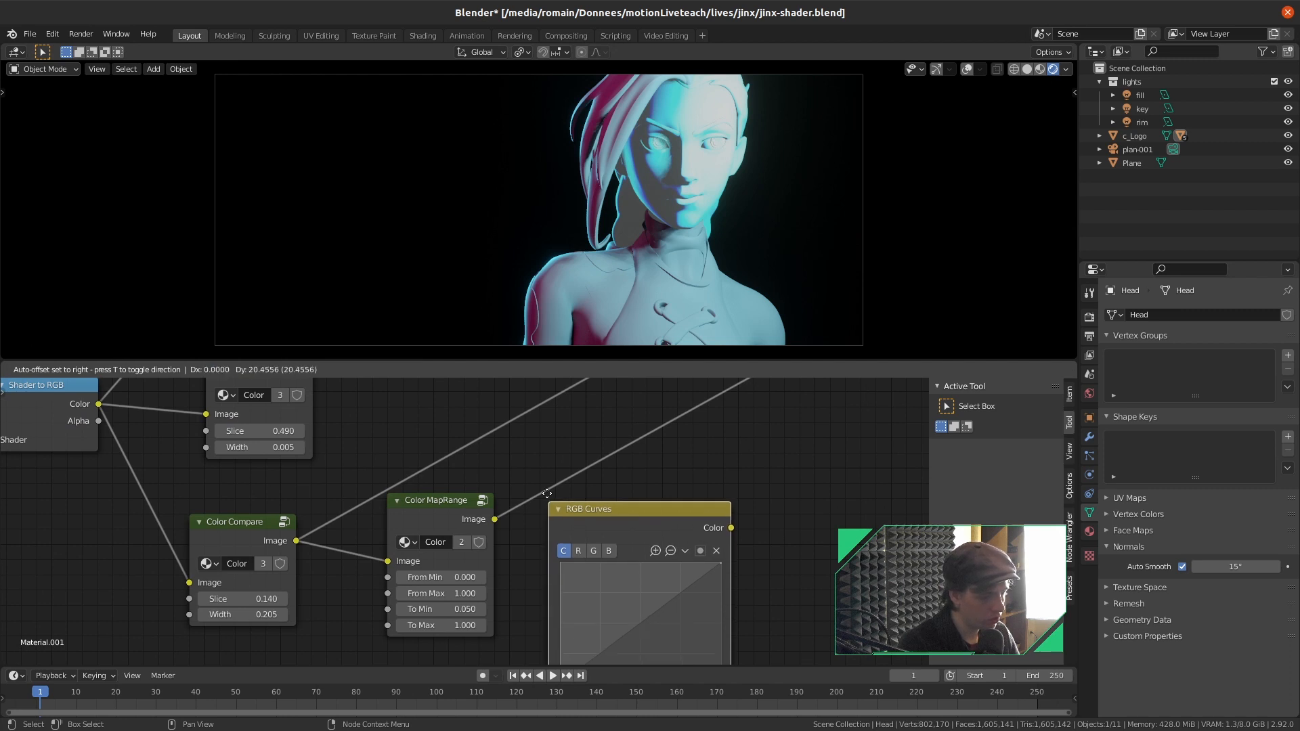
click(590, 529)
click(615, 528)
drag(622, 619, 613, 596)
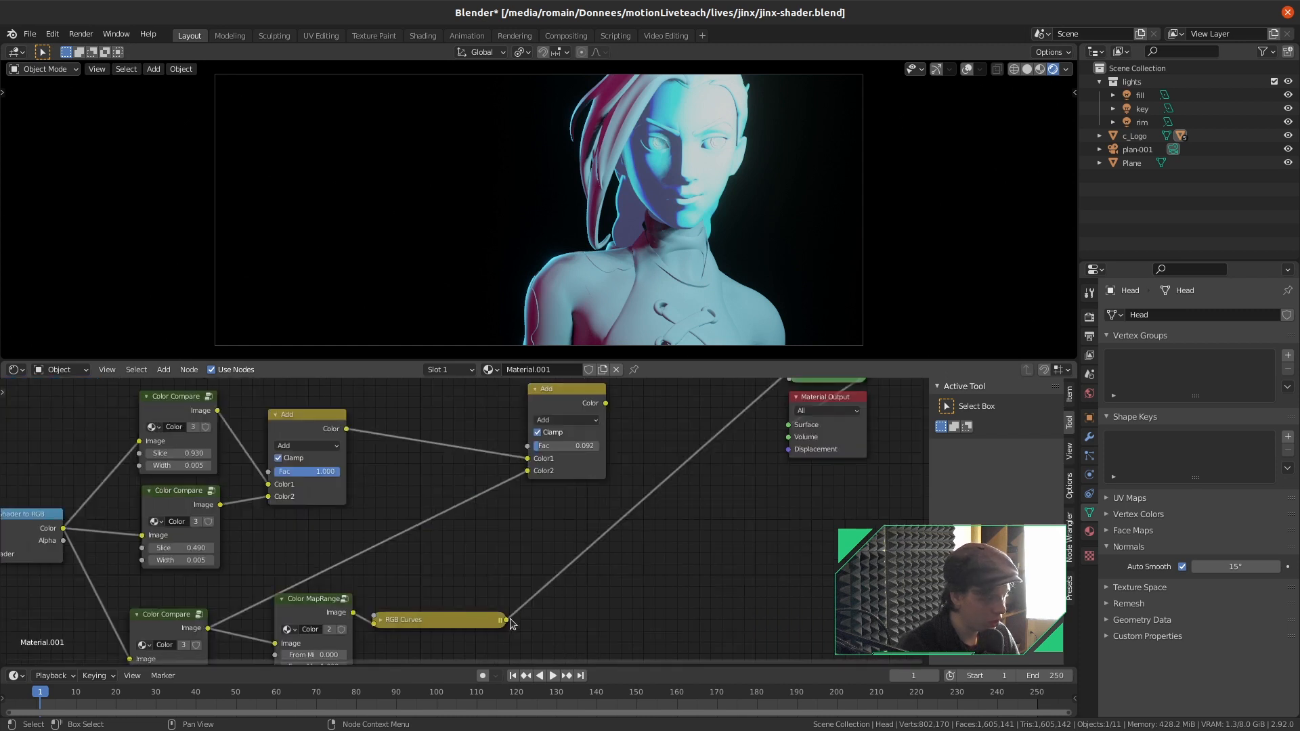
Connect the RGB Curves output to the second Add node's Color2, preview that Add node and move it lower
drag(506, 619, 528, 470)
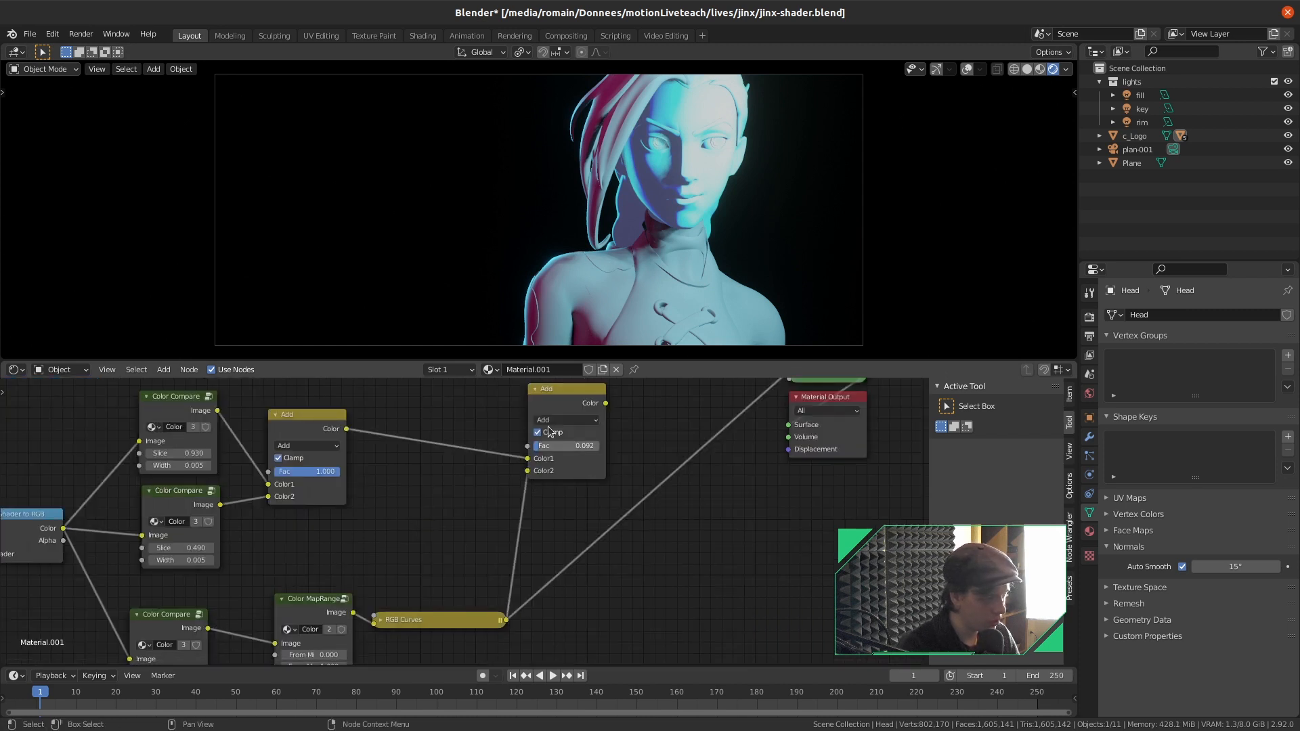
ctrl+shift+click(546, 477)
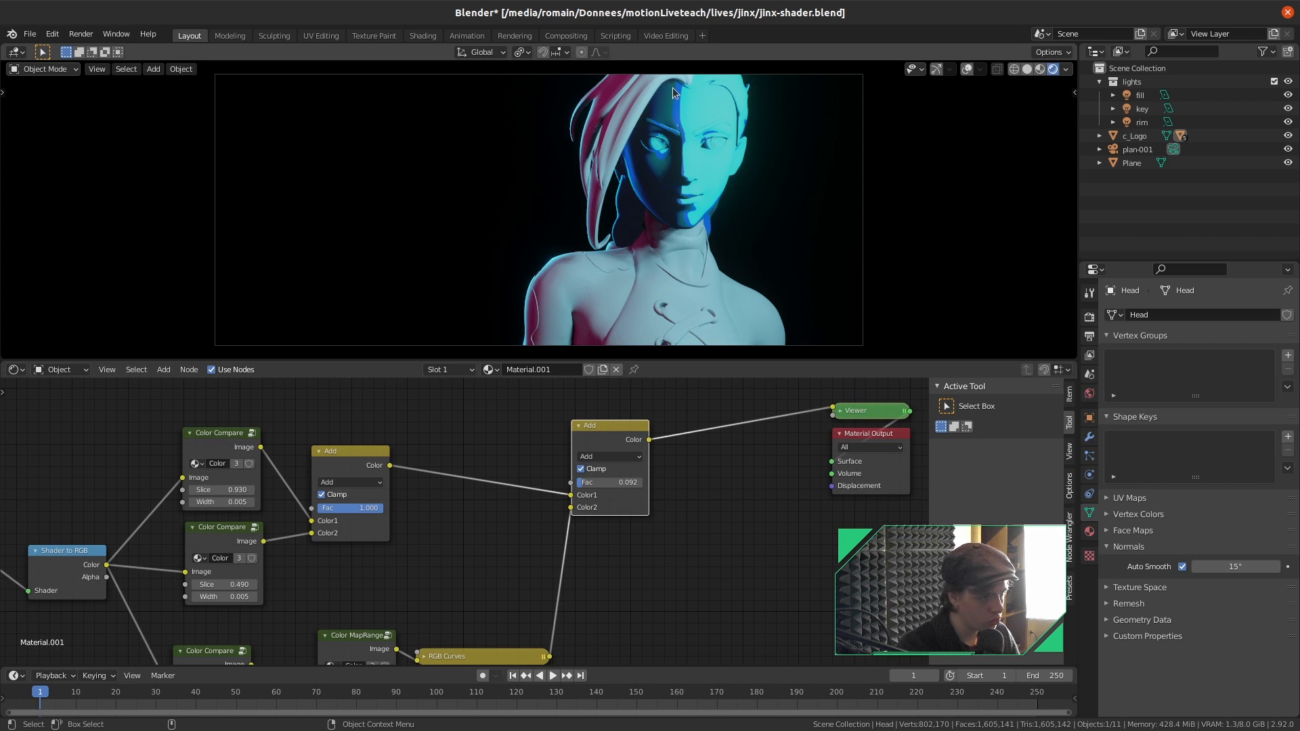
scroll(568, 498, down, 3)
middle_drag(569, 496, 584, 464)
drag(609, 416, 627, 493)
drag(503, 595, 500, 587)
click(492, 562)
middle_drag(462, 534, 508, 570)
scroll(507, 569, up, 3)
Compare the previews of the first and second Color Compare nodes and the Add node that combines them
ctrl+shift+click(316, 436)
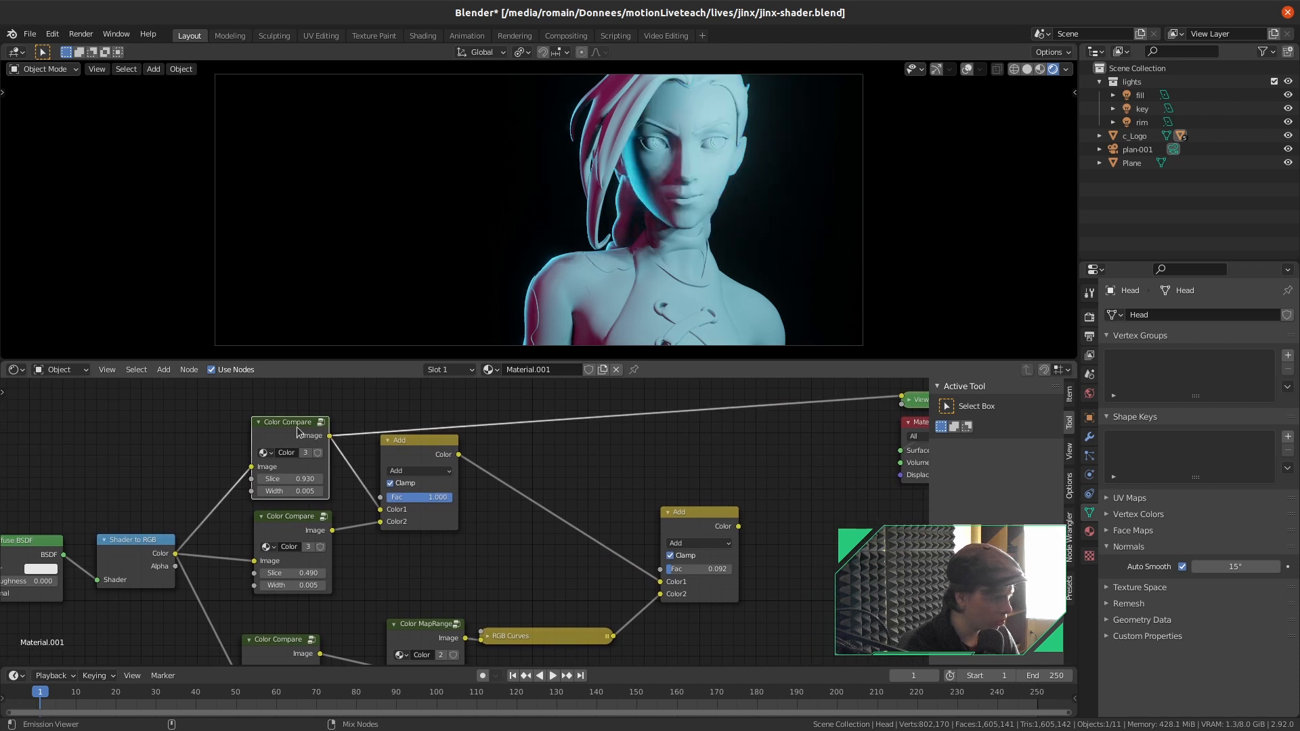
ctrl+shift+click(303, 528)
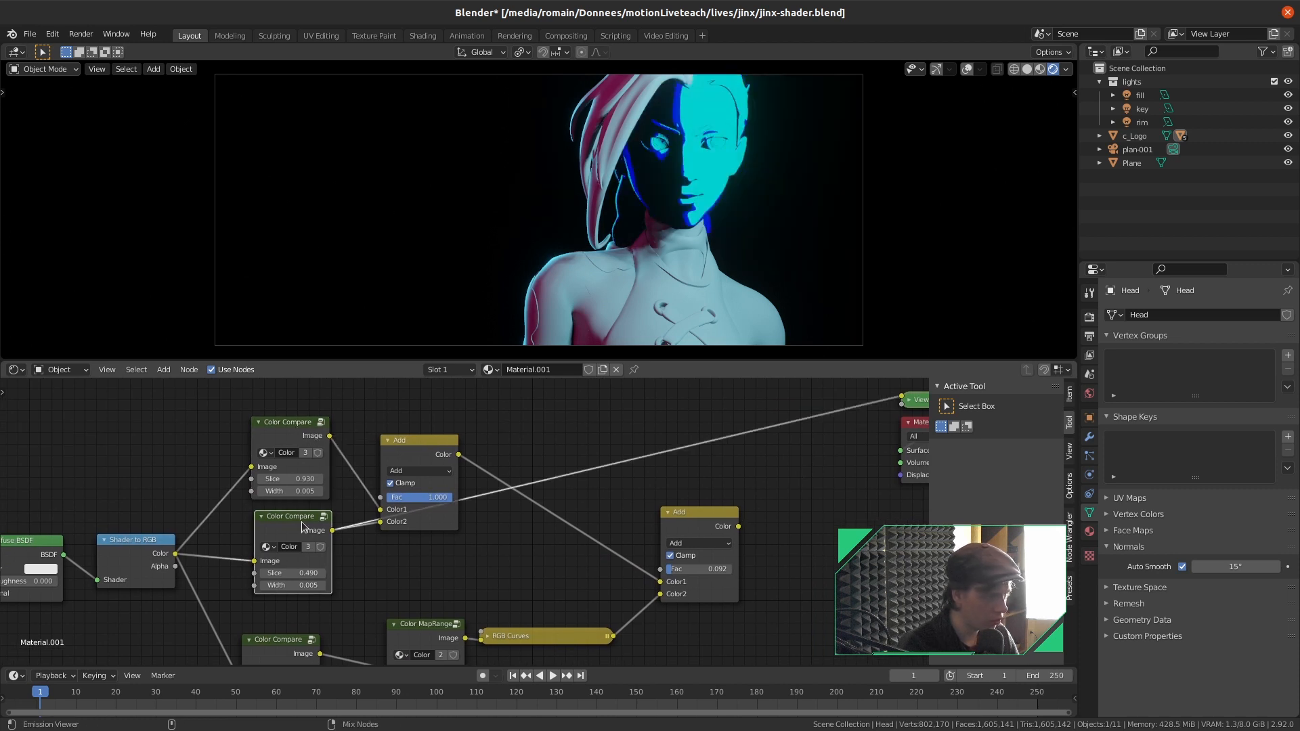
ctrl+shift+click(291, 428)
ctrl+shift+click(303, 528)
ctrl+shift+click(401, 454)
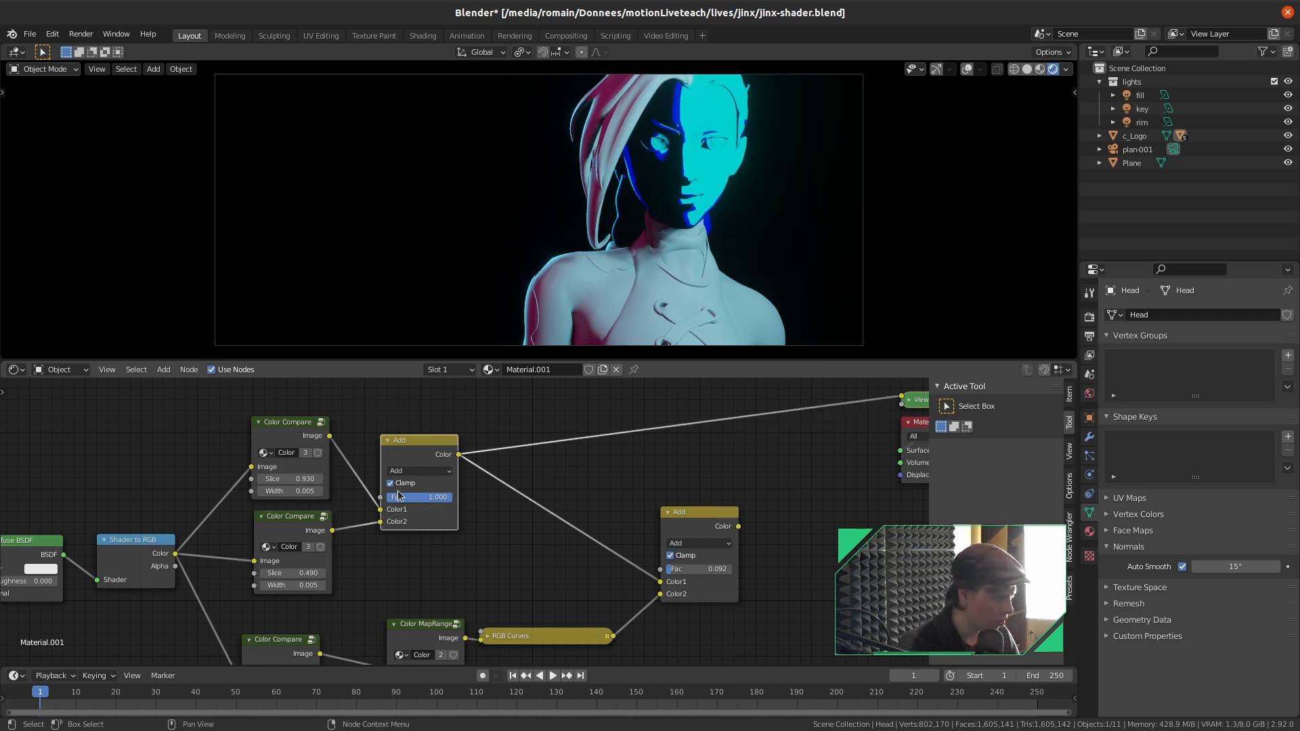
Disable Clamp on both Add nodes, and preview the second one with its Fac set to about 0.417
click(391, 484)
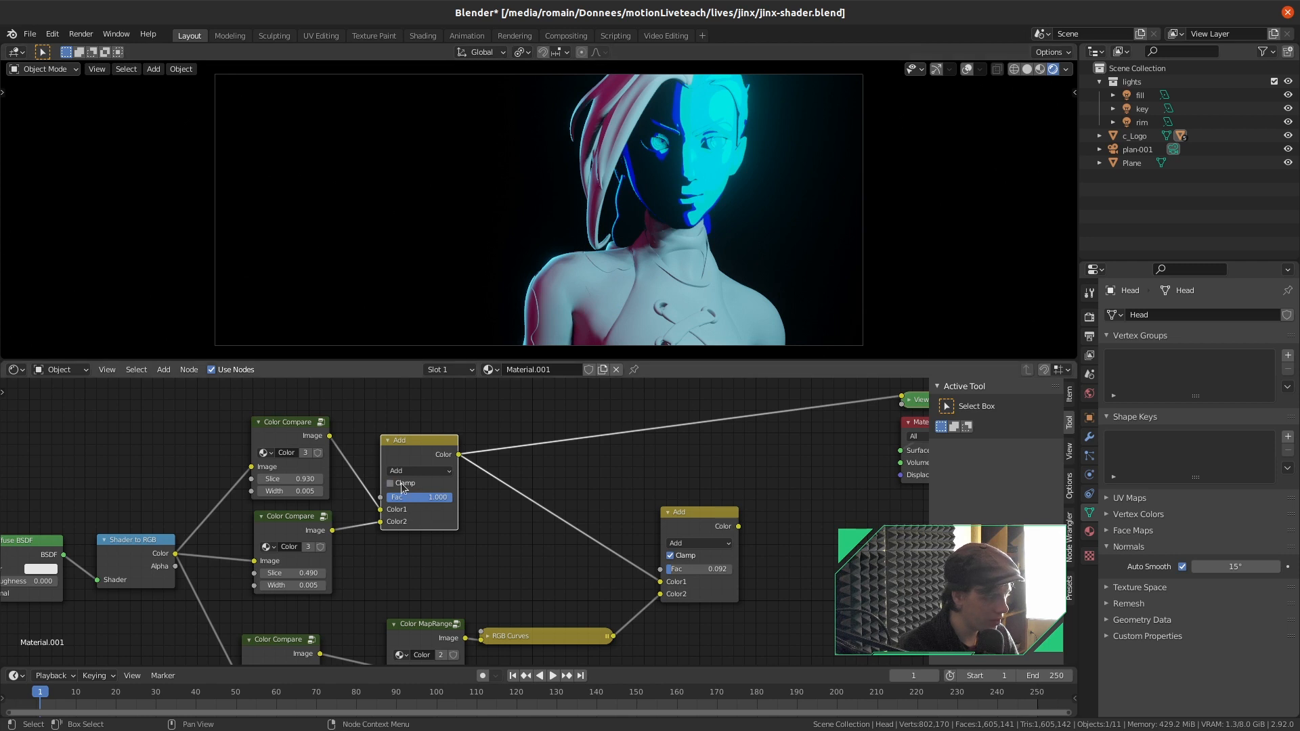
ctrl+shift+click(681, 509)
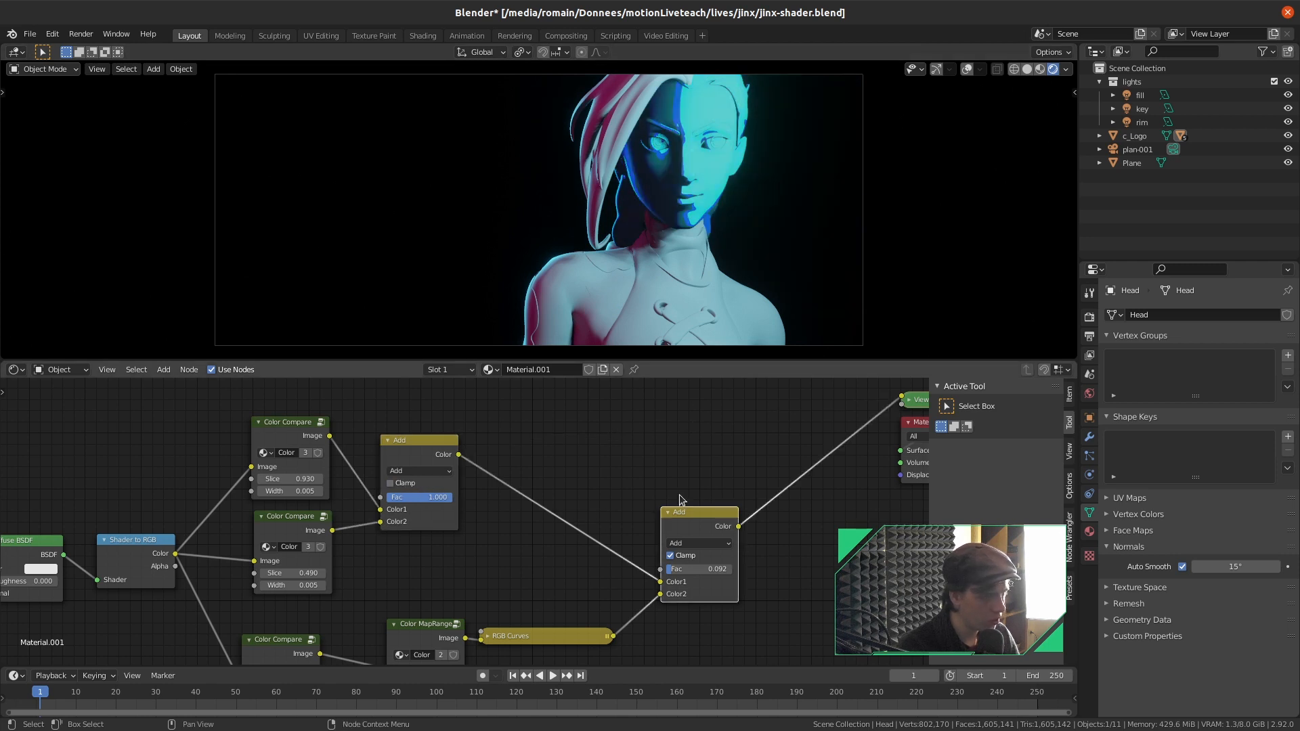
click(671, 558)
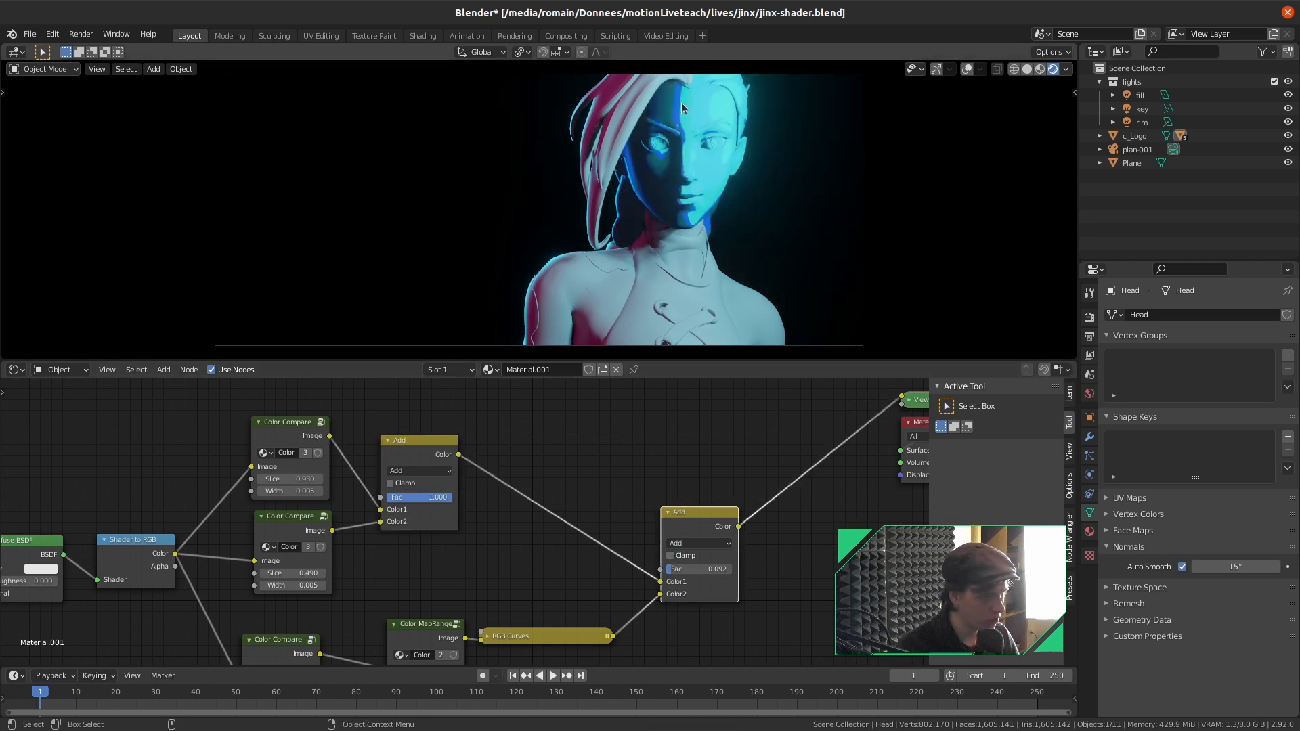
middle_drag(517, 629, 552, 560)
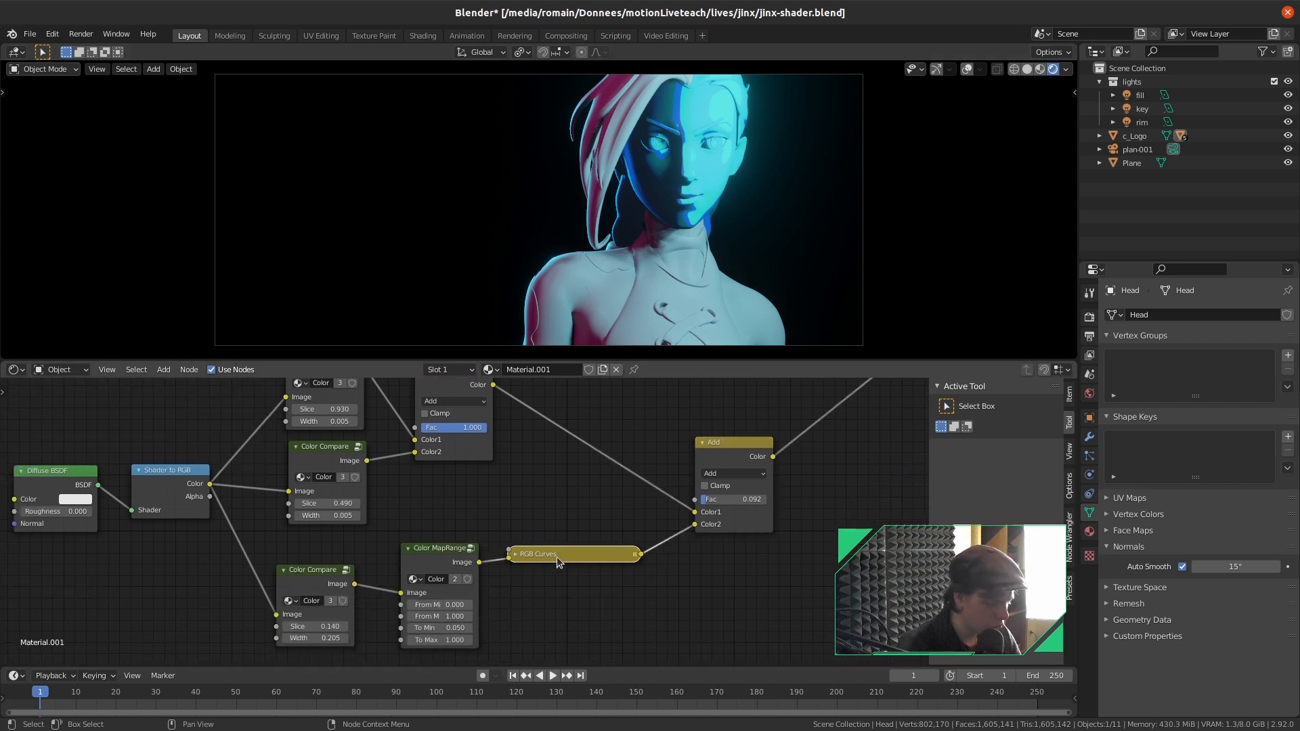
drag(724, 500, 746, 499)
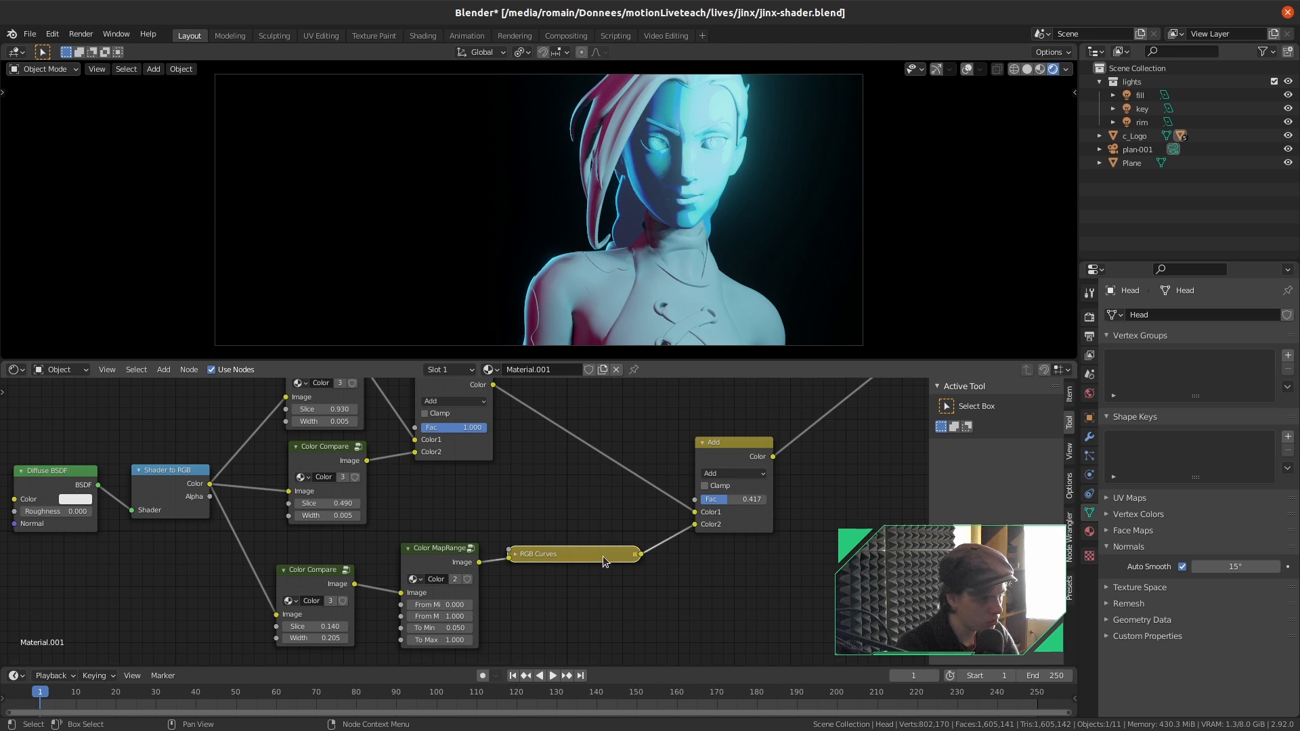
Delete the RGB Curves node, connect the Color MapRange directly to the second Add's Color2, and move that Add beside the first
key(x)
drag(480, 562, 695, 524)
drag(725, 443, 567, 406)
scroll(734, 520, down, 2)
middle_drag(737, 520, 655, 628)
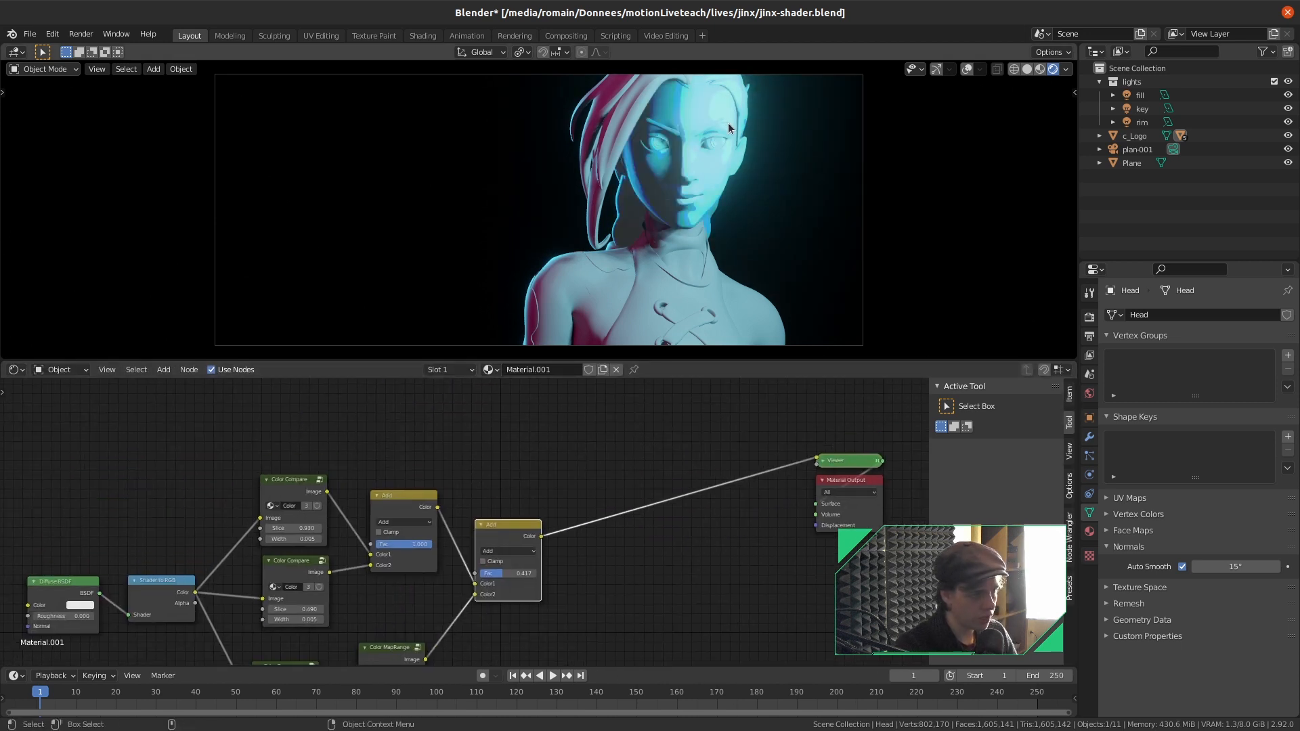
Duplicate the second Add node onto the link to the Viewer and change the copy's blending mode to Multiply
middle_drag(529, 537, 515, 495)
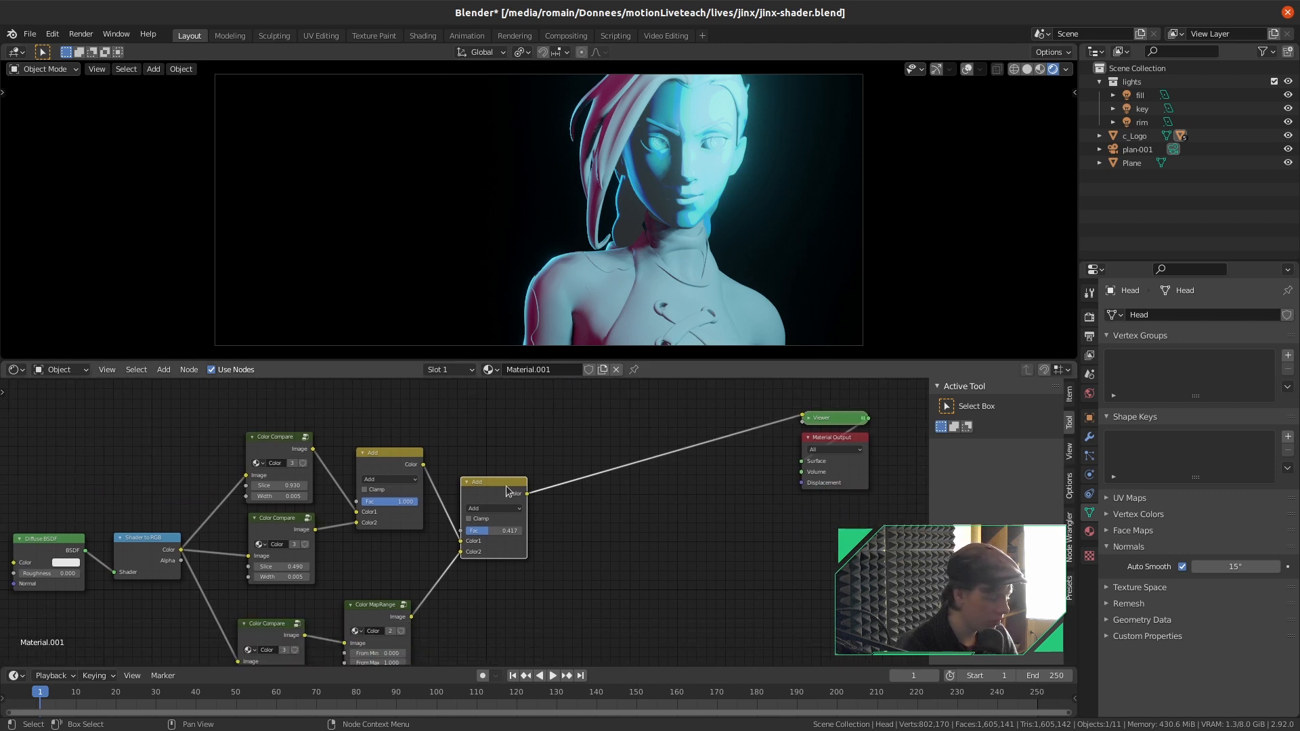
key(shift+d)
click(636, 465)
click(623, 487)
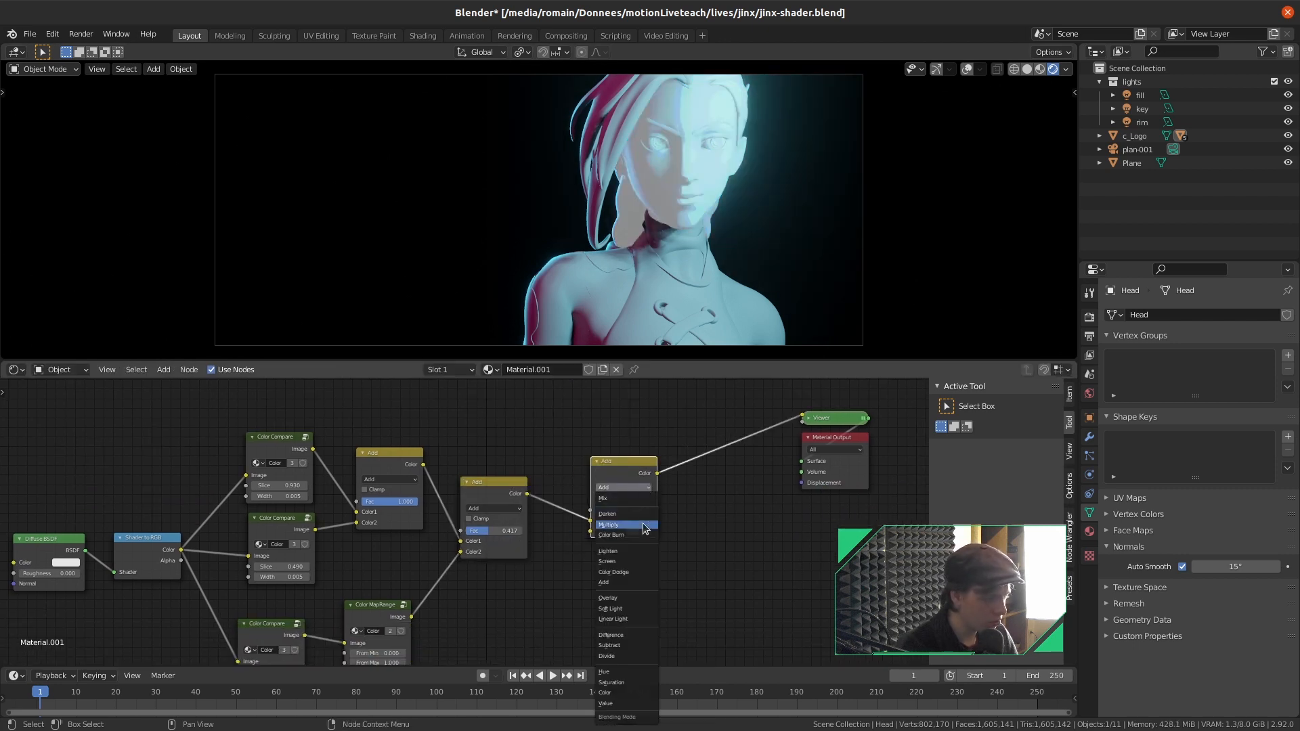
click(640, 525)
Move the Multiply node closer to the second Add and set its Color2 to a grey with value about 0.382
drag(631, 473, 621, 513)
click(610, 534)
mouse_move(680, 420)
mouse_down()
mouse_move(679, 454)
mouse_move(679, 424)
mouse_up()
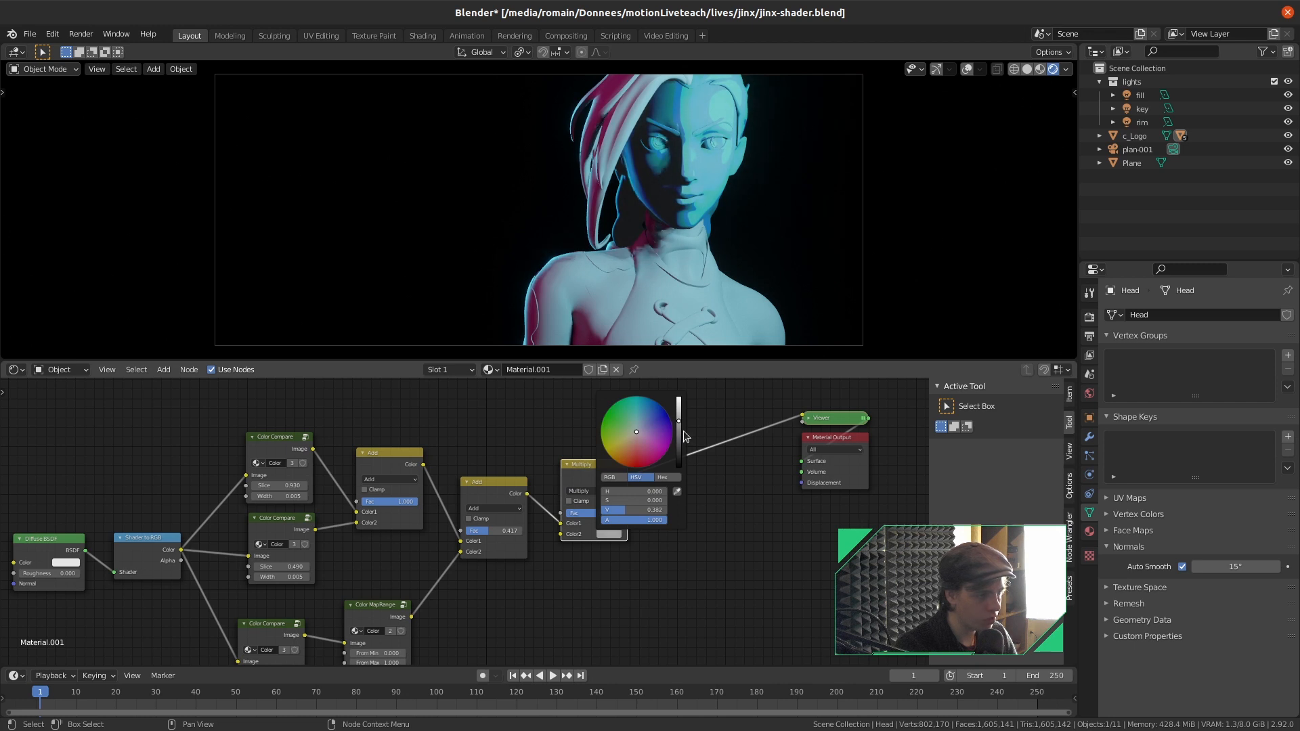
click(680, 552)
Set the first Color Compare's Slice to 0.940, and the second's Slice to 0.530 and Width to 0.035
scroll(472, 609, down, 3)
middle_drag(471, 612, 620, 602)
scroll(592, 571, up, 5)
scroll(592, 570, up, 2)
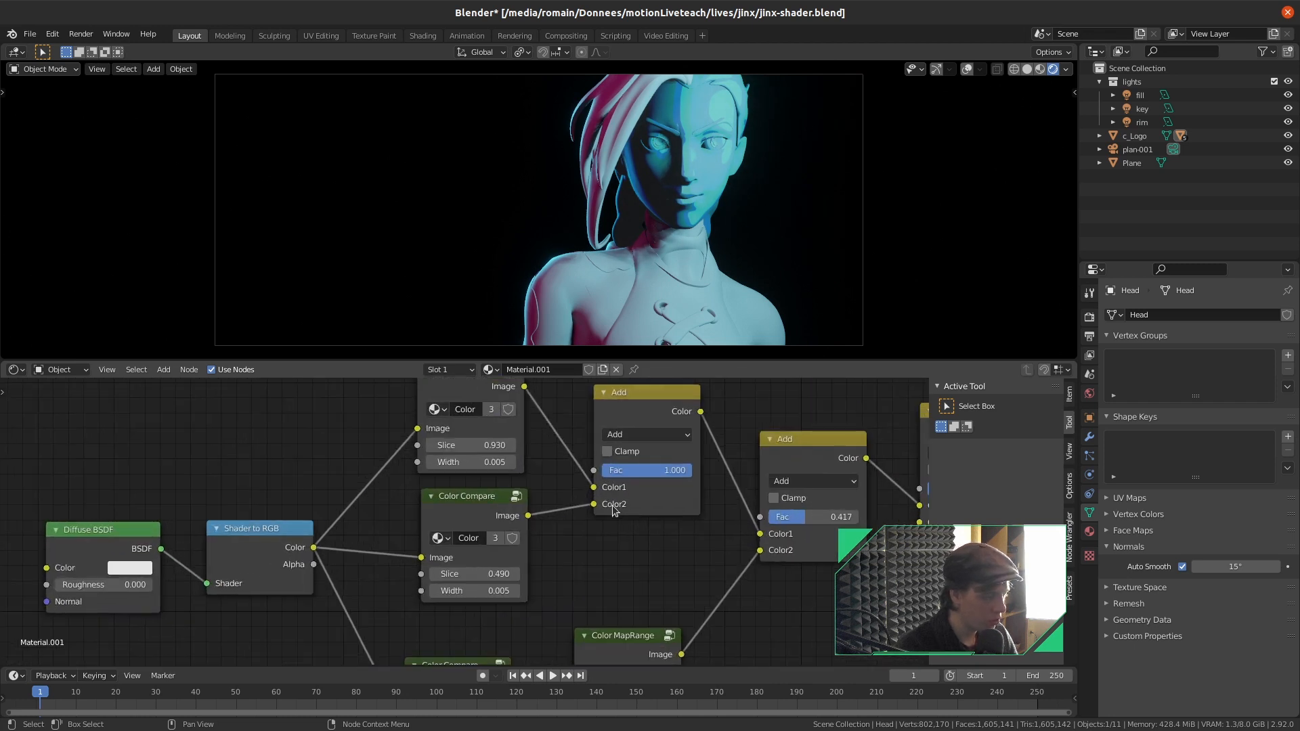
mouse_move(433, 445)
mouse_down()
mouse_move(406, 445)
mouse_move(436, 445)
mouse_up()
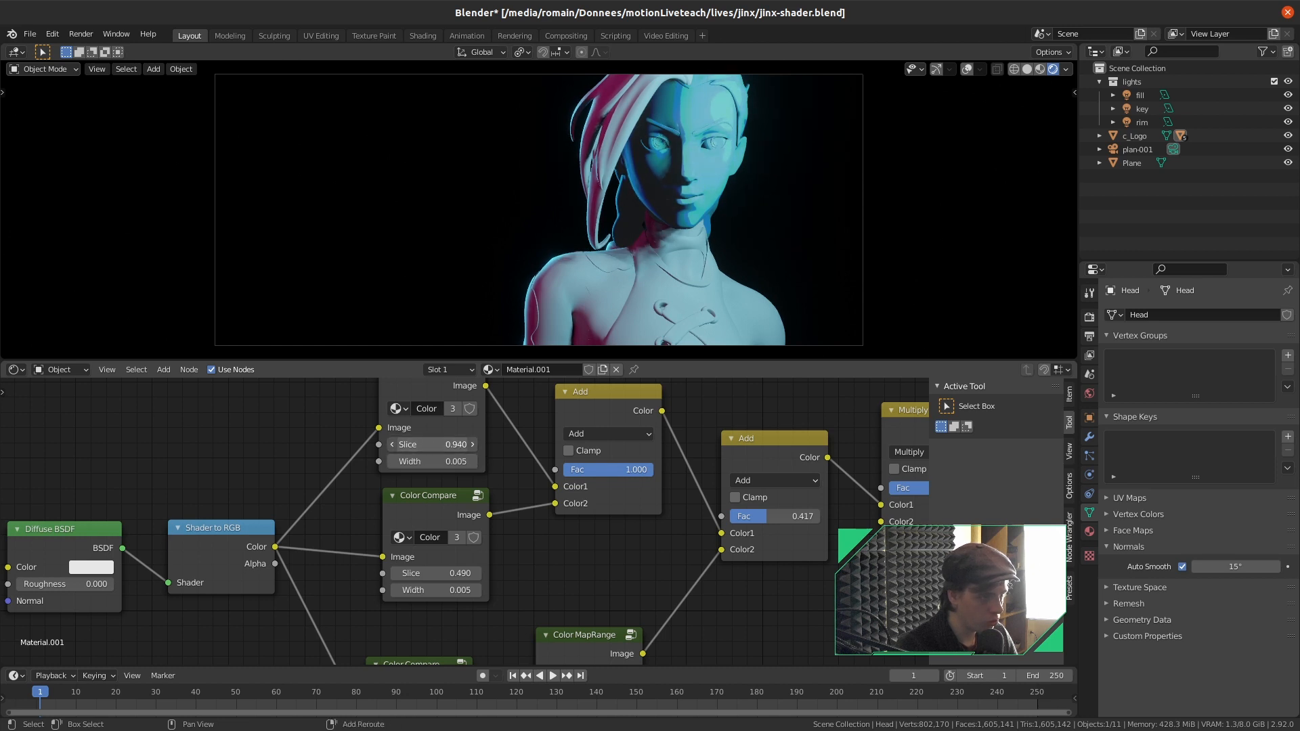
mouse_move(433, 573)
mouse_down()
mouse_move(418, 573)
mouse_move(465, 573)
mouse_move(393, 573)
mouse_move(420, 573)
mouse_up()
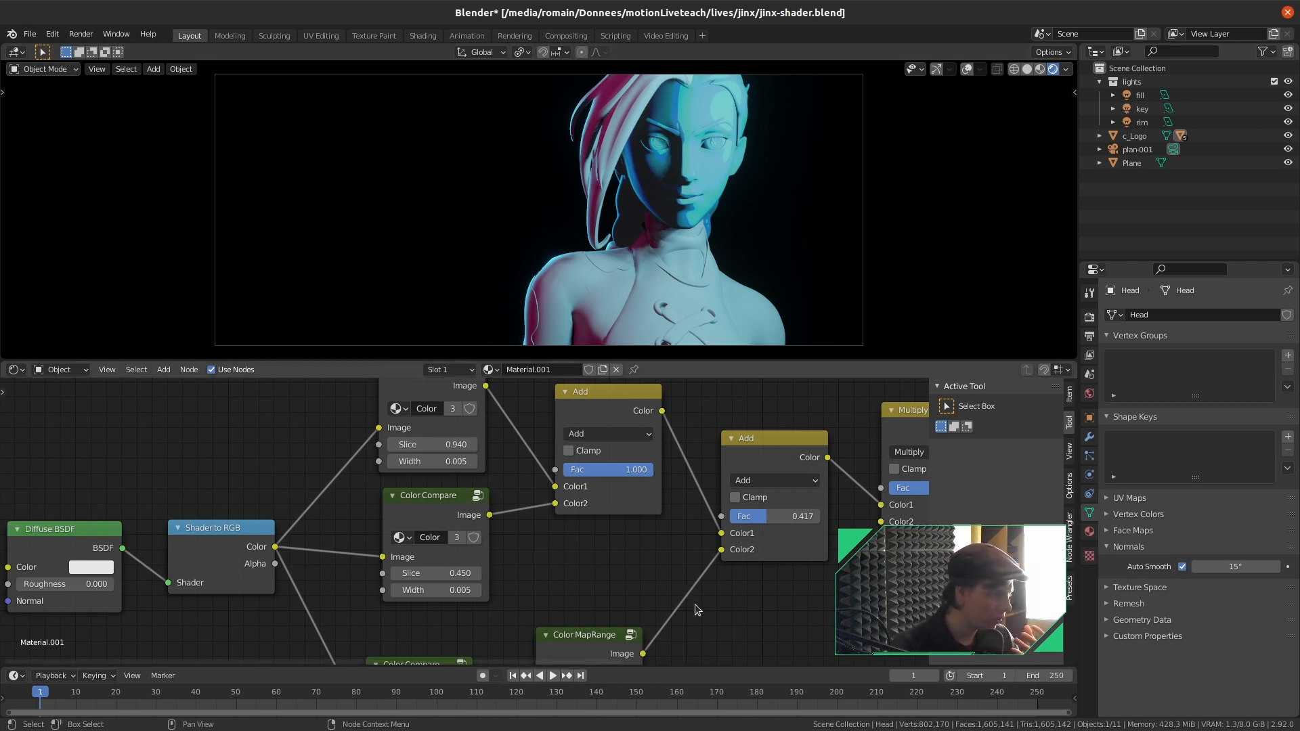
mouse_move(433, 573)
mouse_down()
mouse_move(474, 573)
mouse_move(454, 590)
mouse_move(528, 590)
mouse_move(446, 590)
mouse_up()
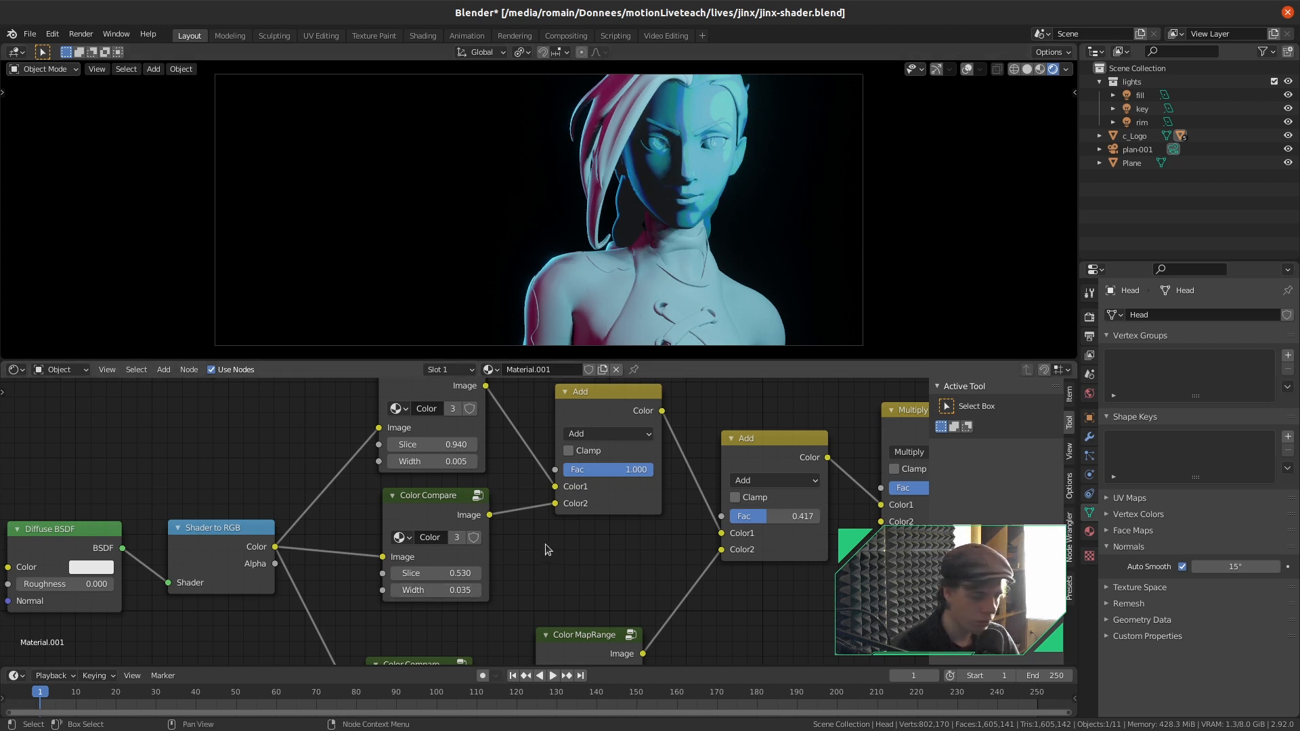
scroll(690, 568, down, 4)
scroll(511, 589, up, 4)
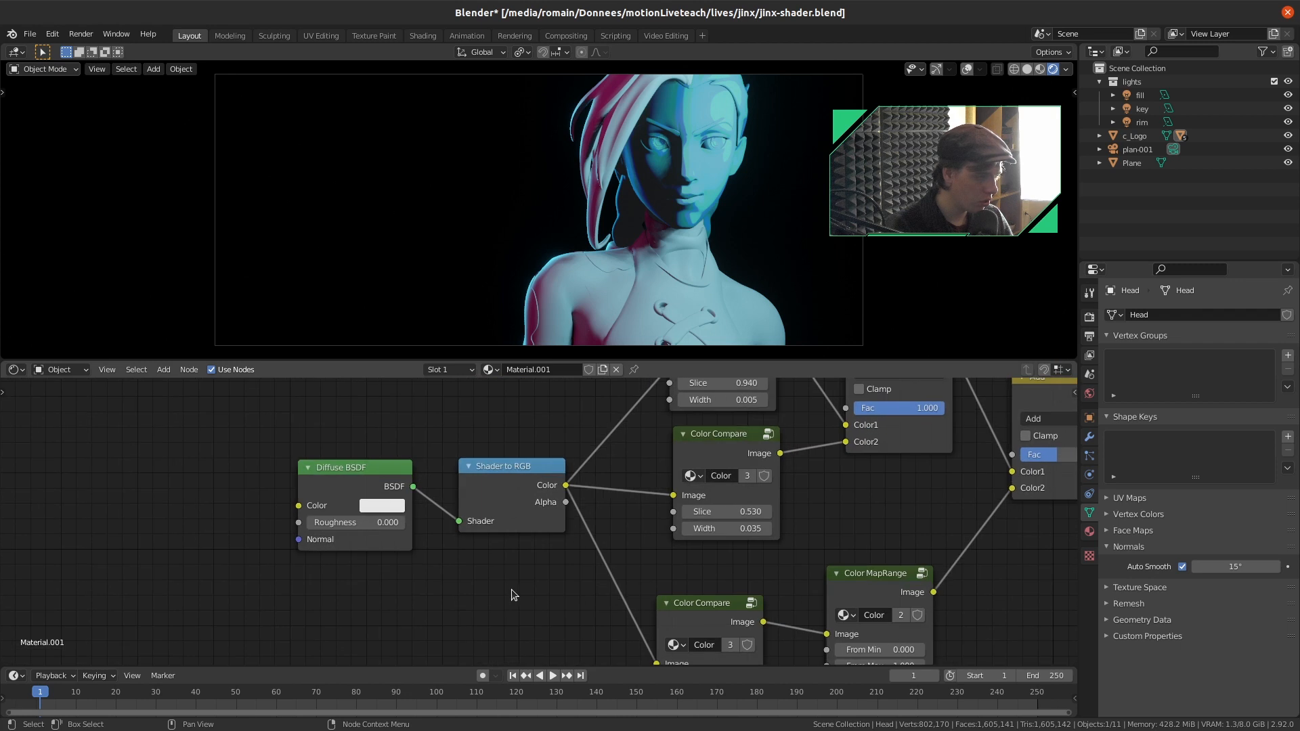
middle_drag(513, 594, 495, 579)
middle_drag(322, 465, 599, 449)
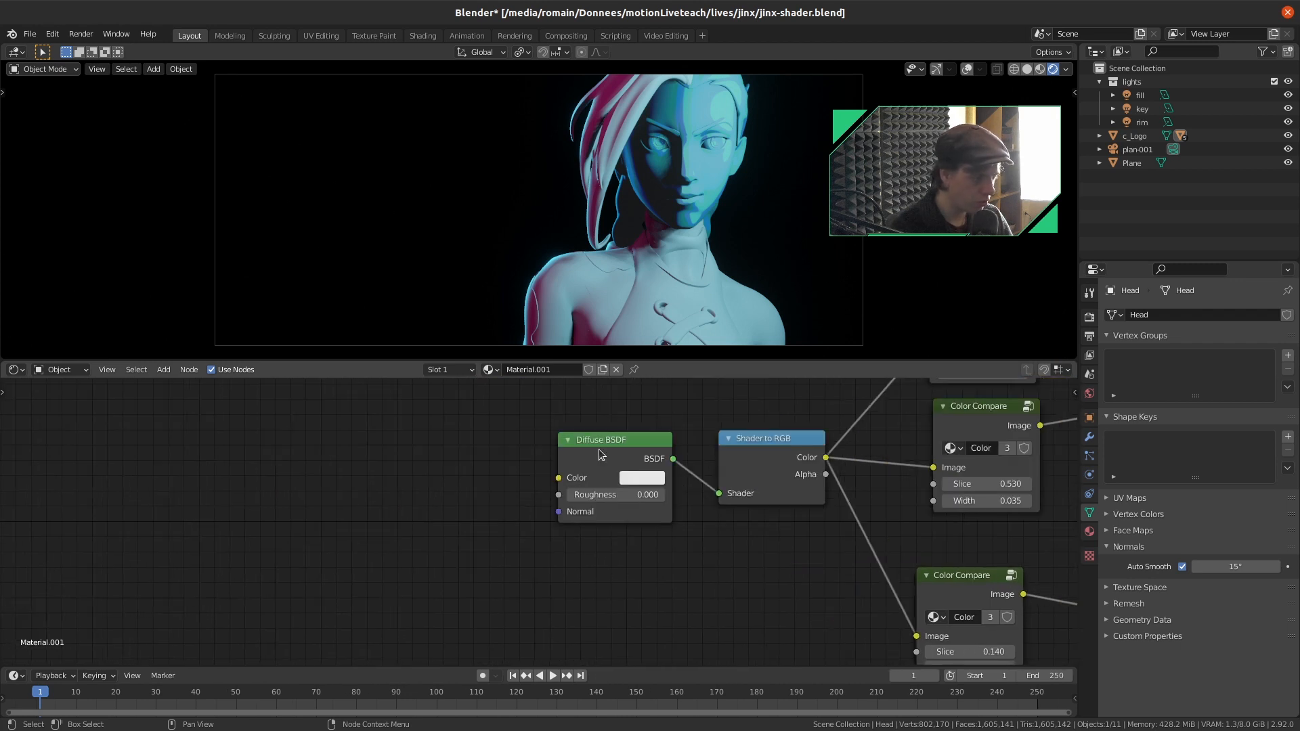
Add a Noise Texture node in the empty space before the Diffuse BSDF
drag(559, 478, 281, 475)
key(shift+a)
text(noise)
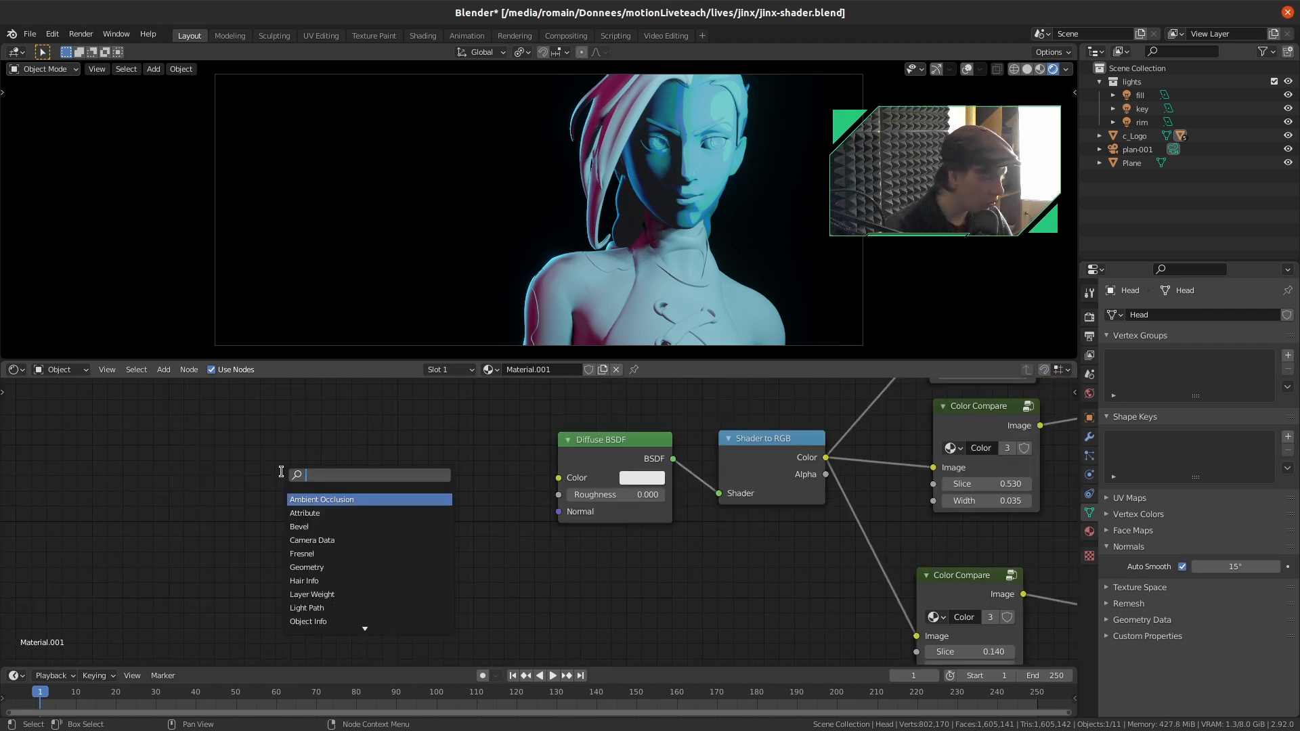
key(Return)
click(282, 473)
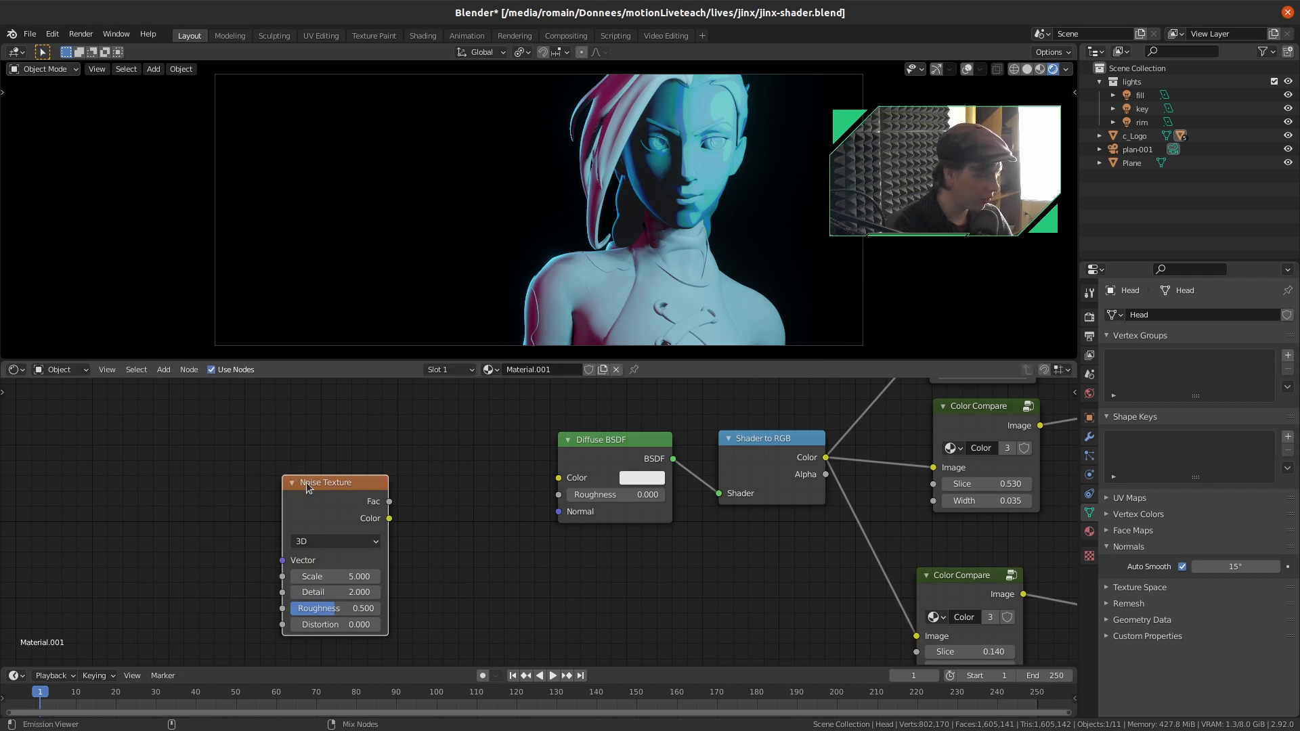
Preview the Noise Texture on the head and set its Scale to 3.2 and Detail to 16
ctrl+shift+click(305, 485)
scroll(463, 599, up, 1)
scroll(463, 598, up, 5)
middle_drag(463, 599, 461, 554)
drag(271, 552, 369, 553)
middle_drag(369, 546, 515, 531)
drag(395, 513, 421, 564)
scroll(460, 469, down, 2)
Connect the Noise Texture's Fac output to the Diffuse BSDF's Color and preview the Multiply node's result
drag(459, 469, 671, 429)
middle_drag(779, 387, 550, 423)
ctrl+shift+click(550, 424)
scroll(683, 516, down, 7)
middle_drag(661, 534, 488, 535)
mouse_move(918, 521)
middle_down()
mouse_move(794, 522)
mouse_move(722, 545)
middle_up()
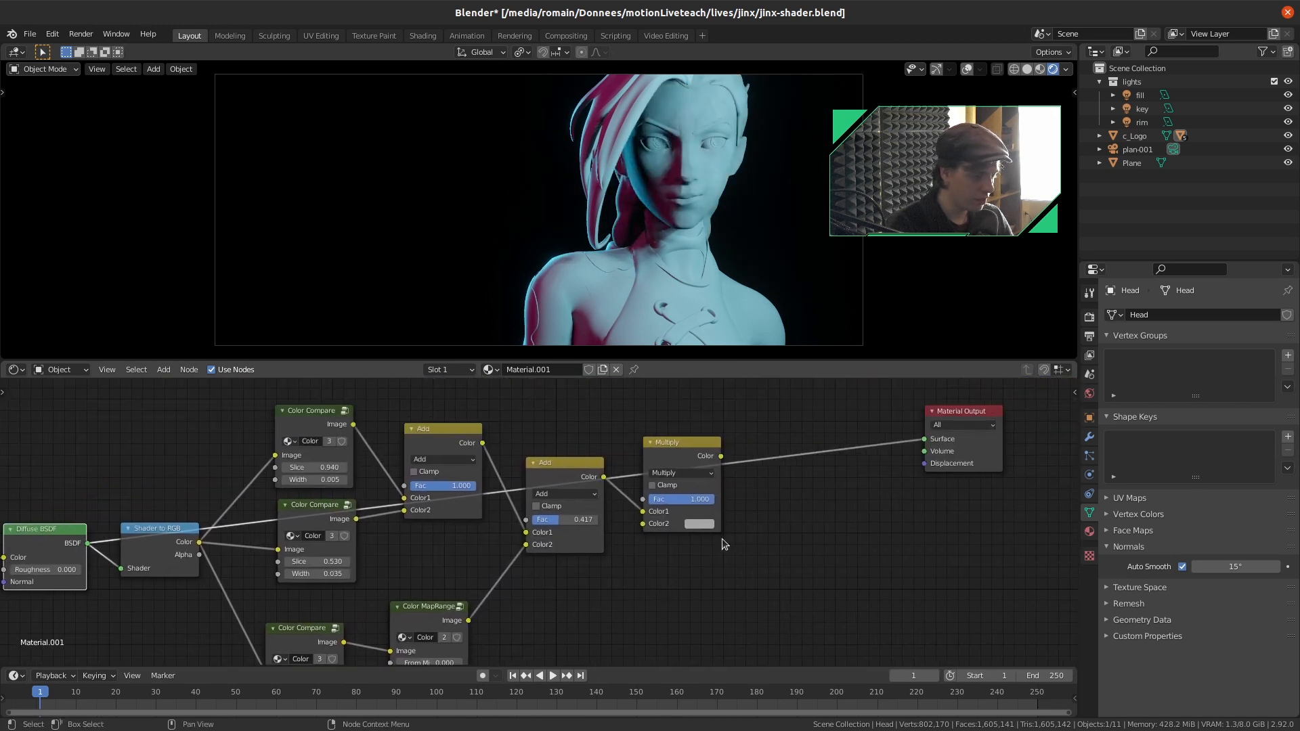
ctrl+shift+click(688, 444)
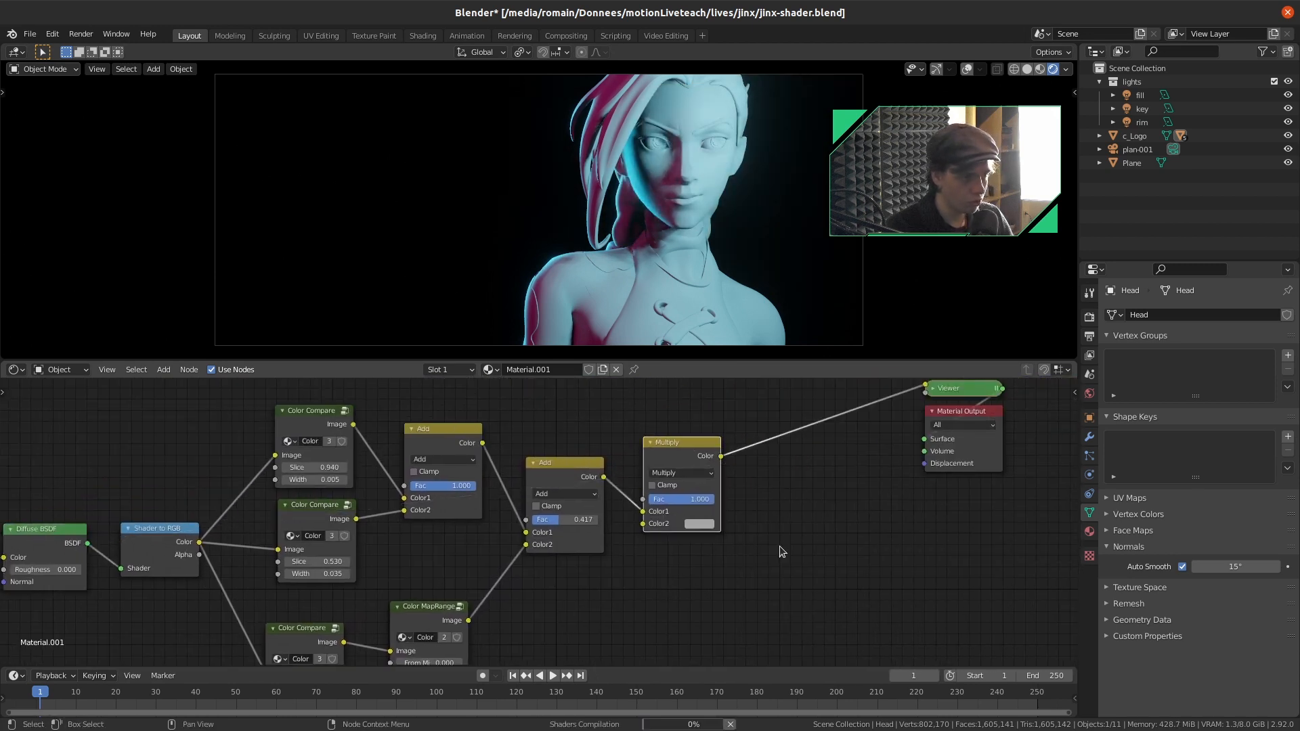
Preview the first Color Compare's output and set its Slice to 0.530
scroll(593, 578, up, 4)
middle_drag(593, 578, 843, 620)
middle_drag(636, 583, 641, 601)
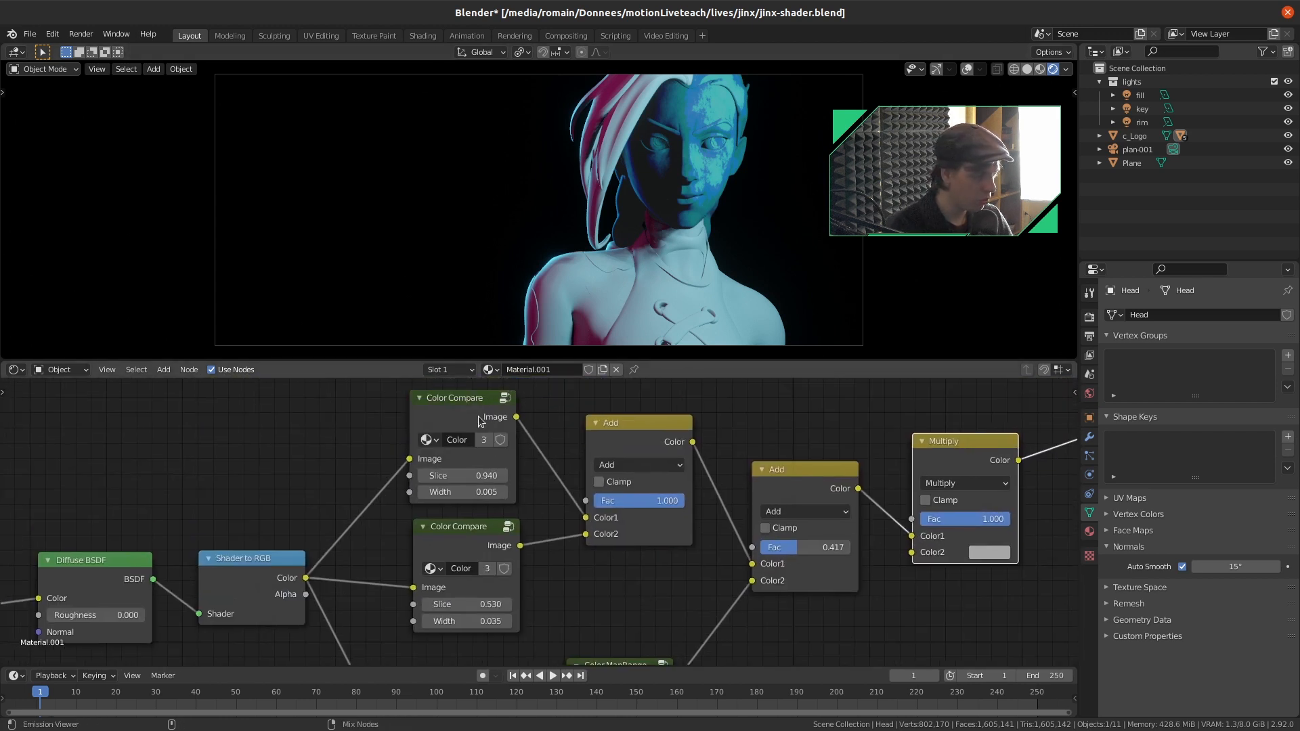
ctrl+shift+click(481, 419)
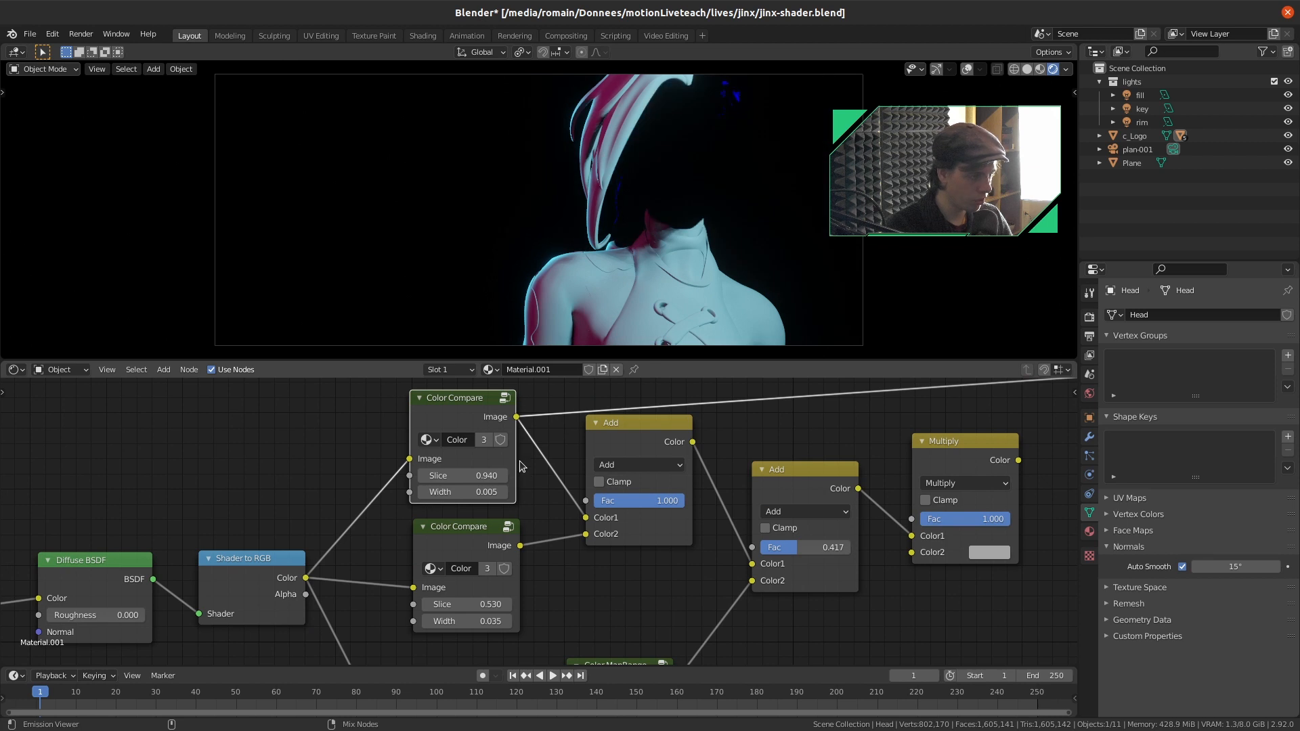
drag(474, 476, 410, 476)
Set the Noise Texture's Scale to 9.1, Detail to 14.1 and Roughness to 0.958
middle_drag(353, 445, 654, 392)
middle_drag(271, 607, 335, 535)
drag(183, 606, 223, 606)
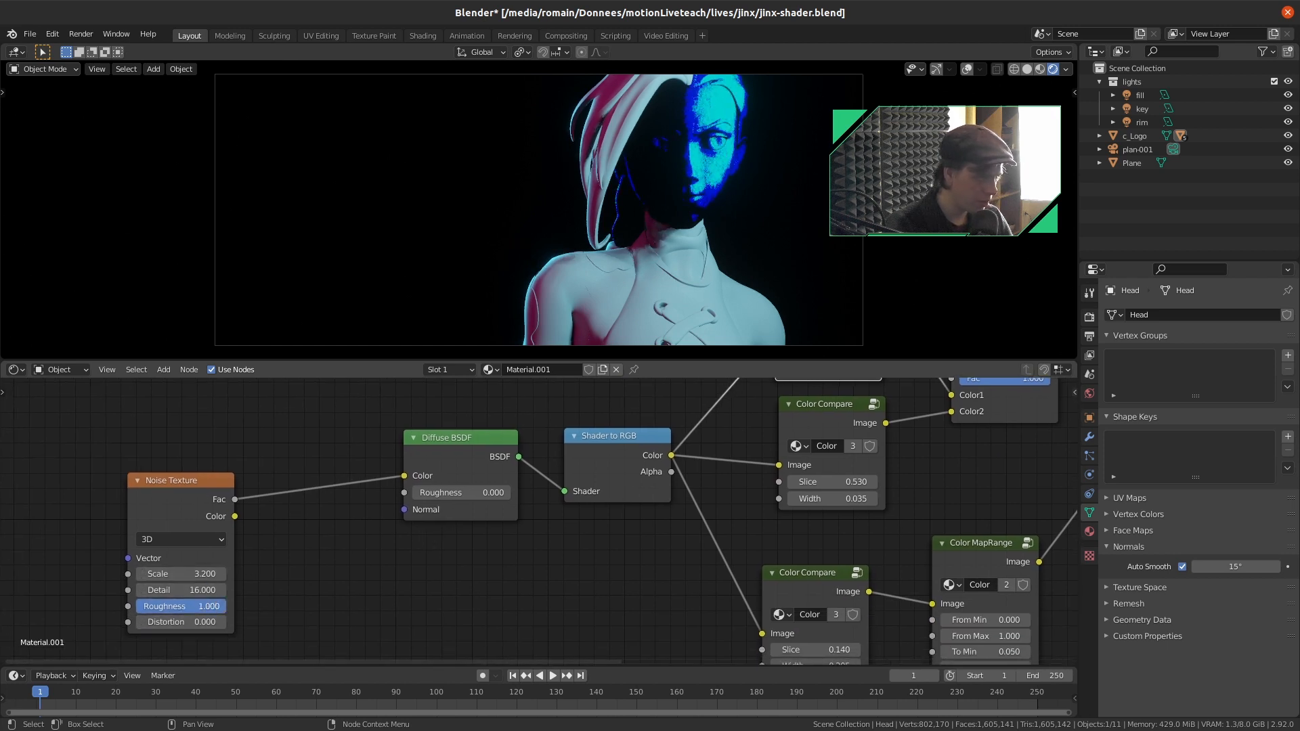
mouse_move(224, 607)
mouse_down()
mouse_move(209, 592)
mouse_move(250, 576)
mouse_up()
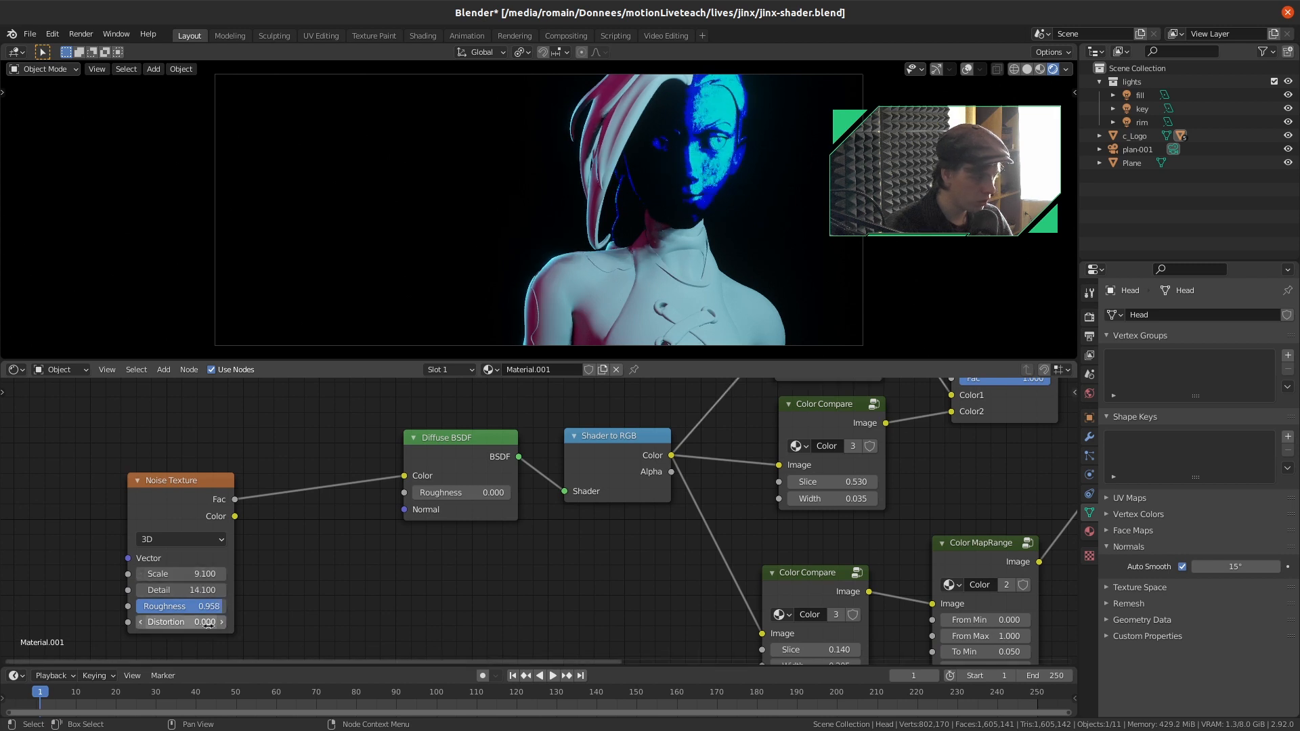
Preview the second Color Compare's output and set its Slice to 0.170
scroll(518, 608, down, 1)
middle_drag(989, 543, 505, 635)
scroll(680, 589, down, 1)
middle_drag(692, 589, 820, 543)
ctrl+shift+click(472, 472)
drag(478, 520, 447, 520)
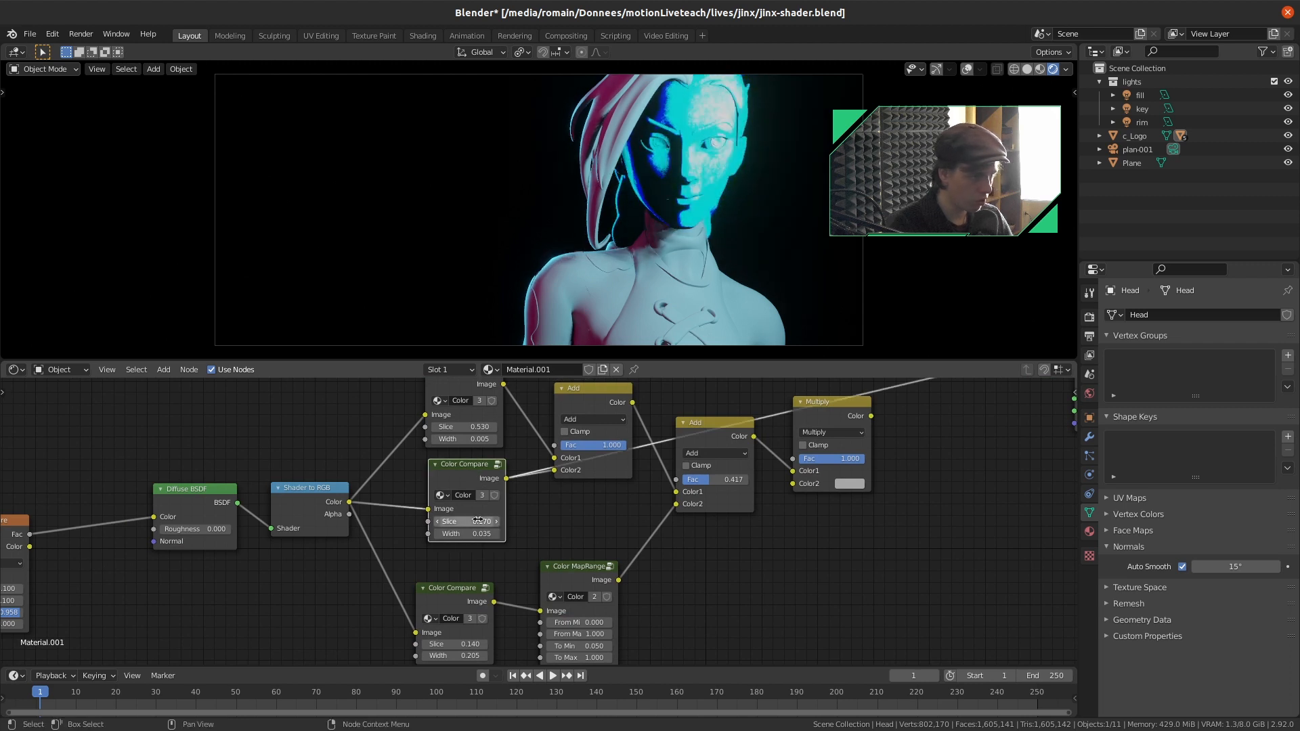
Preview the output of the third Color Compare, which feeds the Color MapRange
middle_drag(576, 523, 578, 481)
ctrl+shift+click(473, 549)
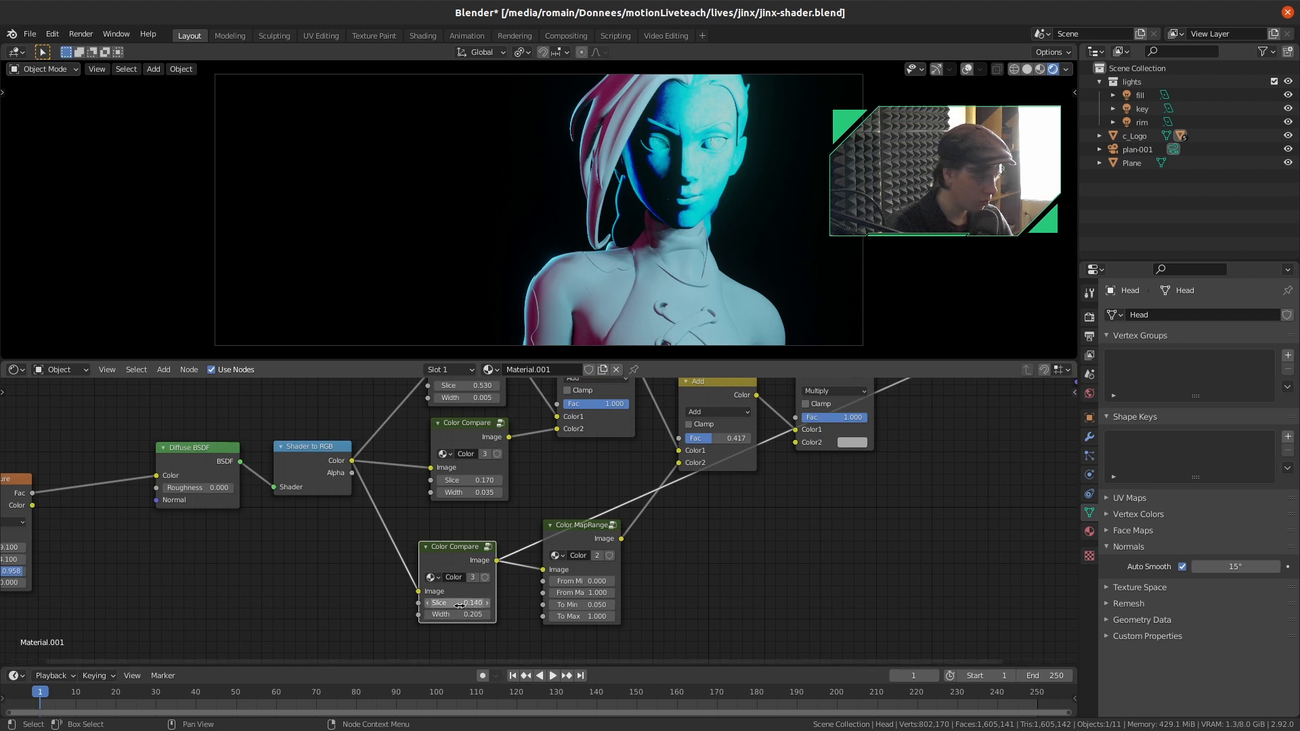
middle_drag(578, 526, 573, 607)
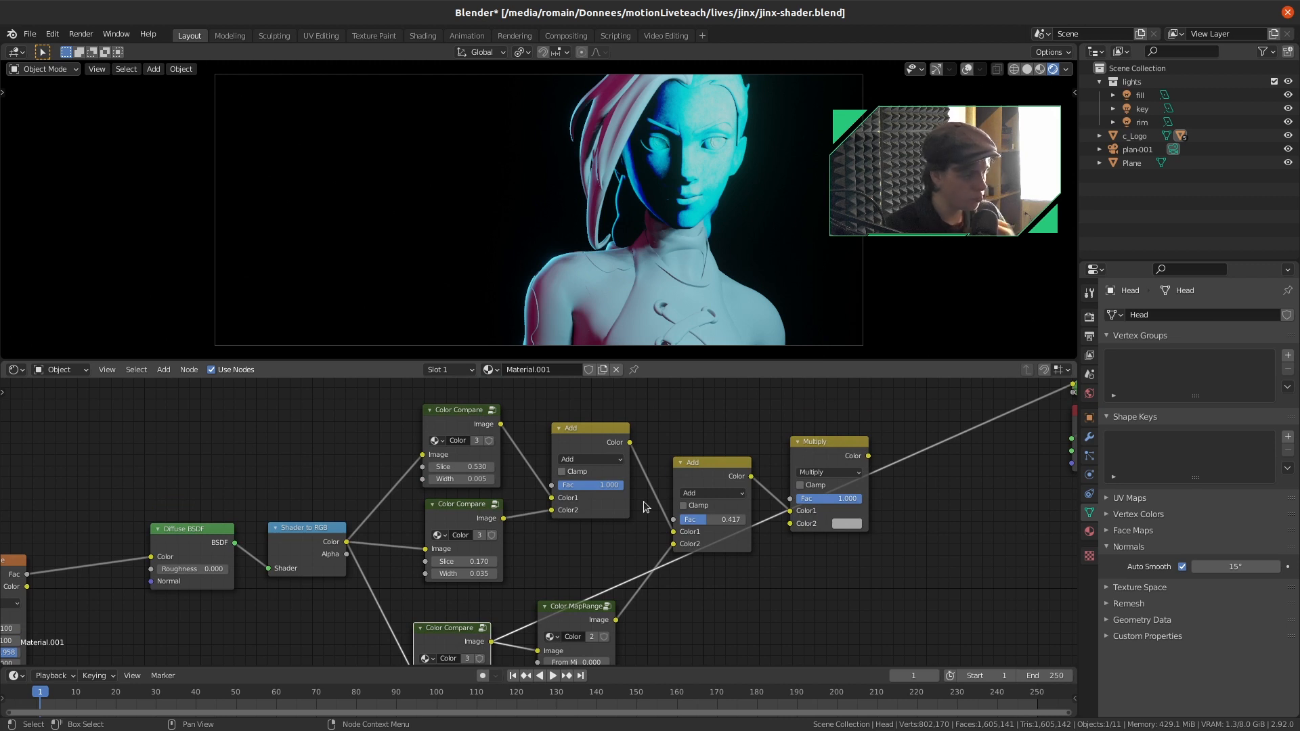
Set the second Color Compare's Slice to 0.160, previewing its output and that of the first Color Compare
scroll(555, 502, up, 3)
middle_drag(428, 530, 447, 544)
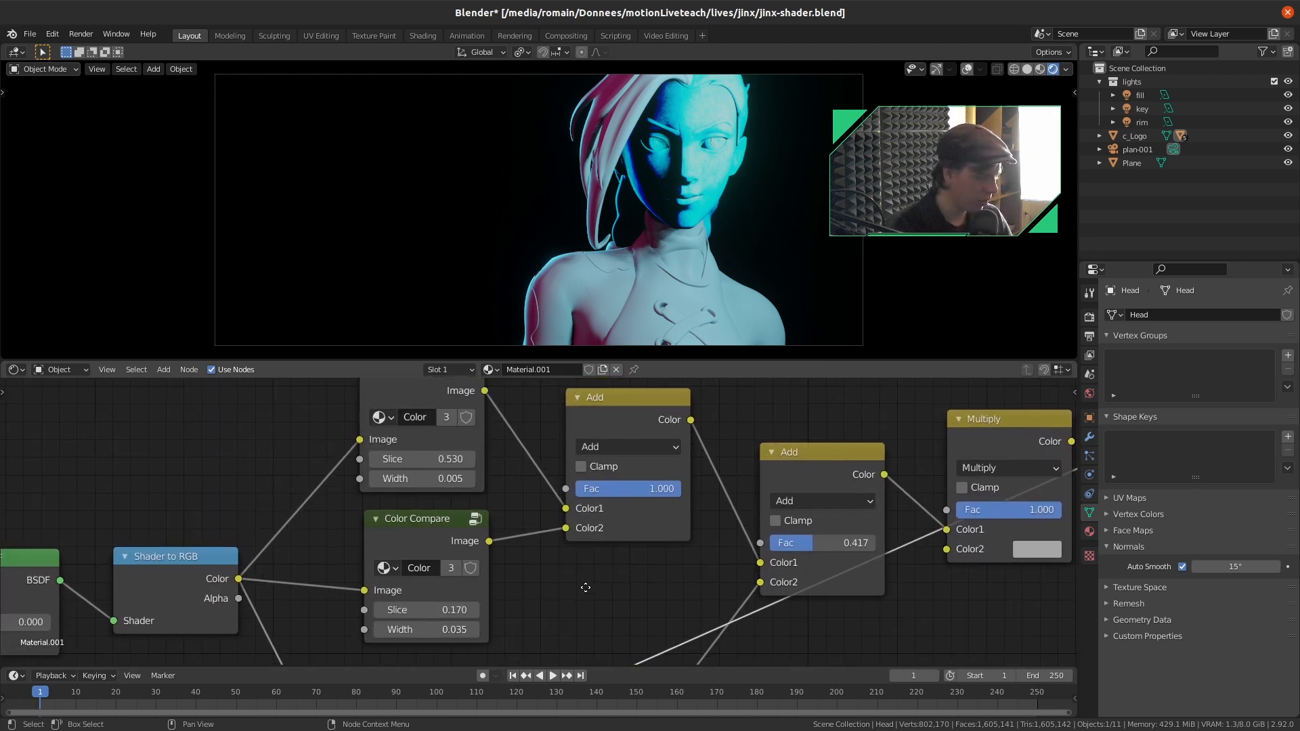
click(439, 530)
mouse_move(444, 612)
shift+mouse_down()
mouse_move(381, 612)
mouse_move(437, 613)
shift+mouse_up()
ctrl+shift+click(424, 537)
middle_drag(434, 393, 441, 466)
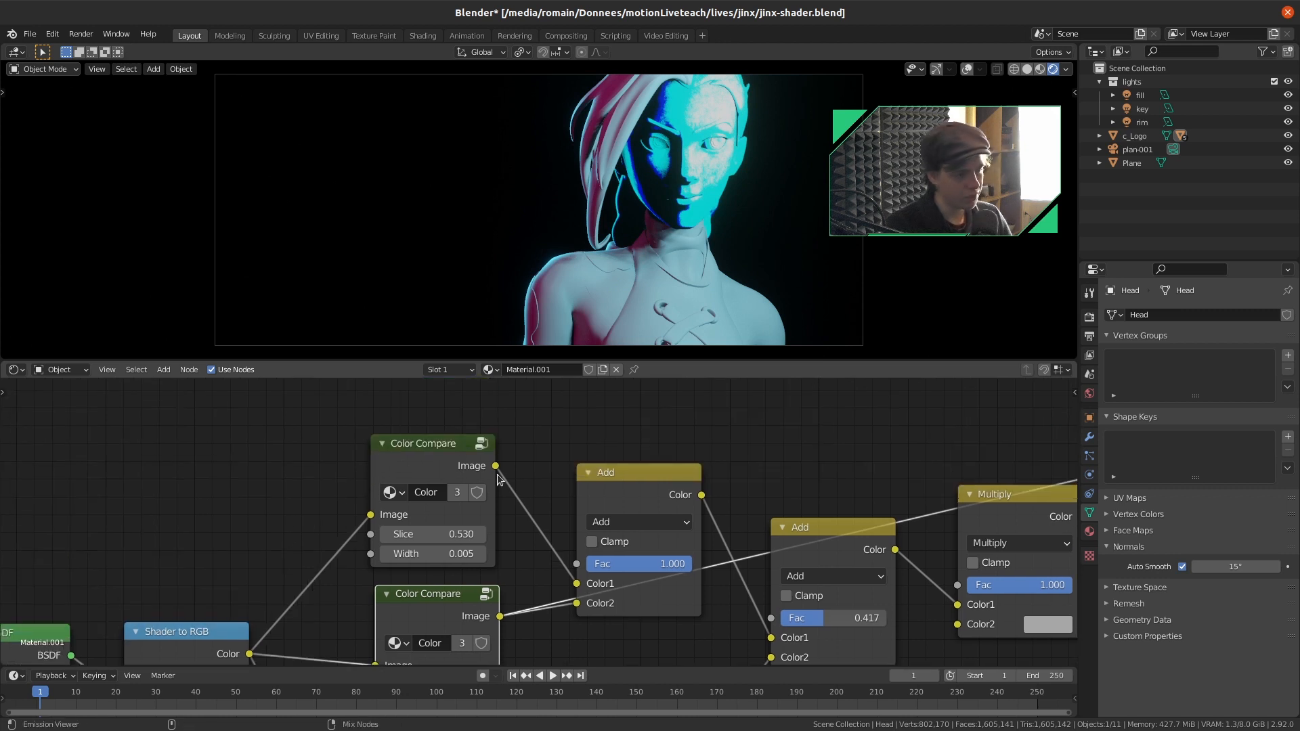
ctrl+shift+click(440, 445)
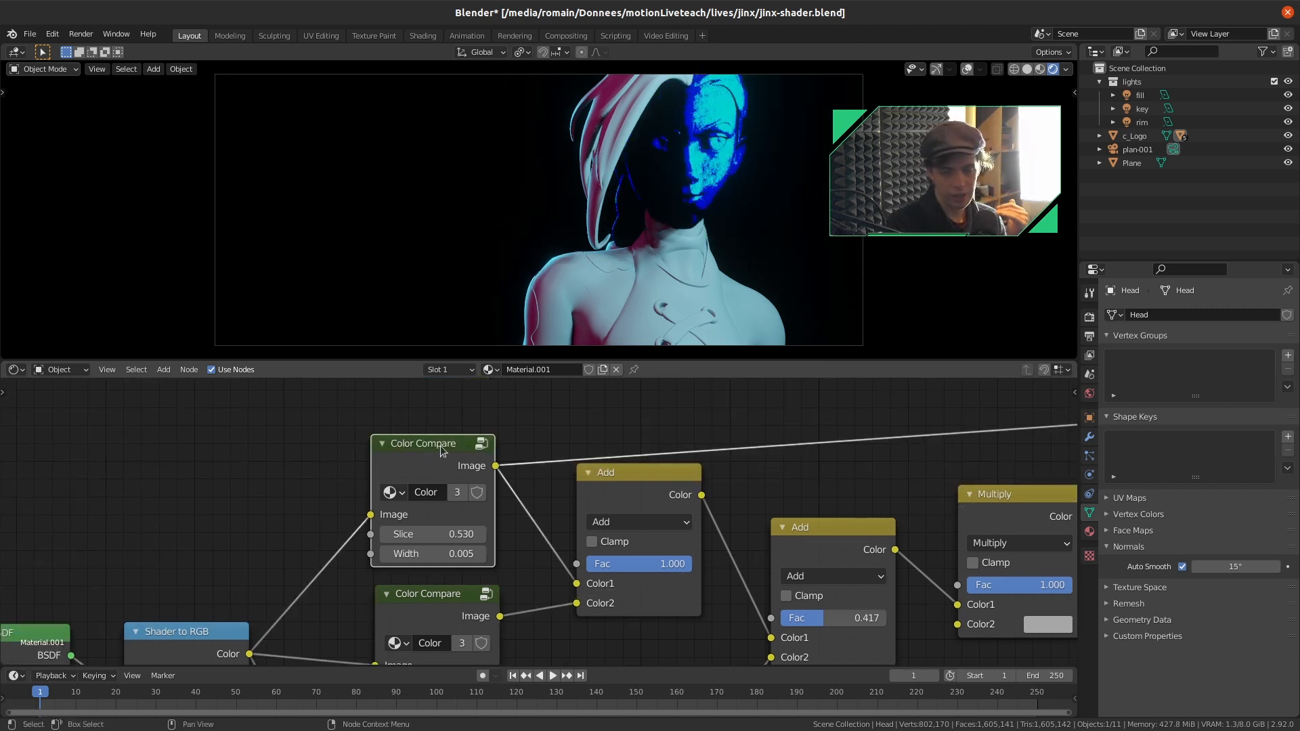
Open the second Color Compare group for editing, spread its nodes apart and disconnect the Group Output
scroll(548, 633, down, 4)
middle_drag(547, 633, 570, 528)
click(499, 494)
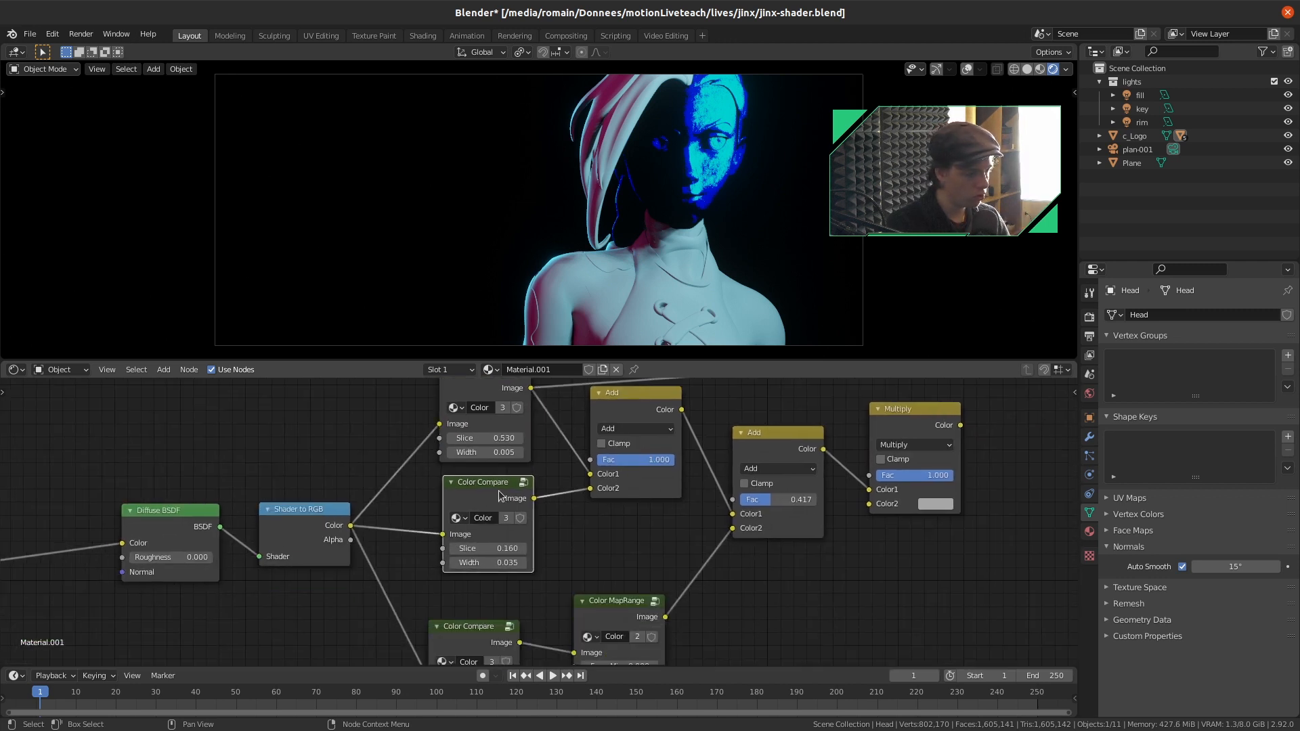
key(Tab)
drag(407, 505, 296, 505)
drag(559, 521, 520, 520)
drag(677, 423, 614, 432)
middle_drag(765, 452, 602, 453)
drag(640, 418, 860, 406)
click(779, 434)
Add a second Color MapRange inside the group and connect it between the first Color MapRange and the Group Output
key(shift+a)
click(673, 467)
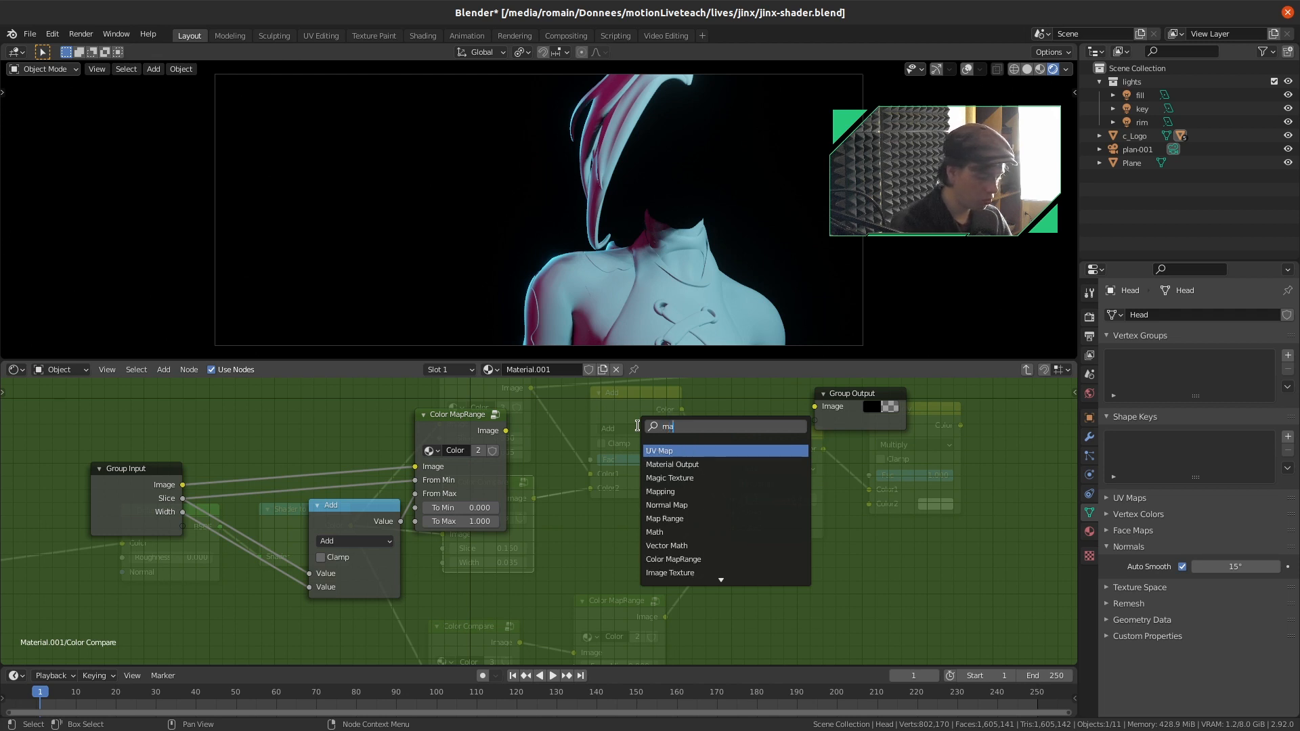
text(p)
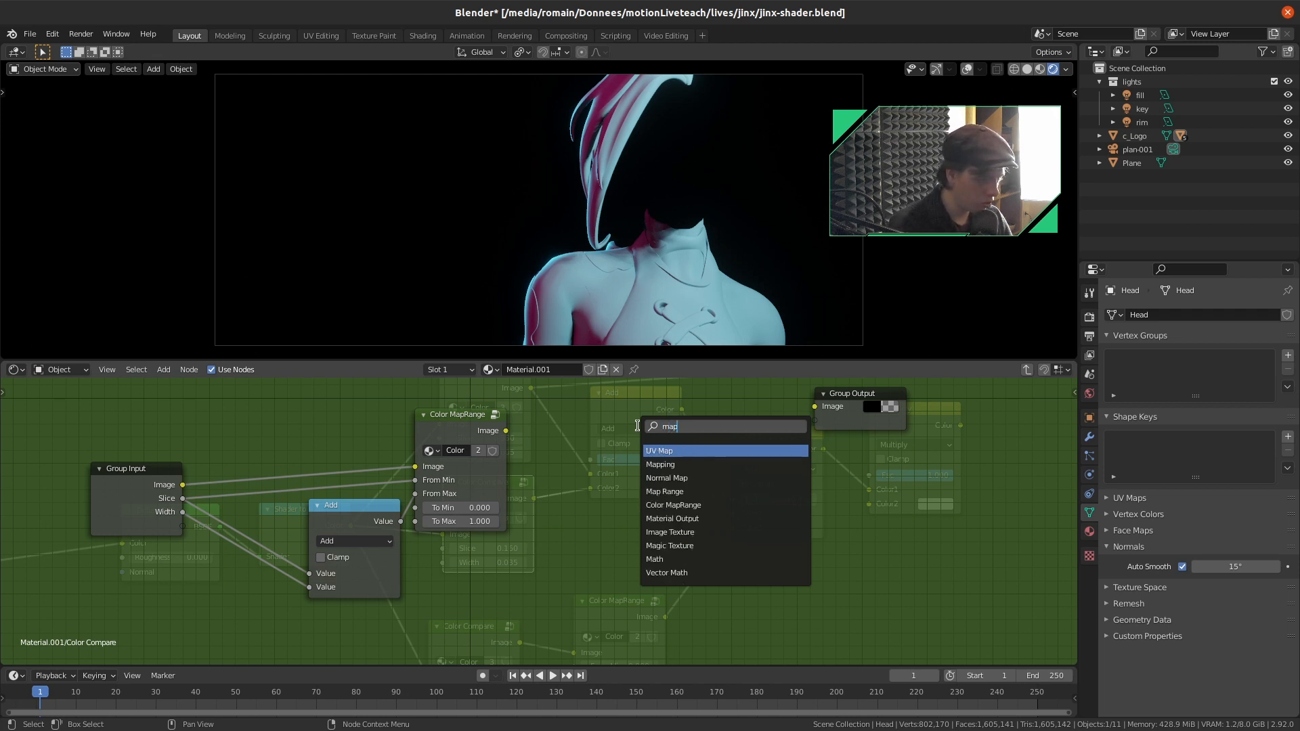
key(BackSpace)
key(BackSpace)
key(BackSpace)
text(color)
key(Down)
key(Down)
key(Return)
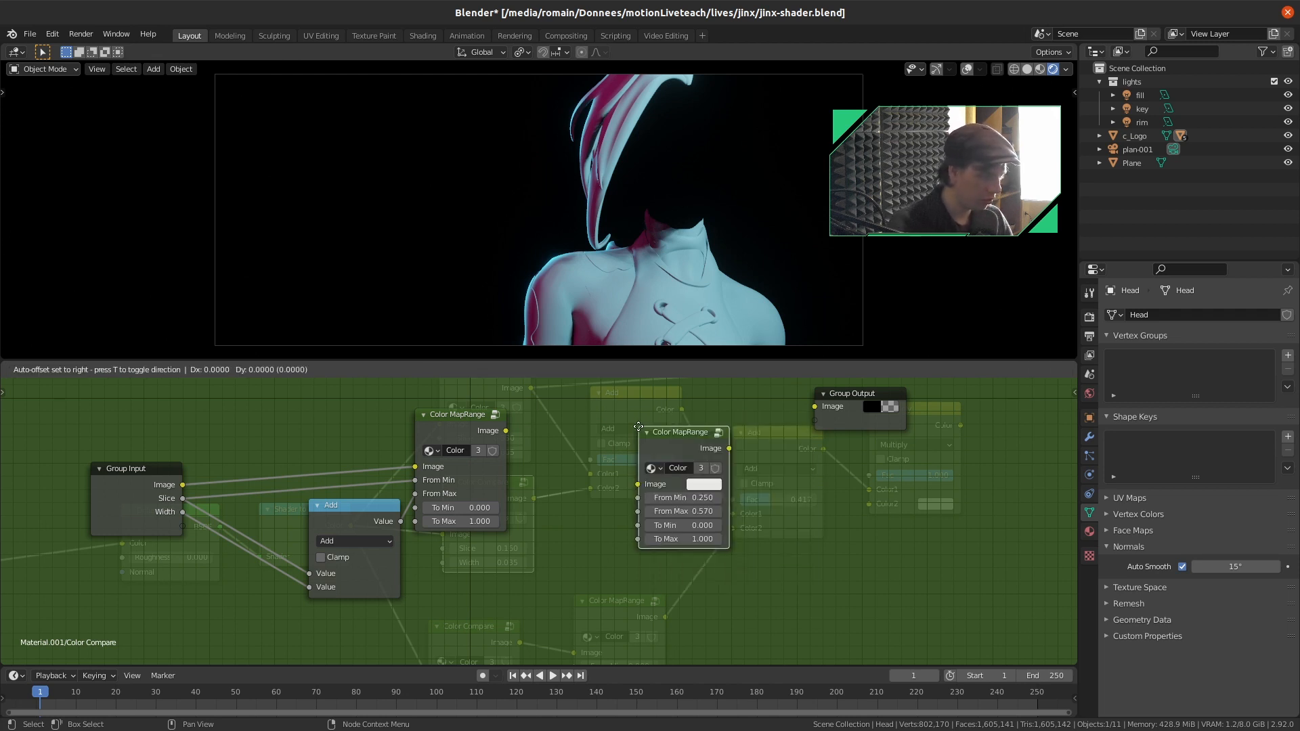
click(606, 413)
drag(506, 431, 608, 470)
drag(700, 435, 812, 410)
Set the first Color MapRange's To Max to 0.600, and inside its group link the middle Map Range's To Max to the Group Input
middle_drag(571, 531, 636, 519)
drag(564, 478, 585, 477)
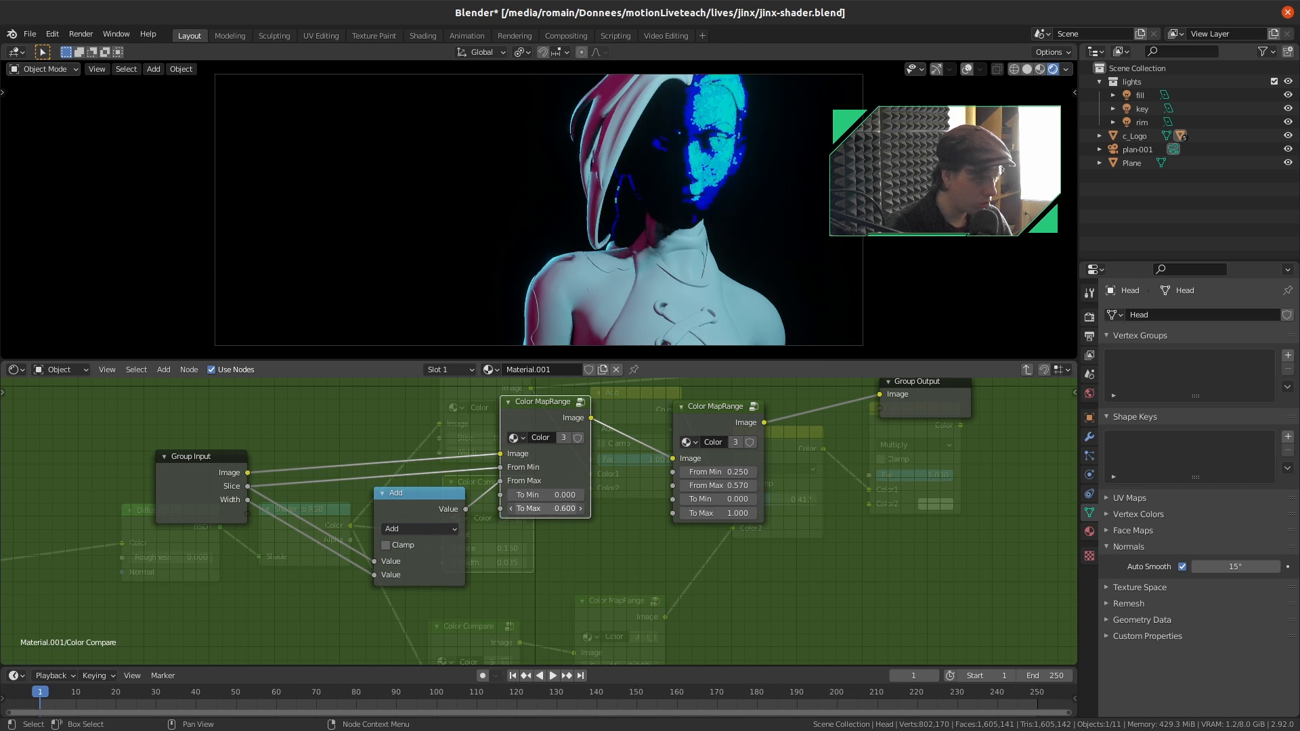
key(Tab)
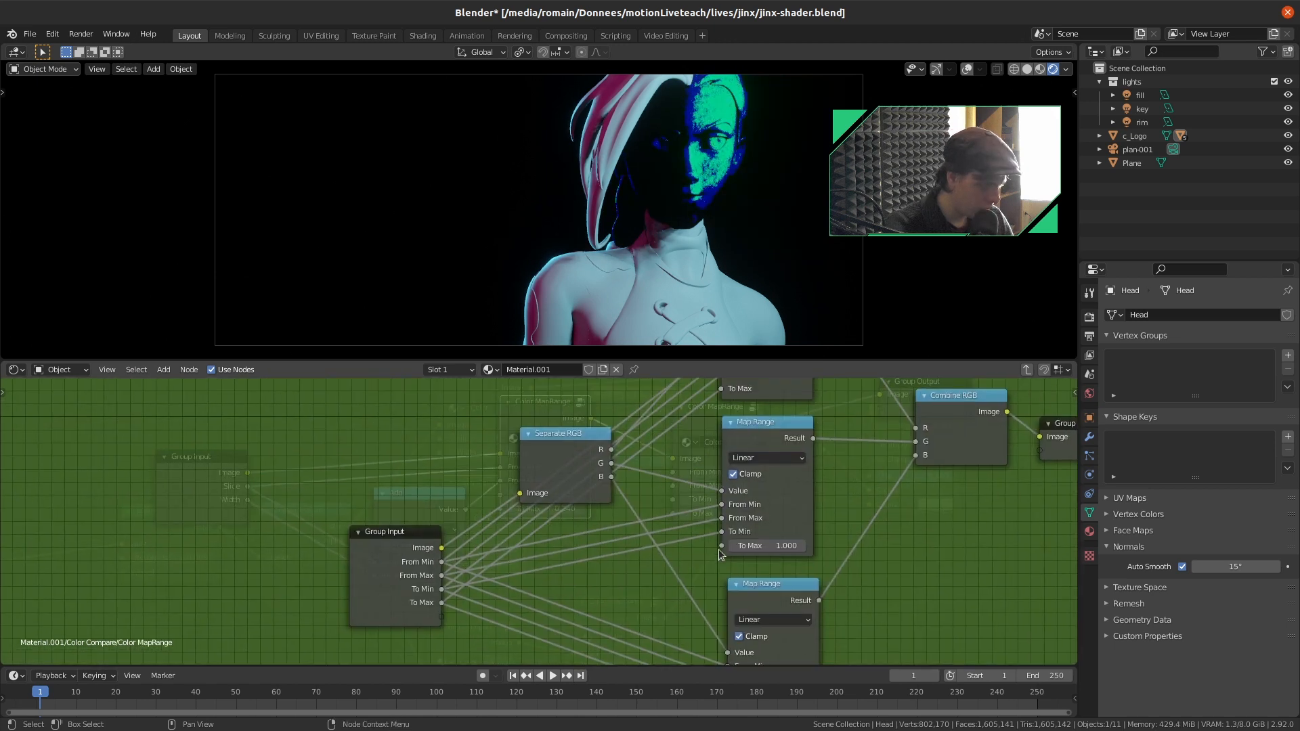
drag(721, 546, 441, 603)
drag(764, 389, 768, 401)
key(Tab)
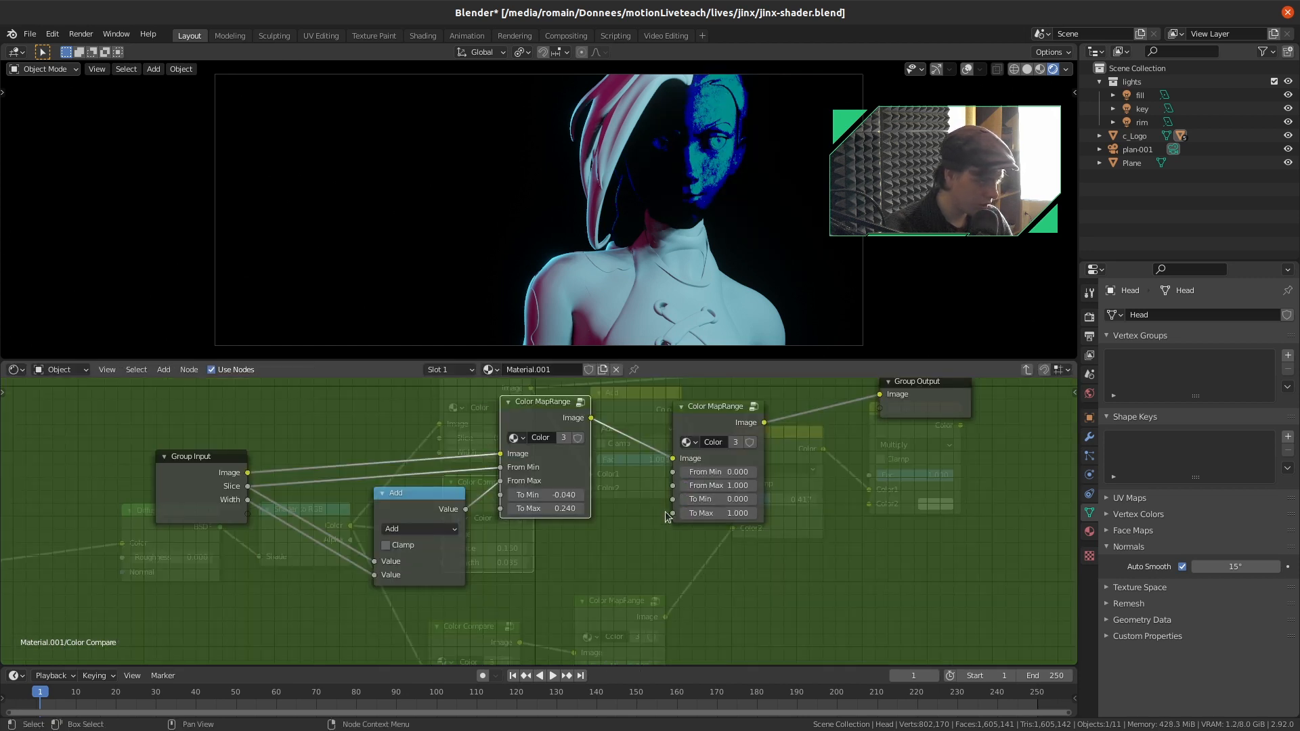
Set the first Color MapRange's To Max to 0.260 and expose its To Min and To Max on the Group Input
mouse_move(557, 507)
mouse_down()
mouse_move(541, 507)
mouse_move(558, 506)
mouse_up()
click(571, 551)
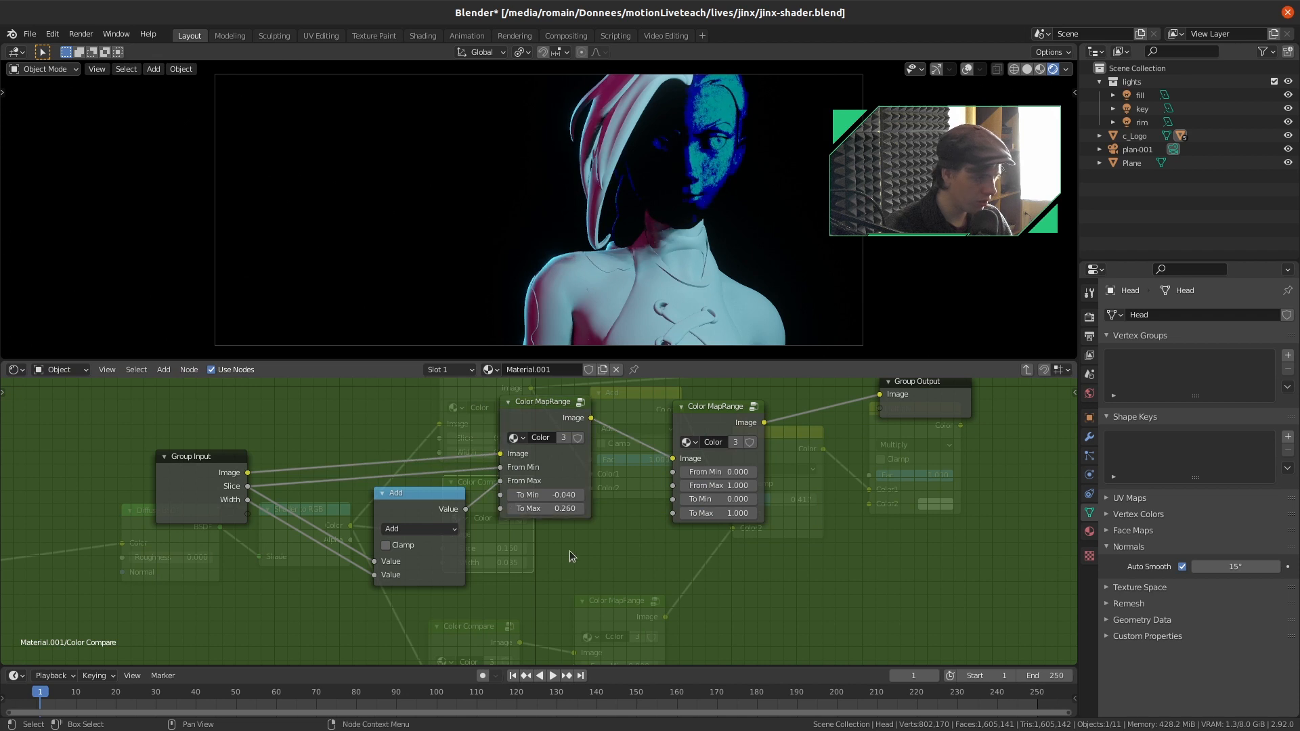
middle_drag(491, 524, 584, 518)
drag(594, 504, 532, 501)
drag(342, 518, 340, 511)
drag(593, 504, 340, 522)
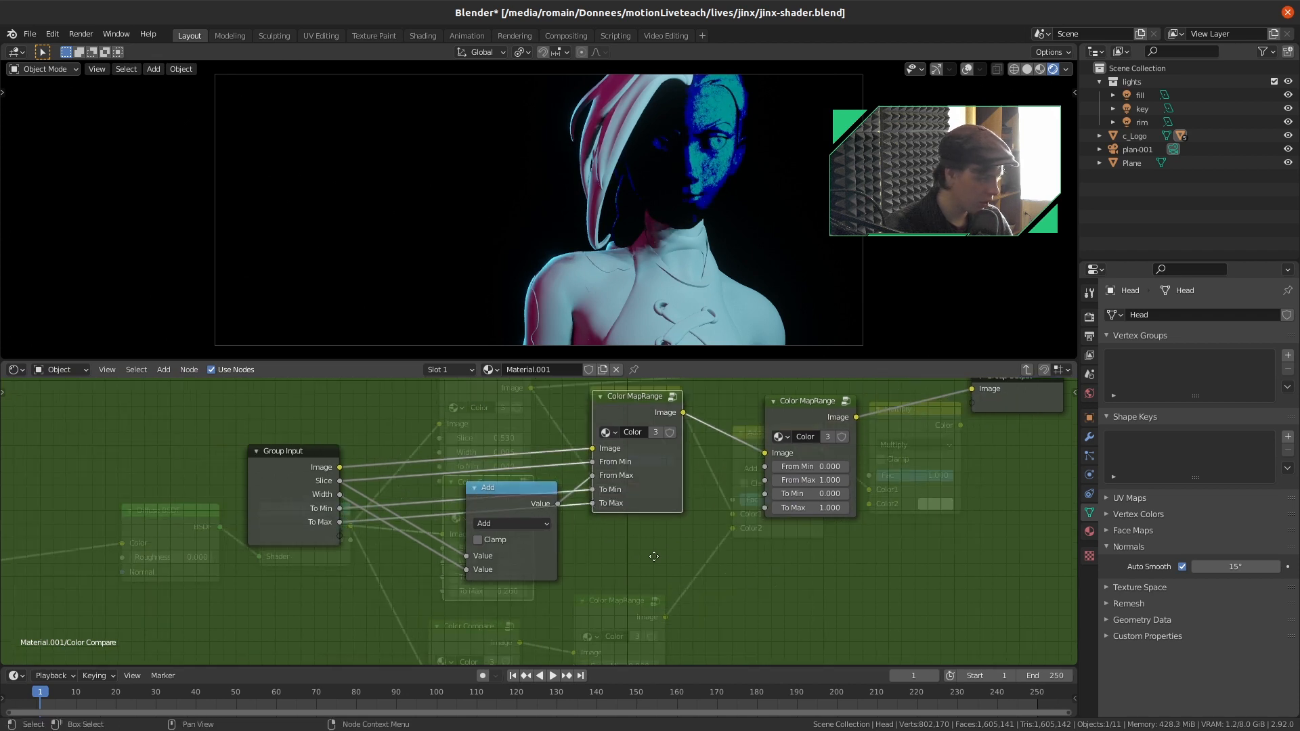
Remove the second Color MapRange, keeping the first one linked to the Group Output, and leave the Color Compare group
middle_drag(689, 429, 587, 440)
drag(867, 400, 868, 399)
click(715, 428)
key(x)
key(Tab)
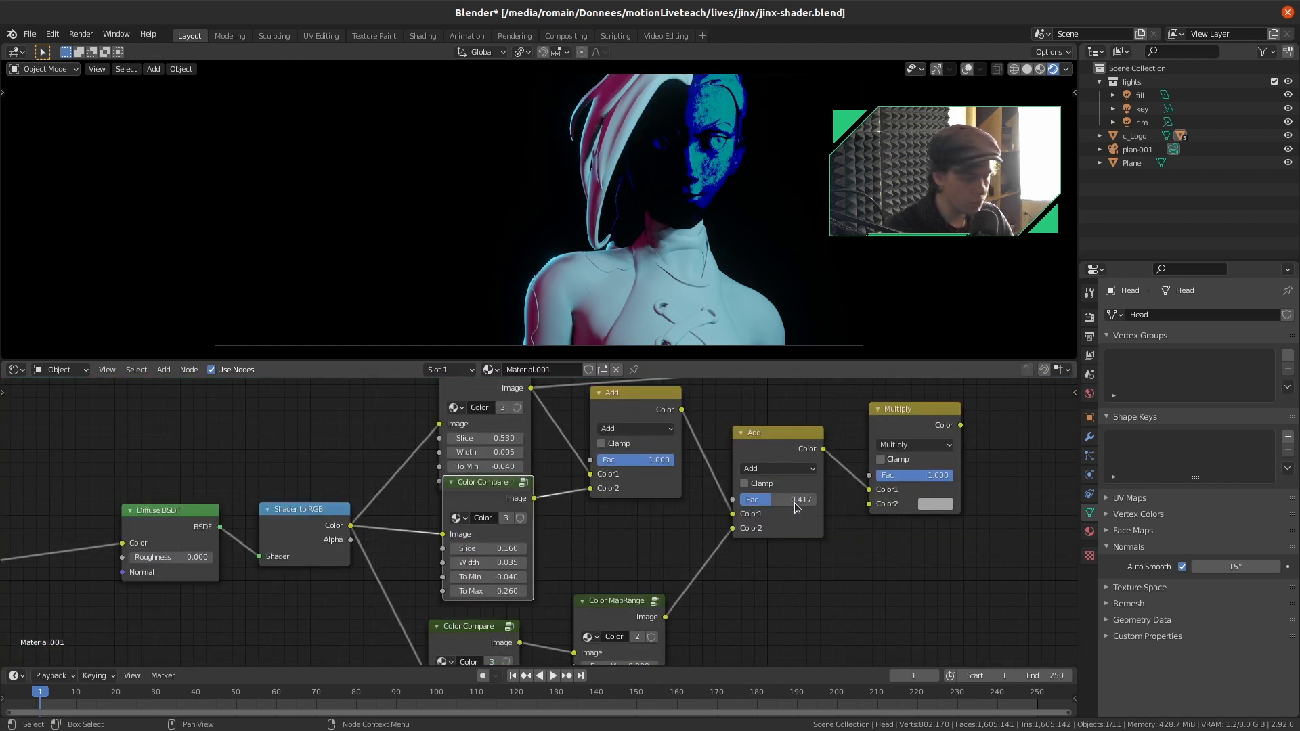
Space the first and second Color Compare nodes apart vertically so they do not overlap
scroll(680, 528, down, 3)
middle_drag(680, 528, 684, 518)
drag(543, 402, 543, 391)
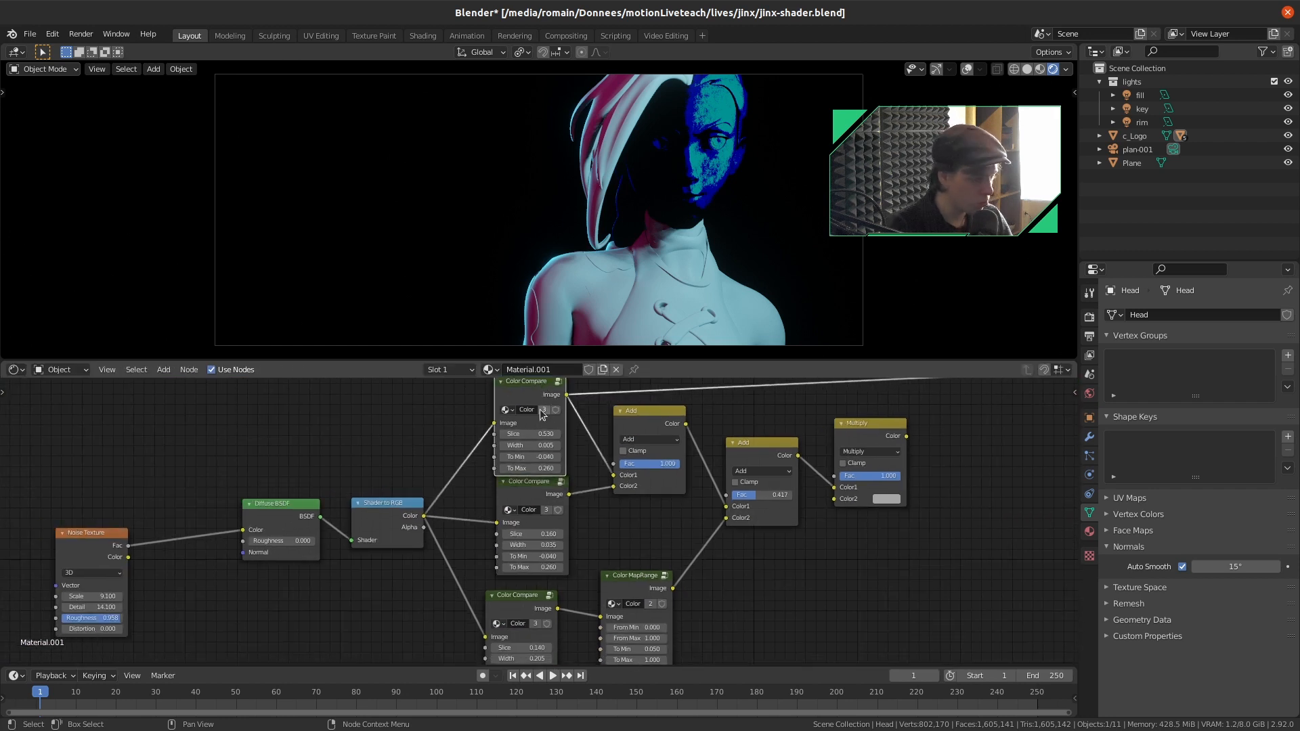
middle_drag(587, 439, 594, 476)
drag(542, 420, 542, 407)
drag(537, 517, 533, 514)
scroll(550, 519, up, 2)
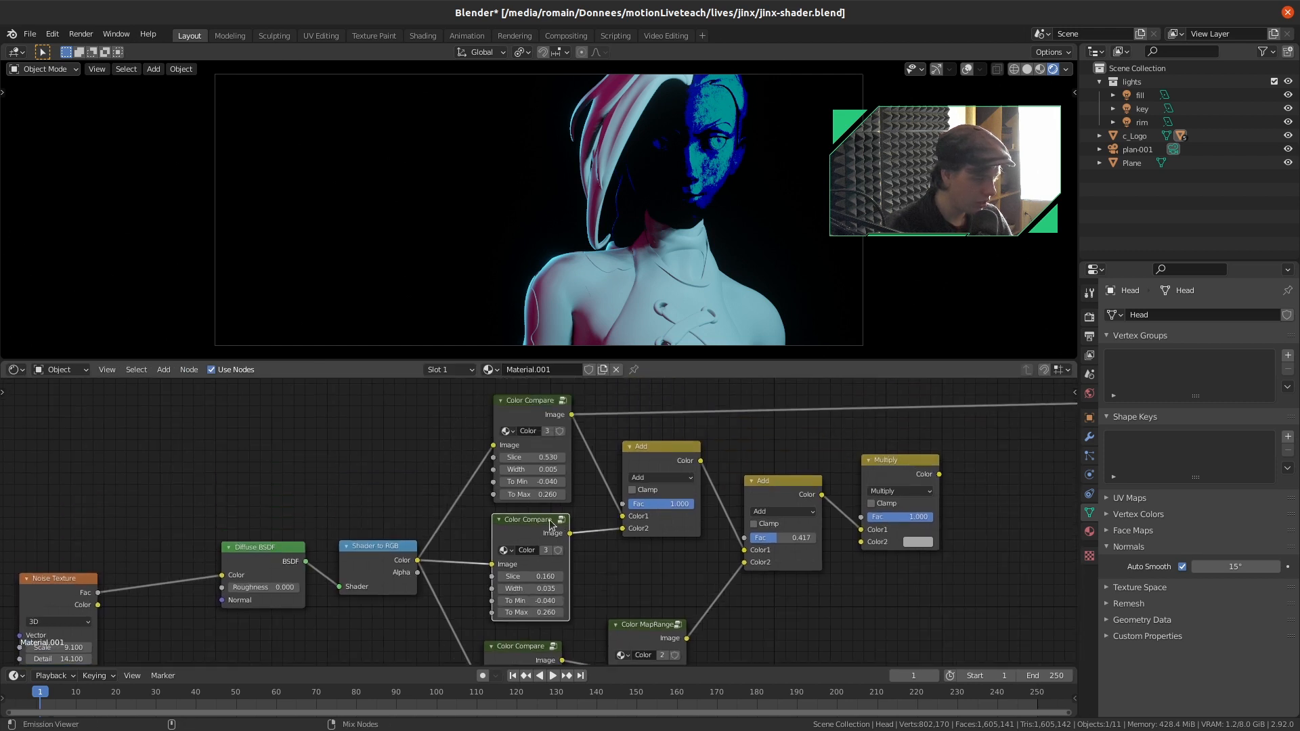
Preview the second Color Compare's output and set its To Min to 0 and To Max to 0.150
ctrl+shift+click(550, 519)
middle_drag(613, 603, 645, 553)
scroll(645, 553, up, 4)
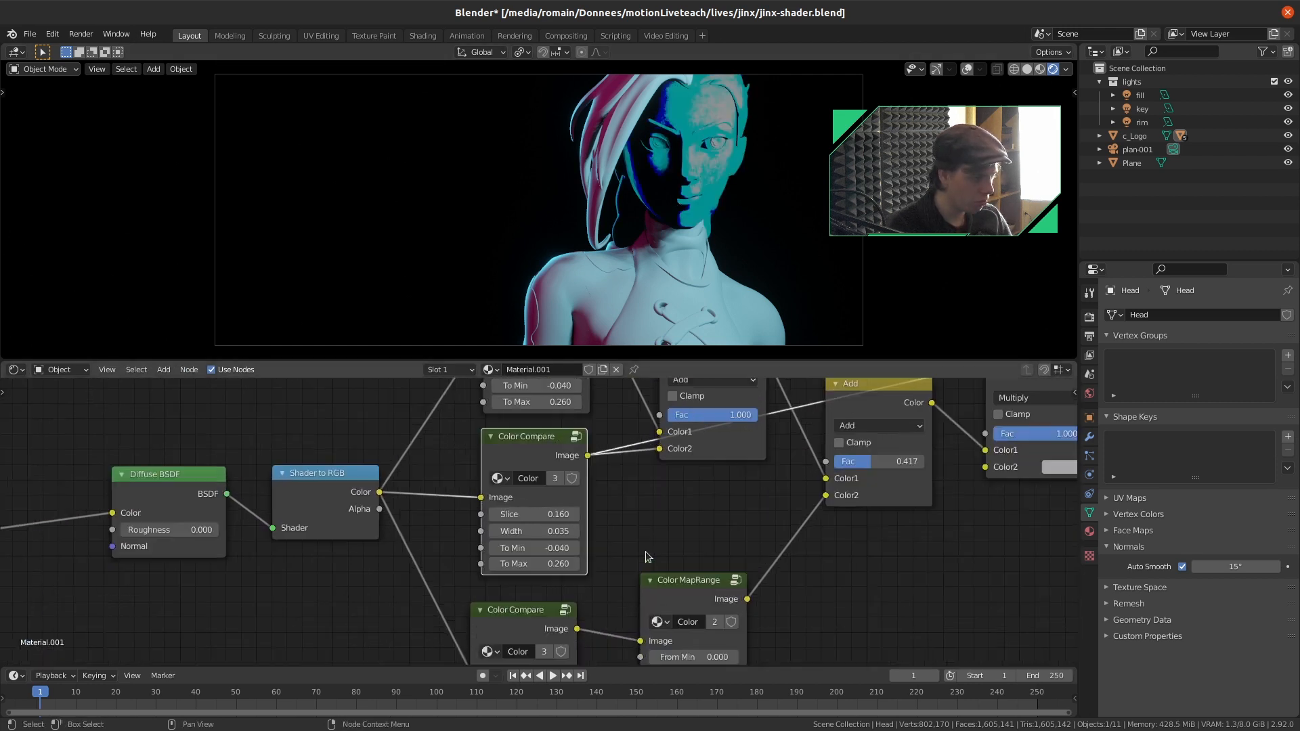
scroll(645, 557, up, 2)
click(535, 559)
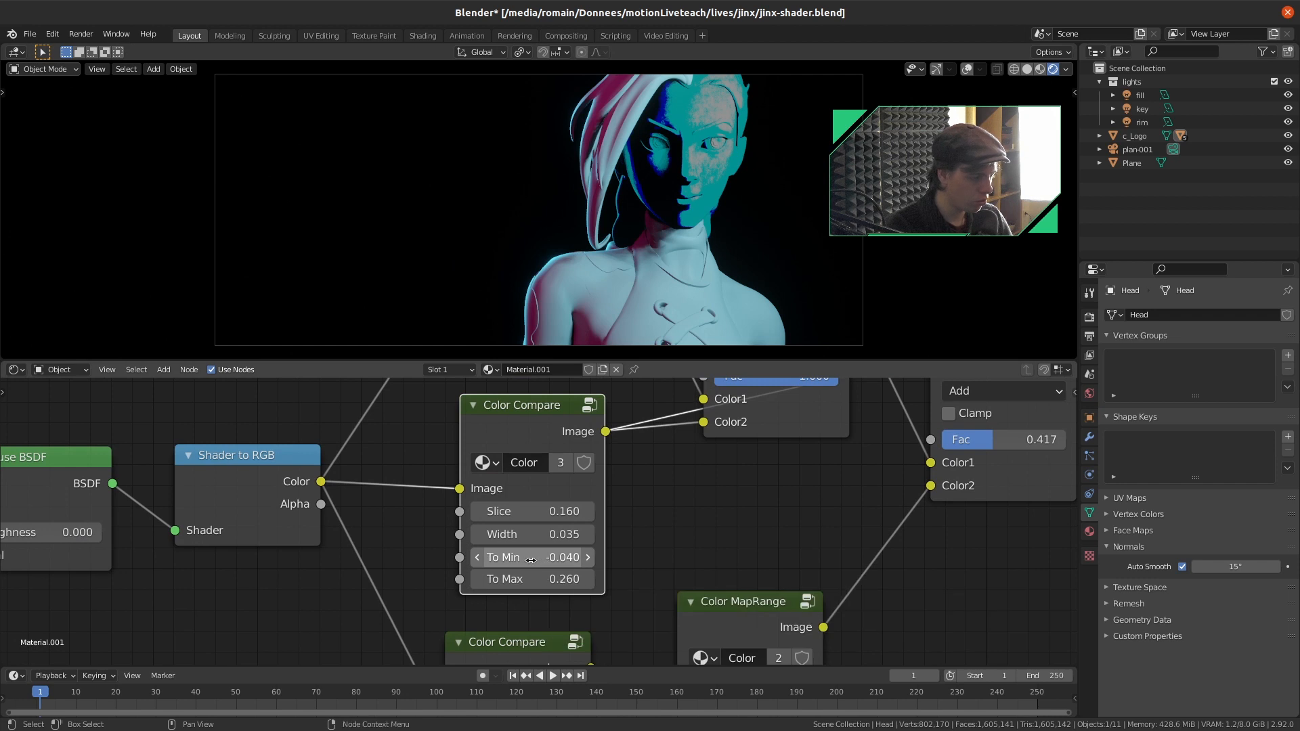
text(0)
key(Return)
mouse_move(531, 580)
shift+mouse_down()
mouse_move(582, 580)
mouse_move(525, 580)
shift+mouse_up()
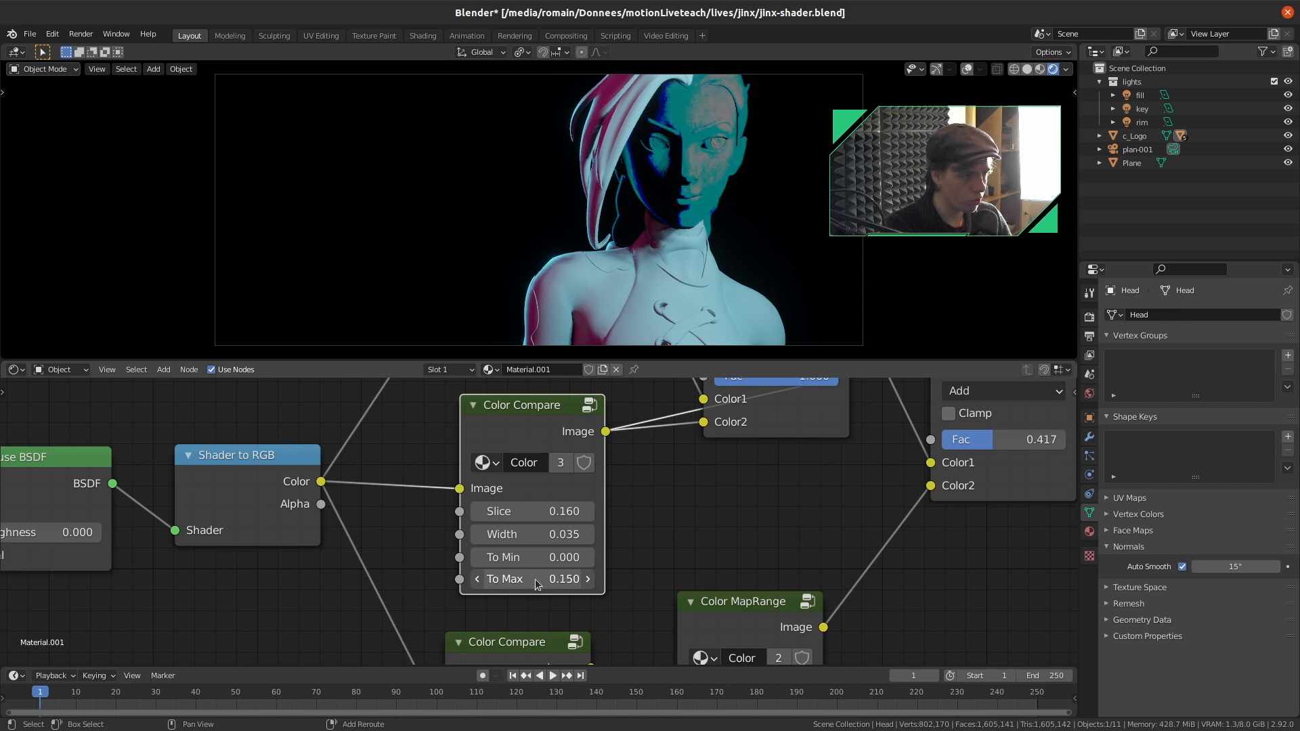
Preview the first Color Compare's output and set its To Min to 0 and To Max to 1
middle_drag(667, 460, 673, 583)
middle_drag(653, 501, 651, 580)
click(554, 542)
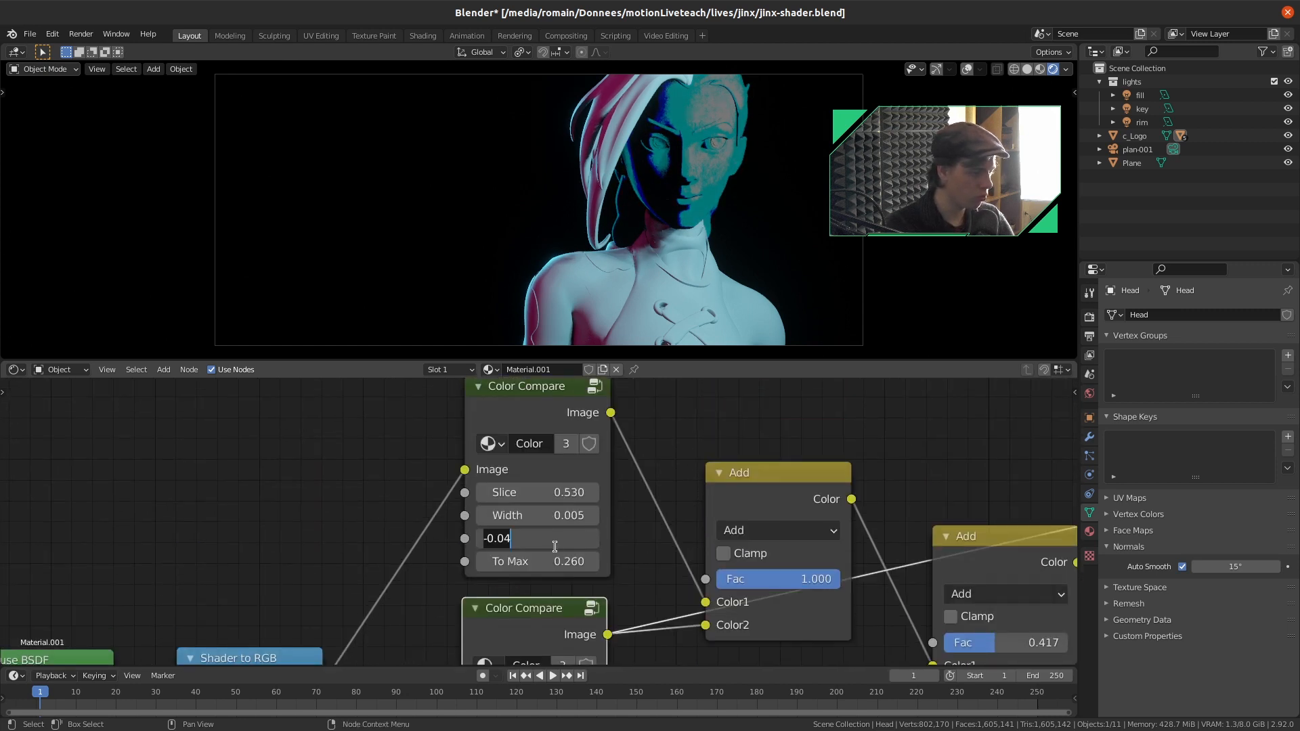
ctrl+shift+click(523, 418)
click(536, 559)
text(0.261)
key(Return)
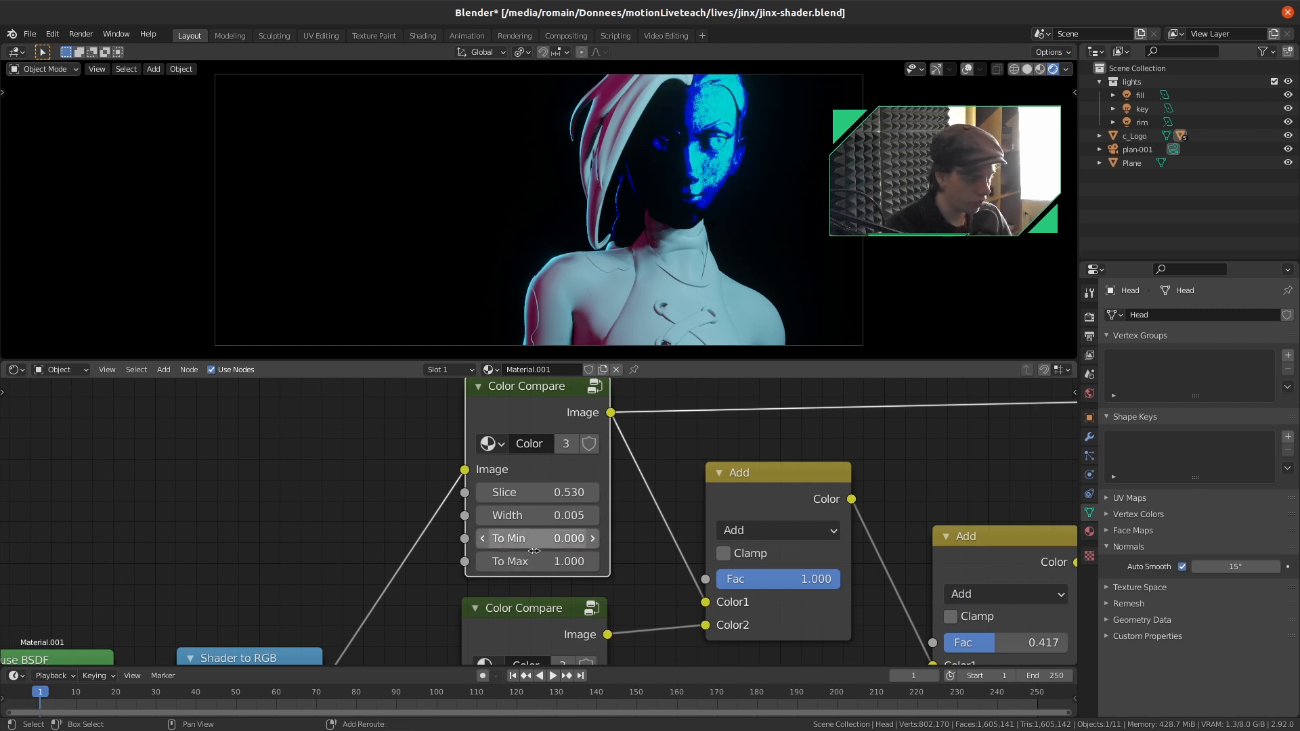
mouse_move(532, 543)
mouse_down()
mouse_move(550, 542)
mouse_move(527, 543)
mouse_up()
click(532, 543)
text(0)
key(Return)
Preview the first Add node's result and set the second Color Compare's Slice to 0.080 and To Max to 0.140
ctrl+shift+click(768, 473)
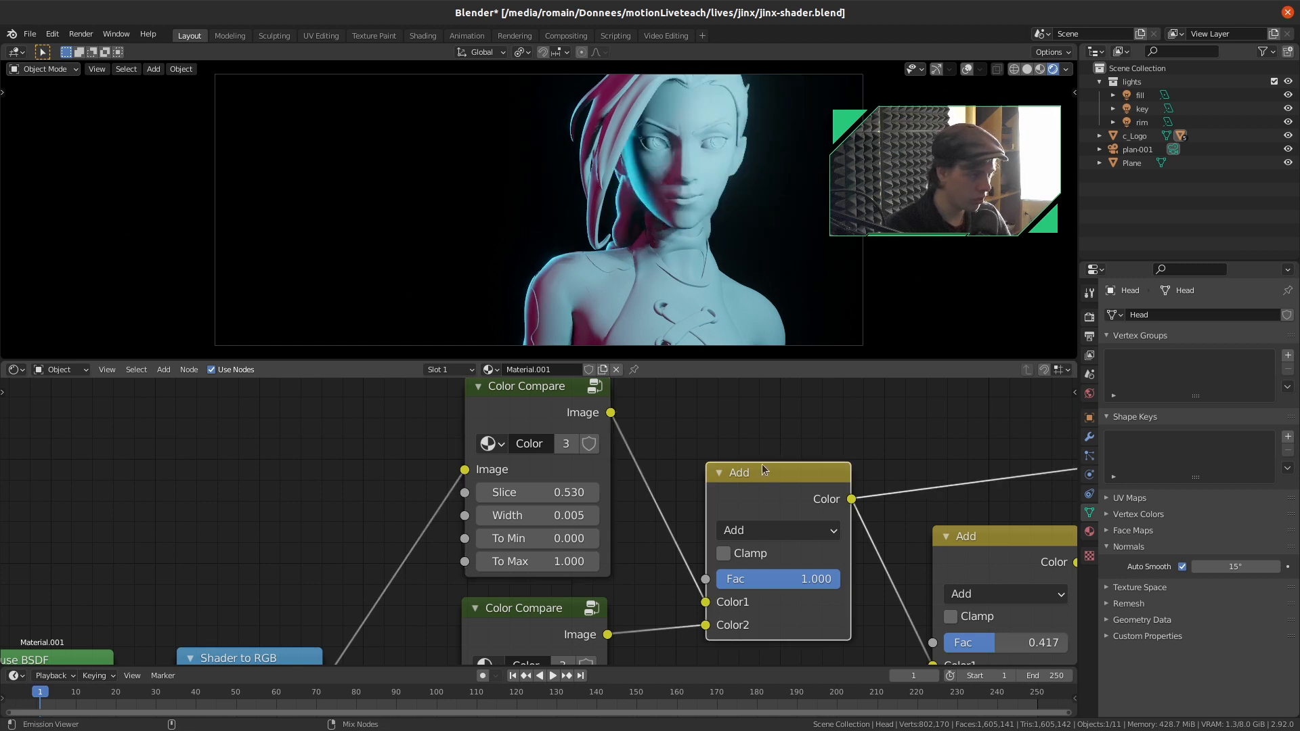
scroll(726, 191, down, 2)
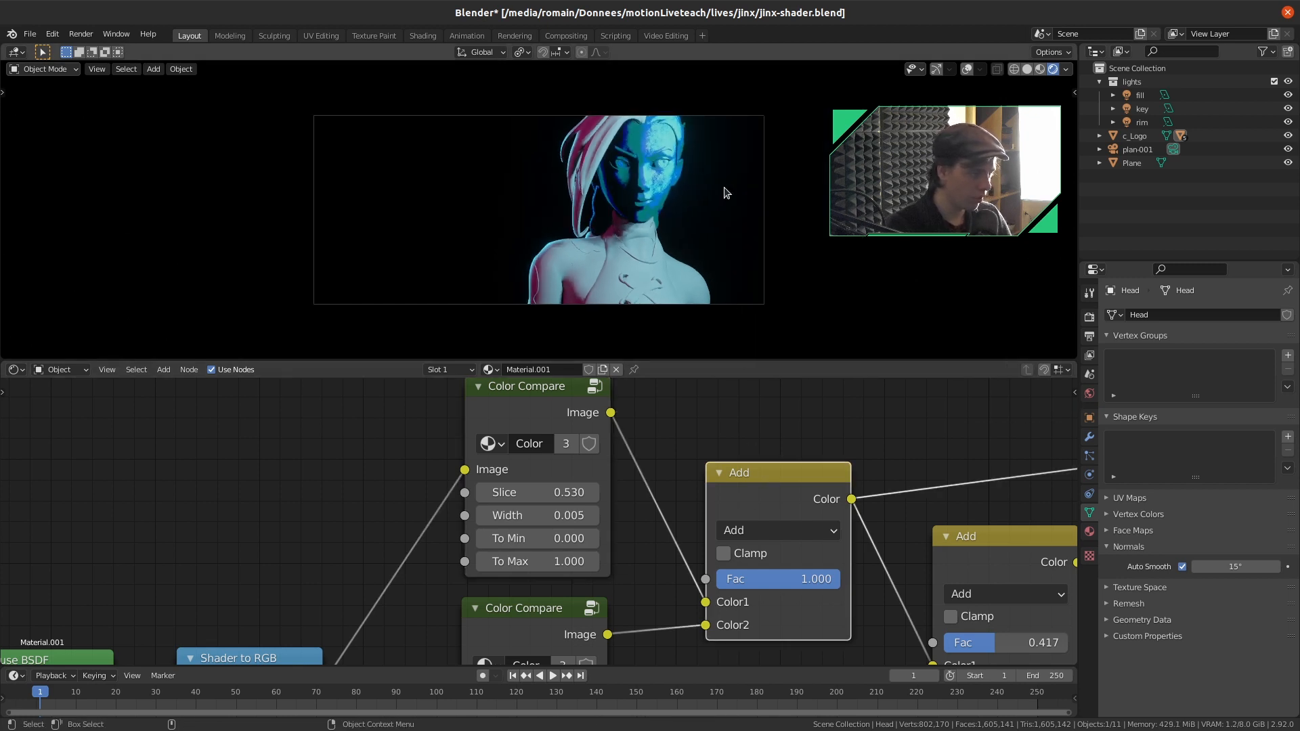
scroll(701, 177, up, 3)
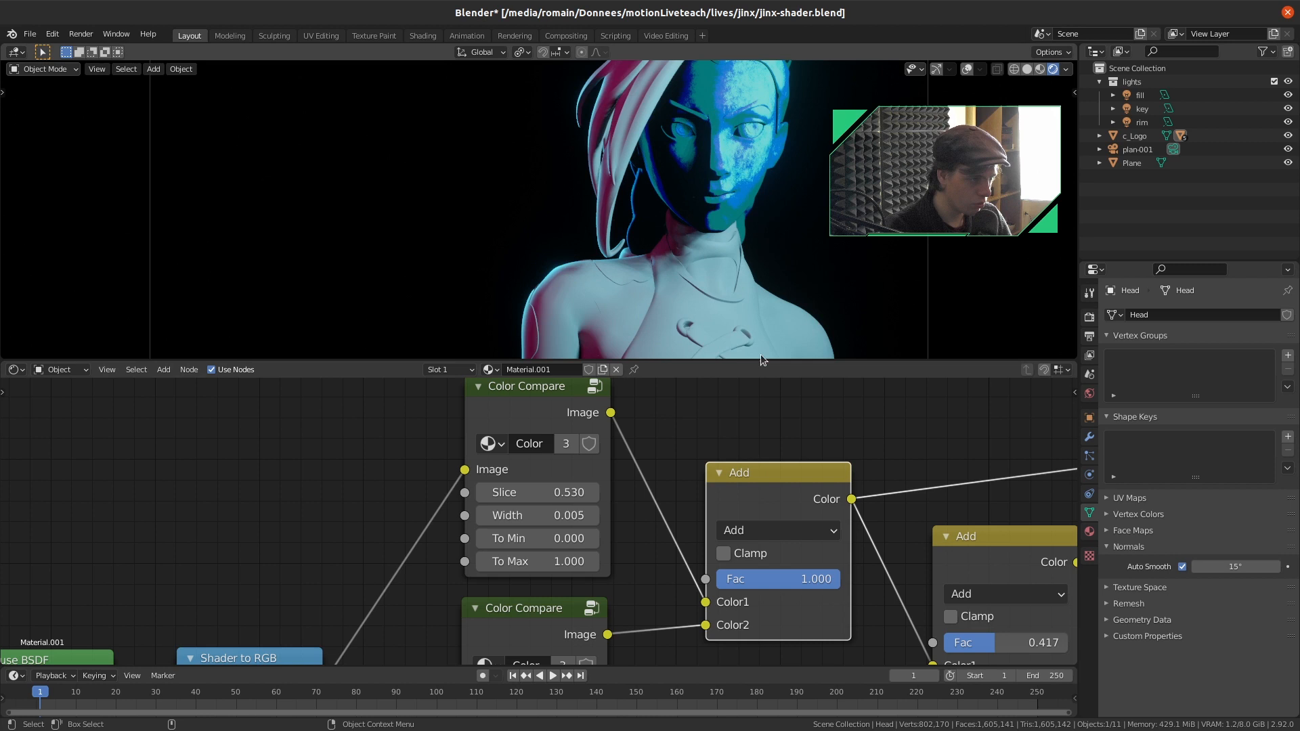
scroll(637, 511, down, 1)
middle_drag(613, 654, 633, 552)
mouse_move(575, 612)
mouse_down()
mouse_move(596, 612)
mouse_move(574, 612)
mouse_up()
mouse_move(574, 553)
mouse_down()
mouse_move(528, 554)
mouse_move(542, 554)
mouse_up()
scroll(753, 177, down, 2)
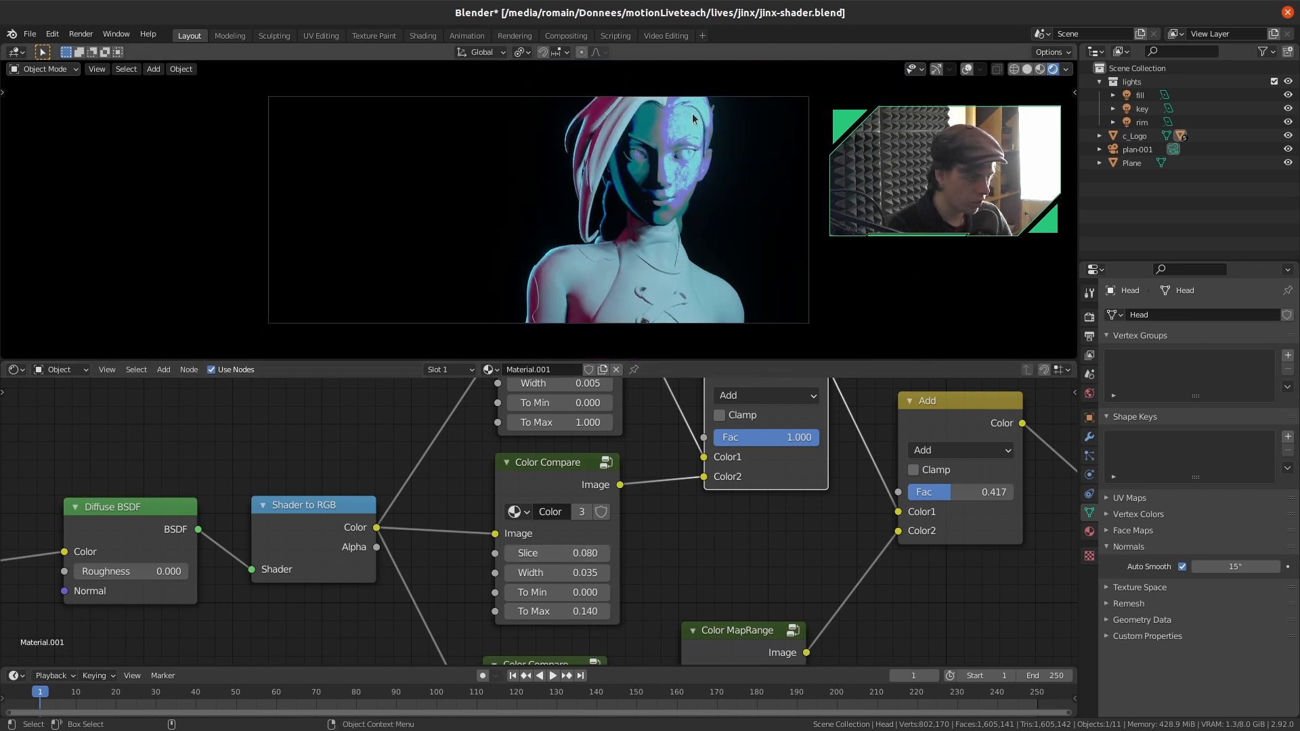
Preview the Multiply node's result and lighten the grey in its Color2
middle_drag(860, 469, 680, 531)
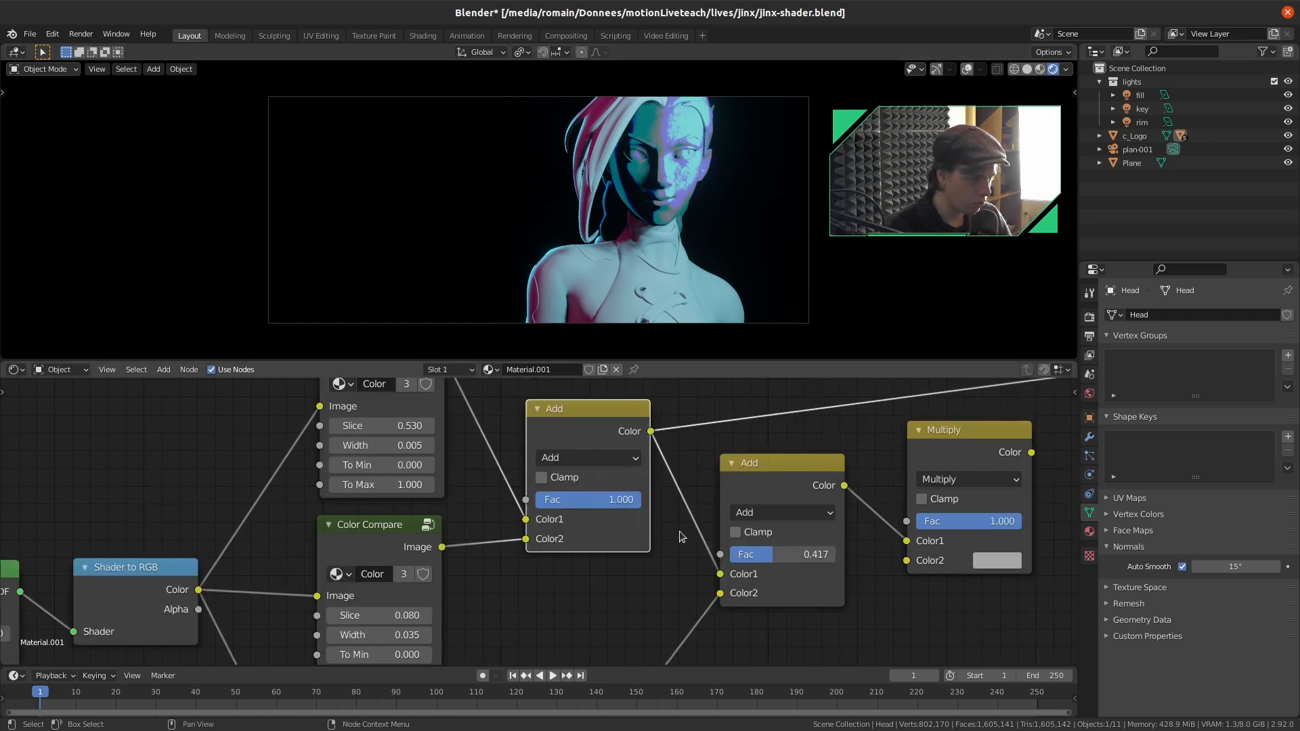
middle_drag(772, 616, 836, 441)
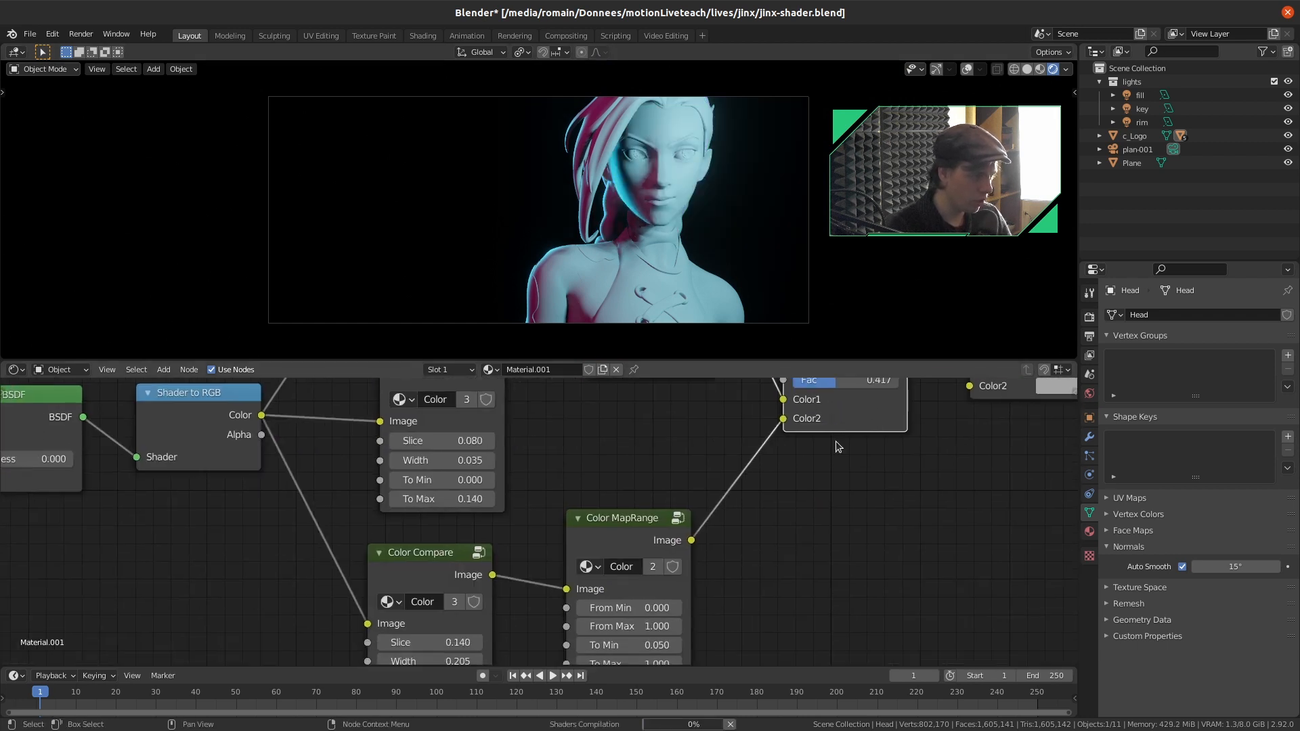
middle_drag(977, 424, 618, 606)
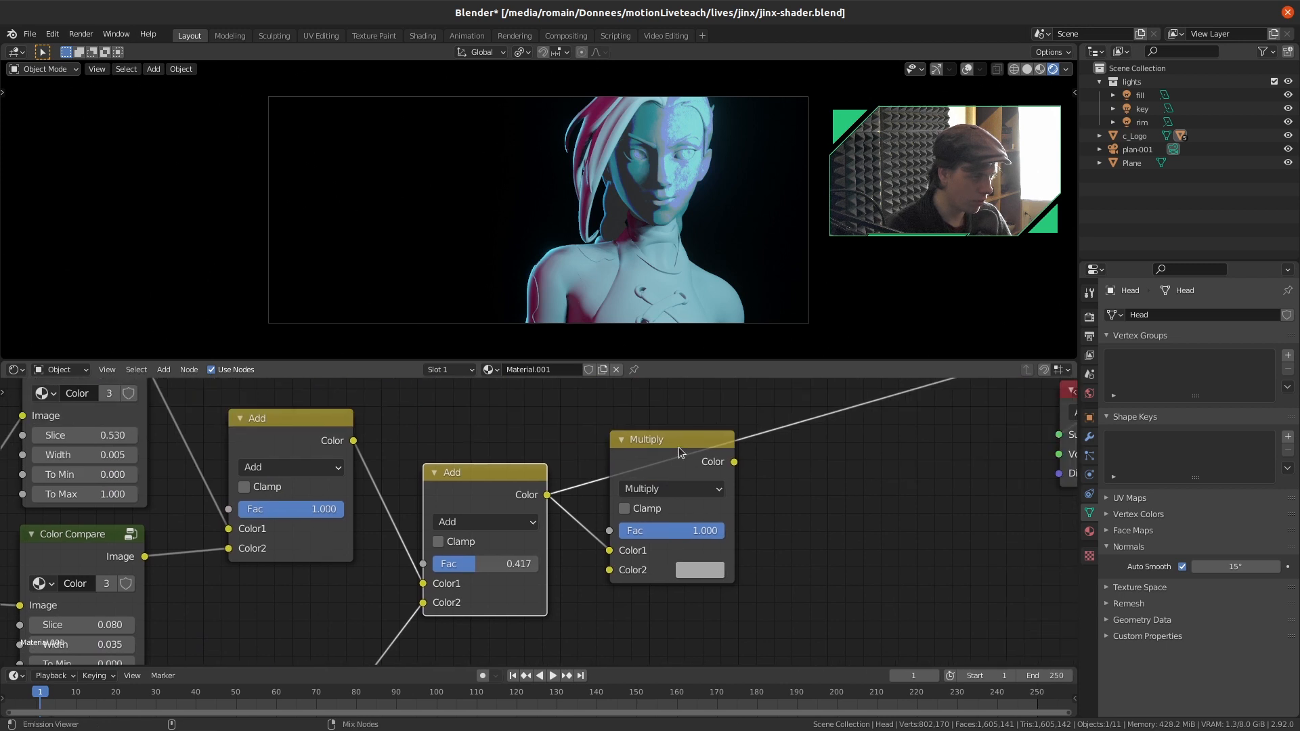
ctrl+shift+click(679, 447)
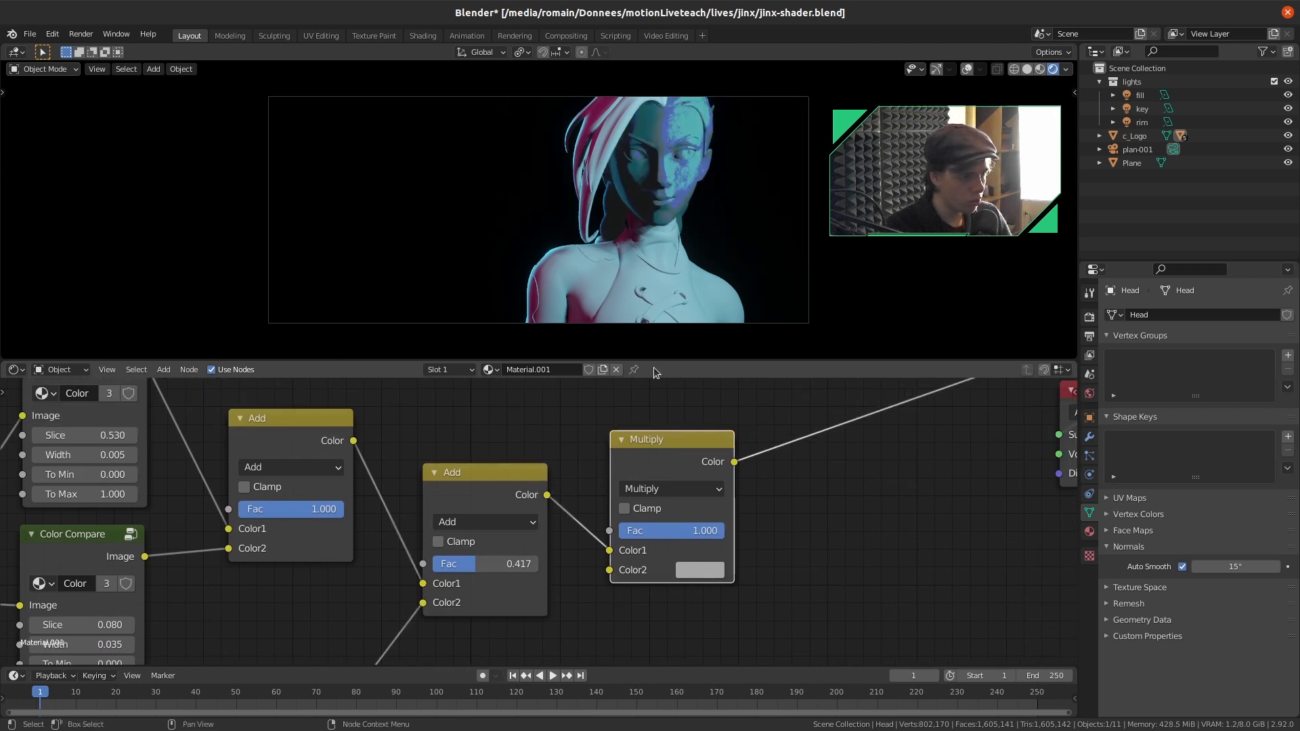
click(703, 570)
mouse_move(830, 361)
mouse_down()
mouse_move(831, 315)
mouse_move(831, 344)
mouse_up()
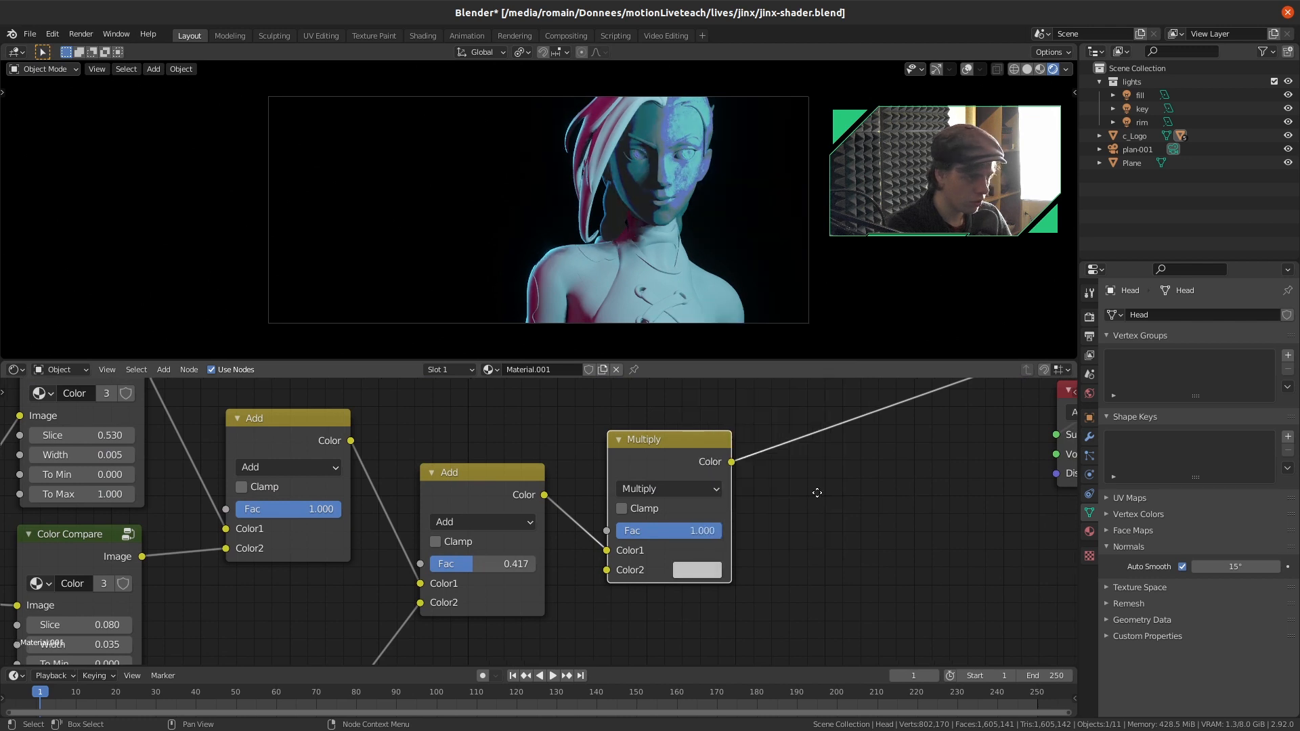
Move the Viewer node closer to the Multiply node and frame the character's face in close-up
middle_drag(972, 454, 718, 499)
drag(839, 399, 659, 504)
middle_drag(549, 553, 677, 586)
scroll(673, 190, up, 3)
shift+middle_drag(675, 178, 595, 154)
scroll(630, 271, up, 3)
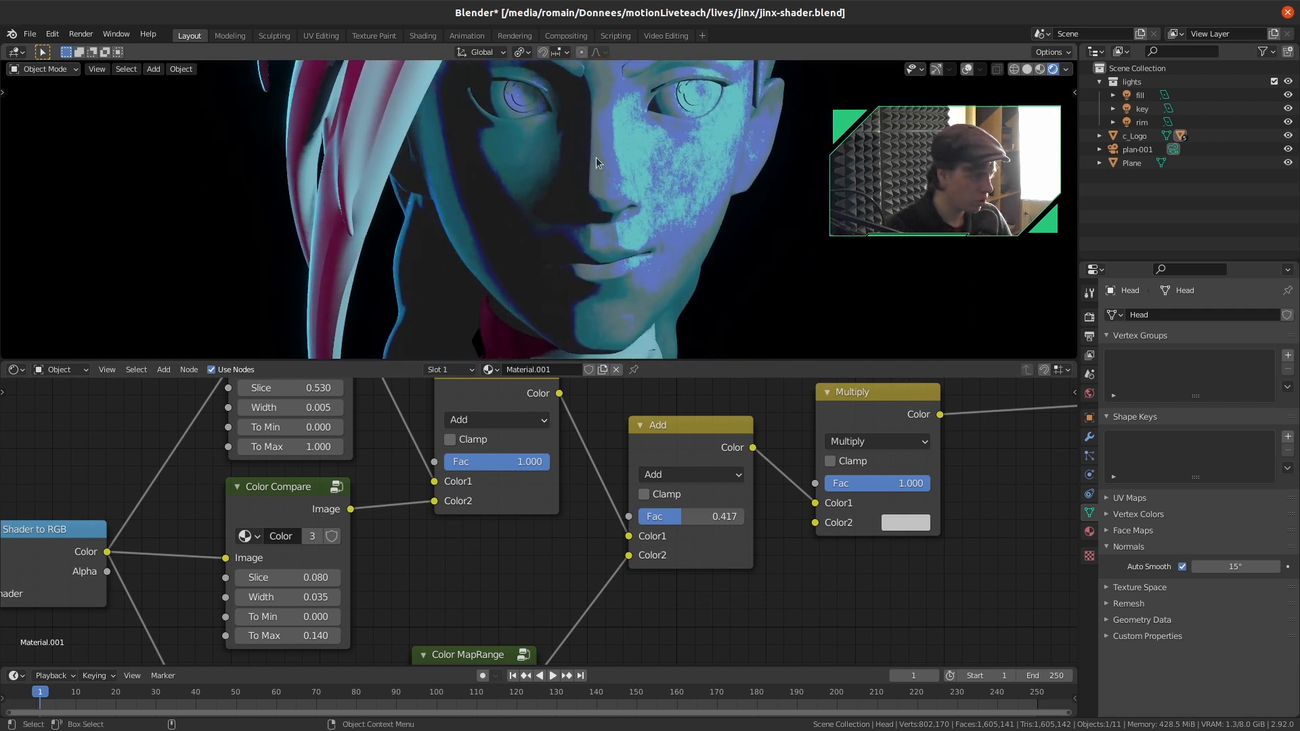
Preview the first and then the second Color Compare's output, and set the second one's To Max to 0.510
scroll(537, 522, down, 3)
middle_drag(525, 549, 611, 570)
scroll(610, 569, up, 1)
ctrl+shift+click(476, 418)
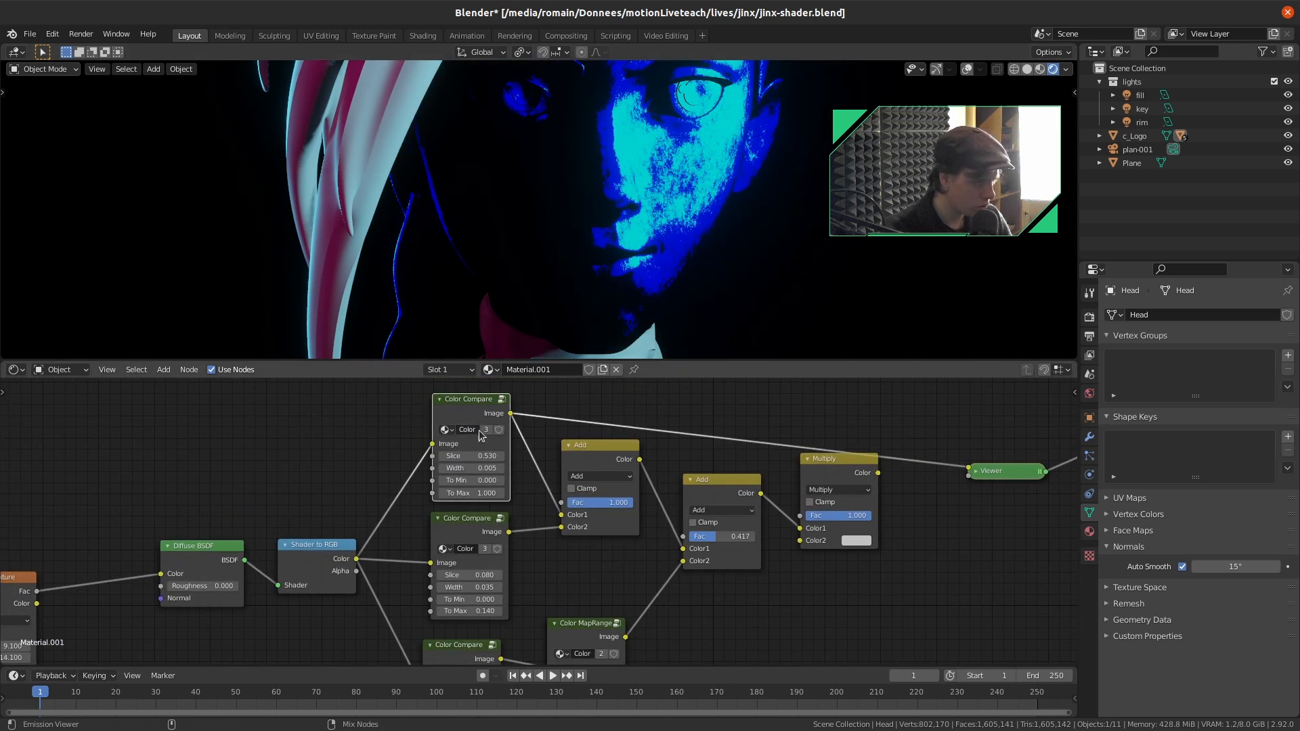
middle_drag(714, 187, 667, 201)
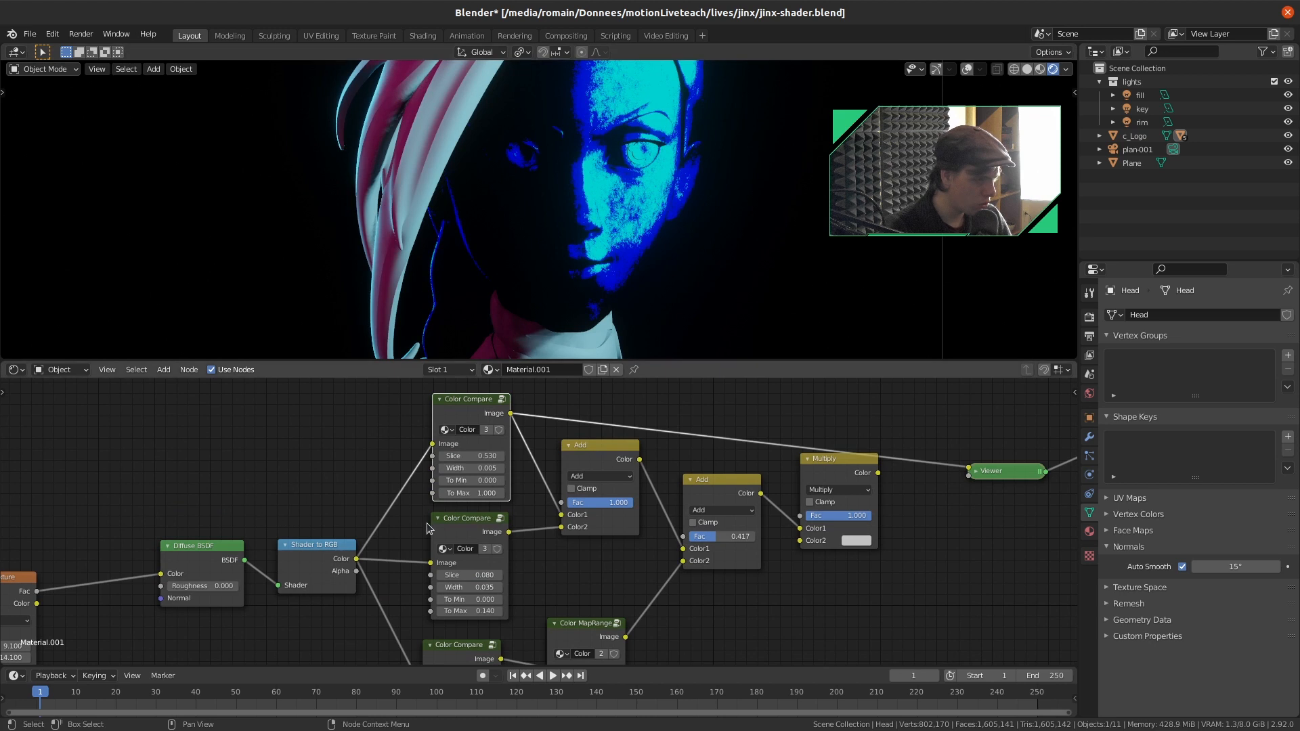
ctrl+shift+click(433, 523)
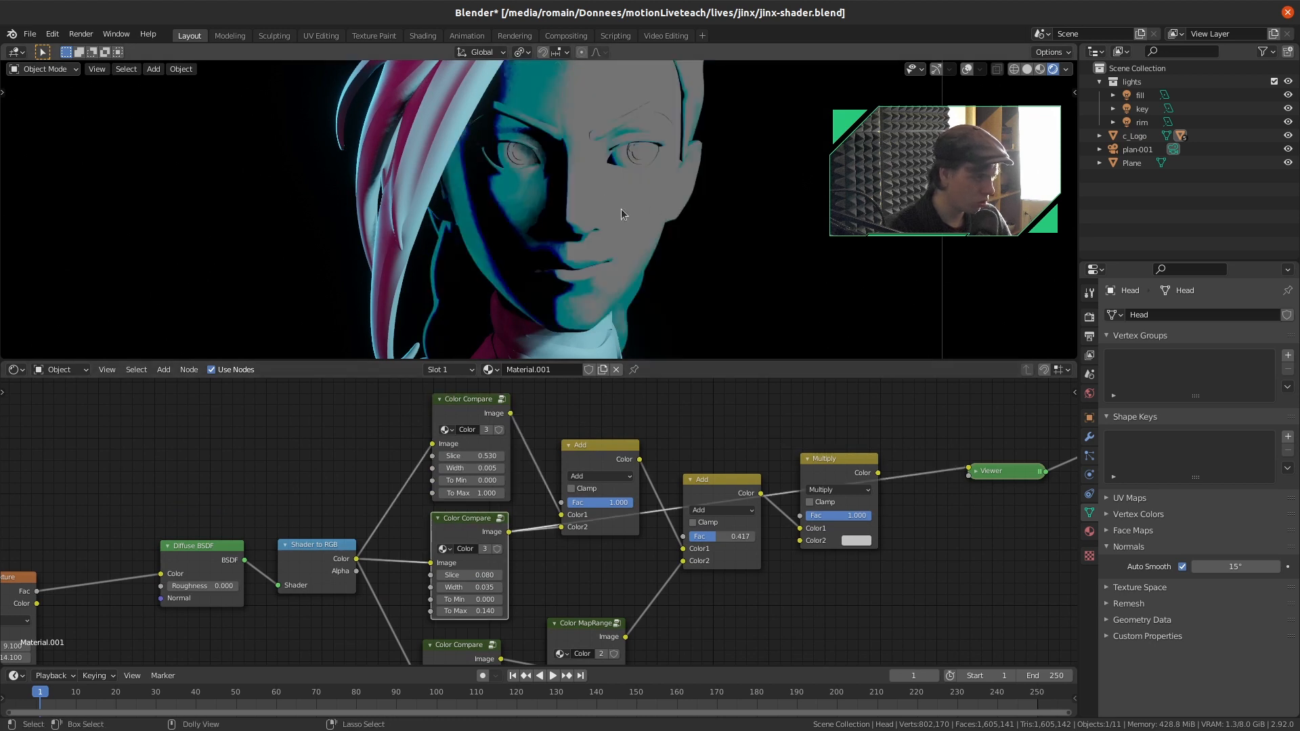
scroll(520, 559, up, 4)
drag(448, 574, 555, 575)
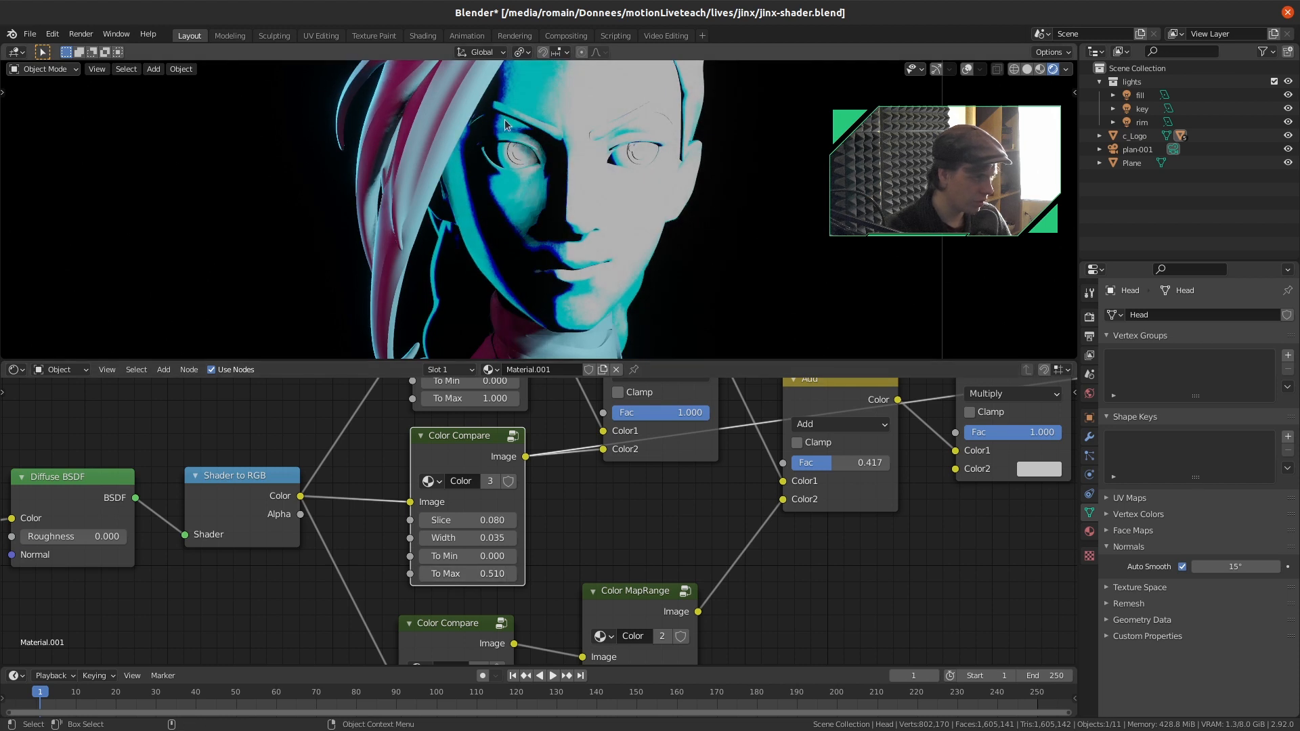
Preview the outputs of the first and third Color Compare nodes on the face
scroll(547, 520, down, 2)
middle_drag(580, 534, 569, 601)
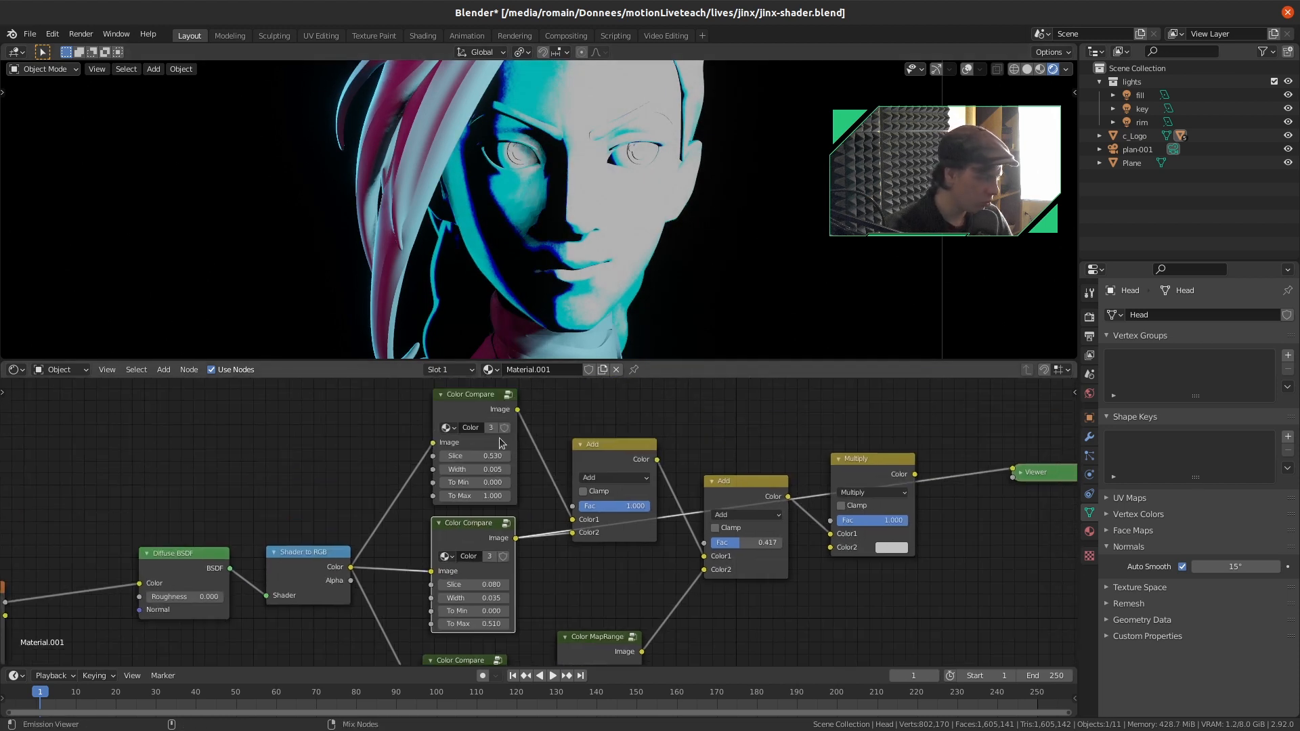
ctrl+shift+click(498, 438)
middle_drag(534, 544, 532, 428)
ctrl+shift+click(481, 548)
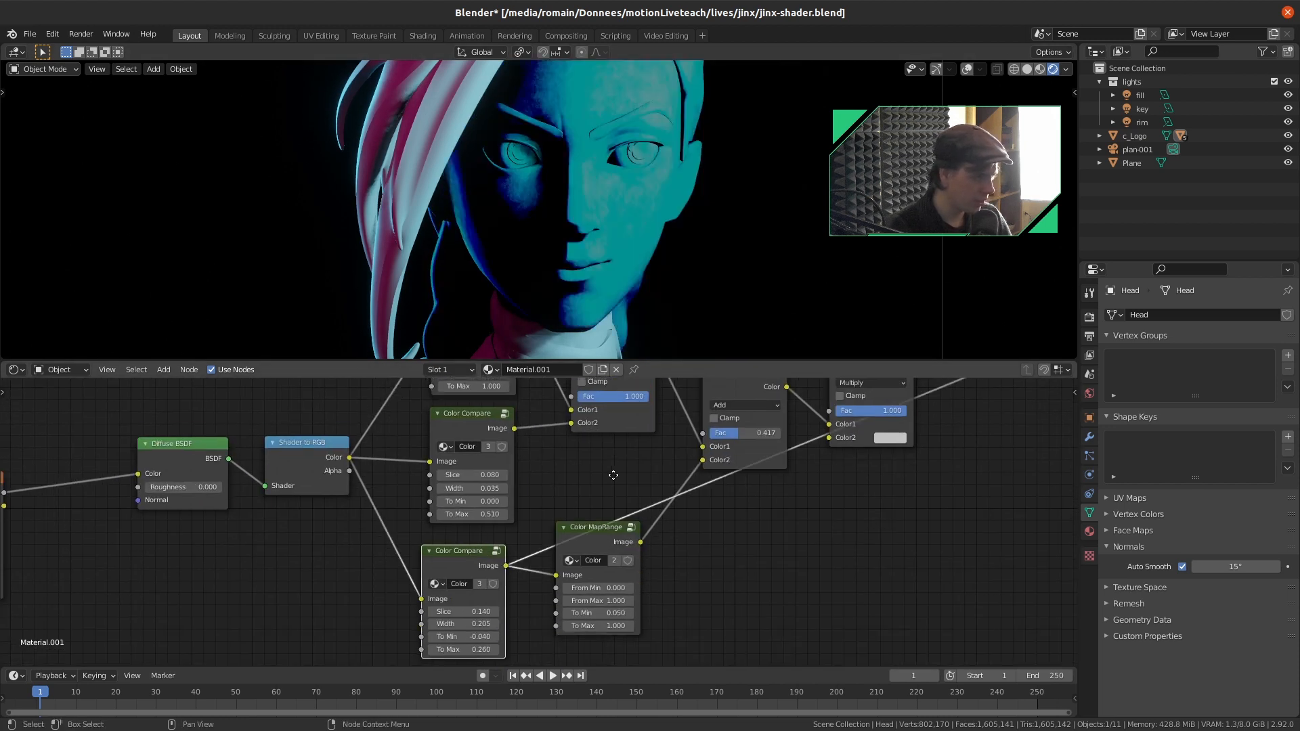
scroll(542, 542, down, 2)
middle_drag(595, 538, 679, 466)
scroll(679, 466, down, 1)
middle_drag(603, 597, 603, 533)
key(shift+a)
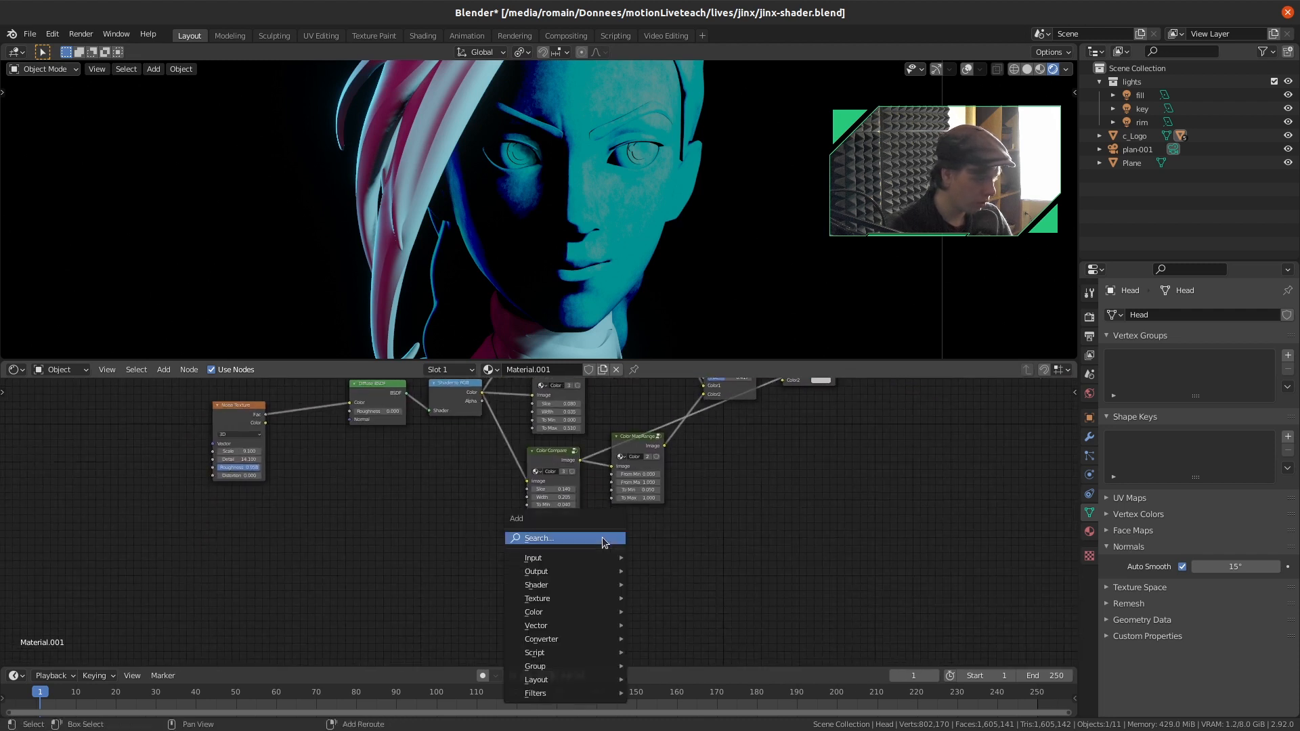
text(map)
key(Down)
key(Down)
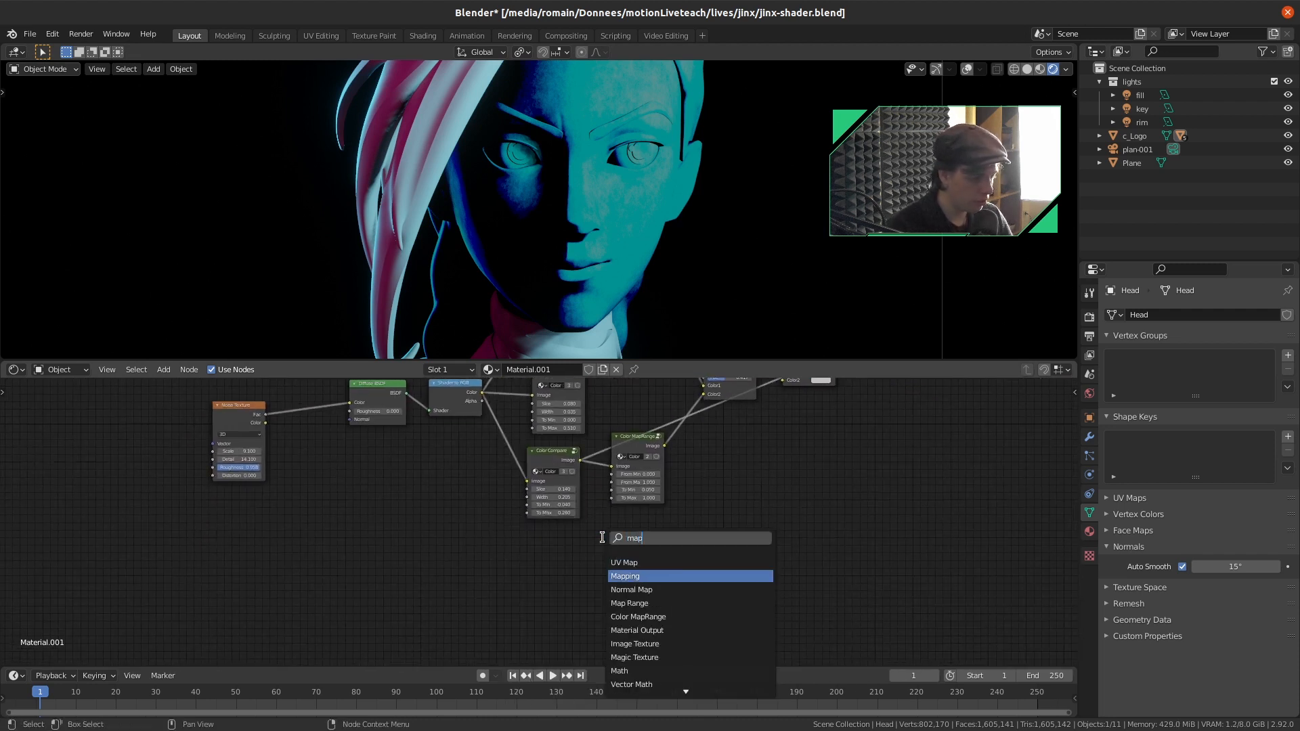
key(Return)
right_click(600, 543)
Add a ColorRamp node below the Color Compare groups, feed it the Shader to RGB color, and preview its output
key(shift+a)
click(599, 544)
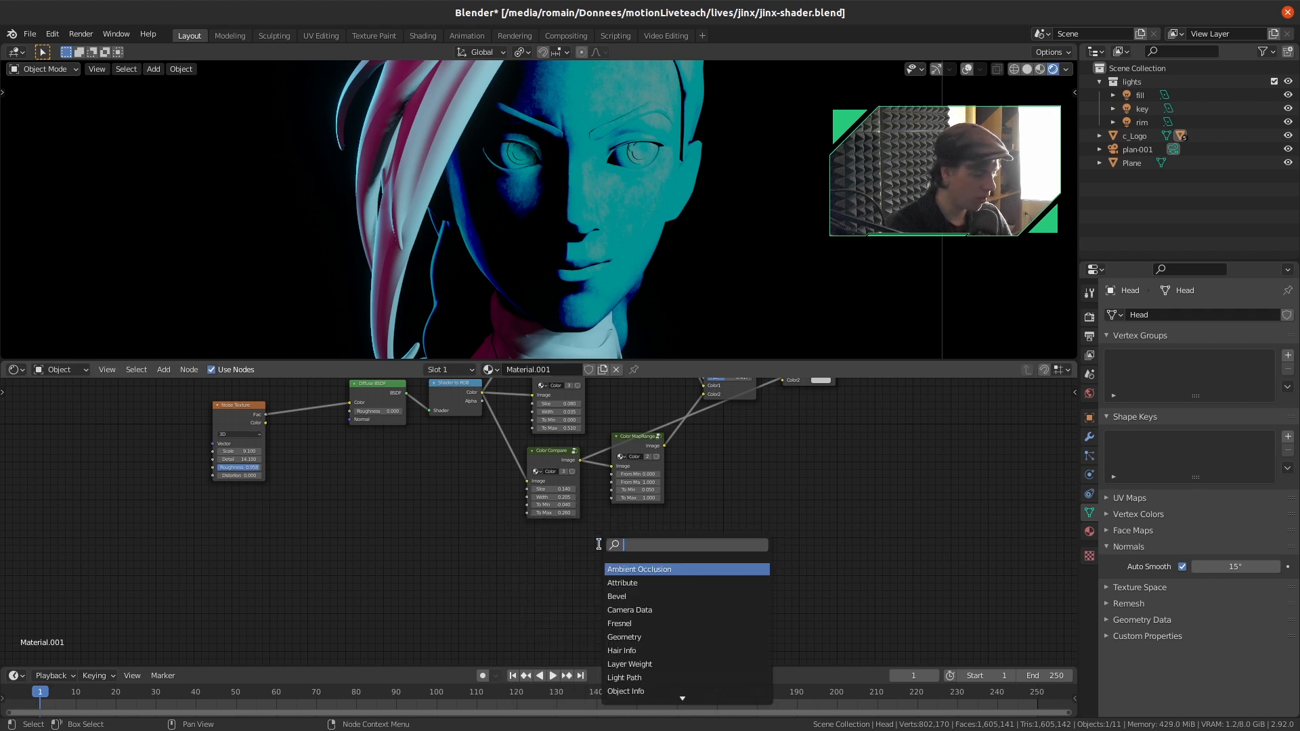
text(ramp)
key(Return)
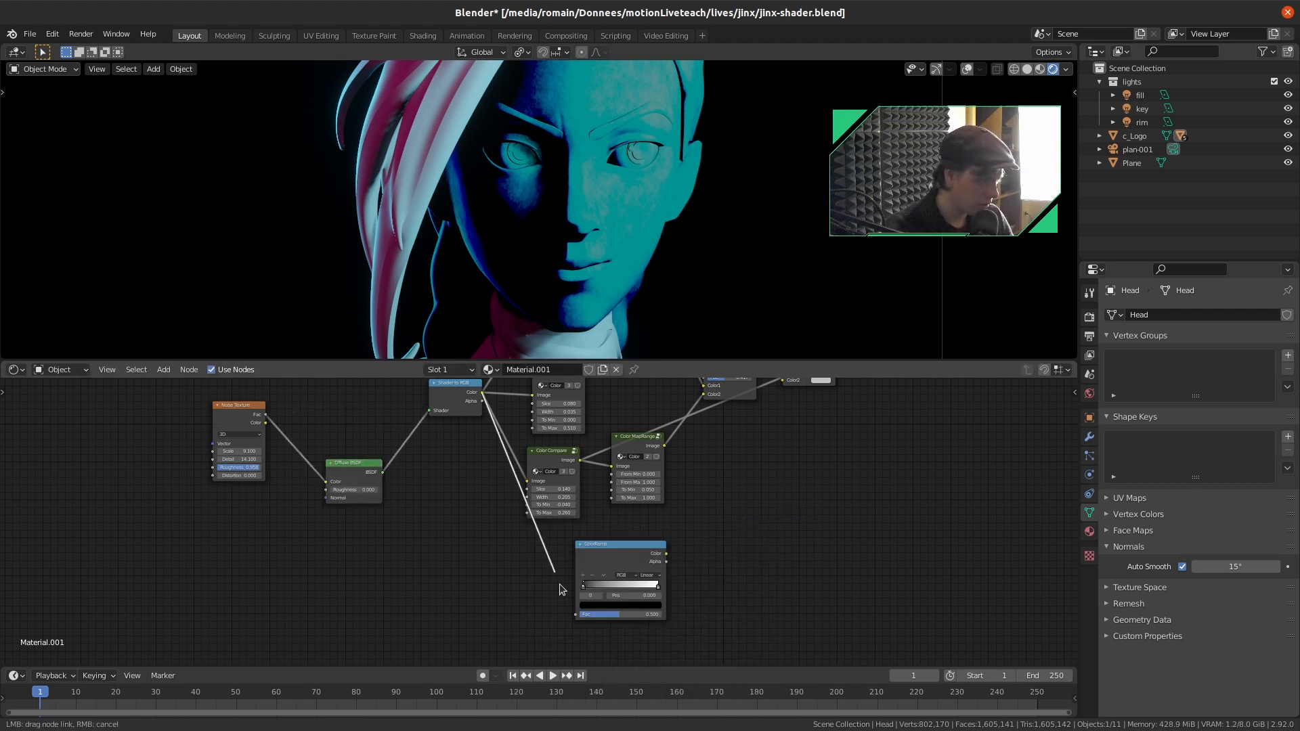
ctrl+shift+click(617, 550)
drag(476, 402, 506, 443)
drag(568, 611, 656, 634)
Set the ColorRamp's interpolation to Constant and bring its stops closer together, with the white stop at 0.500
scroll(575, 615, up, 3)
drag(736, 638, 636, 623)
click(677, 625)
click(673, 607)
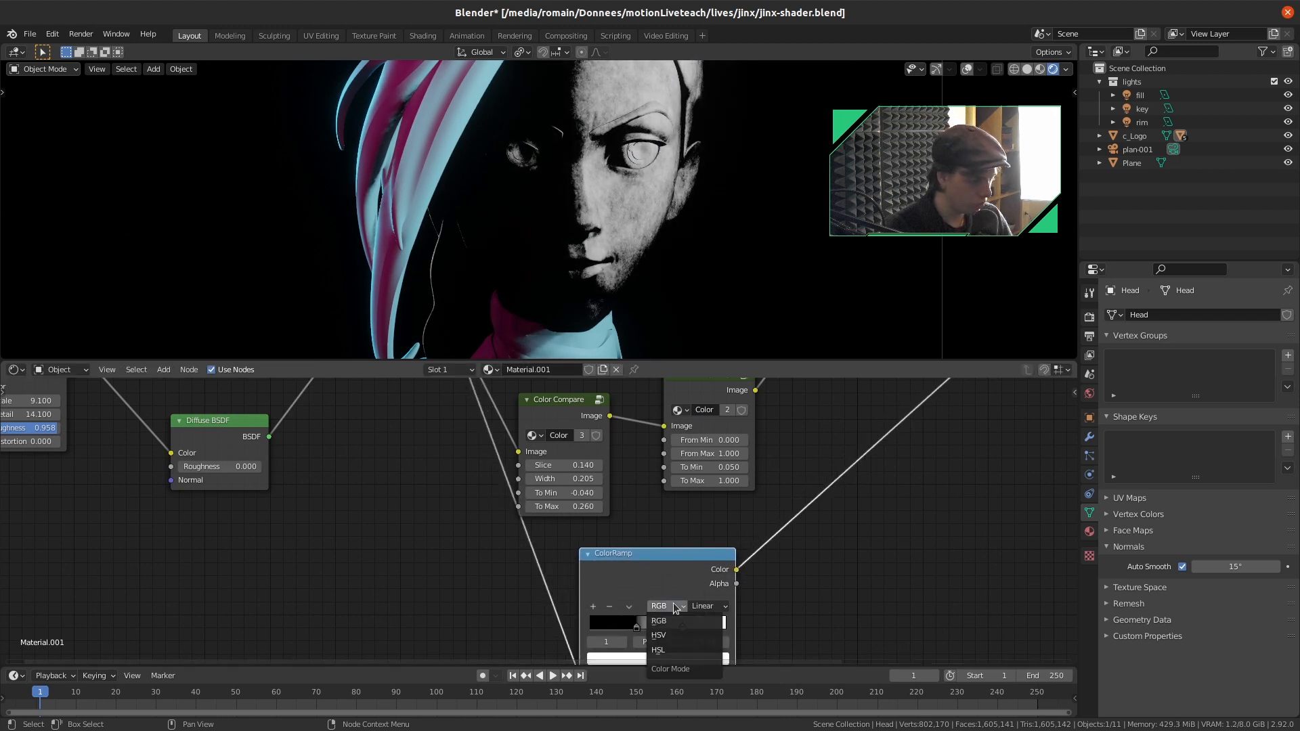
click(712, 607)
click(737, 678)
middle_drag(771, 626, 792, 569)
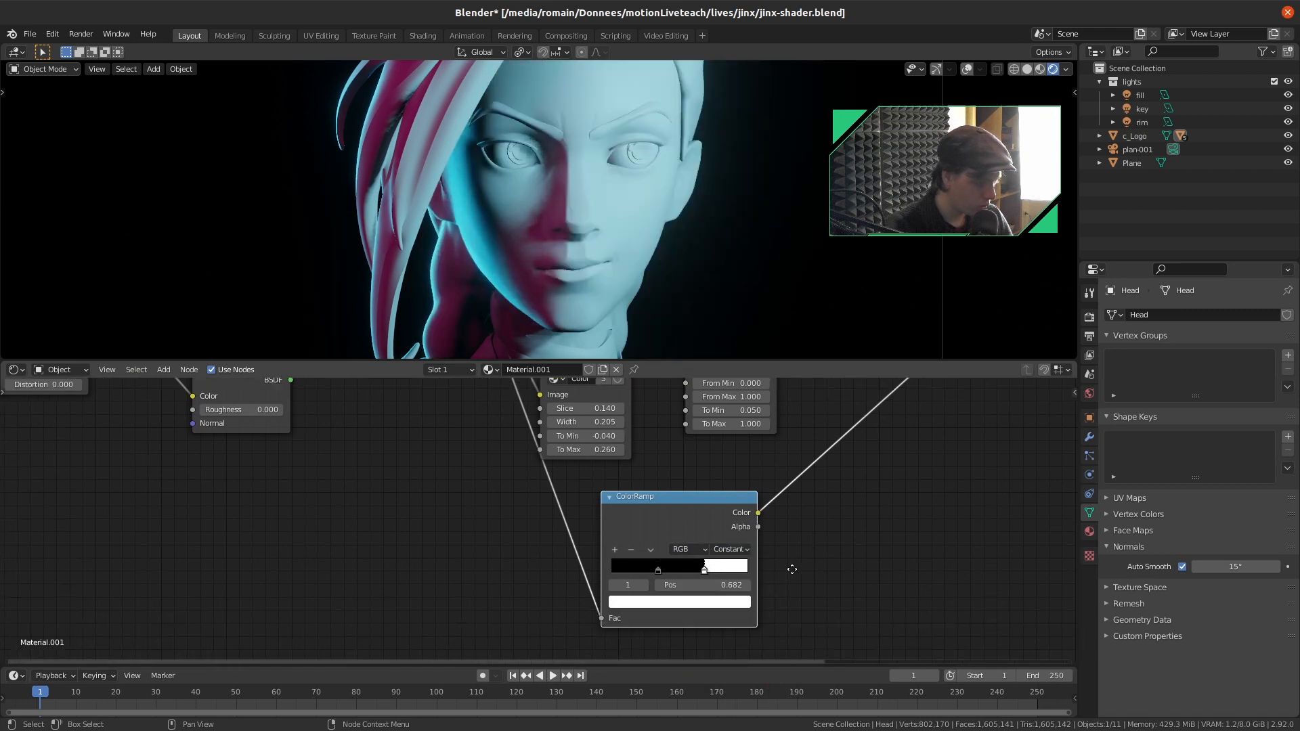
mouse_move(657, 572)
mouse_down()
mouse_move(701, 571)
mouse_move(672, 573)
mouse_up()
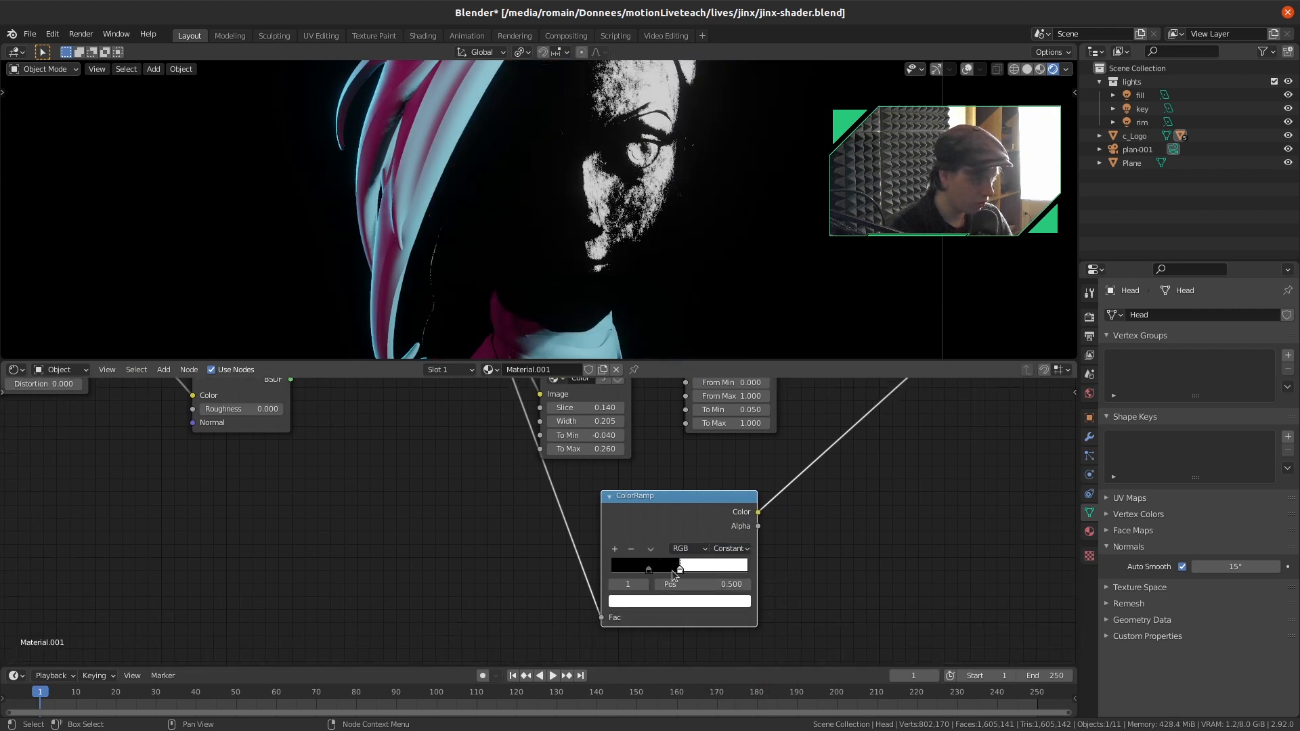
Give the ColorRamp black, grey and white bands by adding a grey stop at 0.170, value 0.231, and darkening the first stop to black
click(656, 602)
click(725, 458)
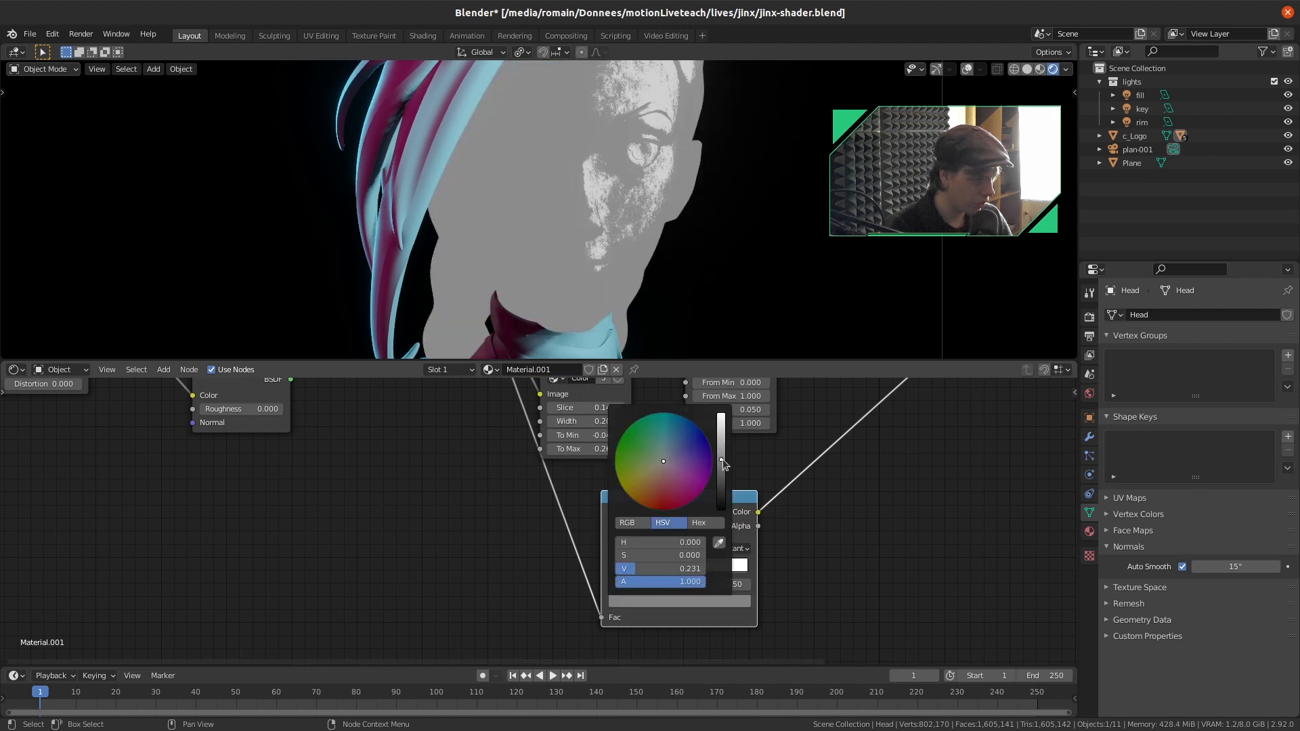
click(614, 550)
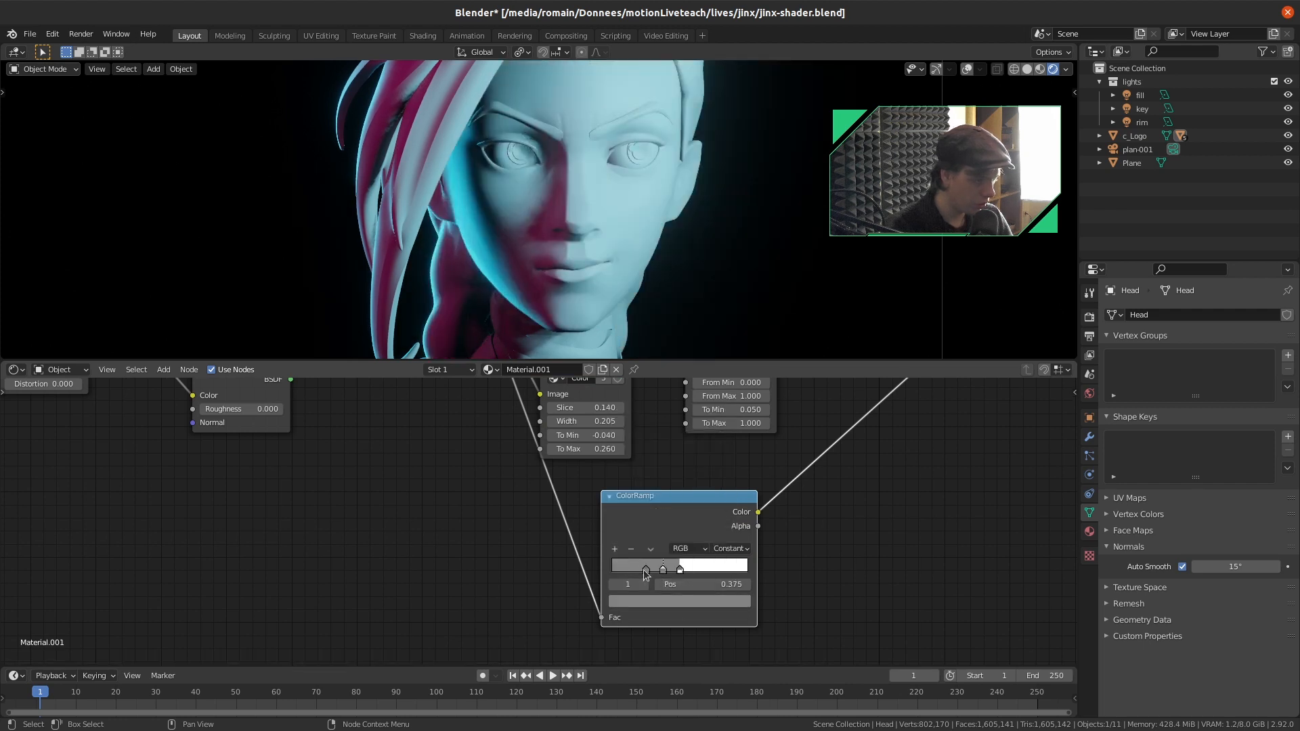
drag(646, 570, 627, 570)
click(635, 605)
drag(722, 478, 721, 506)
drag(663, 570, 634, 567)
Compare the Multiply node's result with the ColorRamp's output on the face, ending on the ColorRamp preview
scroll(793, 493, down, 3)
middle_drag(792, 494, 751, 579)
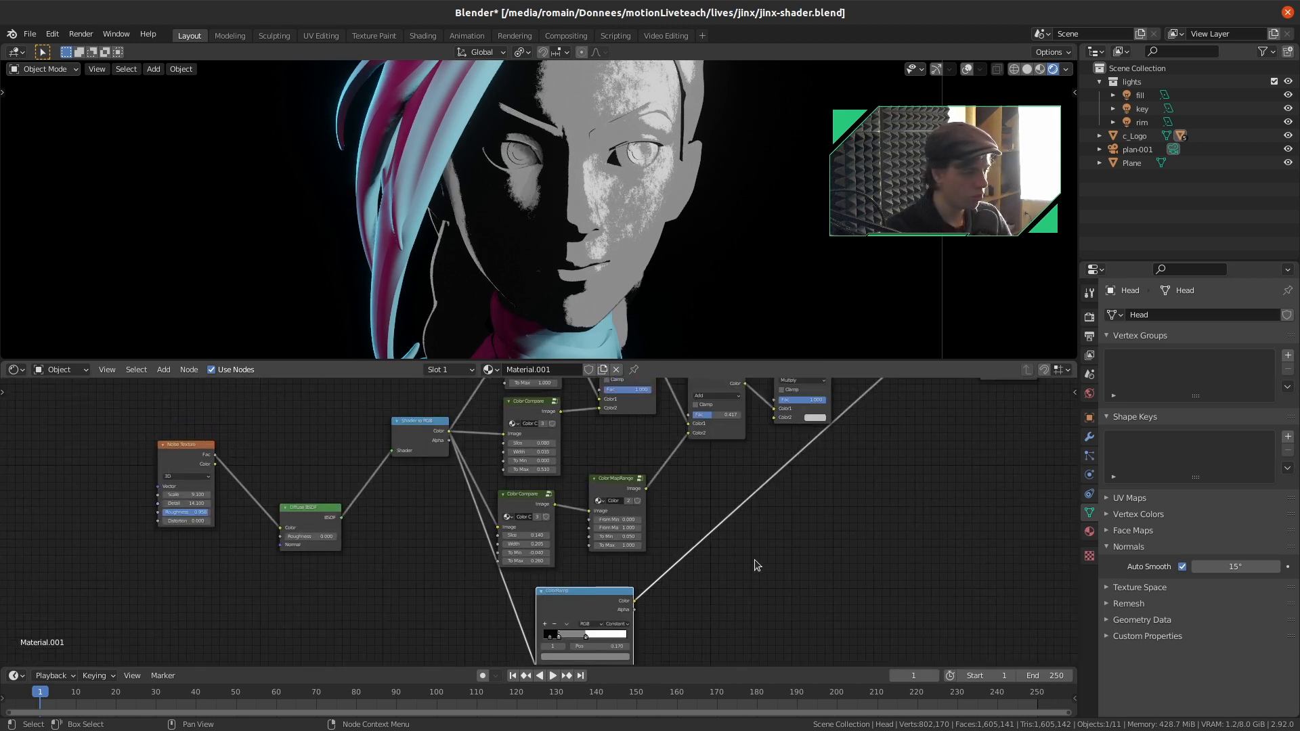
middle_drag(752, 552, 771, 503)
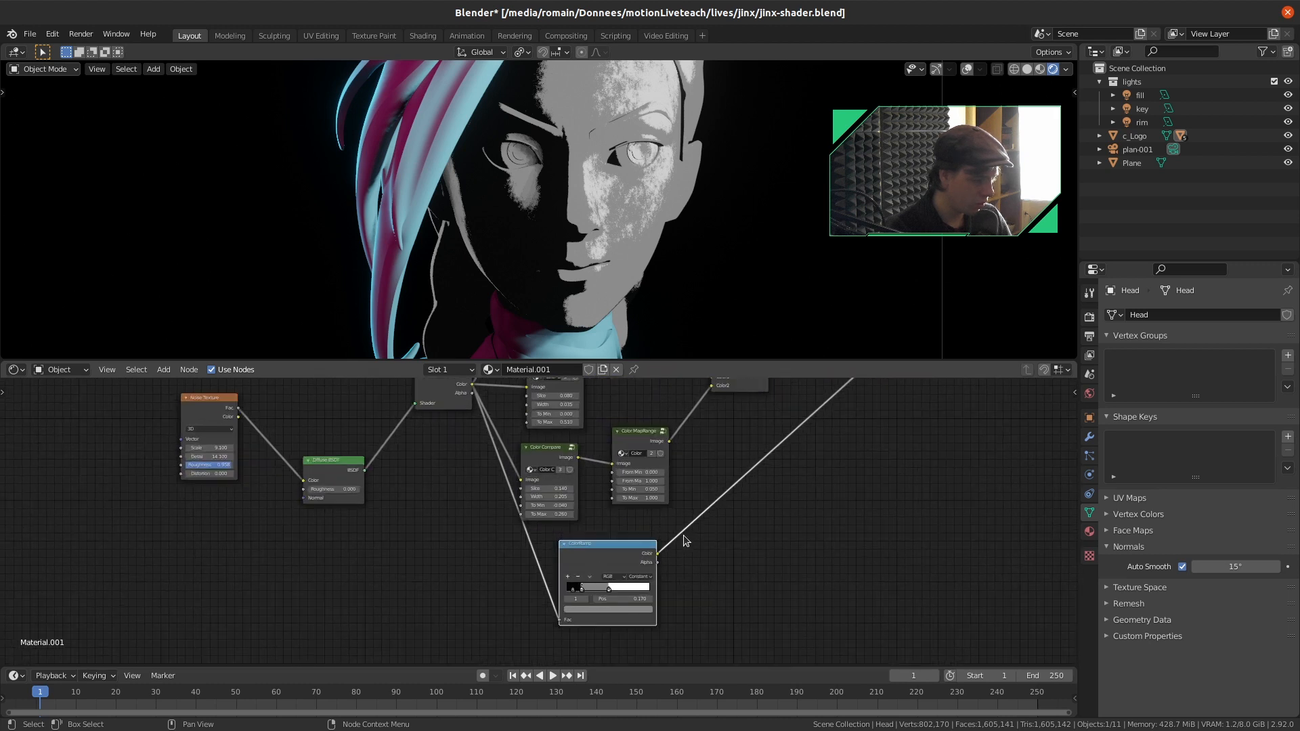
scroll(684, 535, up, 2)
middle_drag(635, 552, 595, 544)
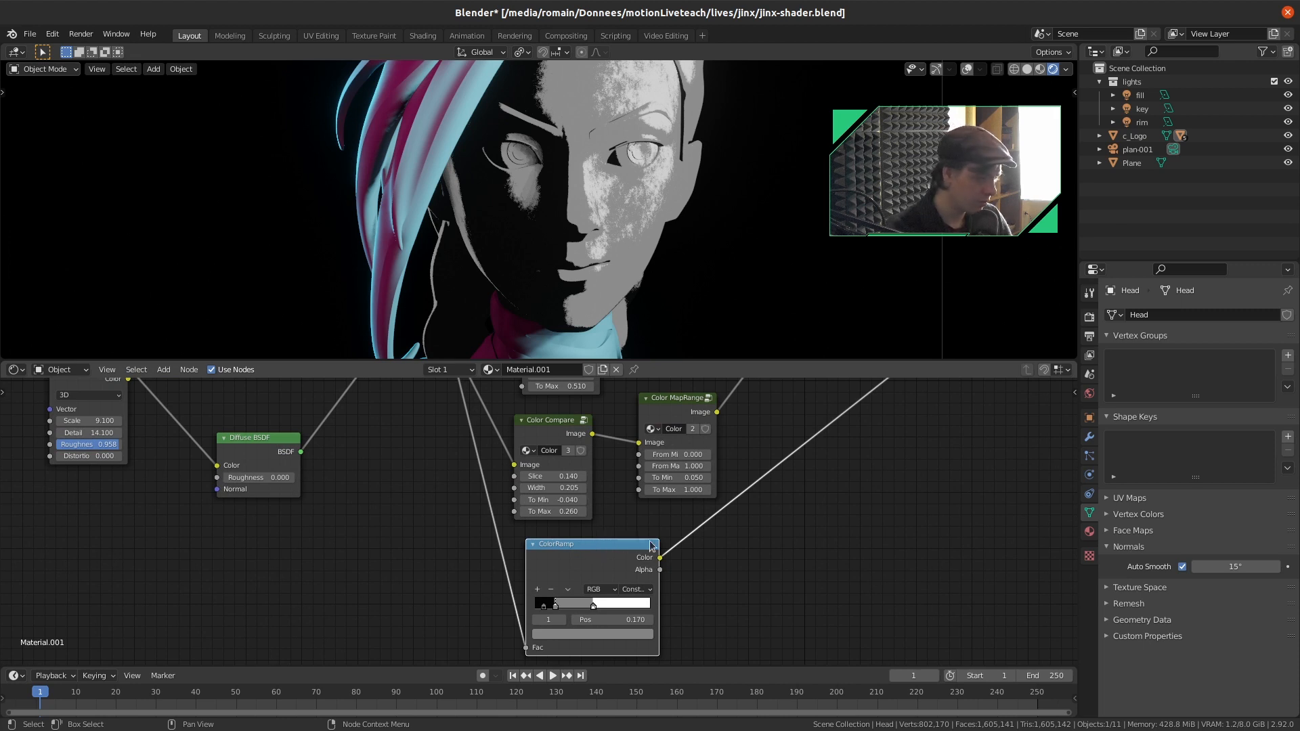
scroll(706, 538, down, 3)
middle_drag(705, 538, 647, 612)
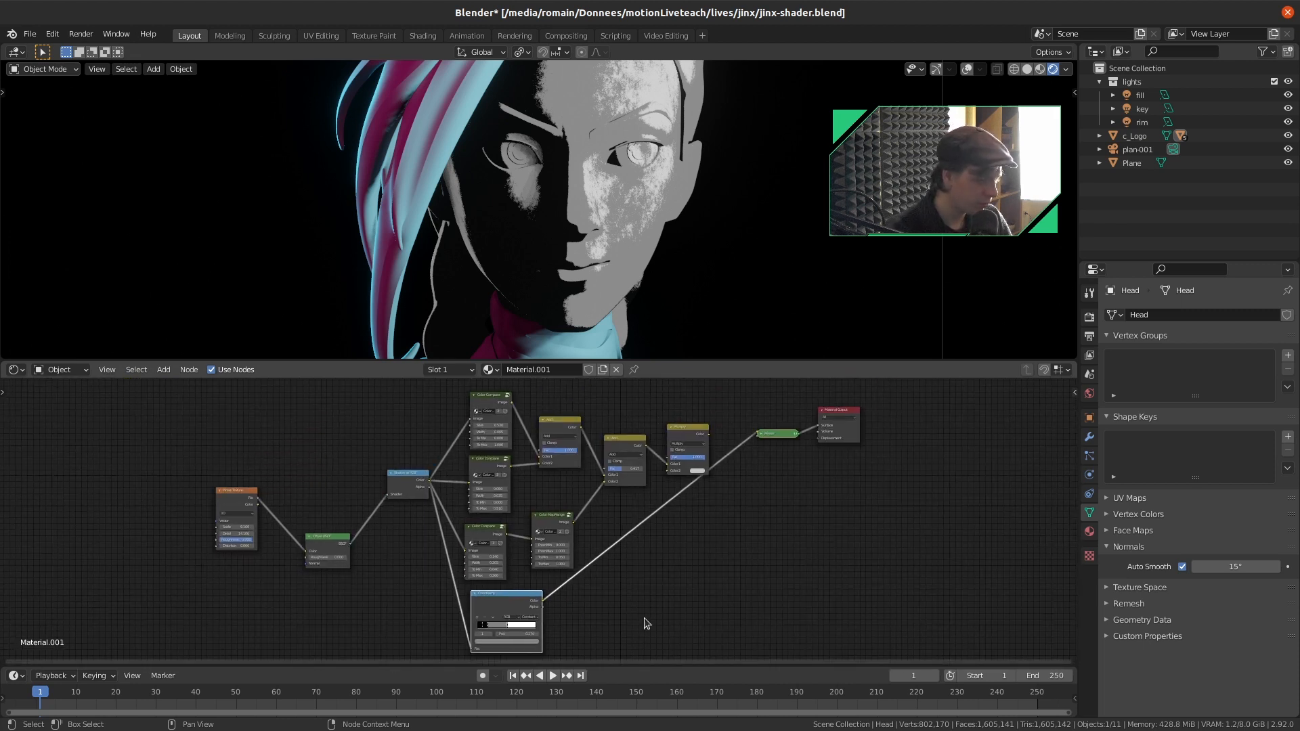
ctrl+shift+click(685, 445)
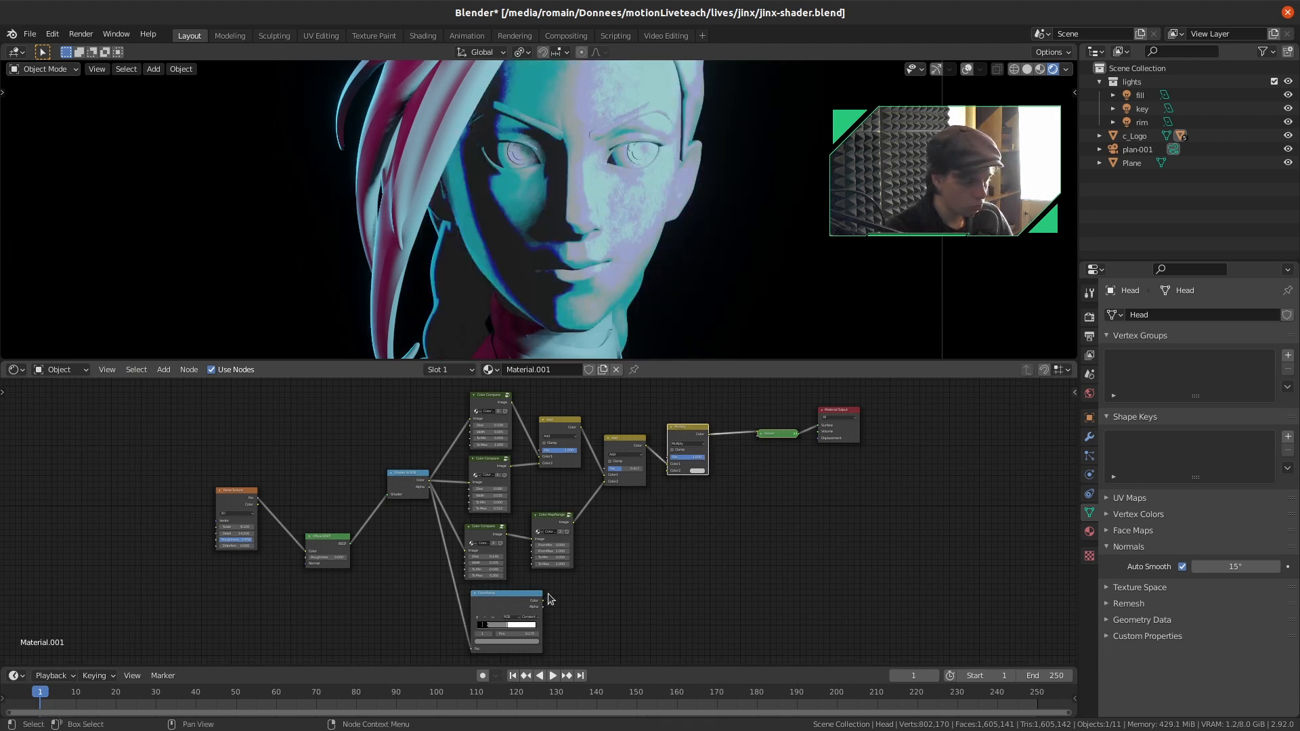
ctrl+shift+click(520, 605)
Delete all the Color Compare, Color MapRange, Add and Multiply nodes, keeping only the ColorRamp chain
click(542, 523)
key(Tab)
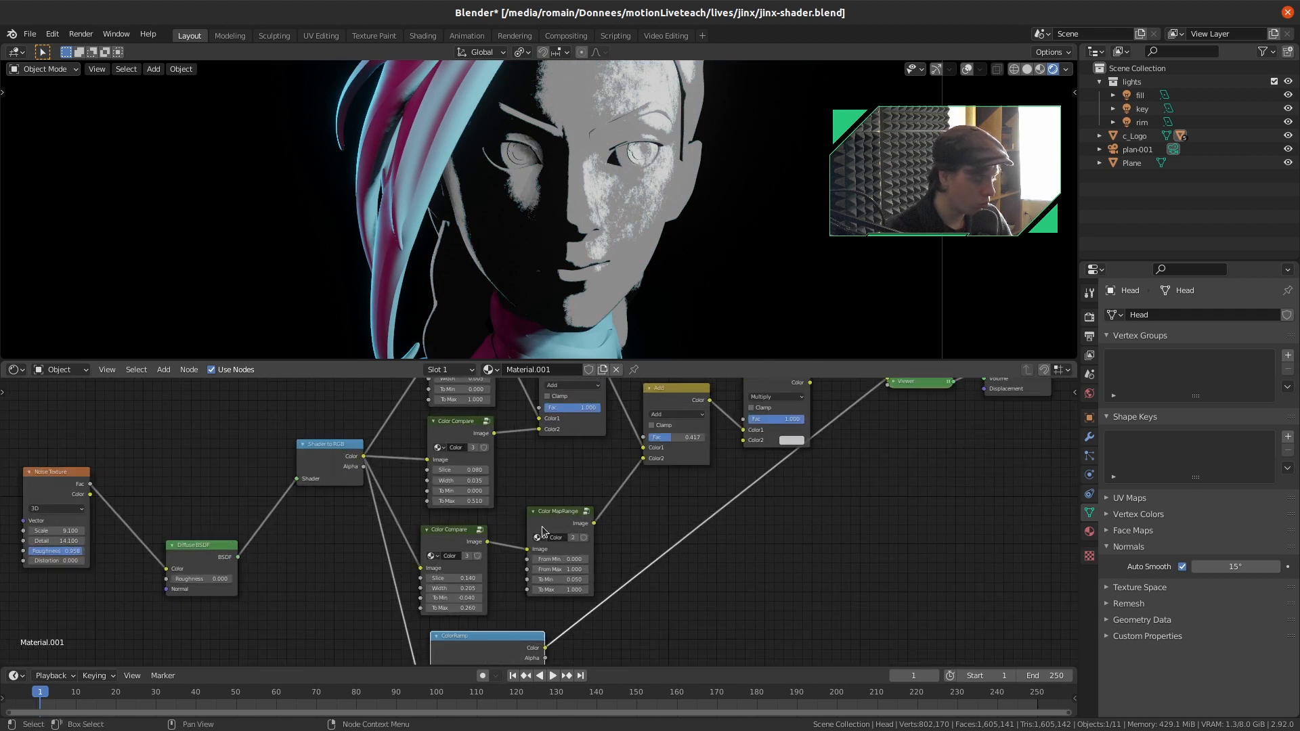
key(Tab)
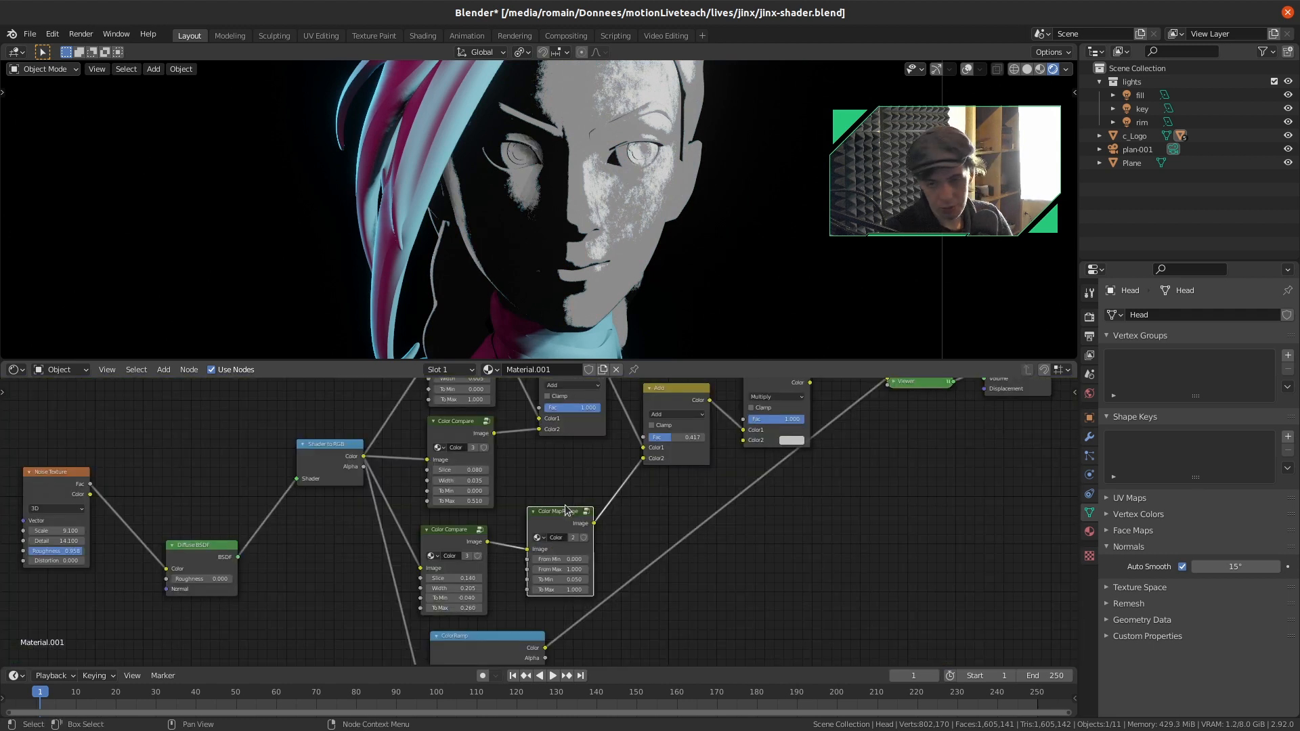
key(Home)
drag(453, 403, 682, 554)
key(Delete)
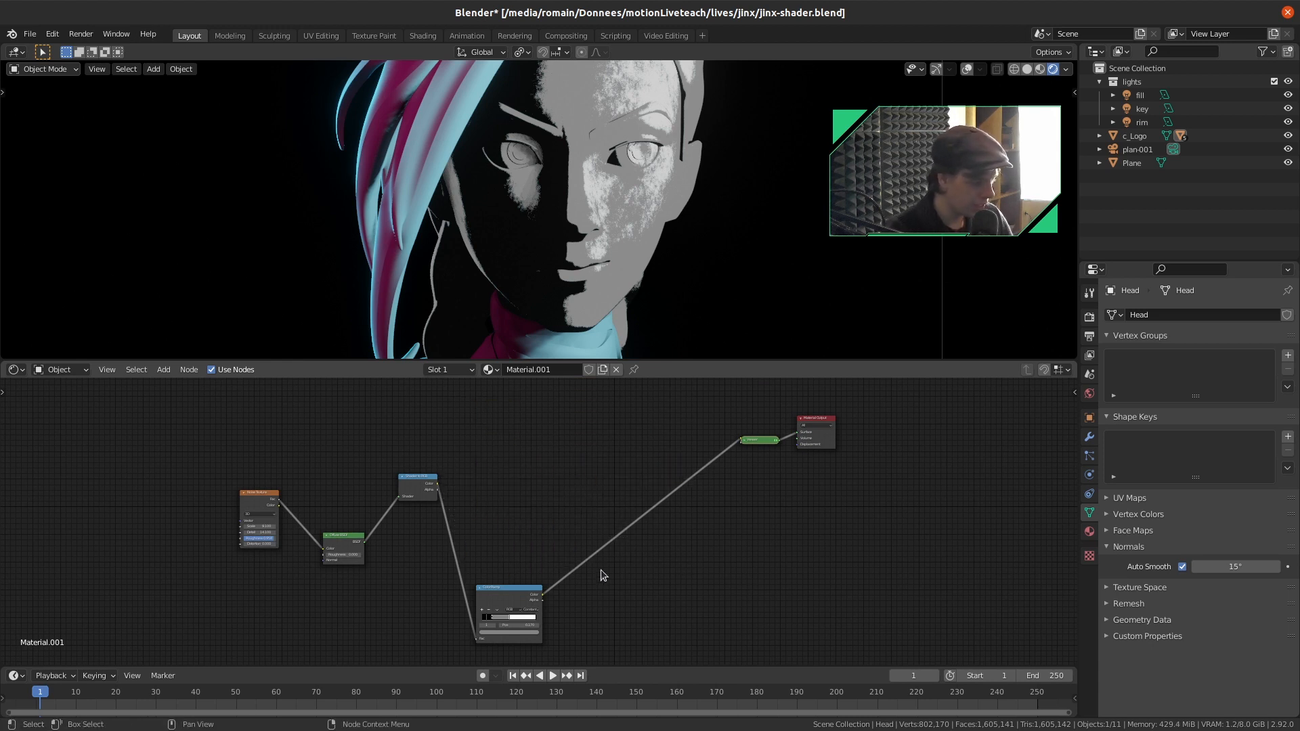
Line up the ColorRamp, Shader to RGB and Noise Texture nodes with the Diffuse BSDF in a compact row
drag(519, 596, 512, 520)
drag(418, 487, 414, 549)
scroll(389, 536, up, 6)
middle_drag(376, 504, 445, 469)
drag(161, 464, 187, 489)
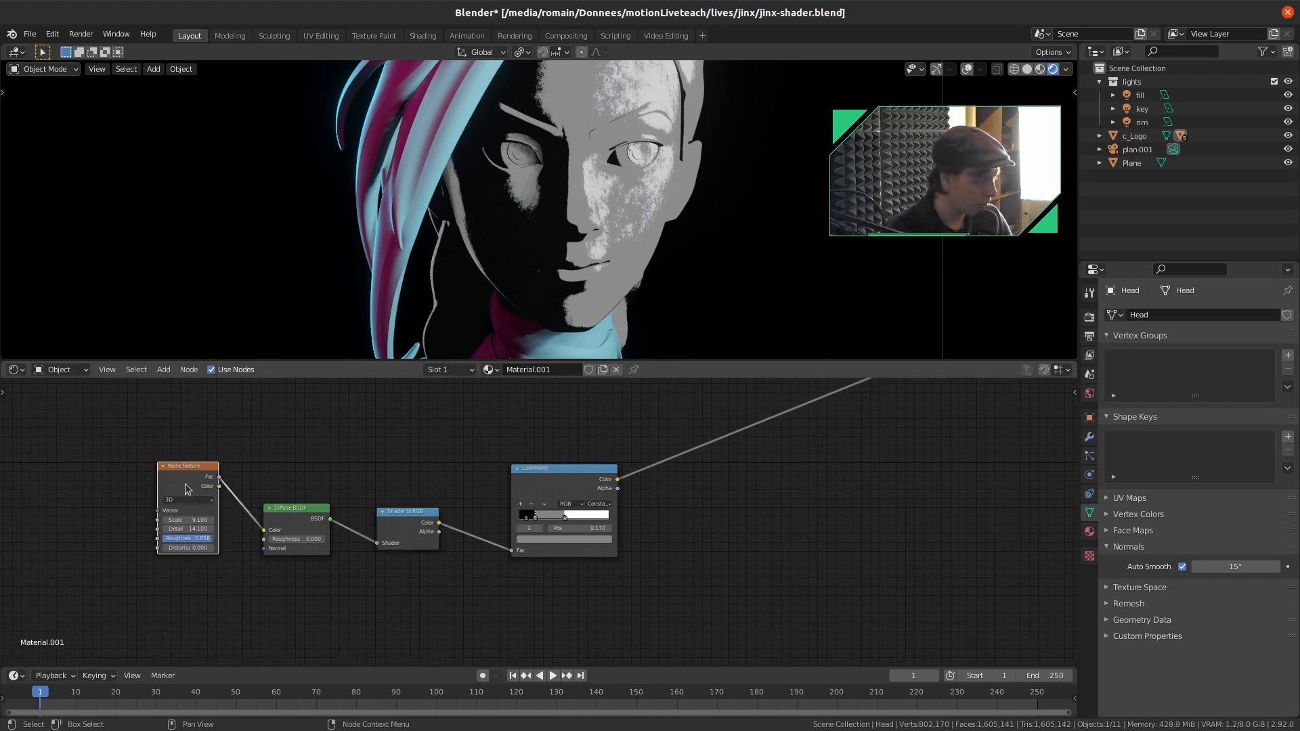
scroll(443, 560, up, 3)
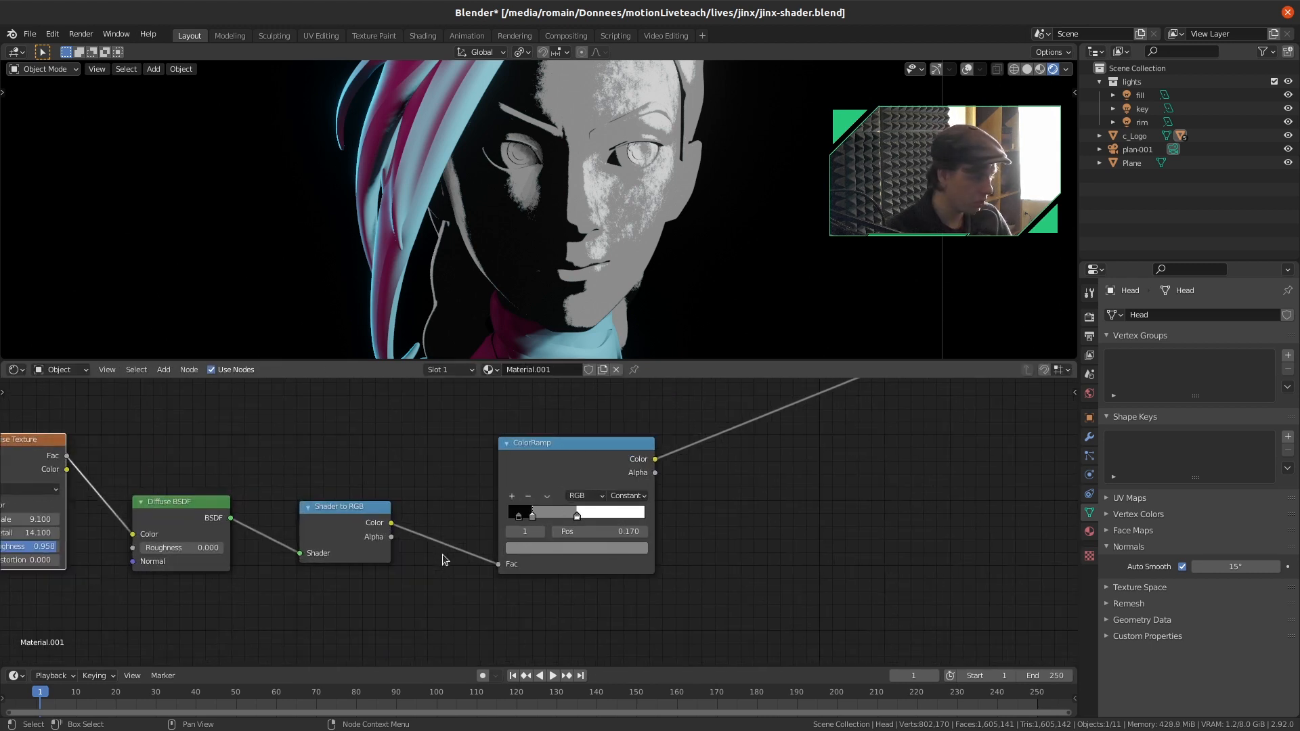
Adjust the ColorRamp's white stop to about 0.459 and its grey stop to 0.239, and move ColorRamp and Shader to RGB closer in
mouse_move(577, 516)
mouse_down()
mouse_move(628, 514)
mouse_move(571, 514)
mouse_up()
drag(563, 447, 534, 417)
drag(361, 507, 339, 506)
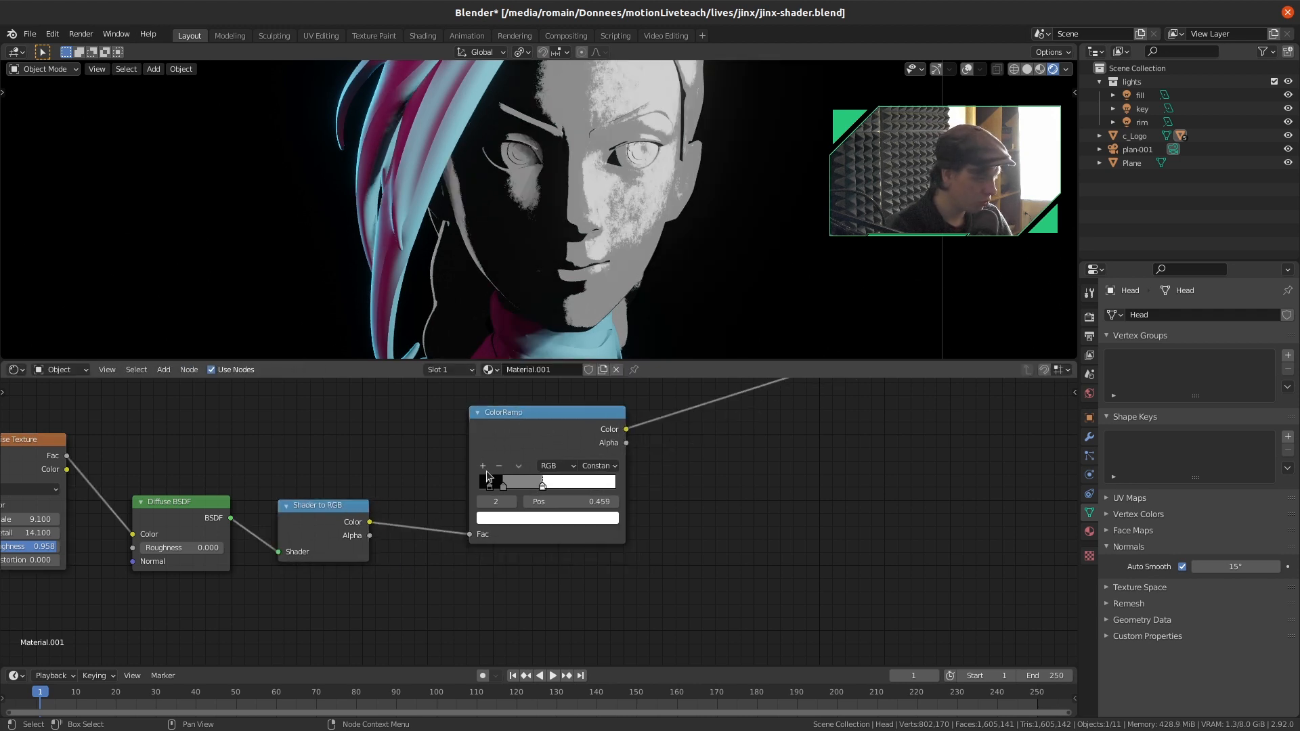
mouse_move(541, 486)
mouse_down()
mouse_move(556, 485)
mouse_move(486, 486)
mouse_move(566, 485)
mouse_move(546, 487)
mouse_up()
click(513, 487)
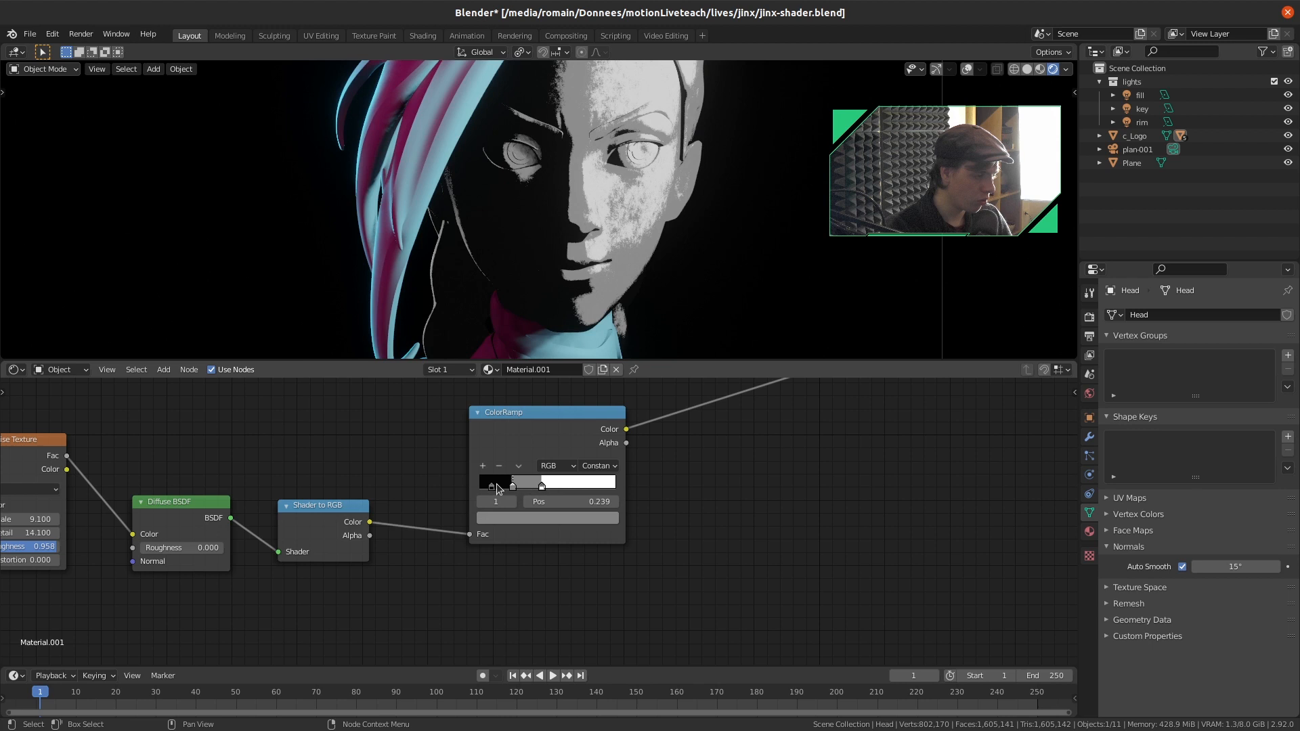
Add a stop near the ColorRamp's dark end, recolour the 0.105 stop dark grey and shift the mid-grey stop to 0.261
click(483, 466)
drag(501, 488, 478, 489)
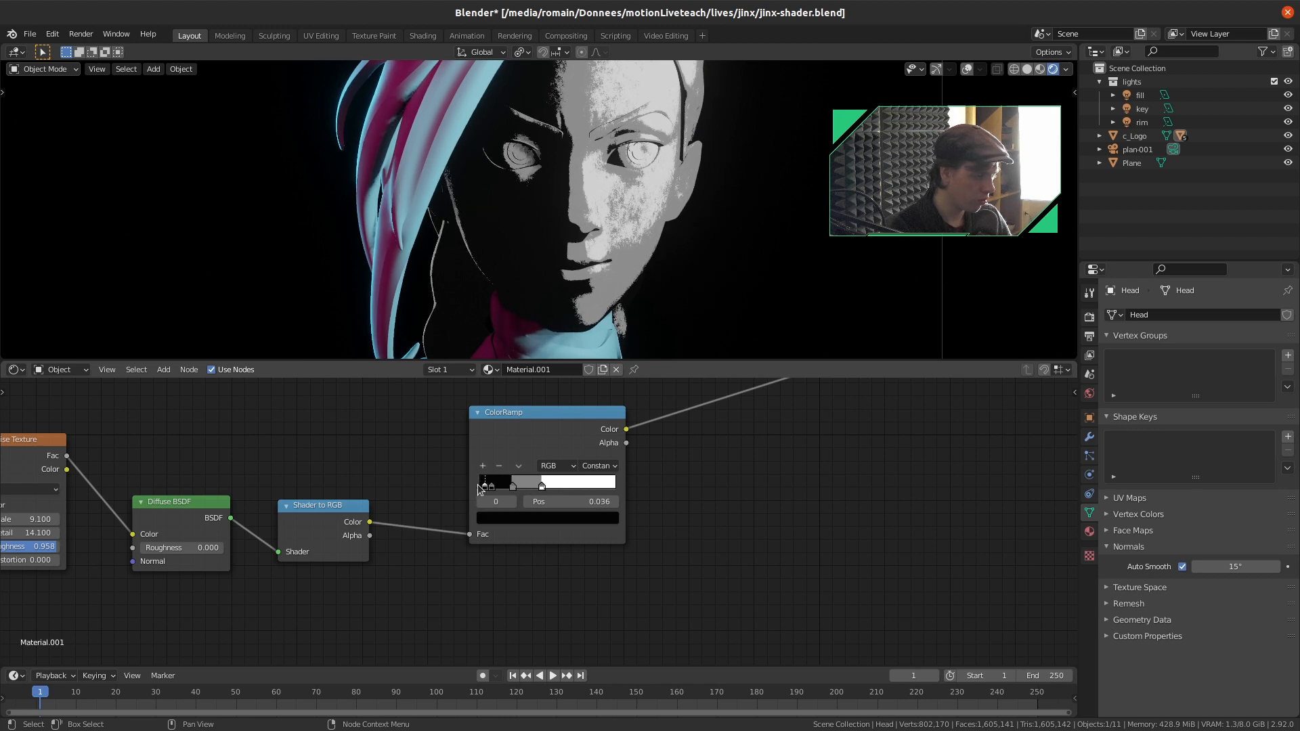
click(512, 517)
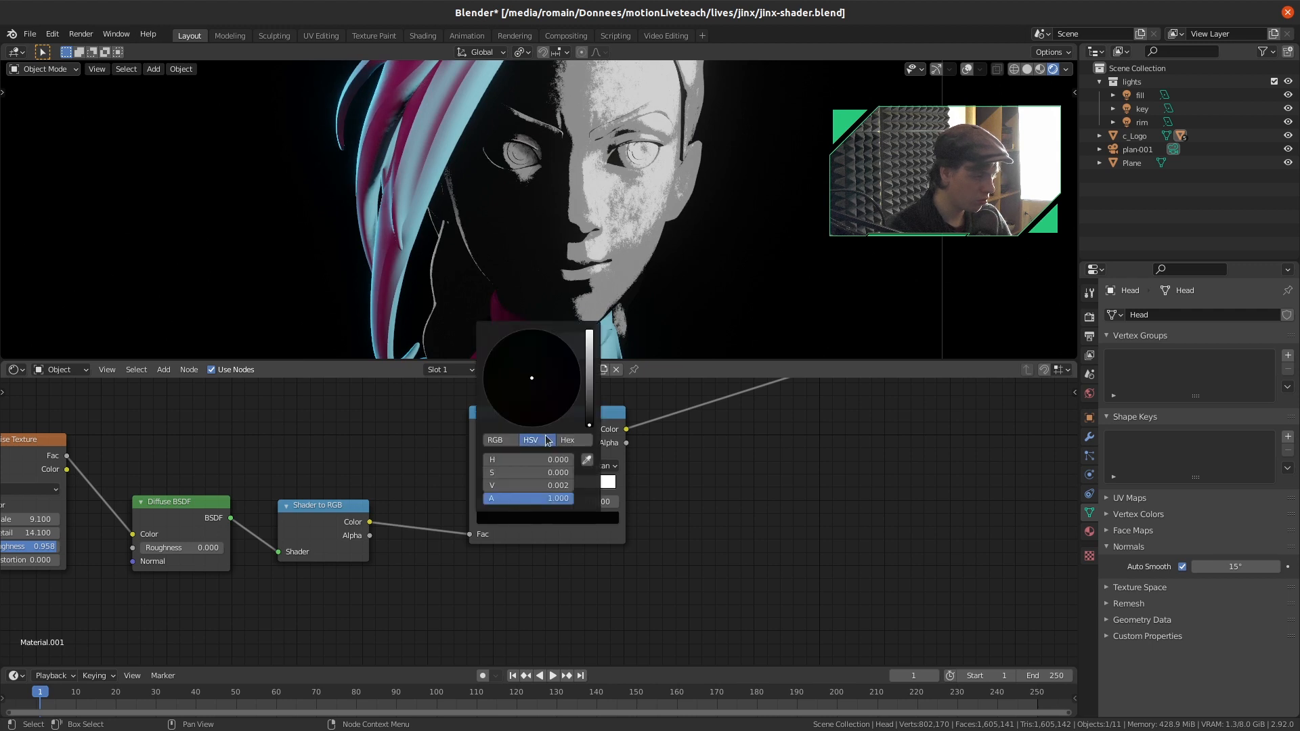
drag(586, 411, 589, 400)
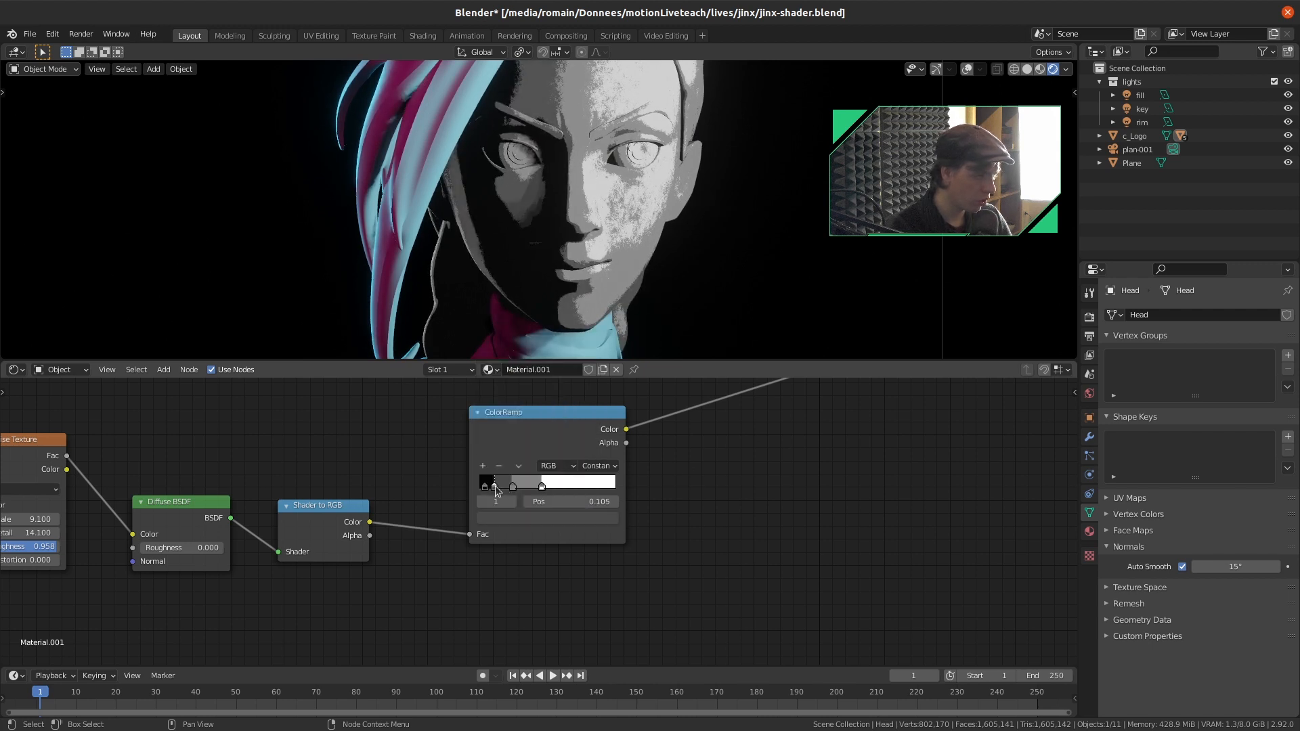
drag(512, 487, 515, 486)
Select the ColorRamp's first black stop, place it at 0.005 and lighten its colour to a value of 0.013
drag(488, 490, 473, 491)
click(469, 489)
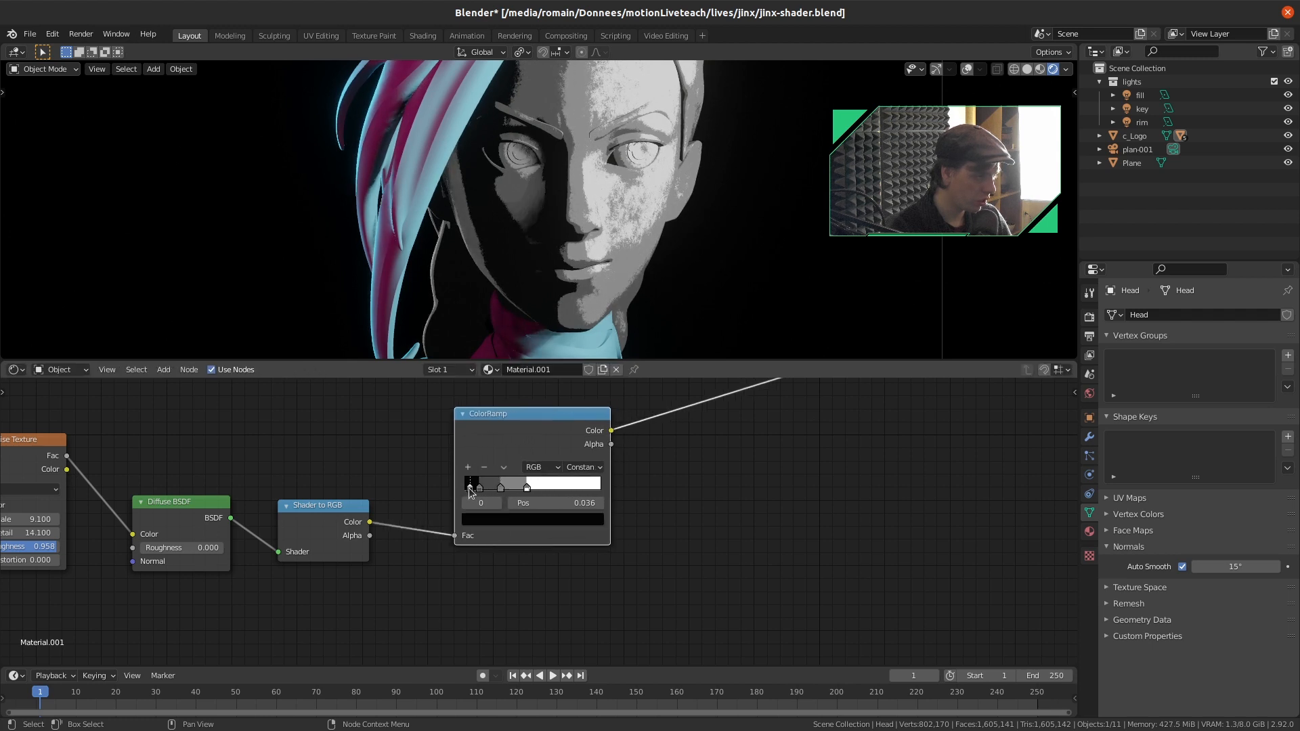
click(478, 520)
mouse_move(573, 428)
mouse_down()
mouse_move(574, 342)
mouse_move(573, 413)
mouse_up()
Bring the Viewer and Material Output nodes down beside the ColorRamp to make the chain compact
scroll(821, 525, down, 10)
mouse_move(694, 541)
middle_down()
mouse_move(636, 556)
mouse_move(685, 549)
middle_up()
scroll(678, 535, up, 5)
click(681, 547)
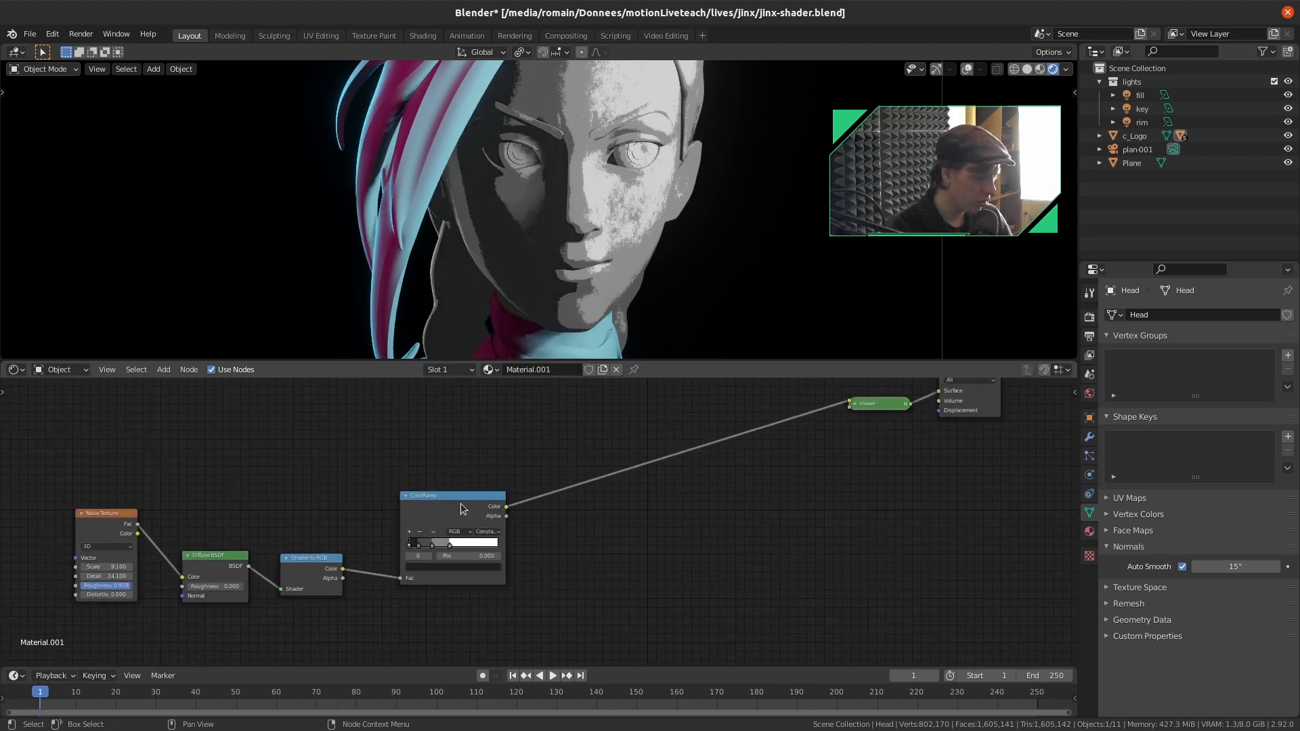
drag(462, 510, 449, 521)
drag(895, 405, 740, 528)
drag(978, 409, 843, 559)
shift+drag(723, 528, 573, 526)
click(590, 572)
Move the ColorRamp's white stop to 0.450 and add a second white stop just after it
scroll(527, 536, up, 6)
middle_drag(521, 541, 606, 447)
scroll(607, 447, up, 6)
middle_drag(657, 572, 735, 559)
click(450, 492)
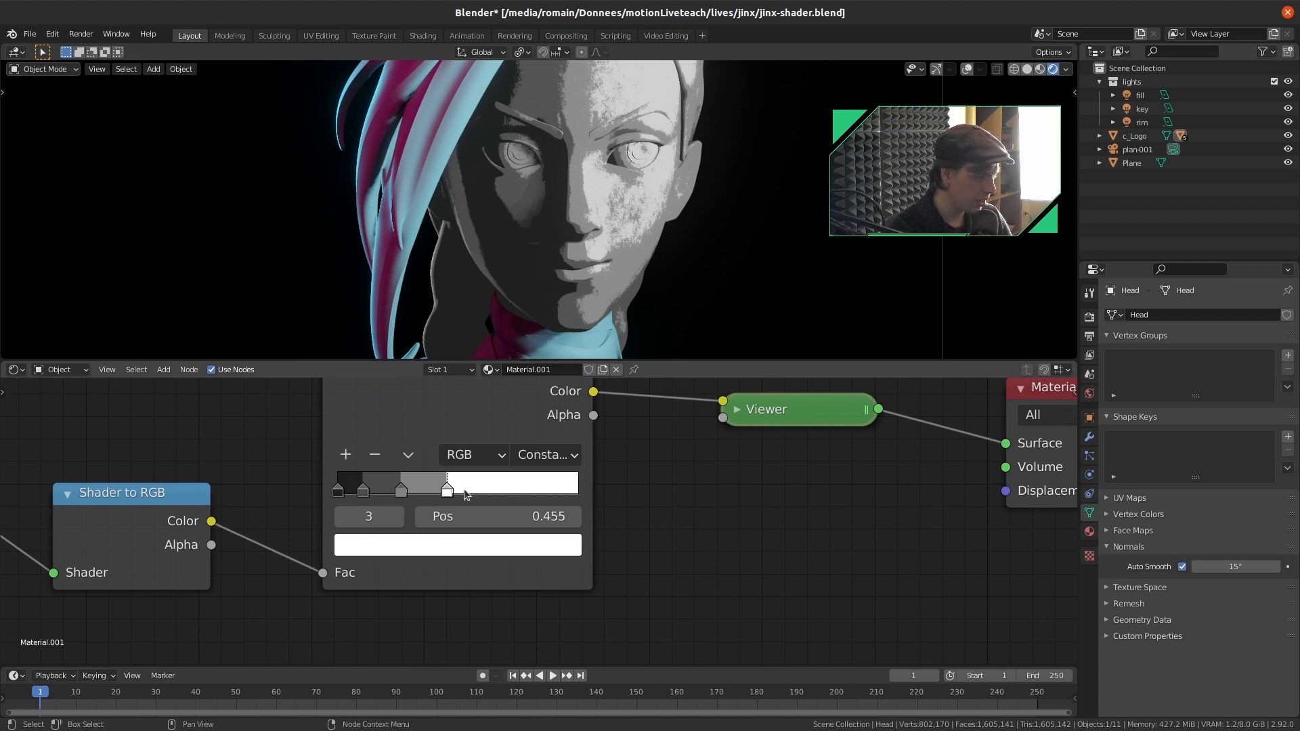
mouse_move(456, 492)
mouse_down()
mouse_move(474, 494)
mouse_move(448, 497)
mouse_up()
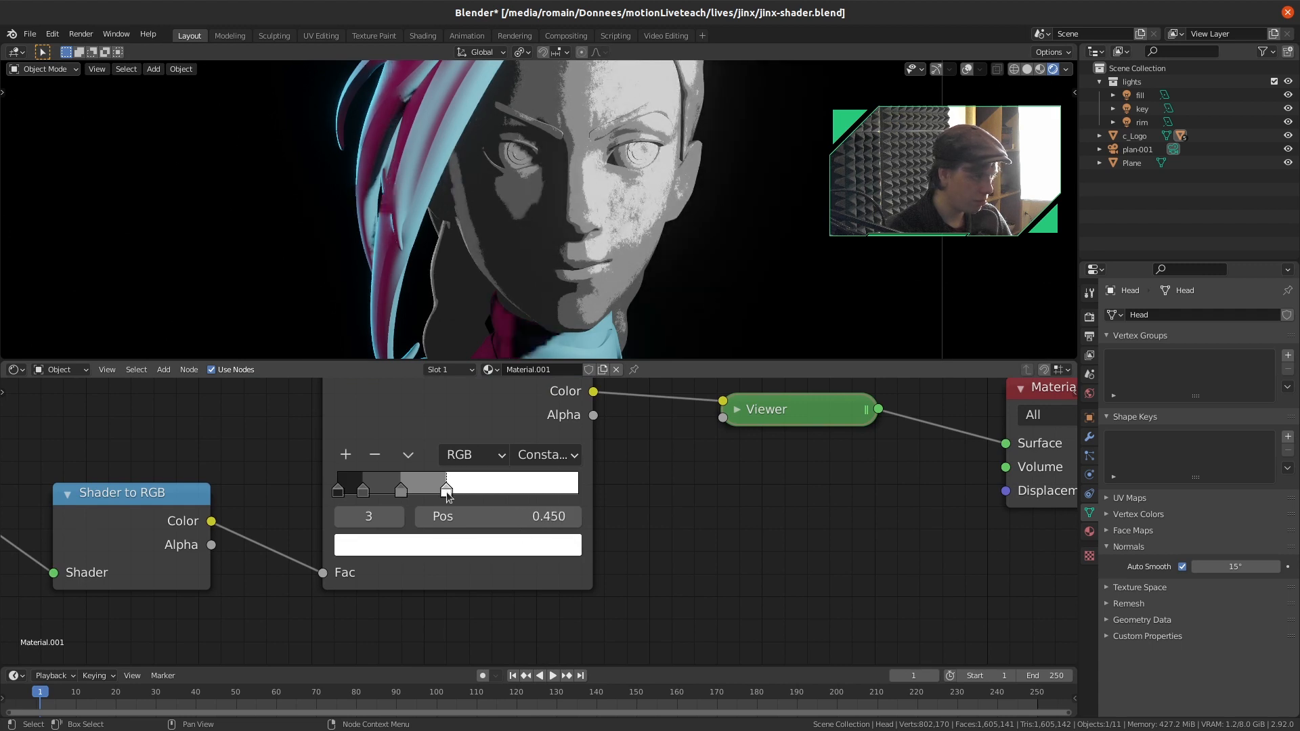
click(345, 454)
drag(449, 492, 750, 338)
click(461, 544)
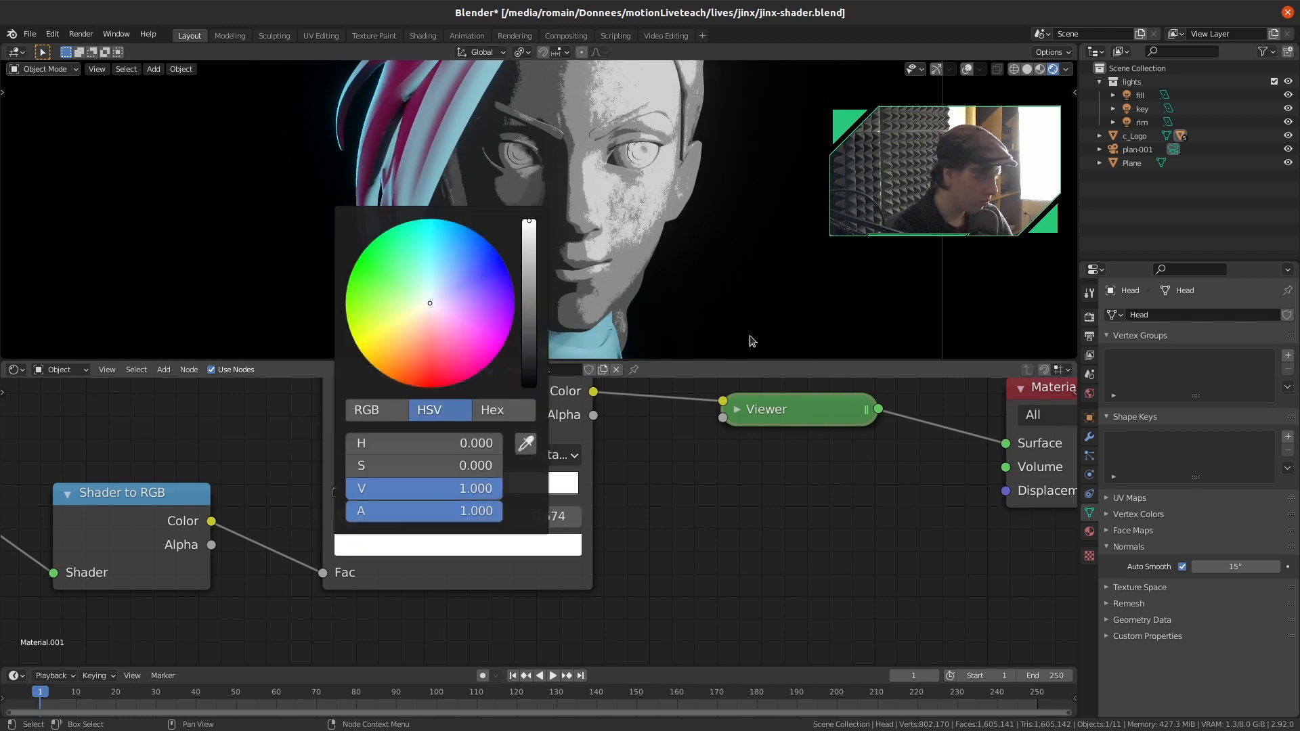
click(460, 557)
drag(478, 496, 468, 497)
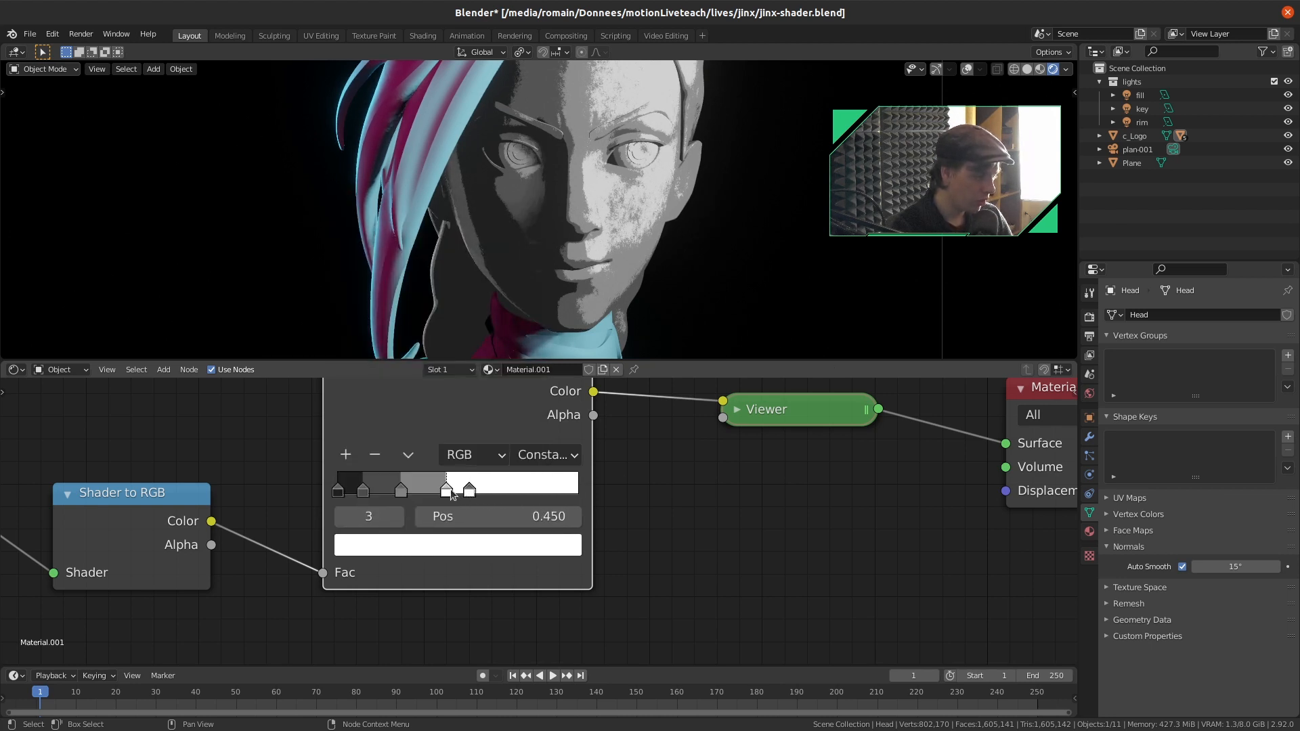
Colour the 0.450 stop peach (H 0.076, S 0.549, V 1.000) and the 0.261 stop a darker muted brown
click(453, 546)
drag(430, 303, 418, 325)
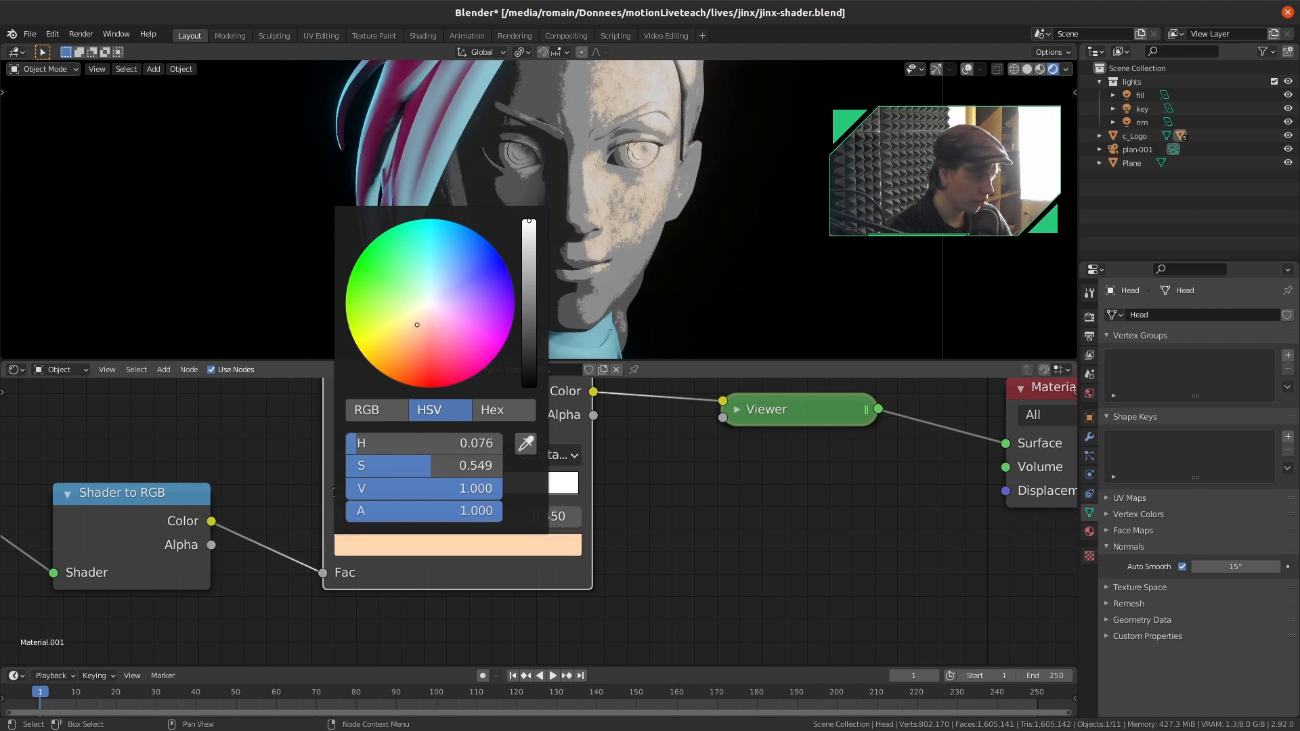
middle_drag(657, 537, 732, 538)
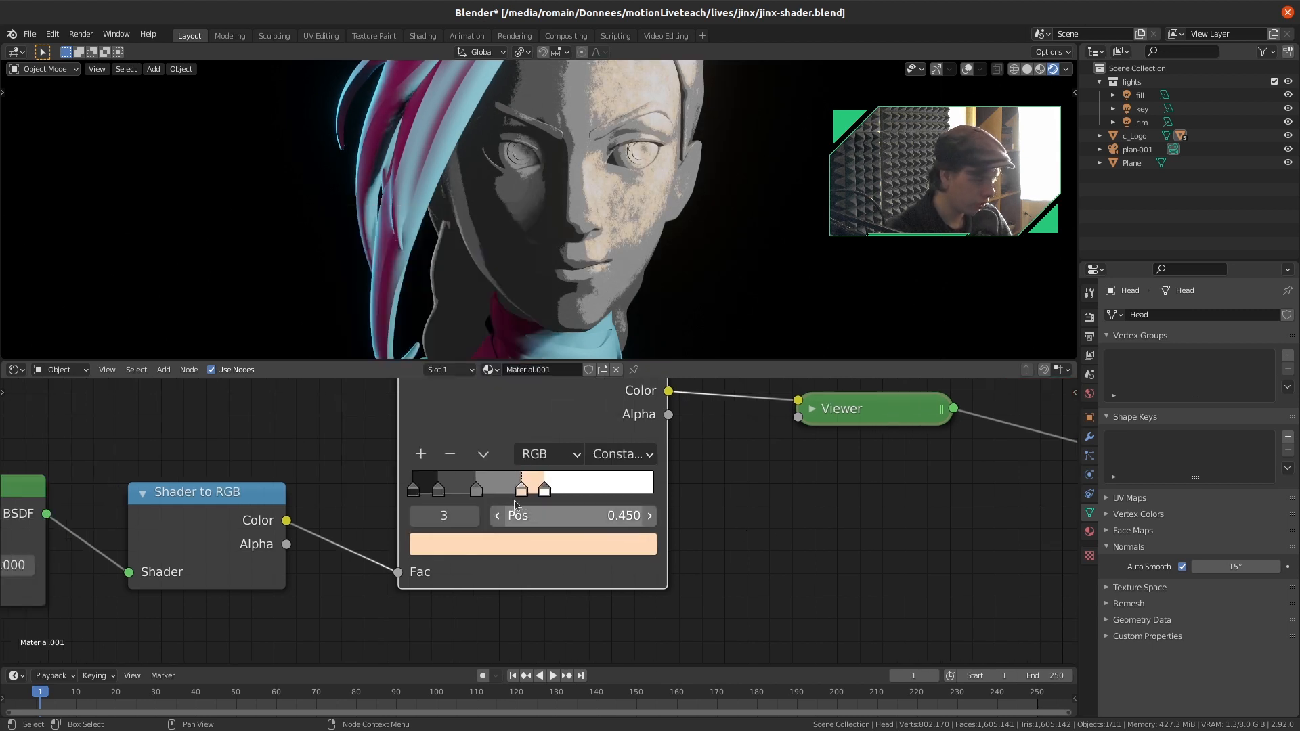
click(478, 491)
click(495, 546)
drag(505, 302, 493, 318)
drag(604, 300, 604, 306)
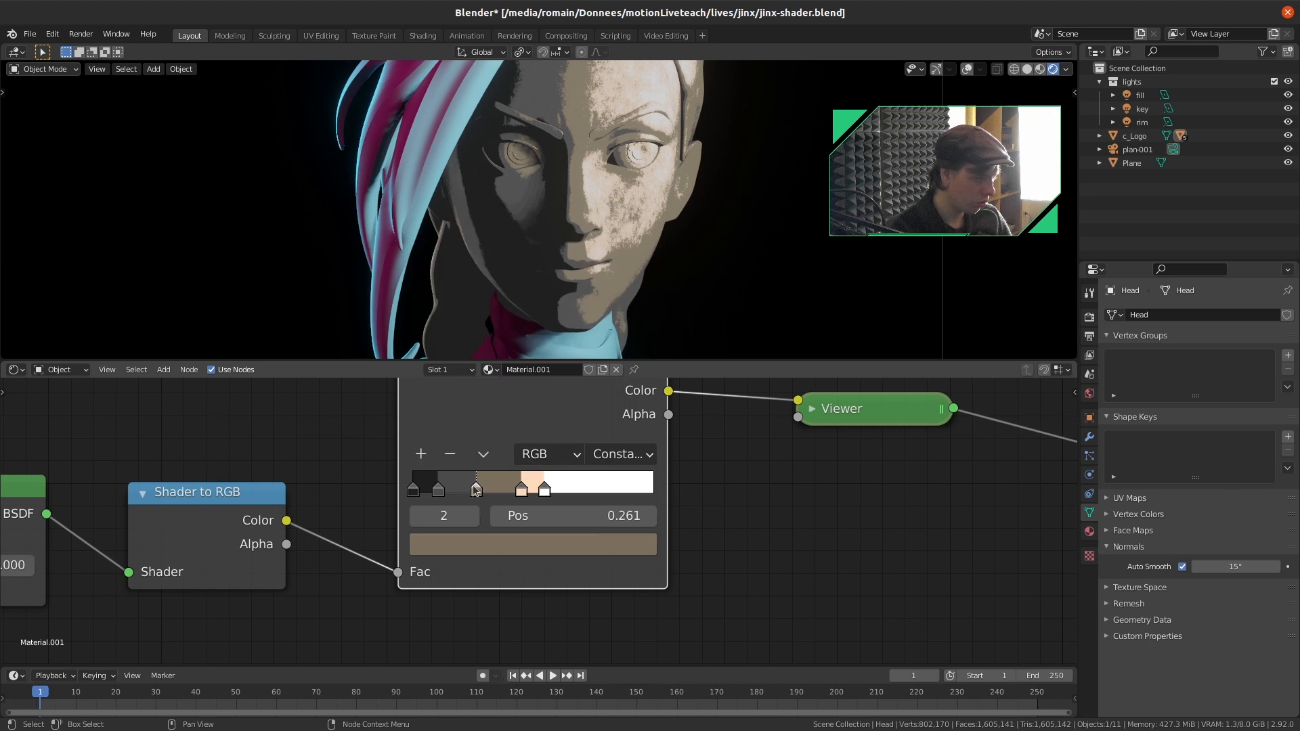
Colour the 0.105 stop dark plum and the first stop navy blue (H 0.604, S 0.836, V 0.019)
click(439, 489)
click(466, 552)
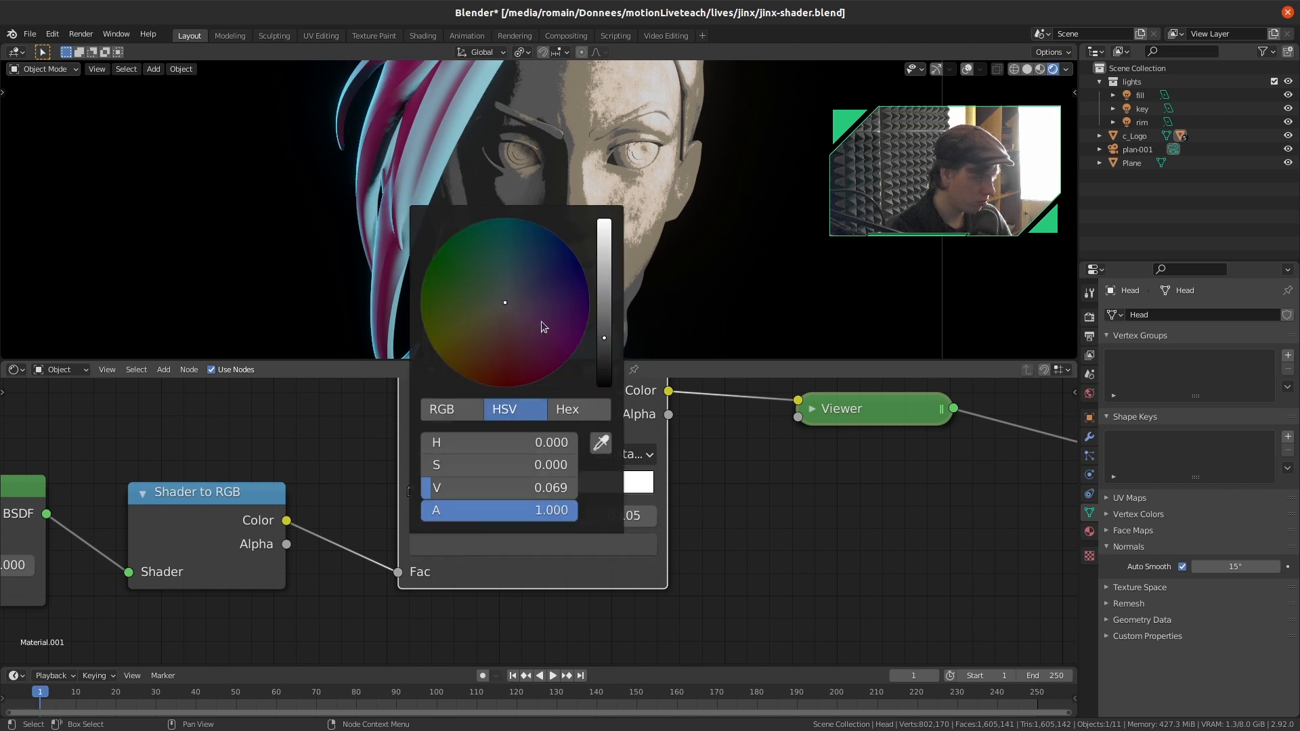
drag(510, 315, 519, 338)
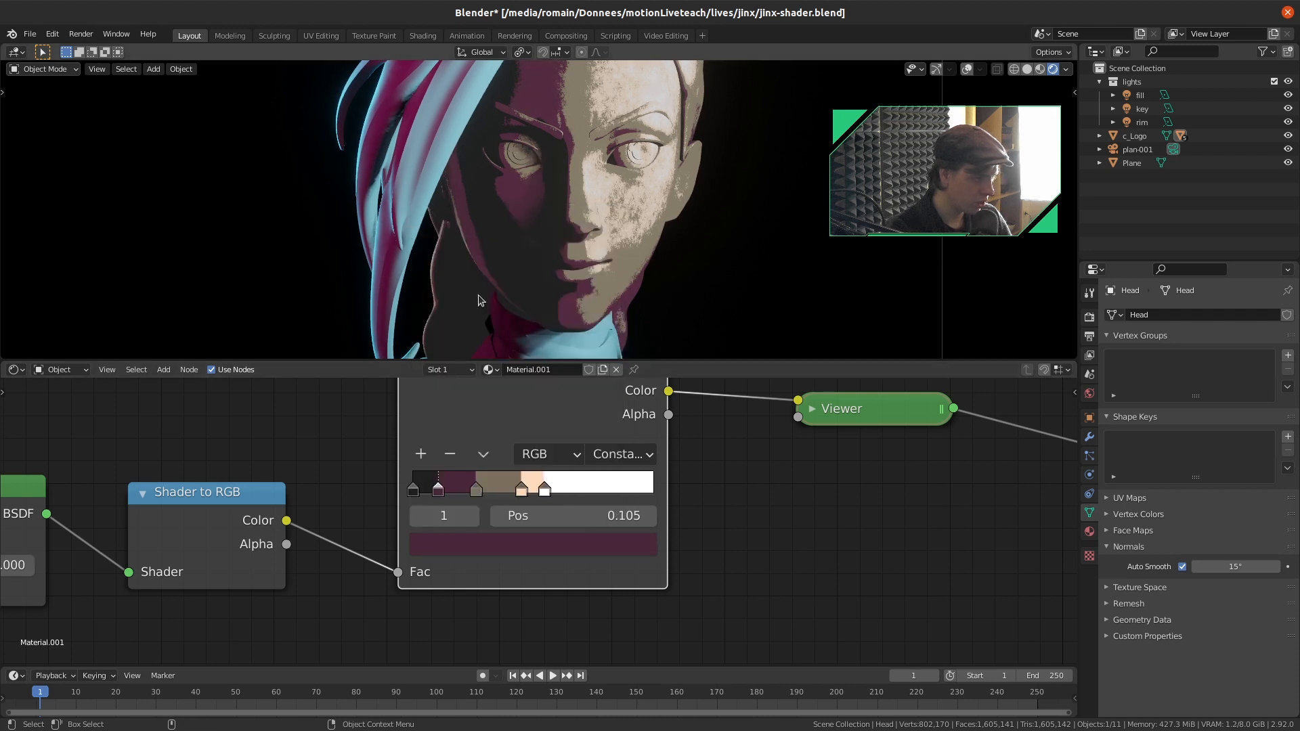
click(417, 490)
click(452, 549)
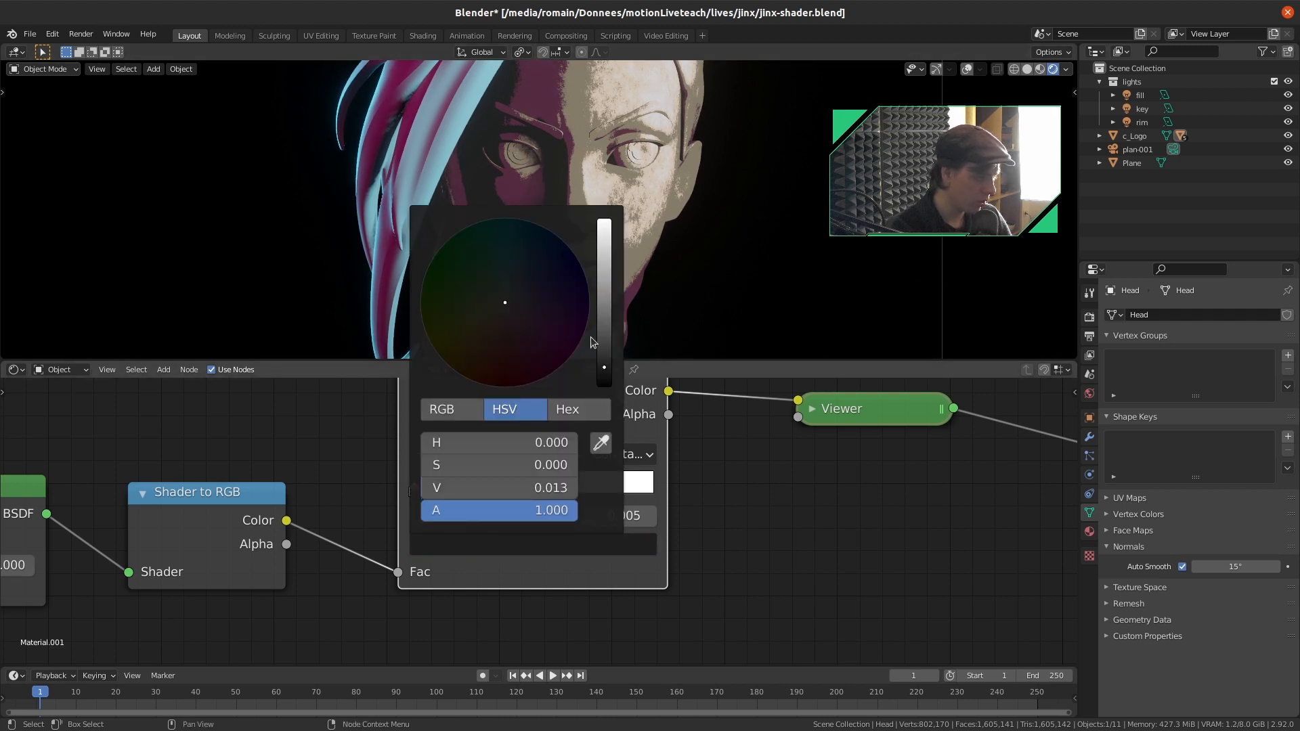
drag(545, 317, 608, 363)
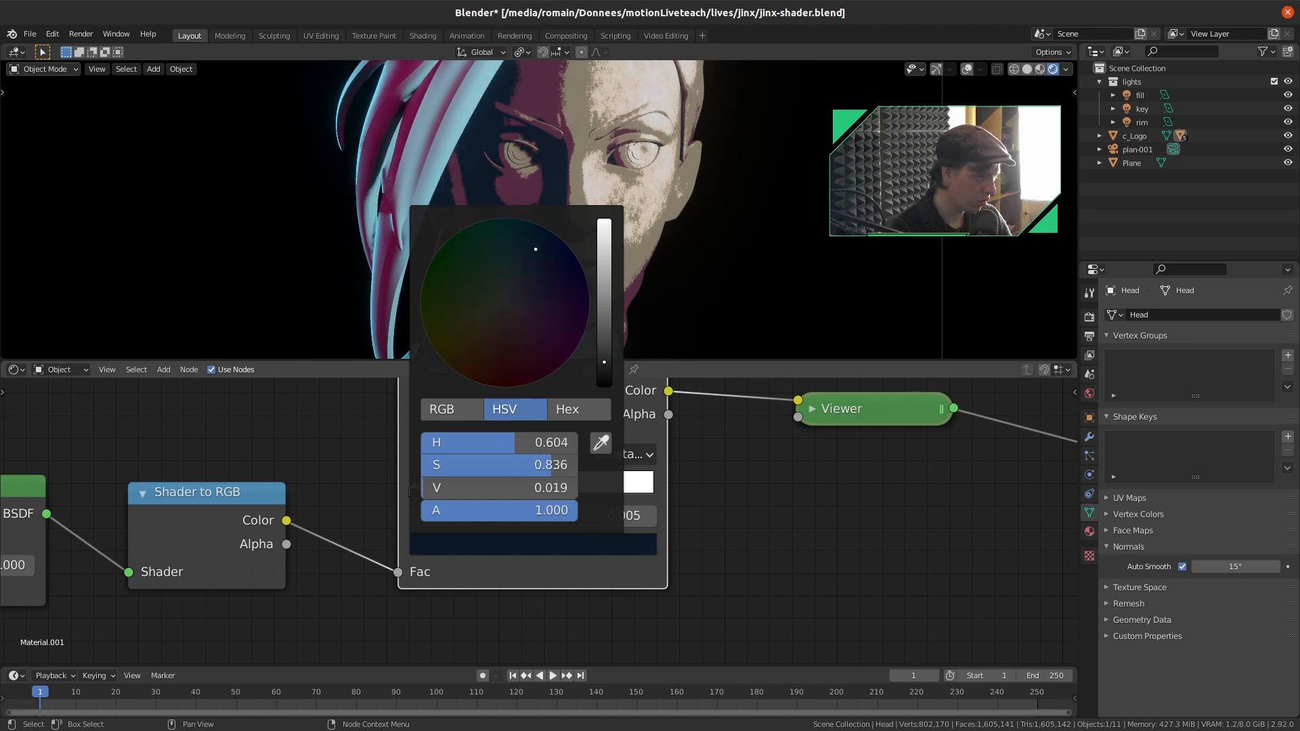
Shift the ColorRamp node back slightly and reposition the Viewer node between it and the Material Output
scroll(691, 529, down, 4)
middle_drag(578, 436, 582, 450)
drag(554, 426, 531, 445)
click(684, 488)
drag(769, 465, 782, 465)
Shift the ColorRamp's peach stop closer to the brown one and set the white stop to 0.538
scroll(689, 281, down, 3)
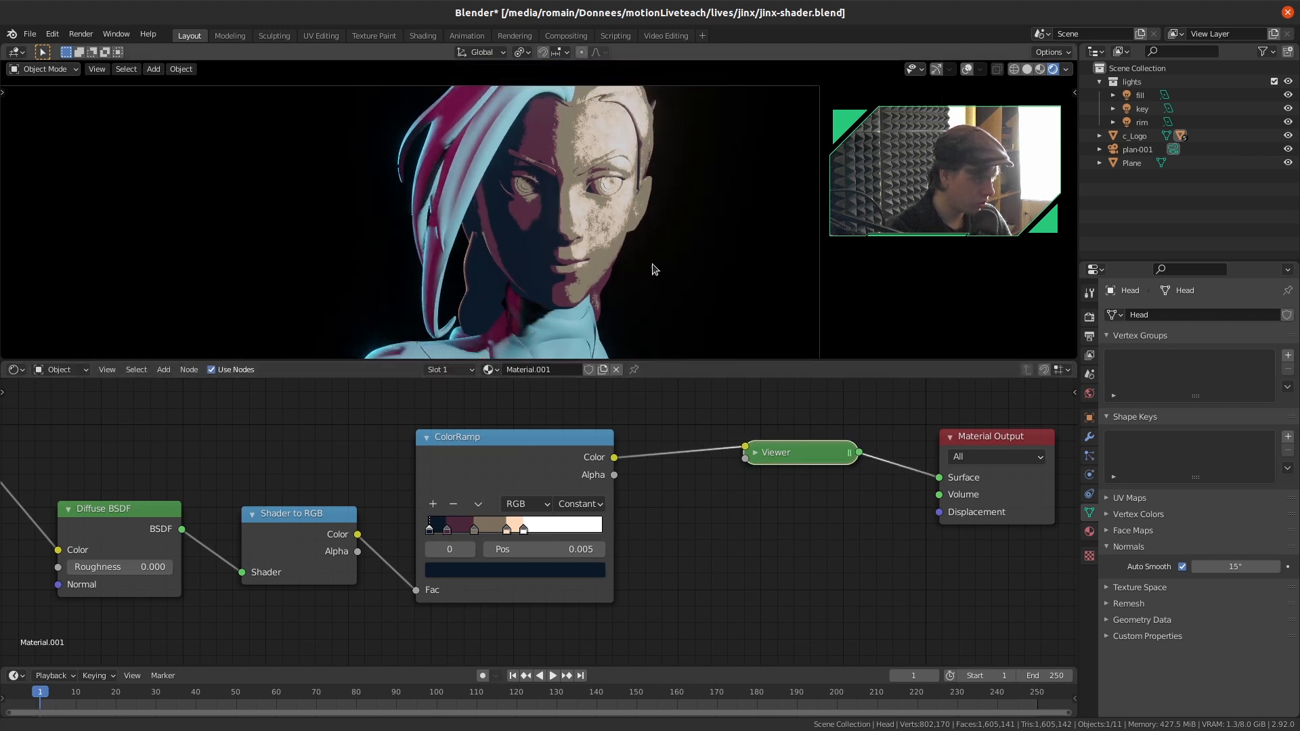
scroll(742, 489, up, 2)
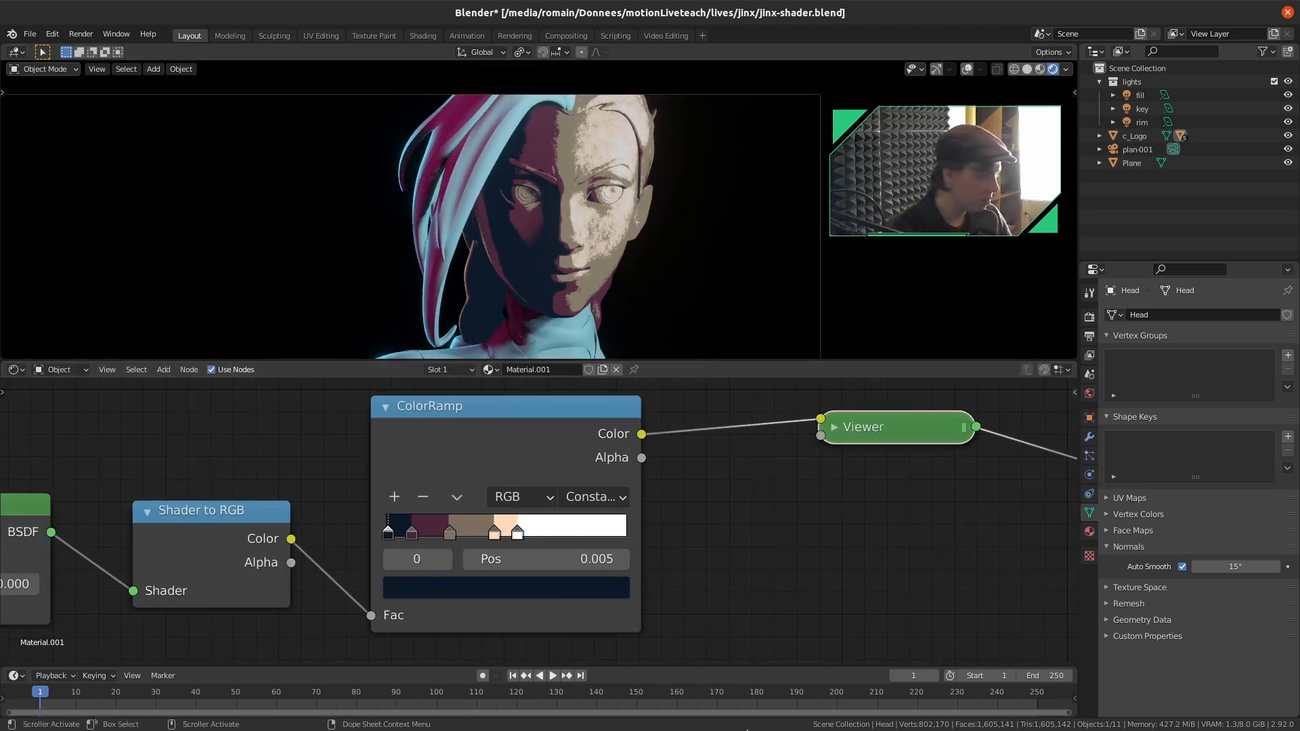
drag(513, 535, 493, 531)
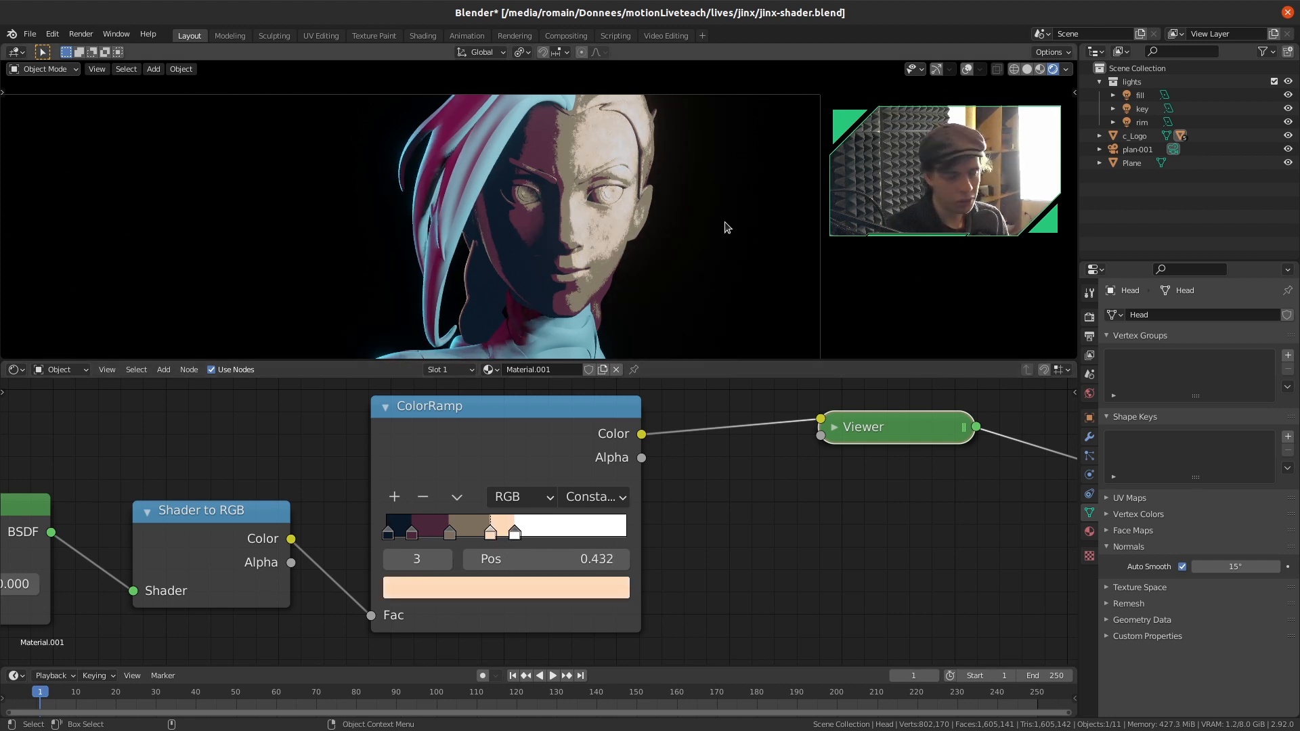
mouse_move(525, 532)
mouse_down()
mouse_move(492, 537)
mouse_move(516, 536)
mouse_up()
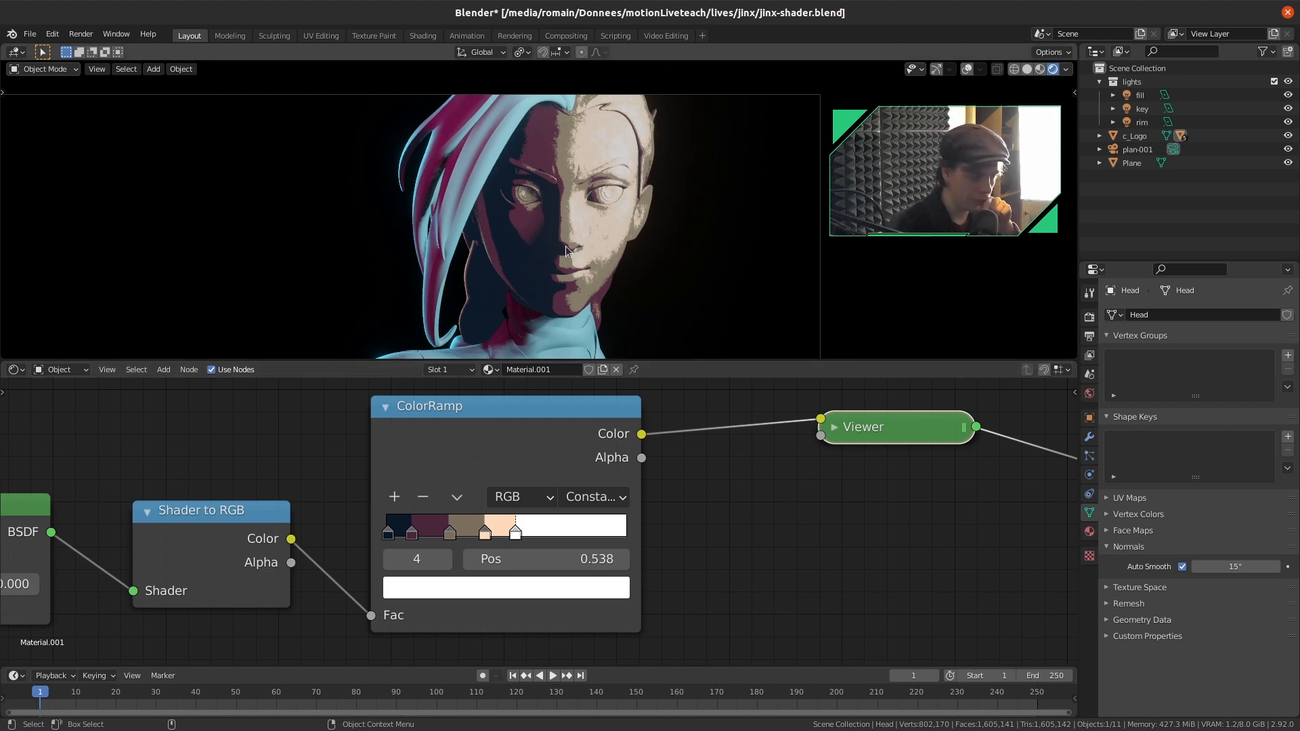
Nudge the ColorRamp and move the Viewer and Material Output nodes away from it to open a gap
scroll(530, 508, down, 2)
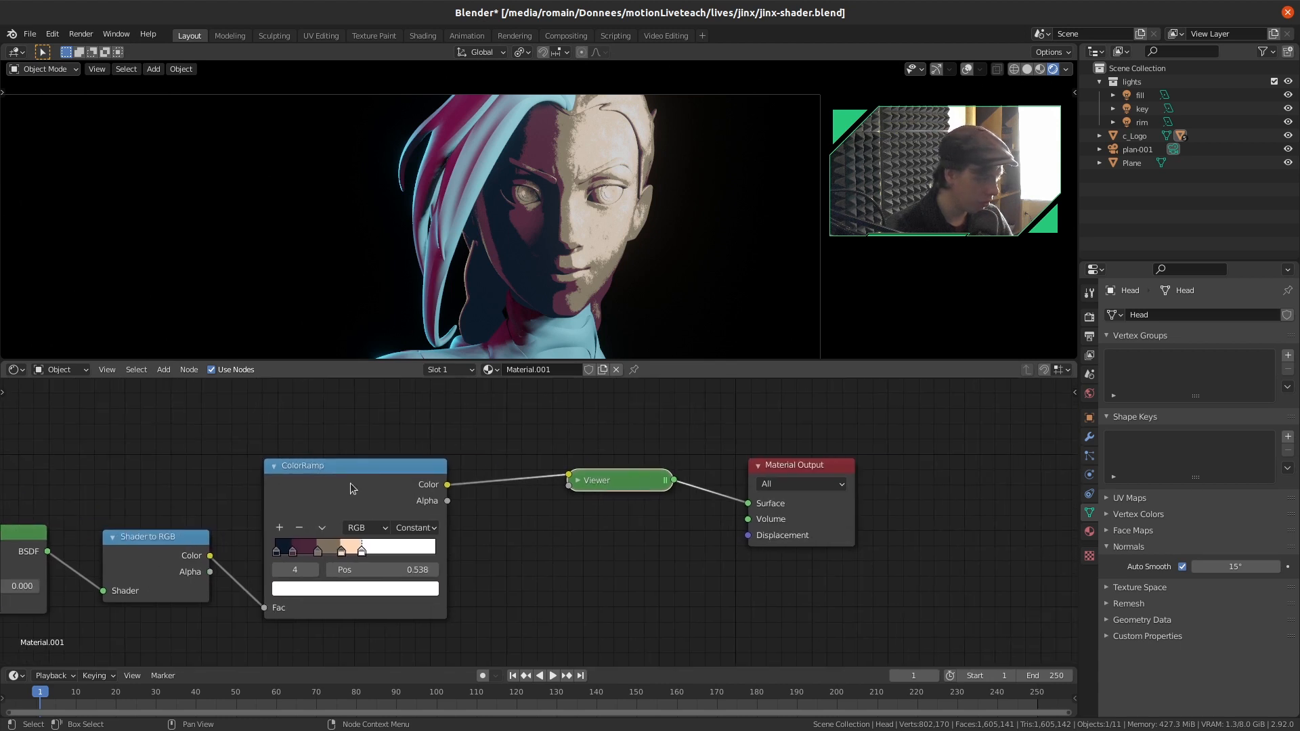
drag(371, 487, 358, 506)
click(521, 583)
middle_drag(666, 524, 542, 500)
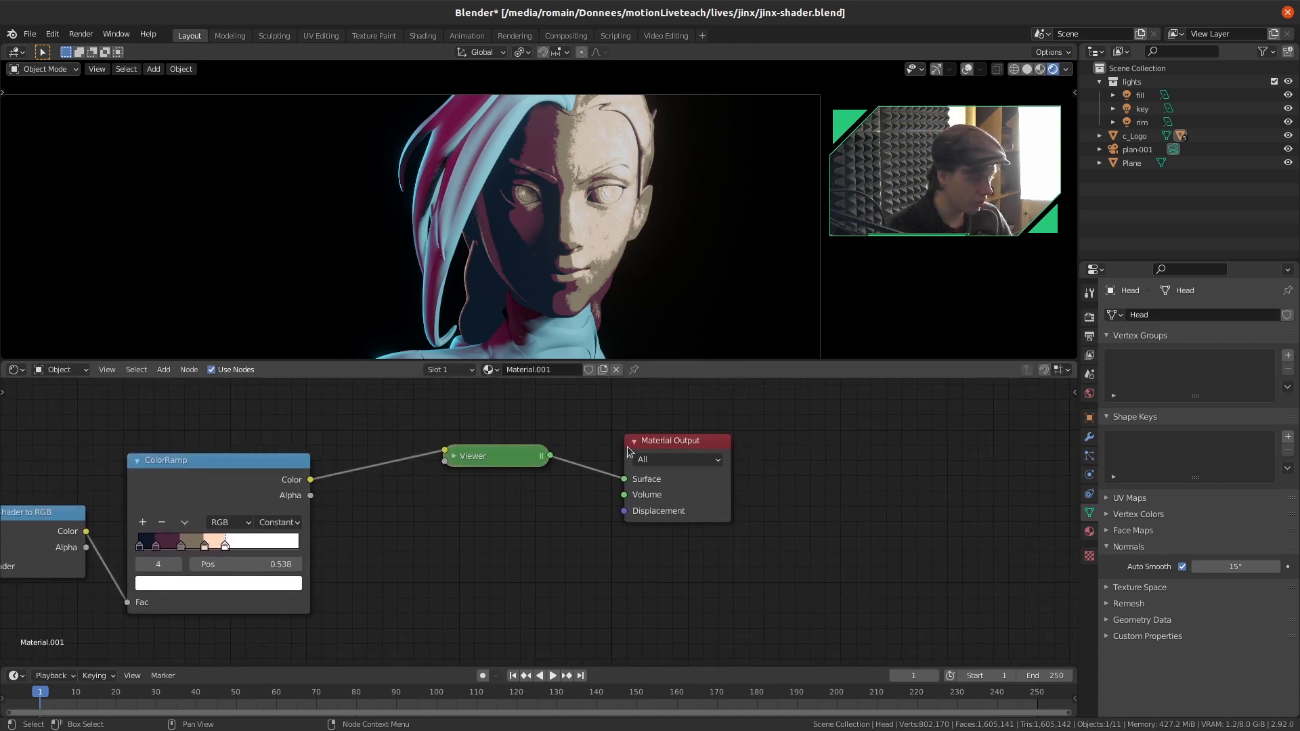
drag(629, 450, 753, 458)
drag(499, 456, 612, 457)
Add an RGB Curves node on the link between the ColorRamp and the Viewer
key(shift+a)
click(444, 503)
text(curve)
key(Return)
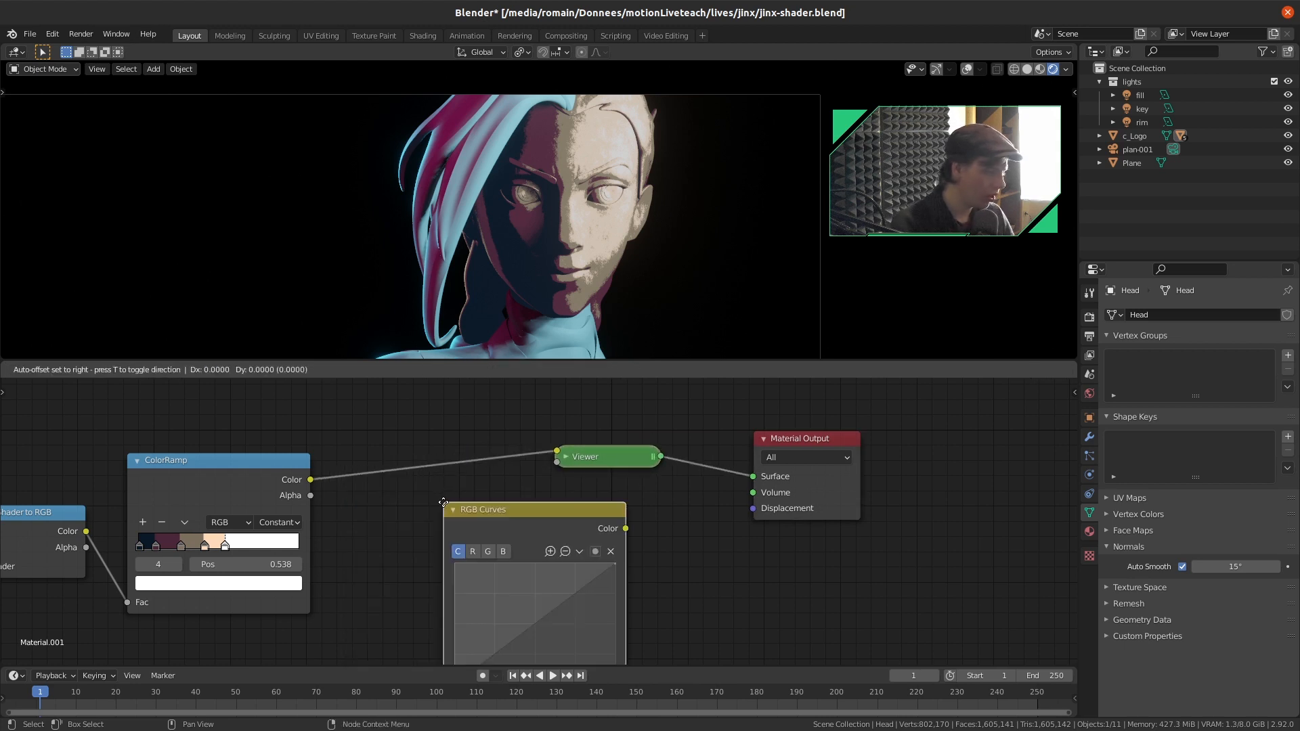
click(372, 402)
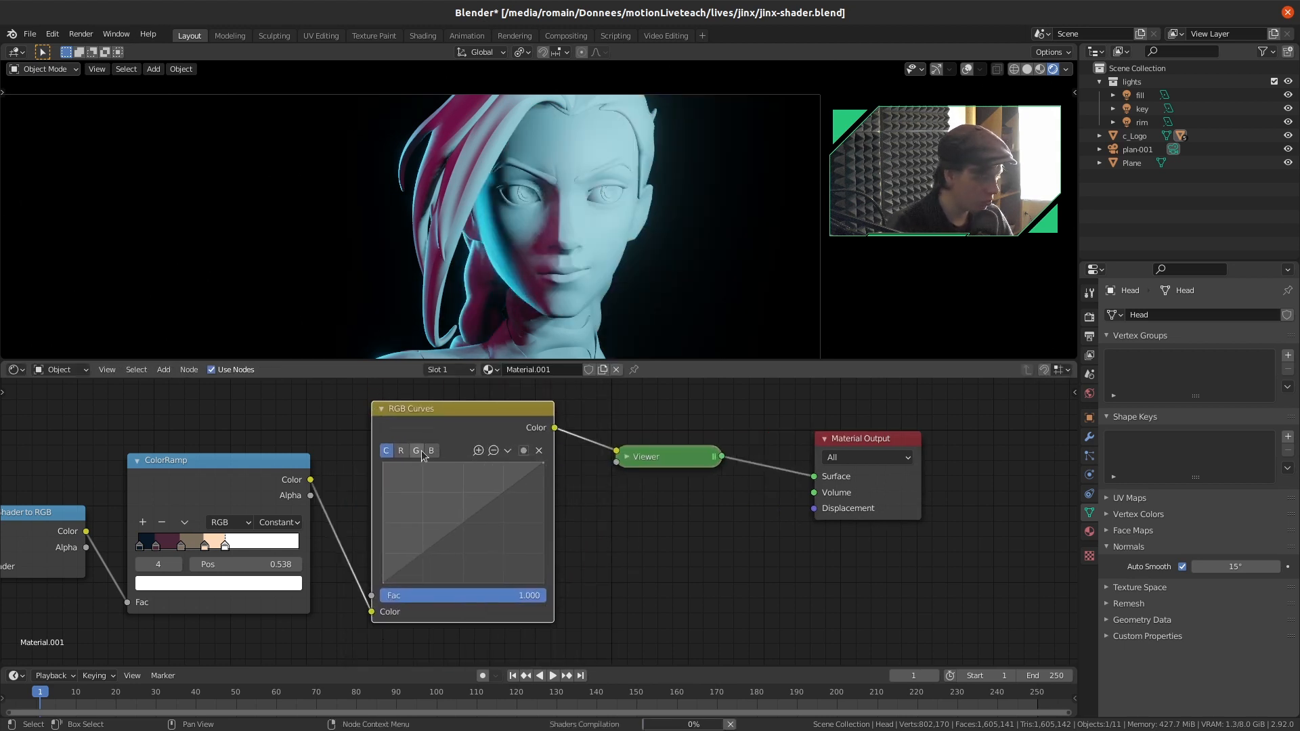
Shape the RGB Curves' blue and red channels with two points each, placing red's lower point at X 0.29091, Y 0.35000
drag(431, 542, 412, 534)
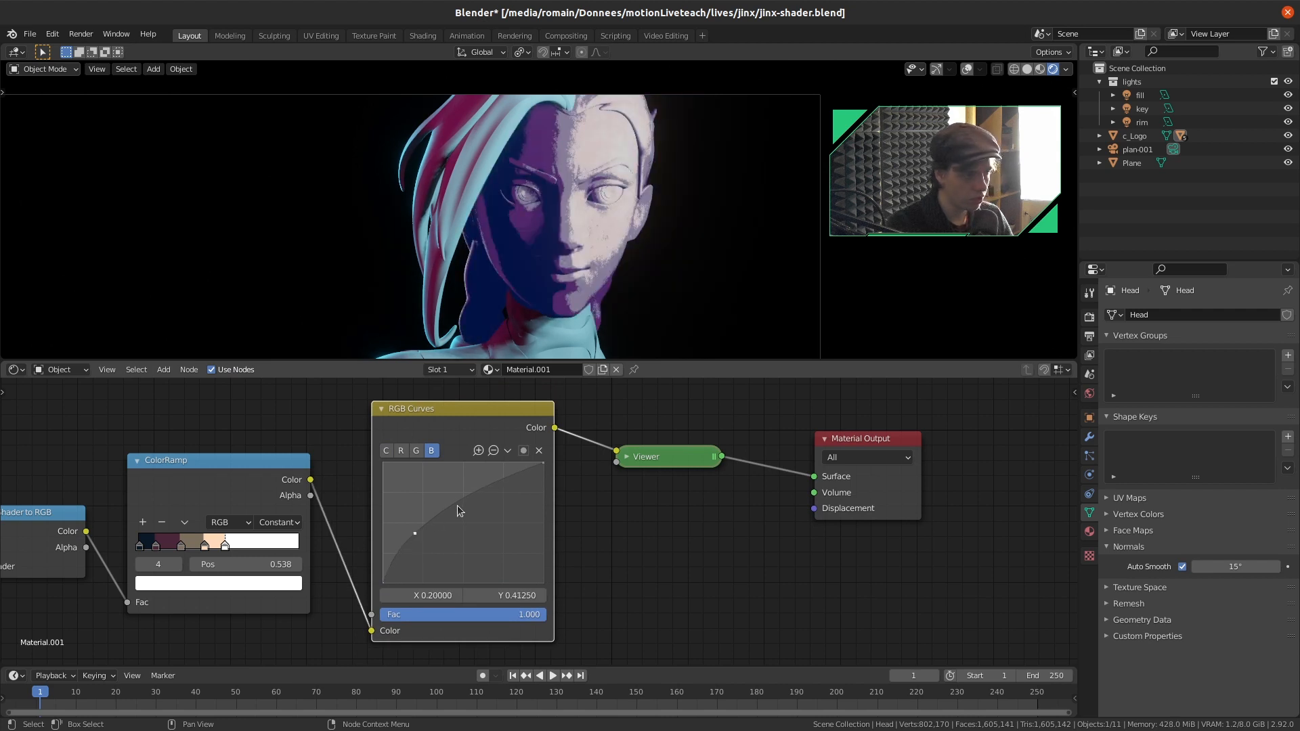
key(ctrl+z)
drag(430, 544, 472, 490)
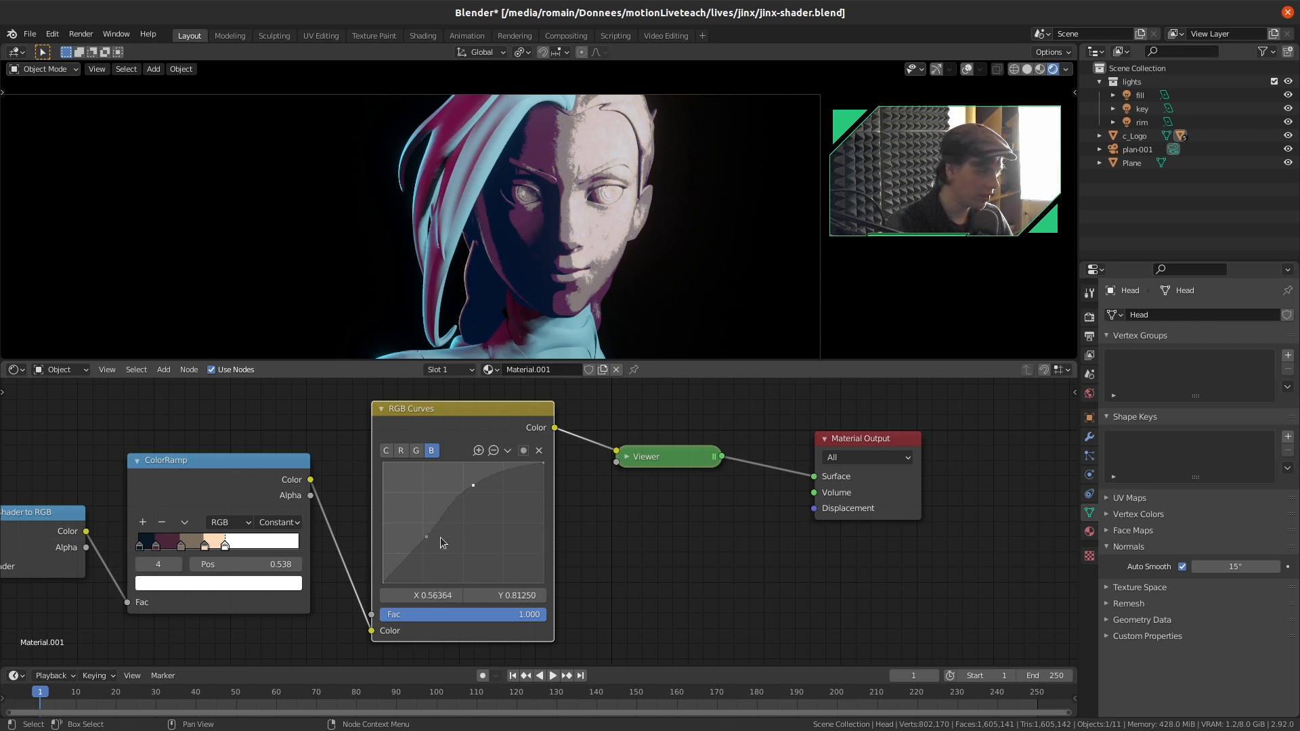
drag(427, 541, 426, 556)
drag(473, 486, 429, 541)
click(401, 451)
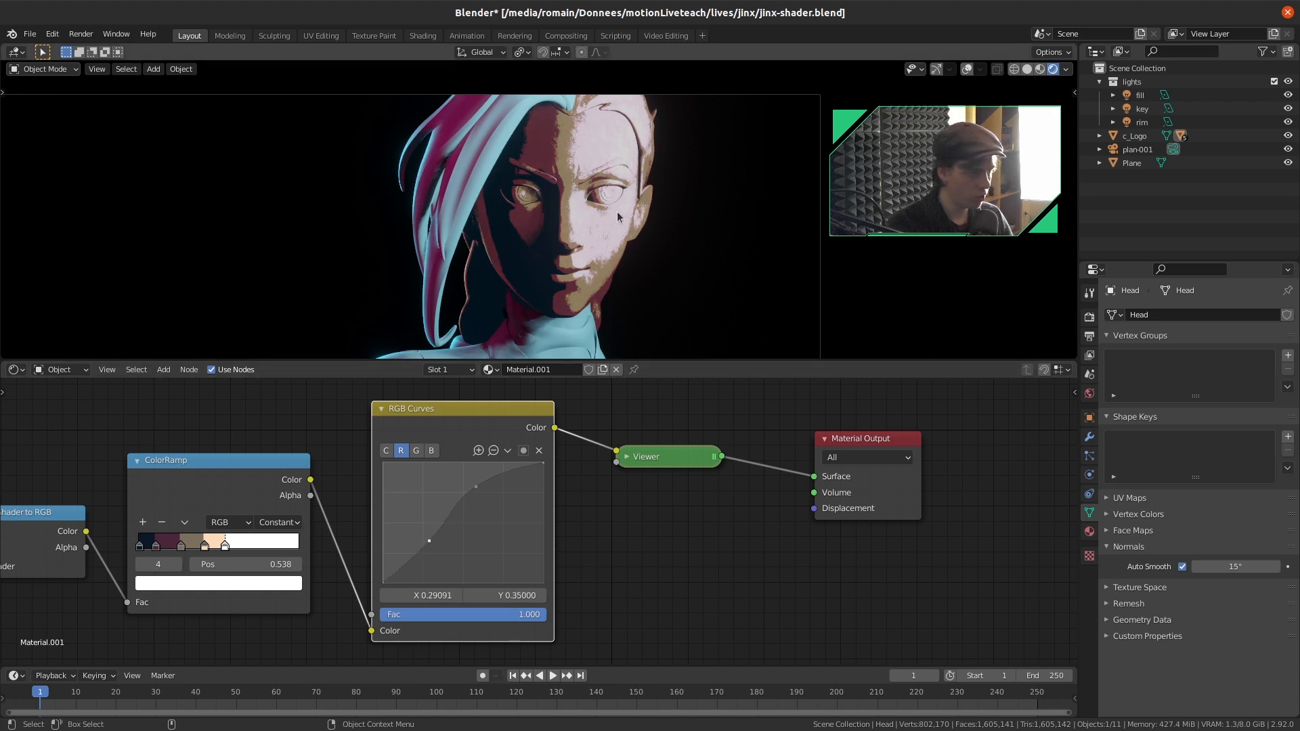
Move the Noise Texture and Diffuse BSDF nodes closer to the Shader to RGB node
scroll(670, 542, down, 1)
scroll(886, 514, down, 2)
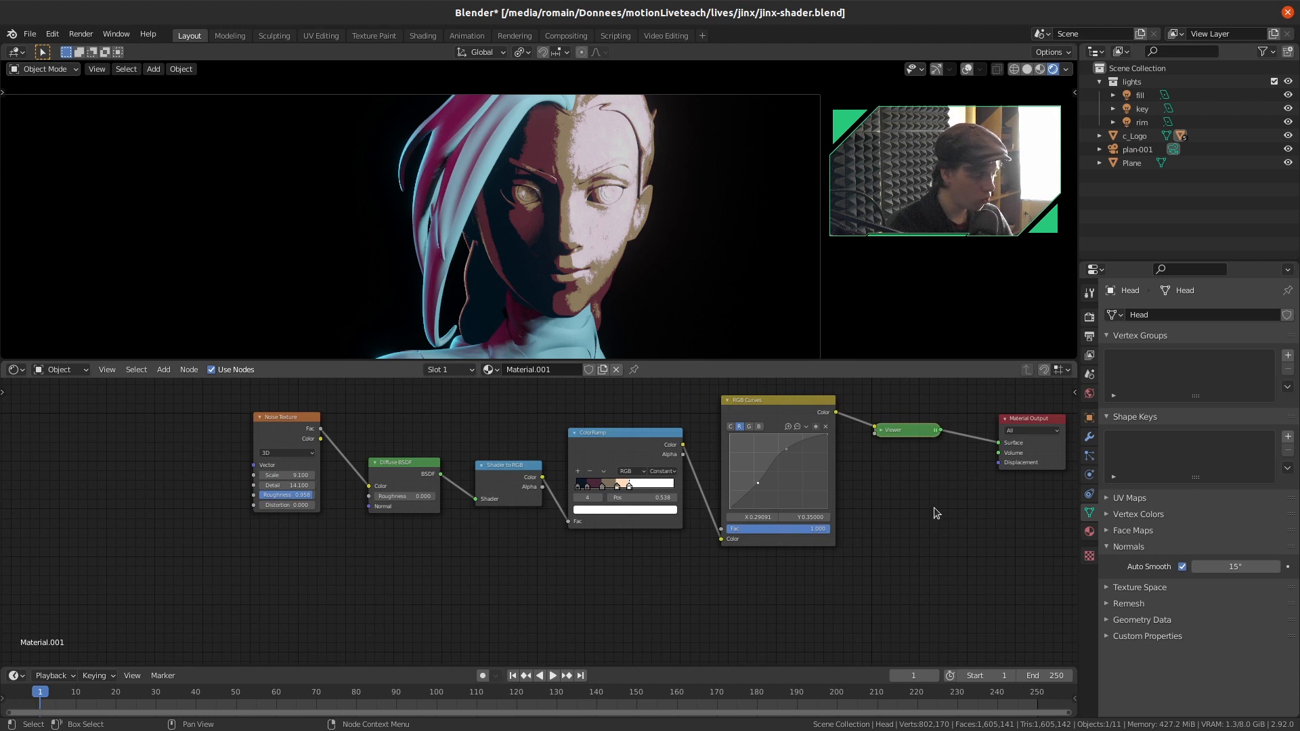
scroll(885, 522, down, 1)
drag(294, 436, 307, 447)
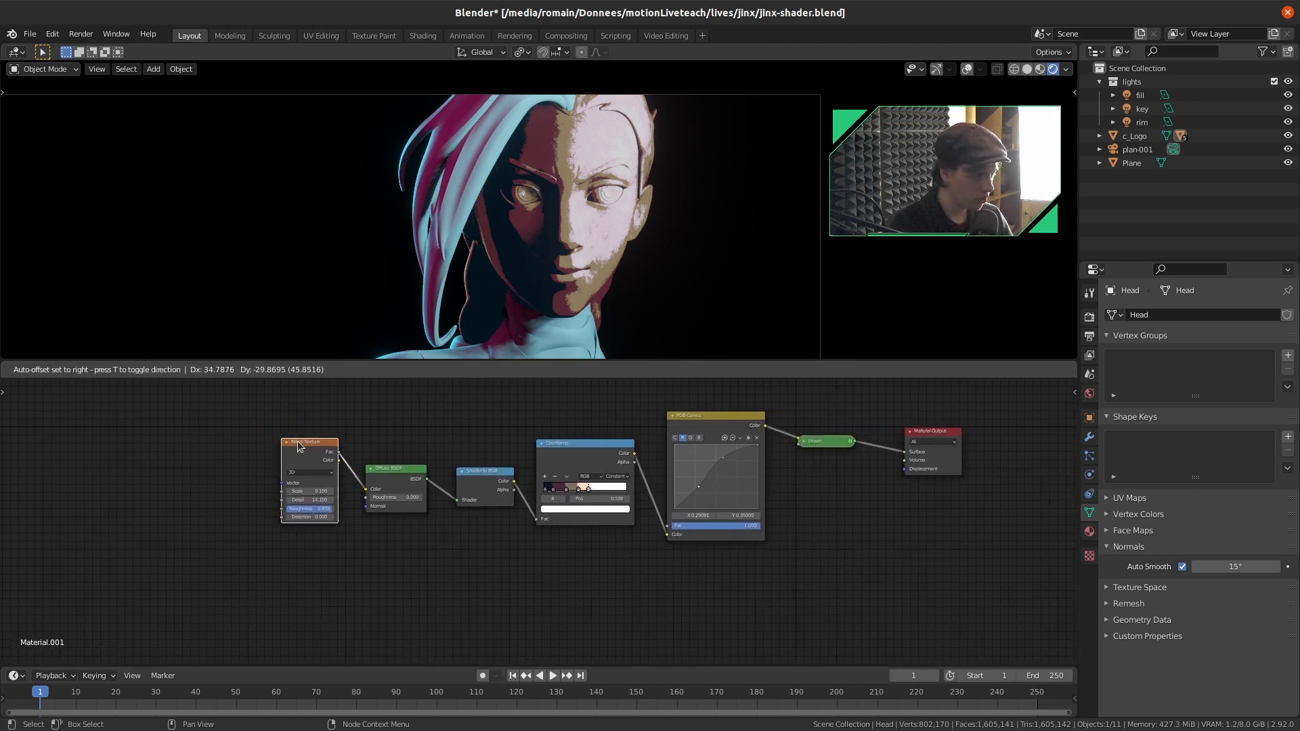
drag(400, 468, 413, 471)
click(477, 474)
drag(321, 444, 331, 452)
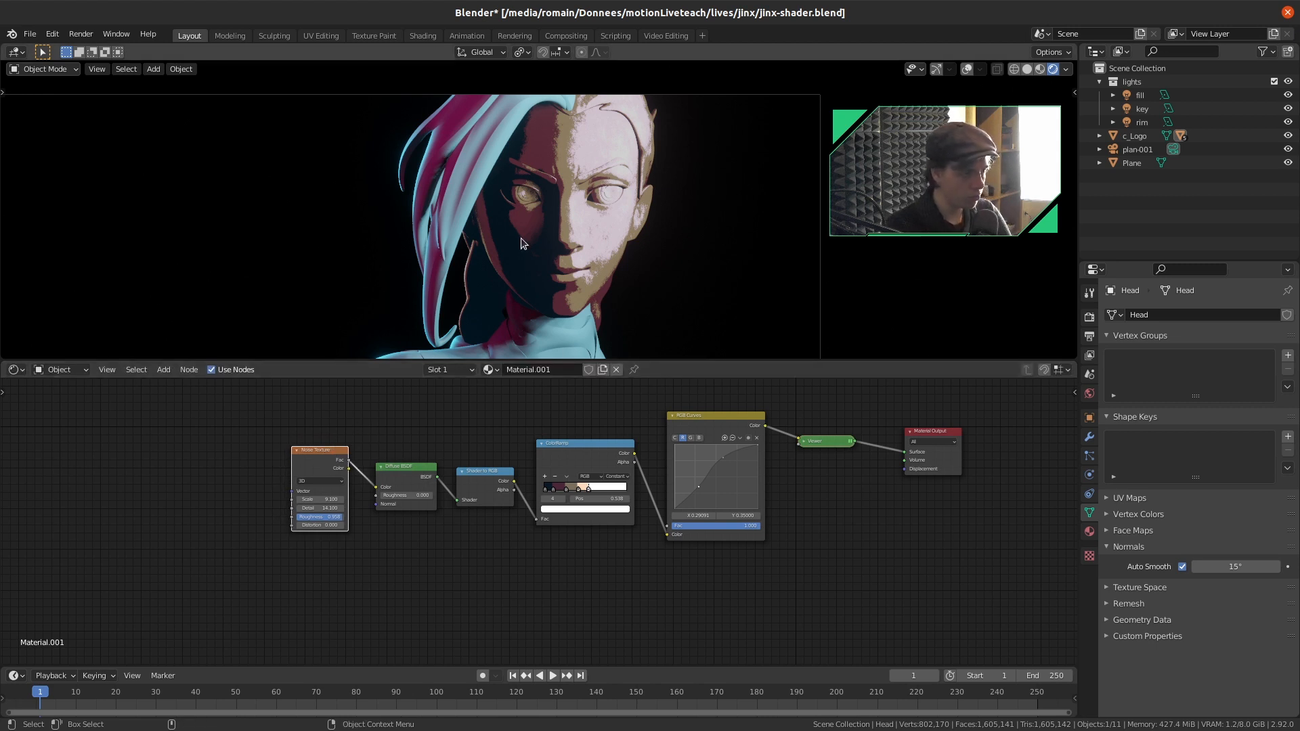
Remove the Viewer node, leaving RGB Curves linked to the Material Output's Surface, and bring the Material Output closer
mouse_move(834, 450)
mouse_down()
mouse_move(807, 459)
mouse_move(779, 435)
mouse_move(906, 452)
mouse_move(859, 445)
mouse_up()
key(x)
click(826, 537)
Group the Noise Texture, Diffuse BSDF and Shader to RGB nodes into a node group named "intro"
drag(569, 398, 743, 587)
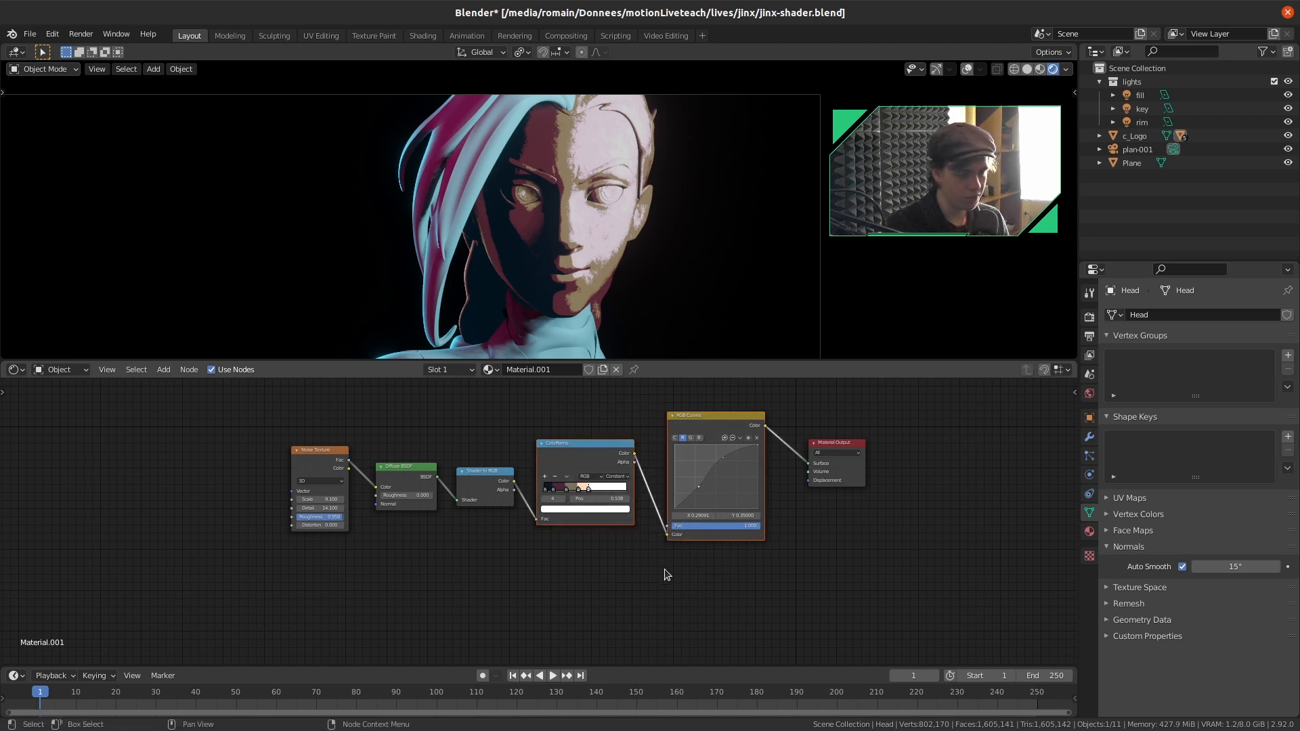
drag(542, 601, 264, 448)
key(ctrl+g)
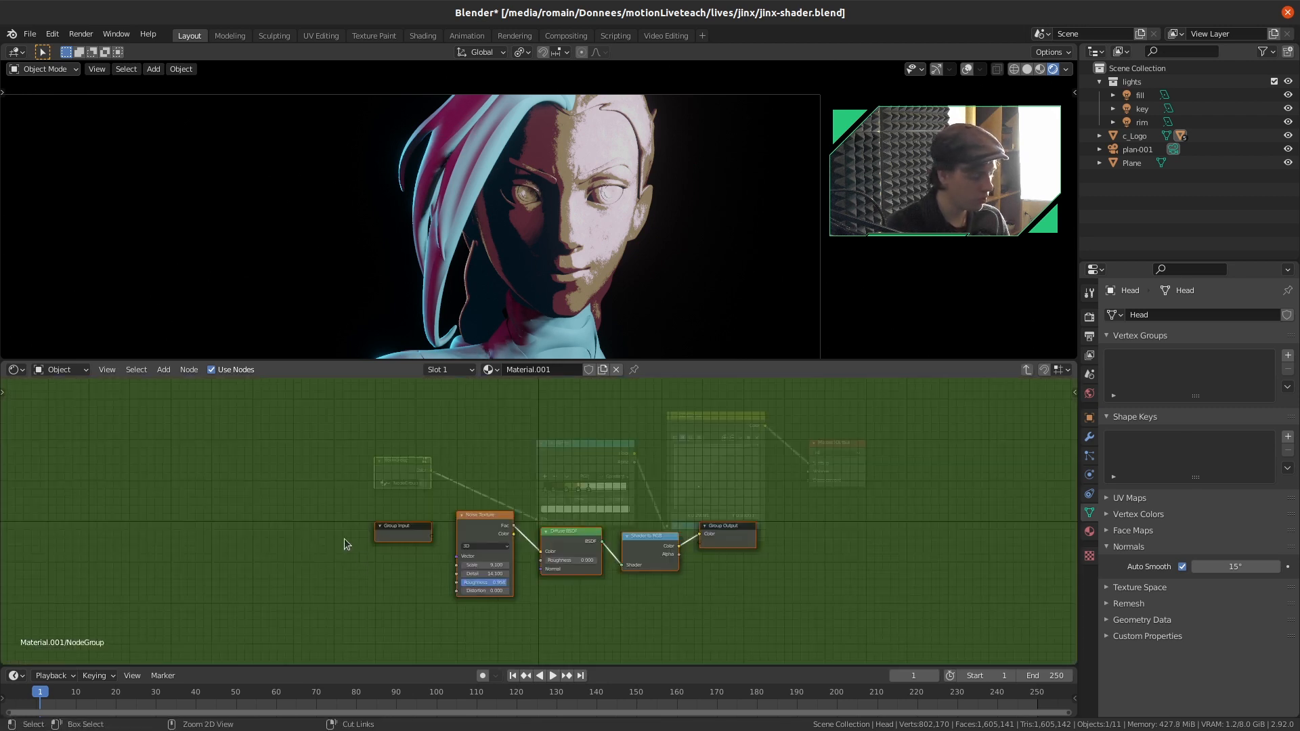
key(Tab)
click(300, 454)
text(intro)
key(Return)
Rename the head's material to "skin" and save the file
scroll(434, 413, down, 2)
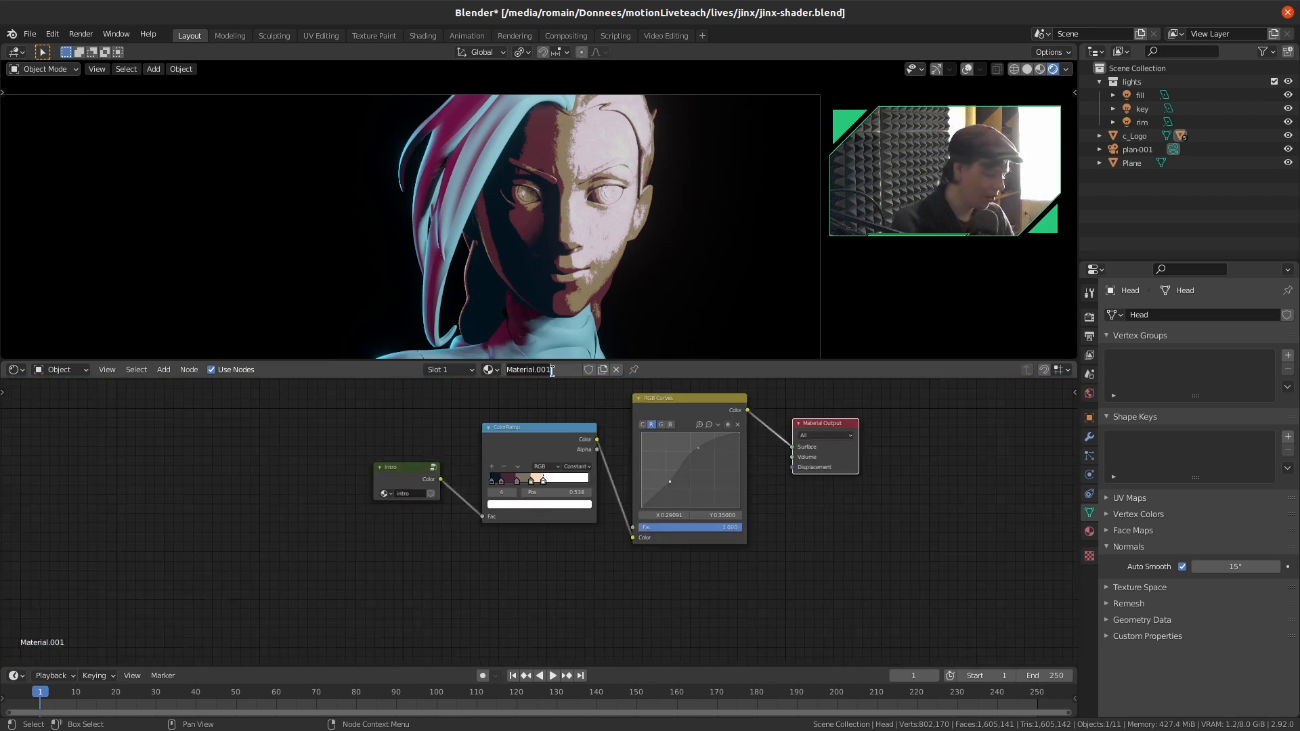
click(552, 371)
text(skin)
key(Return)
key(ctrl+s)
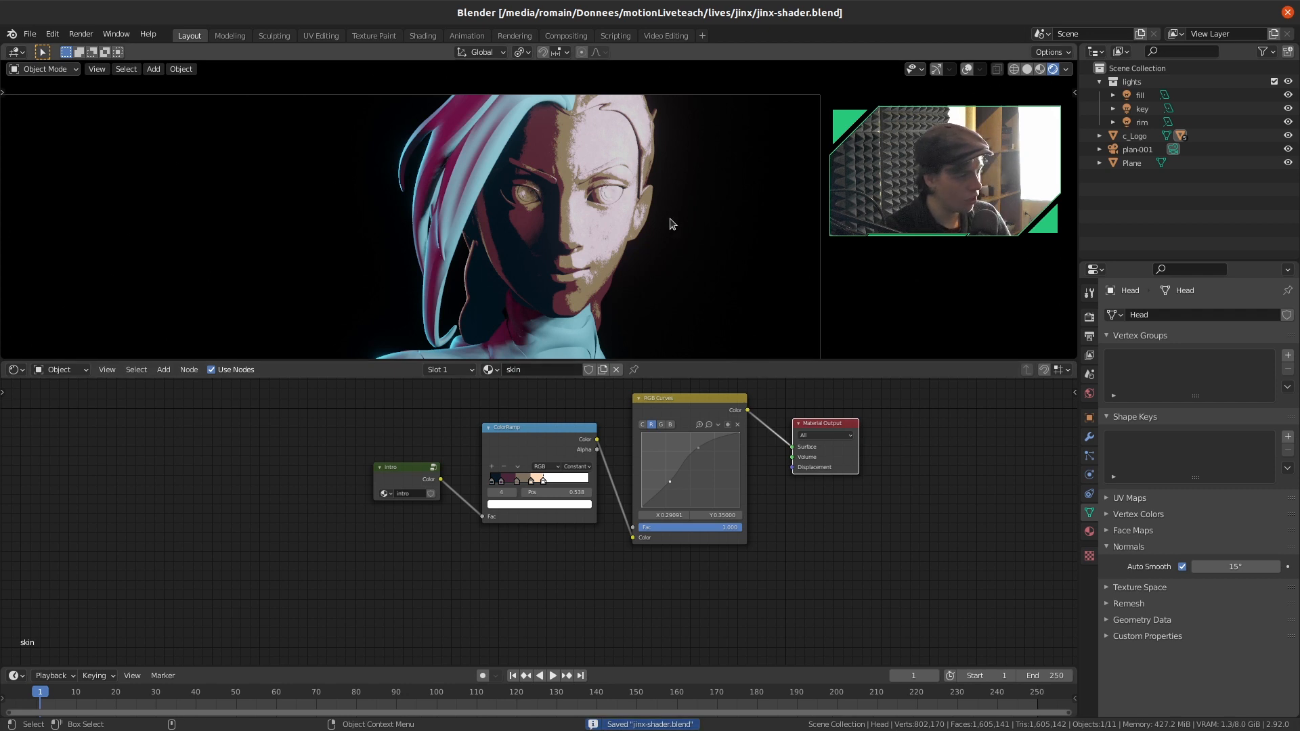
Split the 3D viewport into two side-by-side views and frame the head up close in the new one
drag(1075, 47, 571, 109)
middle_drag(804, 222, 853, 237)
key(KP_Decimal)
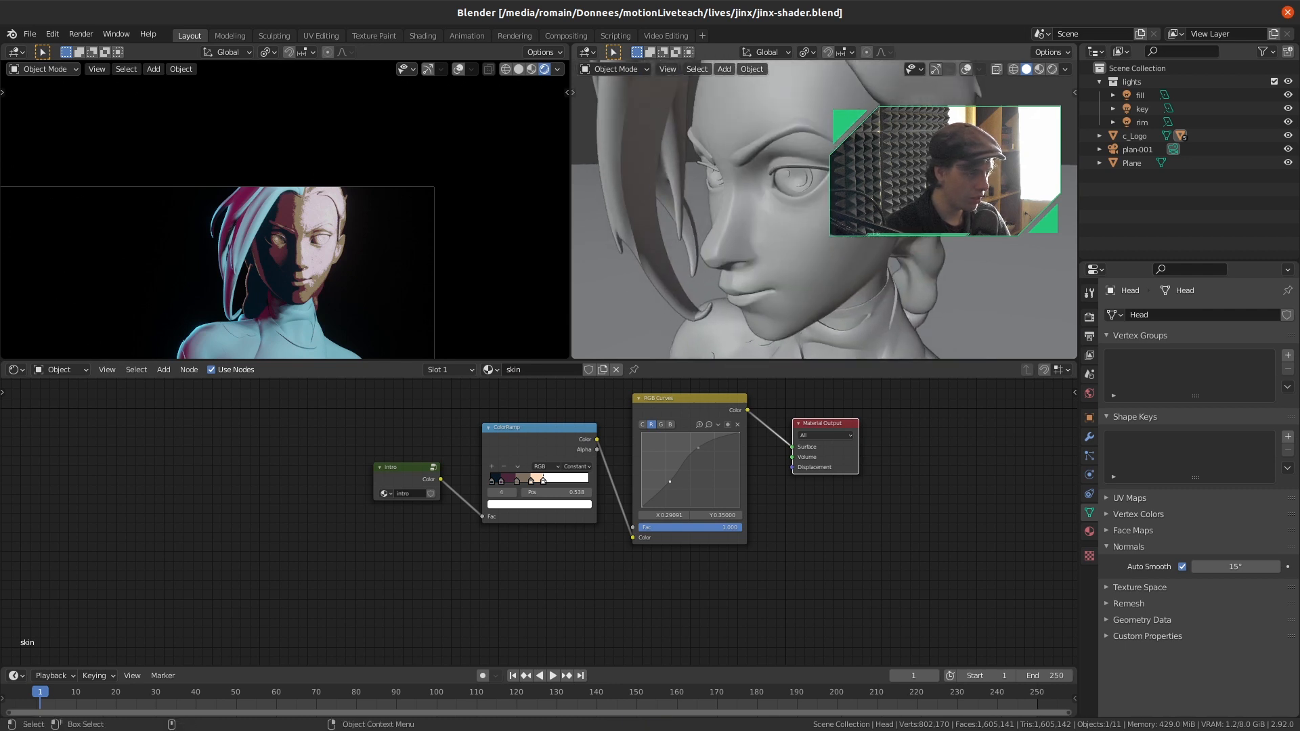
Show the overlays, enter Edit Mode on the head with nothing selected, and enlarge the viewport around the mouth
middle_drag(799, 230, 840, 210)
key(alt+shift+z)
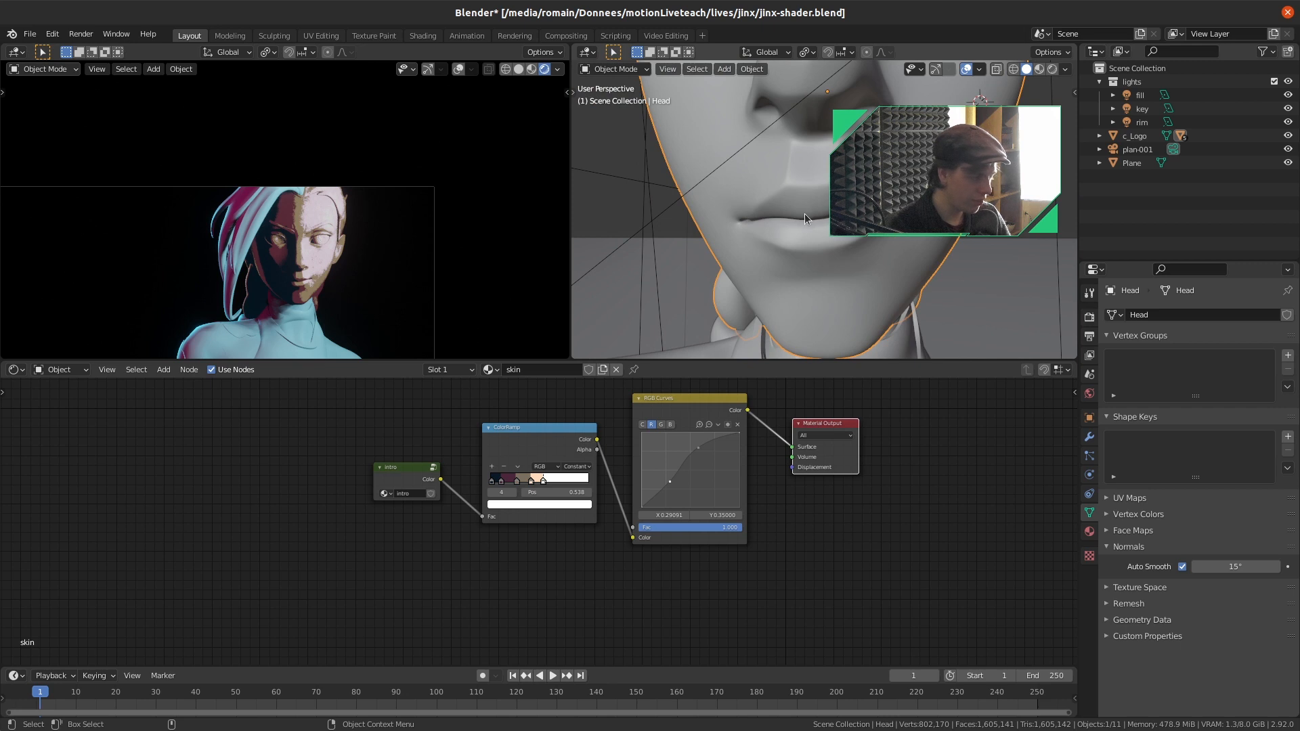
key(Tab)
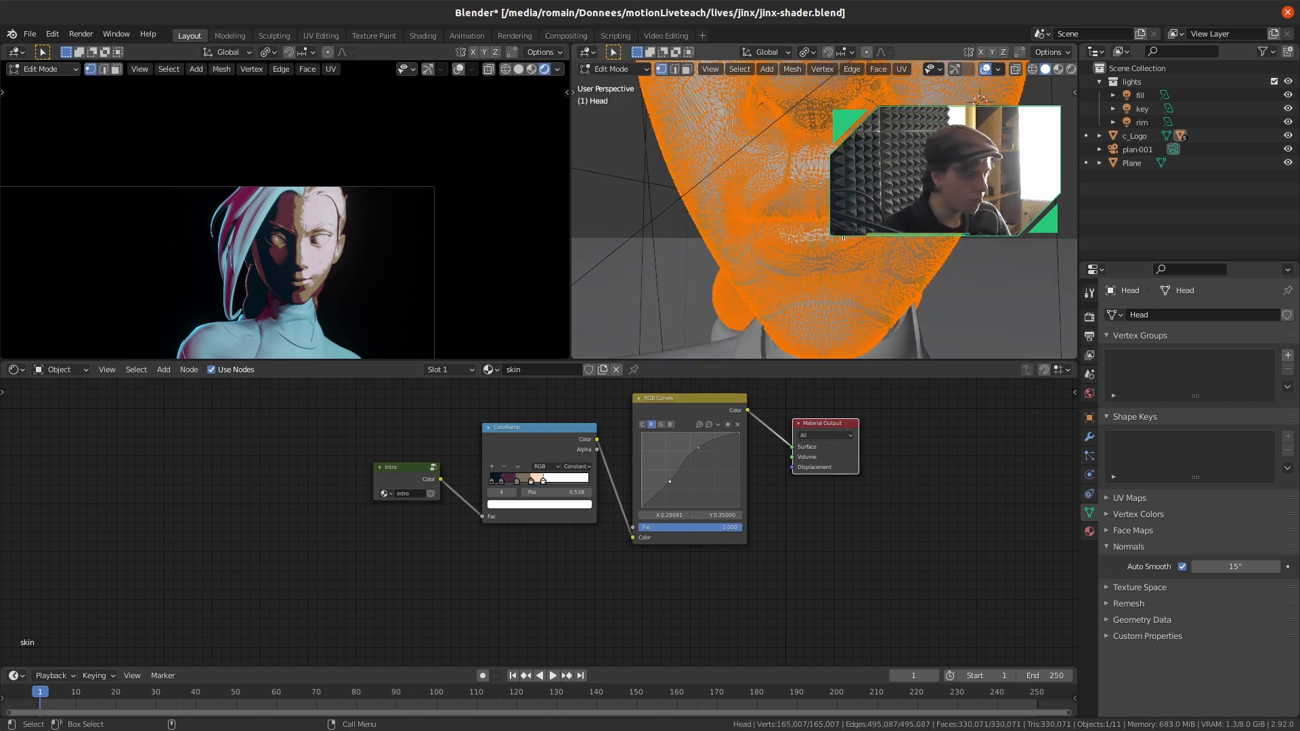
key(alt+a)
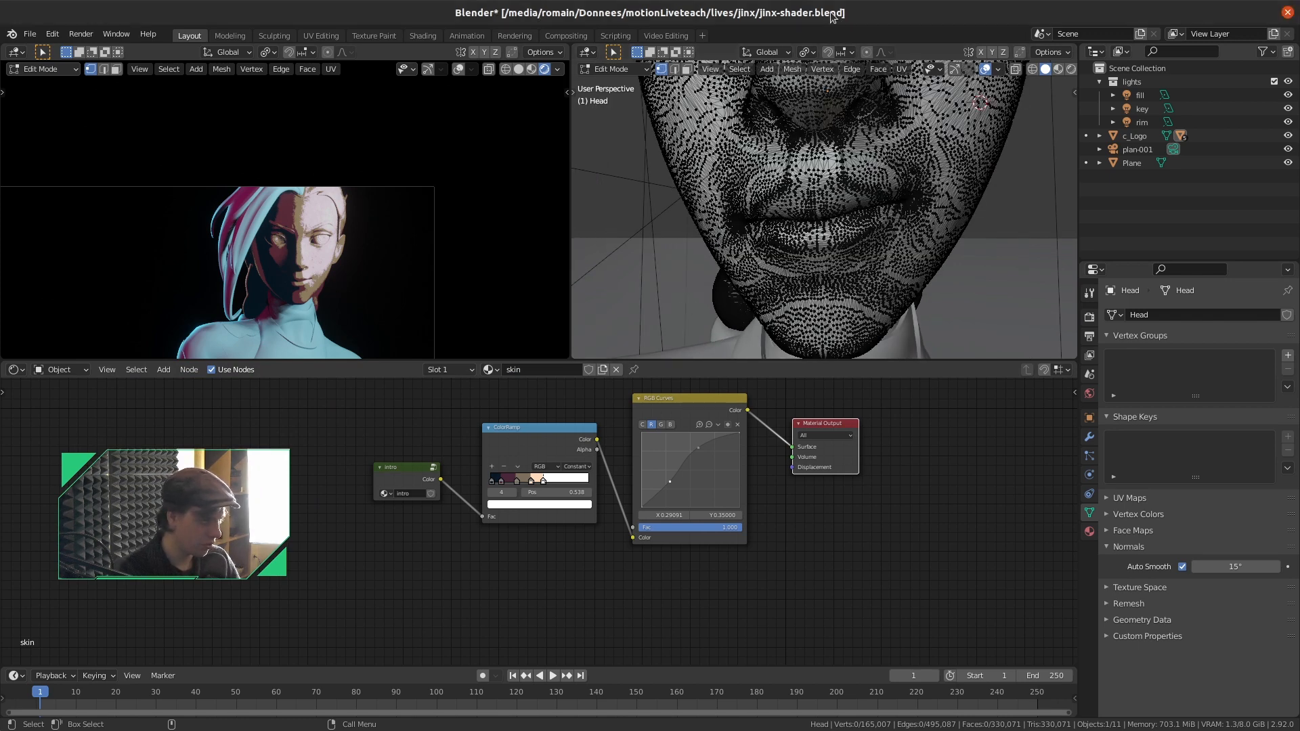
key(ctrl+space)
scroll(622, 335, up, 3)
mouse_move(622, 335)
middle_down()
mouse_move(631, 330)
mouse_move(612, 343)
middle_up()
scroll(613, 344, down, 3)
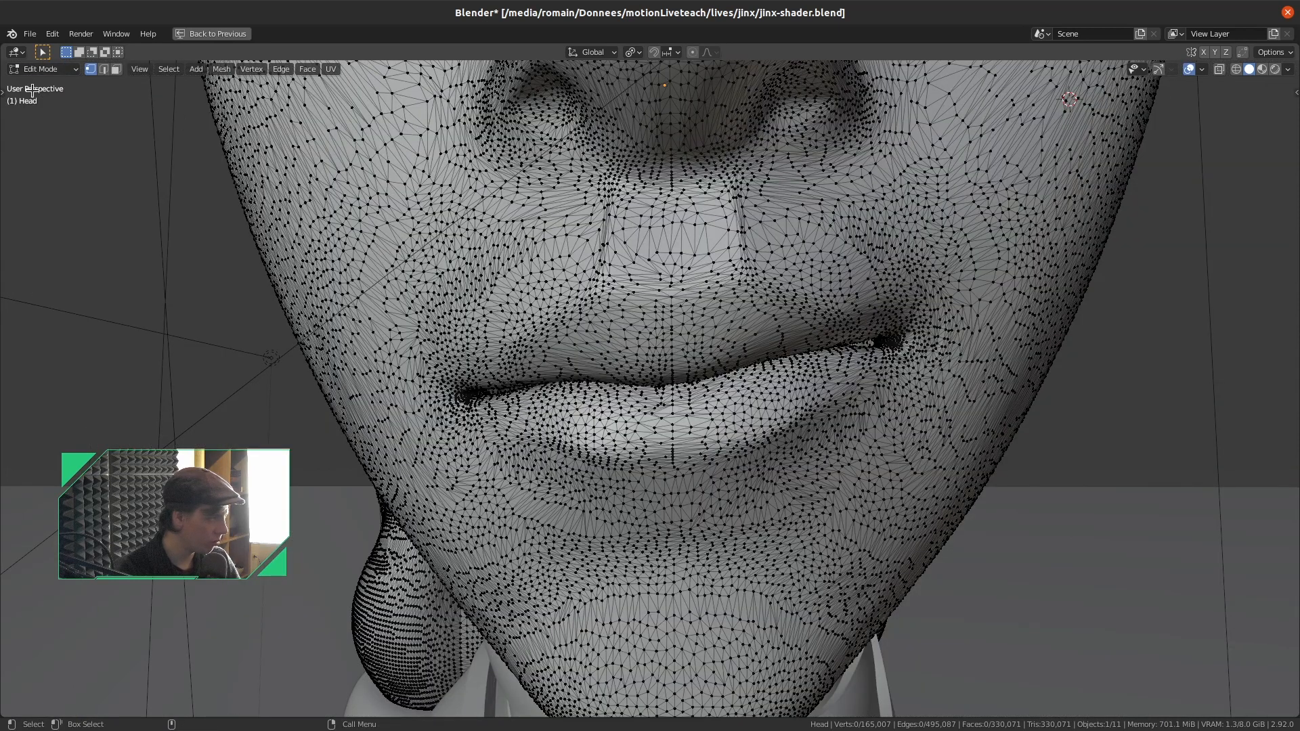
Select the faces of the upper and lower lips with Circle Select in face mode
key(c)
mouse_move(663, 403)
mouse_down()
mouse_move(705, 393)
mouse_move(650, 418)
mouse_up()
mouse_move(769, 397)
mouse_down()
mouse_move(844, 353)
mouse_move(779, 369)
mouse_move(671, 359)
mouse_move(633, 376)
mouse_move(592, 324)
mouse_move(531, 378)
mouse_move(556, 350)
mouse_up()
key(3)
mouse_move(581, 379)
shift+mouse_down()
mouse_move(880, 331)
mouse_move(615, 325)
shift+mouse_up()
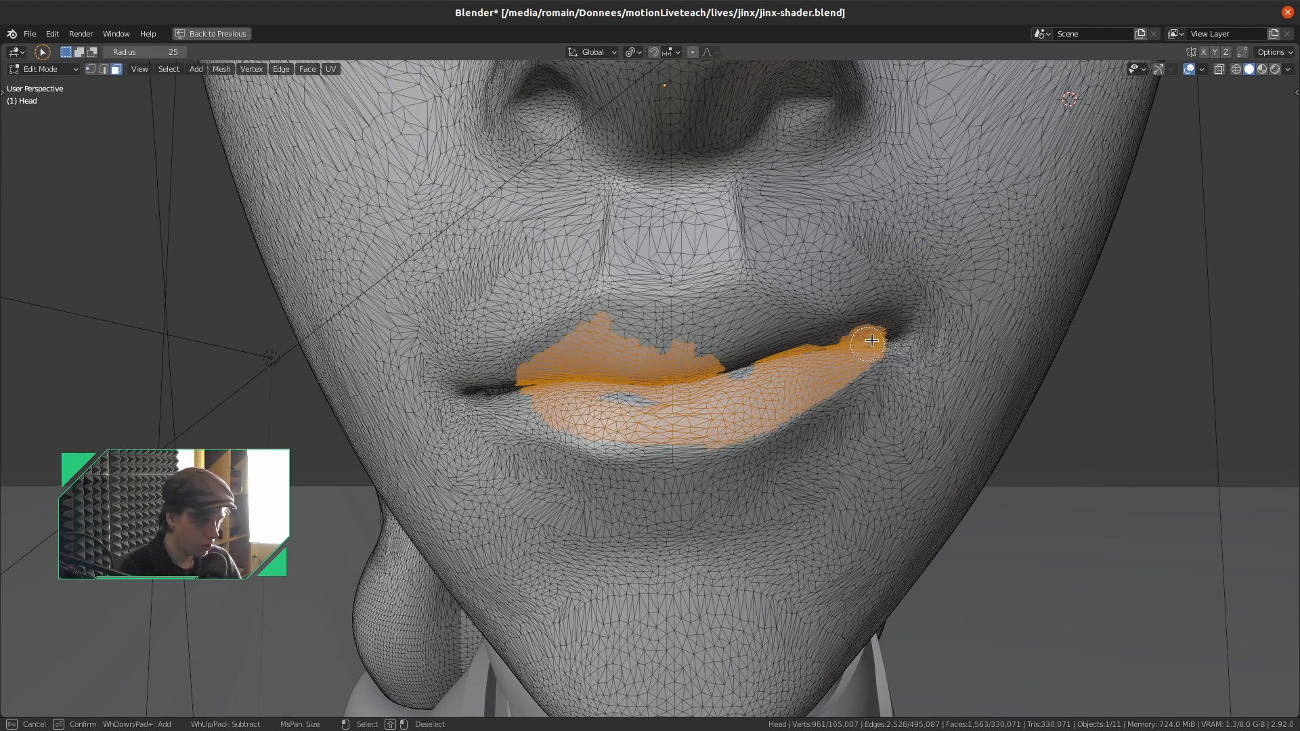
mouse_move(548, 364)
mouse_down()
mouse_move(789, 328)
mouse_move(857, 350)
mouse_move(836, 363)
mouse_up()
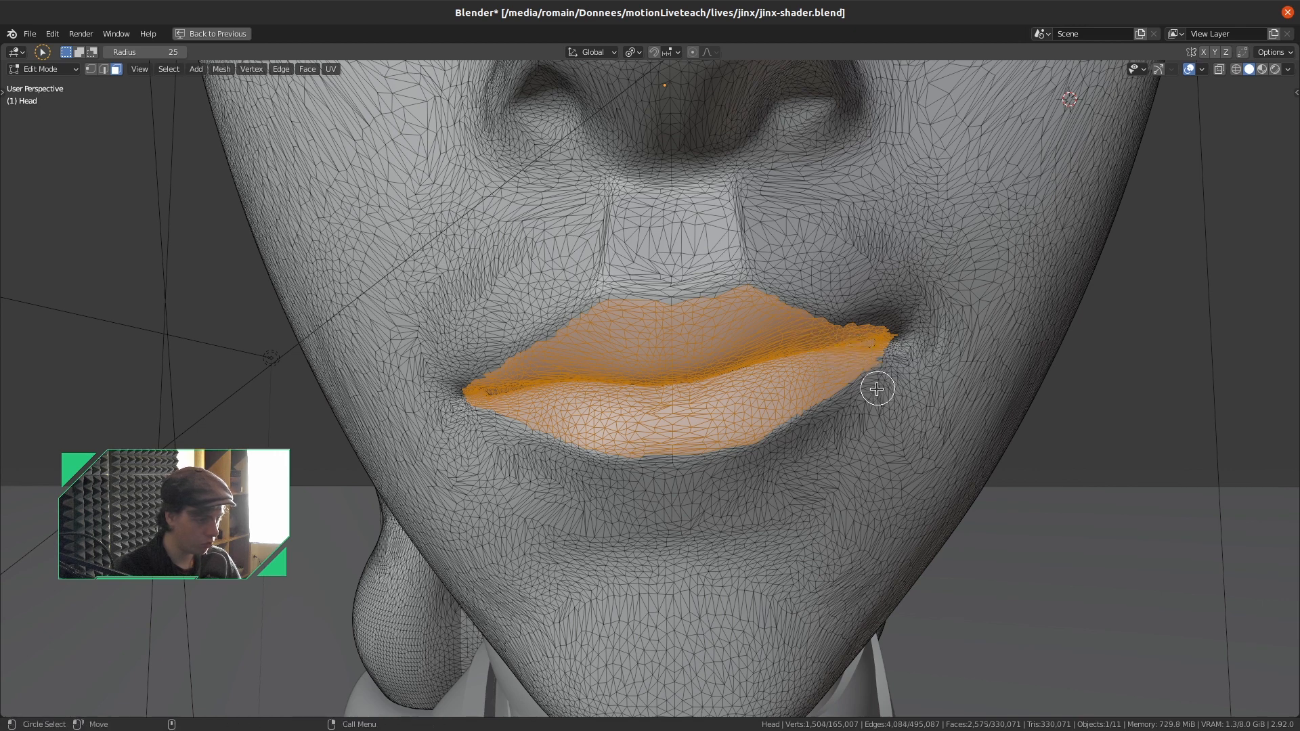
Grow the lip face selection with Select More and clean up its edge around the mouth corner
scroll(874, 391, up, 4)
scroll(916, 389, down, 2)
mouse_move(916, 389)
shift+middle_down()
mouse_move(821, 375)
mouse_move(905, 379)
shift+middle_up()
shift+drag(575, 152, 435, 272)
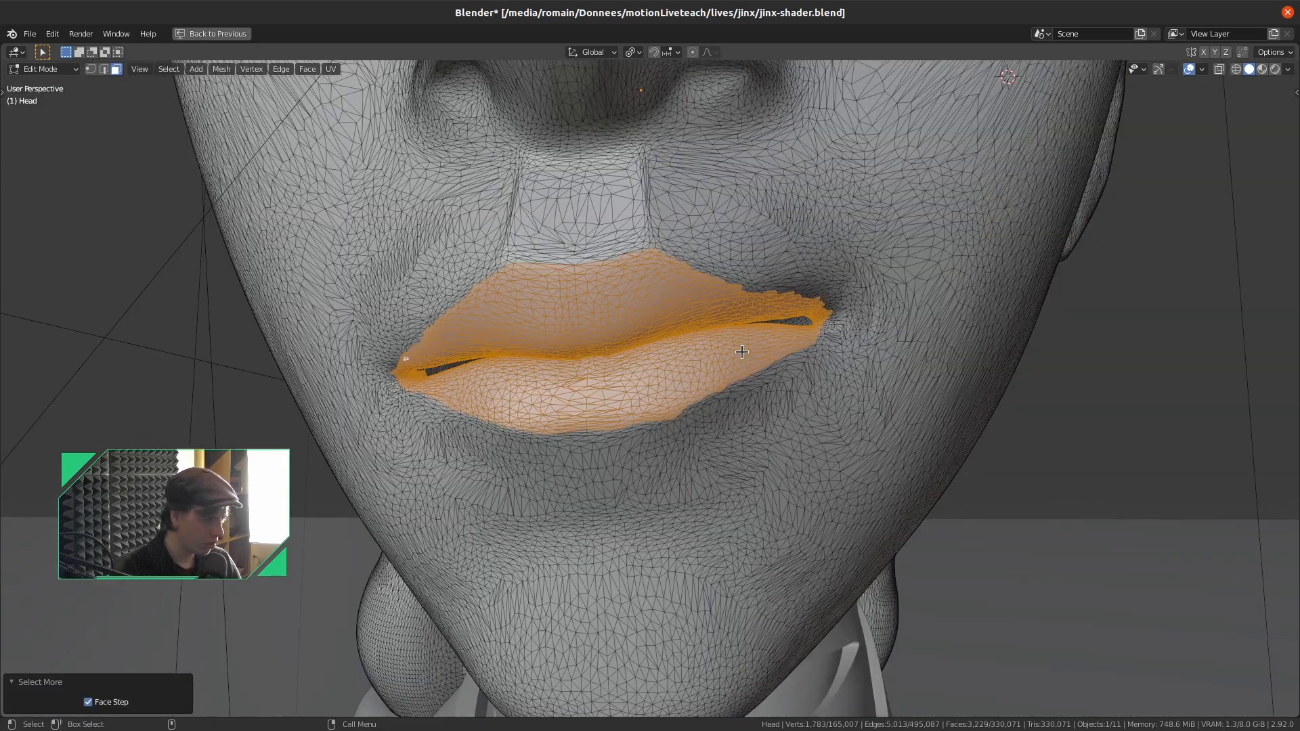
scroll(740, 349, up, 4)
middle_drag(824, 288, 704, 238)
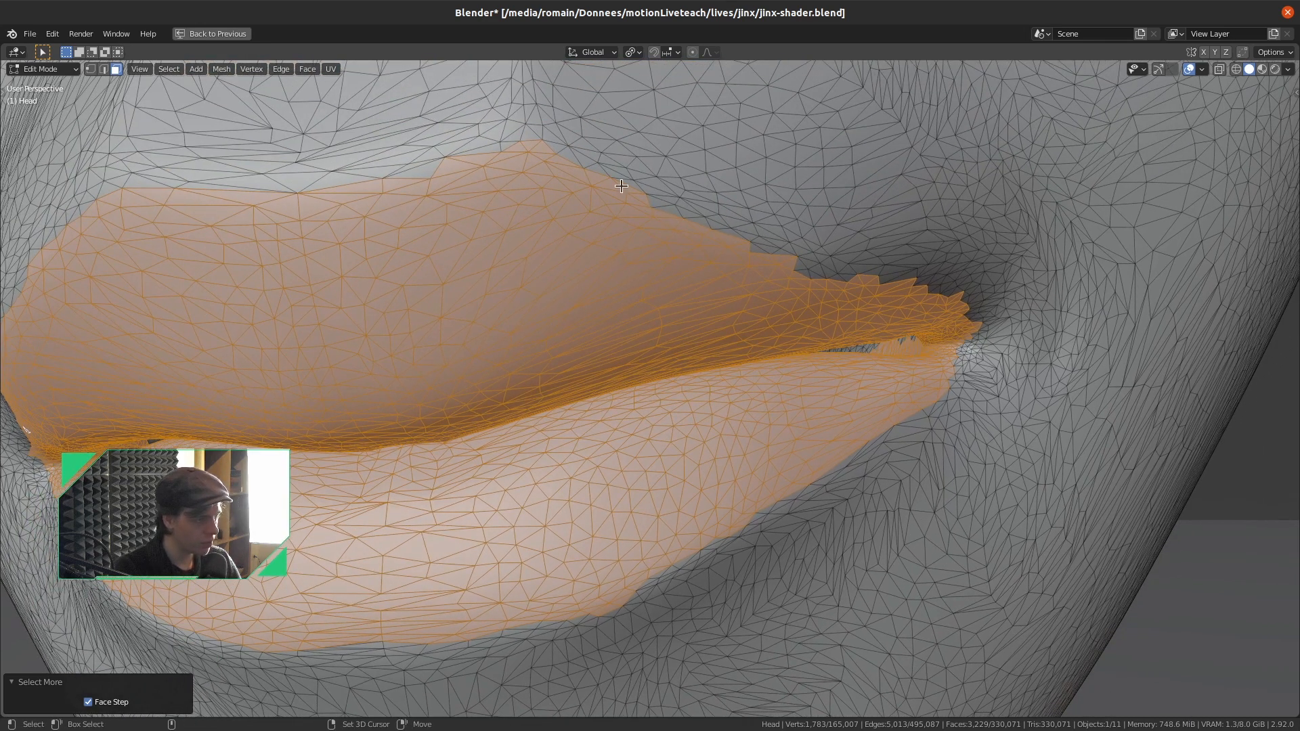
shift+click(669, 209)
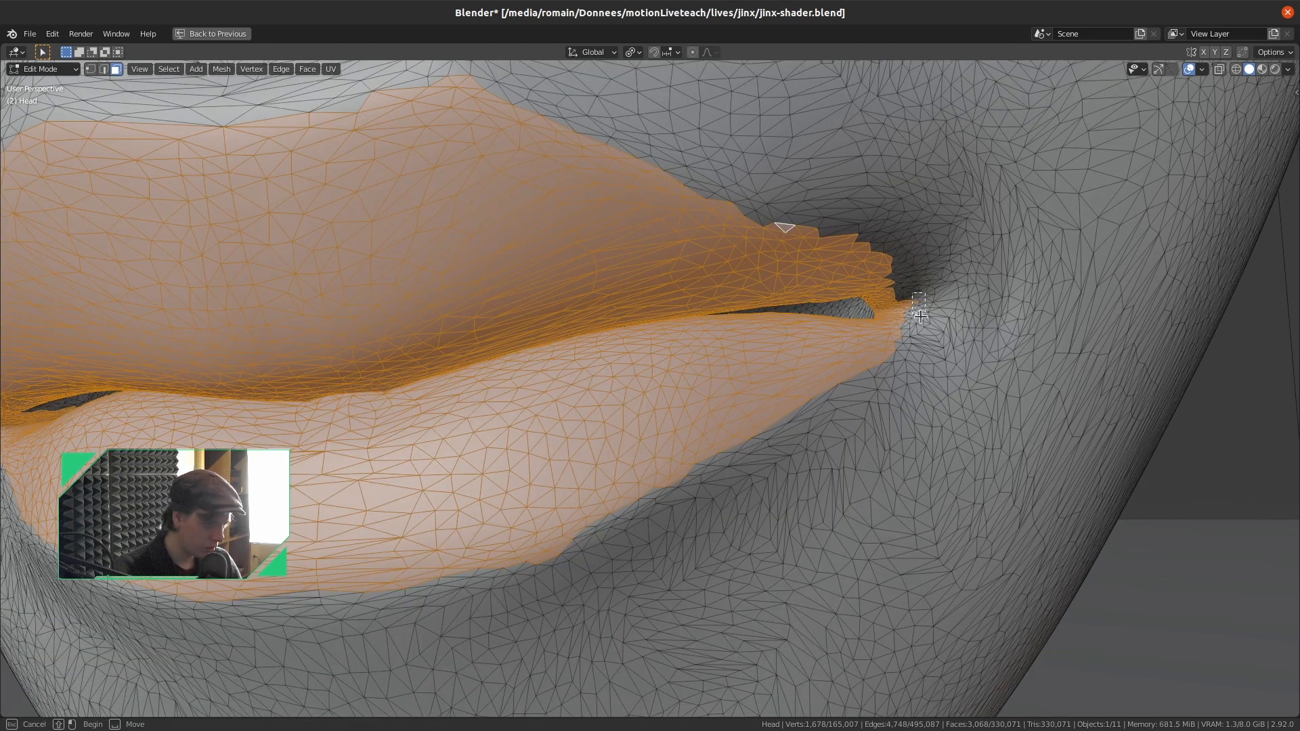
scroll(751, 443, down, 6)
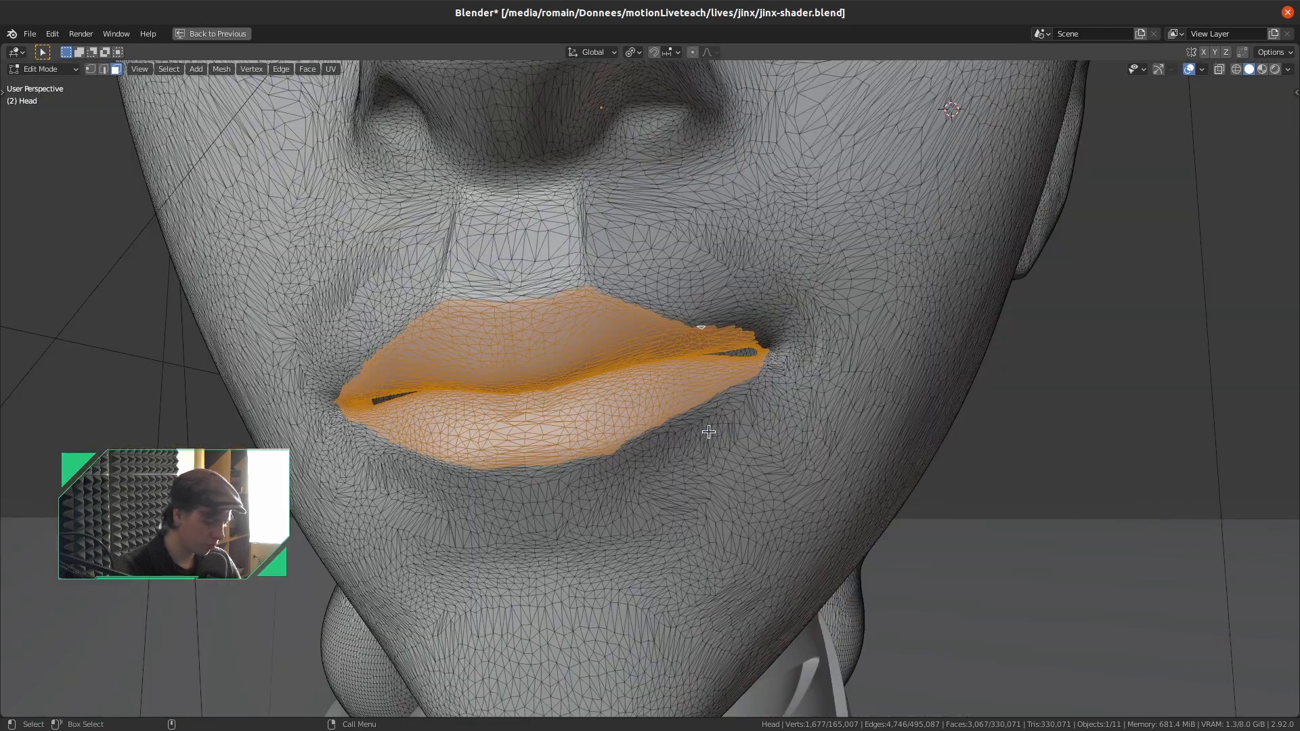
Add a second material named "sh_lips" to the head and assign it to the selected lip faces
key(ctrl+space)
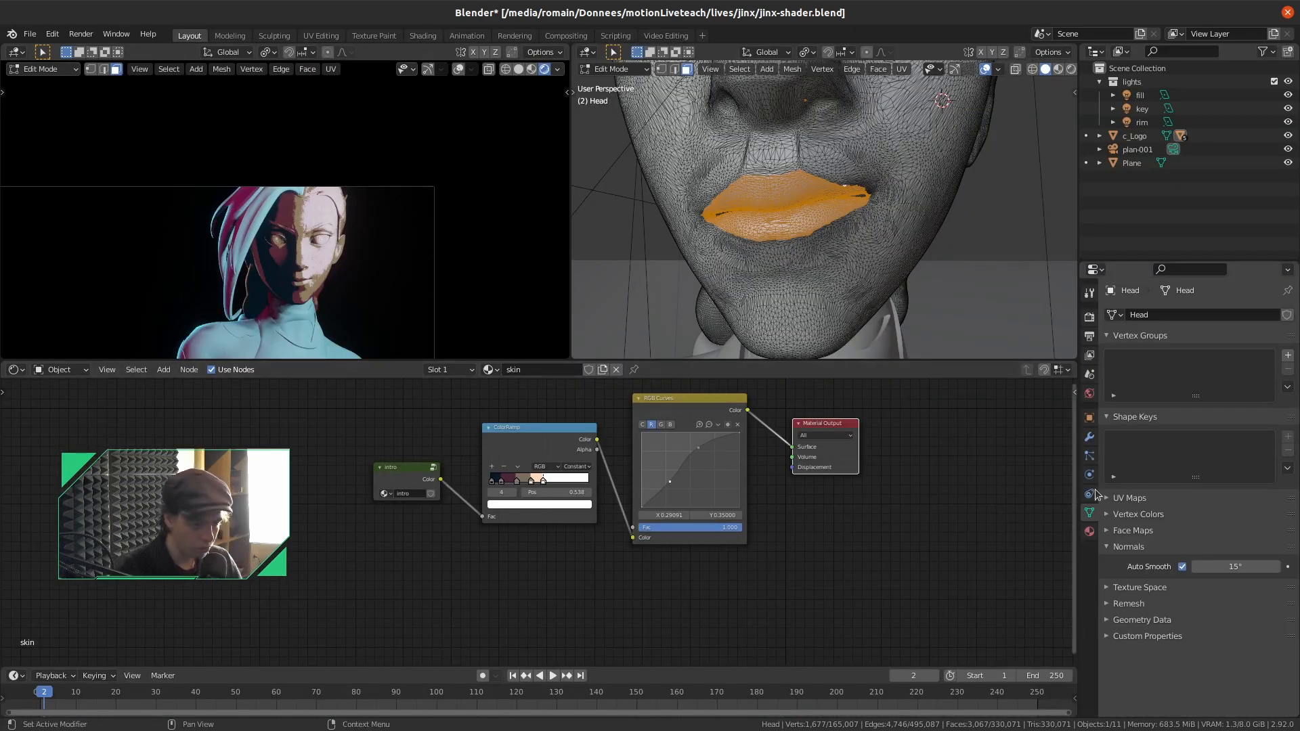
click(1089, 532)
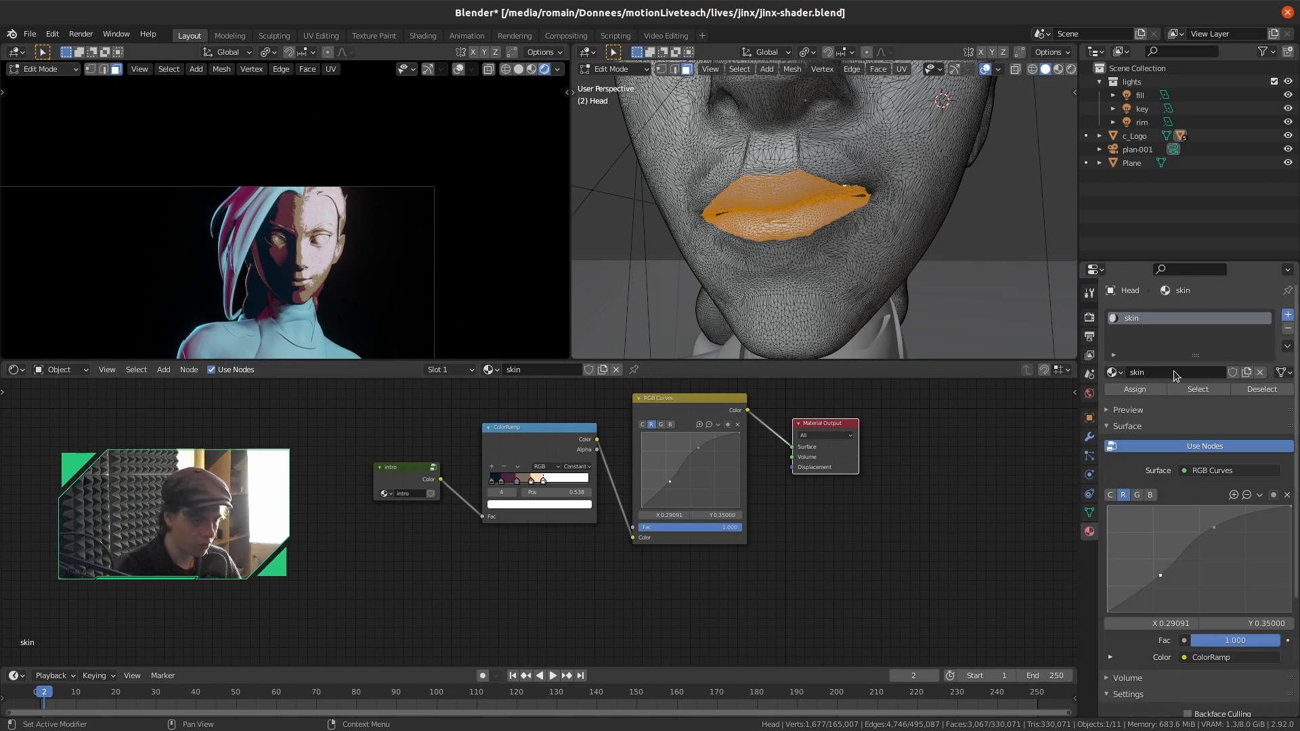
click(1289, 315)
click(1152, 399)
click(1151, 400)
text(sh)
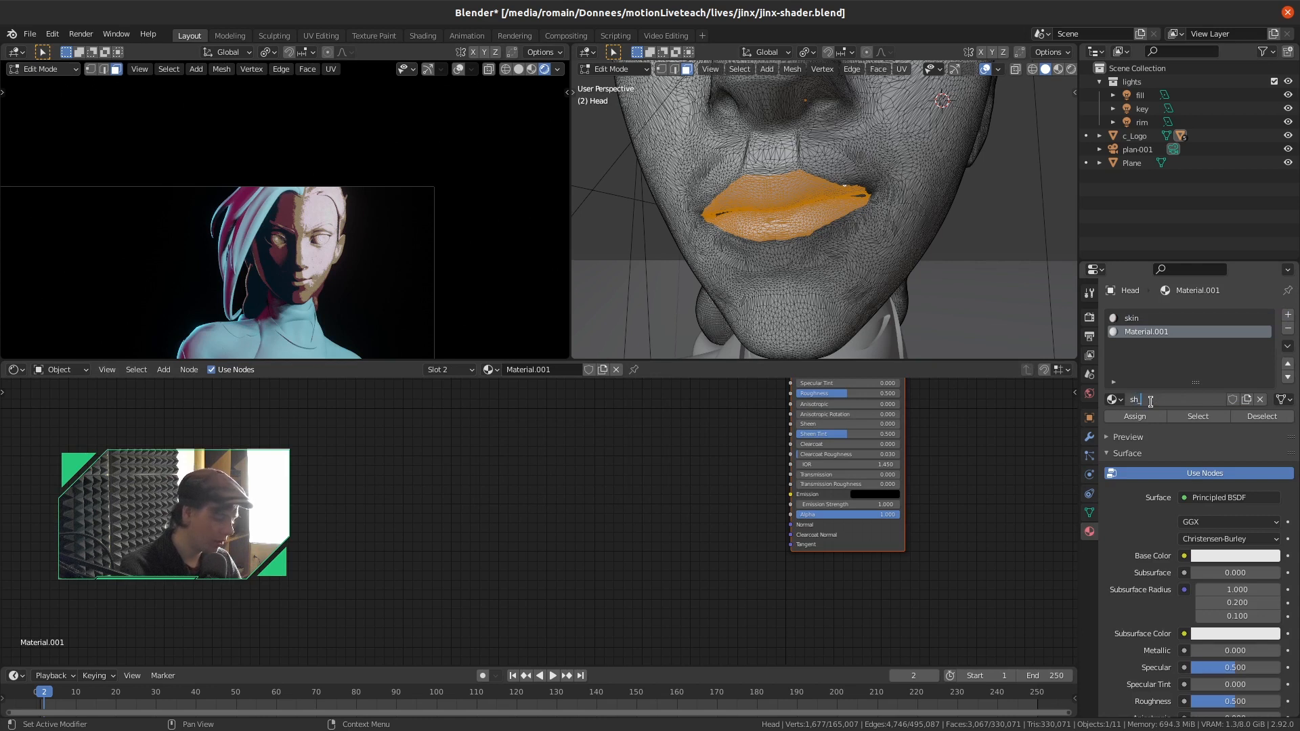
text(_lips)
key(Return)
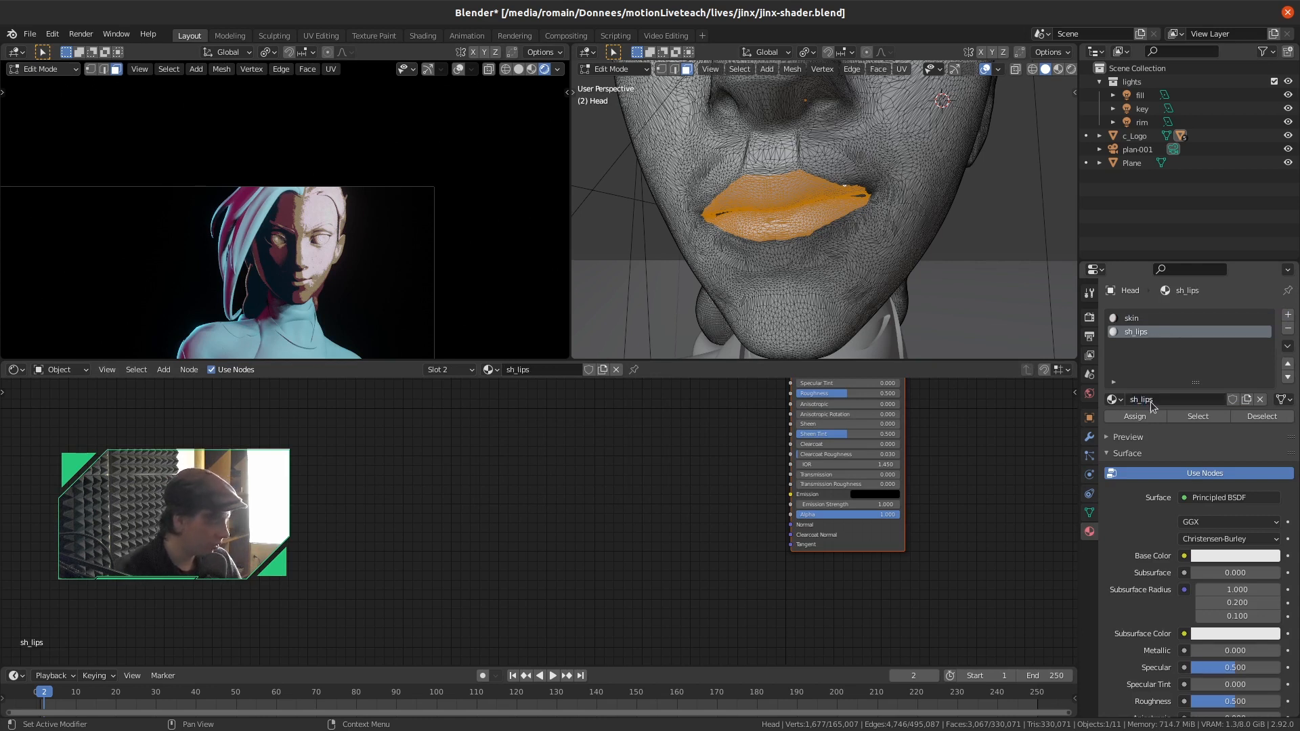
click(1135, 416)
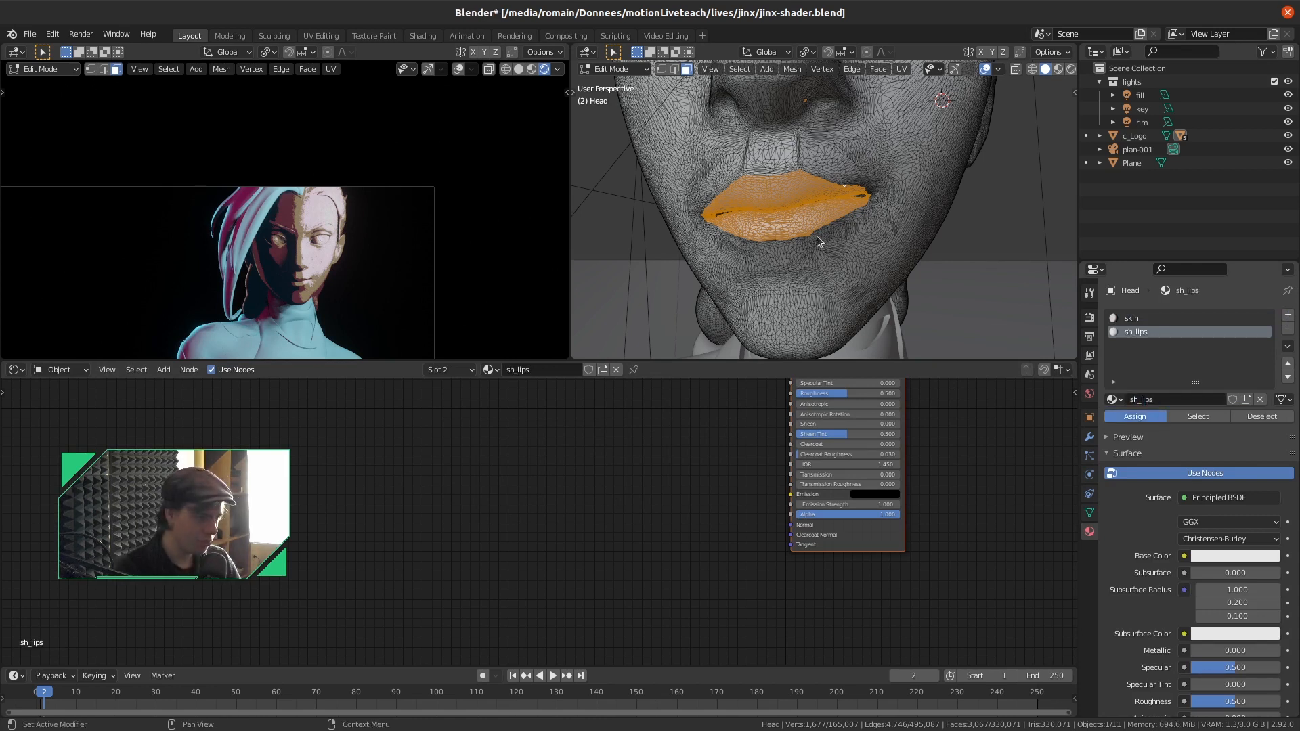
Set the sh_lips viewport display colour to salmon orange (H 0.034, S 0.773, V 0.800)
scroll(1160, 633, down, 15)
click(1126, 693)
scroll(1126, 694, down, 2)
click(1206, 660)
drag(1223, 557, 1203, 538)
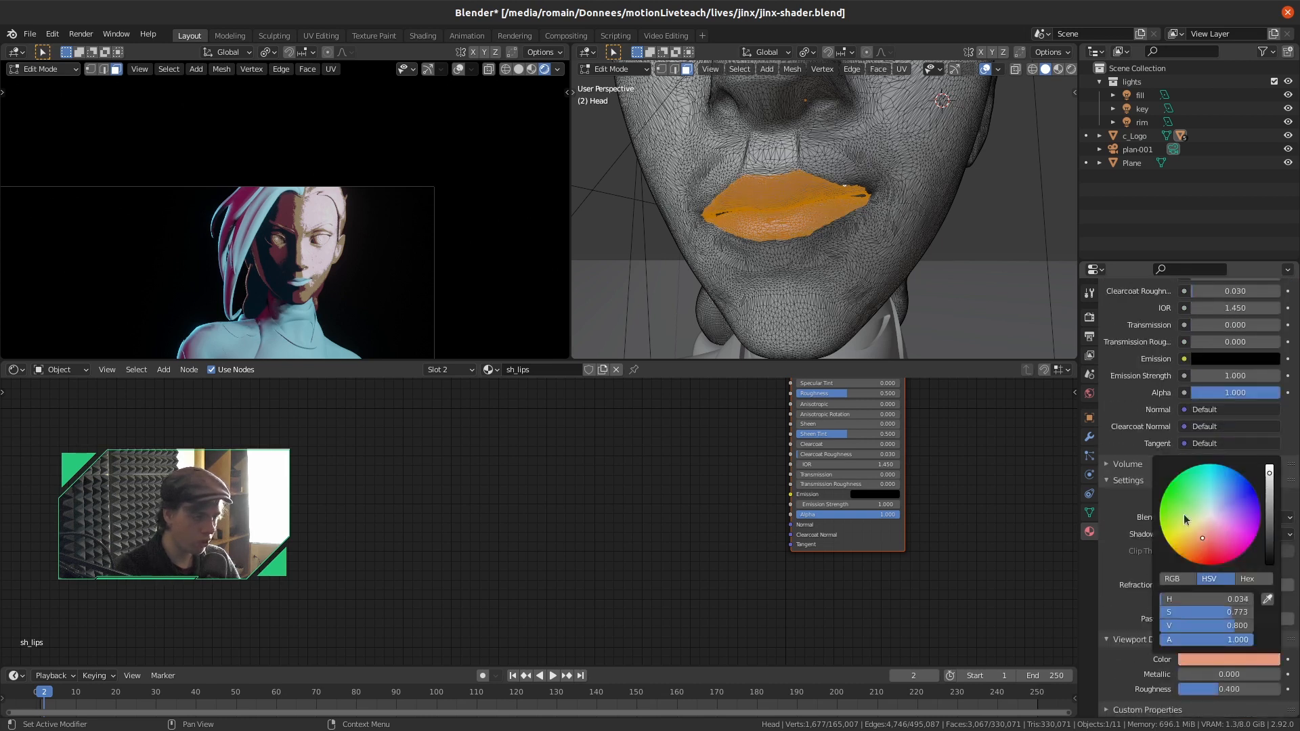
Remove the Principled BSDF node from the sh_lips material
key(Home)
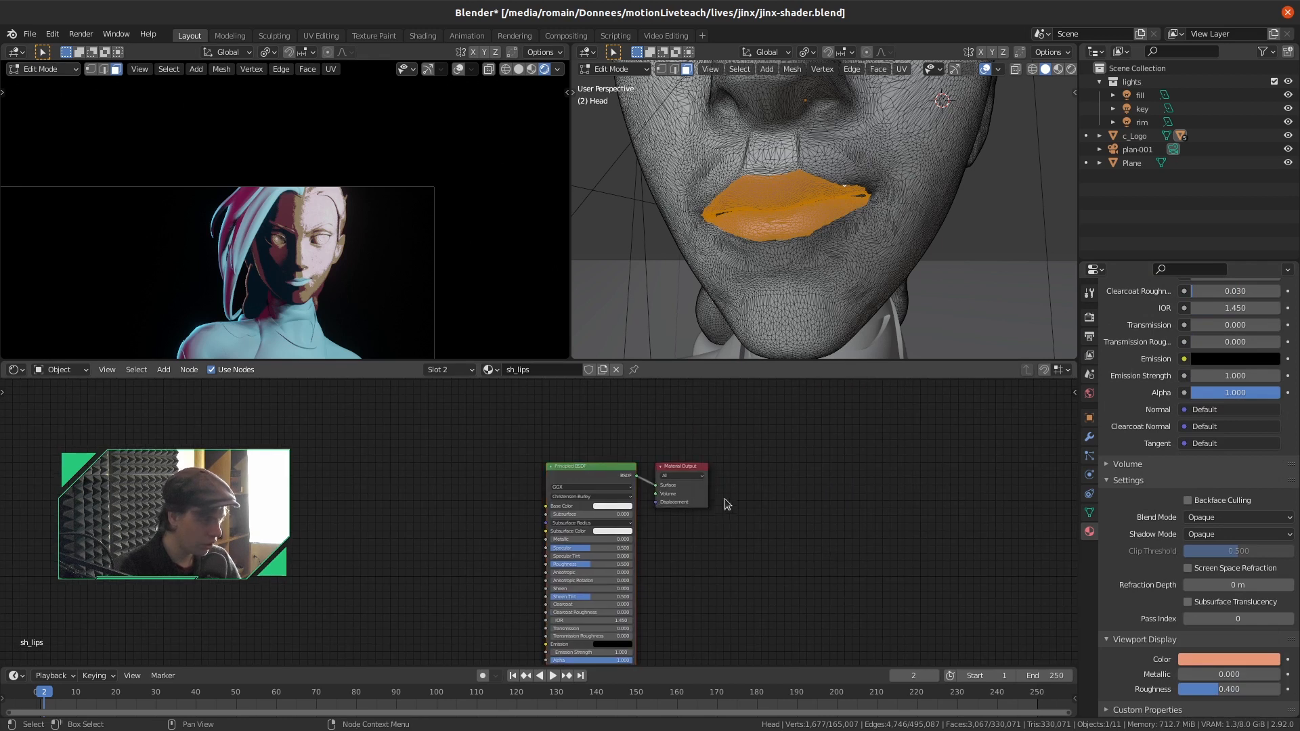
scroll(773, 482, up, 3)
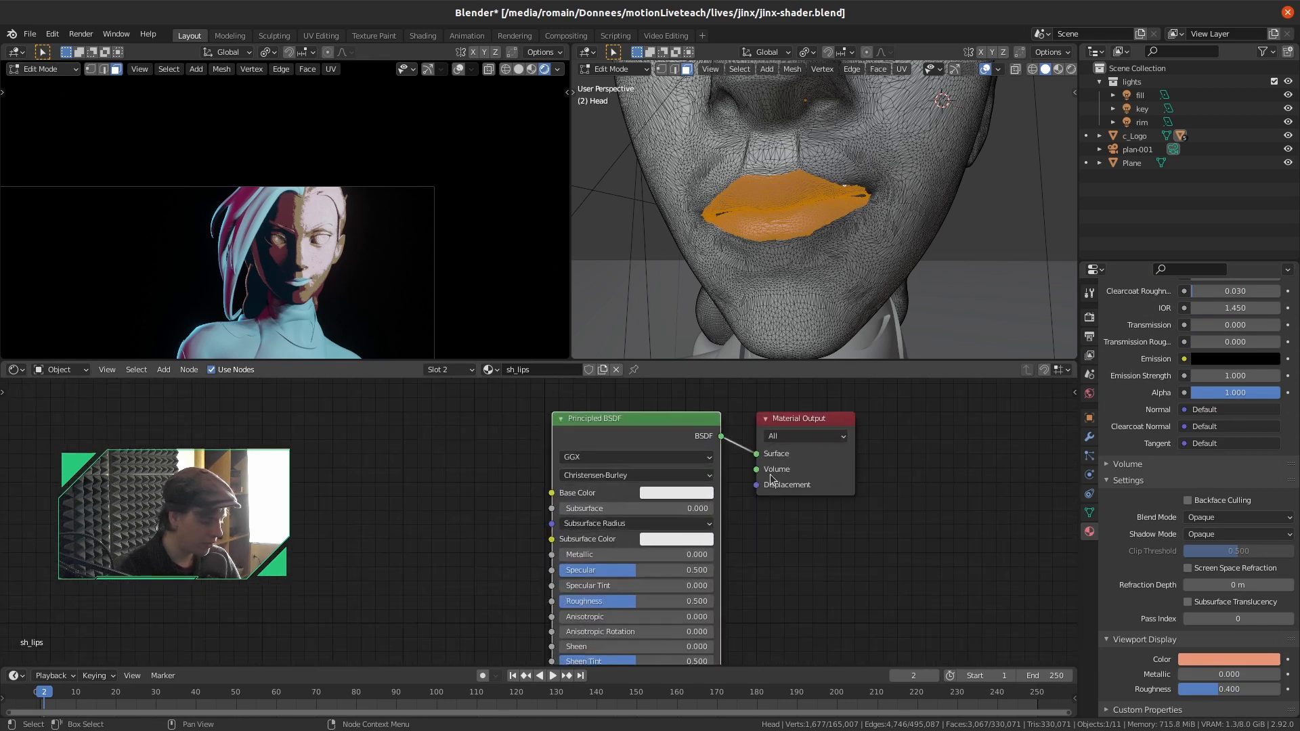
key(x)
Copy the skin material's node network into sh_lips in Object Mode and delete the unlinked original Material Output
click(489, 370)
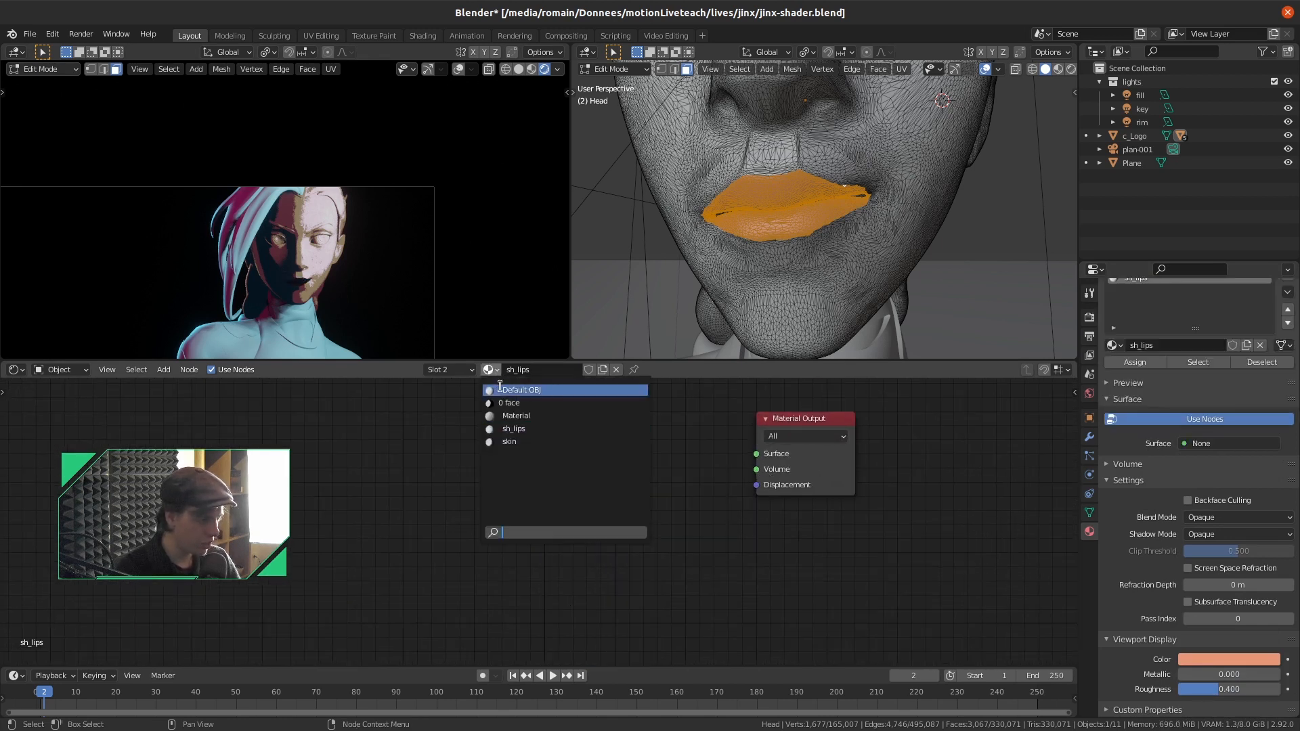
key(Return)
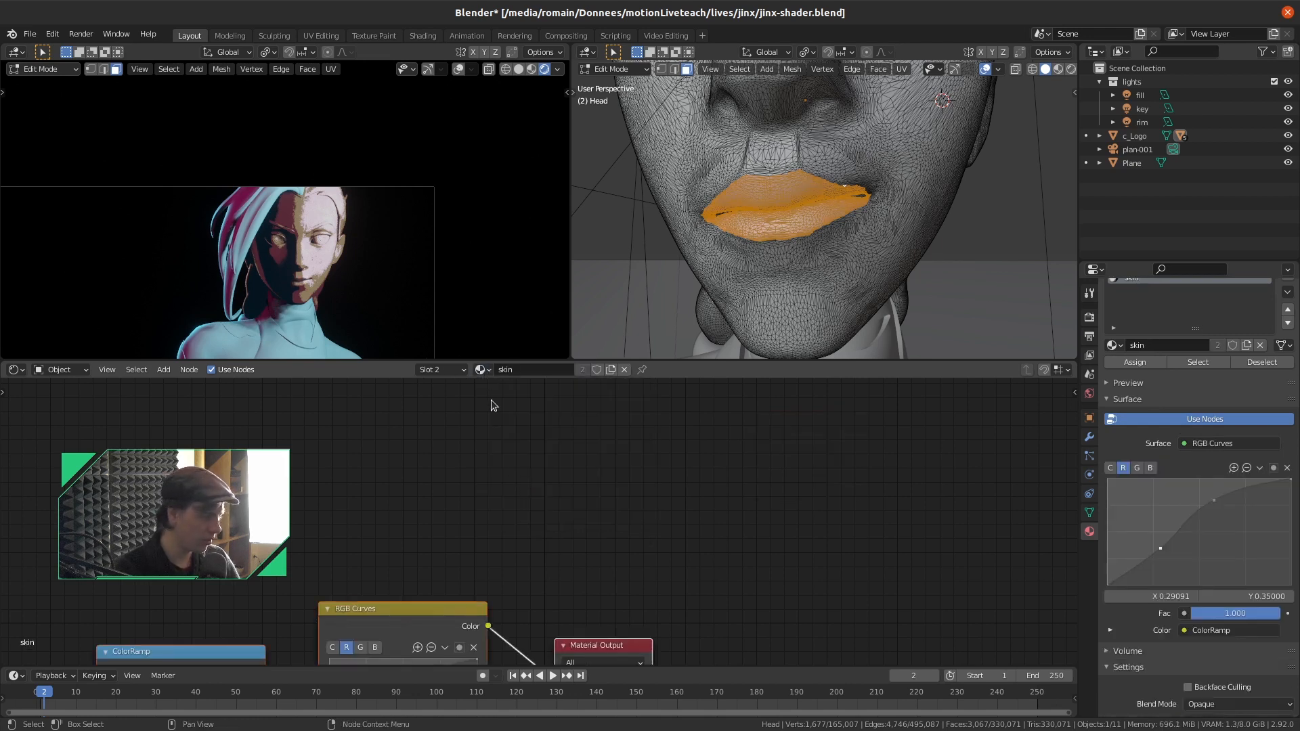
key(Tab)
click(483, 369)
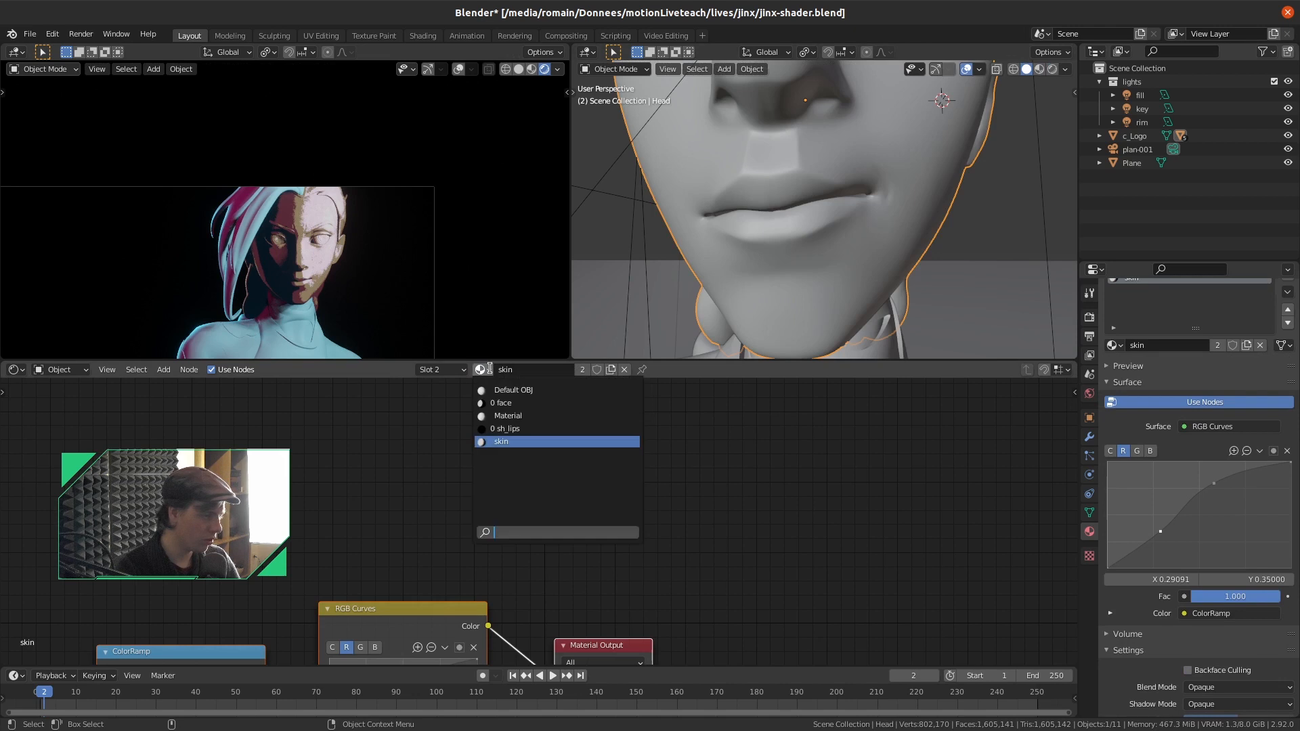
click(528, 430)
scroll(575, 501, down, 3)
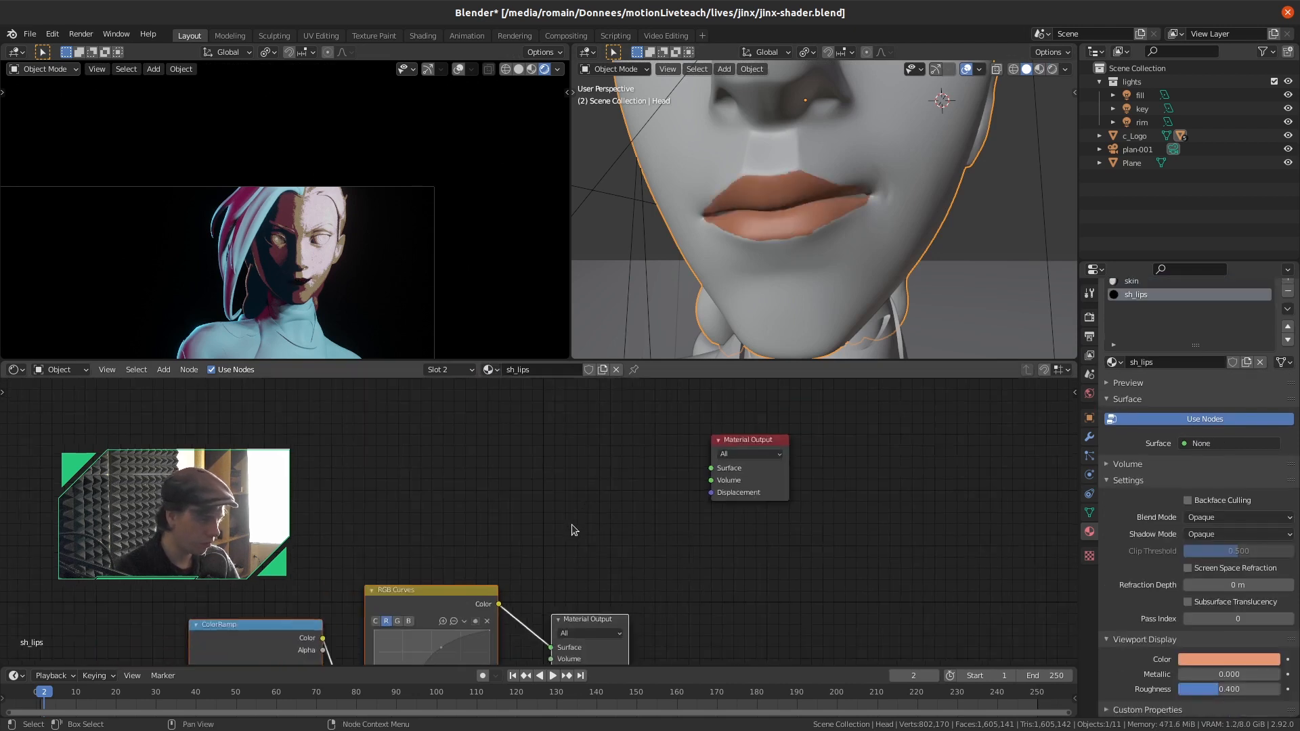
click(736, 416)
key(Delete)
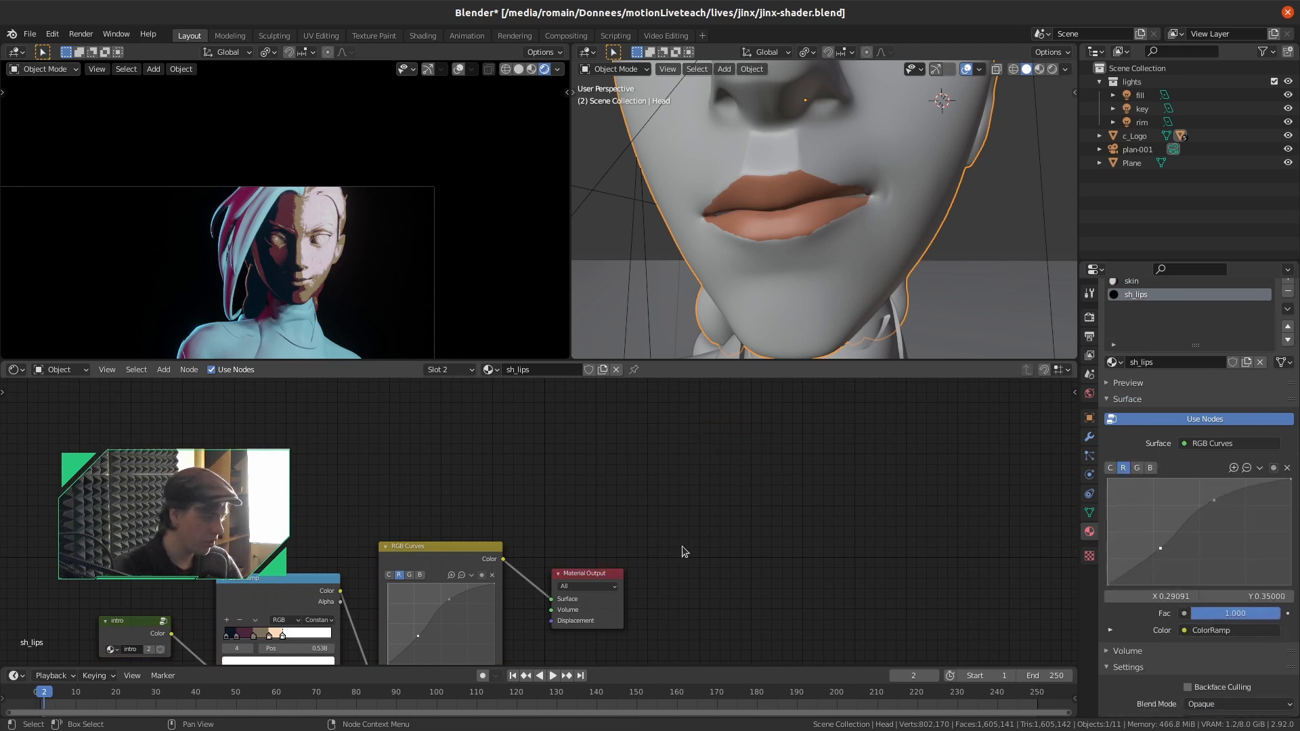
Recolour stop 3 of the sh_lips ColorRamp to pinkish red (H 0.983, S 0.911, V 1.000)
key(Home)
scroll(562, 604, up, 5)
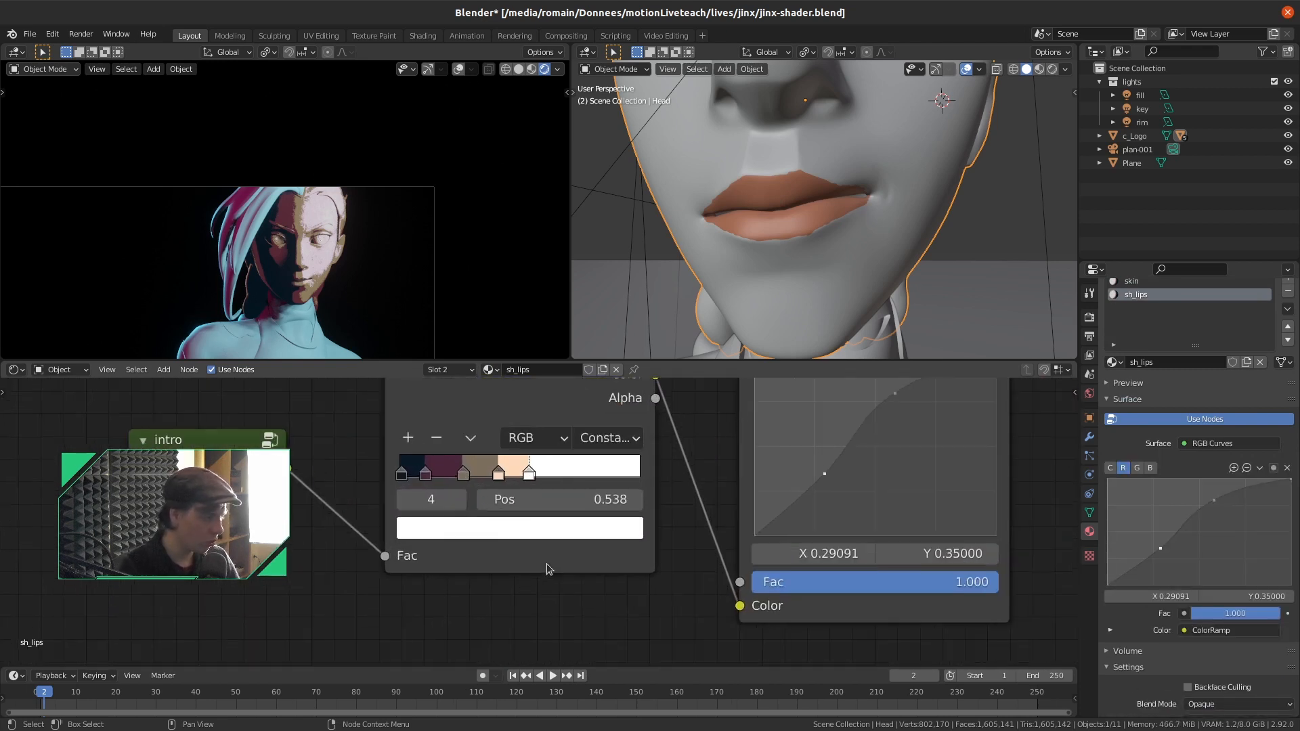
scroll(561, 604, down, 3)
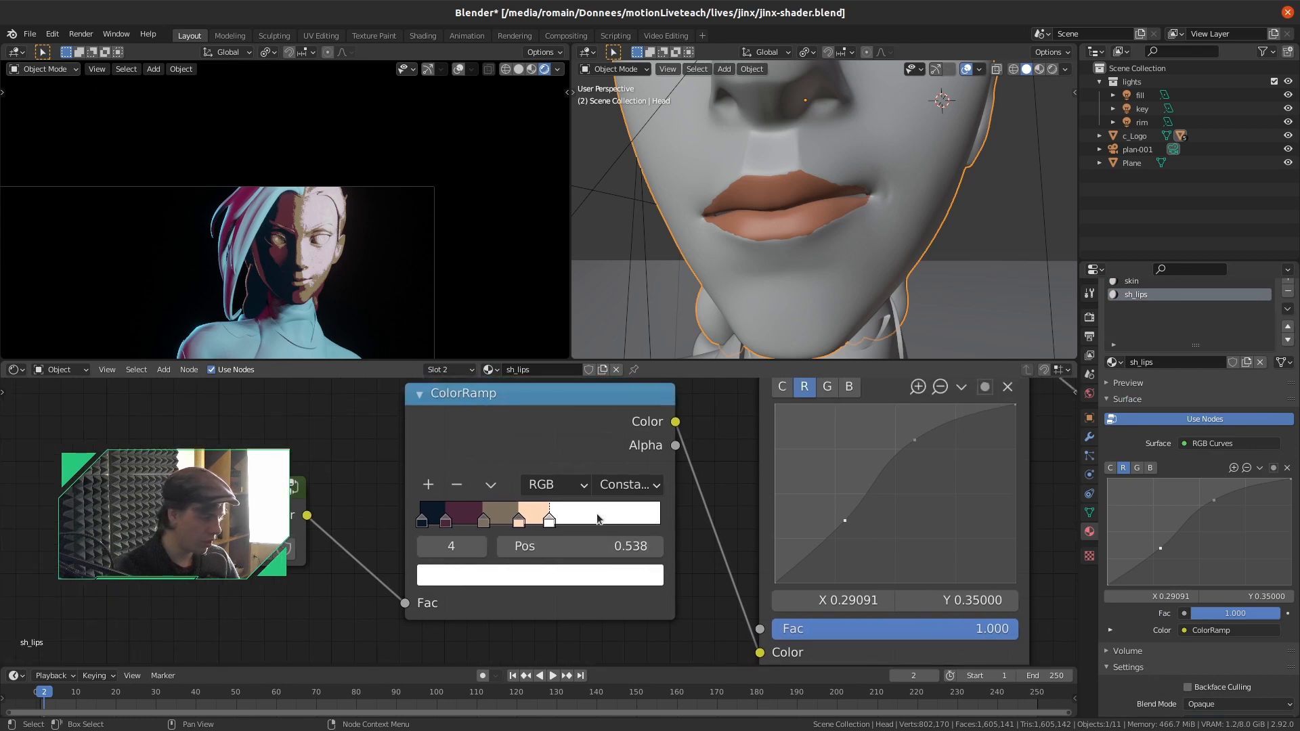
click(521, 524)
click(533, 577)
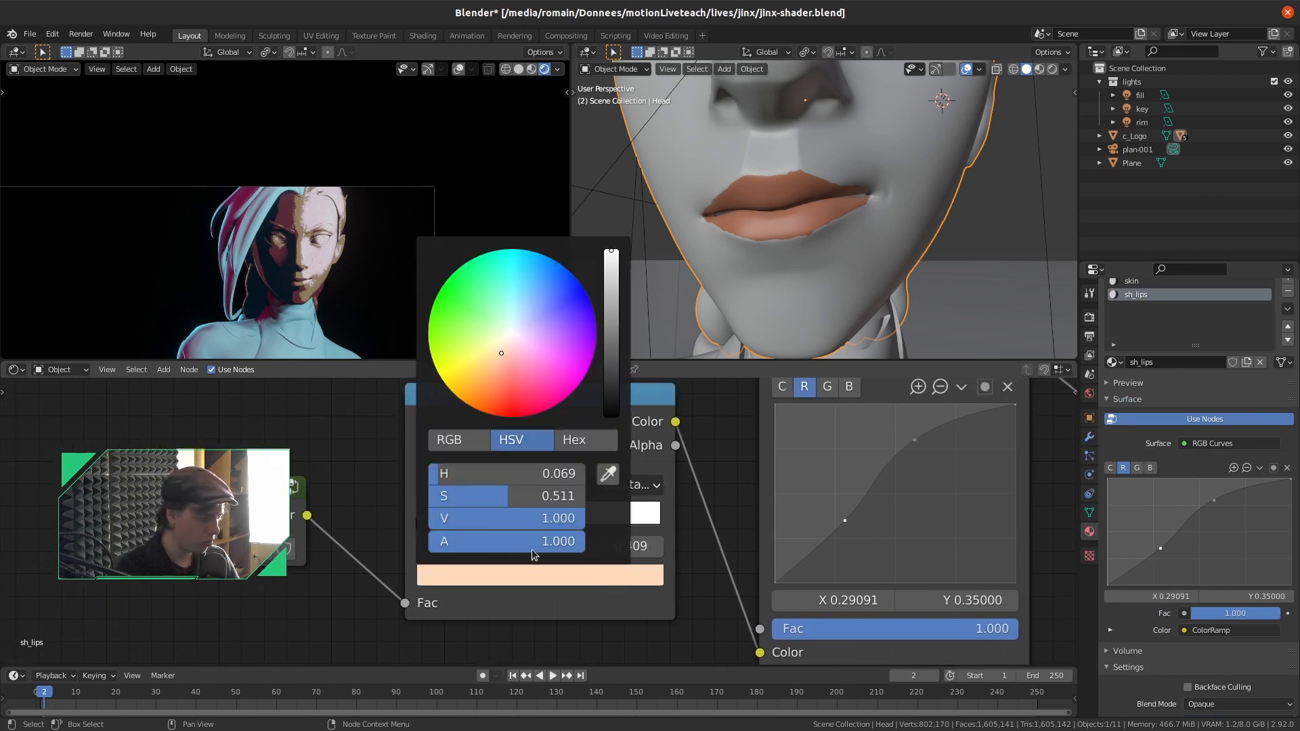
drag(535, 495, 567, 496)
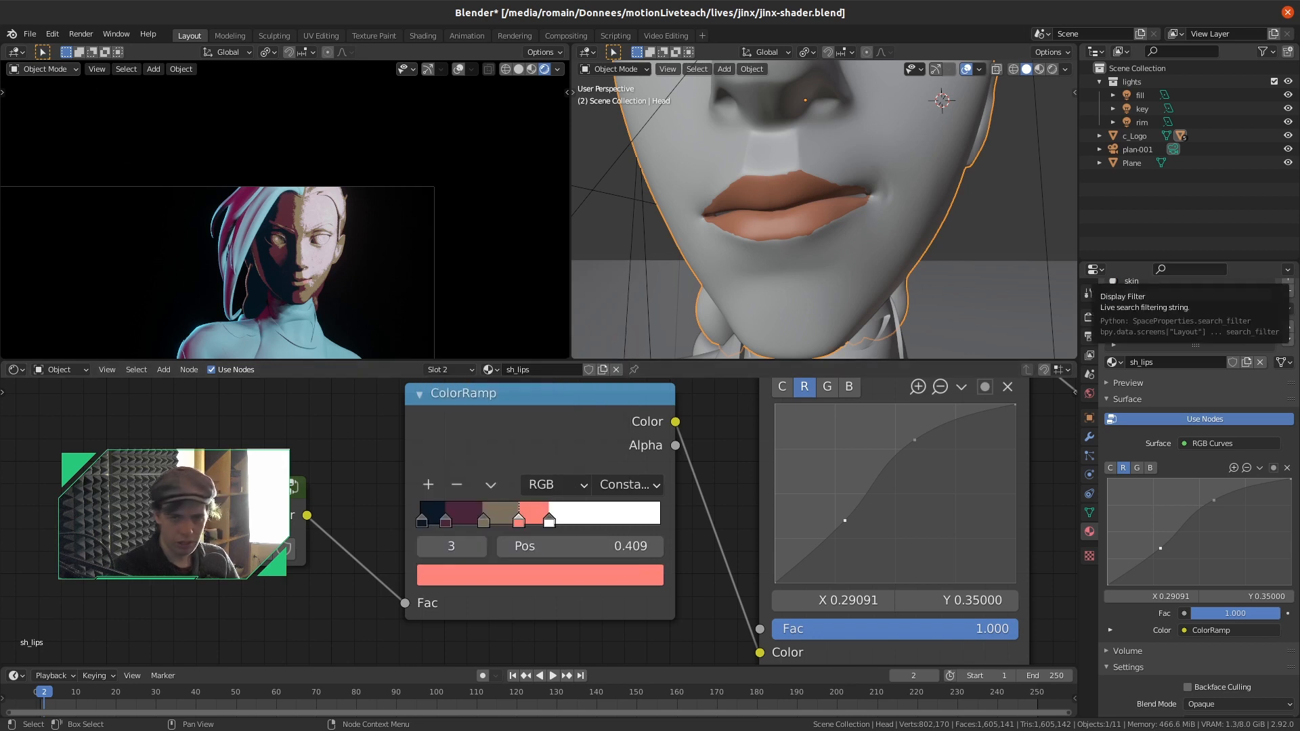
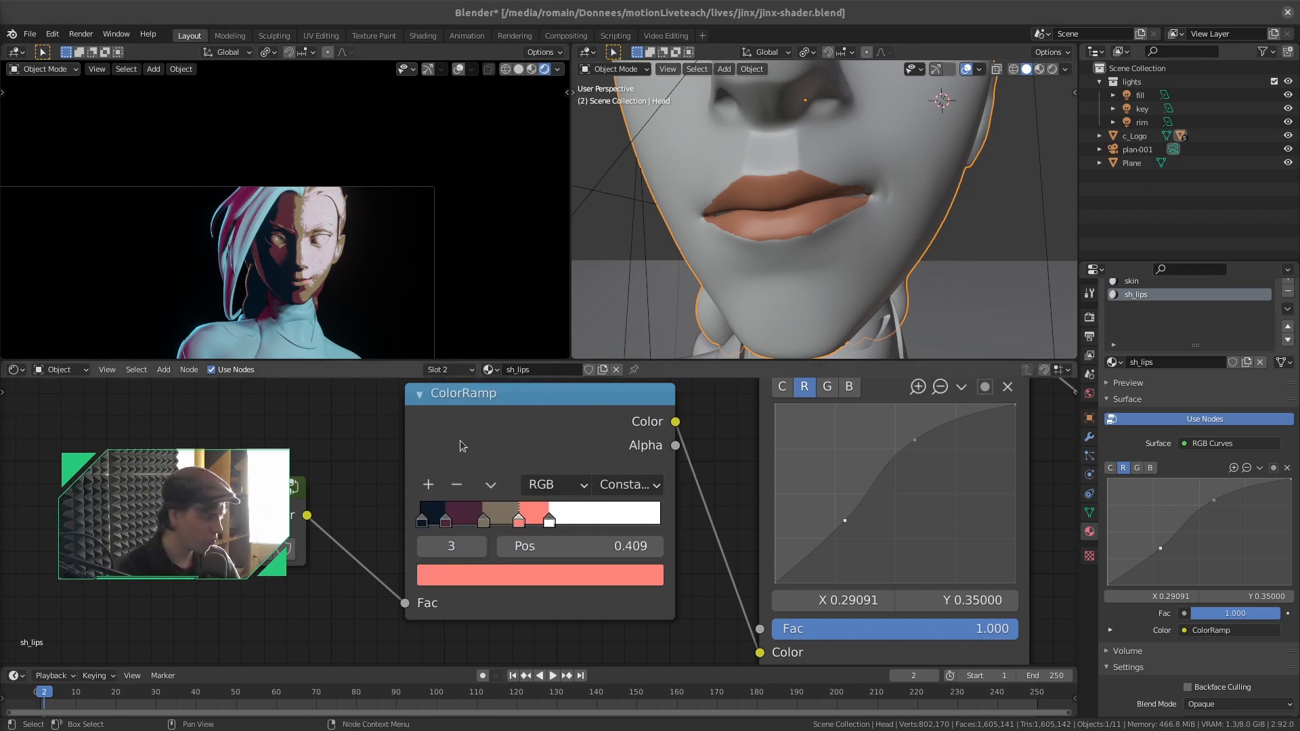
click(531, 584)
click(547, 380)
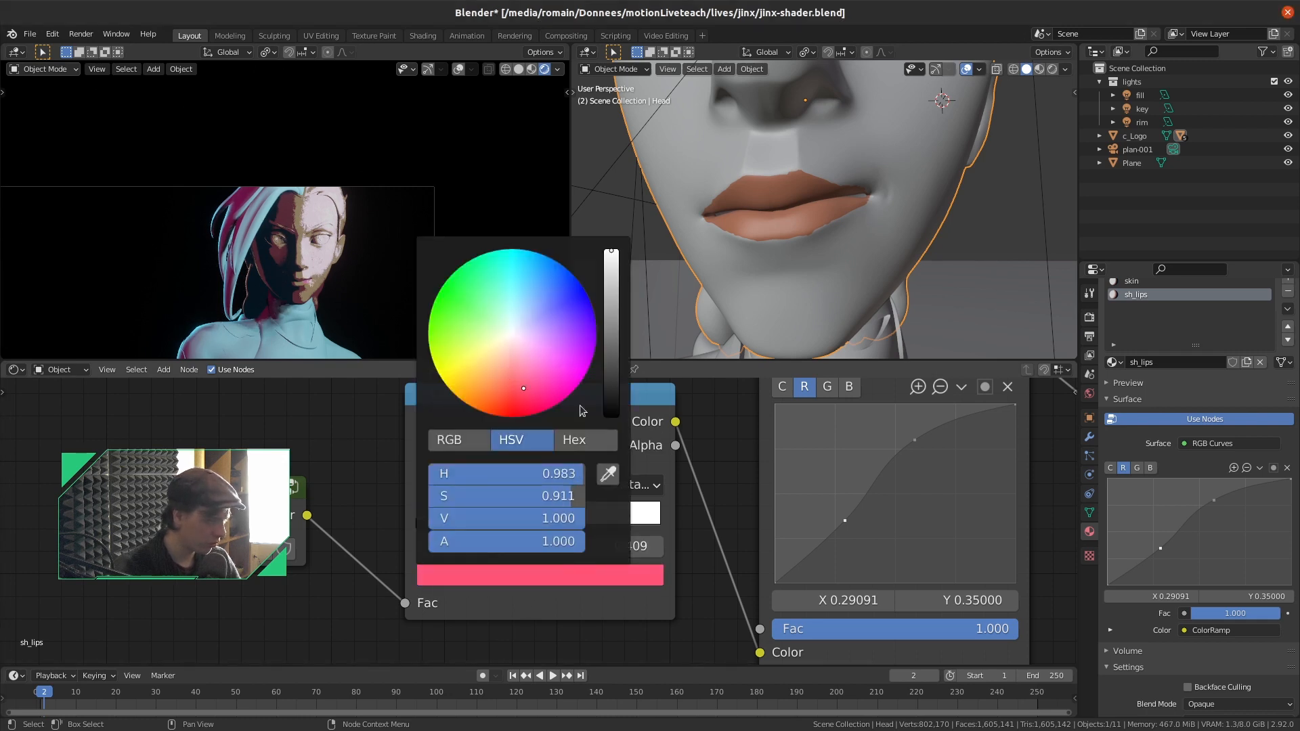
Recolour ColorRamp stop 2 to dark crimson and stop 1 to deep purple
click(484, 521)
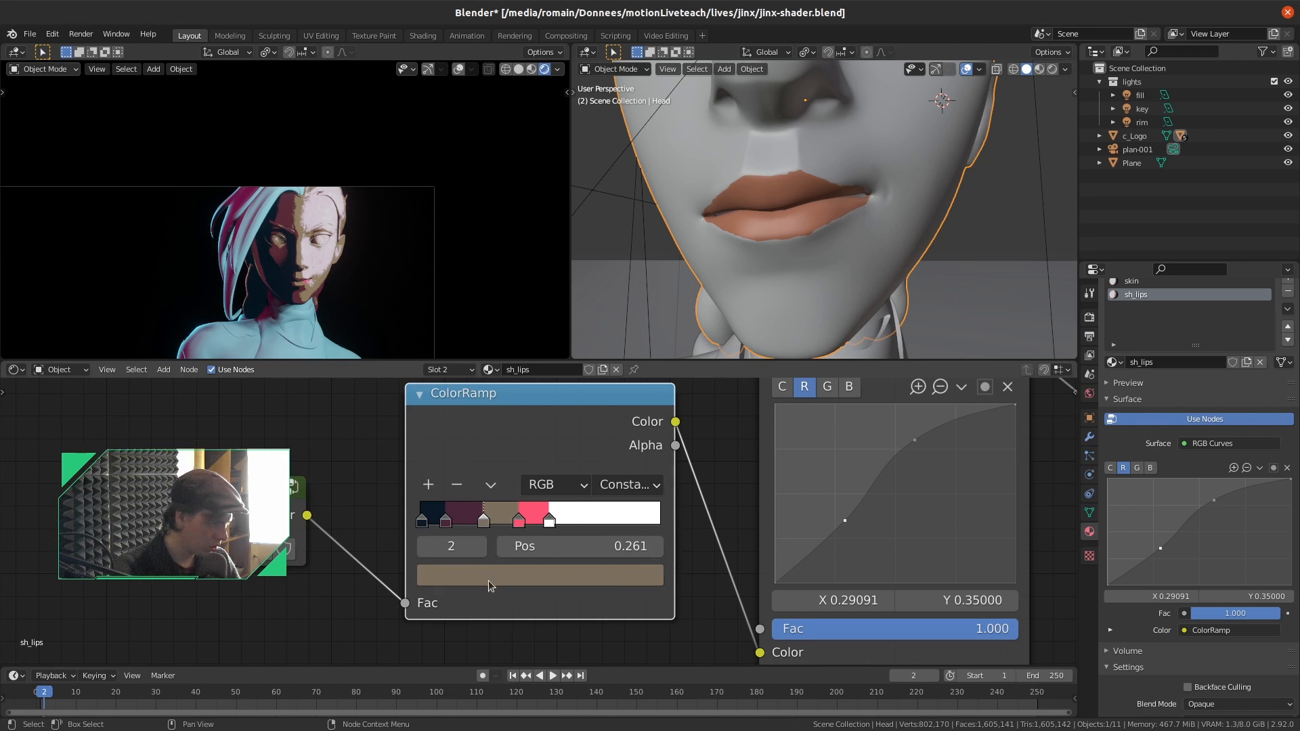
click(491, 586)
click(507, 361)
click(445, 523)
click(463, 577)
click(534, 398)
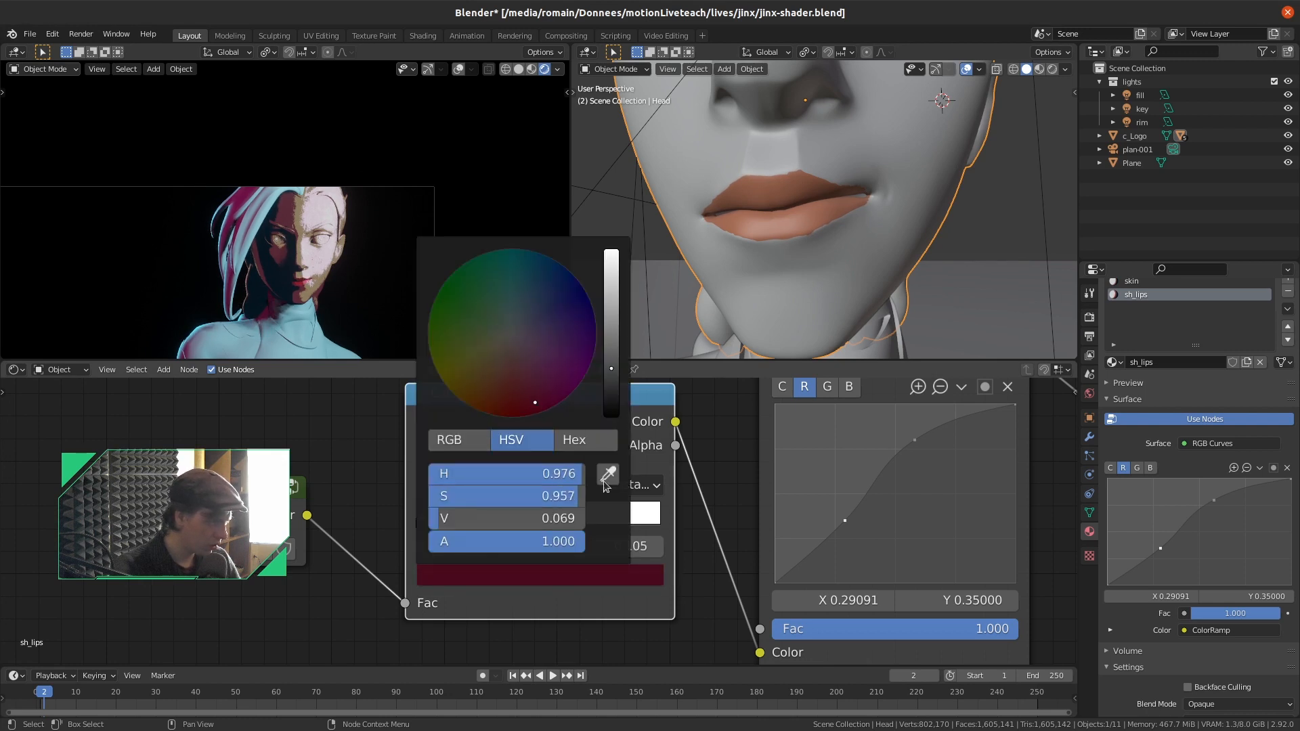
click(491, 576)
click(572, 354)
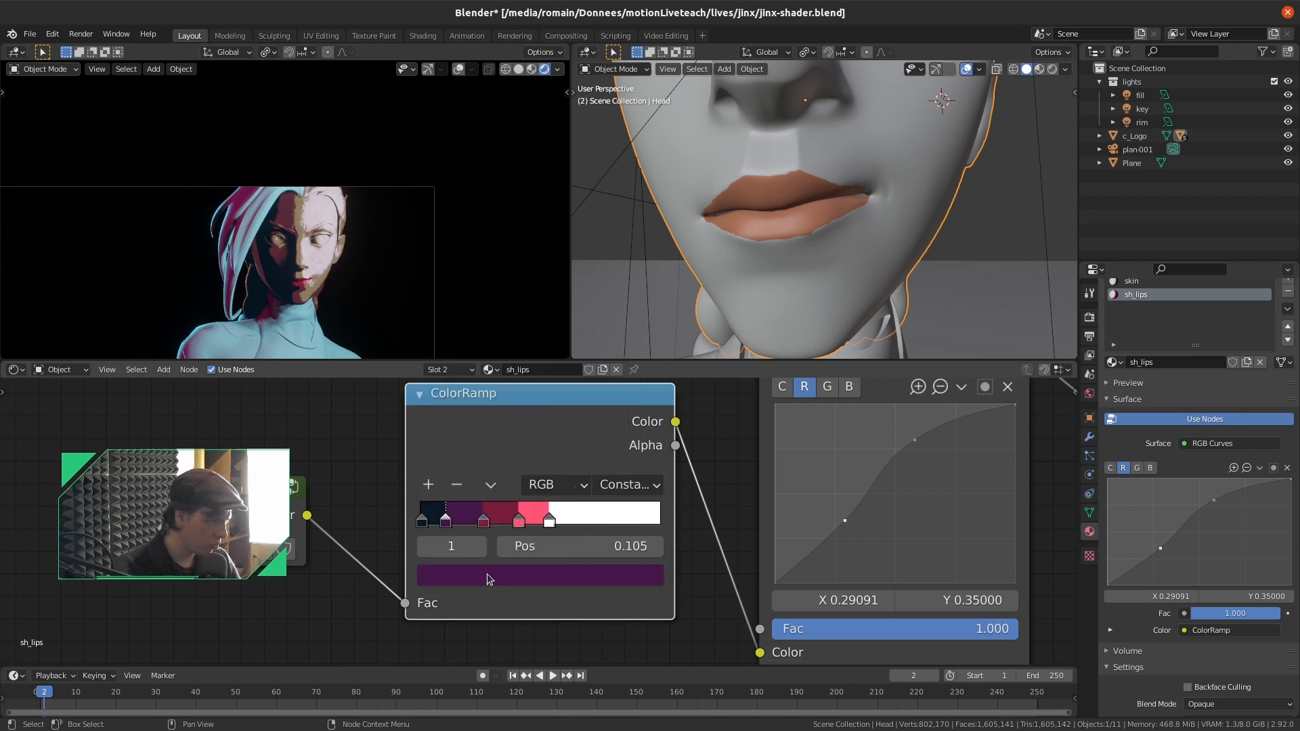
Shift ColorRamp stop 2 to magenta (H 0.931, S 0.933, V 0.197) and check the lips up close in the rendered view
click(423, 523)
click(484, 521)
click(493, 576)
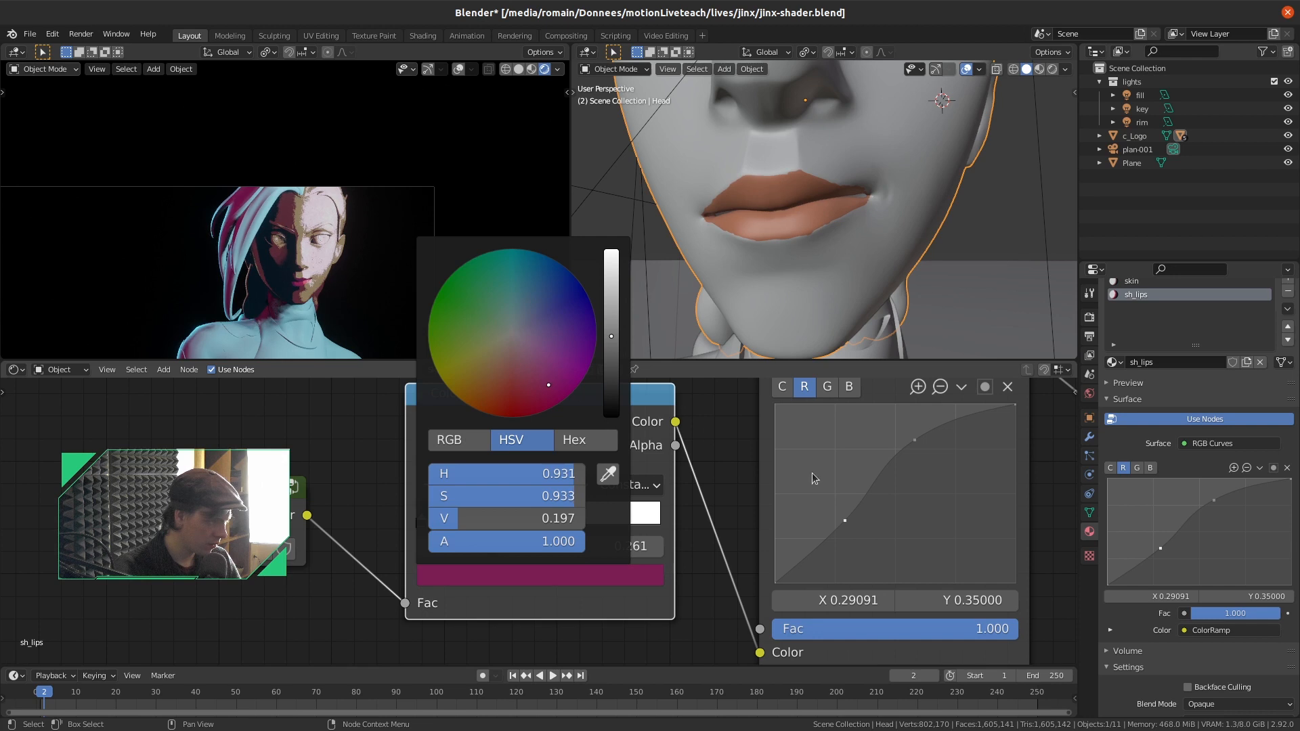
scroll(373, 262, up, 2)
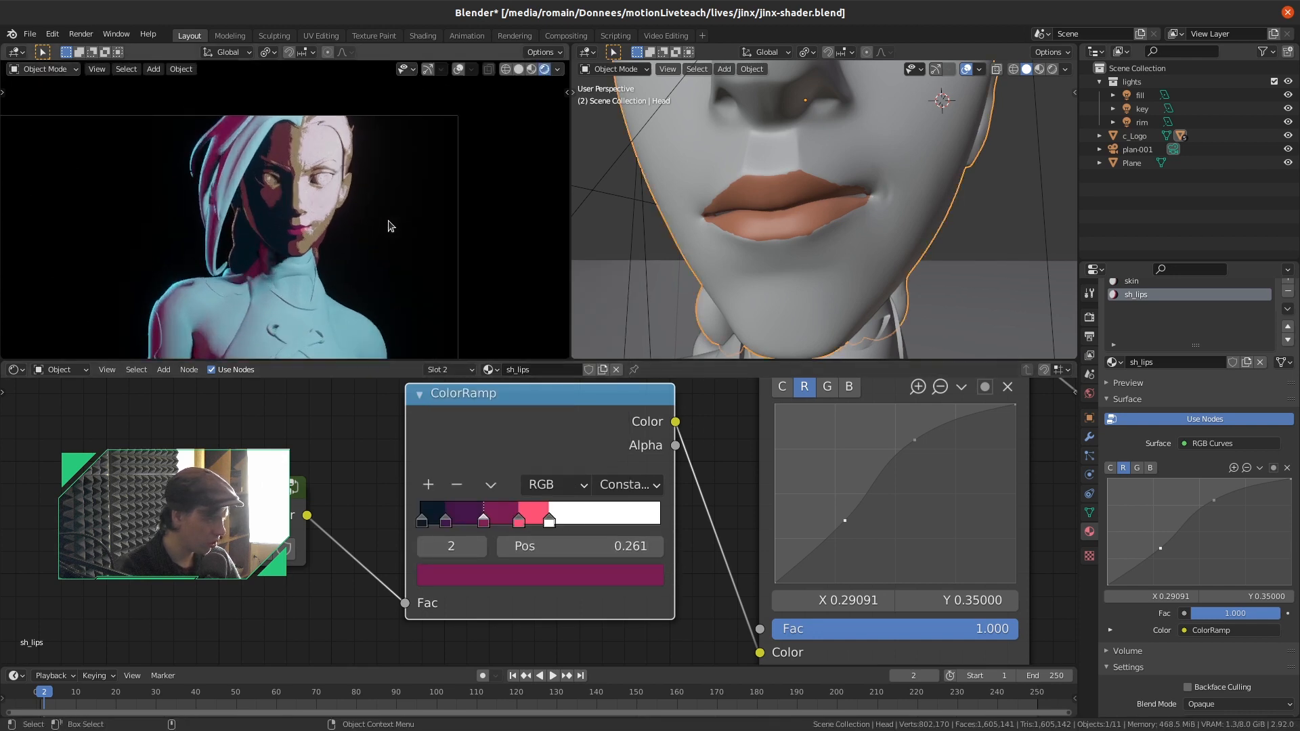
scroll(391, 225, up, 8)
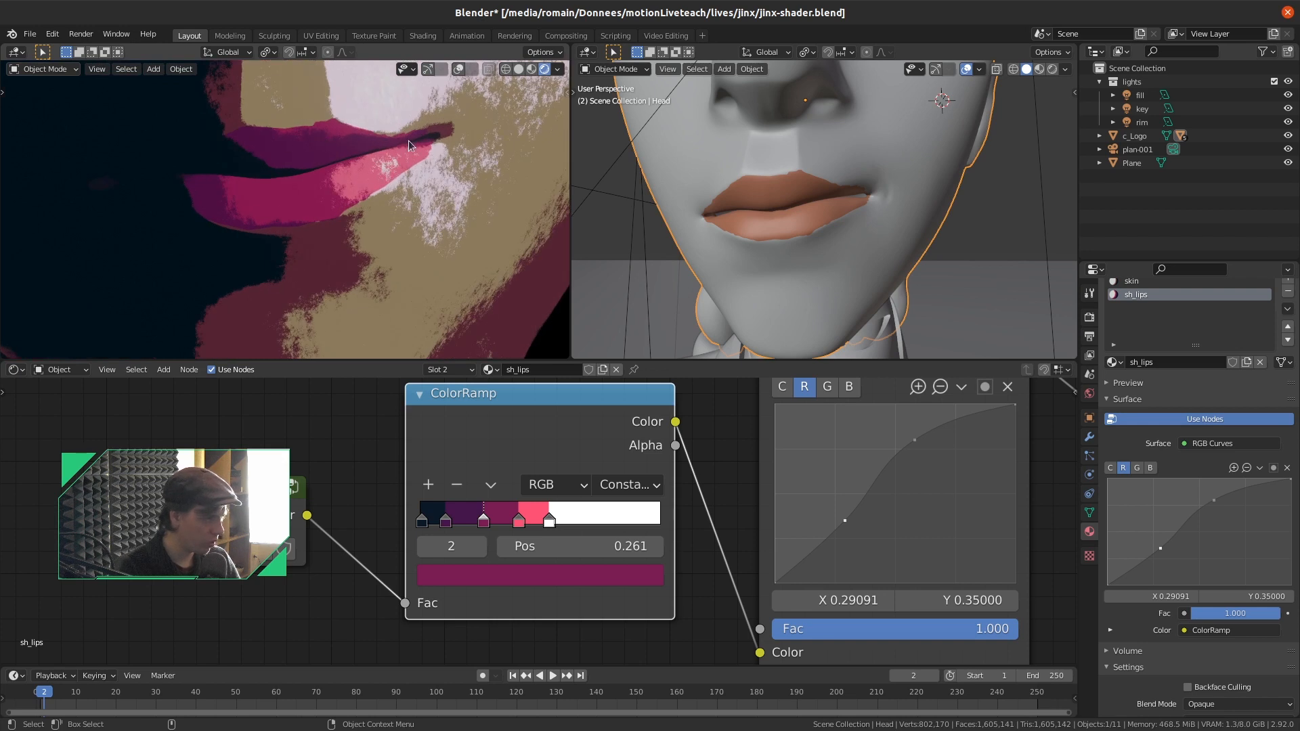
Reposition the white stop 4 of the sh_lips ColorRamp to 0.533
drag(548, 521, 520, 527)
click(540, 525)
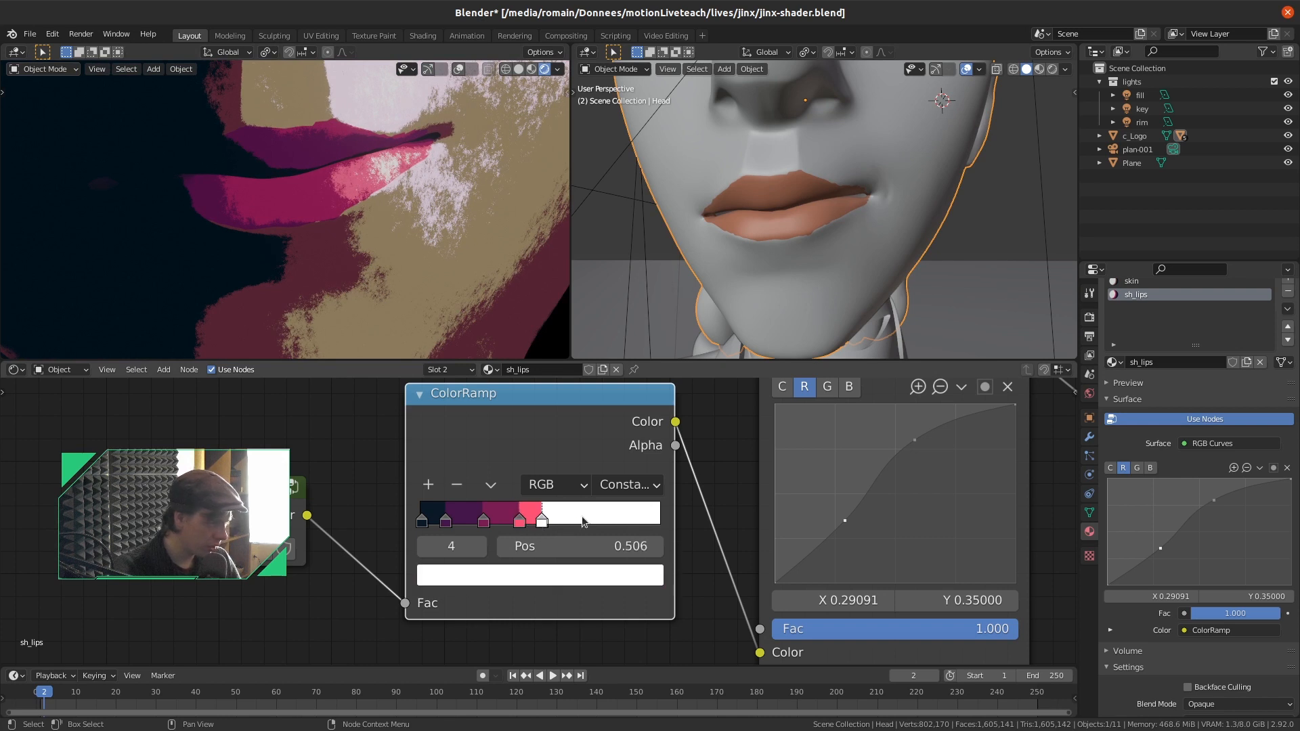
click(579, 582)
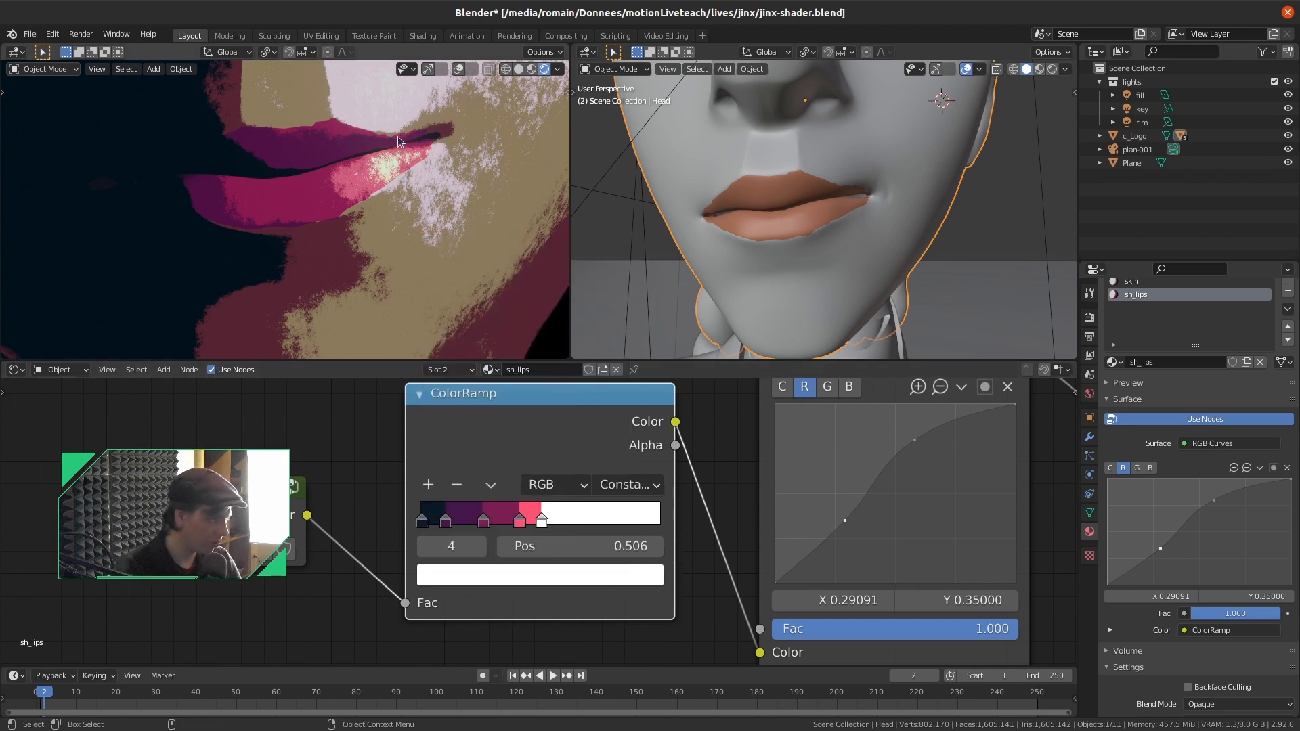
drag(543, 525, 553, 528)
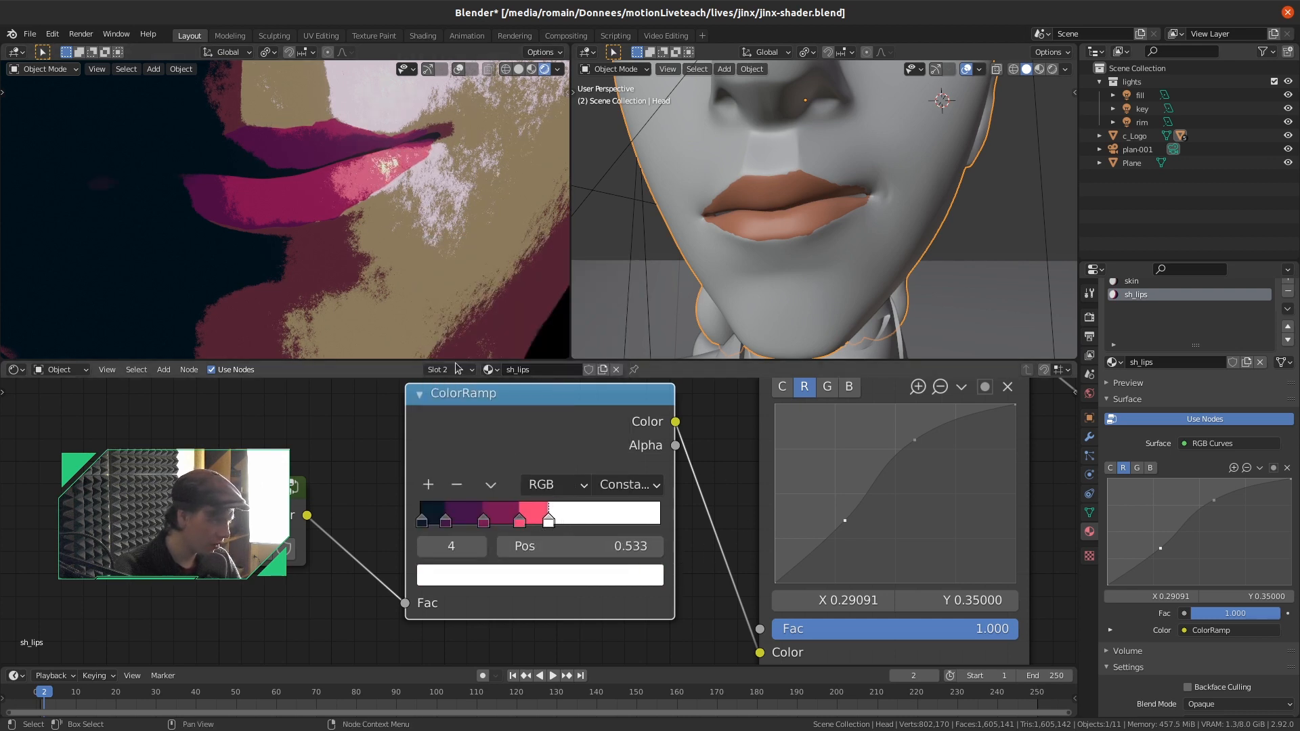
Recolour stop 3 of the sh_lips ColorRamp to bright magenta pink, place it at 0.355 and save the file
click(520, 520)
click(527, 575)
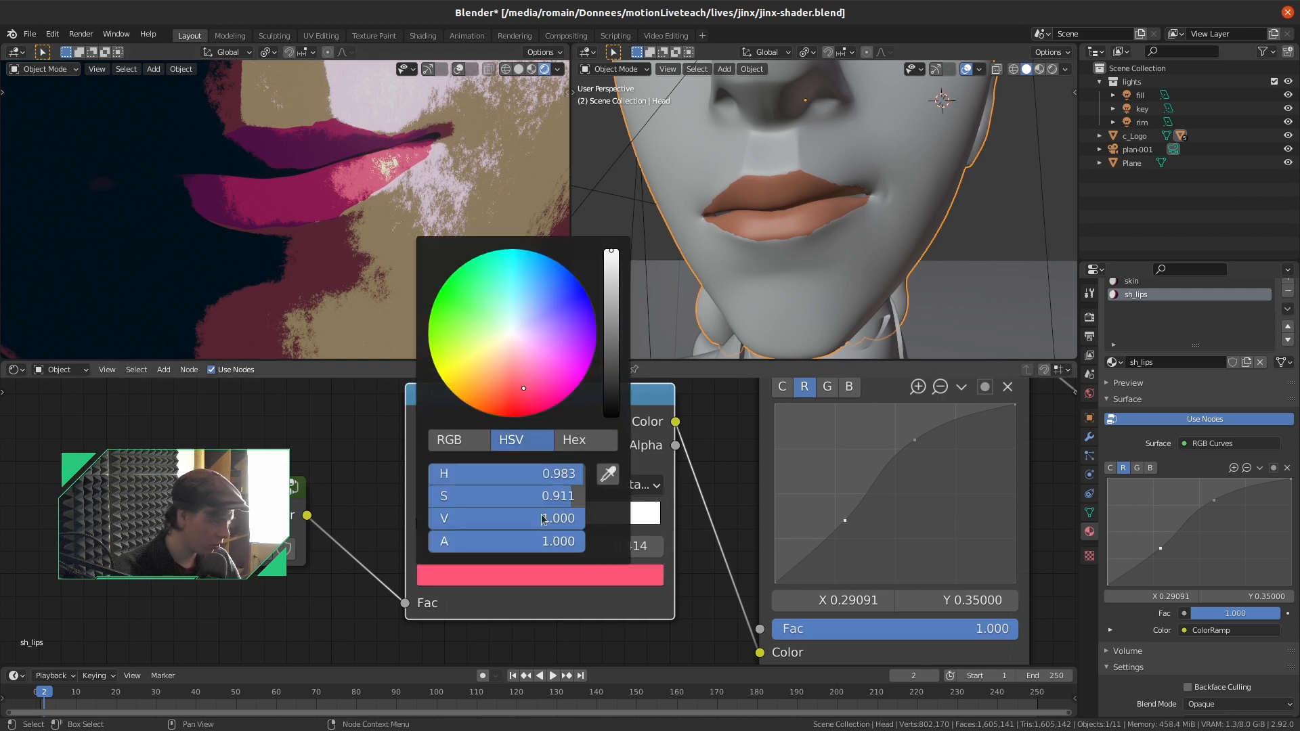
drag(527, 392, 558, 369)
drag(519, 521, 507, 526)
scroll(406, 274, down, 8)
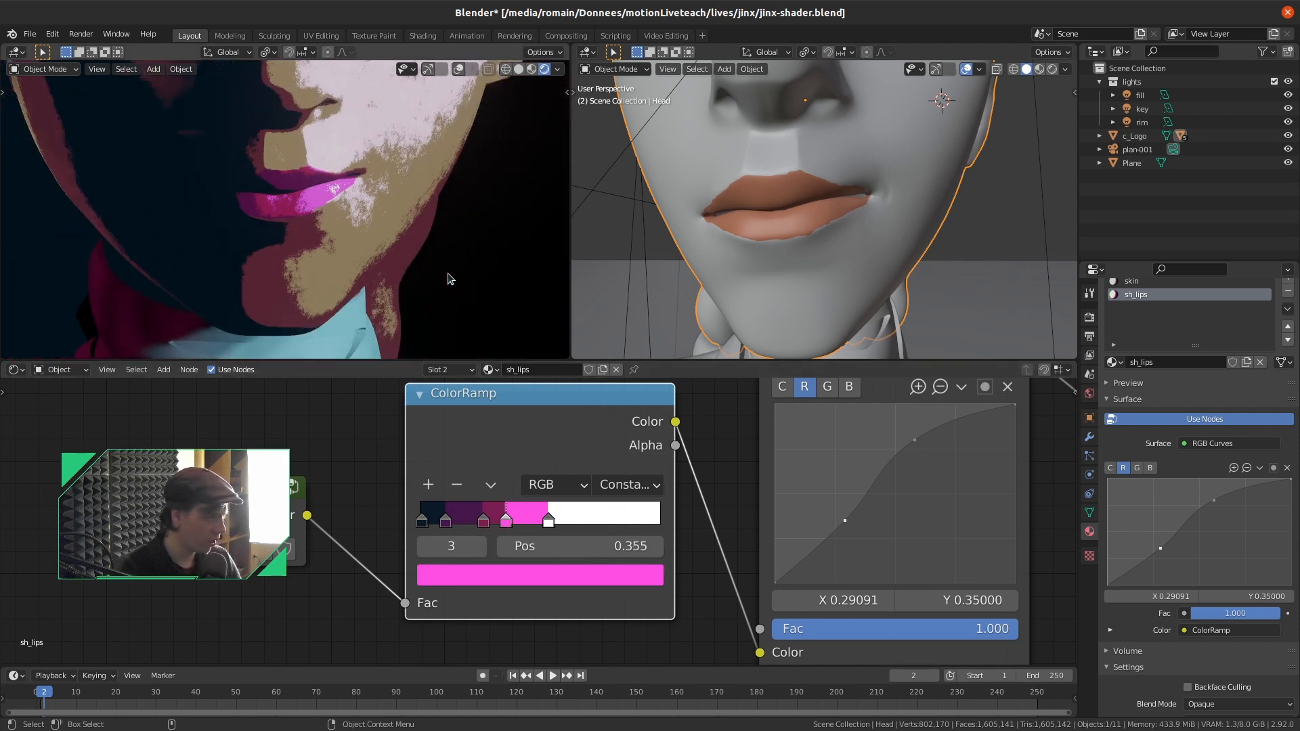
key(ctrl+s)
scroll(397, 258, up, 8)
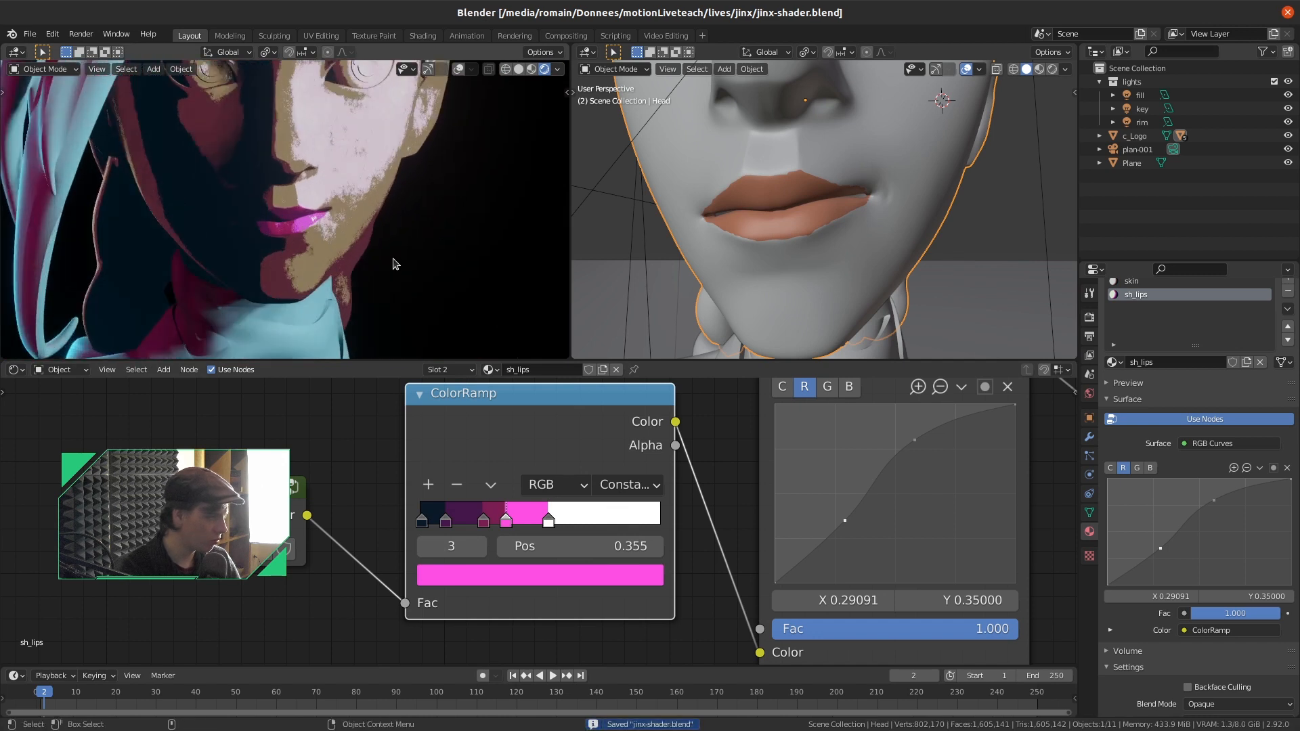
Brighten ColorRamp stop 2 to magenta (H 0.932, S 0.940, V 0.331), shift stop 4 to 0.492 and save the file
click(484, 522)
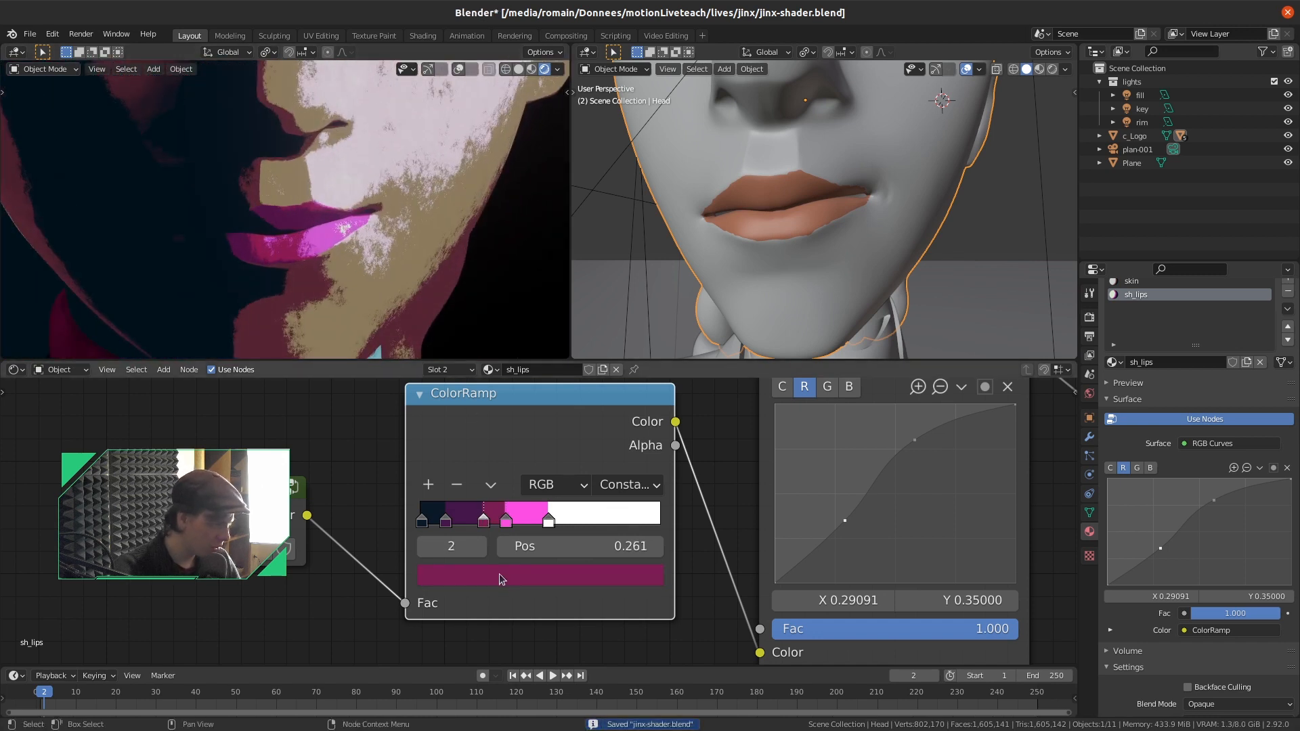
click(503, 575)
drag(612, 332, 612, 315)
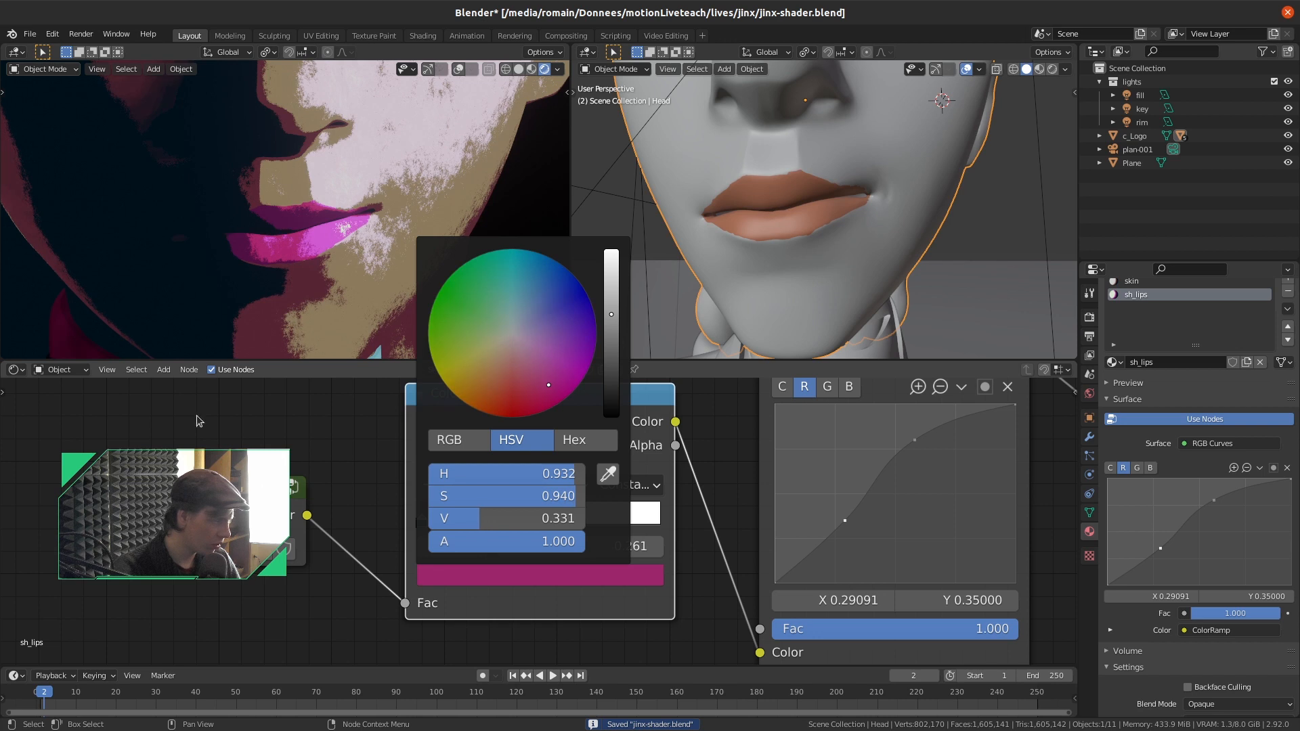
drag(547, 522, 538, 522)
key(ctrl+s)
scroll(320, 541, down, 4)
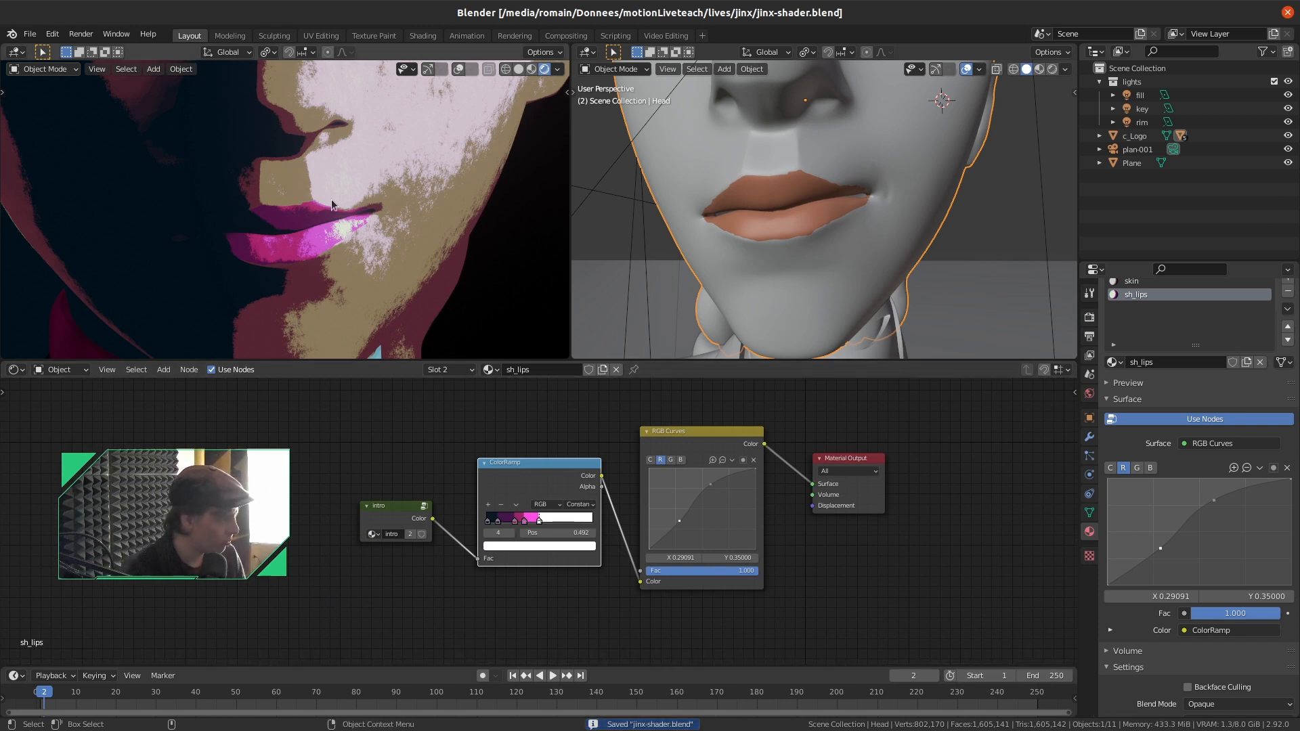
ctrl+middle_drag(339, 207, 338, 318)
shift+middle_drag(332, 224, 330, 281)
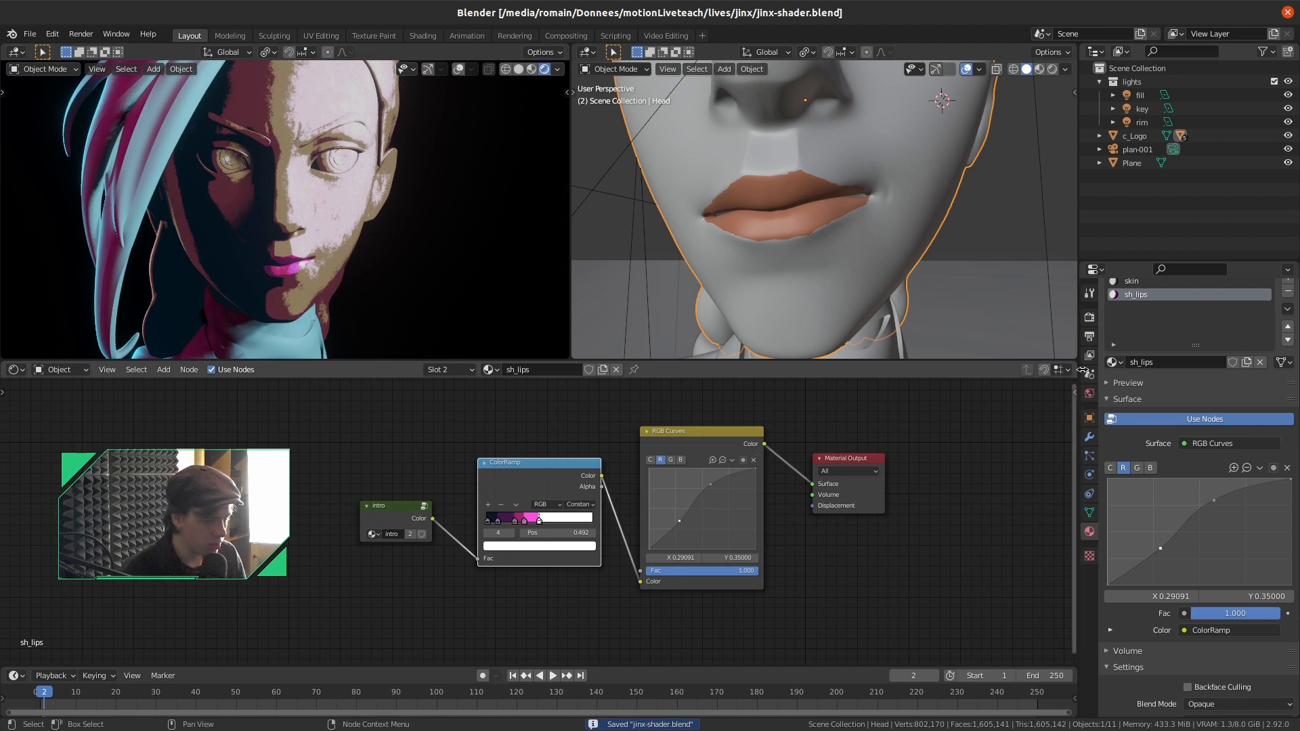
Add a material slot to the head with a single-user copy of sh_lips, rename it sh_eyebrows and save the file
scroll(1207, 314, up, 2)
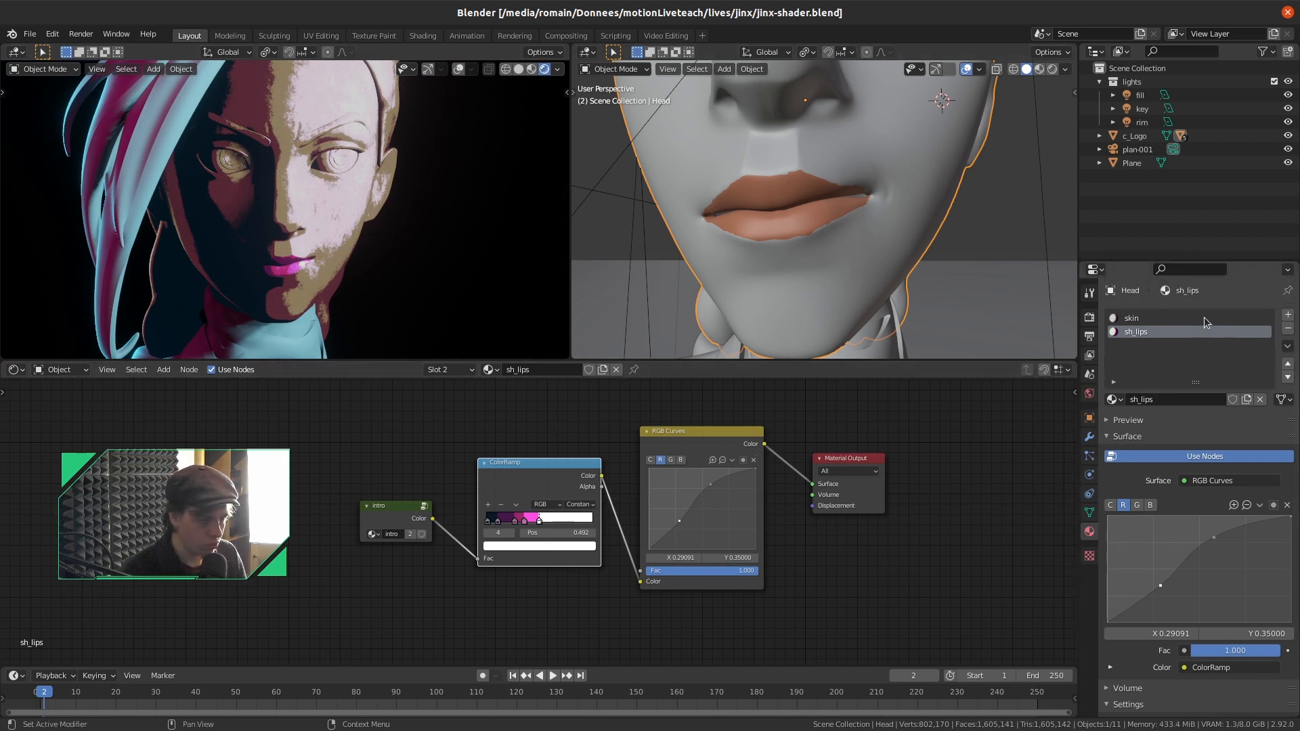
click(1289, 315)
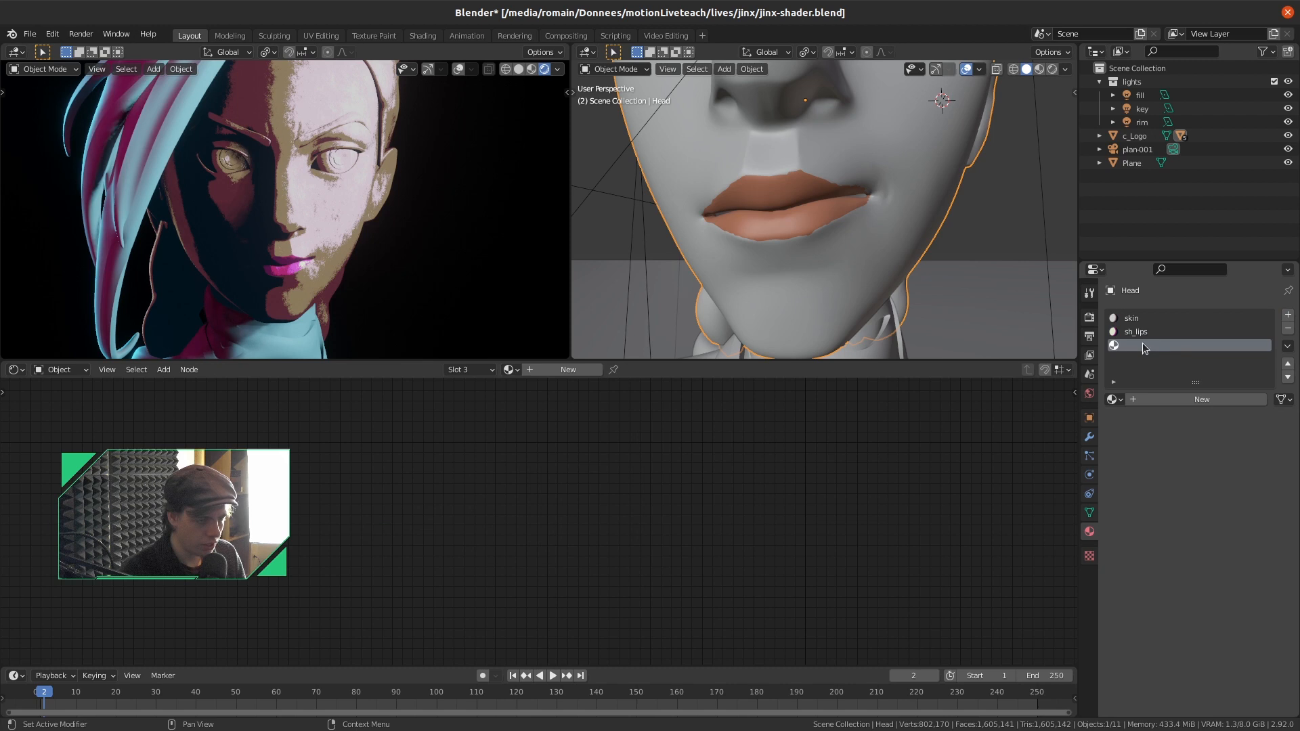
click(1115, 400)
click(1137, 458)
click(1248, 400)
click(1158, 400)
drag(1177, 398, 1153, 400)
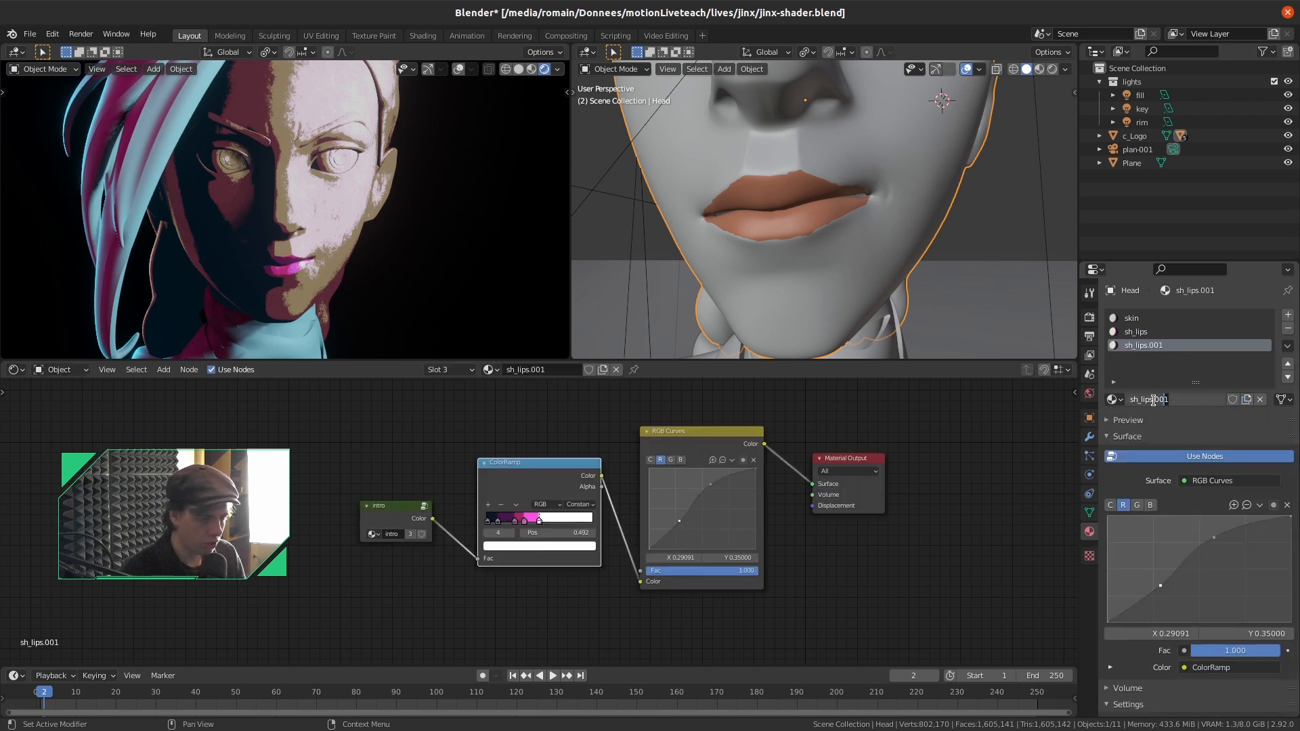
text(eyebrows)
key(Return)
key(ctrl+s)
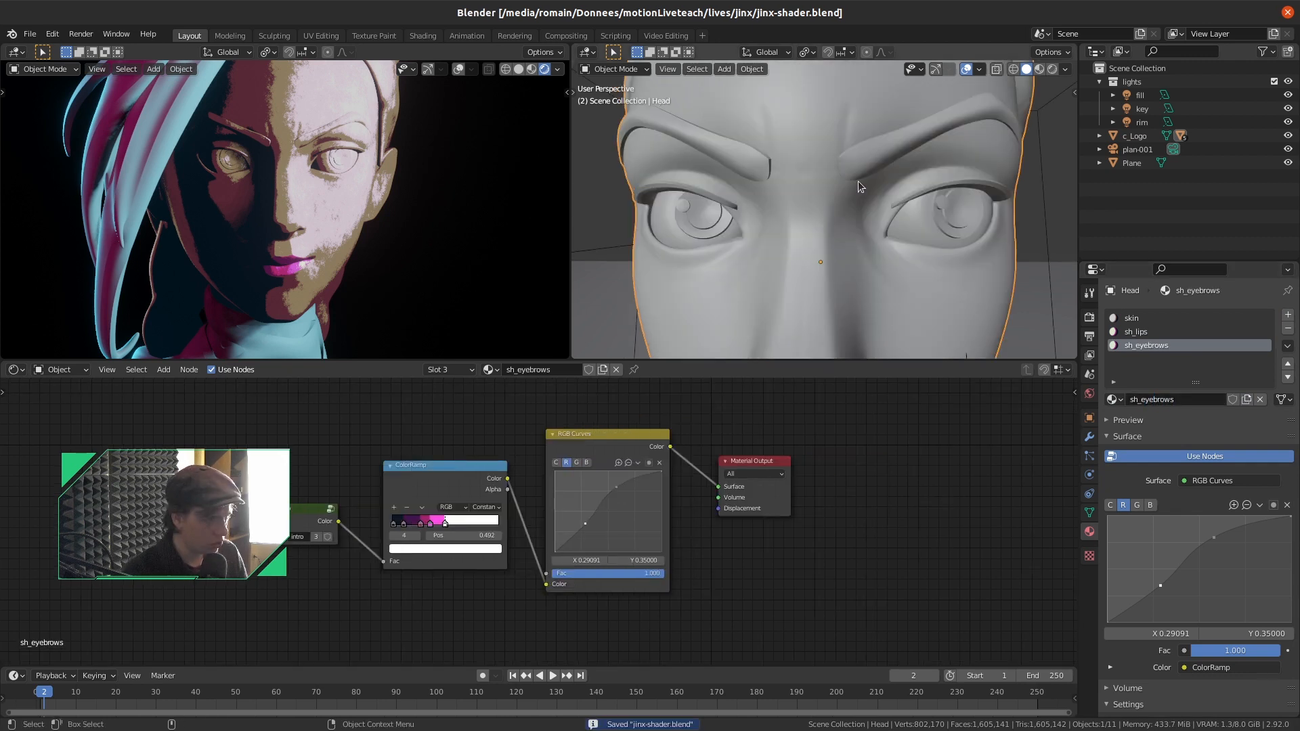
In Edit Mode, select both eyebrows from a seed face on each with Select Linked Flat Faces at 6.4° sharpness
mouse_move(854, 201)
middle_down()
mouse_move(813, 194)
mouse_move(832, 189)
middle_up()
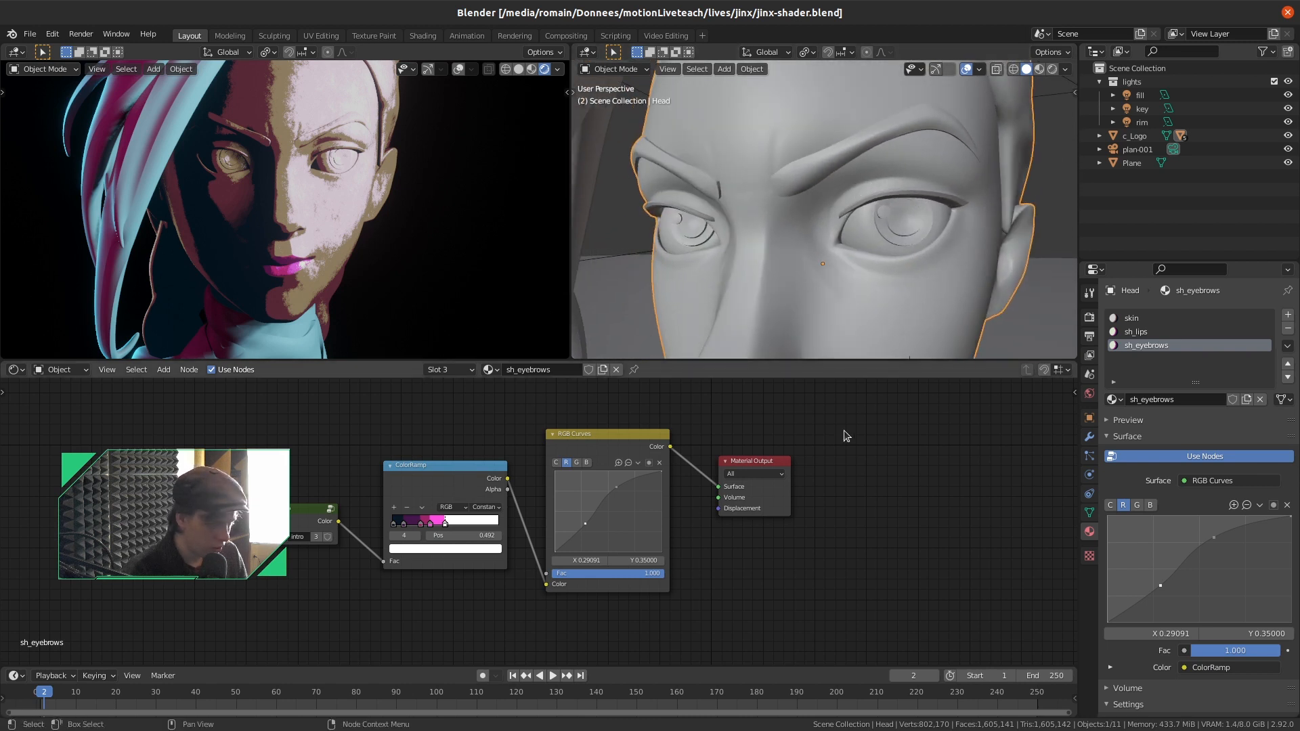
key(Tab)
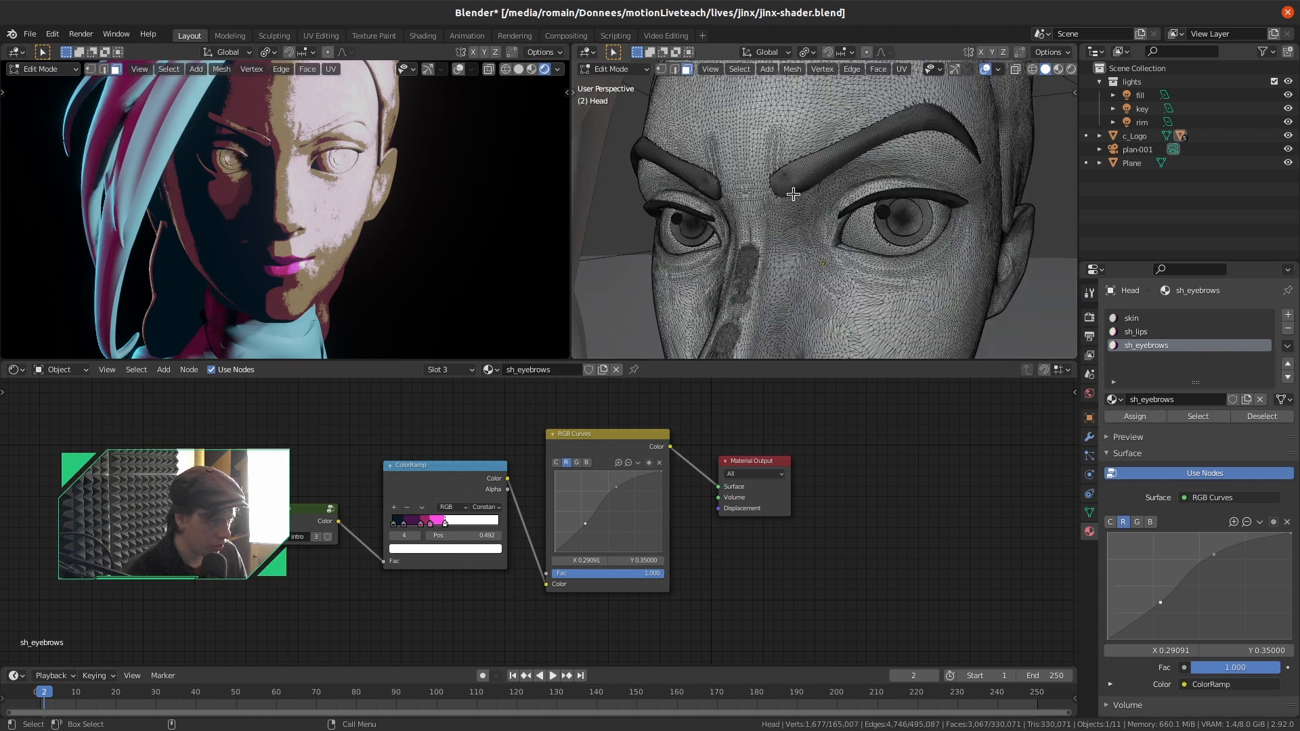
scroll(800, 196, up, 2)
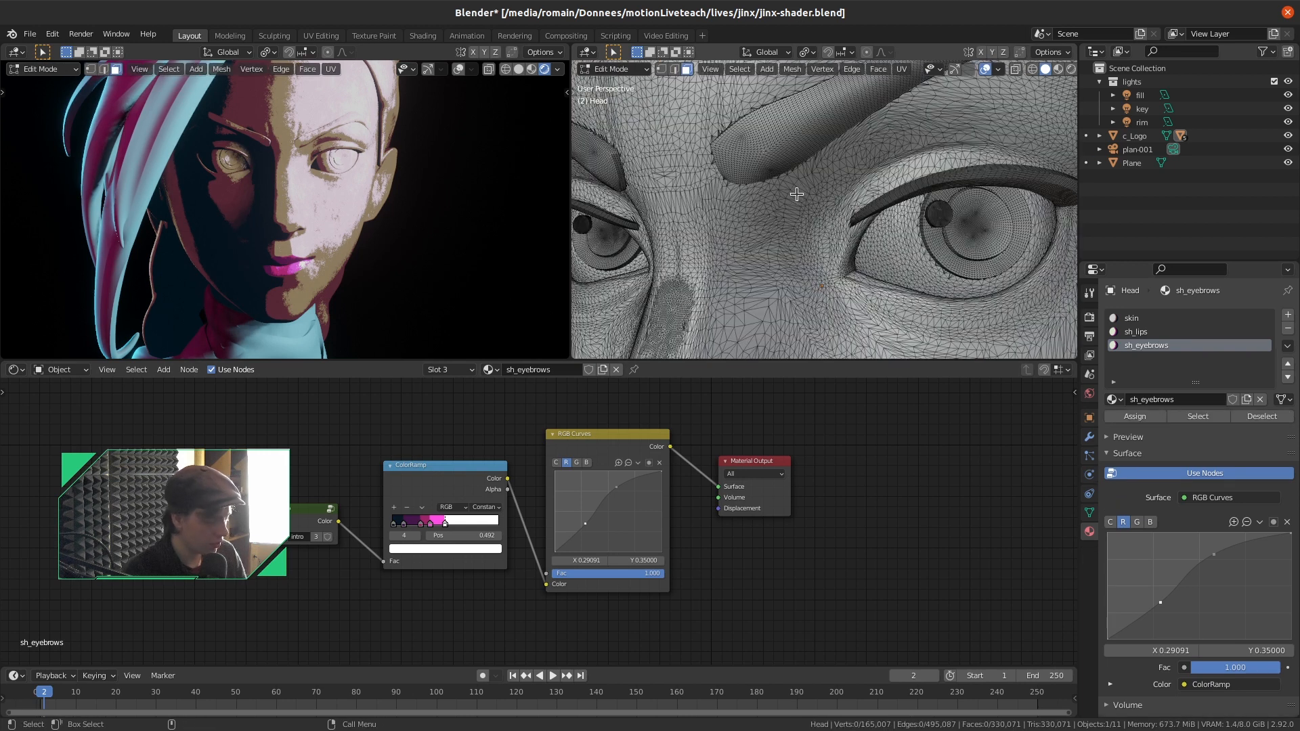
shift+middle_drag(797, 194, 799, 194)
scroll(799, 194, up, 3)
scroll(803, 194, down, 3)
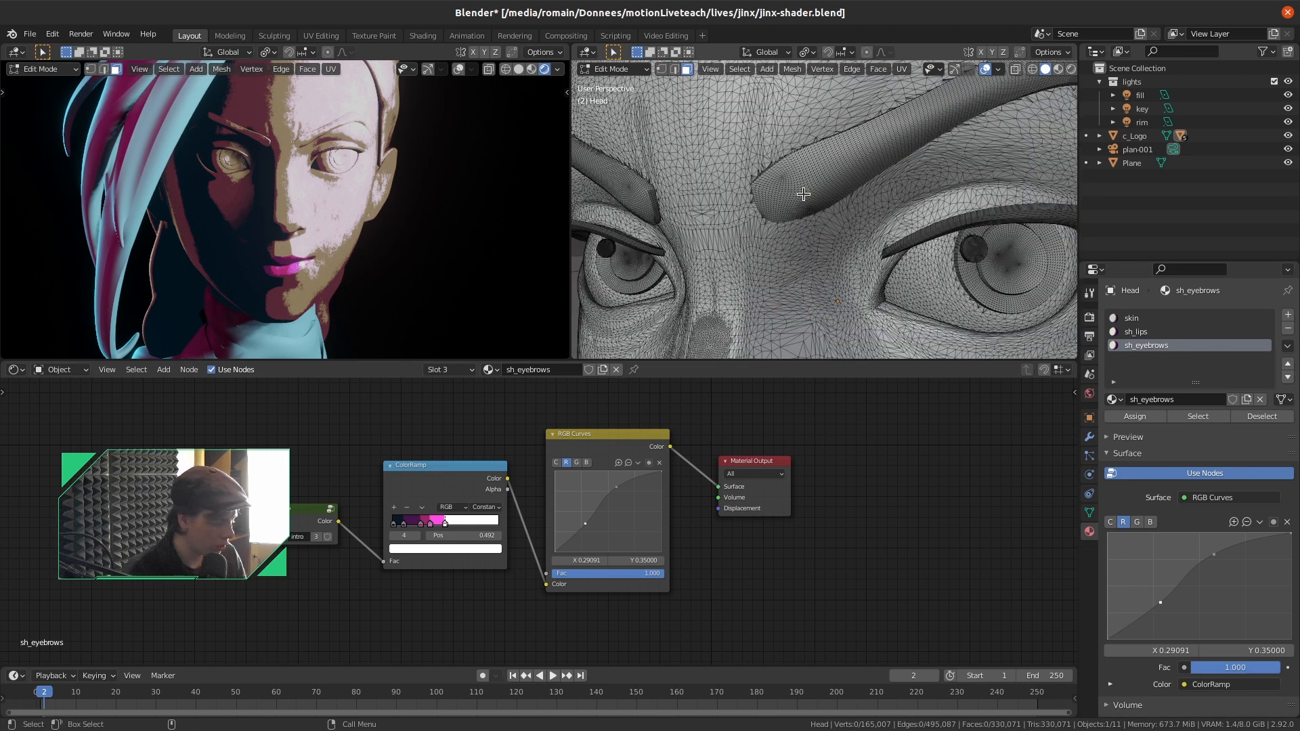
click(821, 220)
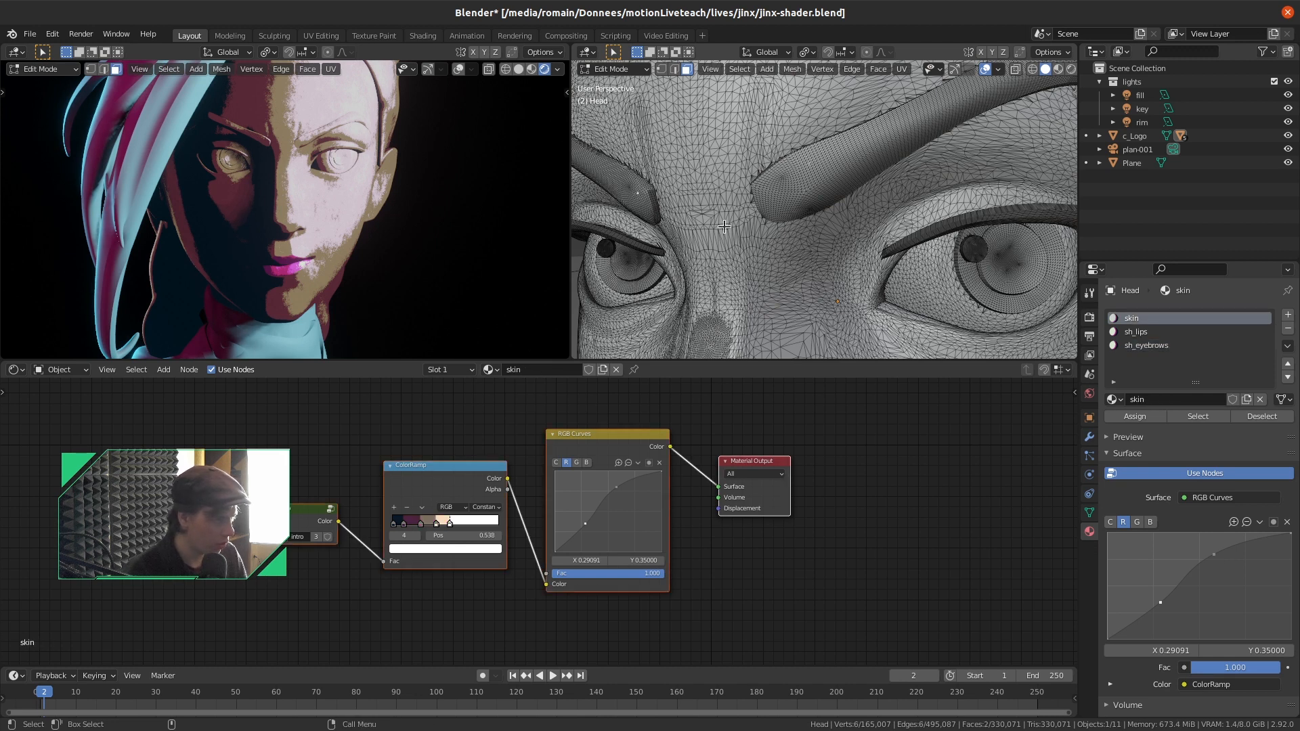
key(F3)
text(linked)
key(Return)
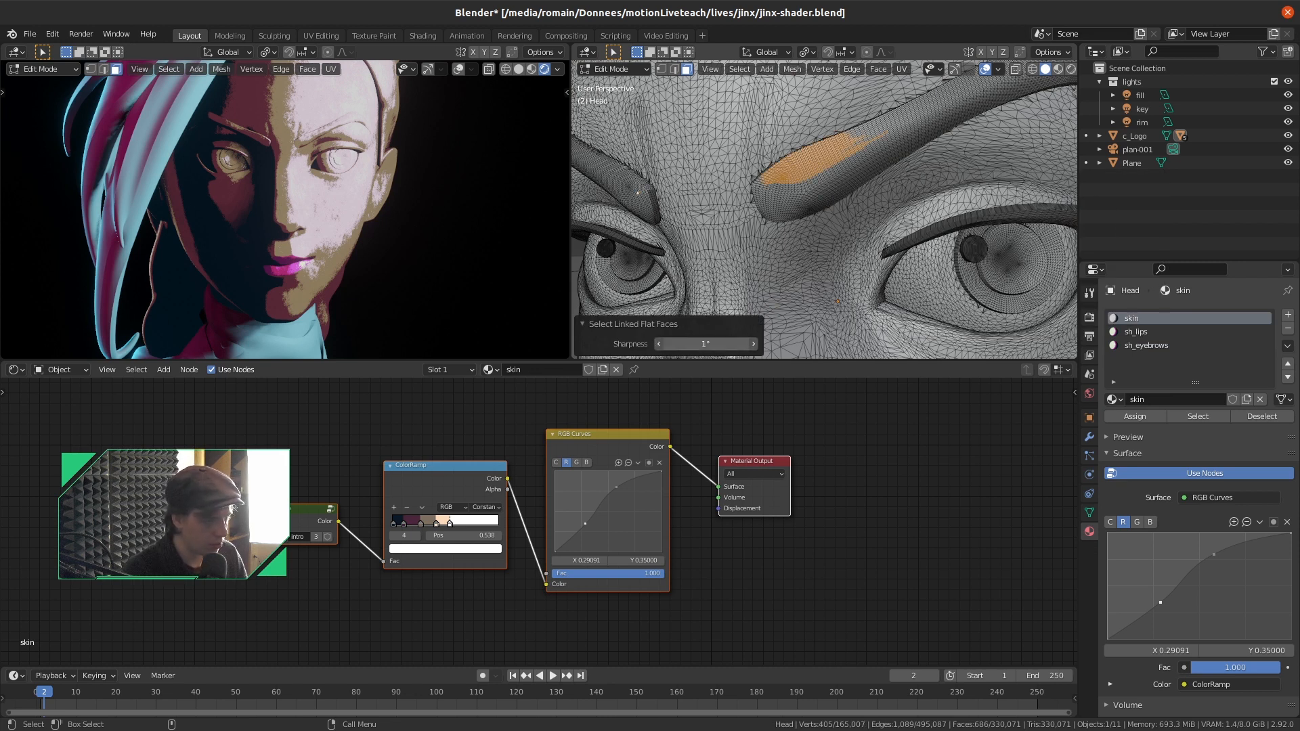
drag(705, 344, 738, 344)
scroll(756, 292, down, 3)
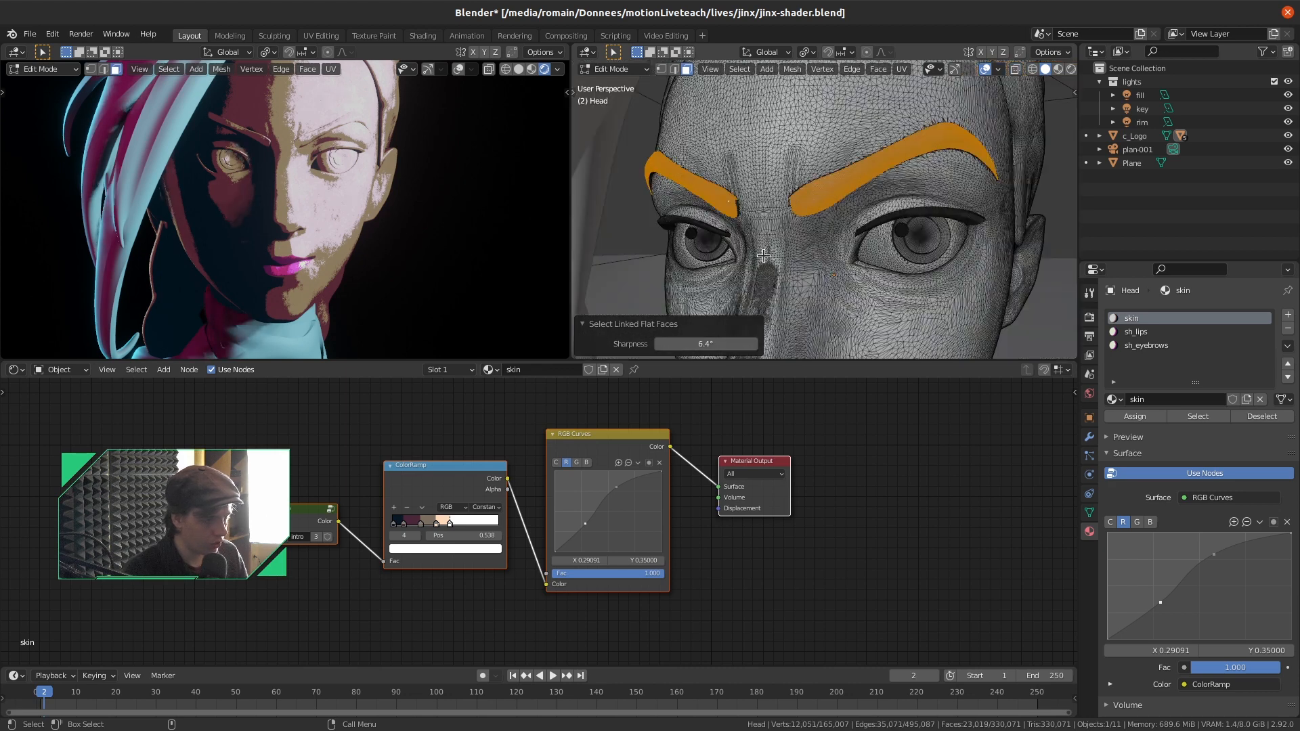
Grow the eyebrow selection twice, shrink it once, assign it to sh_eyebrows and return to Object Mode
mouse_move(799, 251)
middle_down()
mouse_move(721, 253)
mouse_move(799, 252)
middle_up()
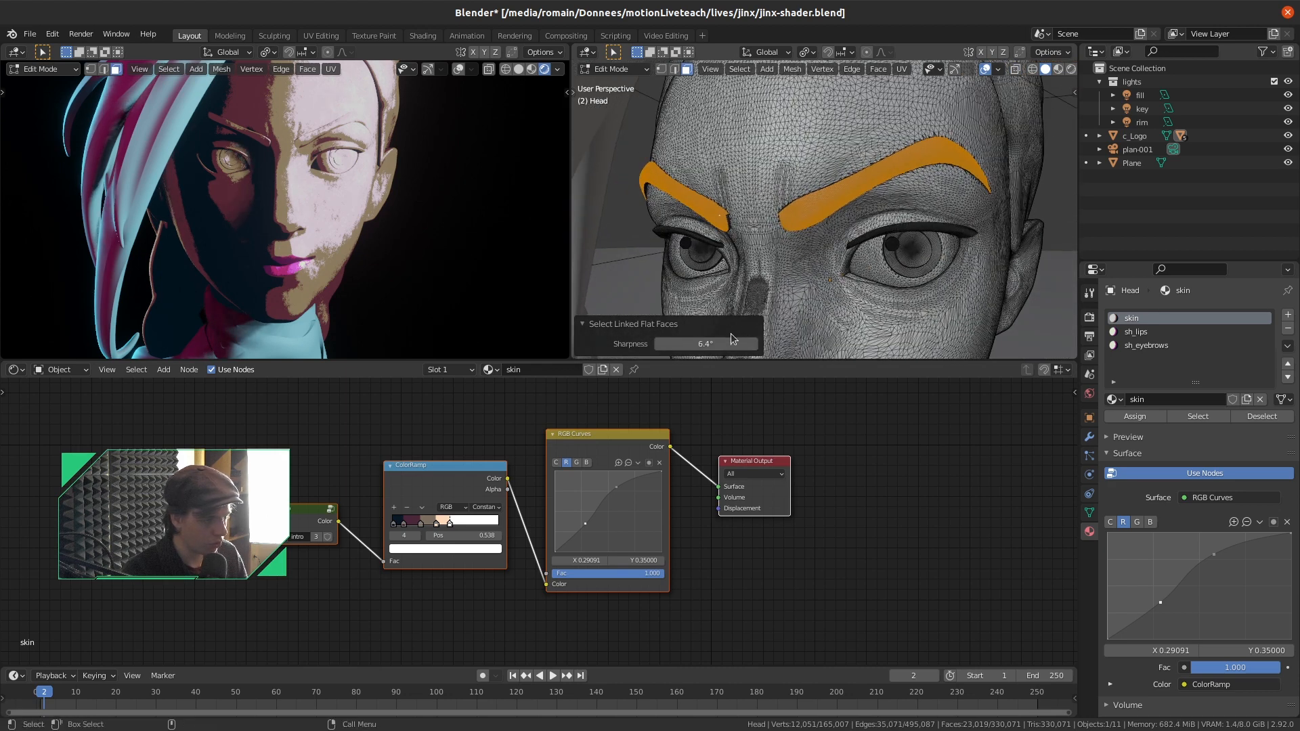
scroll(794, 271, up, 4)
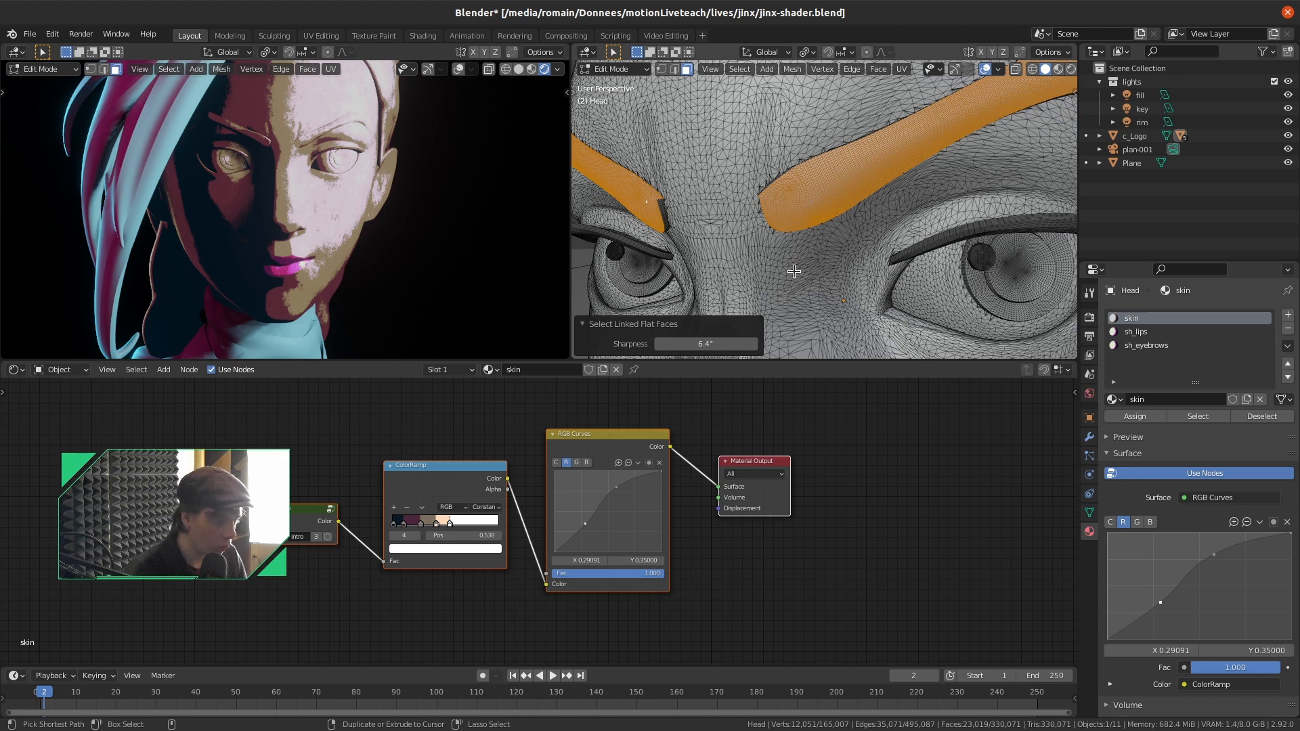
key(ctrl+KP_Add)
key(ctrl+KP_Add)
key(ctrl+KP_Subtract)
scroll(795, 252, down, 3)
middle_drag(795, 251, 718, 241)
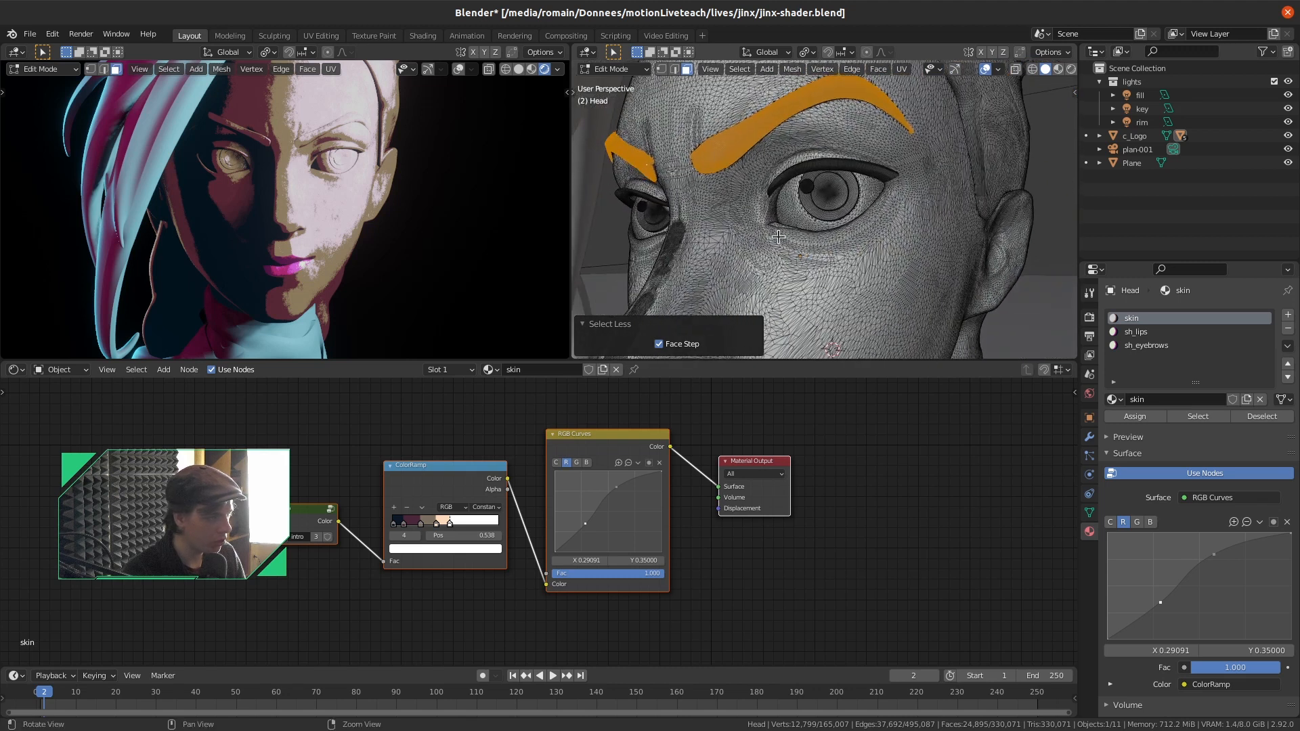
click(1179, 346)
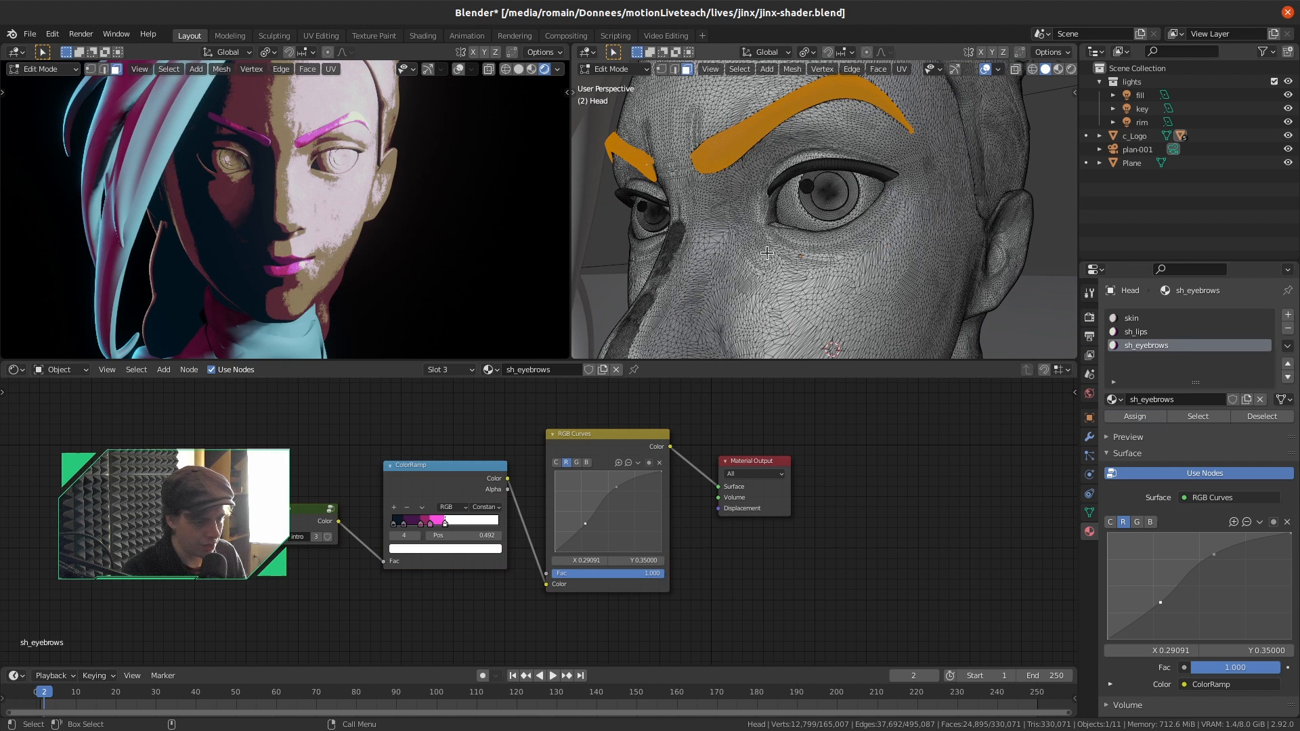
key(Tab)
Set the viewport display colour of sh_eyebrows to blue
scroll(1198, 540, down, 8)
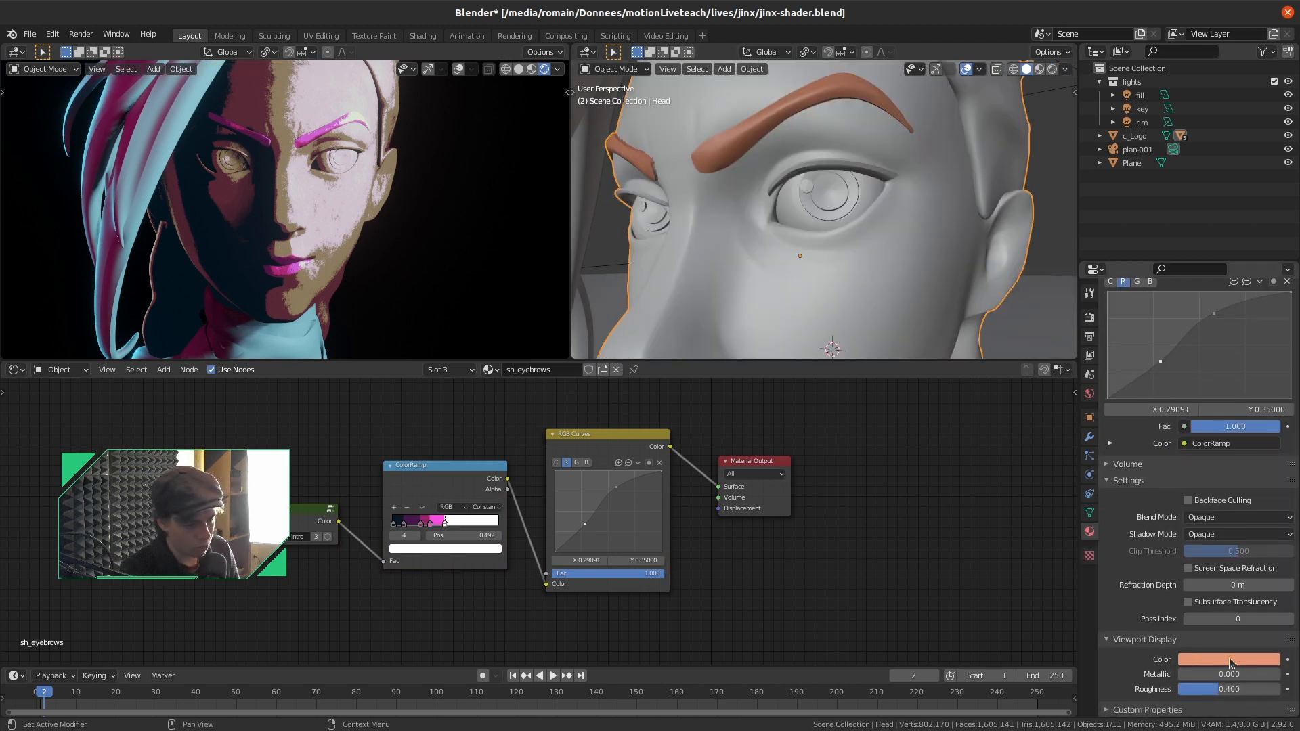
click(1229, 659)
drag(1222, 514, 1246, 509)
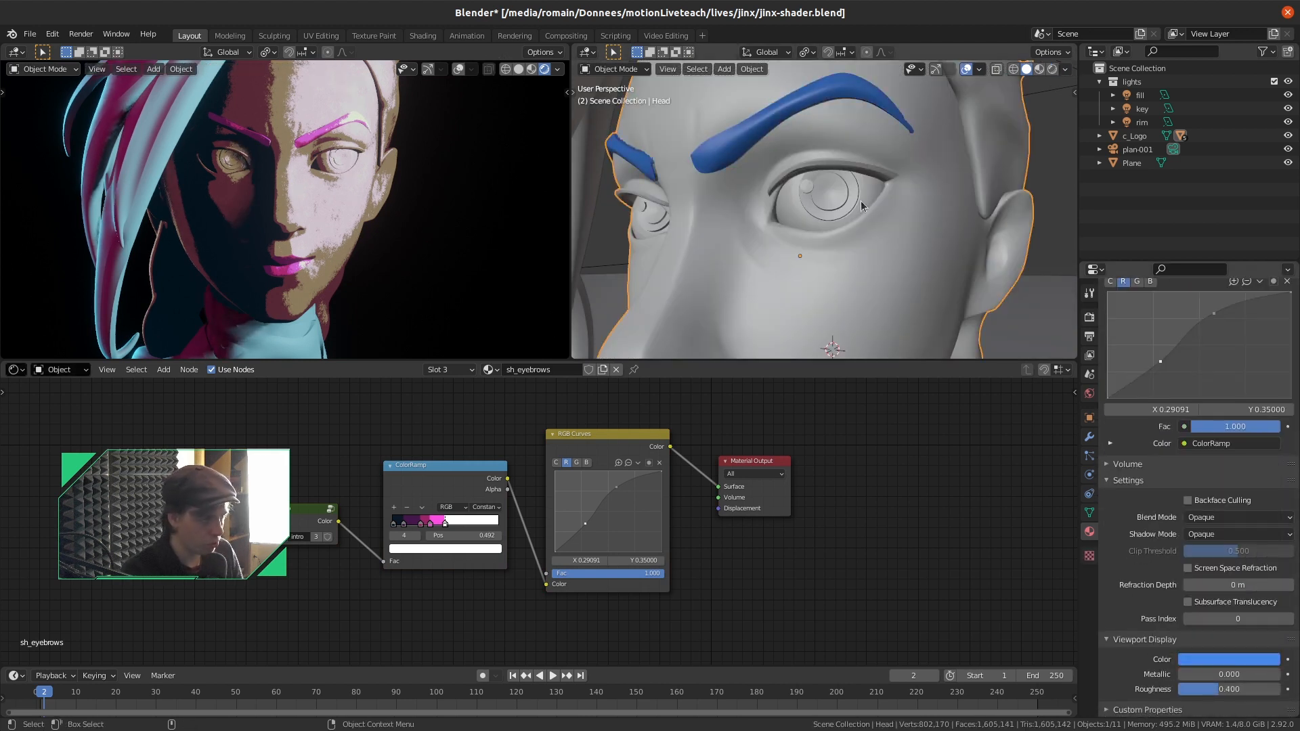
scroll(758, 216, down, 4)
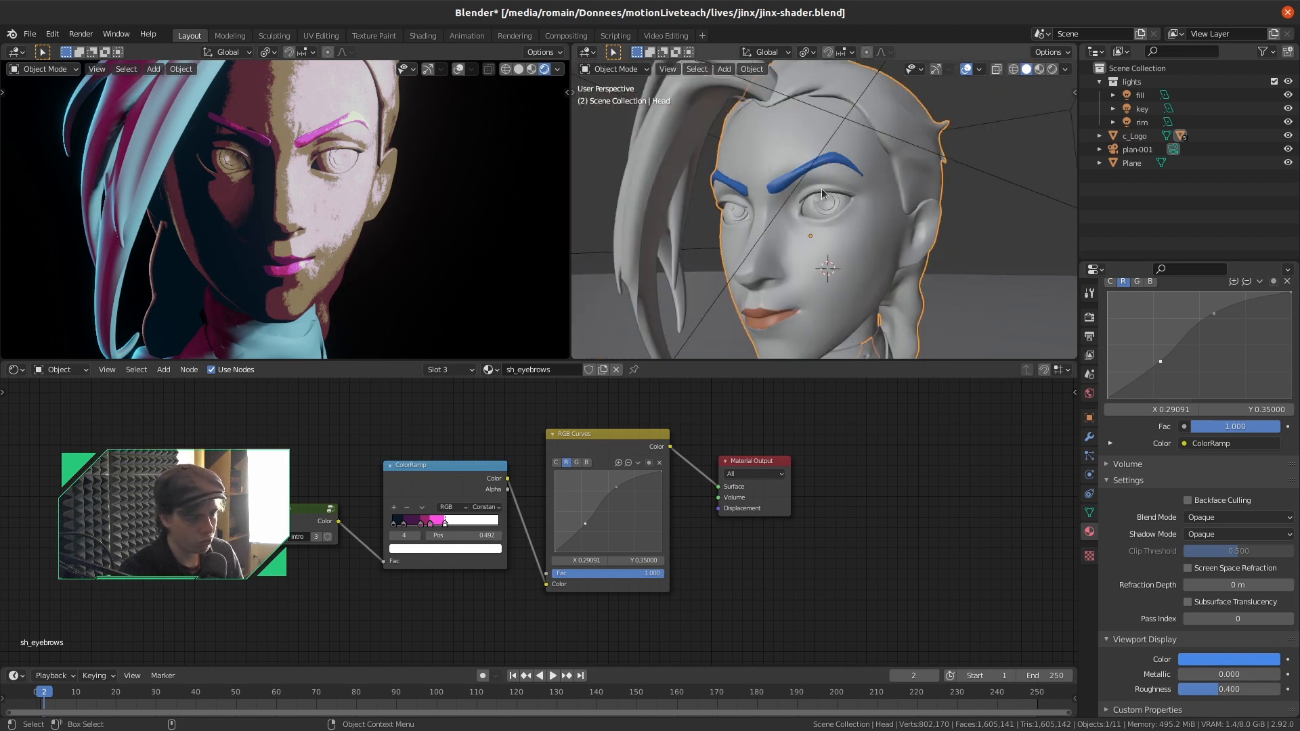
Raise stop 4 of the sh_eyebrows ColorRamp, then move stop 3 to 0.395 and recolour it light blue (H 0.602, S 0.911, V 1.000)
scroll(395, 440, up, 6)
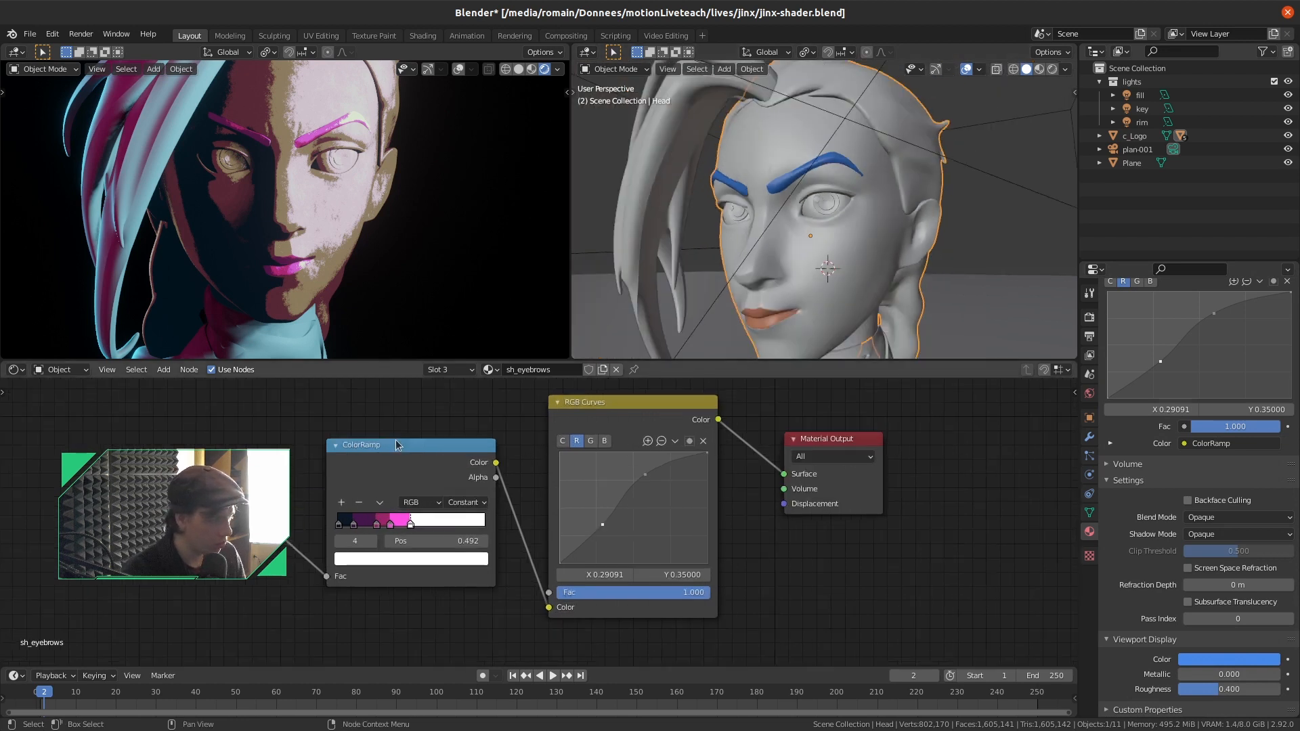
drag(586, 530, 642, 533)
drag(553, 529, 567, 529)
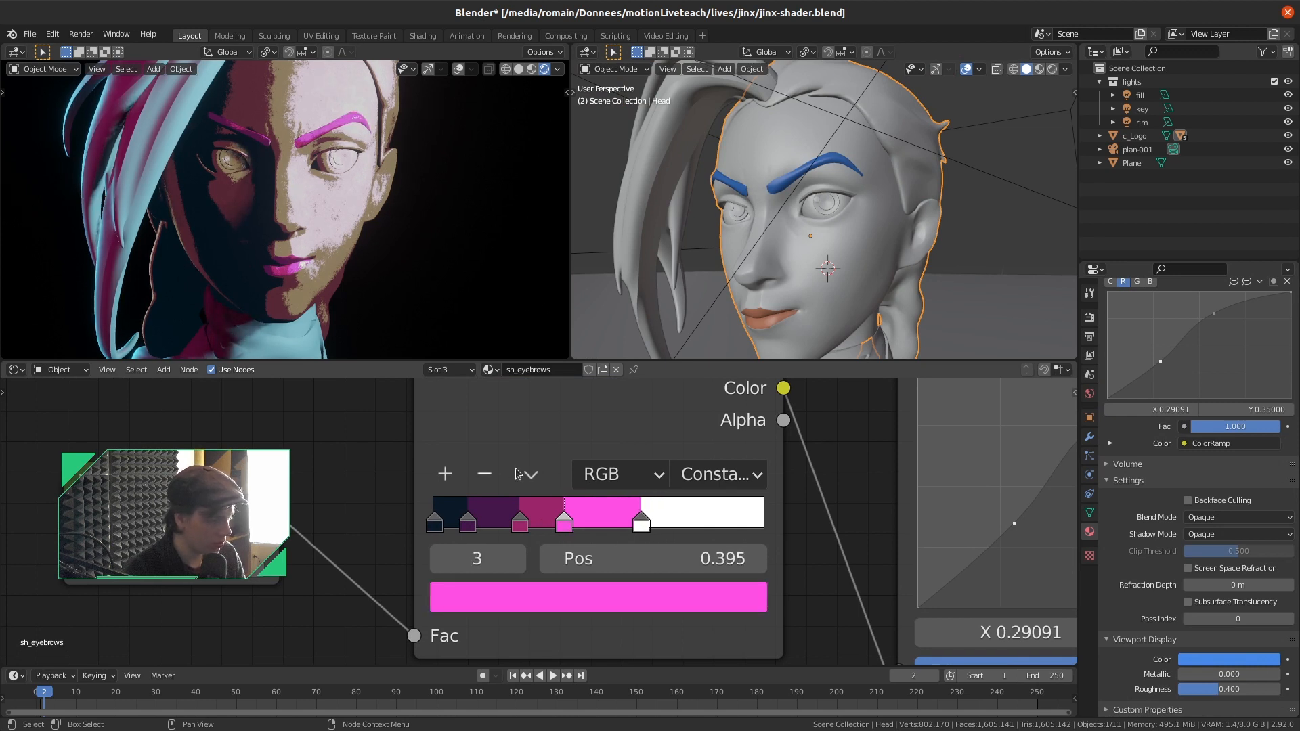
click(571, 600)
drag(613, 274, 596, 196)
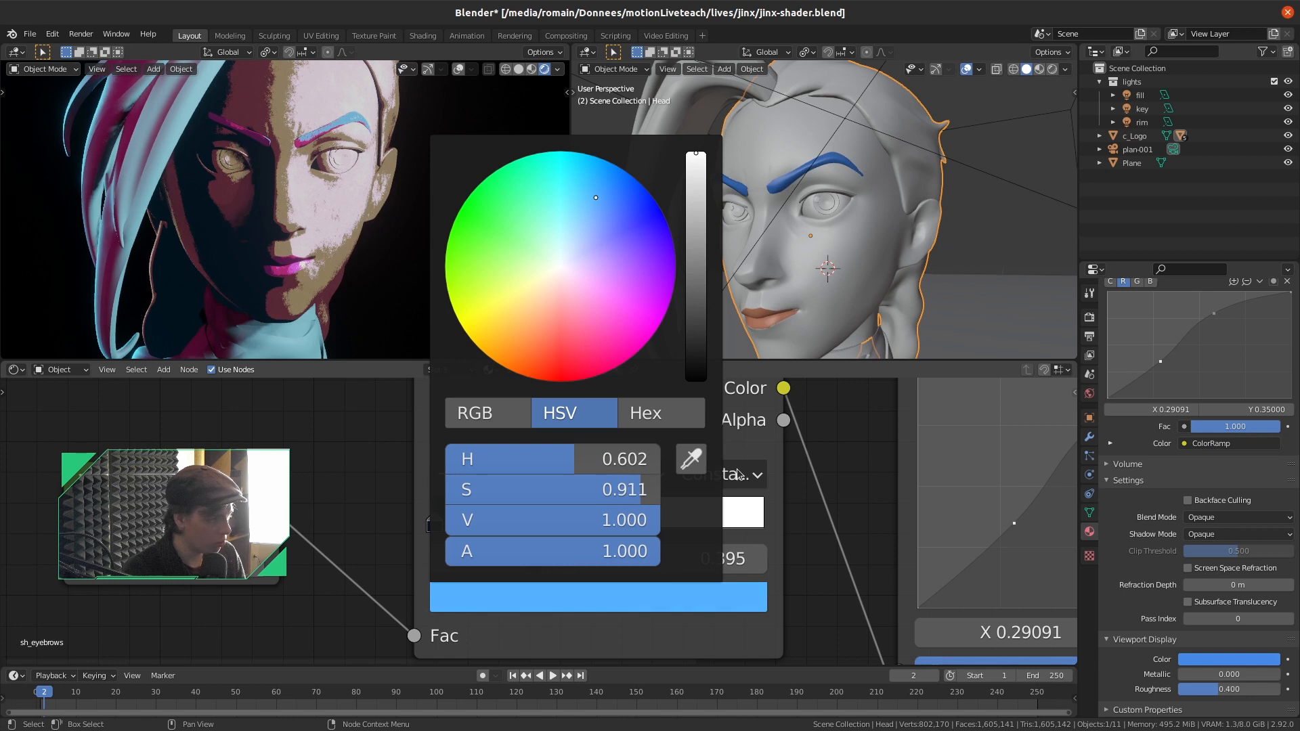
Recolour stop 2 of the sh_eyebrows ColorRamp to muted violet and stop 1 to dark teal
click(521, 526)
click(560, 596)
drag(572, 261, 573, 202)
click(465, 532)
click(525, 596)
click(467, 526)
click(511, 600)
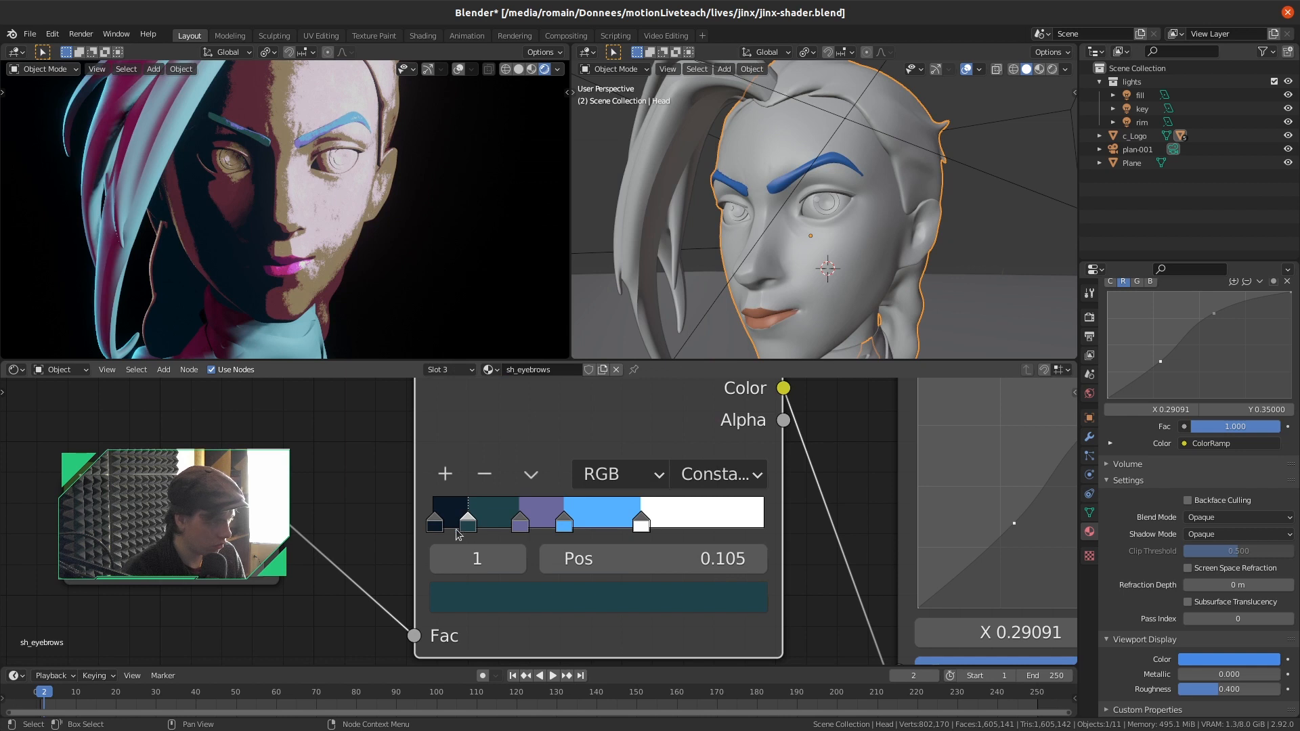
Adjust the position of stop 3, then move stop 2 to 0.225 and recolour it slate blue (H 0.625, S 0.724, V 0.400)
drag(558, 527, 594, 527)
drag(520, 526, 510, 527)
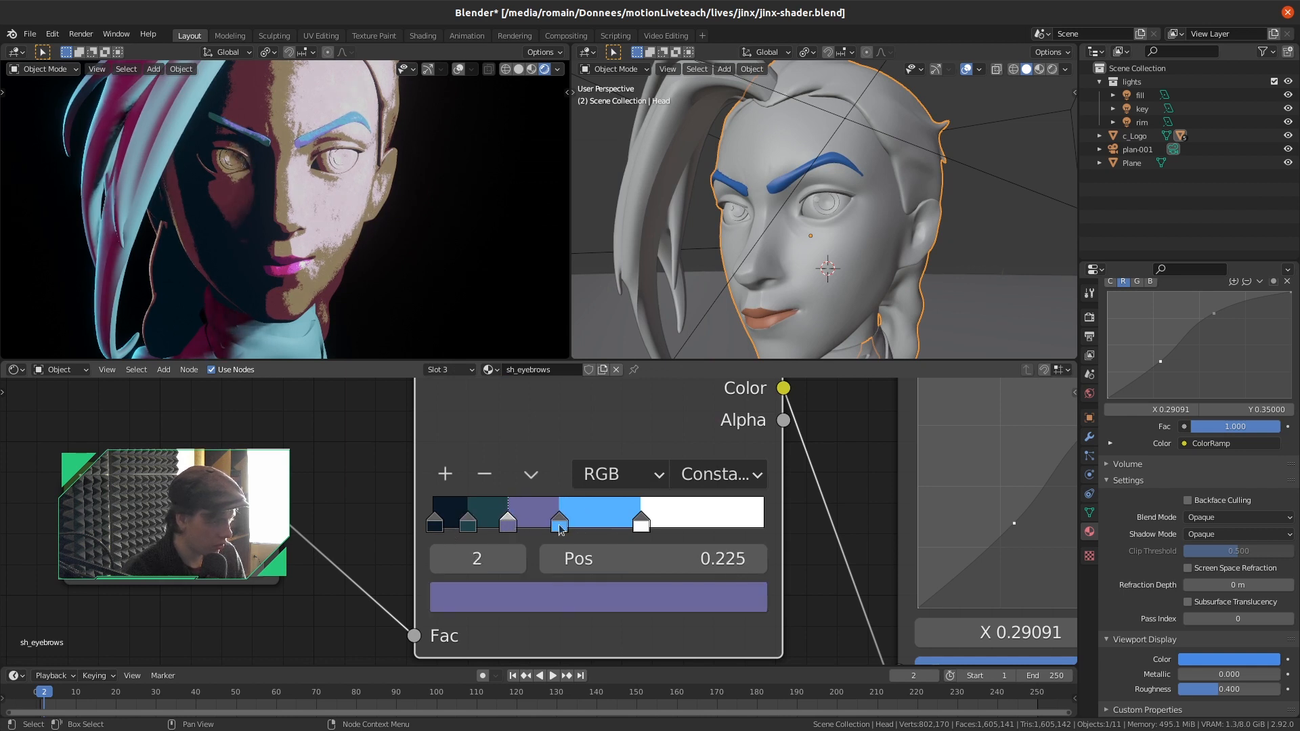
click(576, 597)
drag(697, 243, 697, 228)
drag(595, 242, 594, 227)
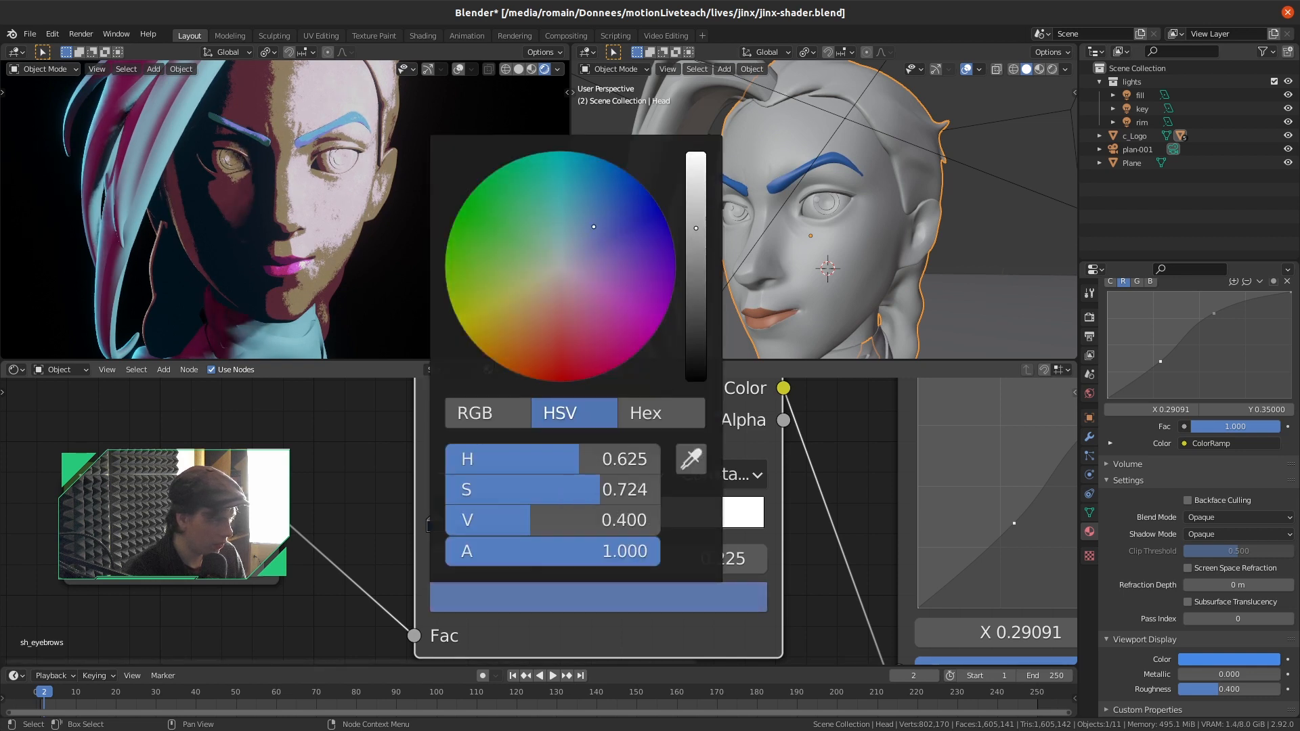
click(468, 523)
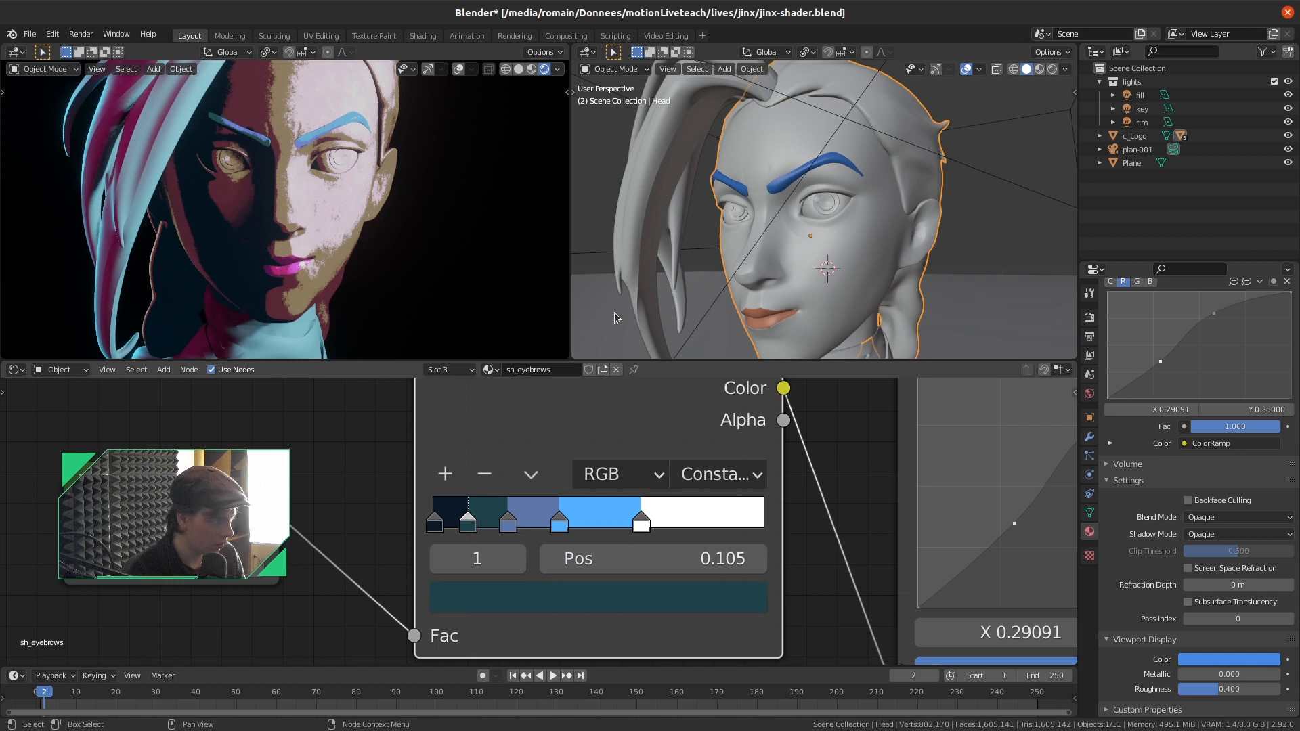
Recolour stop 1 of the sh_eyebrows ColorRamp to a slightly bluer dark teal, move it to 0.173, and save the file
click(521, 598)
drag(573, 201, 581, 198)
mouse_move(697, 314)
mouse_down()
mouse_move(696, 293)
mouse_move(696, 304)
mouse_up()
drag(466, 530, 491, 530)
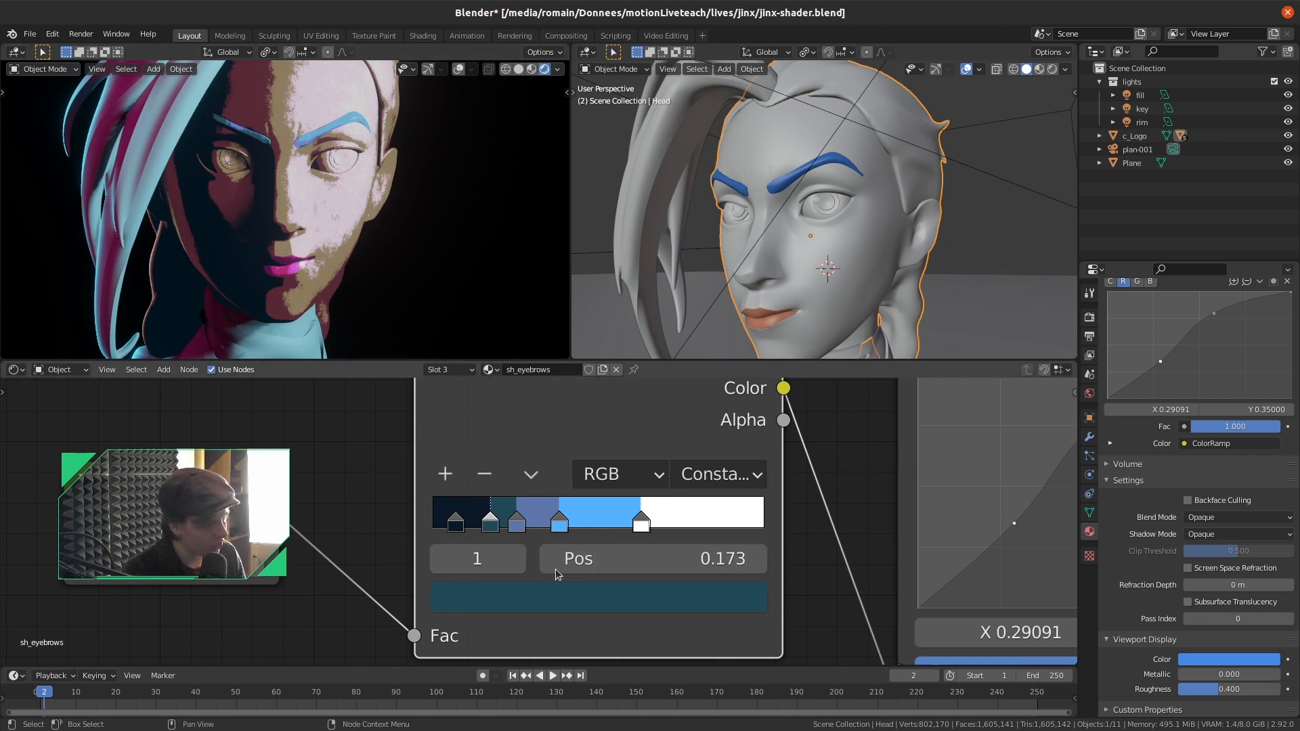
key(ctrl+s)
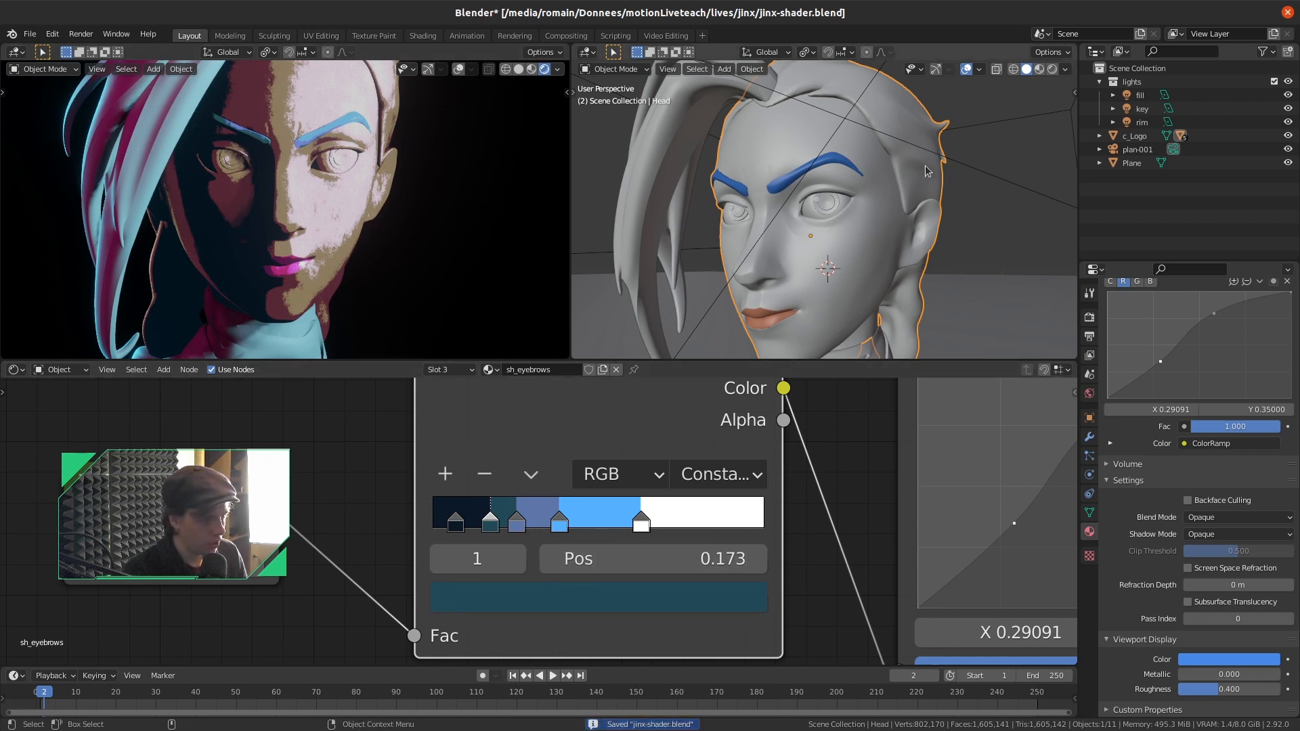
Assign the existing sh_eyebrows material to the Front hair object and save the file
scroll(919, 259, down, 3)
click(768, 131)
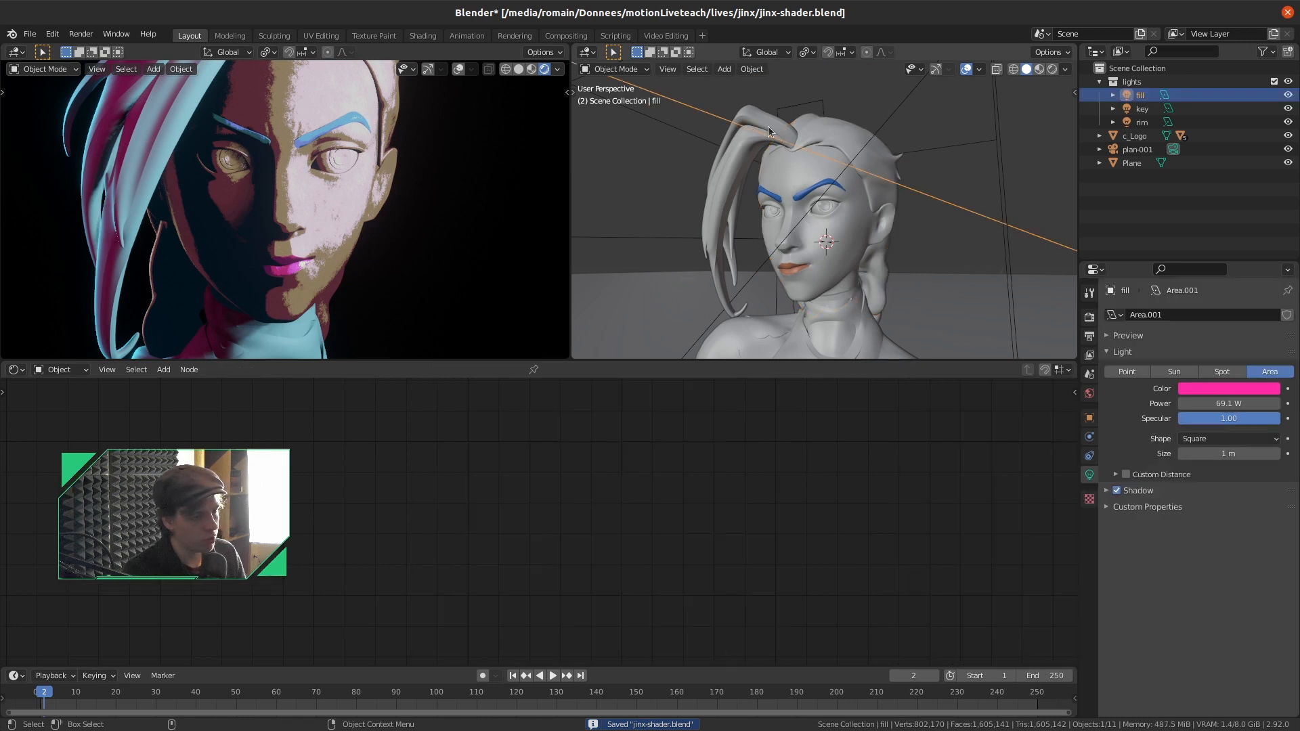
click(510, 369)
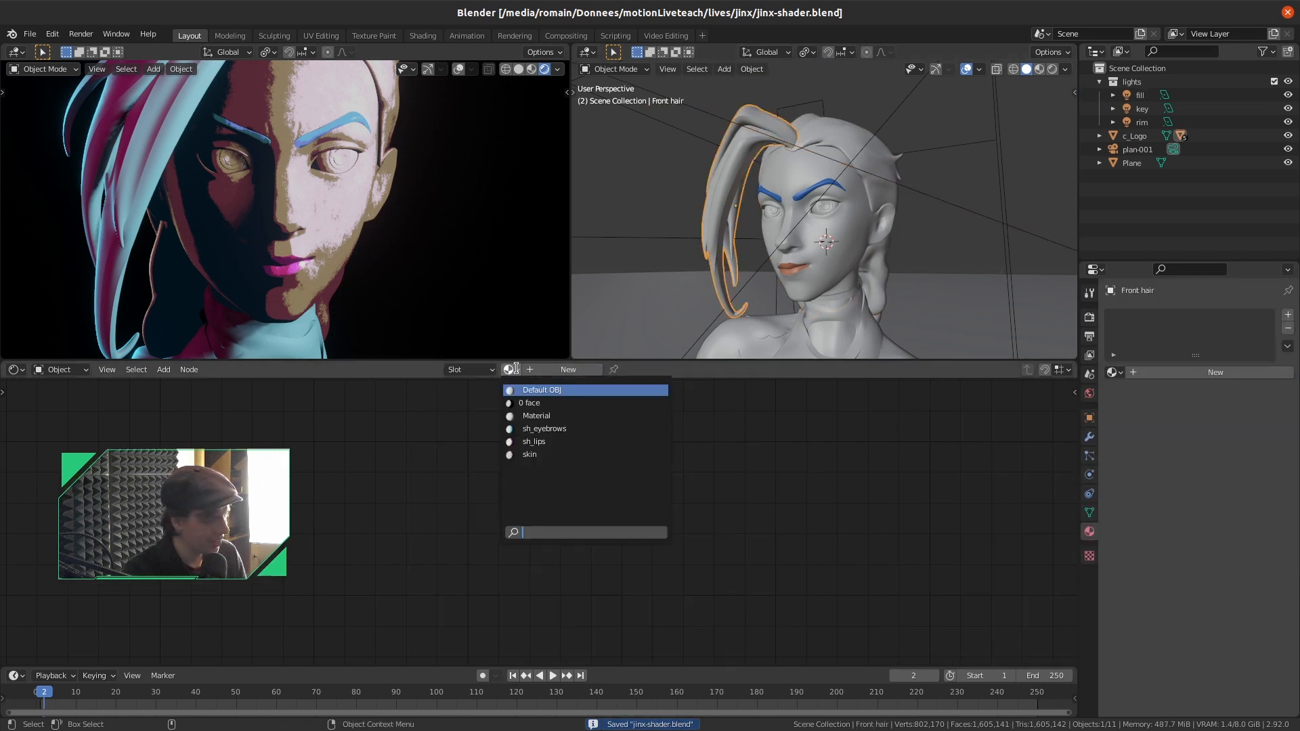
click(547, 430)
key(ctrl+s)
Open the Head mesh in Edit Mode with nothing selected, save the file, and maximize the solid-shaded 3D viewport
scroll(825, 258, down, 3)
middle_drag(827, 255, 837, 186)
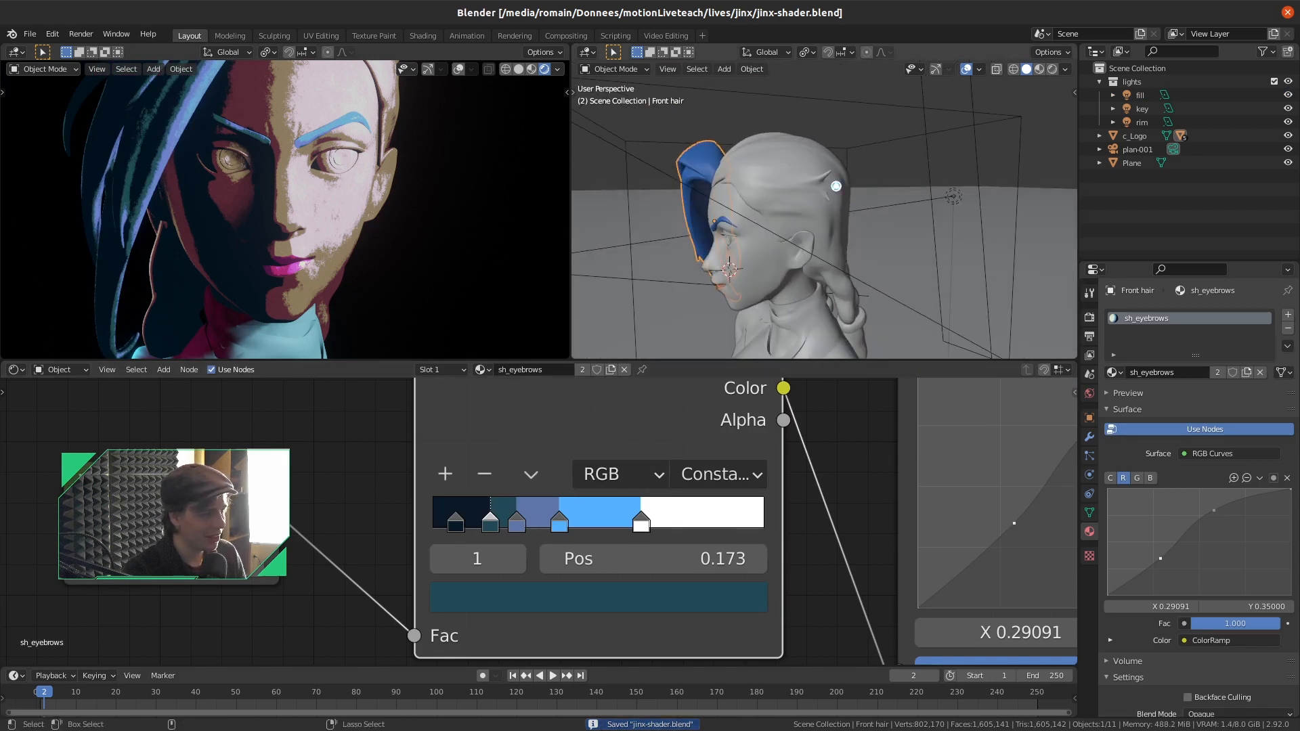
click(780, 260)
key(Tab)
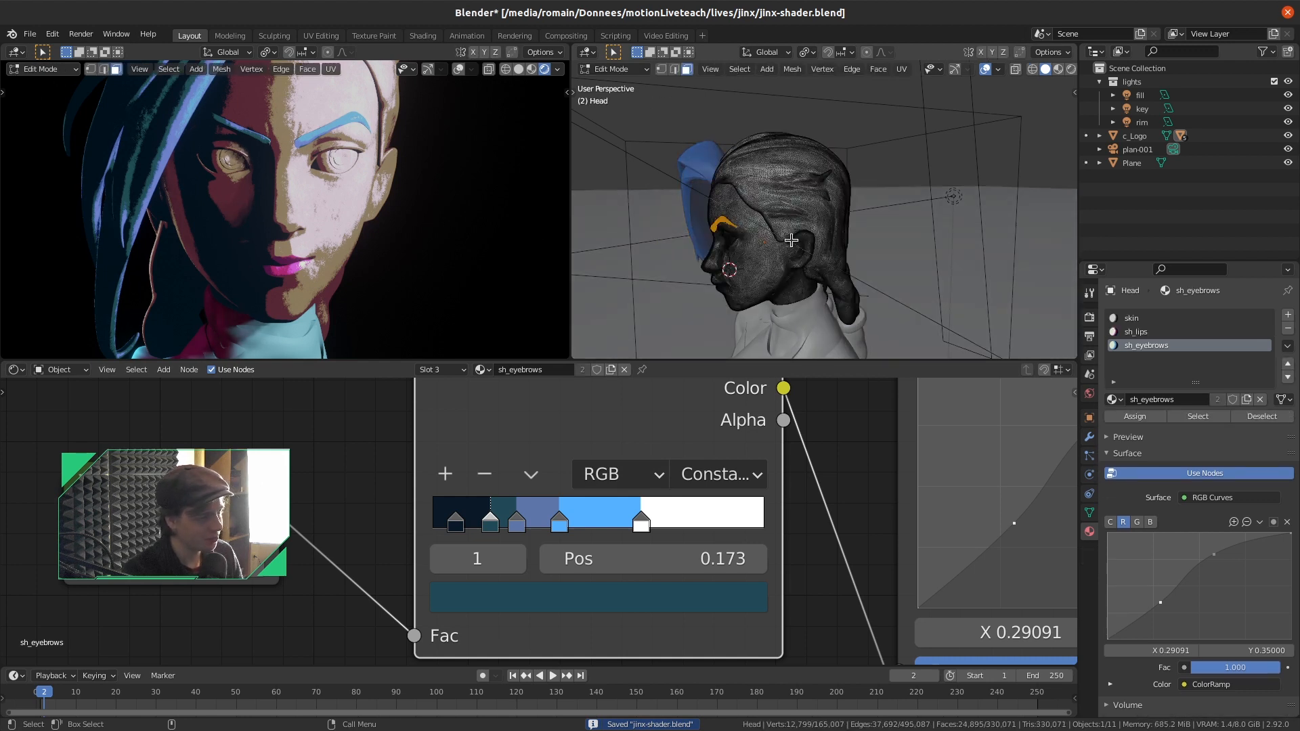
middle_drag(793, 241, 890, 122)
key(alt+a)
key(ctrl+s)
scroll(890, 122, up, 3)
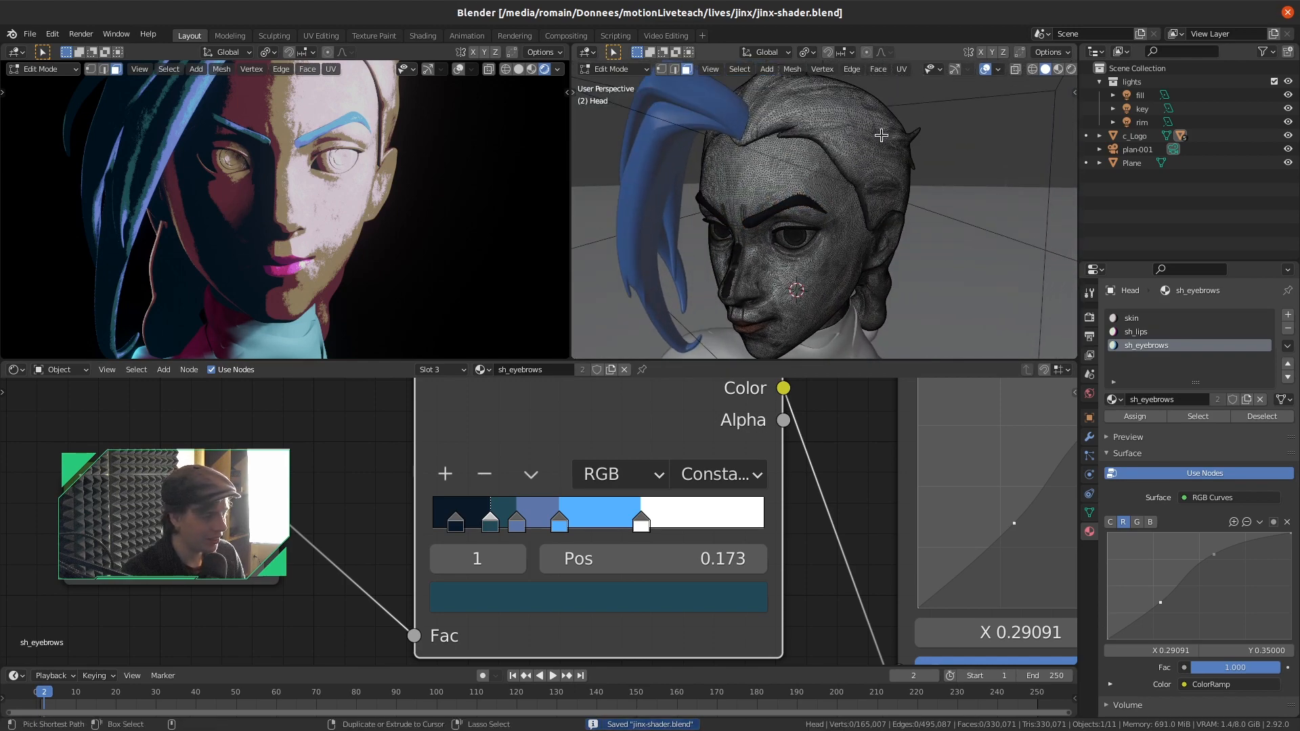
key(ctrl+space)
Try to select the hair on the Head mesh as linked geometry delimited by seams
middle_drag(740, 261, 718, 244)
scroll(745, 204, up, 4)
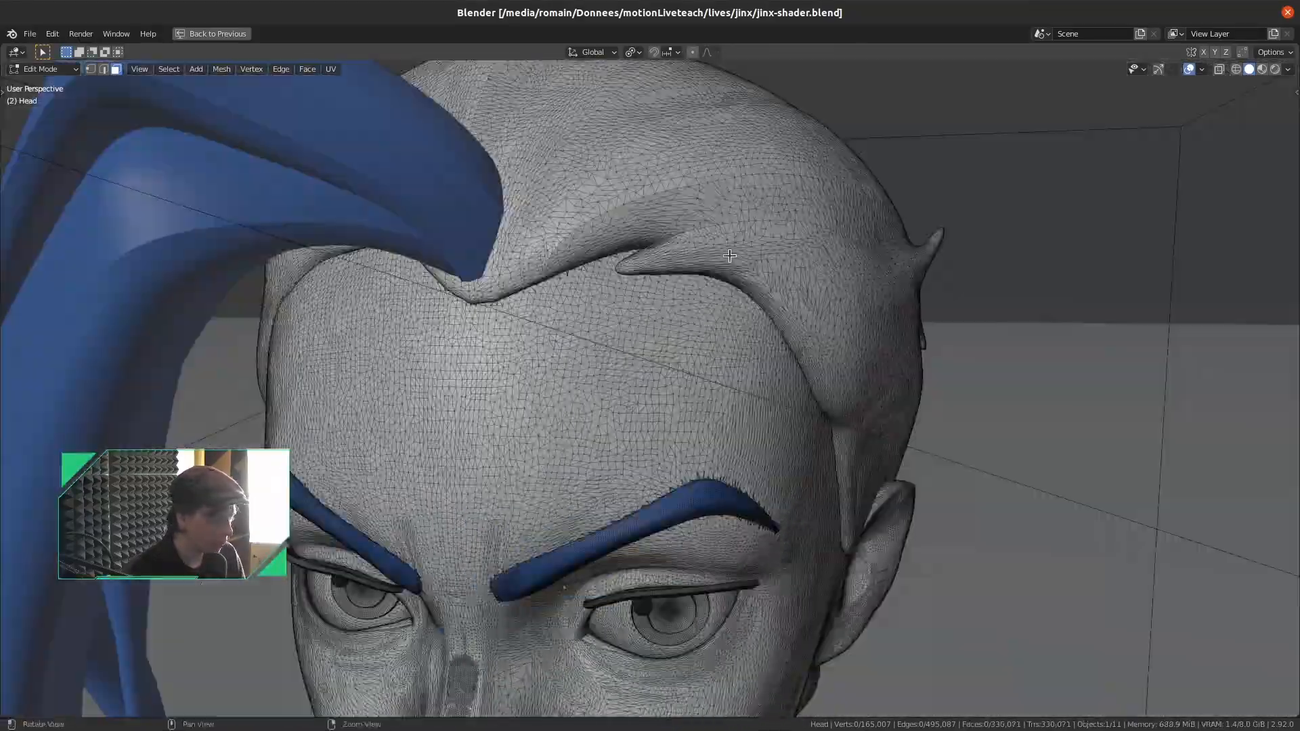
key(l)
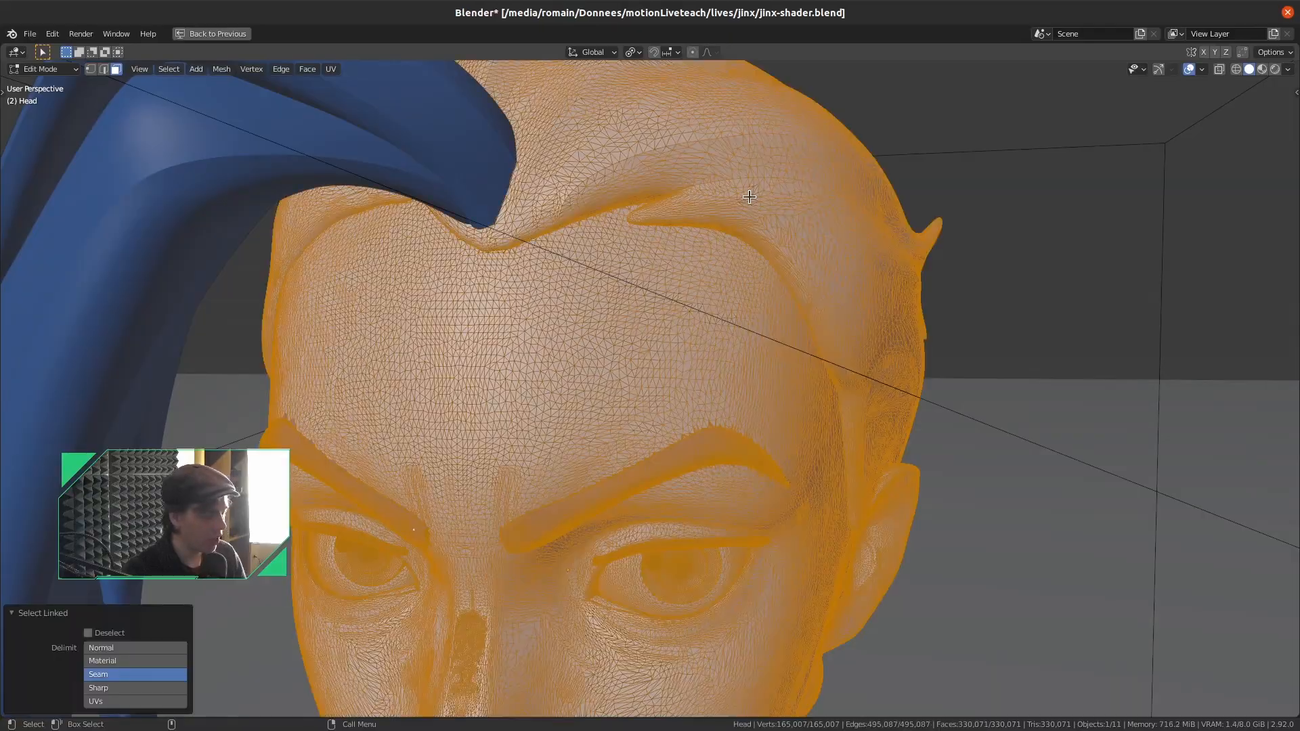
key(ctrl+z)
Box-select the lower ends of the hair strands behind the neck through the mesh, starting from an empty selection
middle_drag(750, 196, 729, 281)
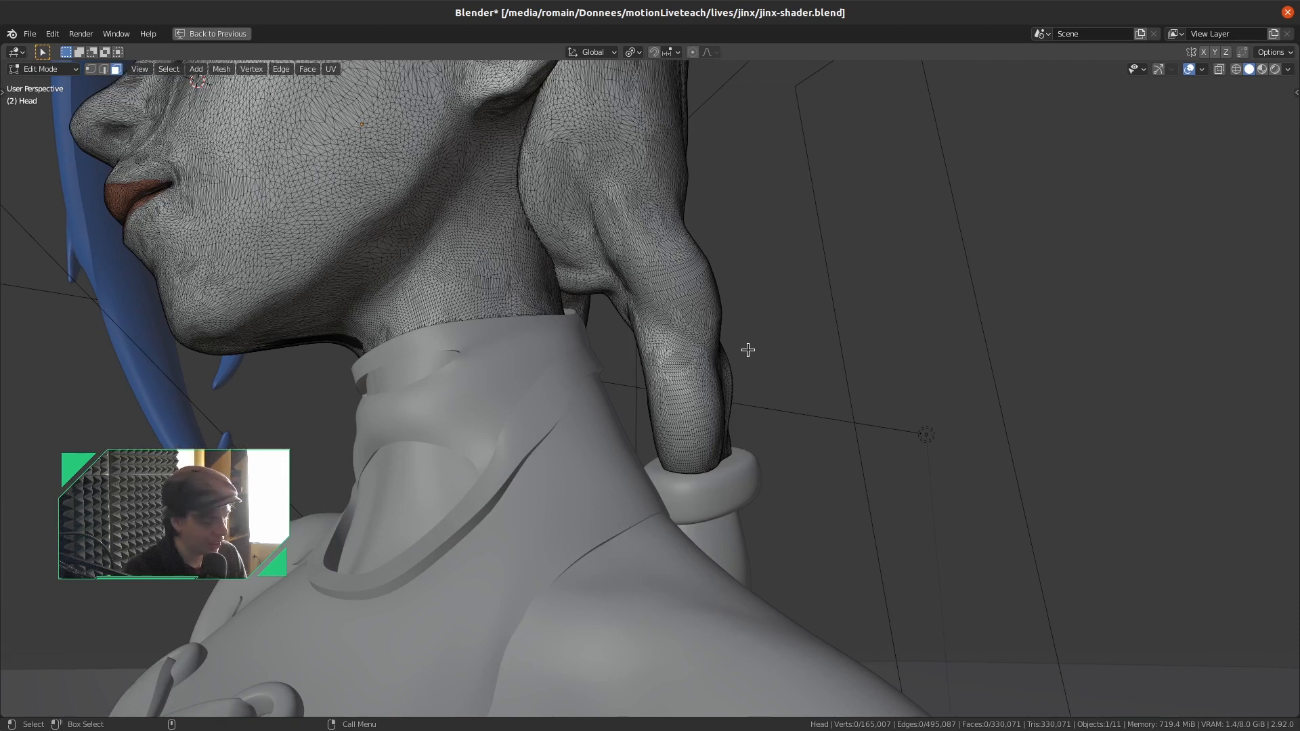
middle_drag(816, 382, 770, 387)
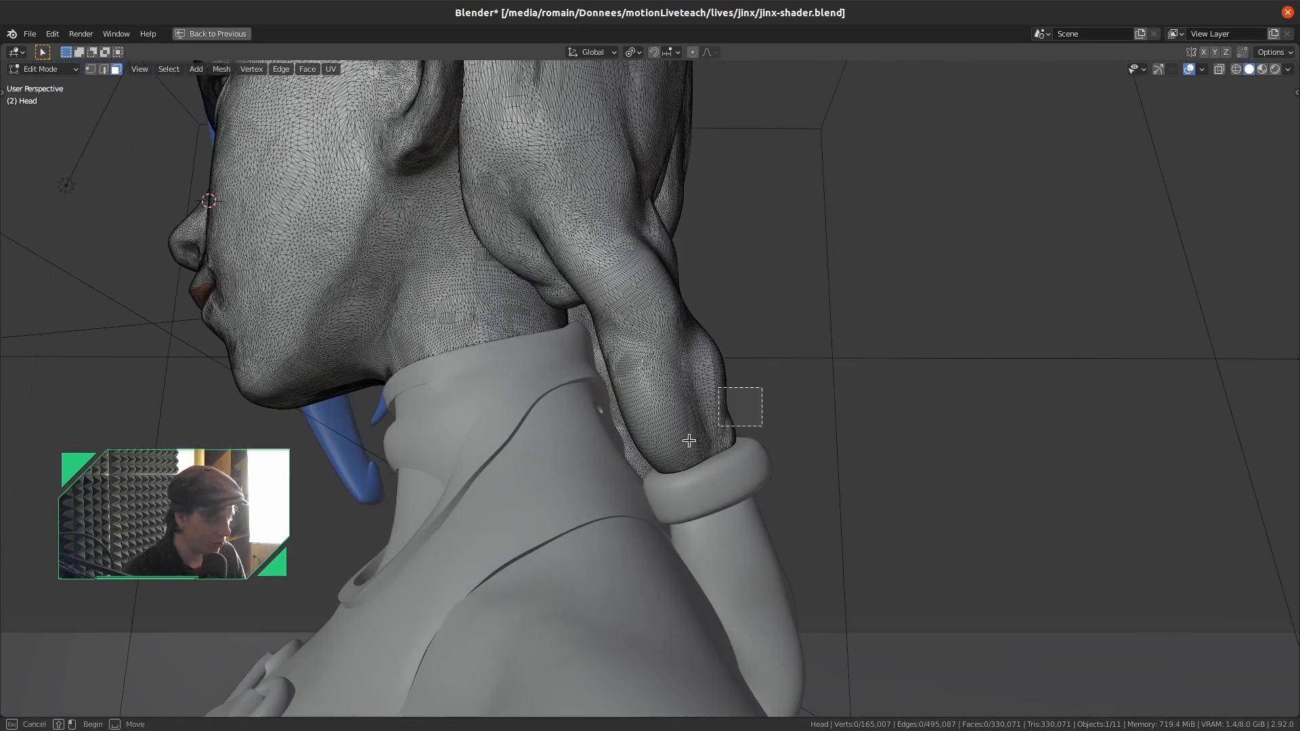
drag(655, 467, 655, 467)
mouse_move(654, 467)
middle_down()
mouse_move(690, 453)
mouse_move(595, 456)
mouse_move(569, 437)
mouse_move(587, 421)
middle_up()
key(alt+z)
key(alt+a)
drag(485, 359, 667, 474)
middle_drag(667, 474, 687, 458)
drag(687, 458, 517, 351)
key(z)
click(712, 356)
middle_drag(712, 356, 780, 384)
Grow the face selection repeatedly from the strand ends up over the back of the head
key(ctrl+KP_Add)
key(ctrl+KP_Add)
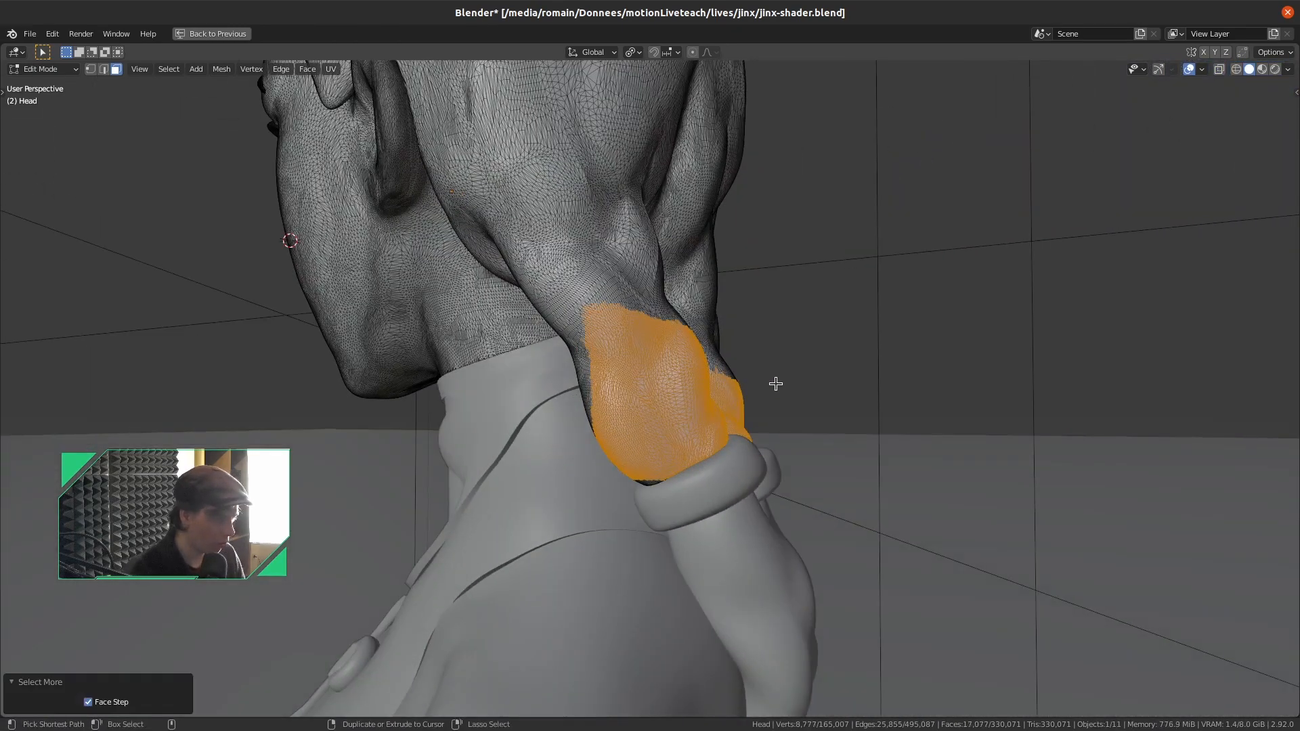
key(ctrl+KP_Add)
key(ctrl+KP_Add)
key(ctrl+KP_Add)
key(ctrl+KP_Add)
key(ctrl+KP_Add)
key(ctrl+KP_Add)
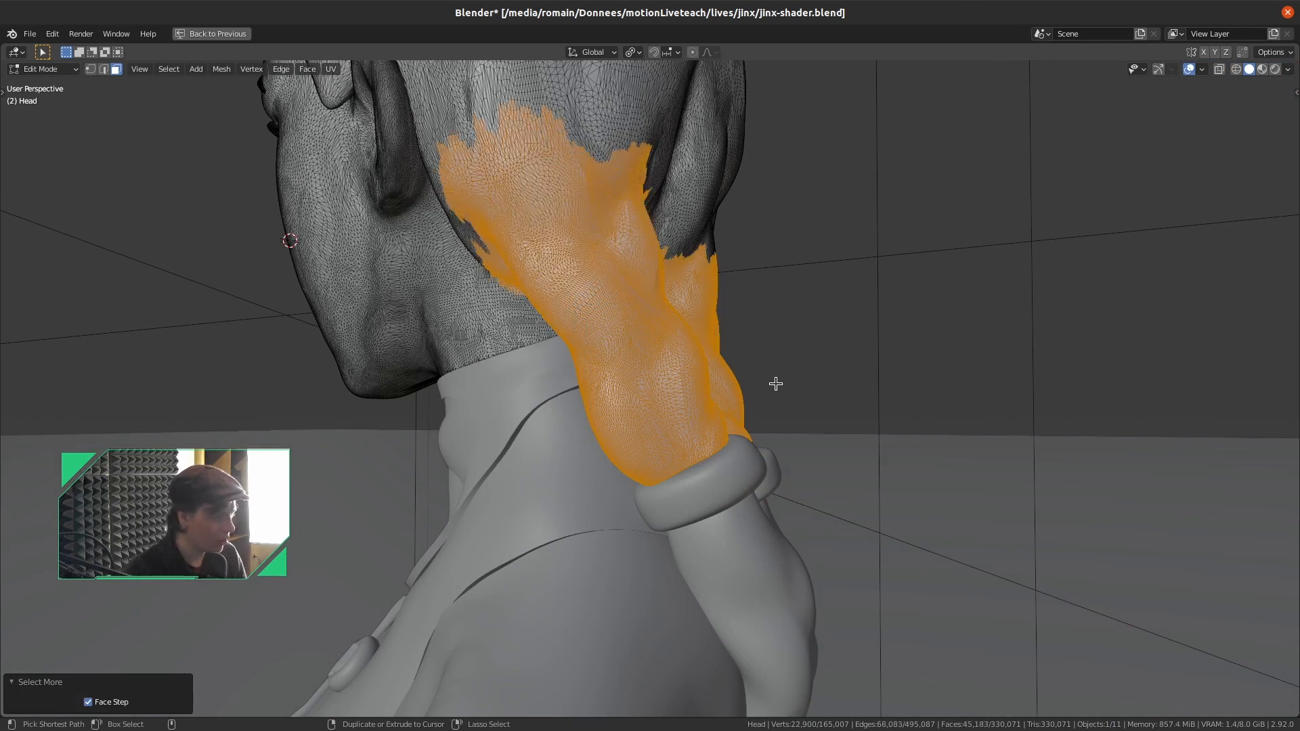
key(ctrl+KP_Add)
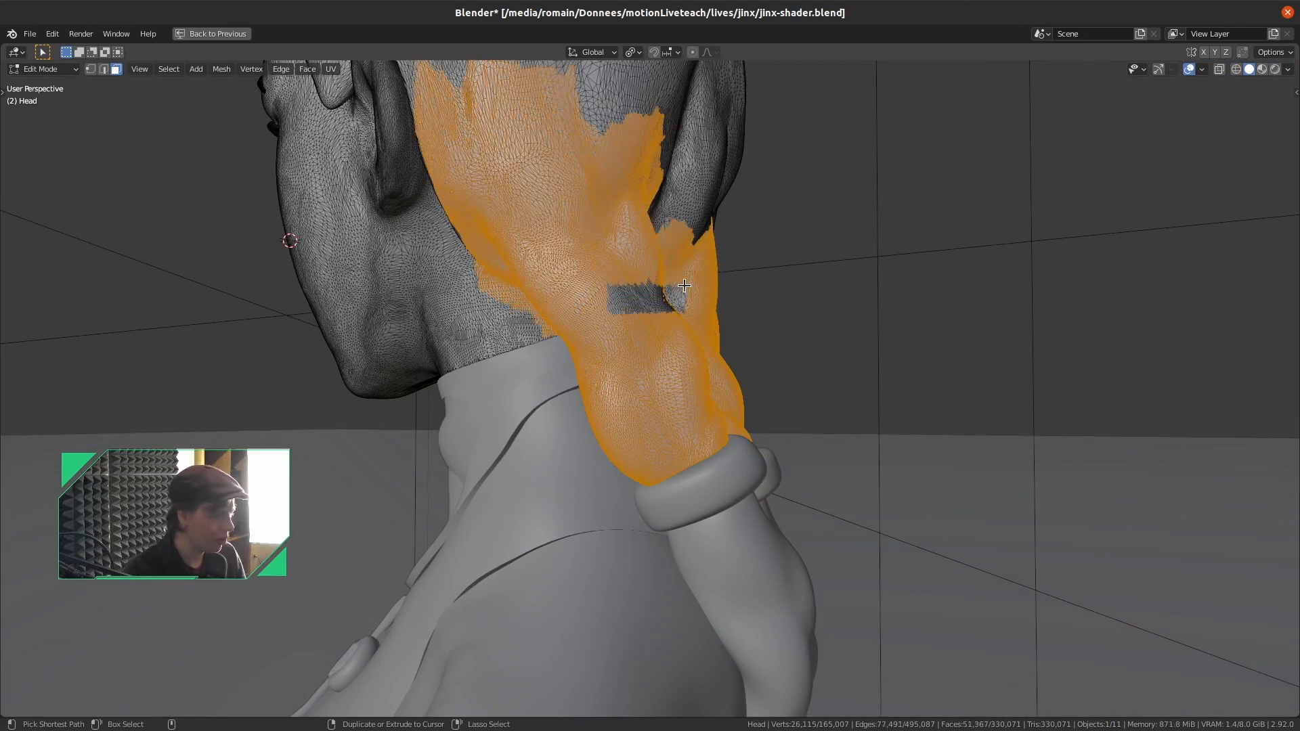
key(ctrl+KP_Add)
key(ctrl+KP_Add)
key(ctrl+KP_Add)
key(ctrl+KP_Add)
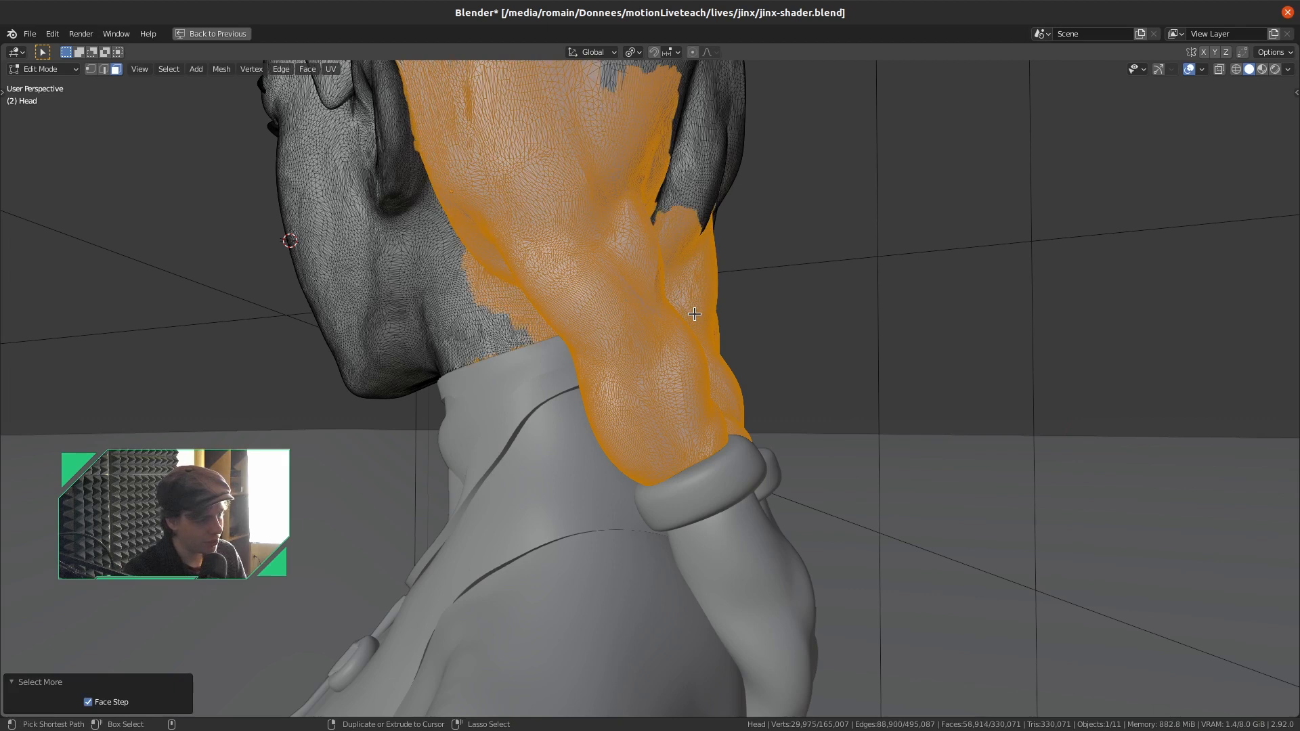
key(ctrl+KP_Add)
key(ctrl+KP_Add)
key(ctrl+KP_Add)
key(ctrl+KP_Add)
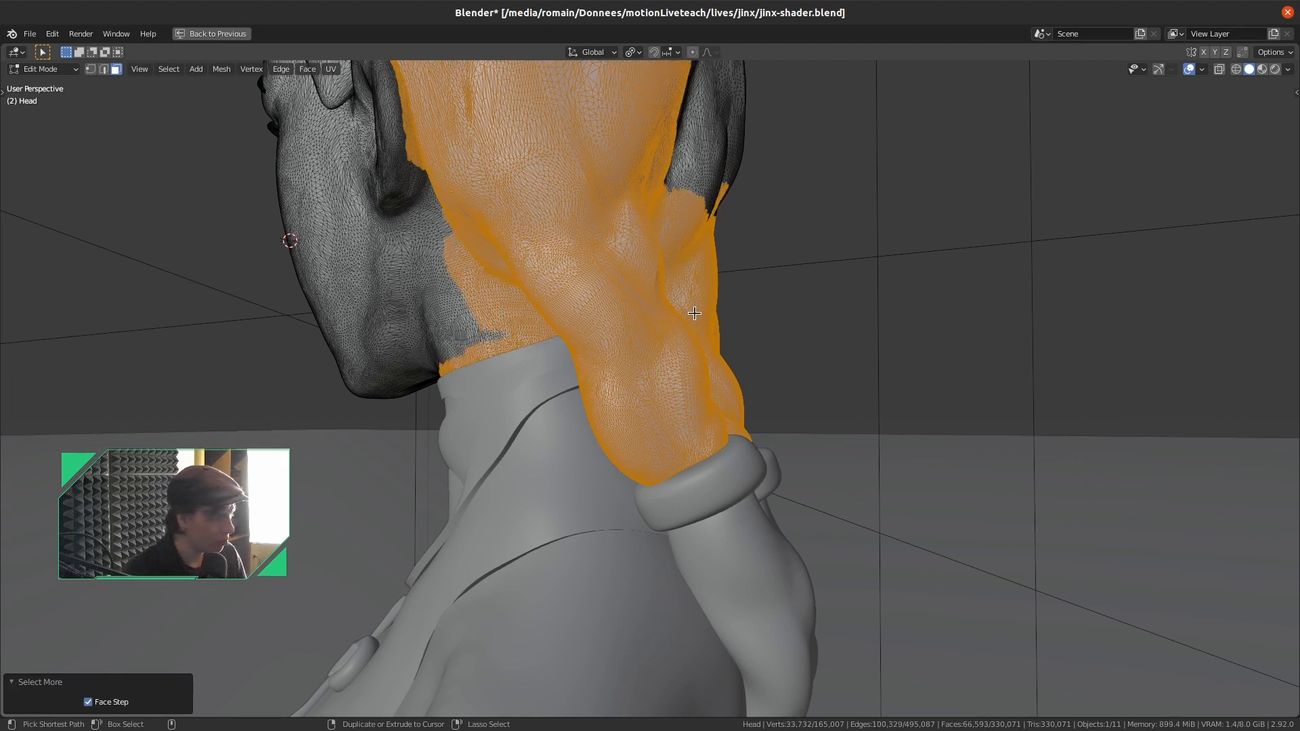
key(ctrl+KP_Add)
key(ctrl+KP_Add)
key(ctrl+KP_Add)
key(ctrl+KP_Add)
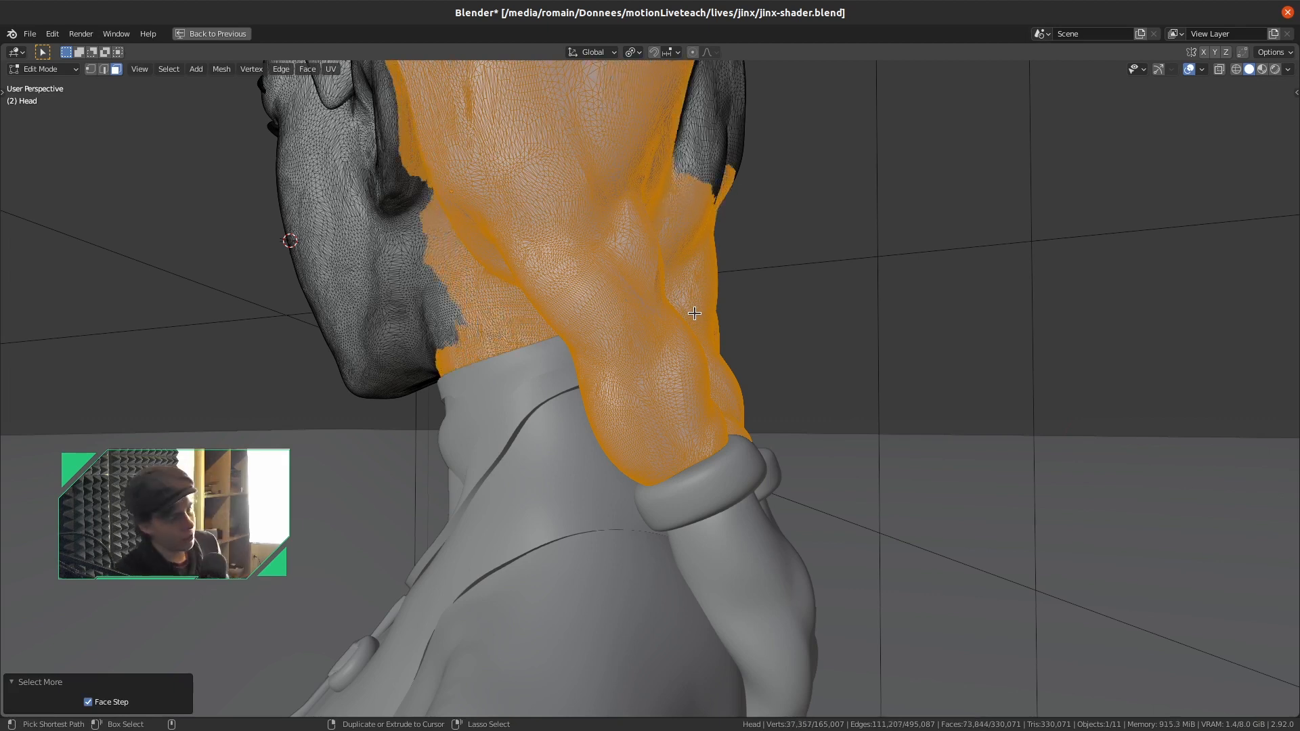
key(ctrl+KP_Add)
key(ctrl+KP_Add)
key(ctrl+KP_Add)
key(ctrl+KP_Add)
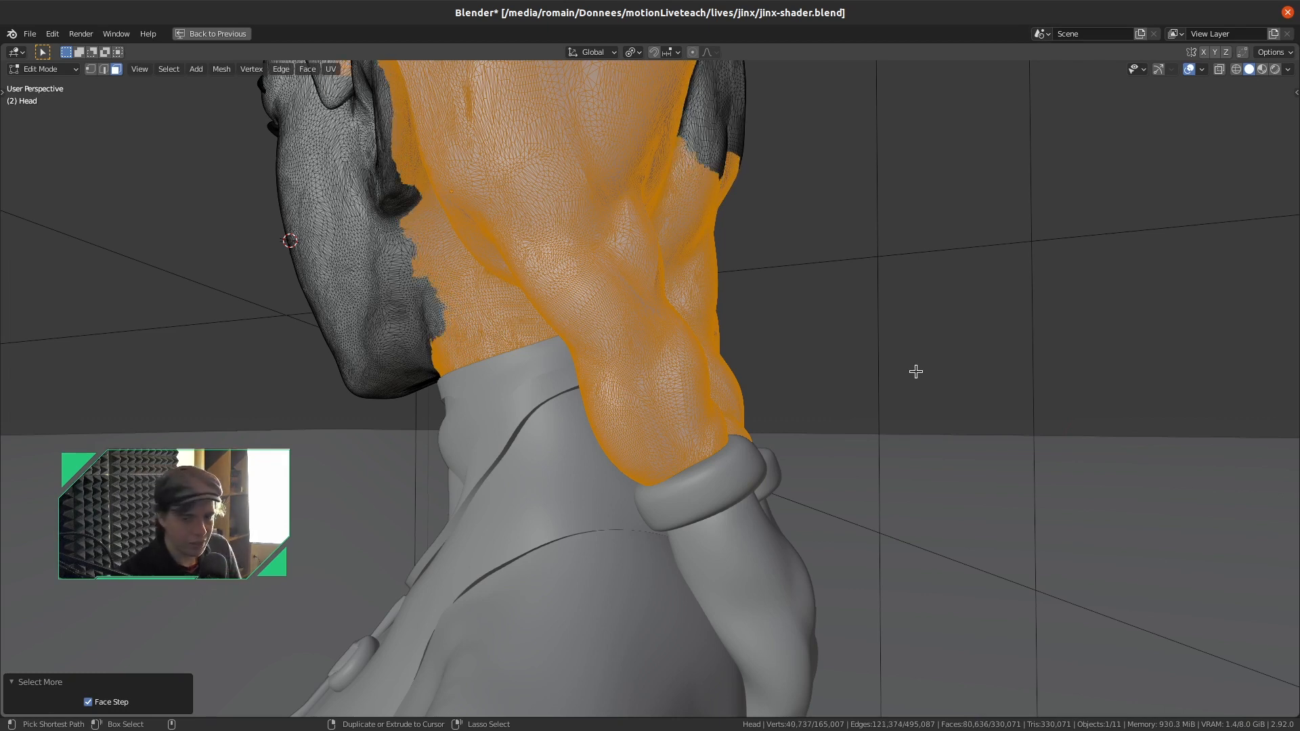
key(ctrl+KP_Add)
key(ctrl+KP_Add)
key(ctrl+KP_Add)
key(ctrl+KP_Add)
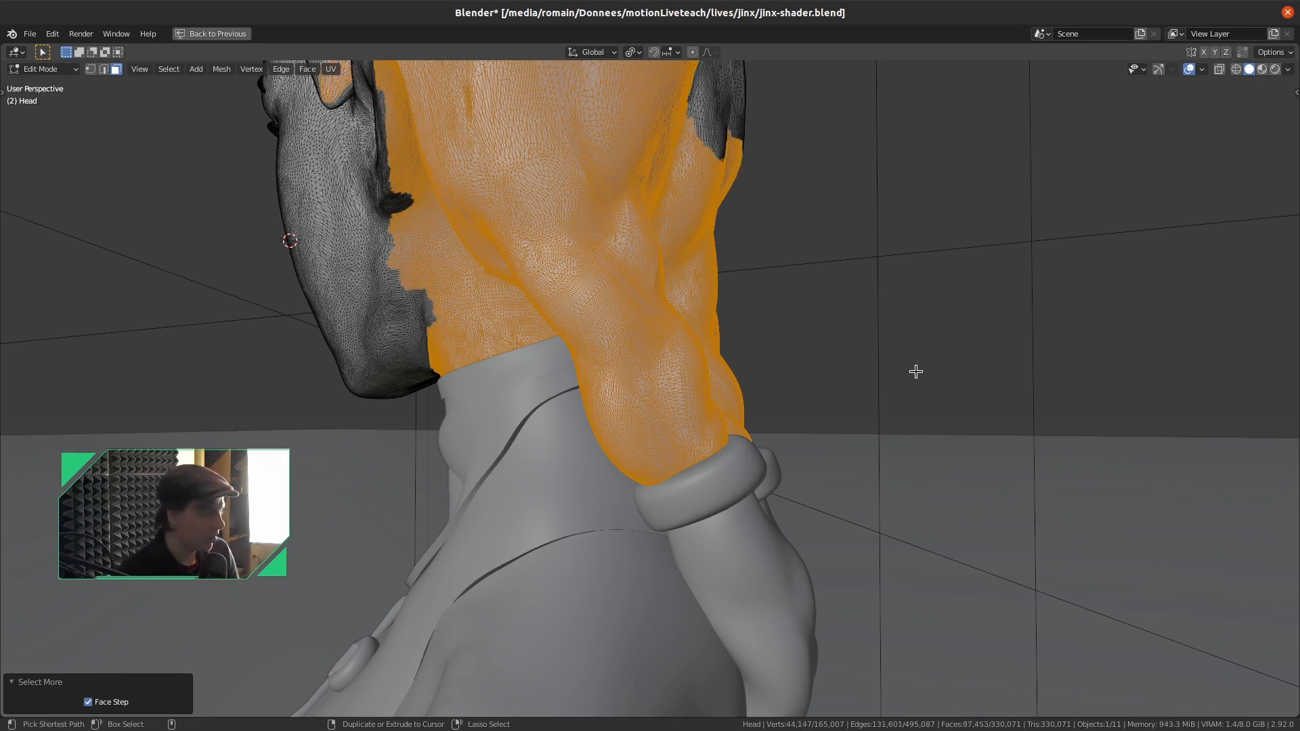
key(ctrl+KP_Add)
key(ctrl+KP_Add)
key(ctrl+KP_Add)
key(ctrl+KP_Add)
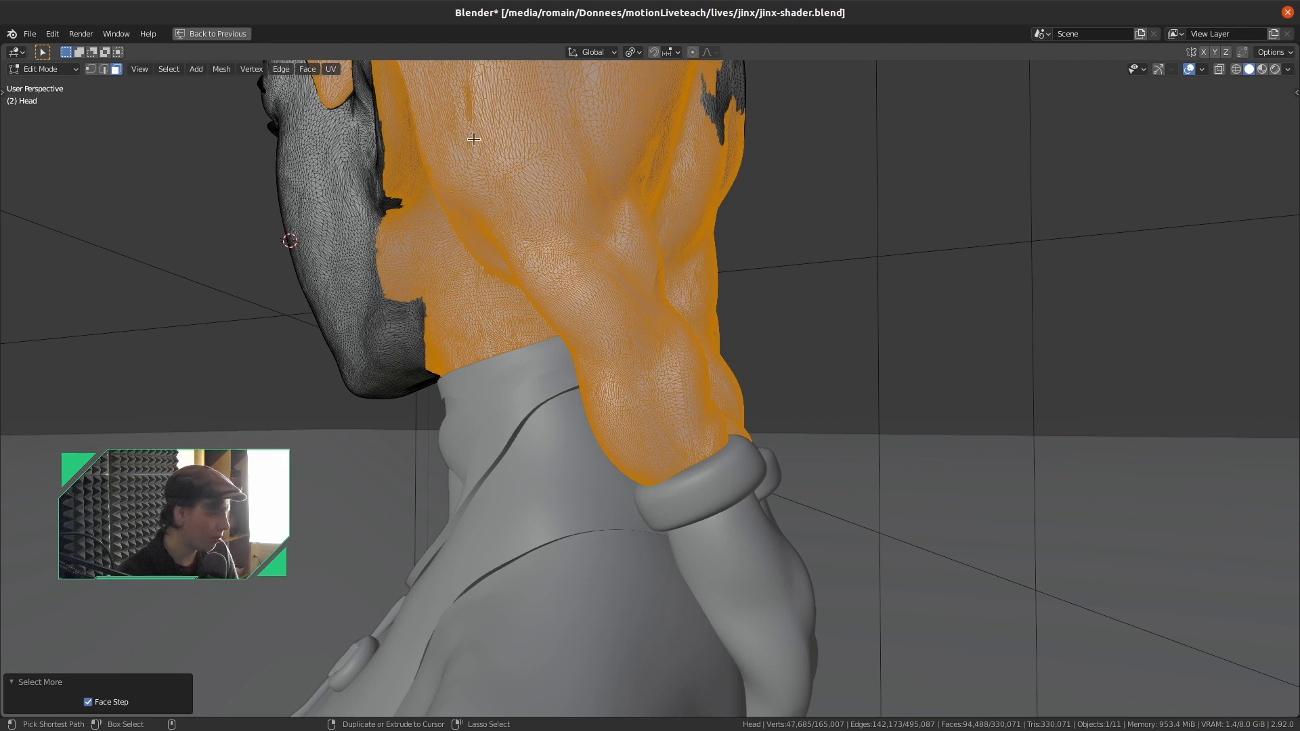
key(ctrl+KP_Add)
Remove the jaw and neck faces from the selection with box deselects in the right-side wireframe view
middle_drag(425, 475, 447, 515)
key(KP_1)
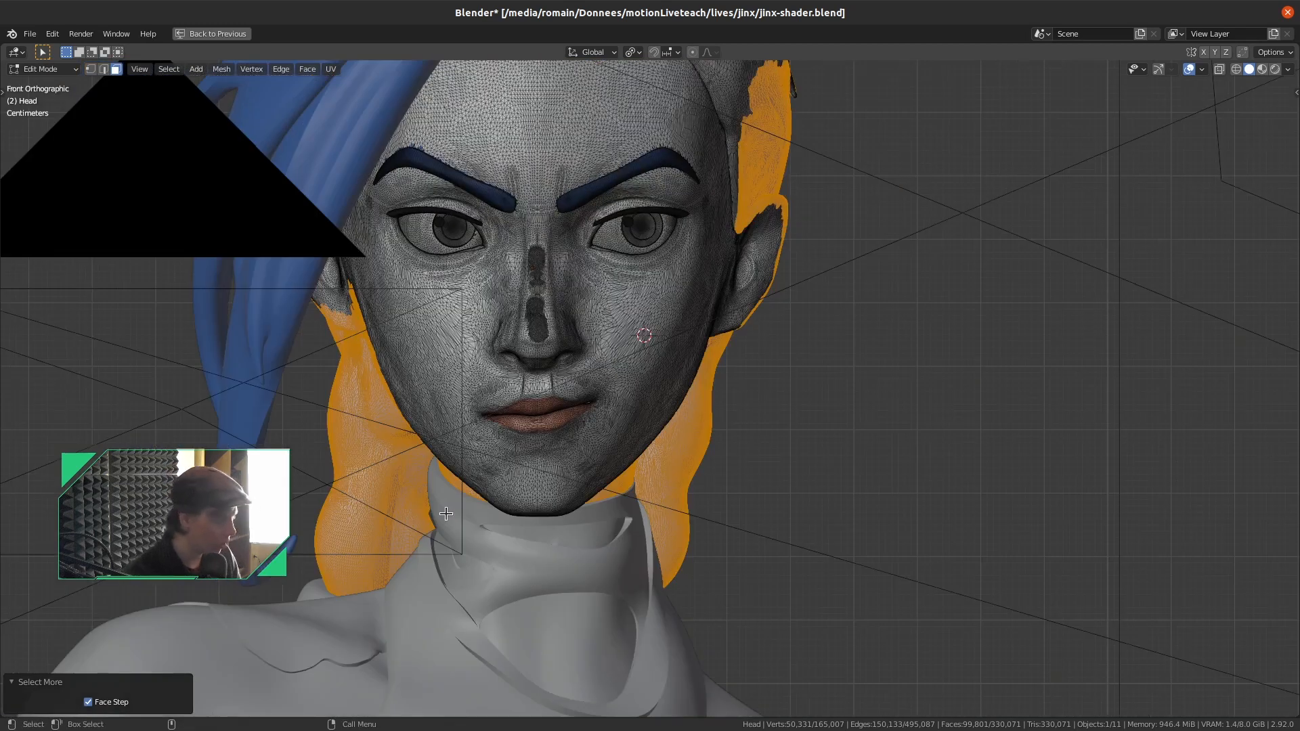
key(KP_3)
key(shift+z)
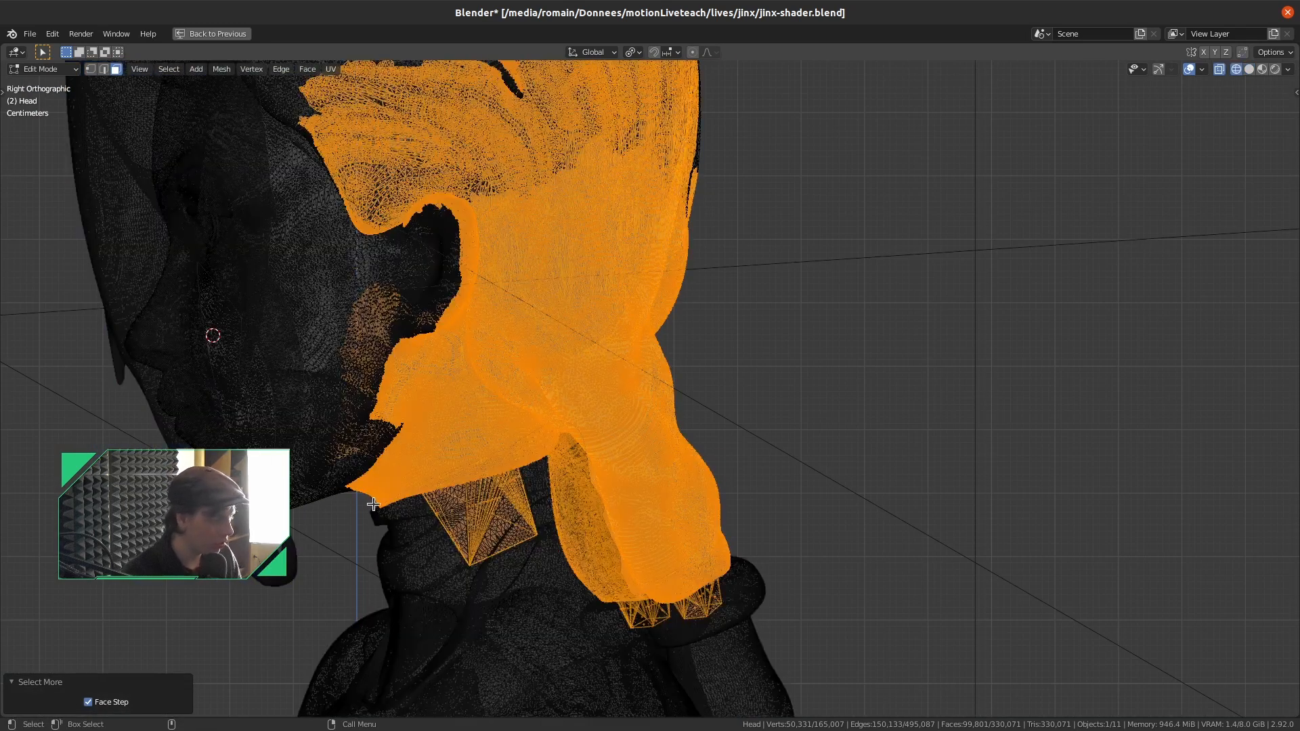
ctrl+drag(279, 296, 439, 519)
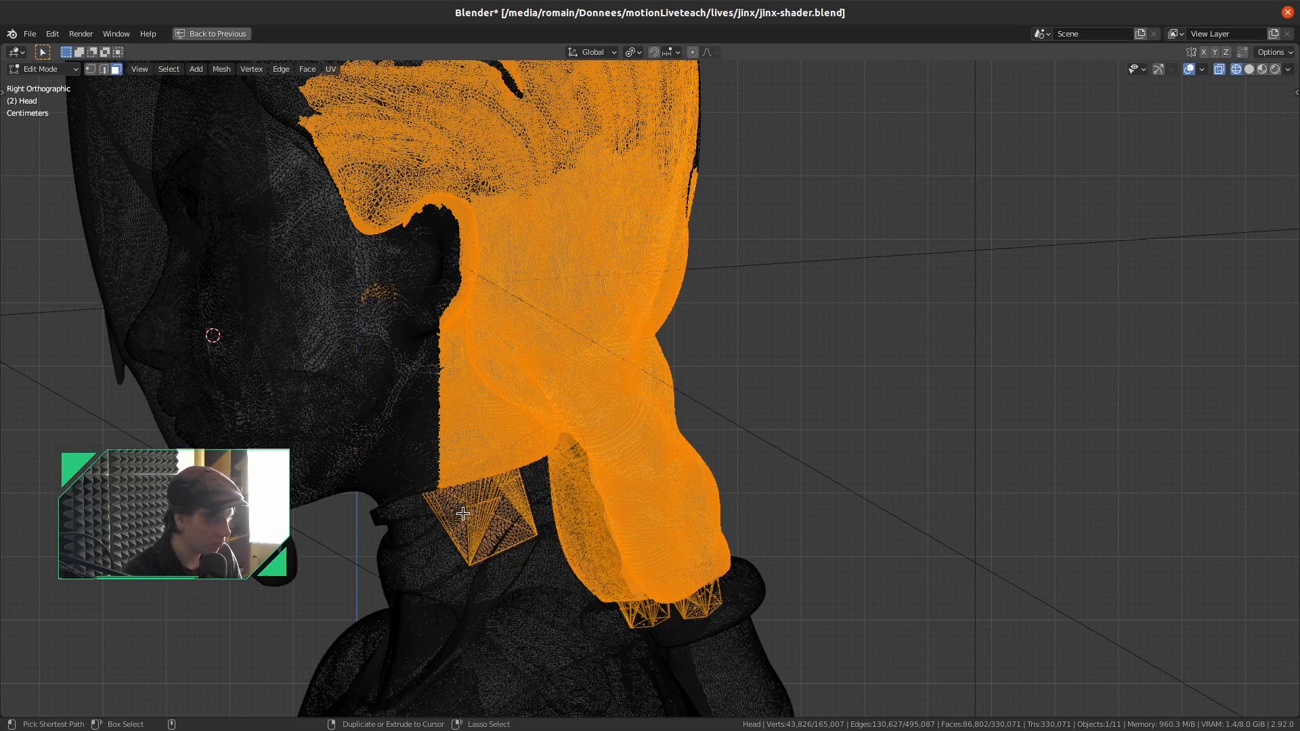
ctrl+drag(515, 589, 360, 429)
ctrl+drag(537, 561, 405, 431)
mouse_move(381, 311)
shift+middle_down()
mouse_move(445, 447)
mouse_move(413, 452)
shift+middle_up()
Return to solid shading around the ear and neck and switch to the Lasso Select tool
key(z)
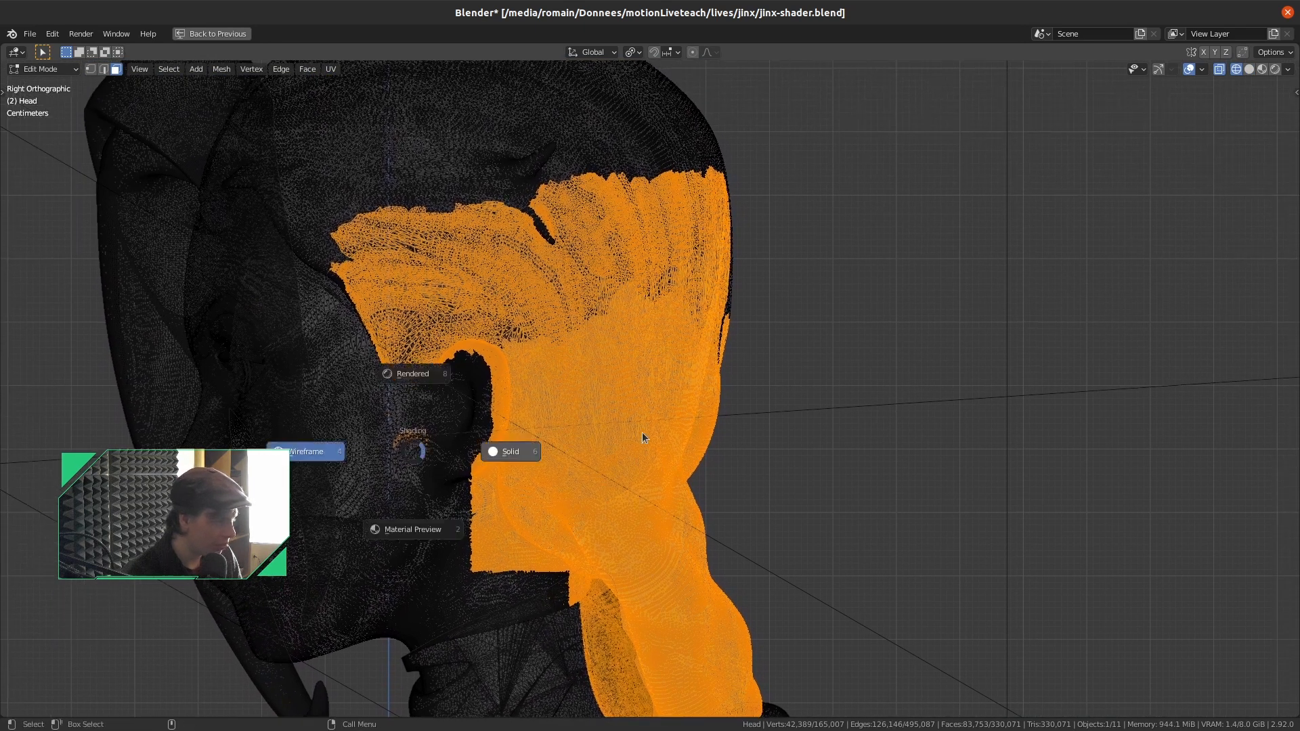
click(644, 437)
scroll(538, 426, up, 6)
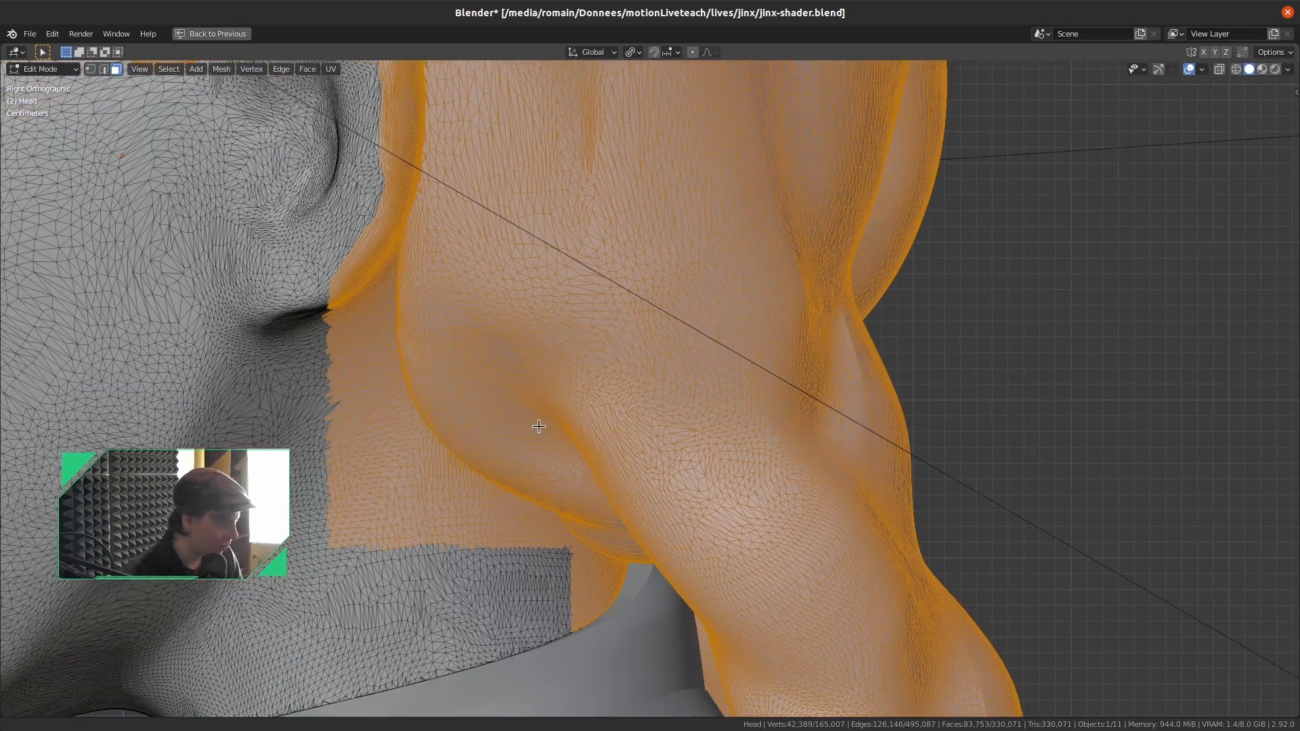
shift+middle_drag(539, 426, 567, 416)
key(w)
key(w)
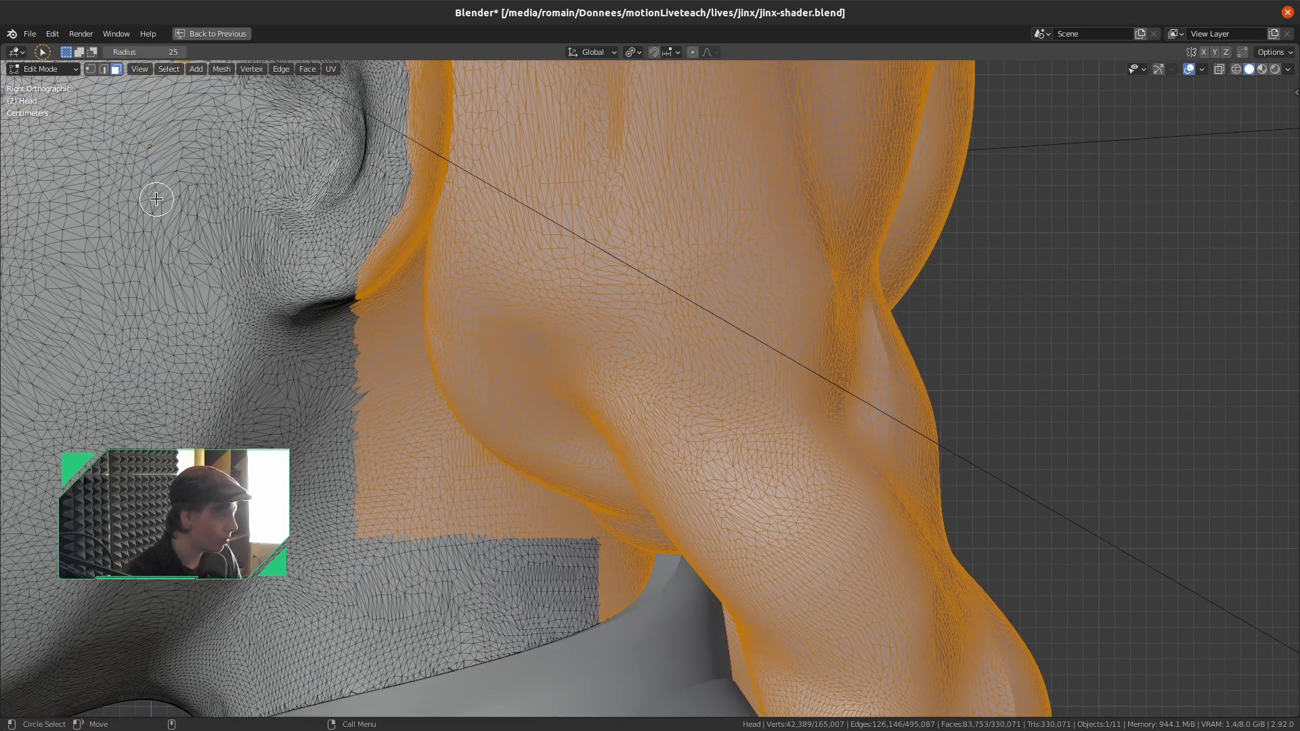
Try to lasso-deselect the neck faces that lie in front of and beneath the hair
drag(431, 226, 430, 292)
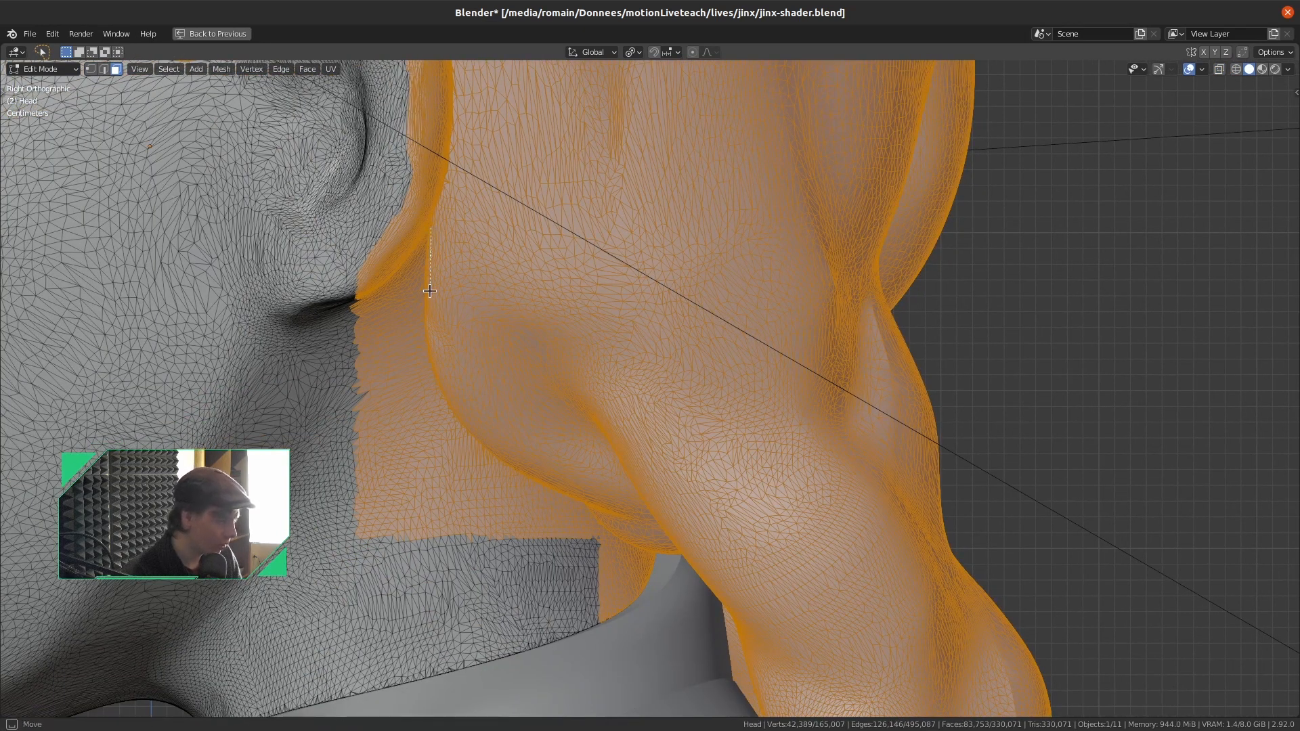
mouse_move(444, 401)
mouse_down()
mouse_move(491, 452)
mouse_move(575, 498)
mouse_move(667, 577)
mouse_move(326, 352)
mouse_up()
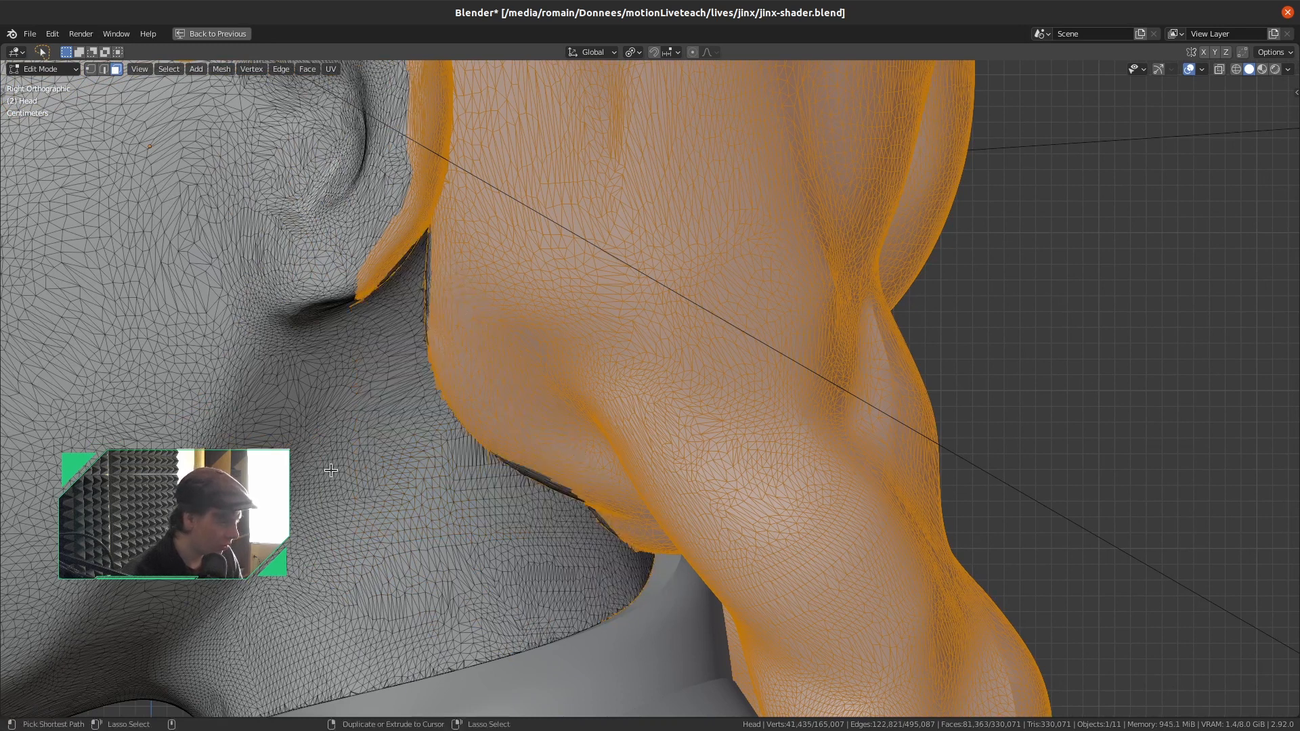
key(ctrl+z)
key(z)
click(360, 350)
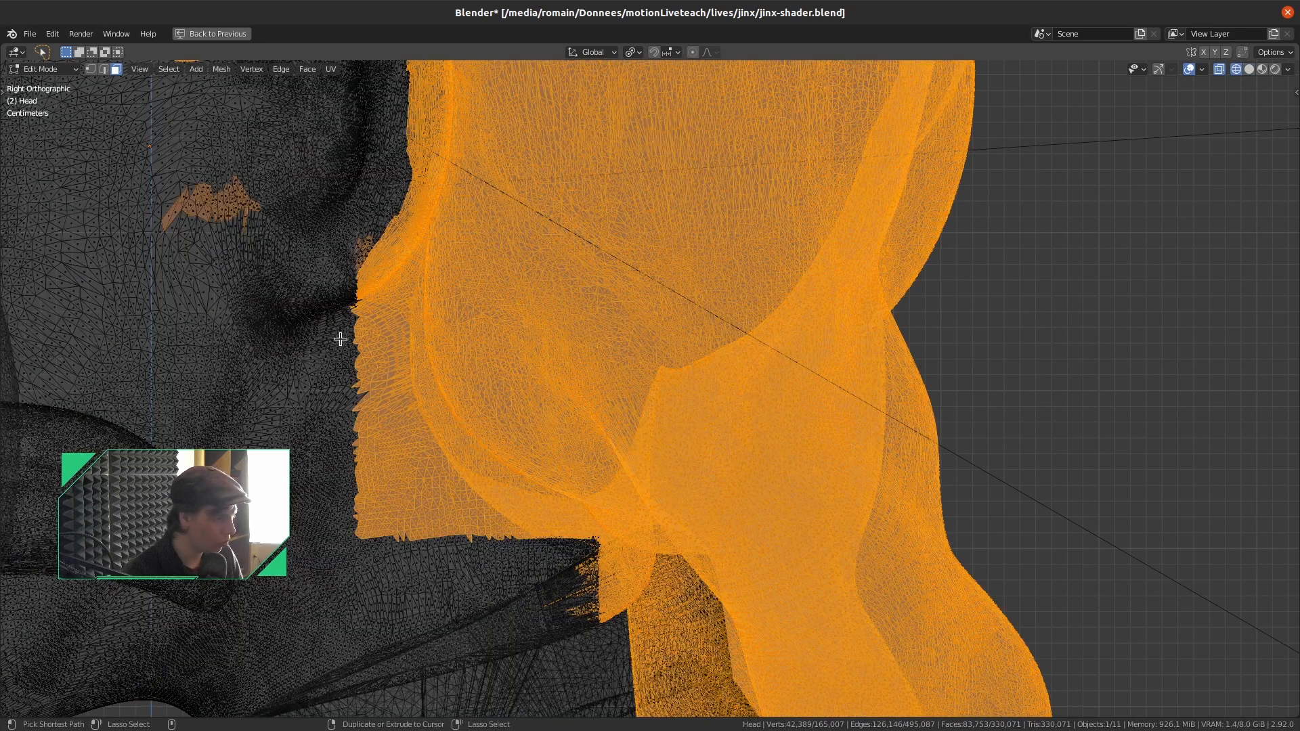
key(z)
click(625, 344)
Lasso-deselect the faces behind the ear and the neck skin beneath the hair
ctrl+drag(343, 308, 383, 291)
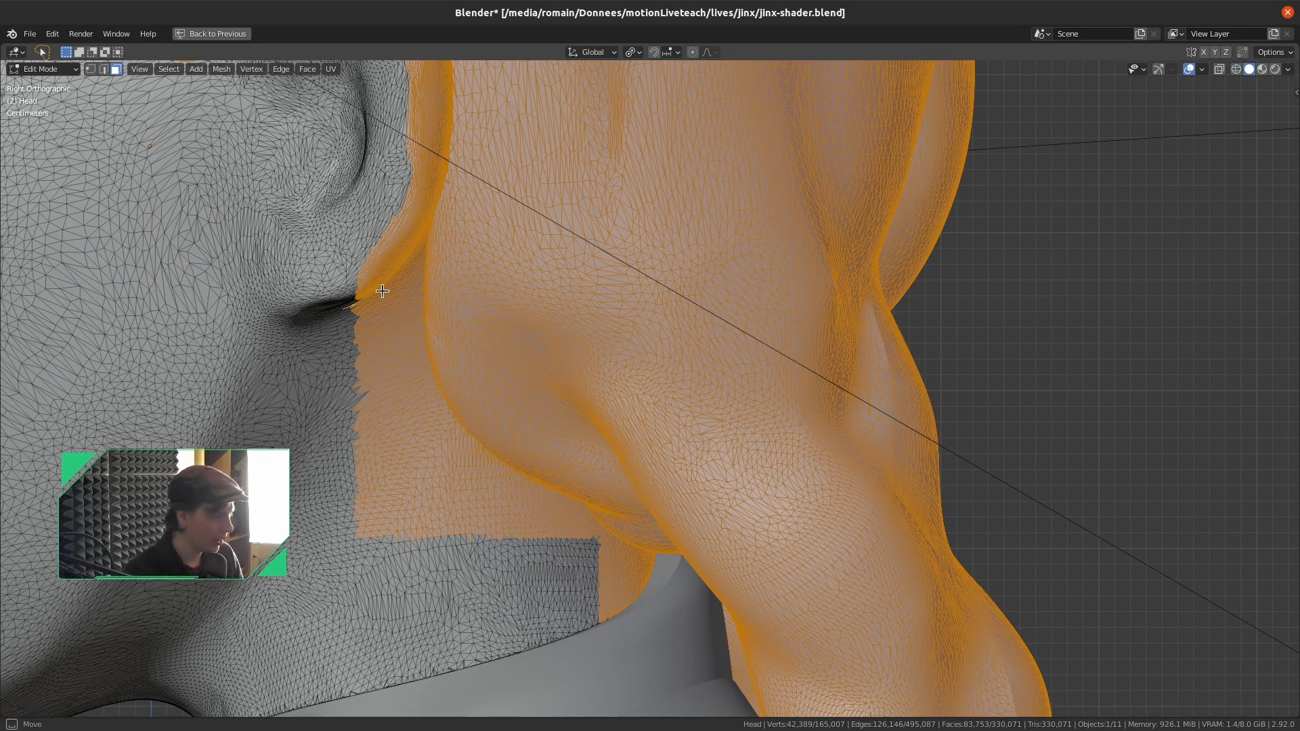
ctrl+drag(424, 234, 305, 319)
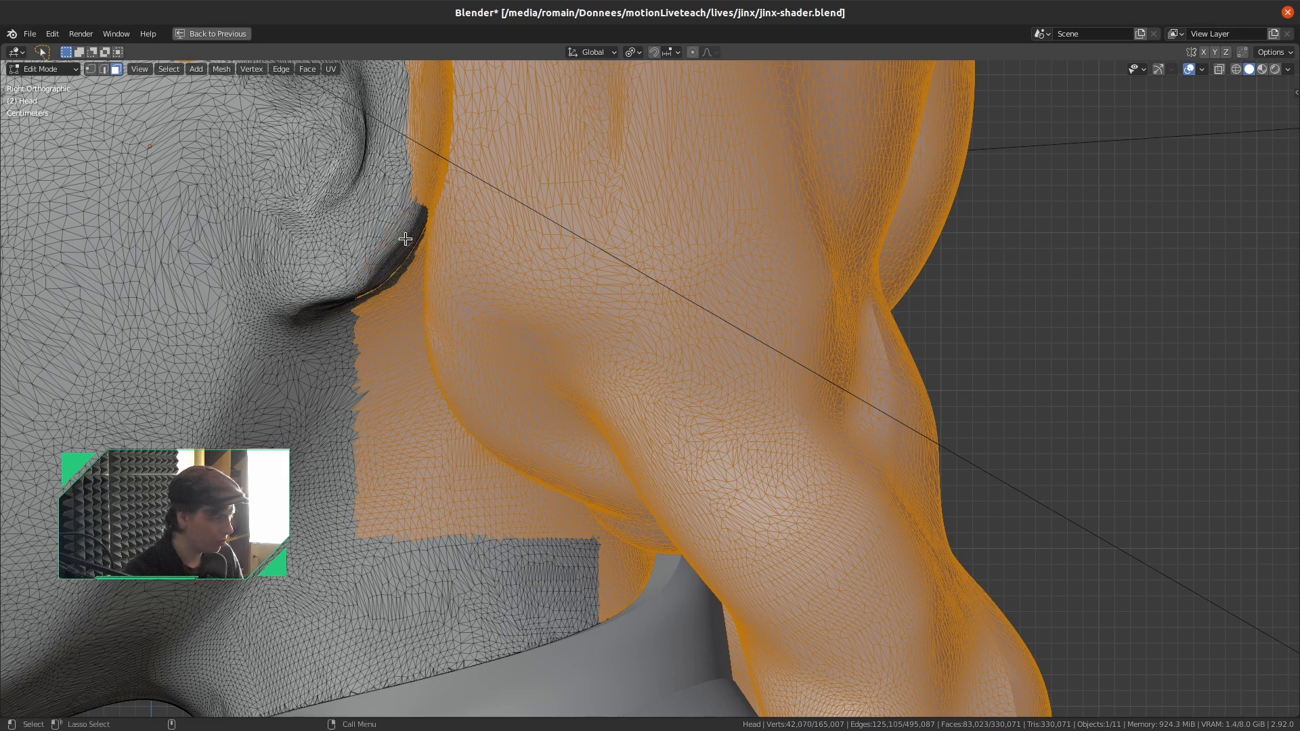
mouse_move(423, 226)
ctrl+mouse_down()
mouse_move(302, 609)
mouse_move(282, 328)
mouse_move(289, 406)
ctrl+mouse_up()
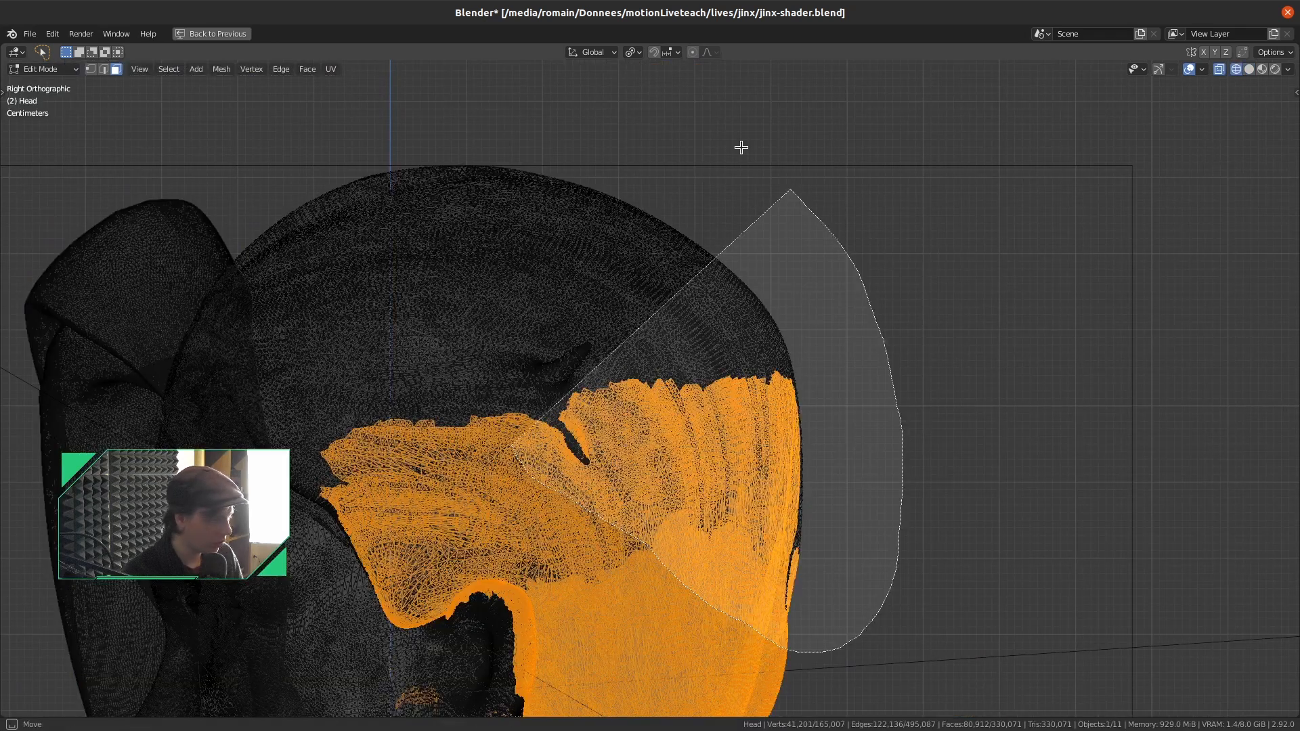
Add the upper skull hair to the selection with a wireframe lasso, then lasso-add the missing hair faces above the other ear and along the hairline
mouse_move(740, 147)
ctrl+mouse_down()
mouse_move(296, 165)
mouse_move(192, 282)
mouse_move(231, 405)
mouse_move(353, 553)
mouse_move(589, 502)
ctrl+mouse_up()
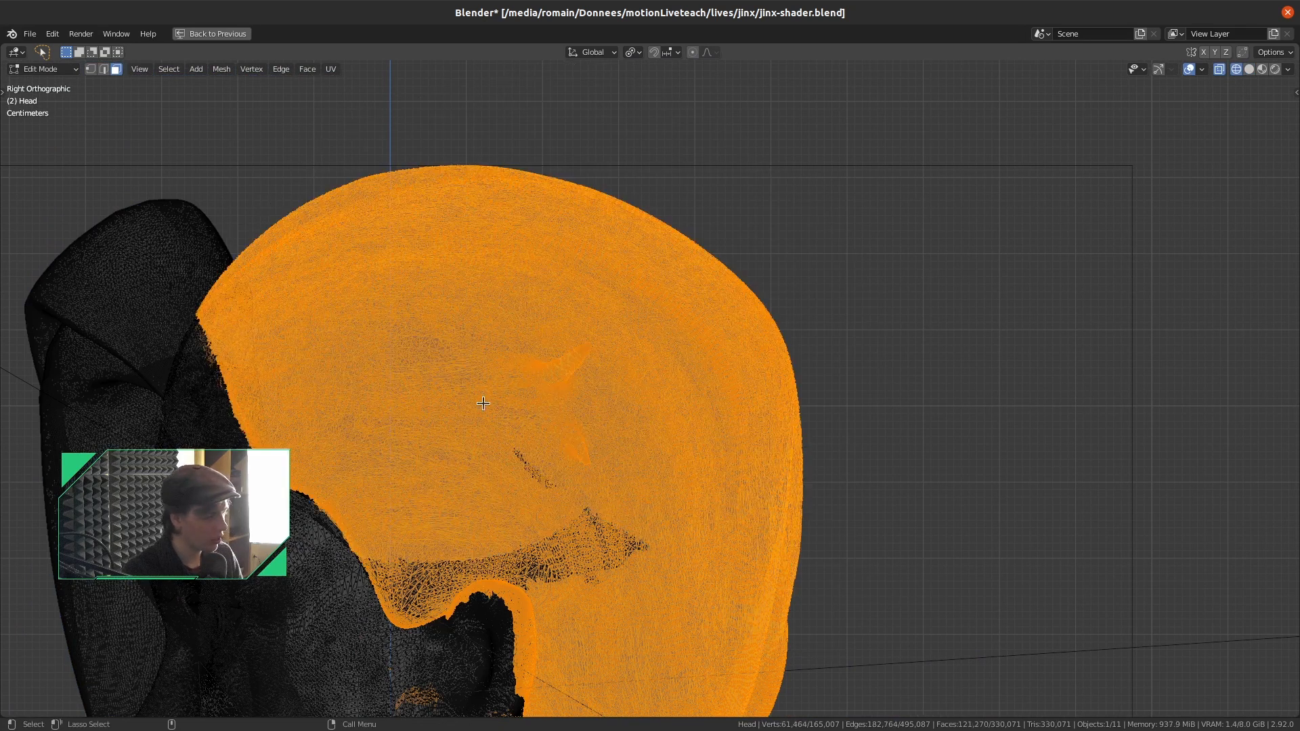
key(shift+z)
mouse_move(483, 404)
middle_down()
mouse_move(667, 423)
mouse_move(584, 268)
middle_up()
mouse_move(584, 268)
shift+mouse_down()
mouse_move(477, 443)
mouse_move(560, 437)
shift+mouse_up()
mouse_move(633, 353)
shift+mouse_down()
mouse_move(550, 362)
mouse_move(577, 396)
shift+mouse_up()
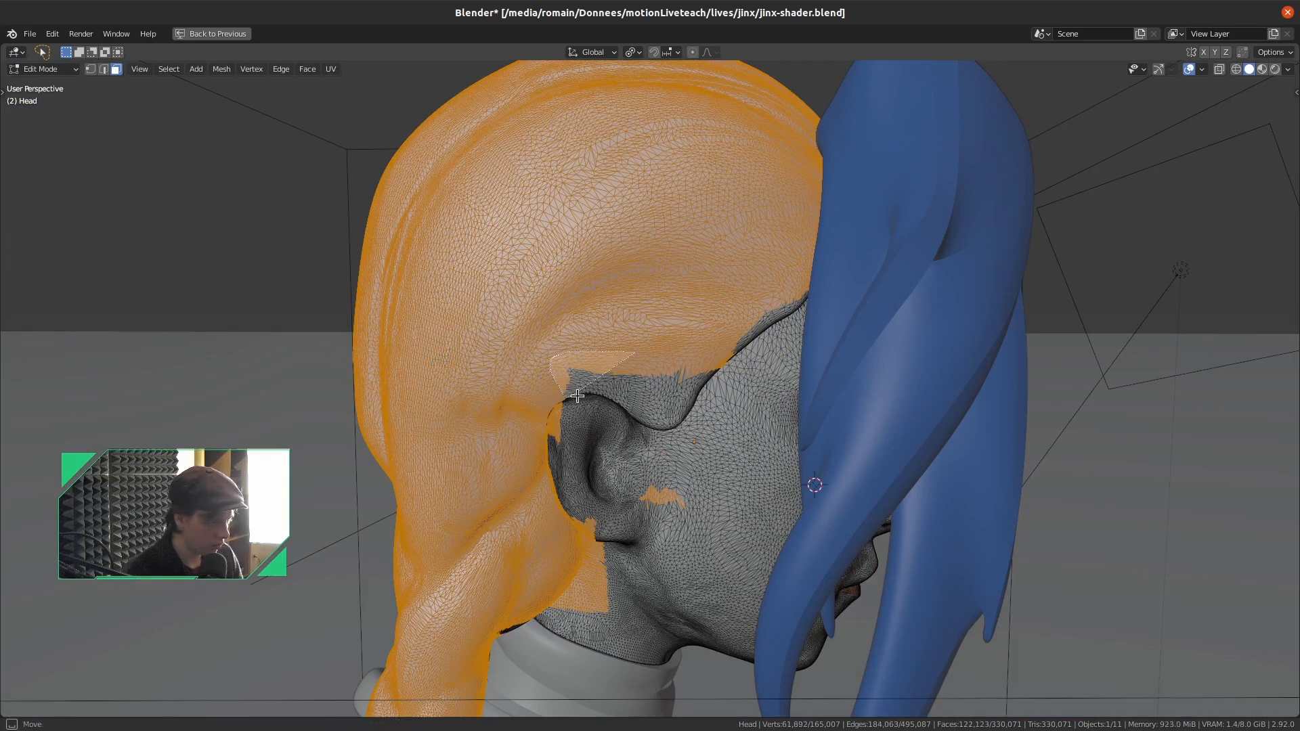
mouse_move(691, 395)
shift+mouse_down()
mouse_move(708, 348)
mouse_move(764, 329)
shift+mouse_up()
shift+drag(794, 277, 797, 280)
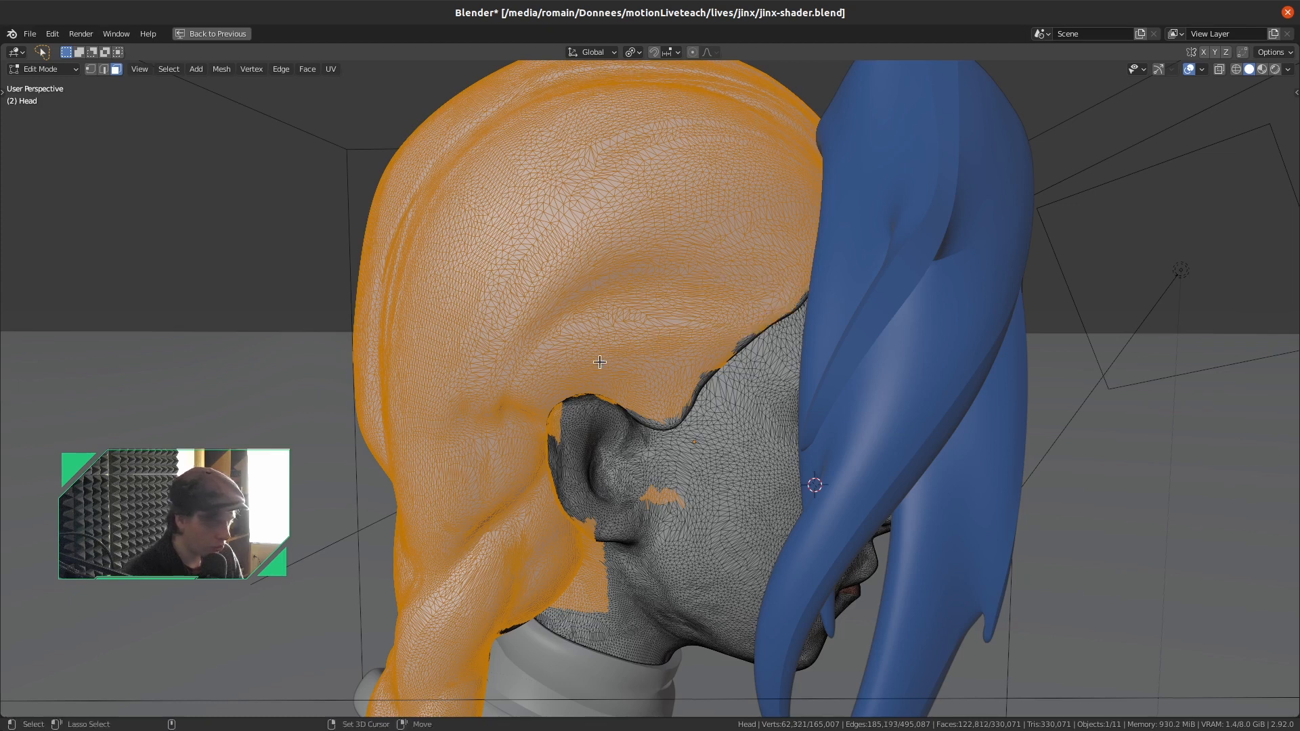
Lasso-deselect the leftover ear, cheek and neck skin faces on the side where the front hair hangs over the face
mouse_move(569, 398)
ctrl+mouse_down()
mouse_move(550, 427)
mouse_move(567, 400)
ctrl+mouse_up()
mouse_move(640, 474)
ctrl+mouse_down()
mouse_move(671, 524)
mouse_move(643, 477)
ctrl+mouse_up()
middle_drag(584, 527, 600, 300)
ctrl+drag(594, 275, 577, 293)
ctrl+drag(588, 392, 589, 396)
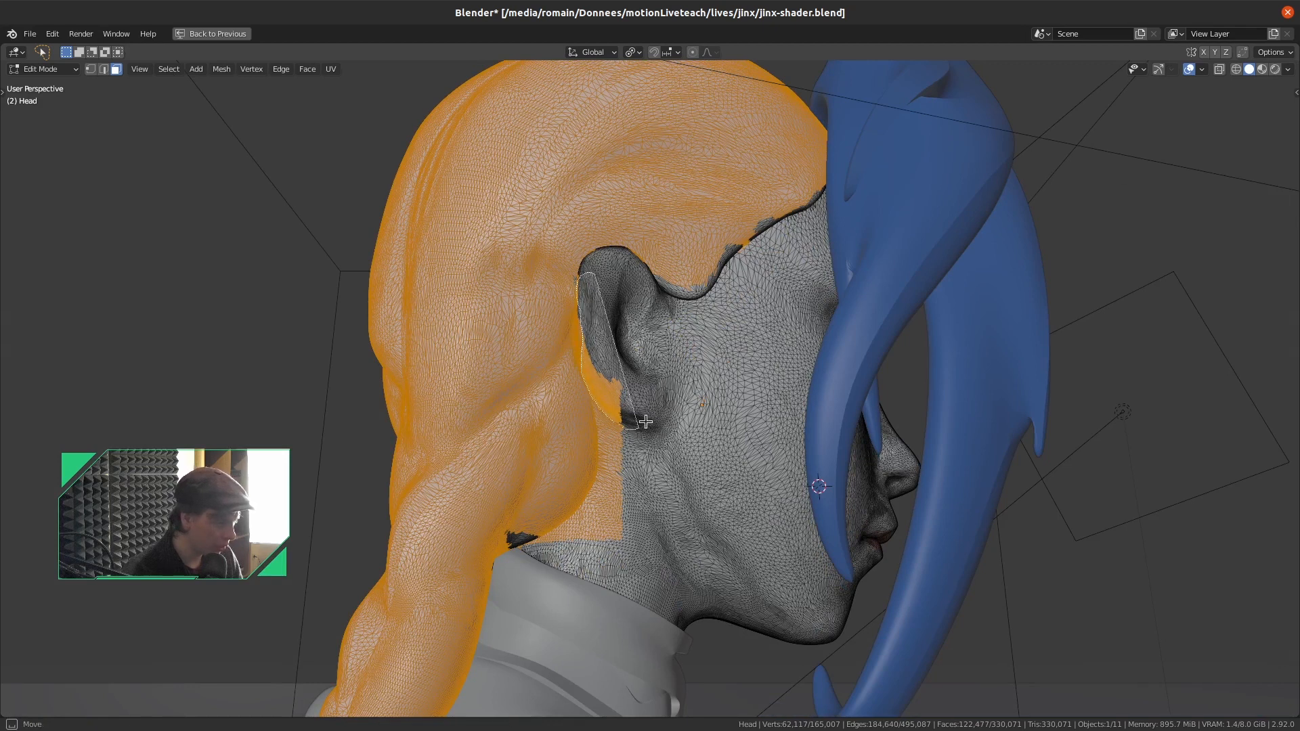
mouse_move(621, 542)
shift+mouse_down()
mouse_move(653, 477)
mouse_move(630, 431)
shift+mouse_up()
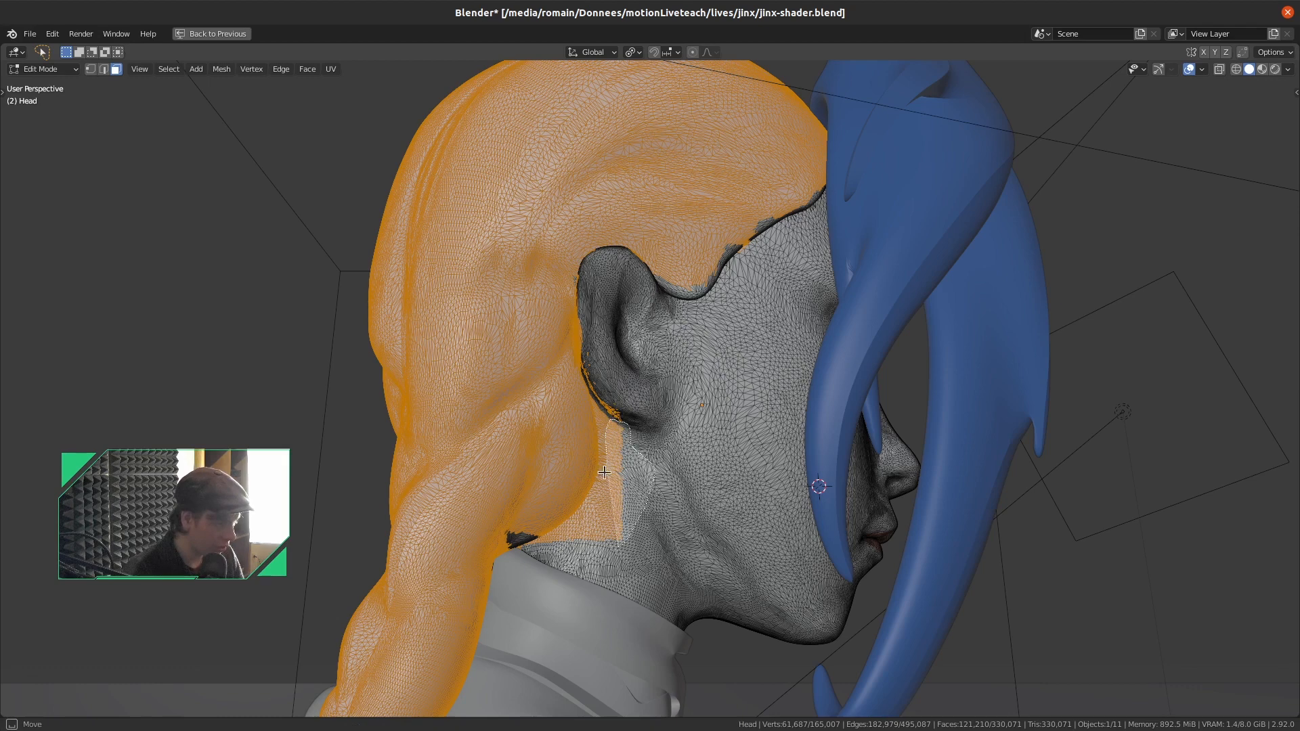
ctrl+drag(591, 558, 591, 560)
Lasso-deselect the stray faces along the top and back edge of the other ear
mouse_move(590, 559)
middle_down()
mouse_move(561, 461)
mouse_move(590, 360)
middle_up()
scroll(646, 396, up, 6)
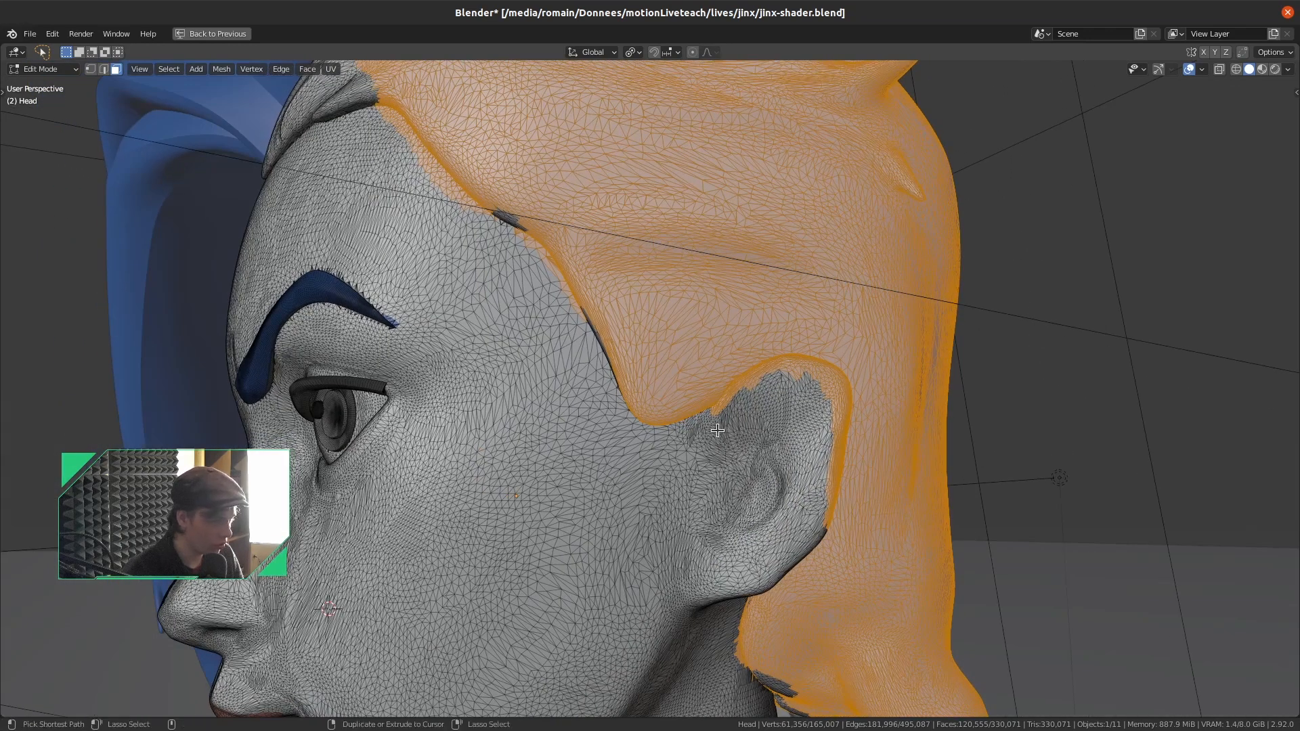
ctrl+drag(718, 431, 714, 414)
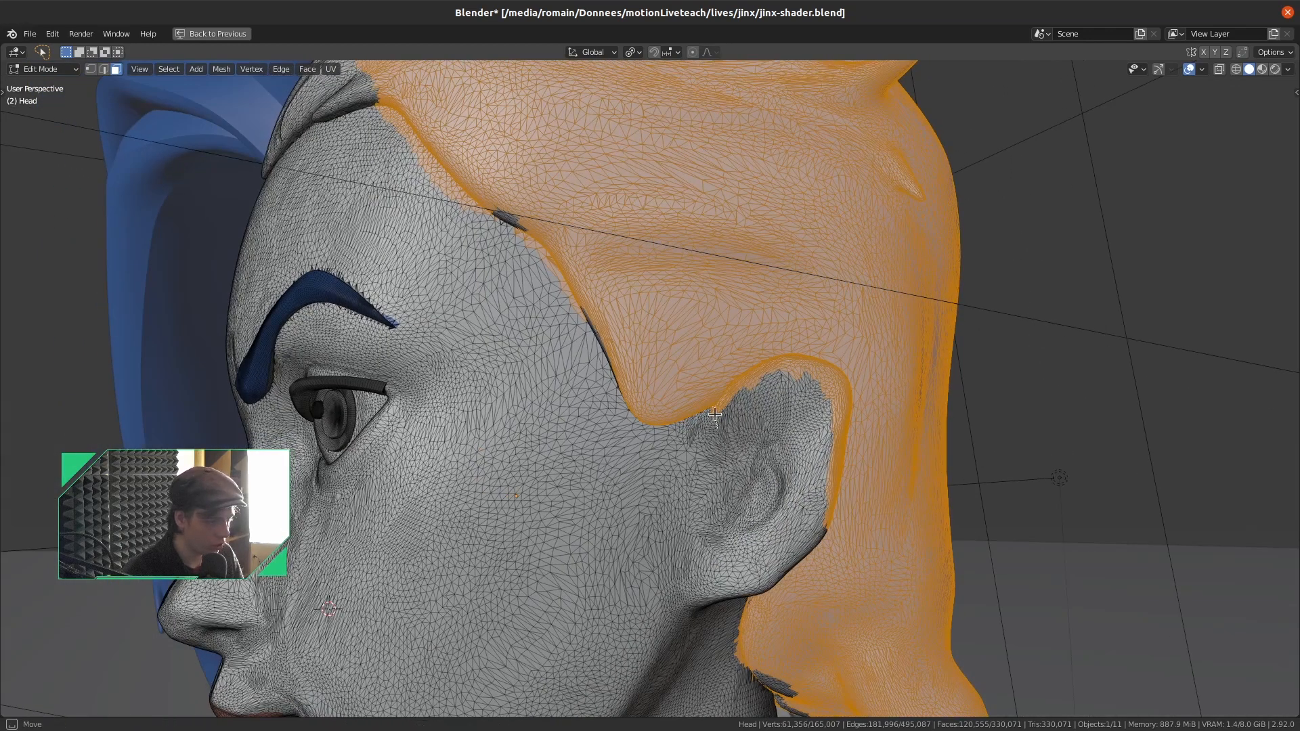
mouse_move(809, 364)
ctrl+mouse_down()
mouse_move(850, 427)
mouse_move(799, 566)
ctrl+mouse_up()
From the camera view, lasso-add the missing hair faces beside the jaw and neck
key(KP_0)
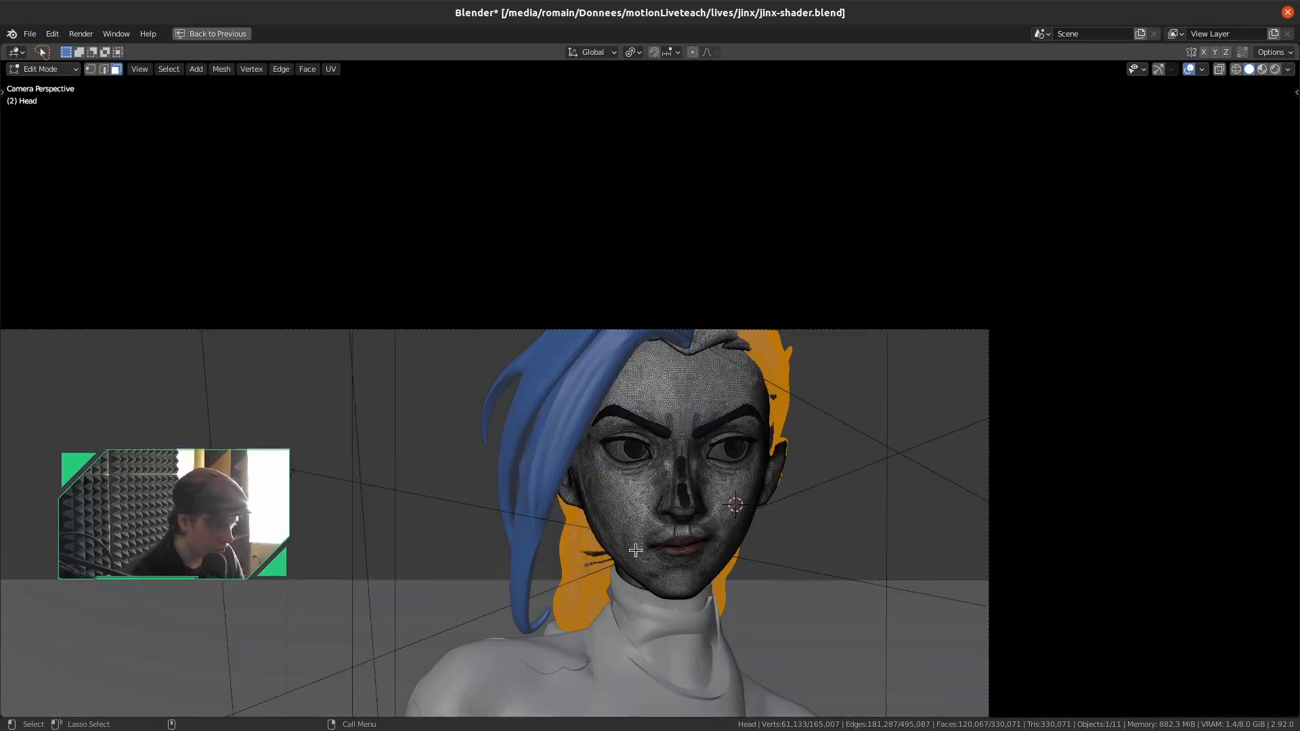
mouse_move(587, 577)
mouse_down()
mouse_move(604, 562)
mouse_move(601, 587)
mouse_up()
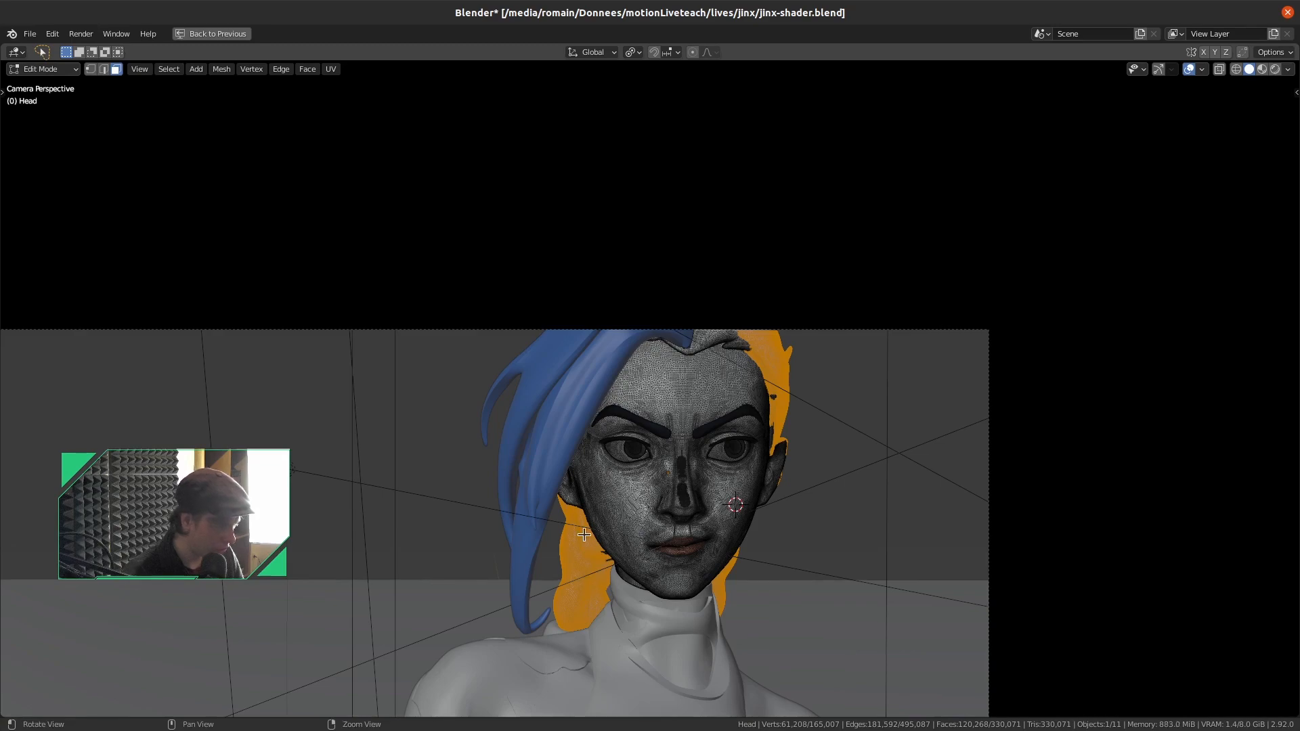
alt+right_drag(585, 535, 761, 84)
alt+middle_drag(656, 477, 590, 219)
alt+middle_drag(600, 483, 642, 251)
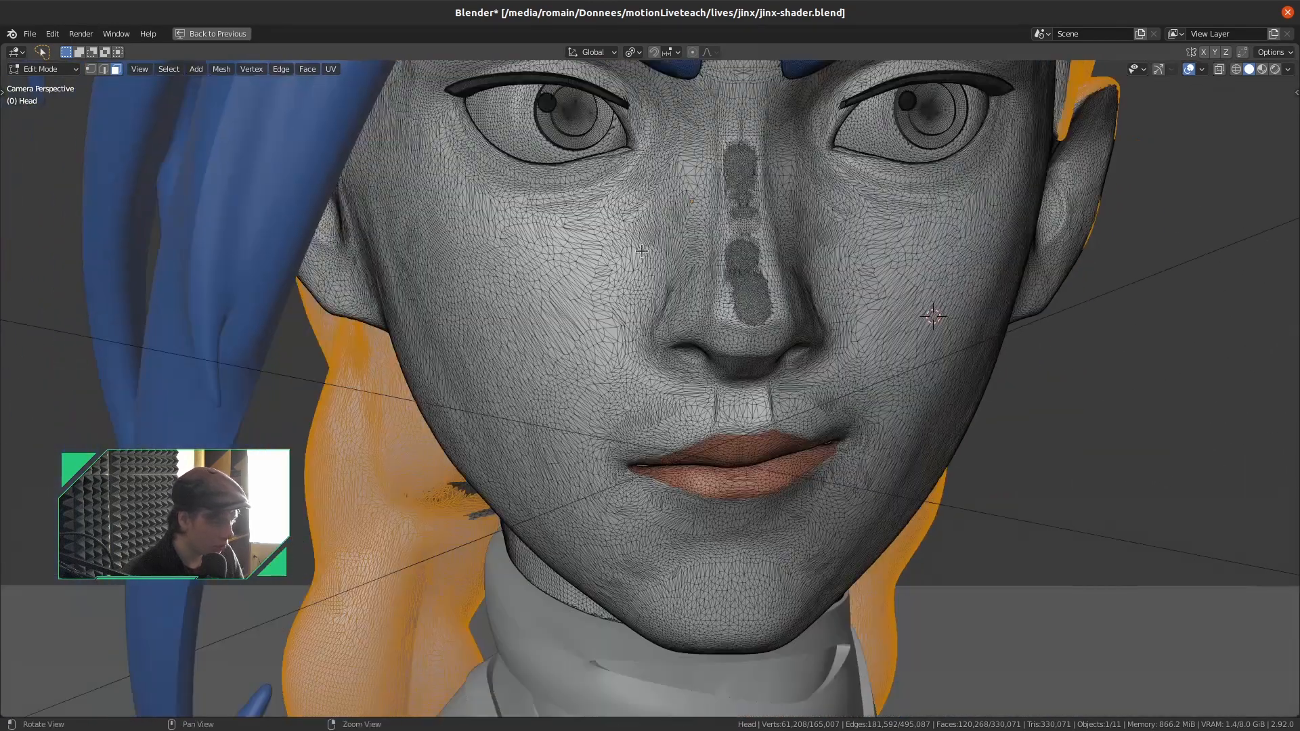
alt+right_drag(542, 515, 596, 393)
alt+middle_drag(435, 551, 610, 336)
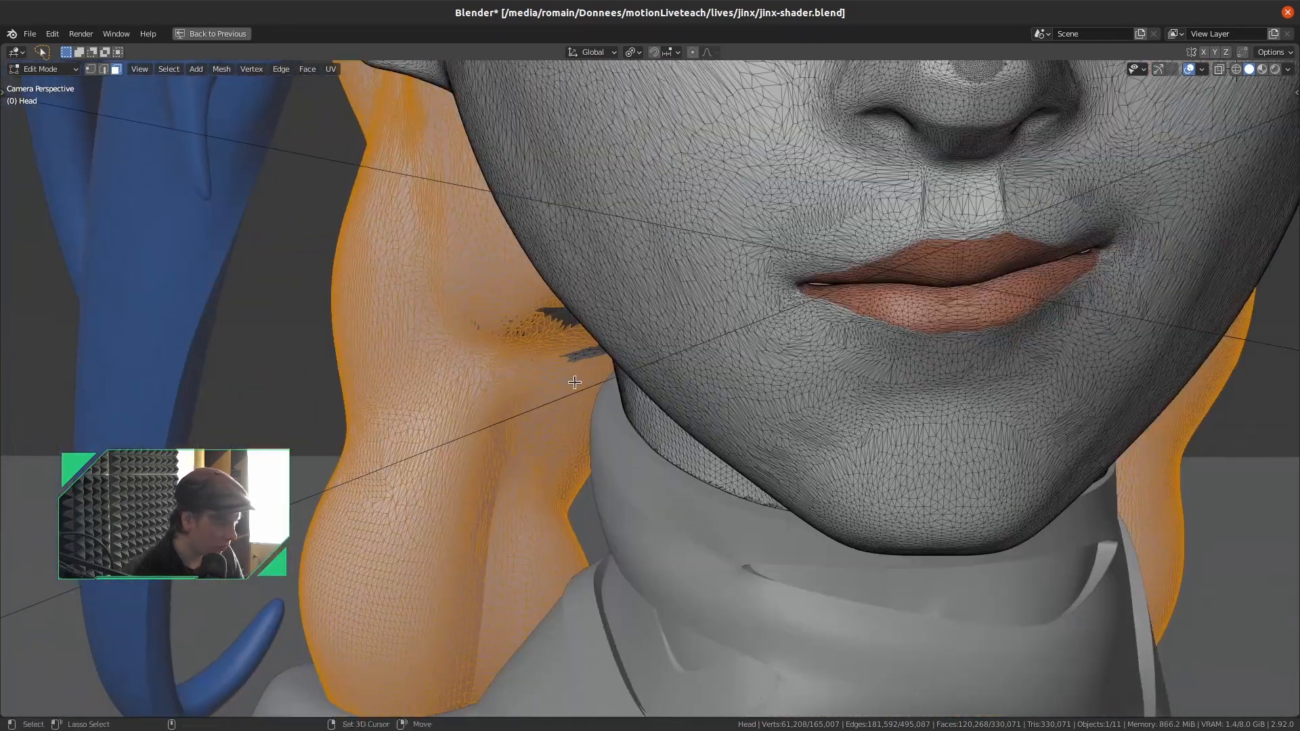
Return to the multi-editor layout, assign the sh_eyebrows material to the selected hair faces, and save the file
key(ctrl+space)
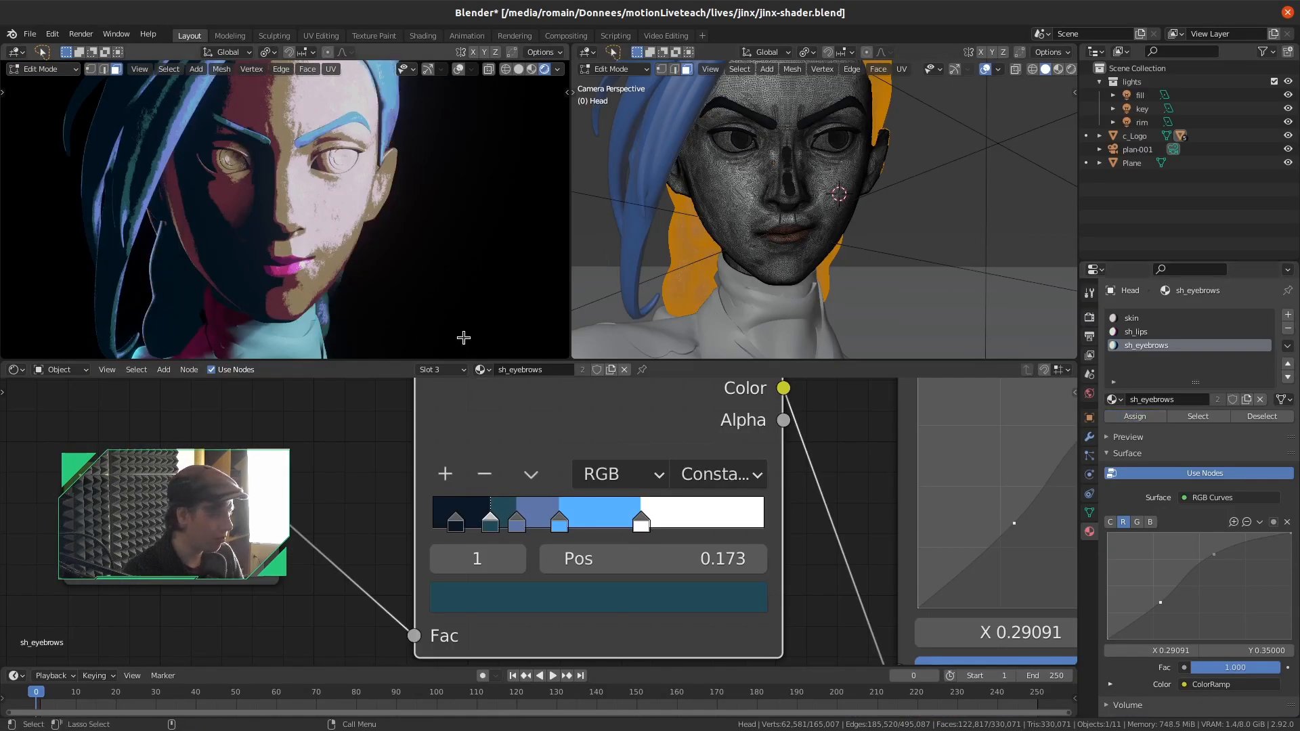
alt+middle_drag(403, 187, 404, 231)
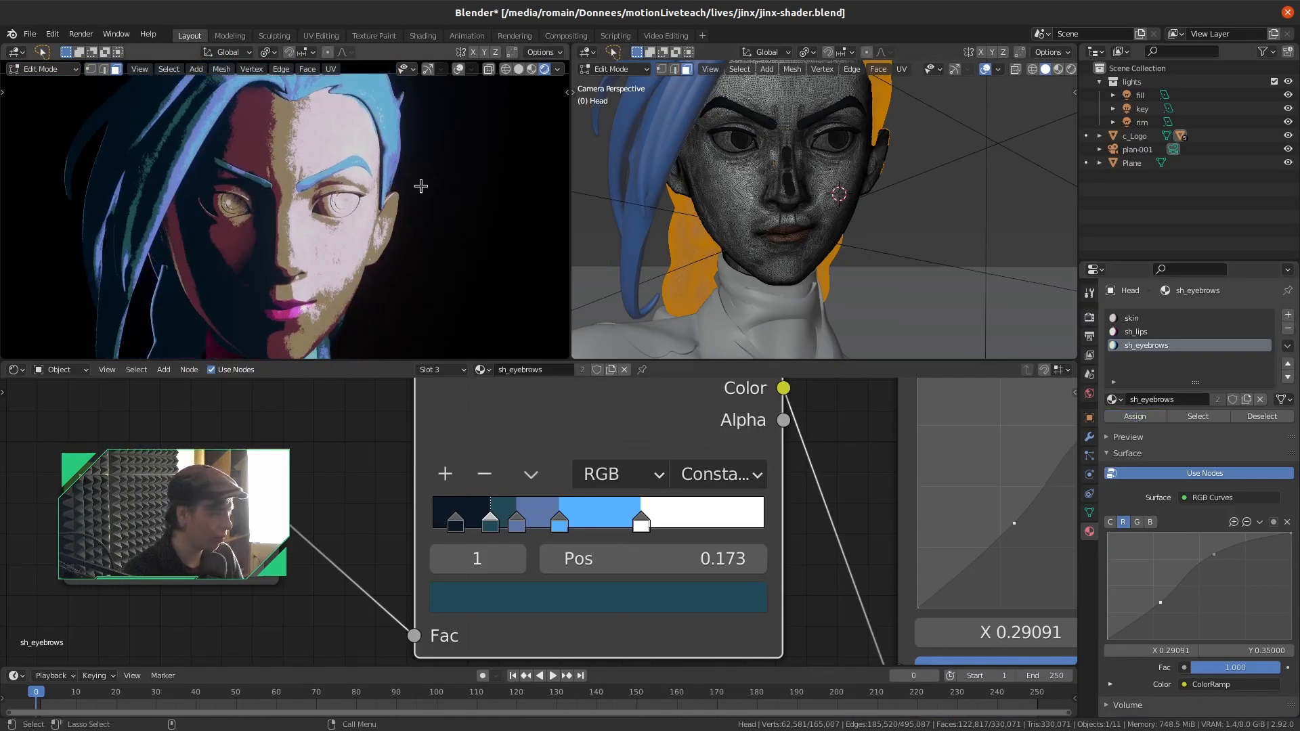
alt+middle_drag(342, 337, 366, 270)
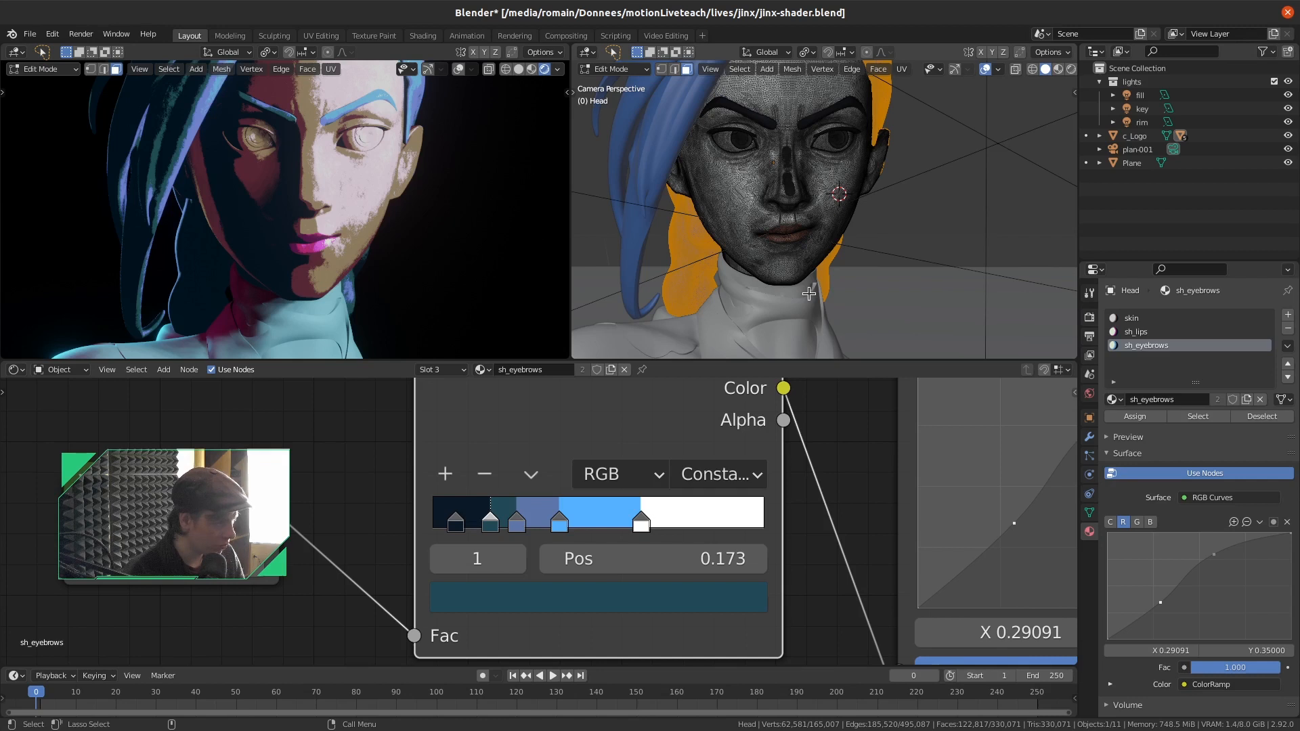
key(ctrl+s)
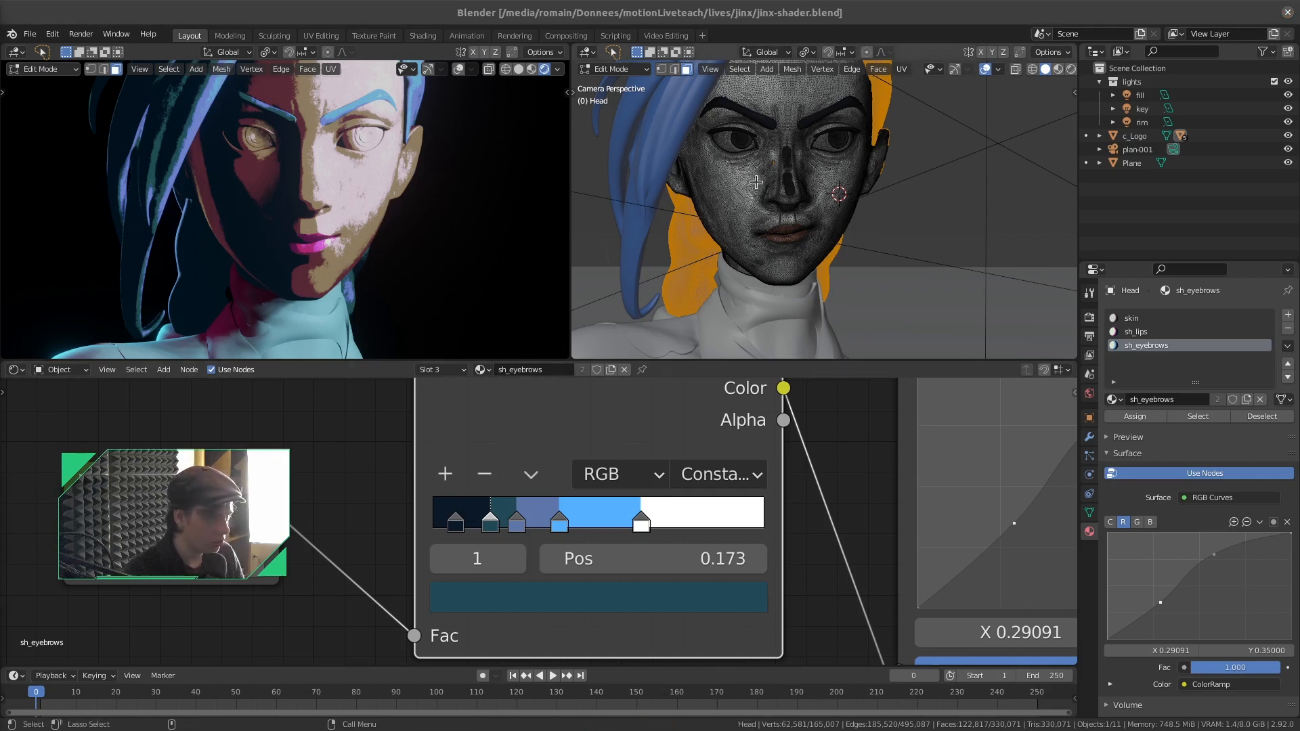
Inspect the face mesh from the mouth up to the eyes and return the head to Object Mode
scroll(768, 182, up, 5)
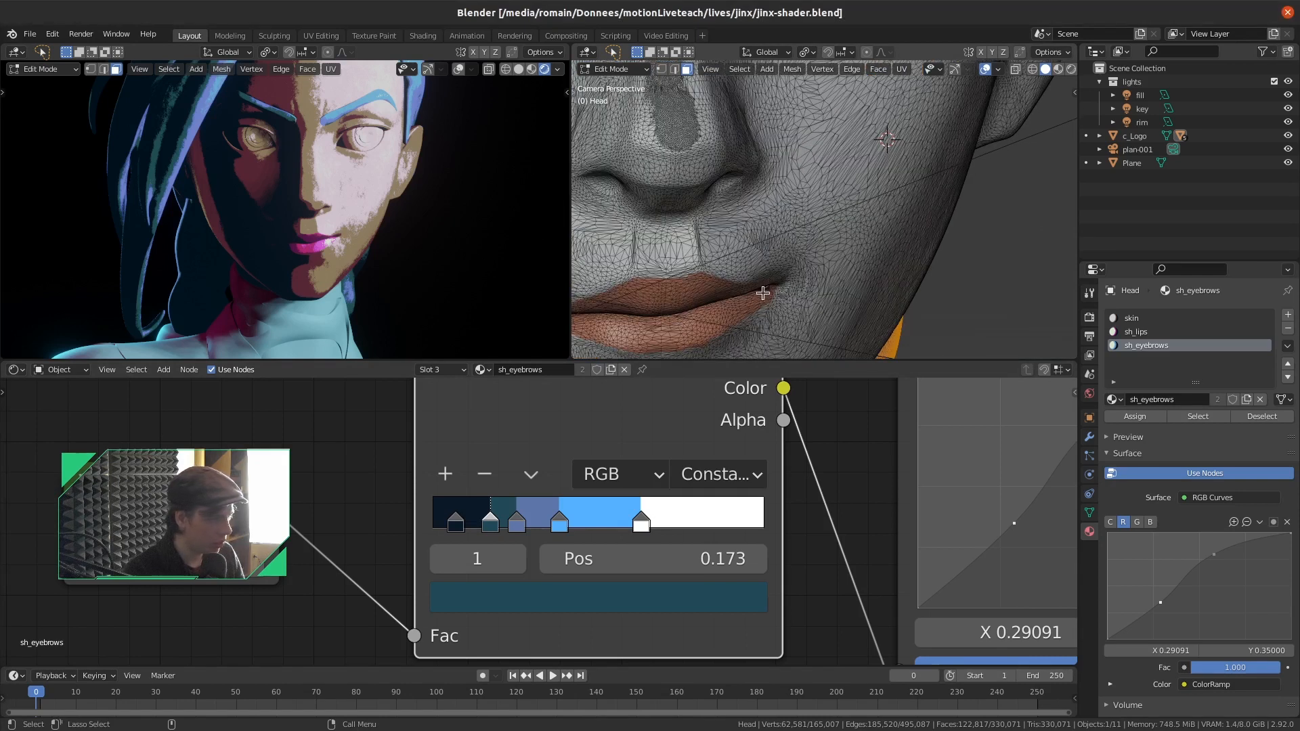
scroll(787, 197, down, 2)
shift+middle_drag(787, 196, 787, 390)
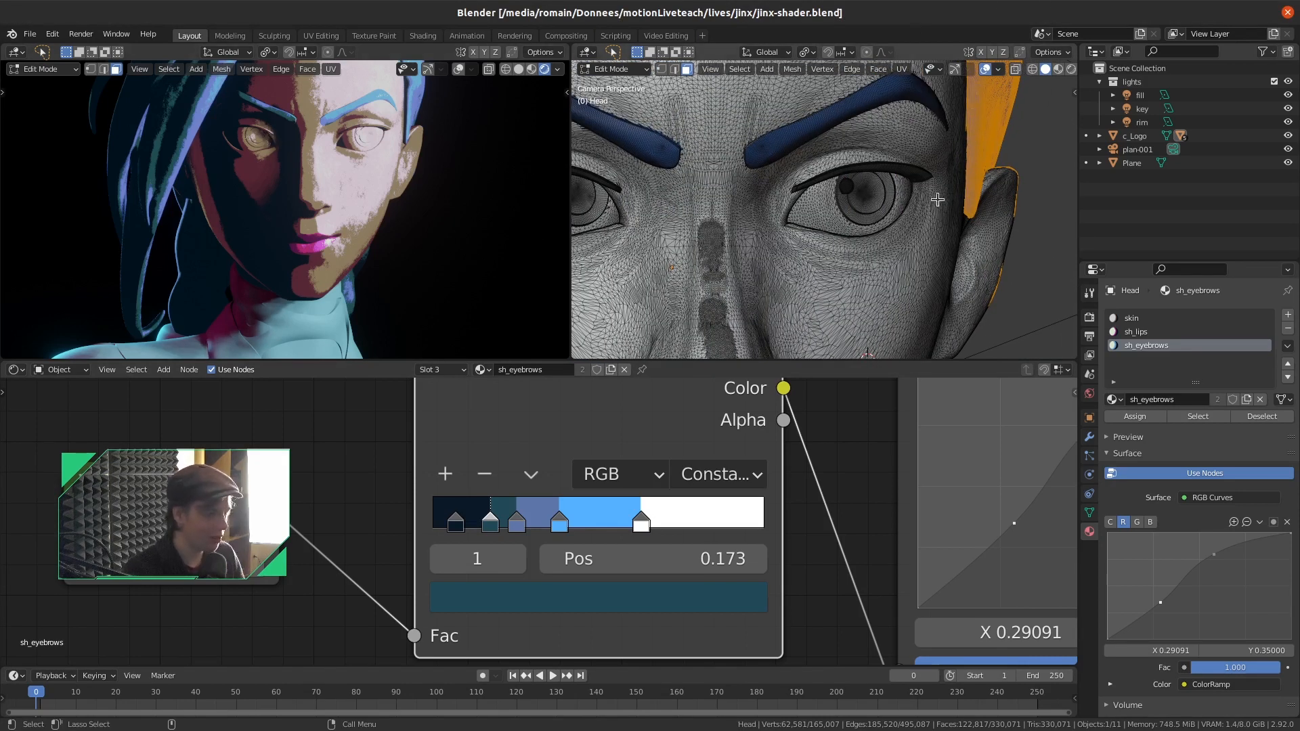
scroll(938, 200, down, 1)
key(Tab)
middle_drag(952, 262, 772, 276)
scroll(848, 263, up, 7)
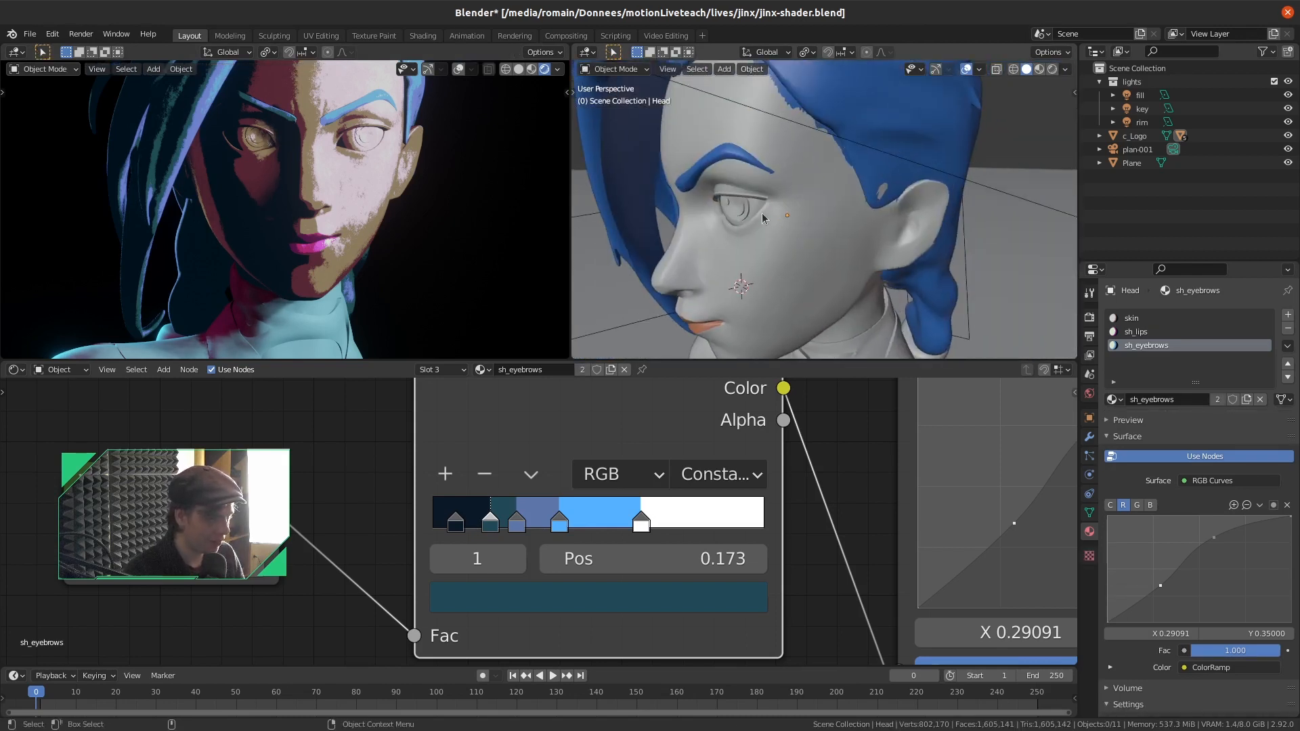
middle_drag(763, 218, 791, 211)
Add a UV sphere at the character's eye with 16 segments and 8 rings
key(shift+a)
mouse_move(836, 187)
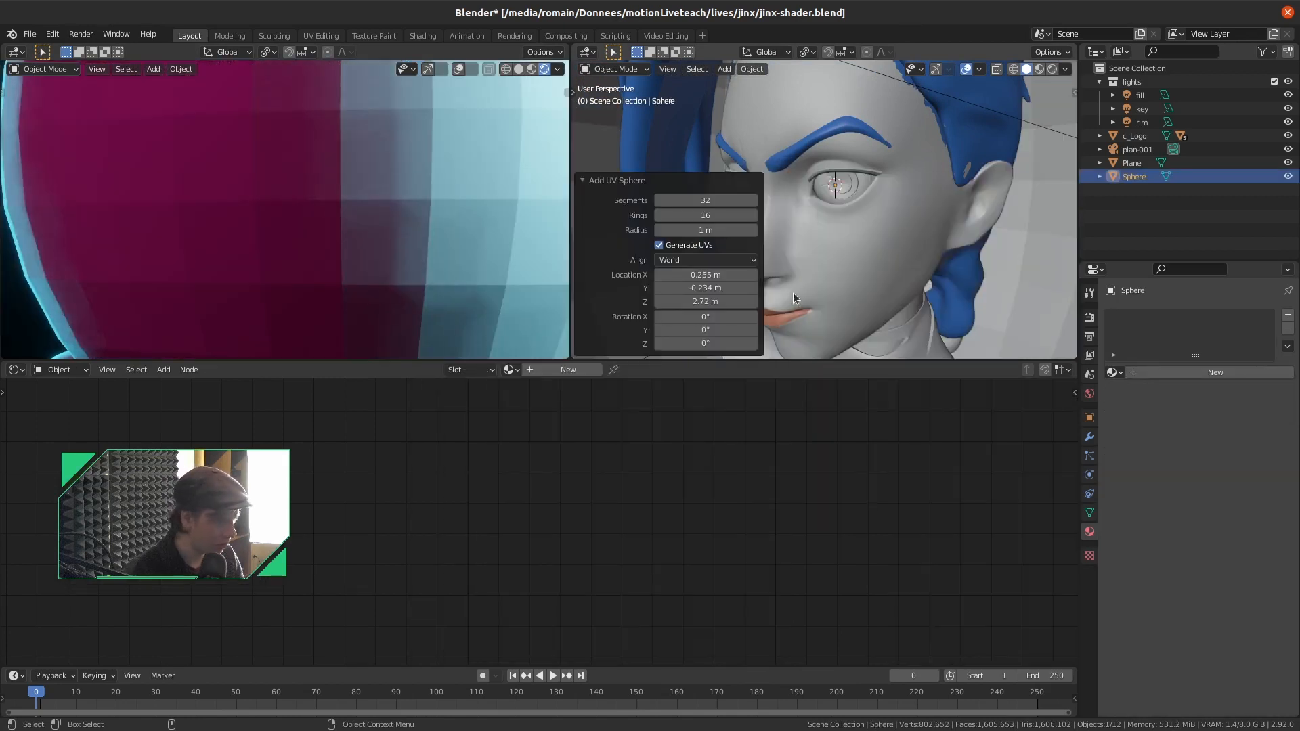
scroll(789, 286, down, 3)
click(721, 202)
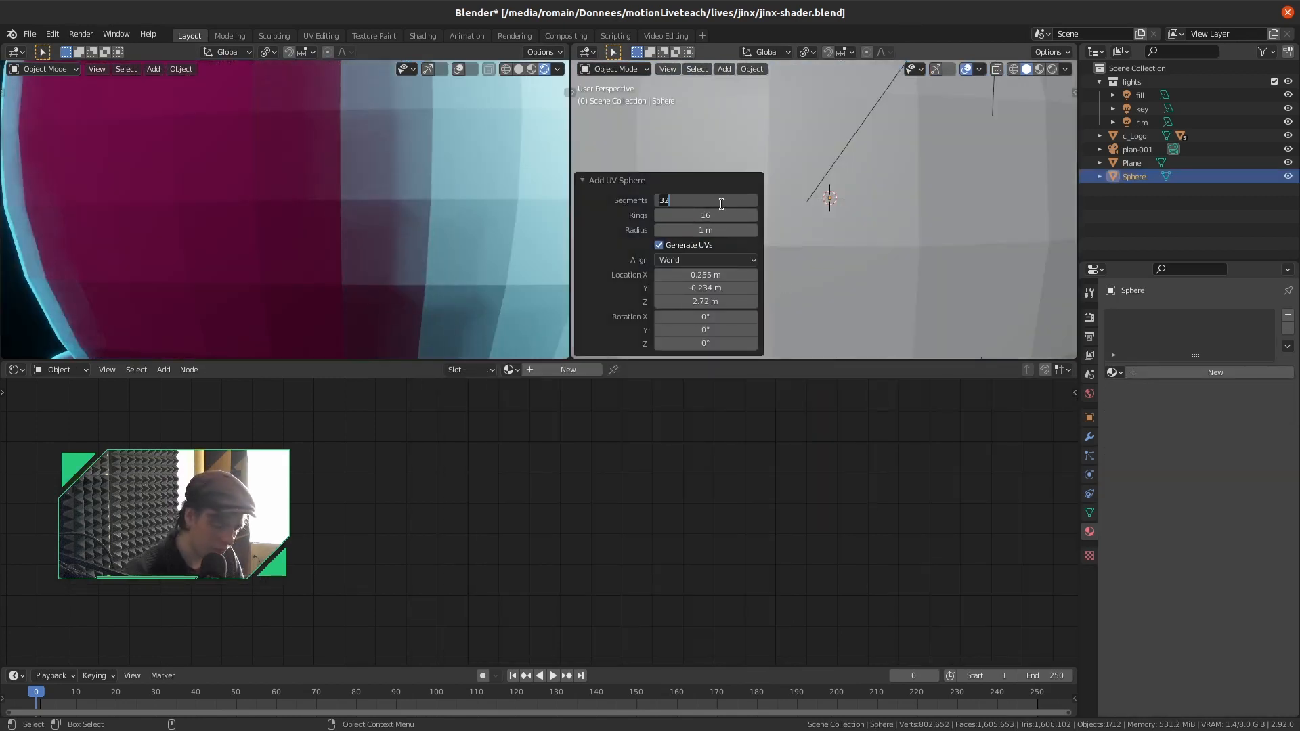
text(16)
key(Return)
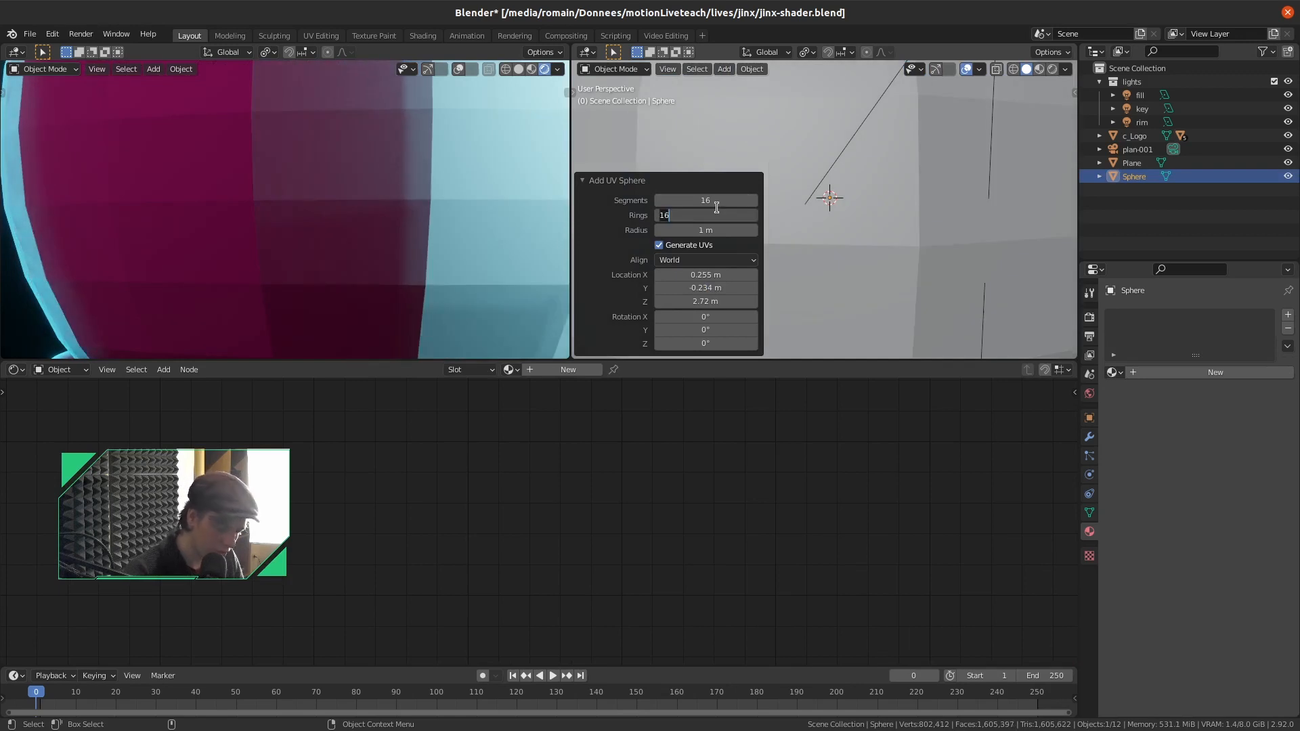
text(8)
key(Return)
Scale the sphere's mesh down to about 0.072 in Edit Mode, then enlarge it slightly to match the eyeball
key(Tab)
key(s)
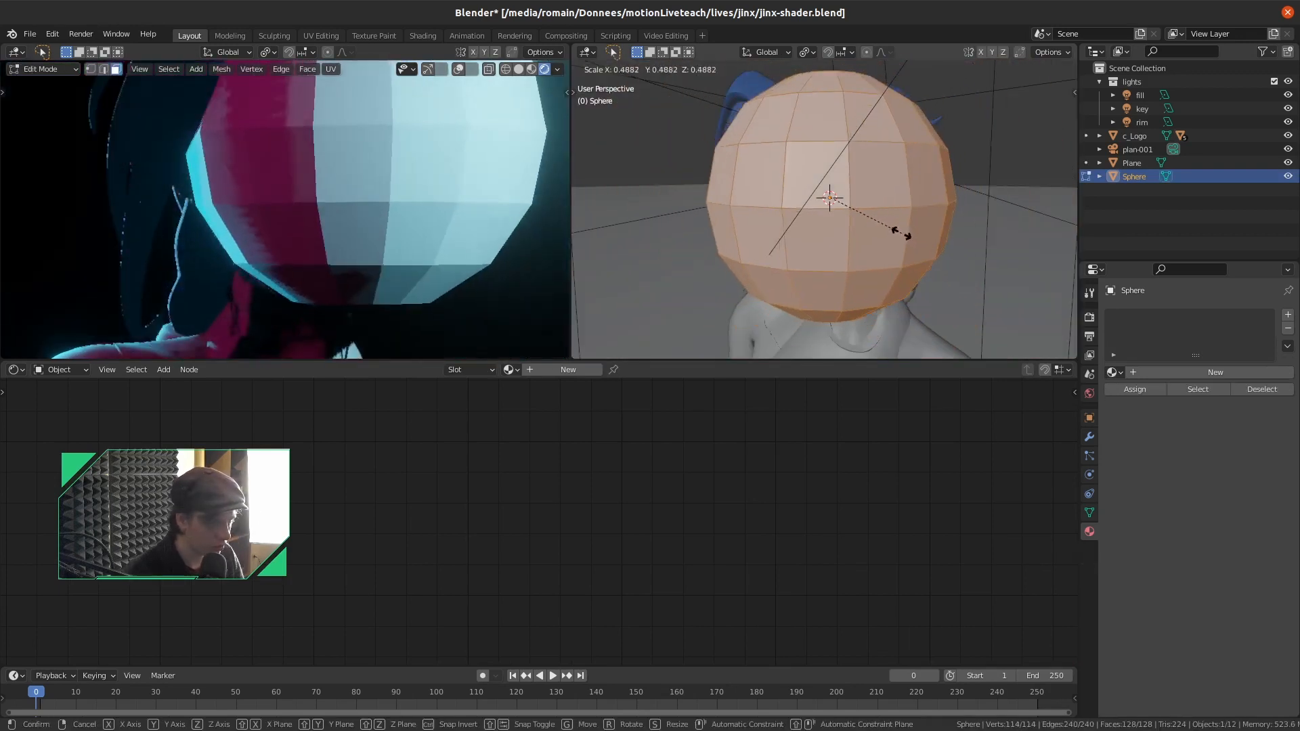
click(838, 206)
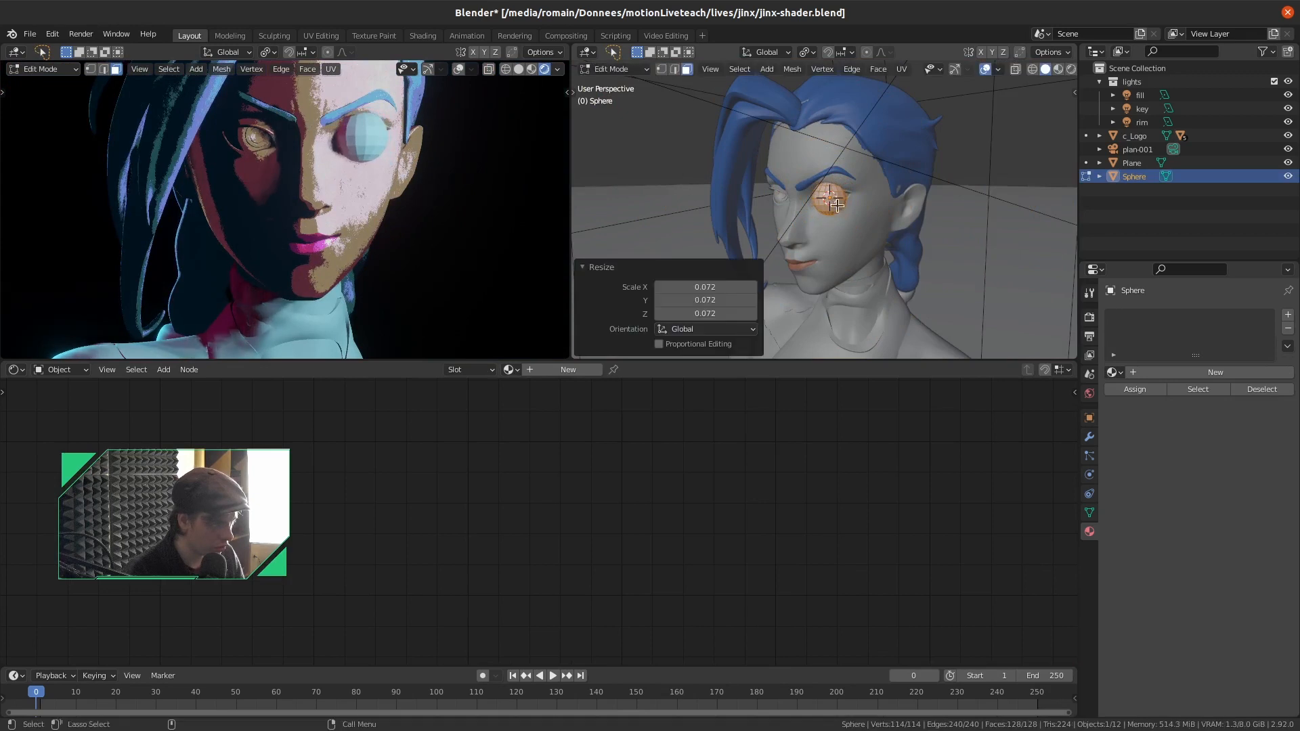
key(KP_Decimal)
key(s)
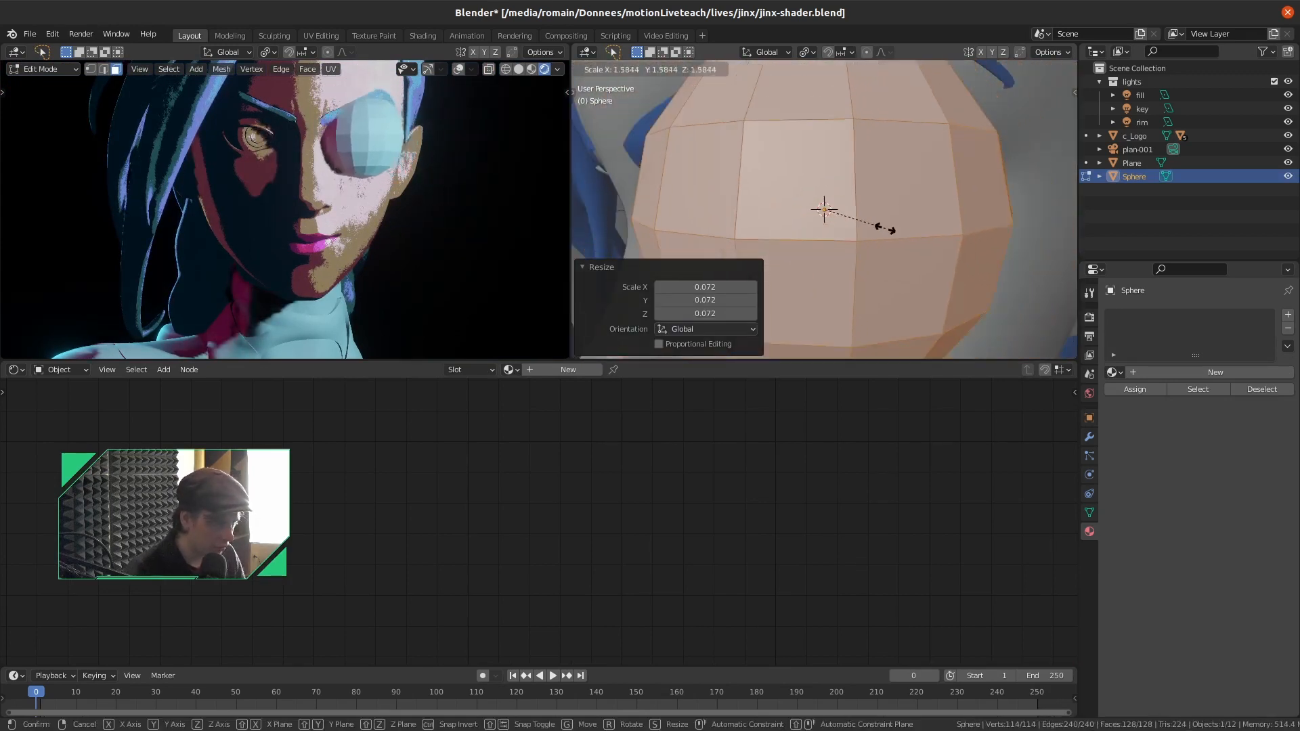
click(913, 227)
Trackball-rotate the sphere by about 93.4° and -8.59° in wireframe and move it back into the eye socket
key(z)
click(764, 229)
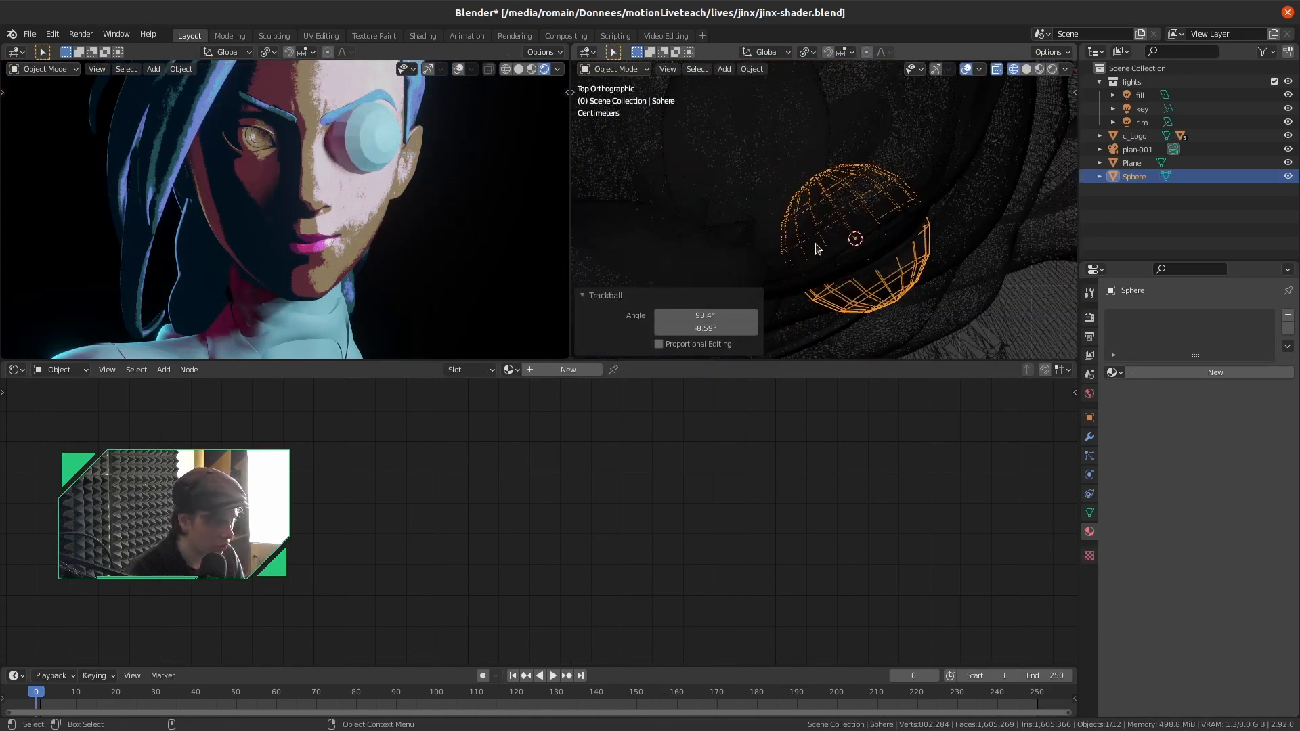
scroll(817, 249, down, 2)
shift+middle_drag(816, 249, 837, 272)
scroll(852, 271, up, 3)
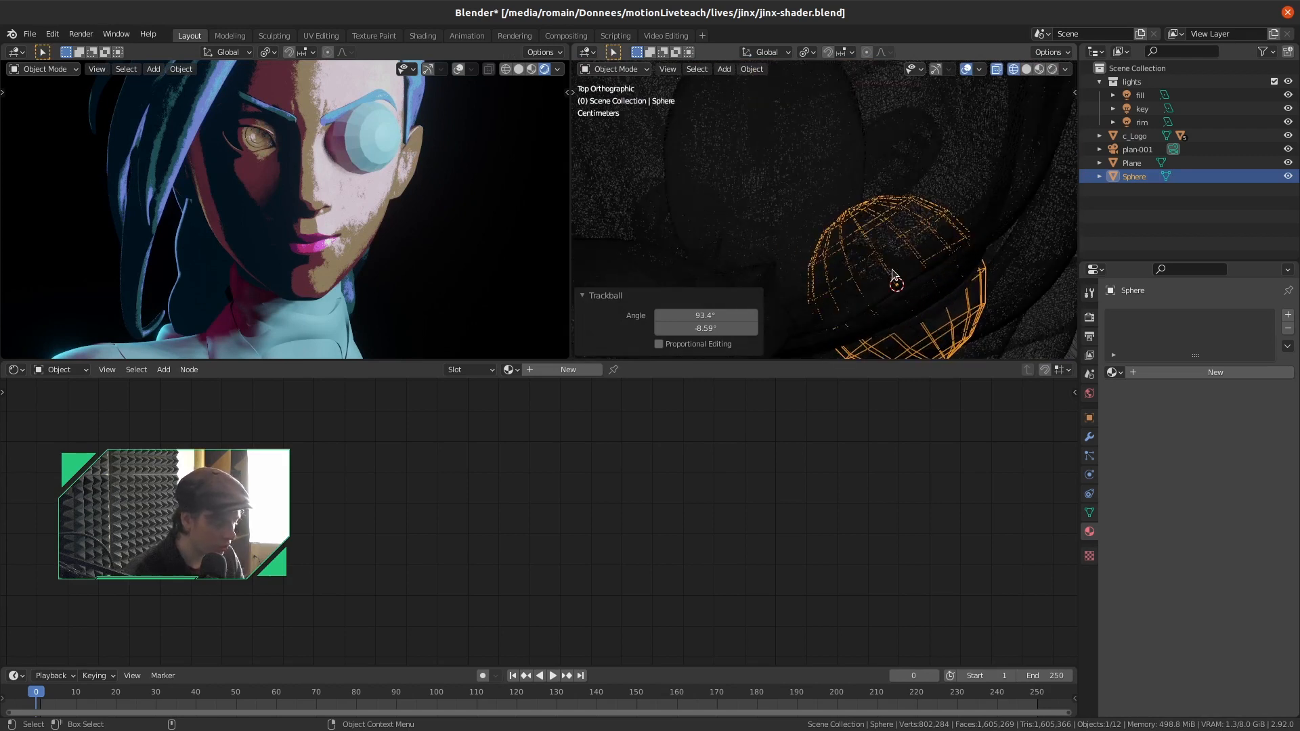
key(g)
click(837, 201)
key(g)
click(429, 183)
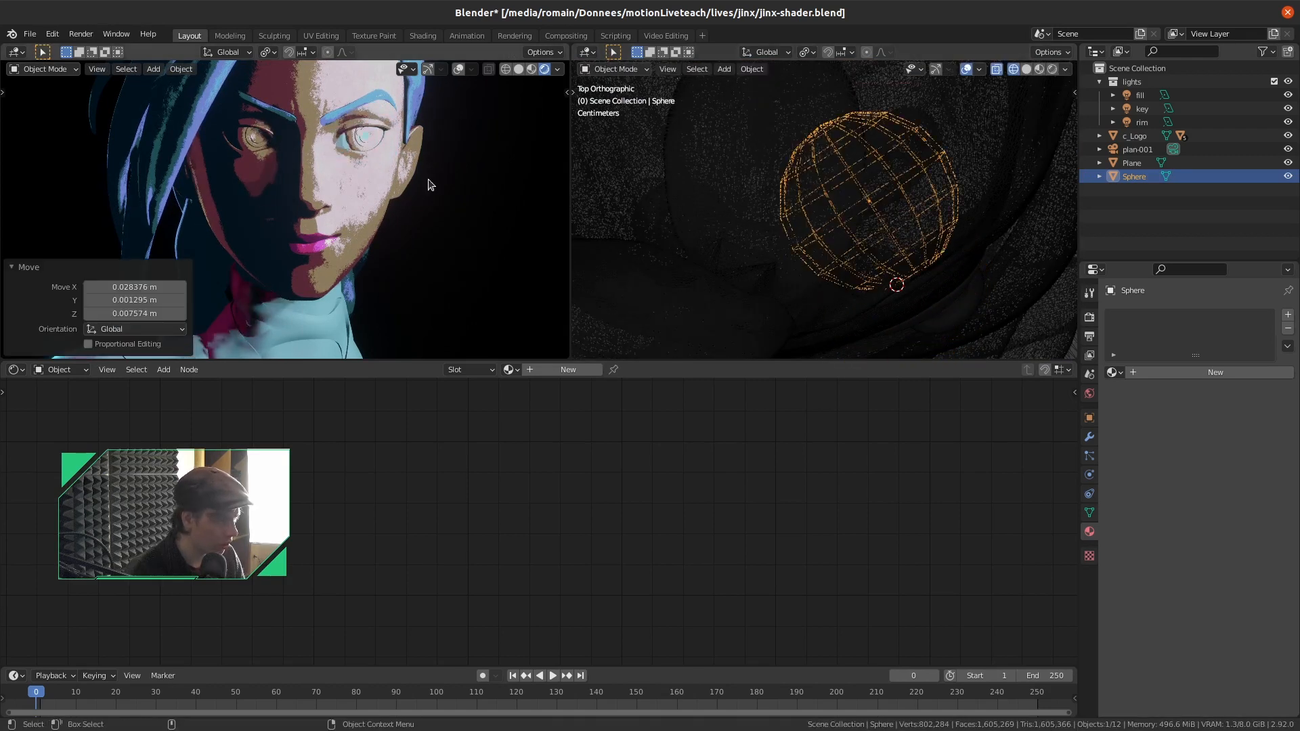
Check the sphere's fit inside the eye in solid shading and select the head
middle_drag(813, 177, 841, 174)
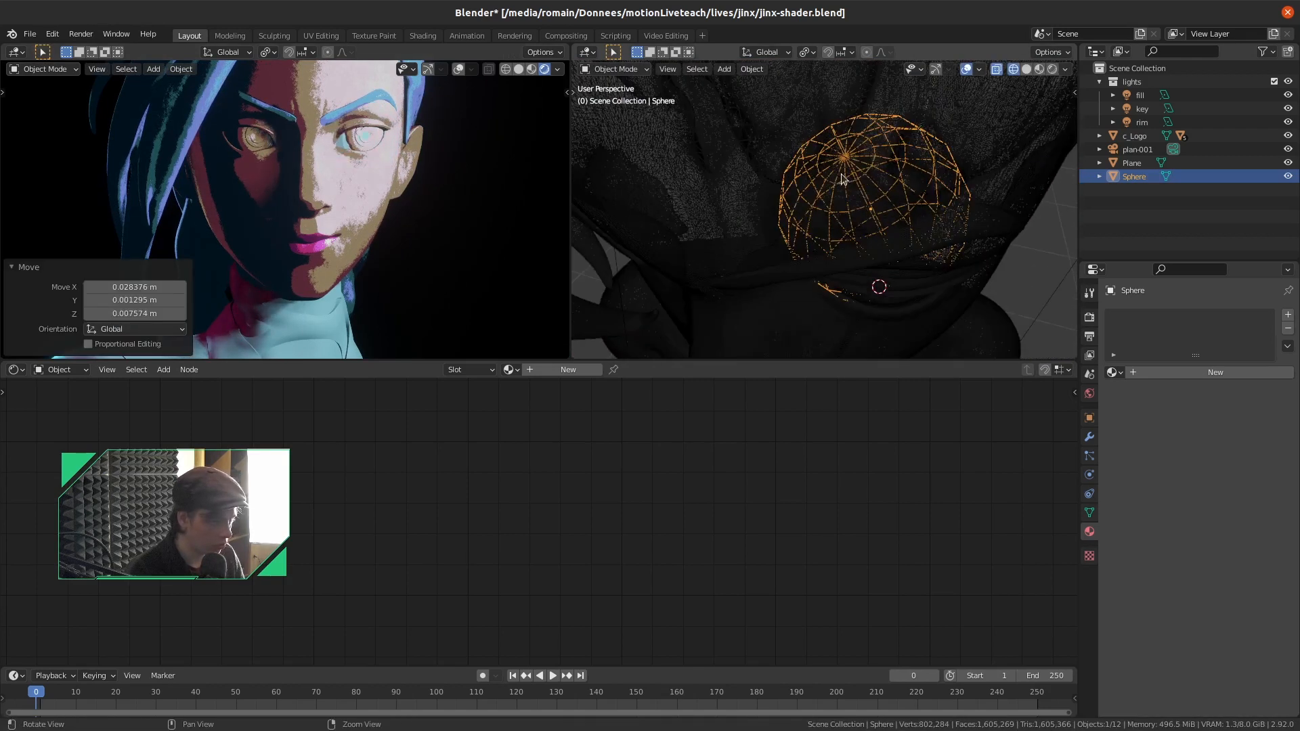
alt+drag(841, 174, 826, 132)
key(z)
scroll(898, 193, up, 4)
mouse_move(899, 194)
alt+mouse_down()
mouse_move(924, 213)
mouse_move(794, 225)
mouse_move(978, 222)
alt+mouse_up()
scroll(940, 229, down, 1)
click(995, 220)
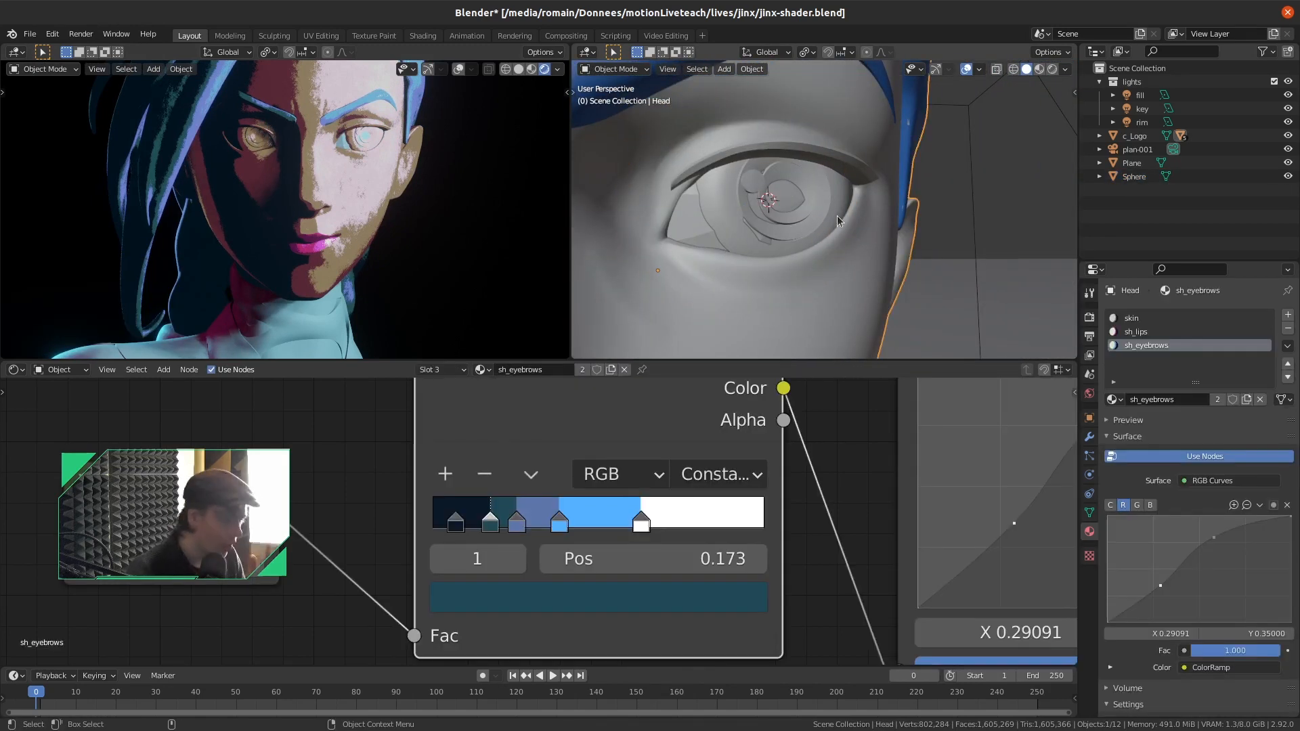
Enter Edit Mode on the head and select the iris pieces and the adjoining eyeball faces from the front view
key(Tab)
scroll(838, 217, up, 3)
mouse_move(838, 216)
alt+mouse_down()
mouse_move(793, 223)
mouse_move(820, 222)
alt+mouse_up()
scroll(773, 216, up, 3)
key(l)
key(KP_1)
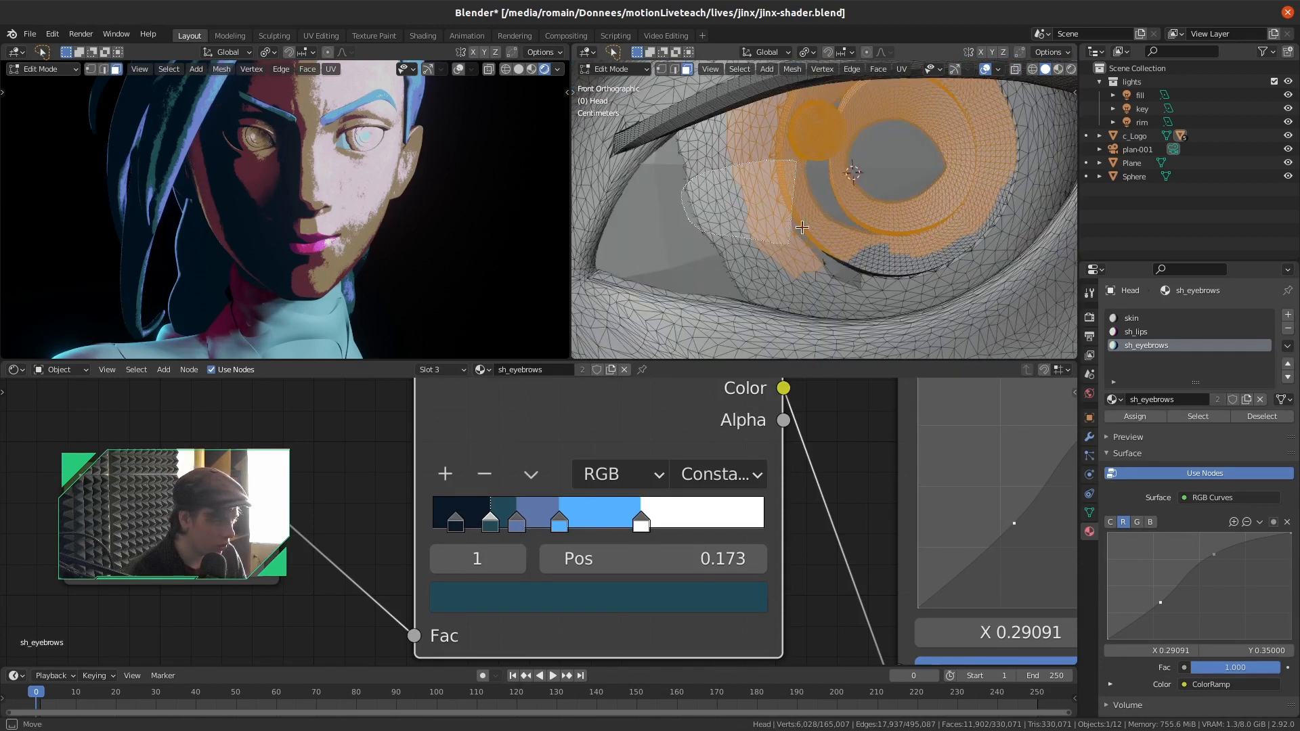
key(l)
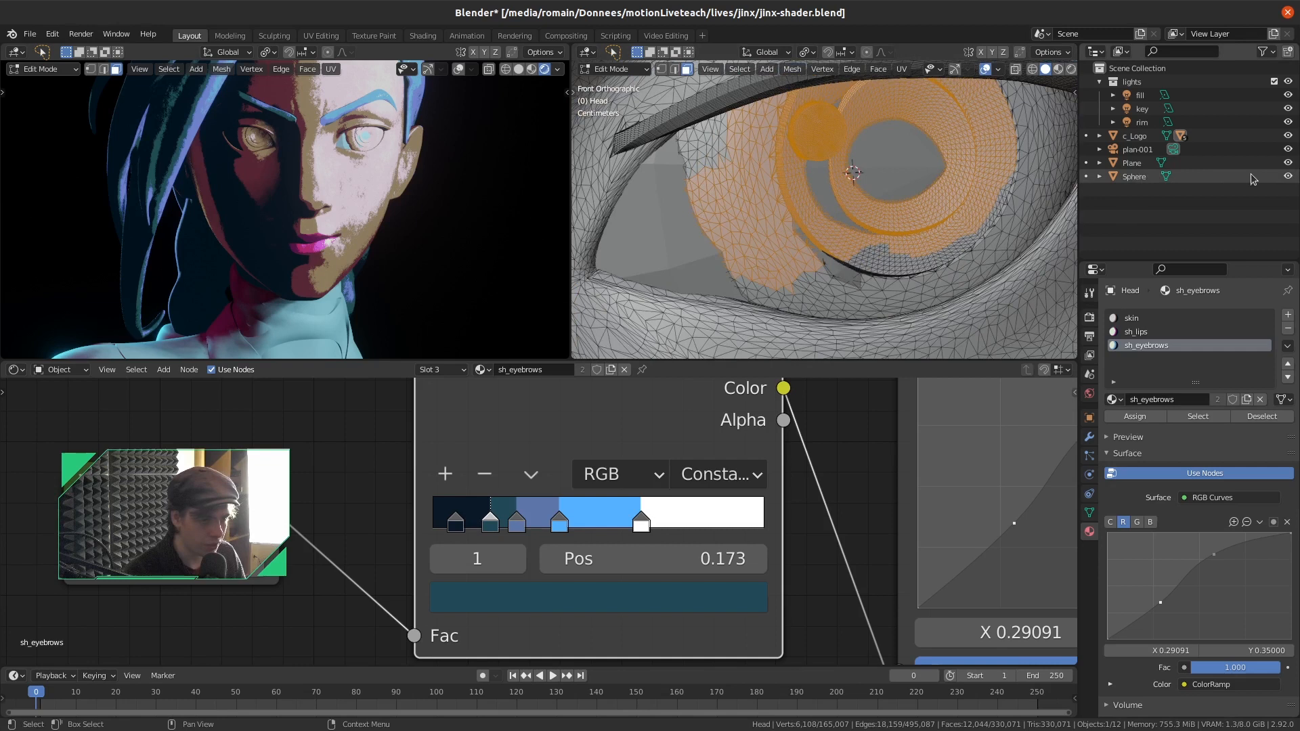
Hide the sphere and lasso-add the remaining eyeball faces from the inner corner along the lower eyelid
click(1287, 177)
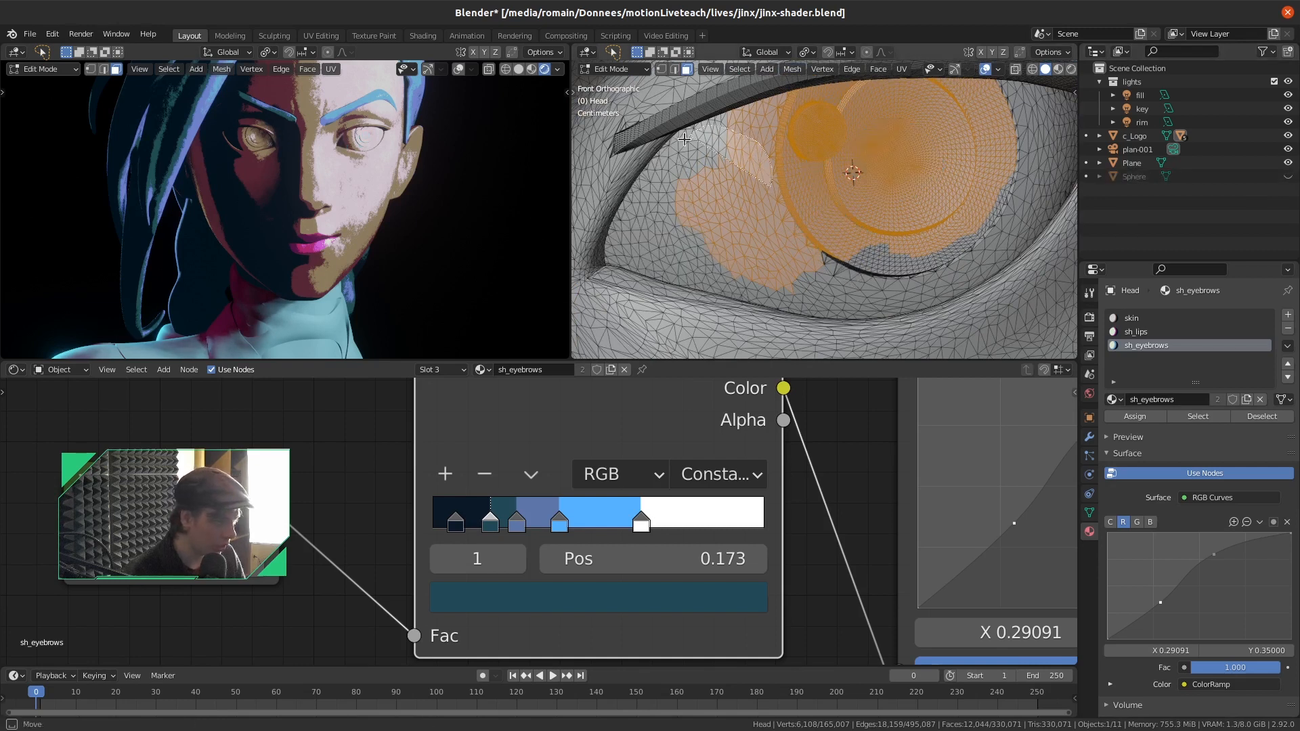
drag(685, 139, 609, 237)
mouse_move(696, 290)
mouse_down()
mouse_move(835, 313)
mouse_move(874, 198)
mouse_up()
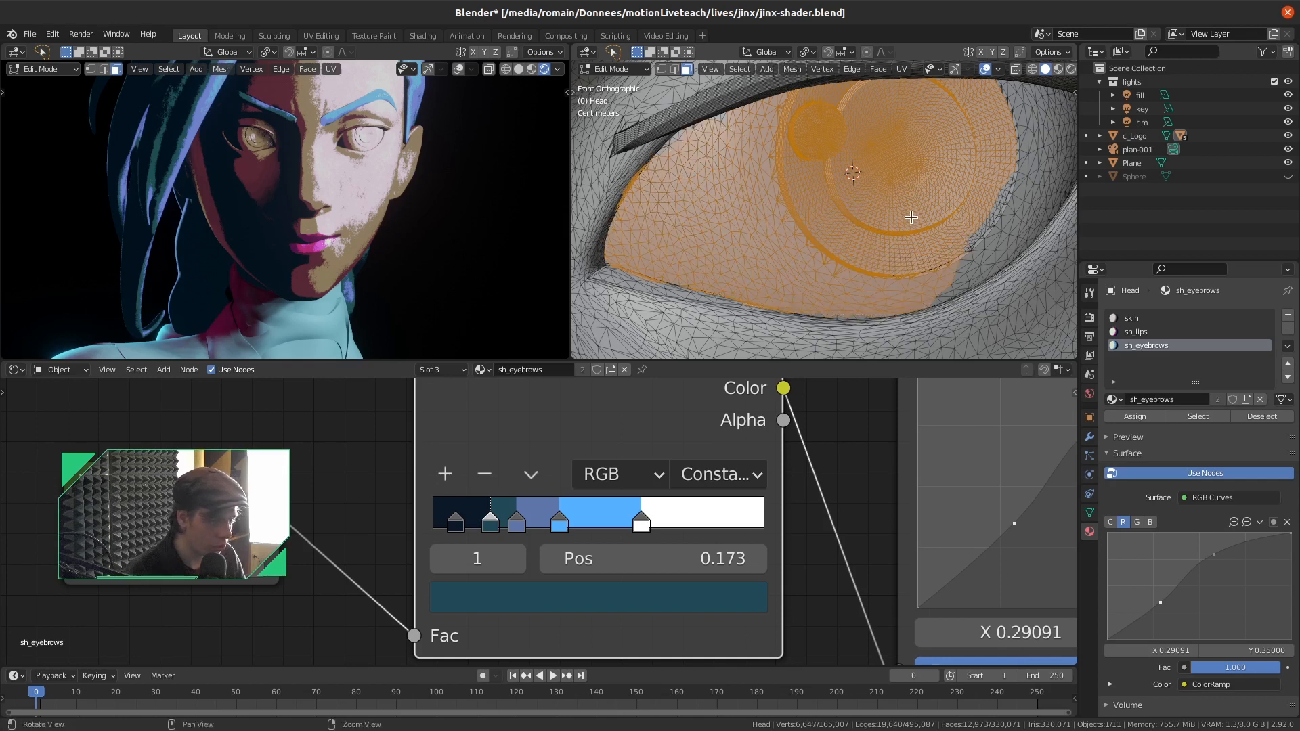
Extend the selection over the rest of the character's left eyeball and delete its faces from the Head mesh
alt+middle_drag(925, 248, 731, 250)
shift+drag(727, 304, 796, 278)
key(x)
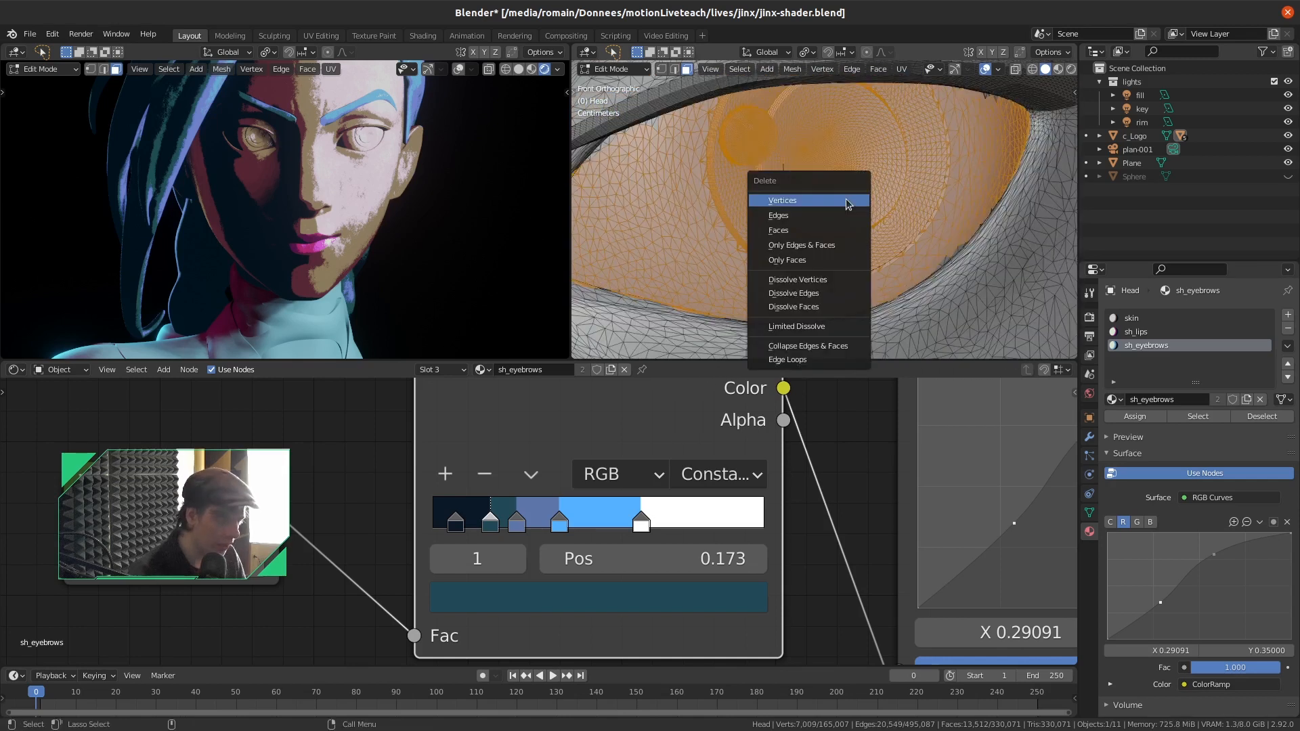
click(838, 230)
alt+middle_drag(823, 237, 894, 154)
mouse_move(894, 154)
alt+mouse_down()
mouse_move(820, 213)
mouse_move(825, 197)
mouse_move(842, 200)
alt+mouse_up()
scroll(827, 218, down, 8)
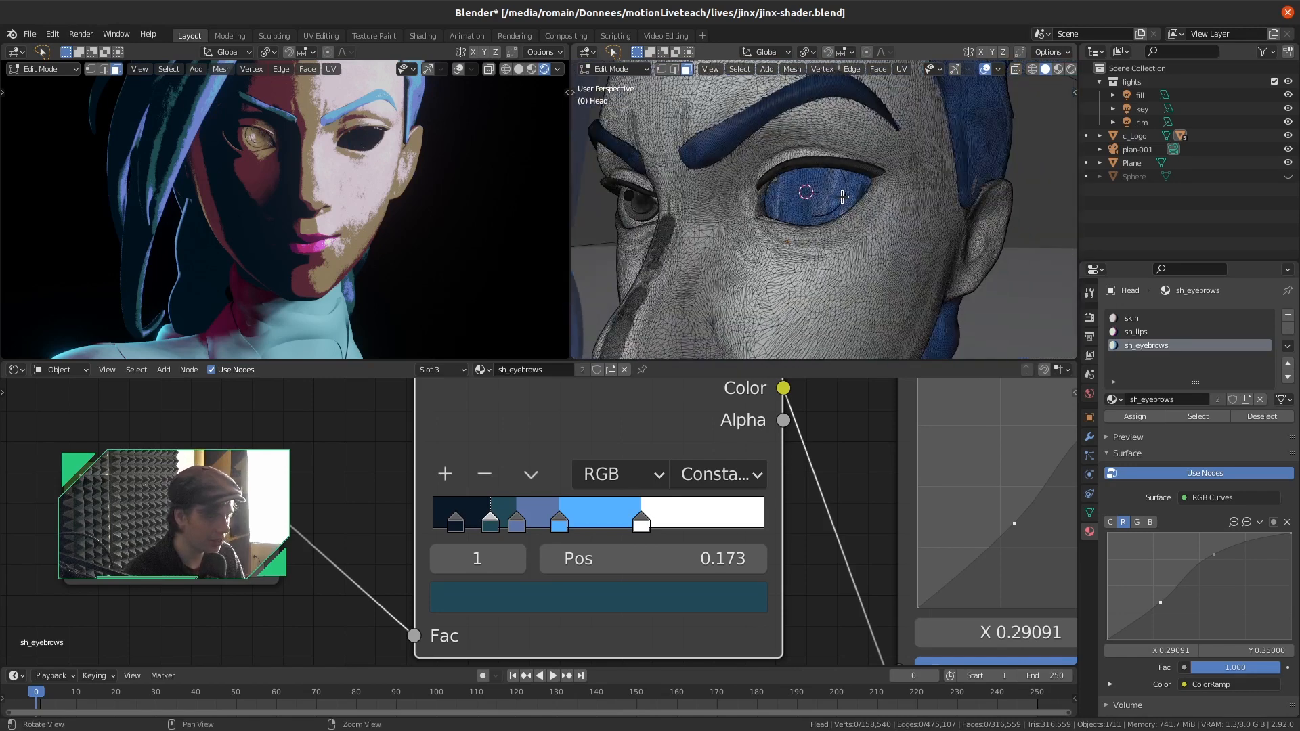
Clear the leftover mesh fragments inside the emptied left eye socket
scroll(799, 203, up, 7)
alt+right_drag(793, 202, 830, 229)
alt+drag(830, 230, 937, 265)
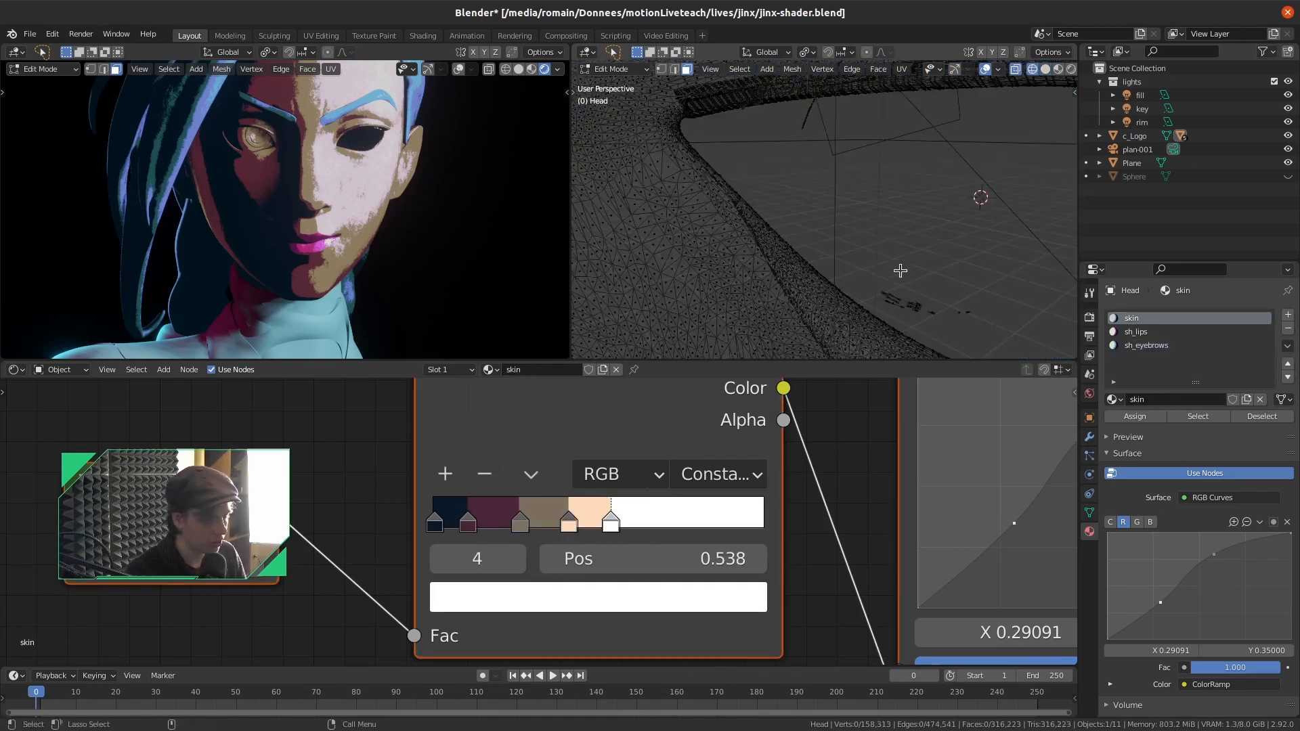
drag(926, 275, 876, 279)
drag(933, 328, 928, 318)
mouse_move(891, 246)
alt+mouse_down()
mouse_move(821, 214)
mouse_move(755, 263)
mouse_move(813, 284)
mouse_move(868, 282)
mouse_move(847, 325)
mouse_move(880, 203)
mouse_move(828, 187)
mouse_move(789, 296)
mouse_move(802, 280)
alt+mouse_up()
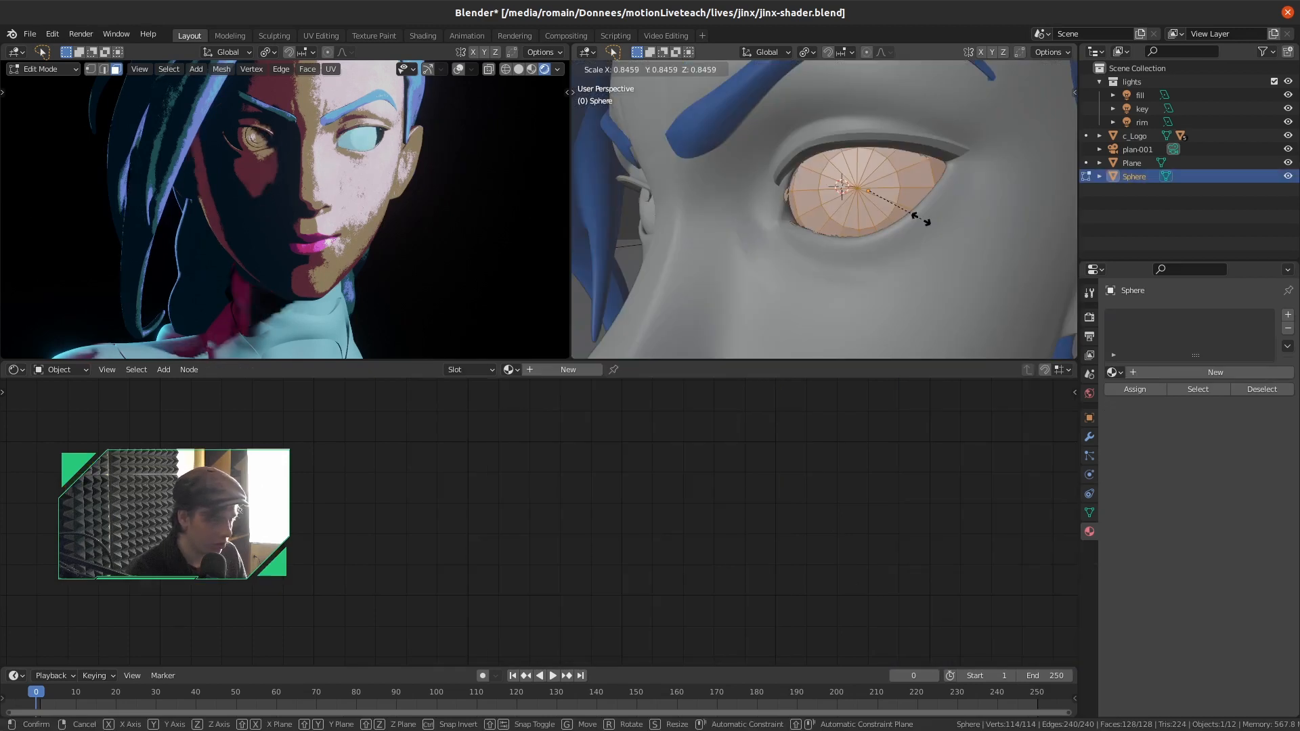
Scale the replacement eye sphere's mesh by 0.871 and return to Object Mode
key(s)
click(882, 216)
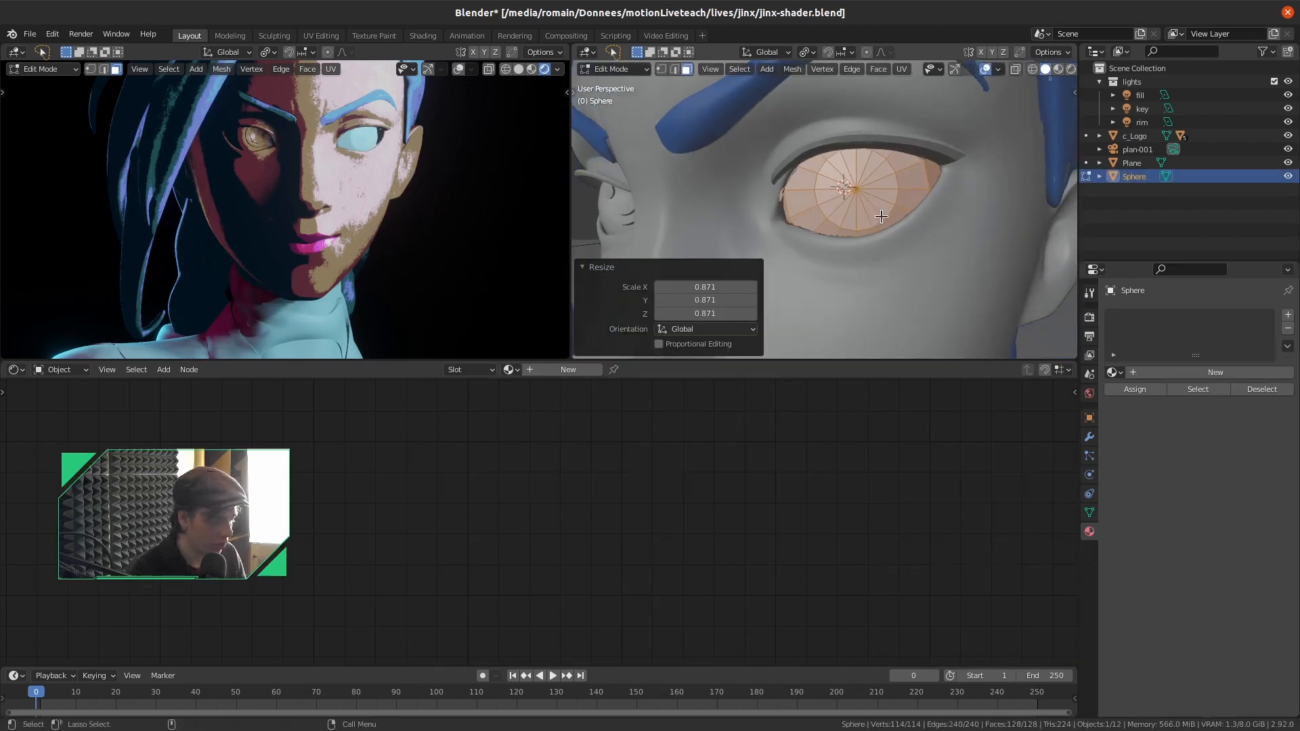
key(Tab)
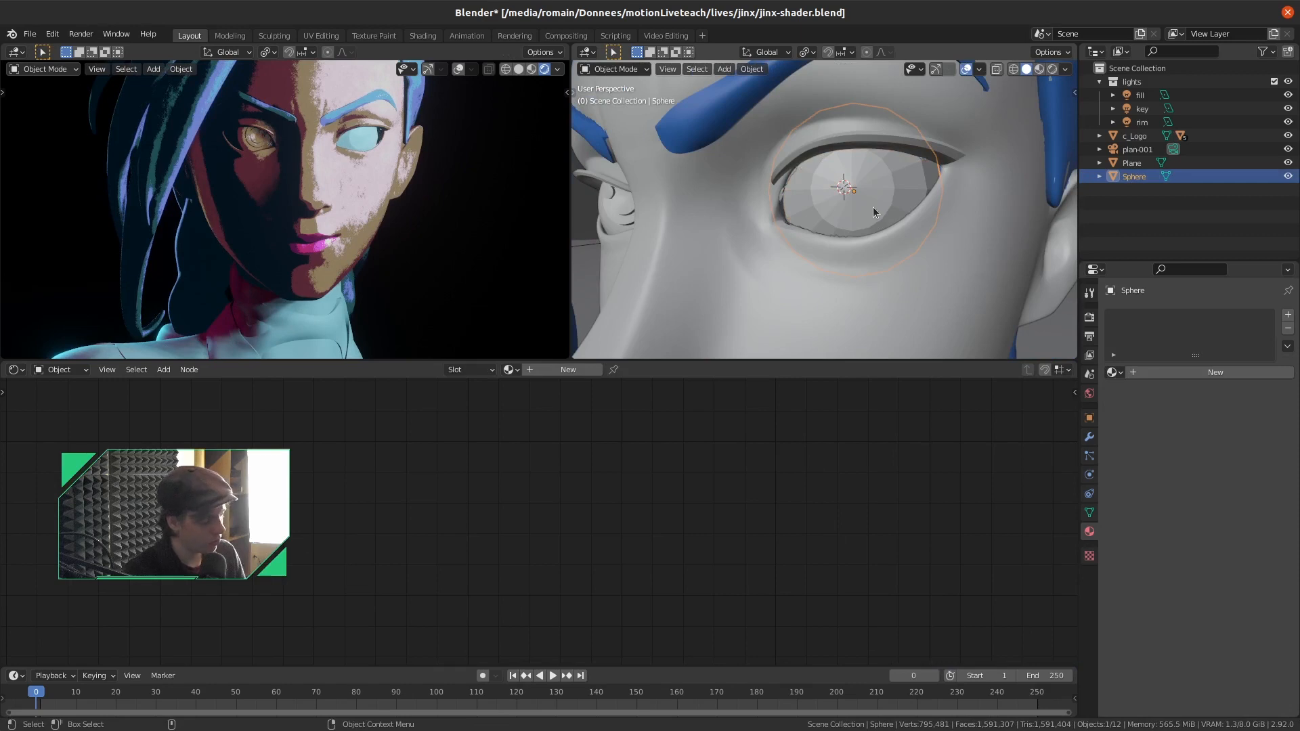
scroll(872, 206, up, 2)
middle_drag(871, 206, 878, 212)
Fit the eye sphere in its socket by scaling it by 1.090, moving it slightly and scaling it by 1.033, then save
key(s)
click(928, 218)
key(g)
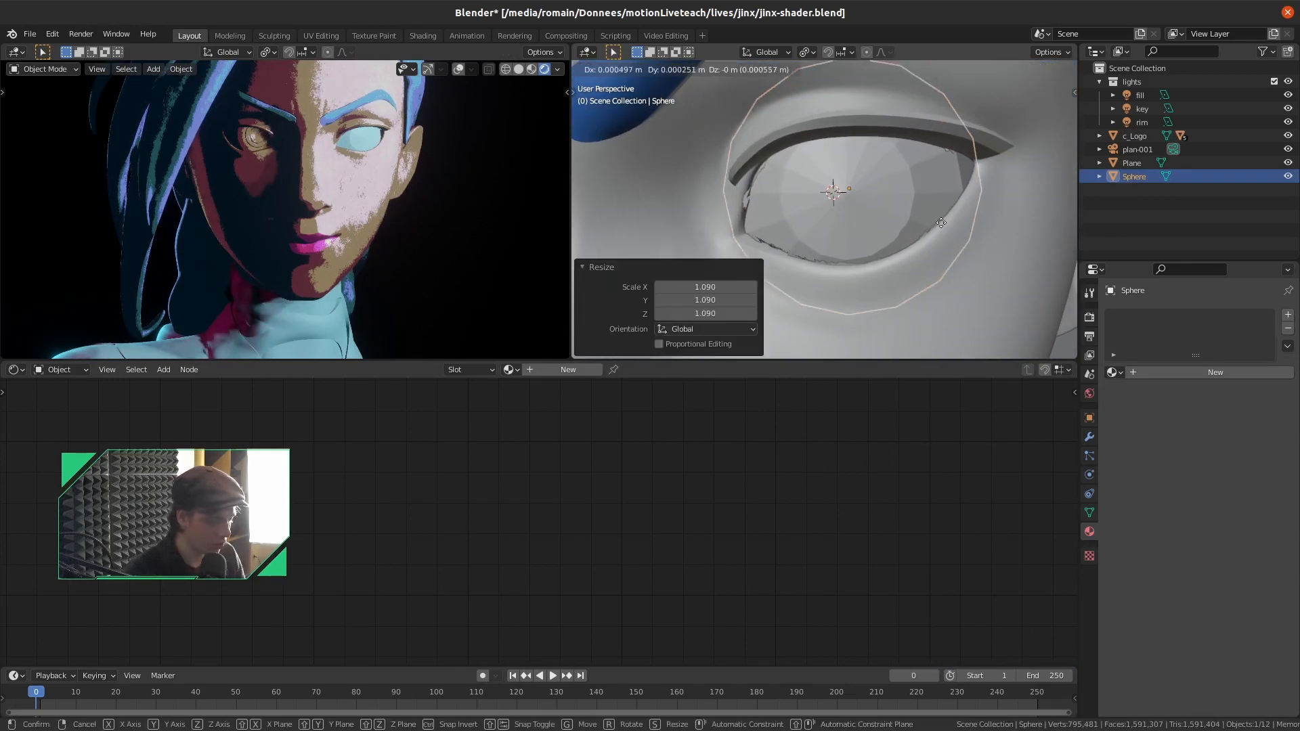
click(949, 221)
key(s)
click(953, 221)
middle_drag(952, 222, 936, 218)
key(ctrl+s)
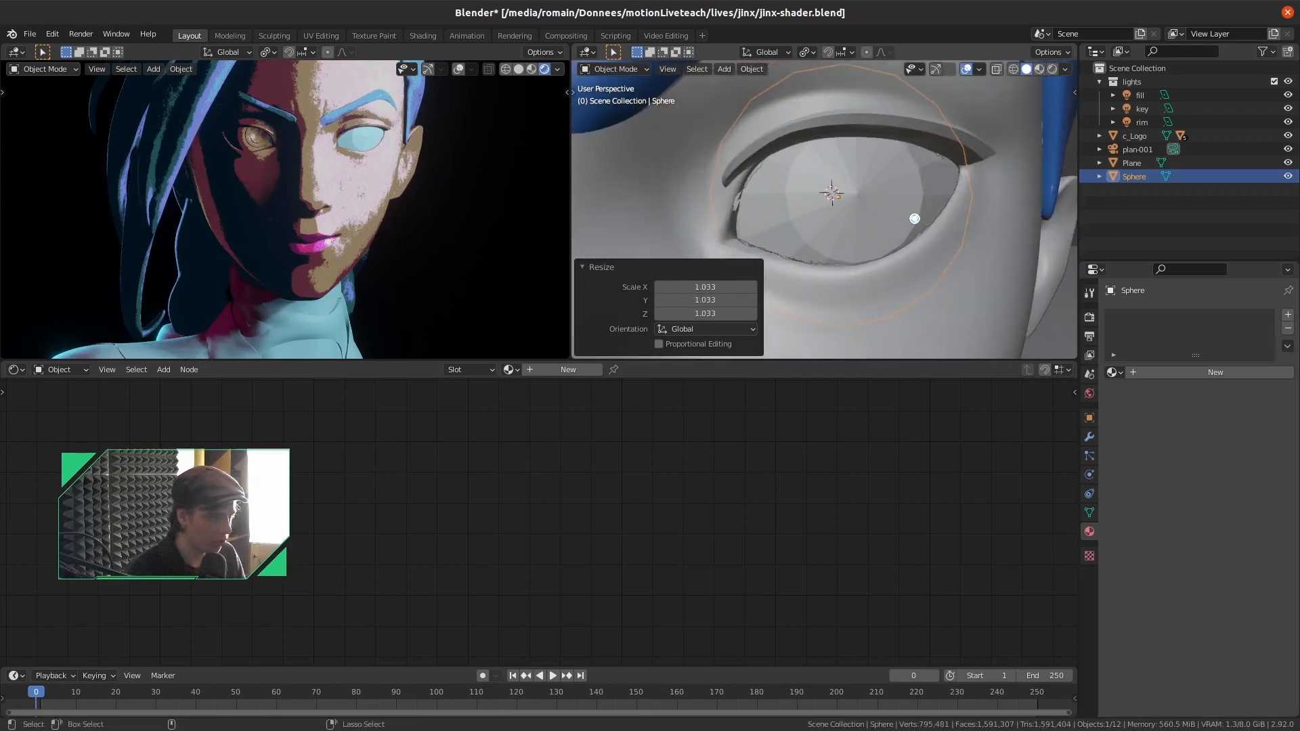
Add a loop cut around the eye sphere and inset its circle of front faces
key(alt+a)
scroll(900, 225, up, 1)
click(900, 225)
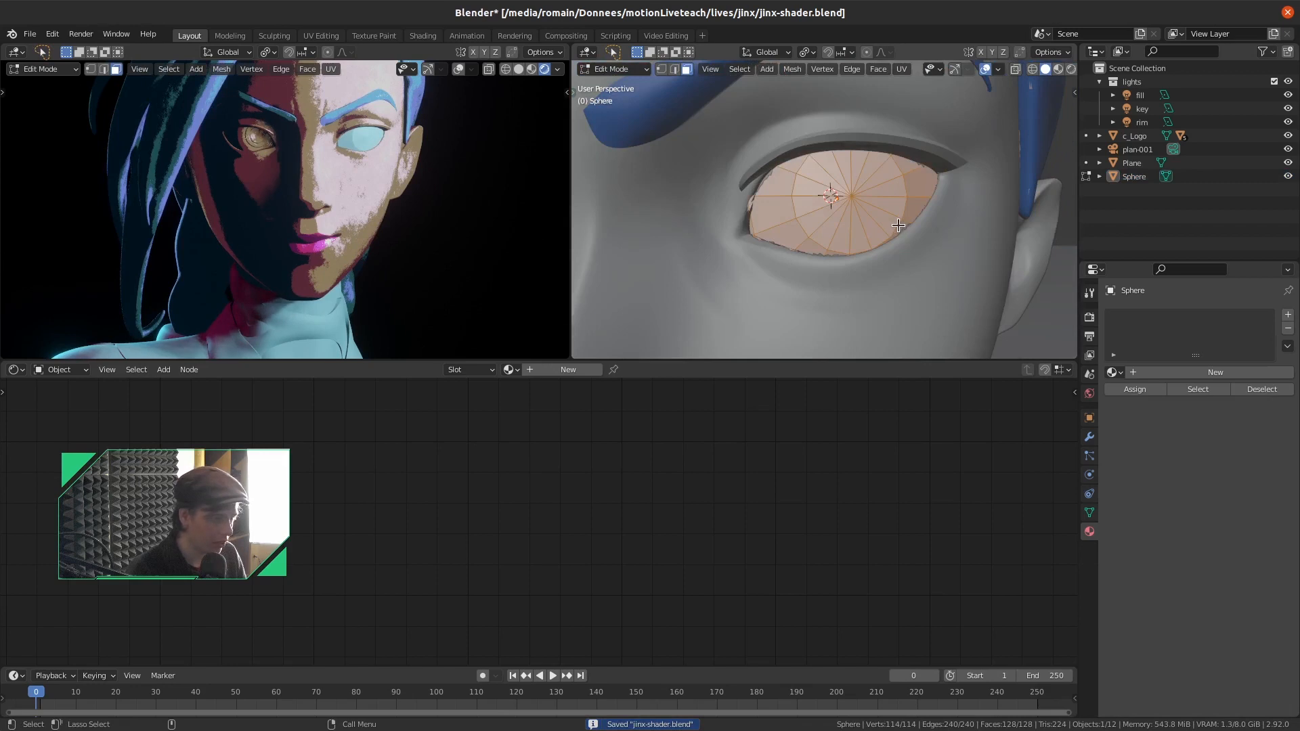
key(Tab)
key(ctrl+r)
click(764, 195)
scroll(813, 203, up, 2)
drag(837, 219, 873, 181)
key(i)
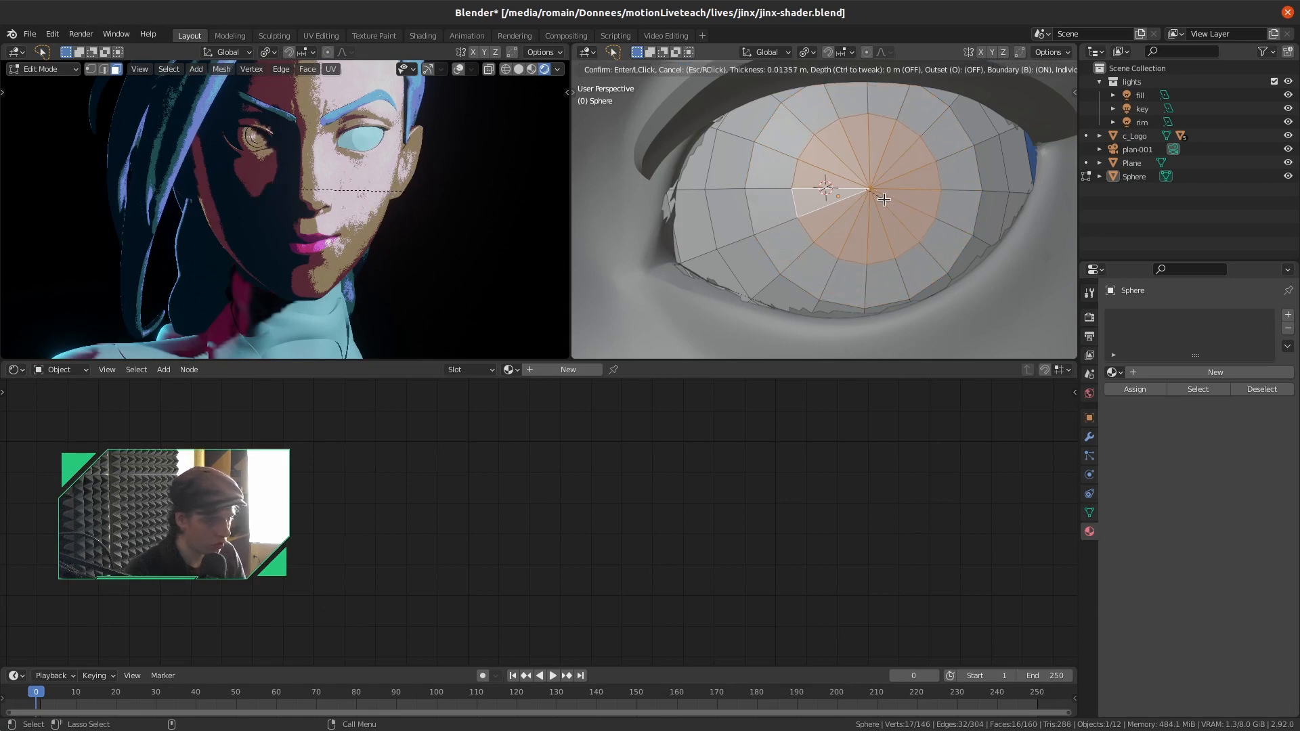
click(906, 210)
Move the inset front faces of the eye sphere to adjust its front profile, then leave Edit Mode
mouse_move(907, 209)
middle_down()
mouse_move(791, 231)
mouse_move(888, 198)
middle_up()
key(g)
key(y)
right_click(846, 220)
key(g)
click(786, 237)
key(Tab)
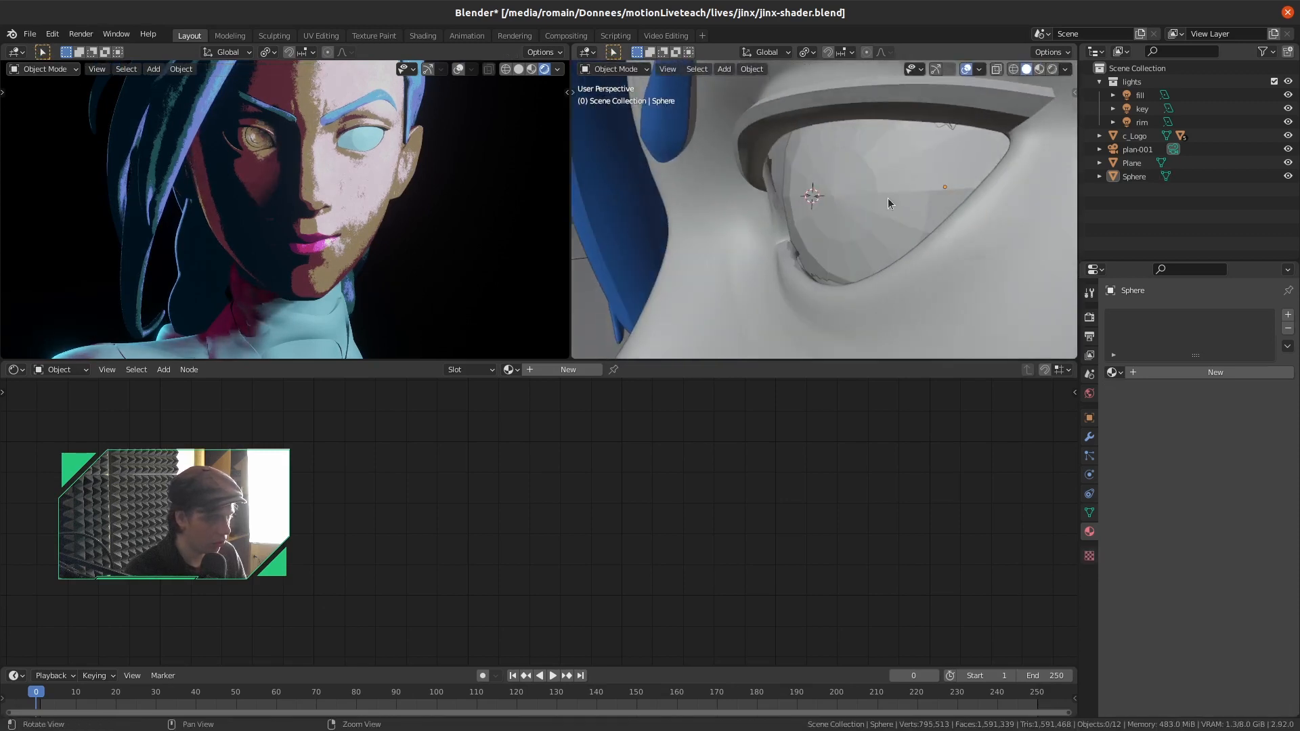
Apply a level 3 subdivision and smooth shading to the eye sphere
click(897, 186)
key(ctrl+3)
right_click(898, 193)
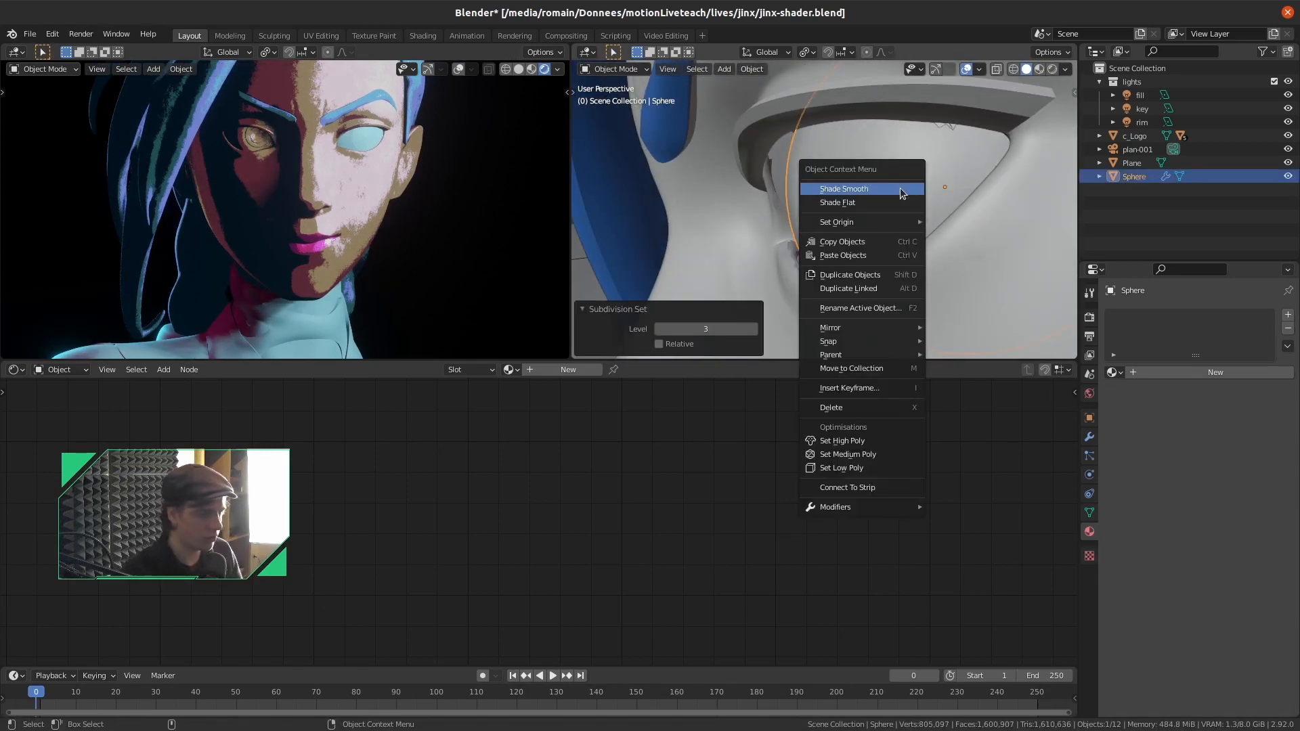
click(900, 189)
Move the eye sphere's front centre vertex to refine the curvature seen from the side
middle_drag(828, 218, 693, 233)
scroll(938, 213, up, 4)
key(Tab)
key(1)
click(880, 198)
key(g)
click(849, 221)
key(Tab)
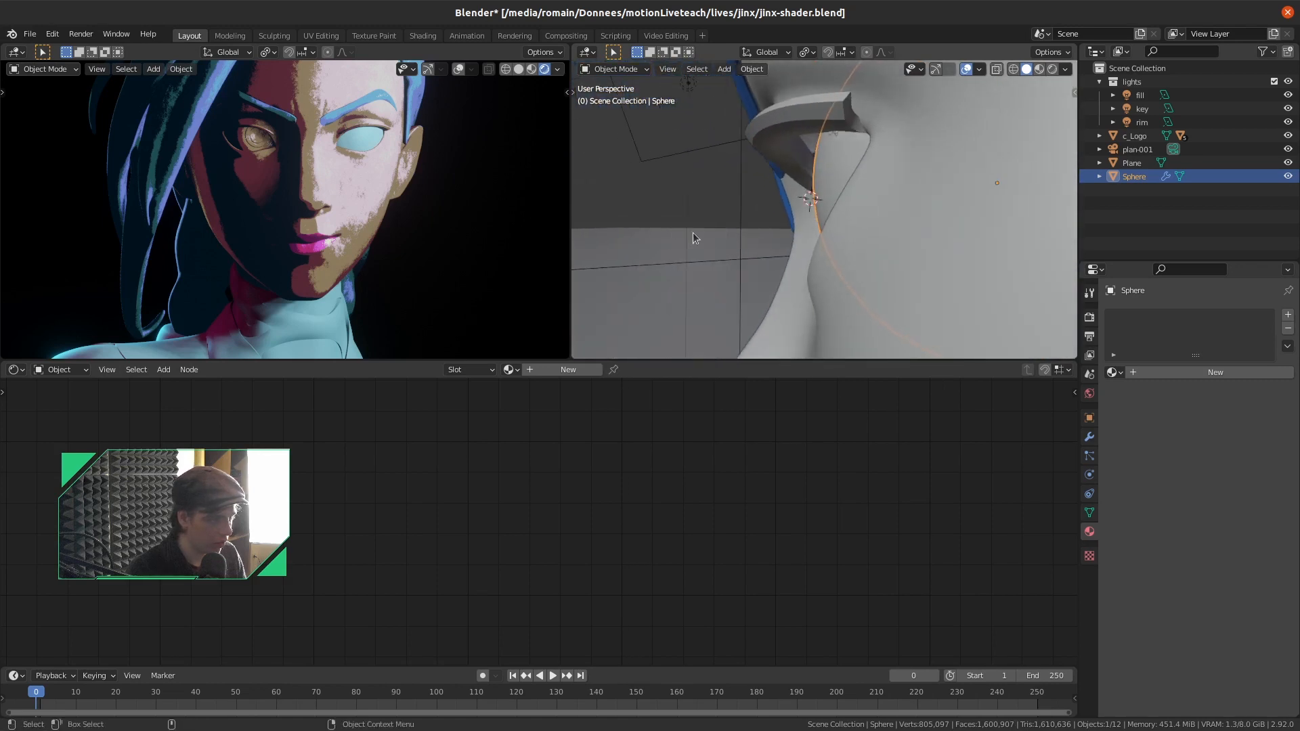
Move the eye sphere about 0.003 m in X, -0.012 m in Y and -0.002 m in Z, then save
key(g)
click(831, 193)
middle_drag(832, 193, 883, 205)
scroll(911, 195, down, 5)
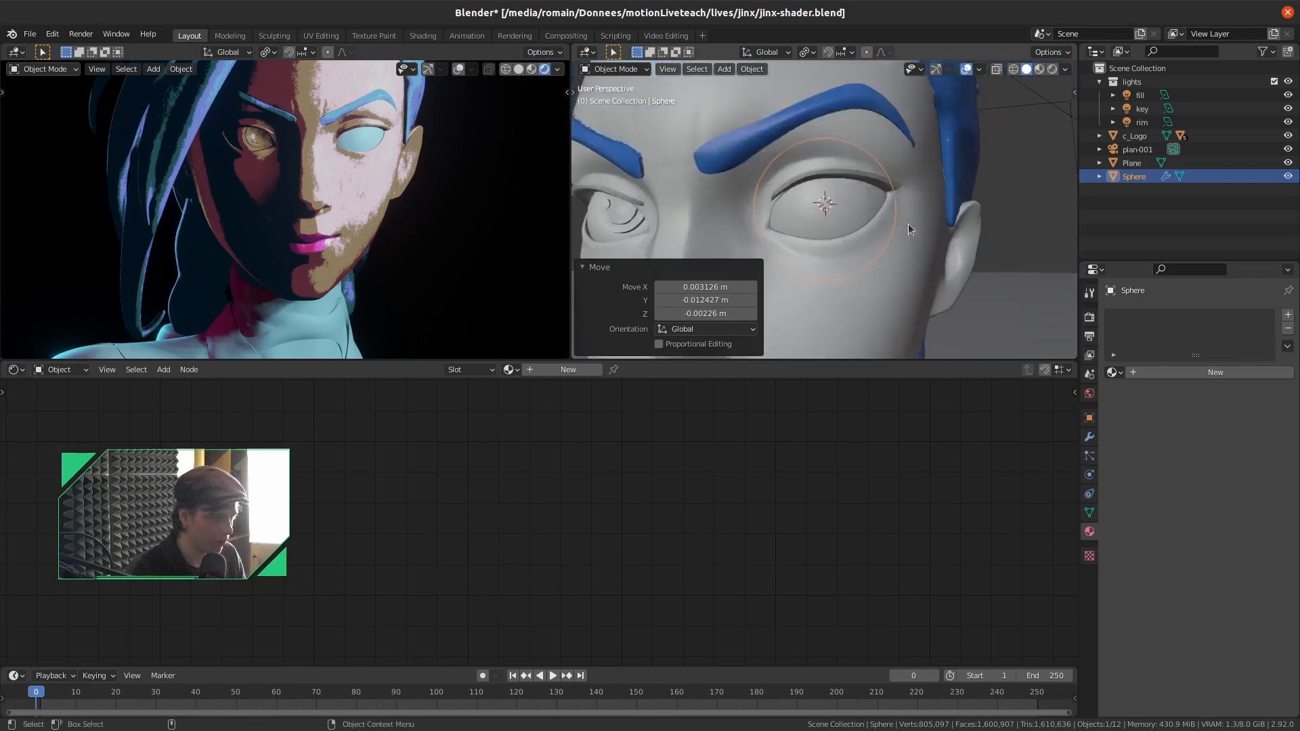
click(969, 210)
alt+drag(970, 210, 875, 202)
scroll(902, 196, up, 4)
key(ctrl+s)
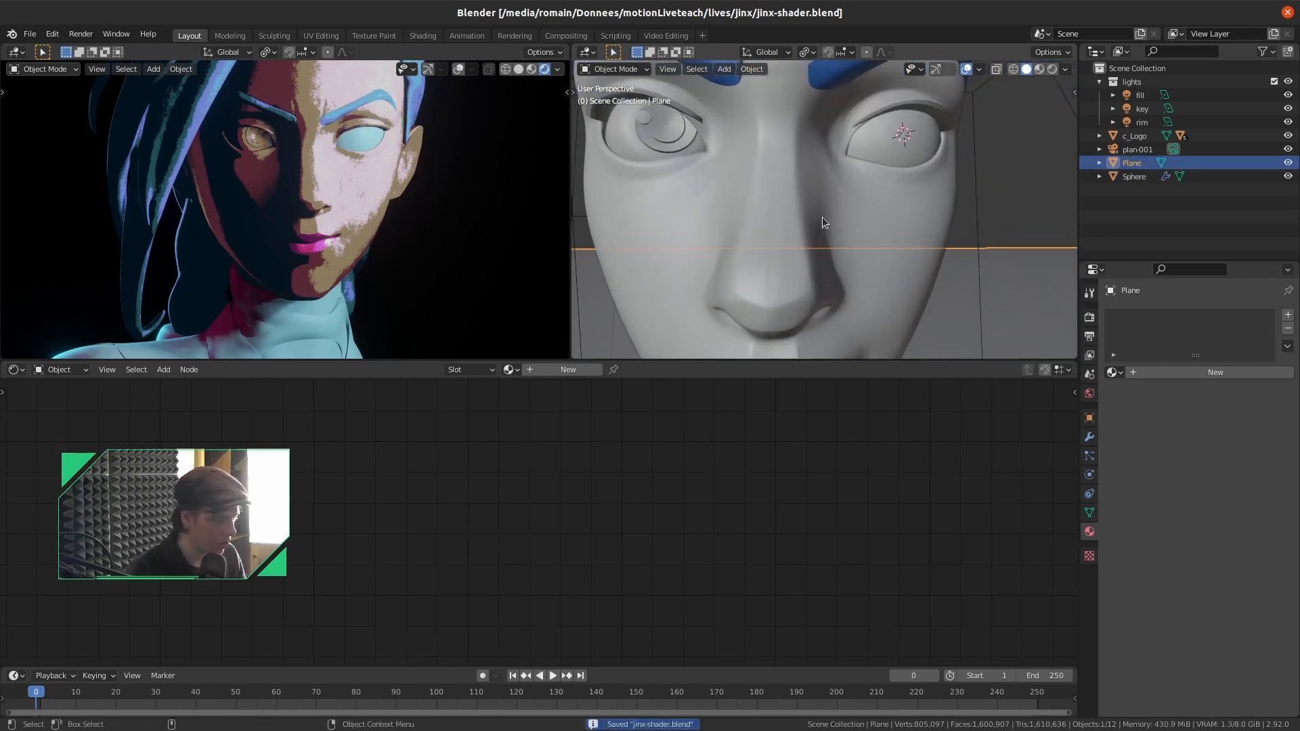
Duplicate the eye sphere in front view and place the copy in the other socket, about -0.27 m along X
click(893, 137)
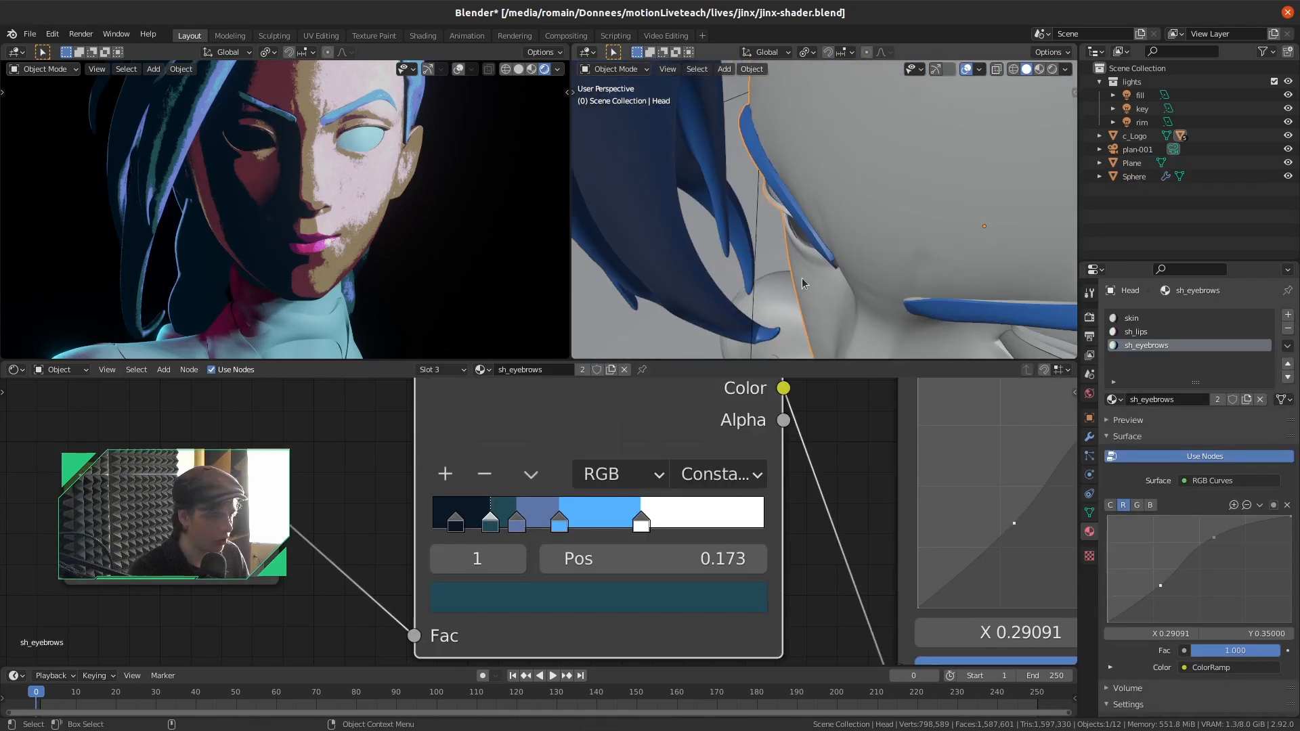
alt+drag(802, 277, 893, 190)
scroll(893, 190, down, 2)
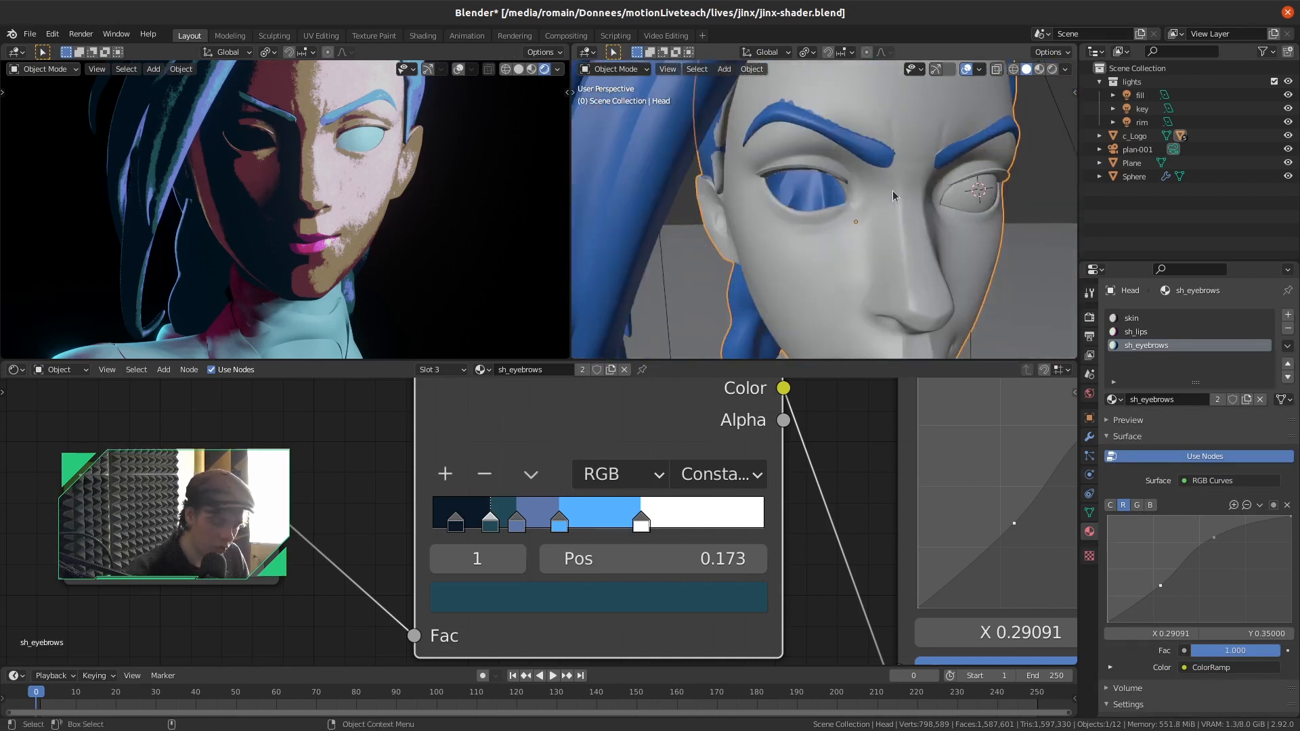
key(KP_1)
click(988, 192)
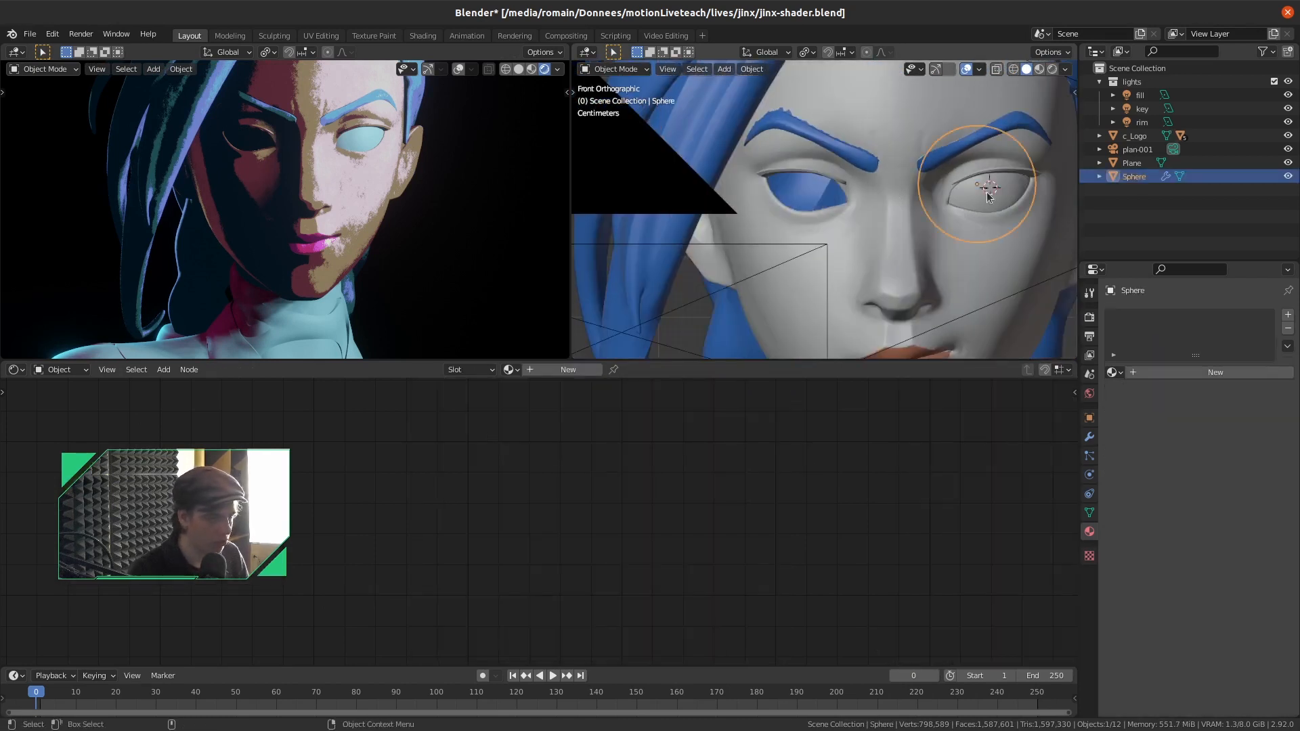
key(shift+d)
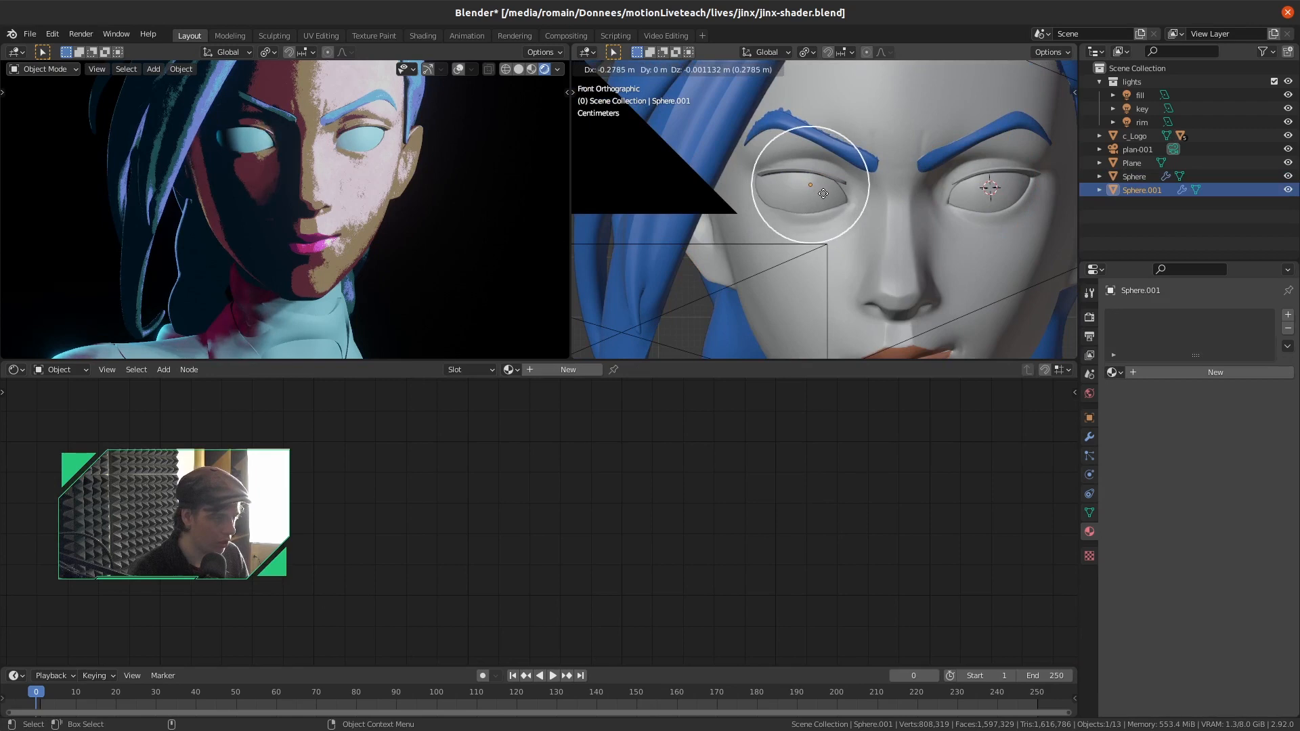
click(829, 194)
Fine-tune the duplicated eye sphere's position in its socket and save the file
key(r)
key(r)
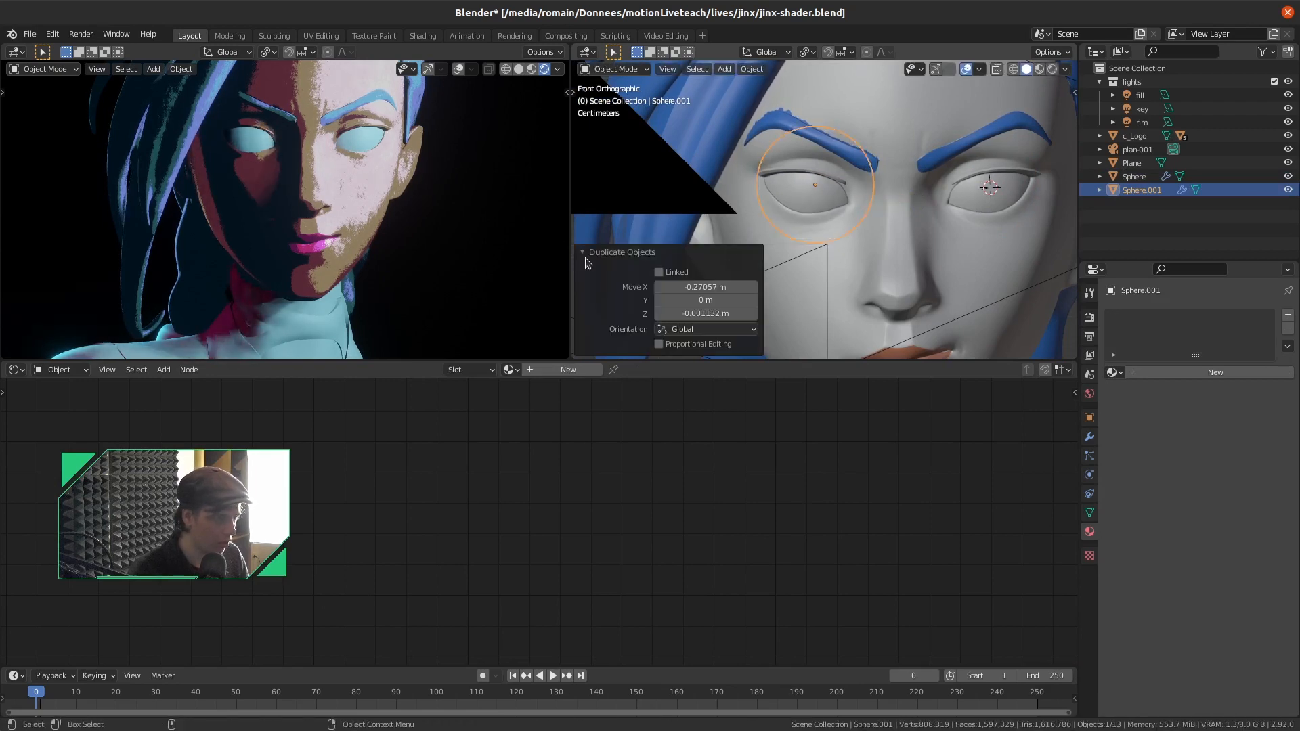
key(g)
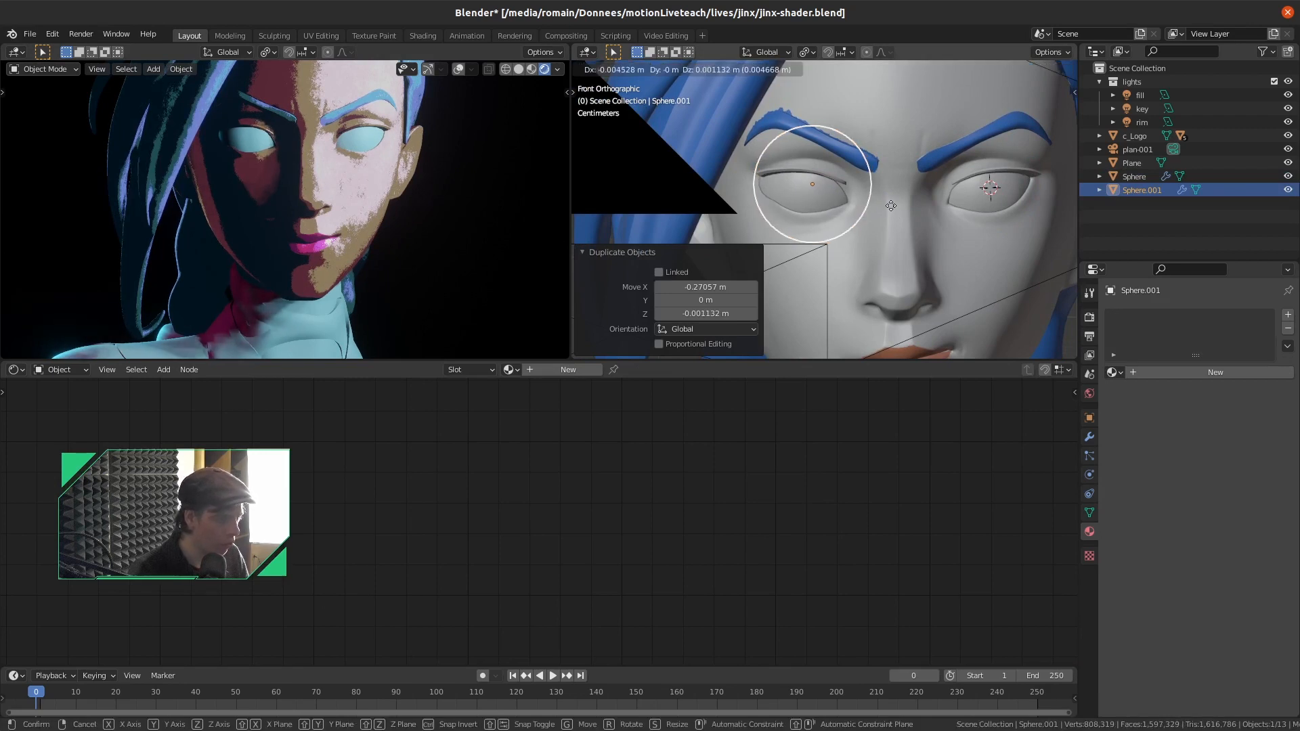
click(892, 206)
middle_drag(873, 203, 704, 202)
scroll(754, 234, up, 3)
key(g)
click(837, 230)
key(g)
click(795, 205)
key(ctrl+s)
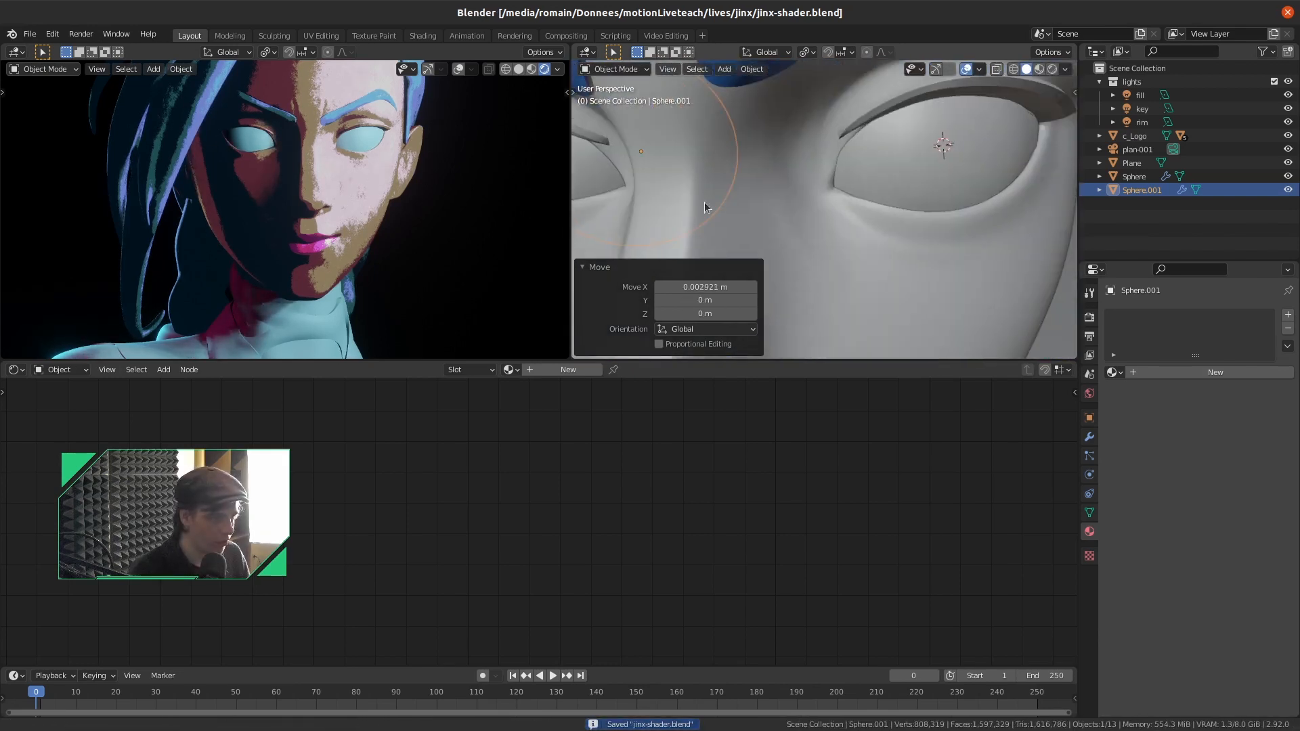
Move the original eye sphere about 0.0015 m in X and 0.0006 m in Y, then save the file
click(850, 153)
key(g)
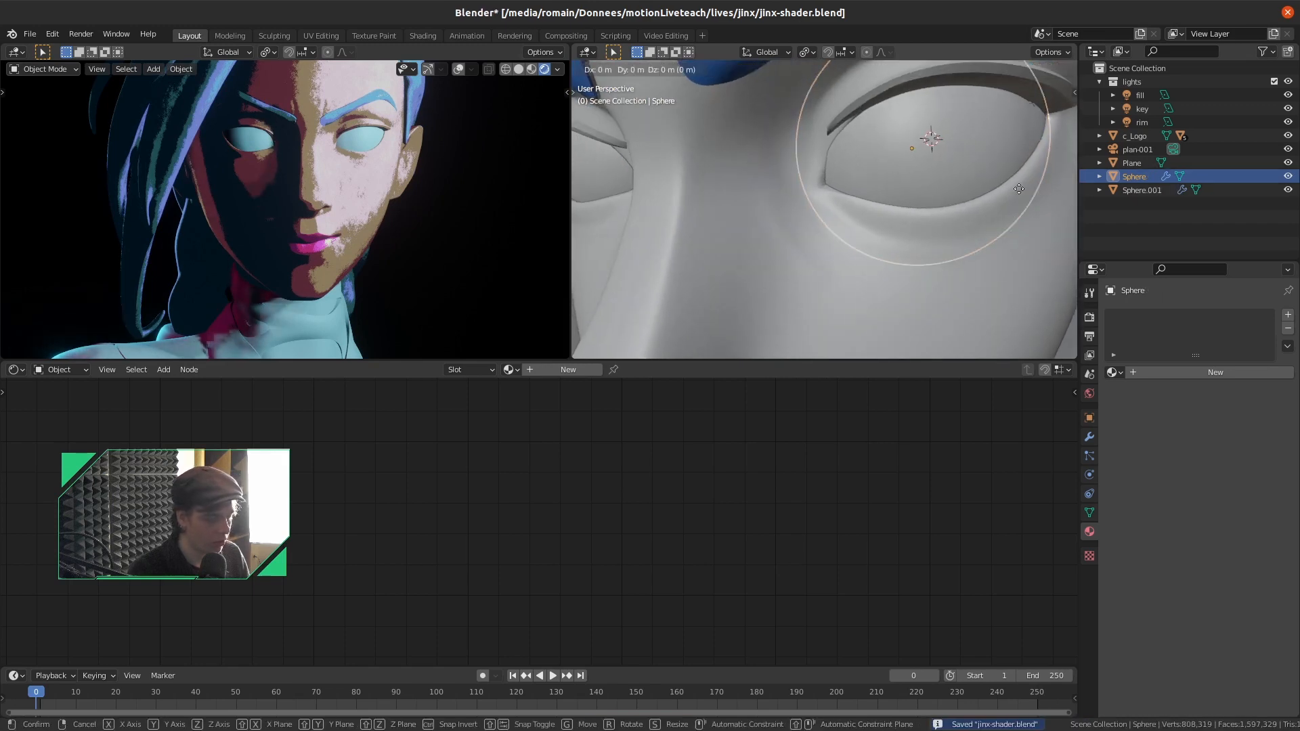
click(1038, 193)
key(ctrl+s)
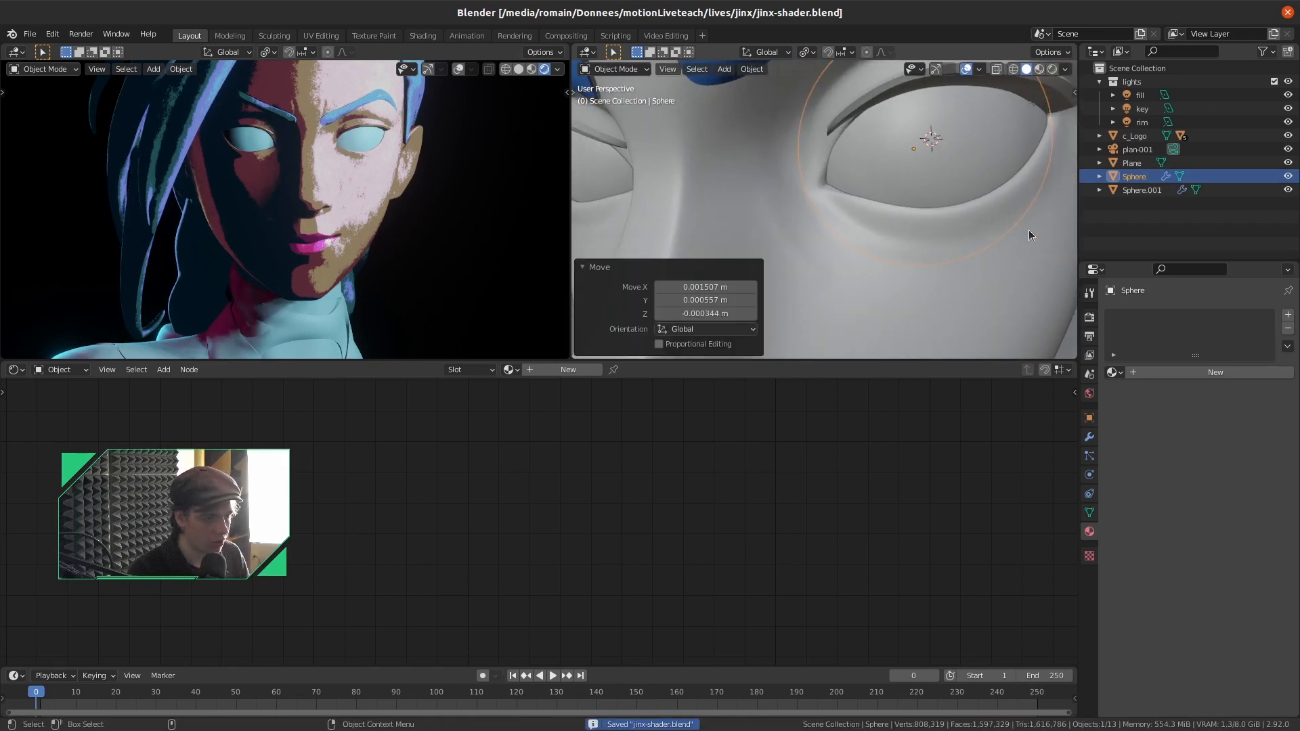
Add a material slot to the original eye sphere and assign it an independent copy of sh_lips
click(1288, 315)
click(1115, 371)
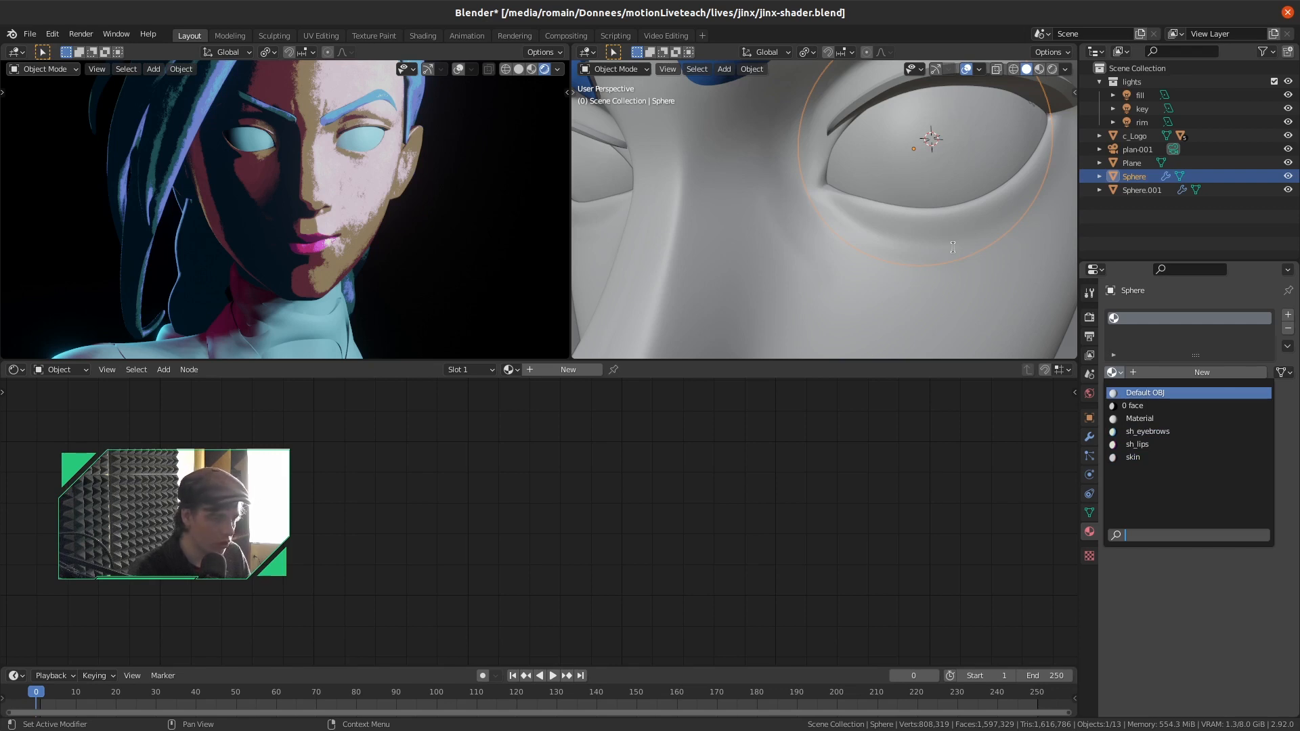
click(1174, 446)
click(1247, 373)
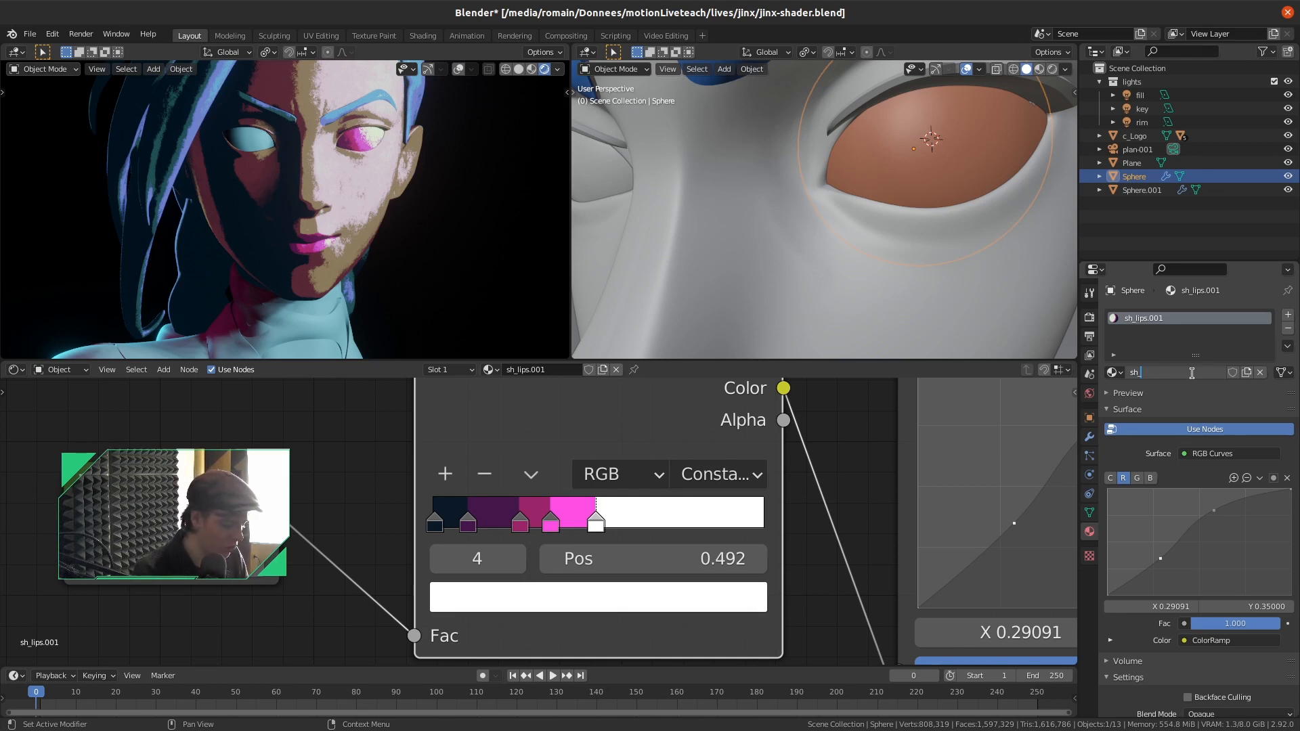
Rename the copied material sh_pupil and save the file
text(il)
key(Return)
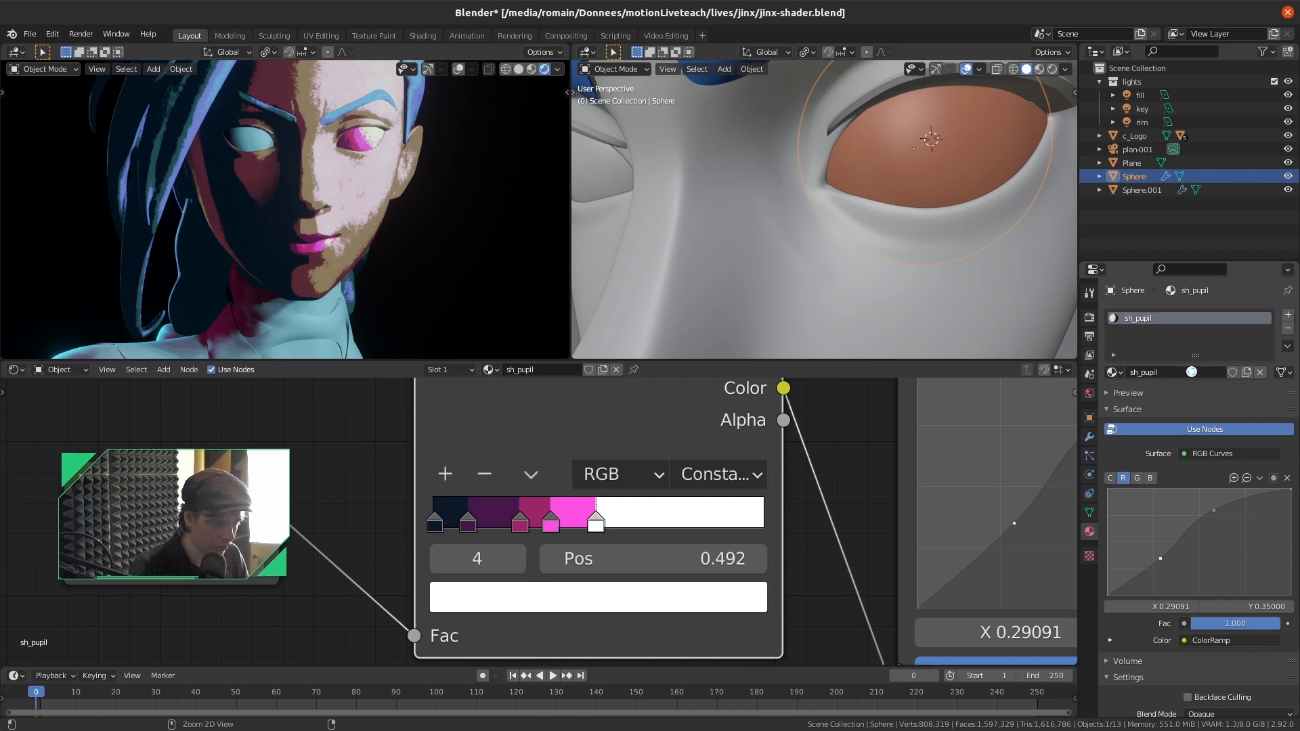
key(ctrl+s)
scroll(664, 499, down, 3)
scroll(540, 522, down, 1)
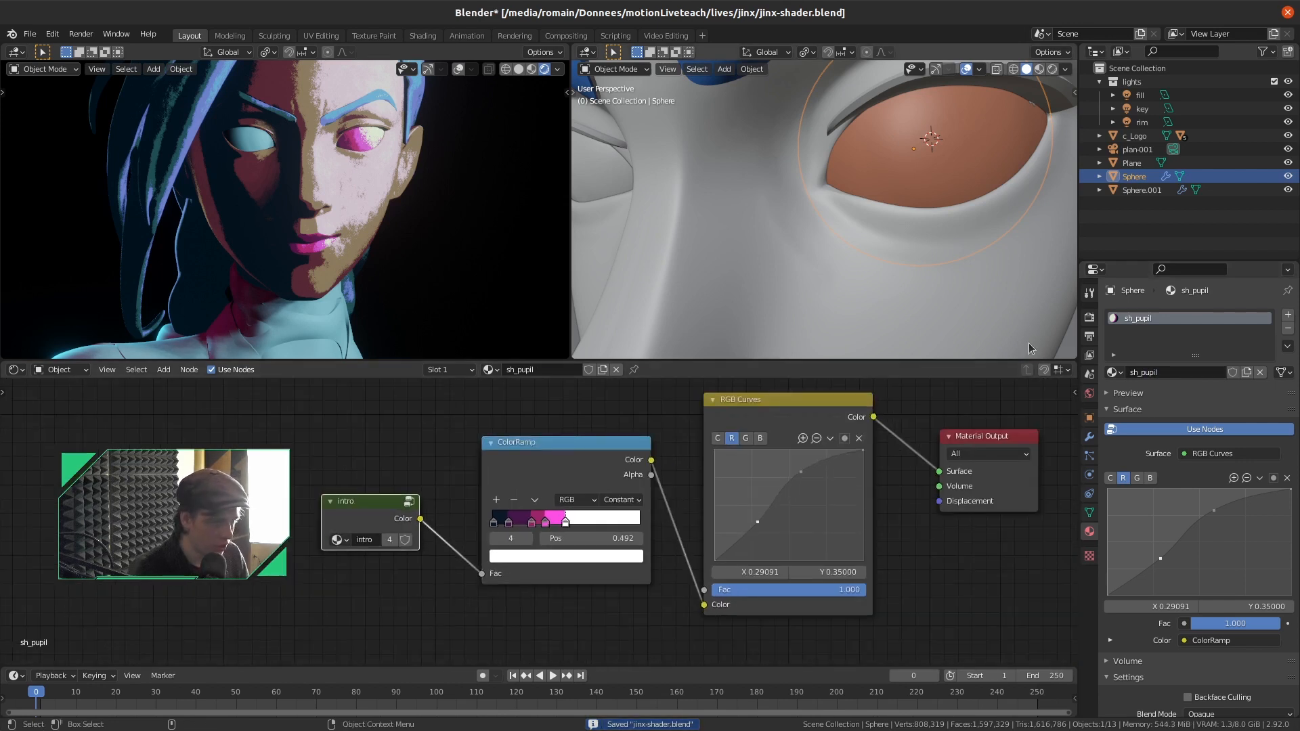
Darken the eye material's viewport display color to near black
scroll(1212, 650, down, 6)
click(1213, 662)
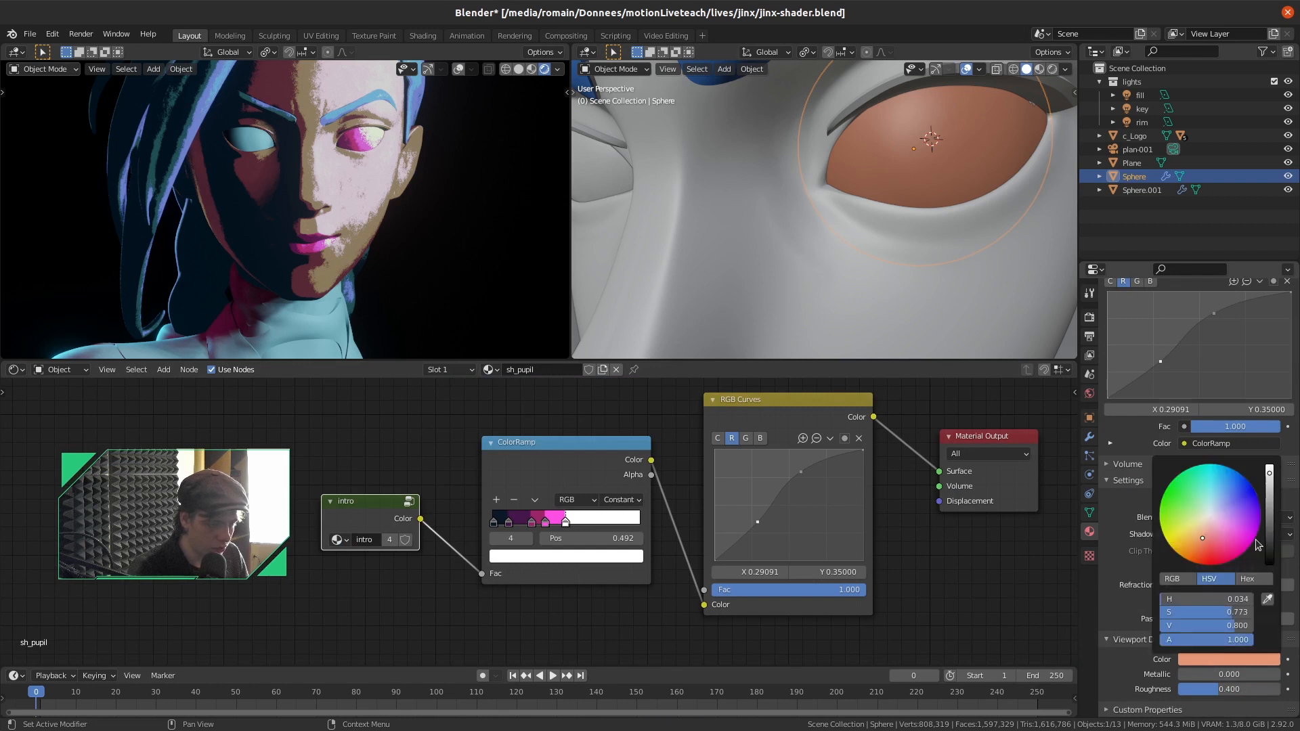
click(1264, 541)
Rename the eye sphere's material sh_eye
scroll(1219, 460, up, 6)
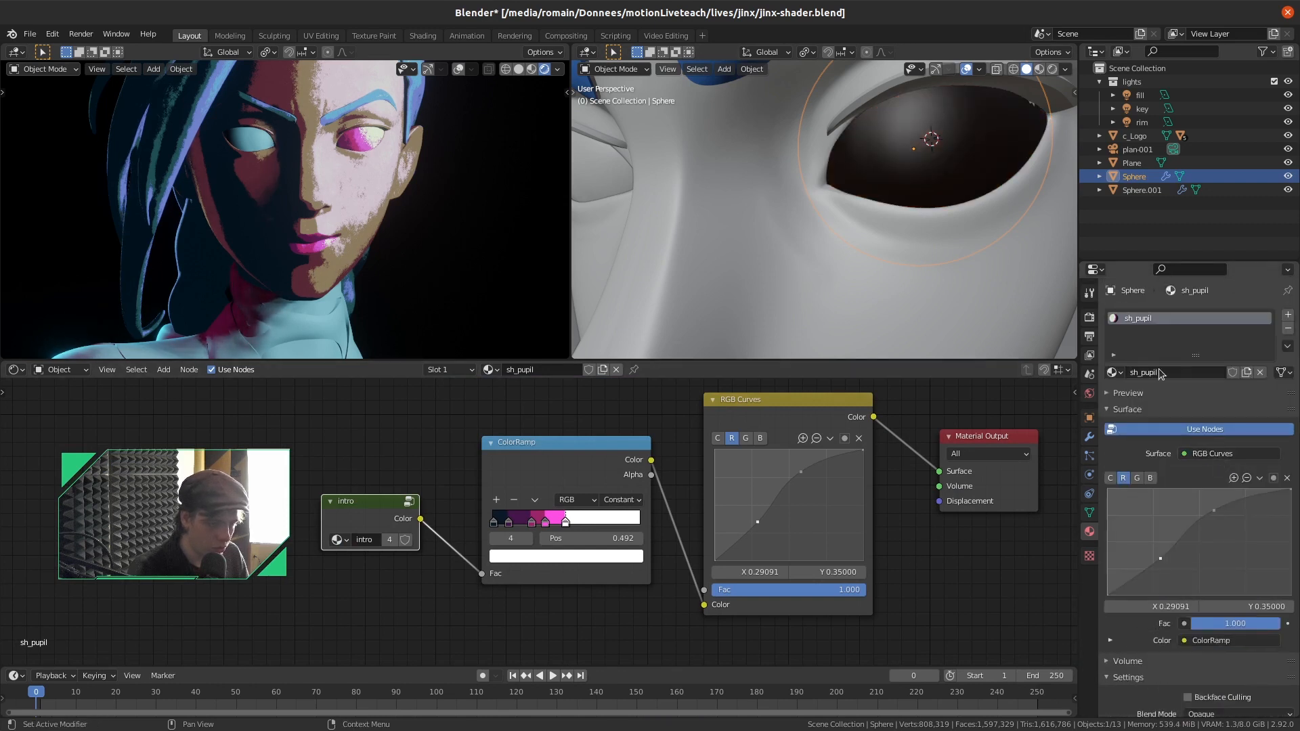
text(_eye)
key(Return)
Set the viewport display color of the sh_eye material to near white
scroll(1212, 583, down, 6)
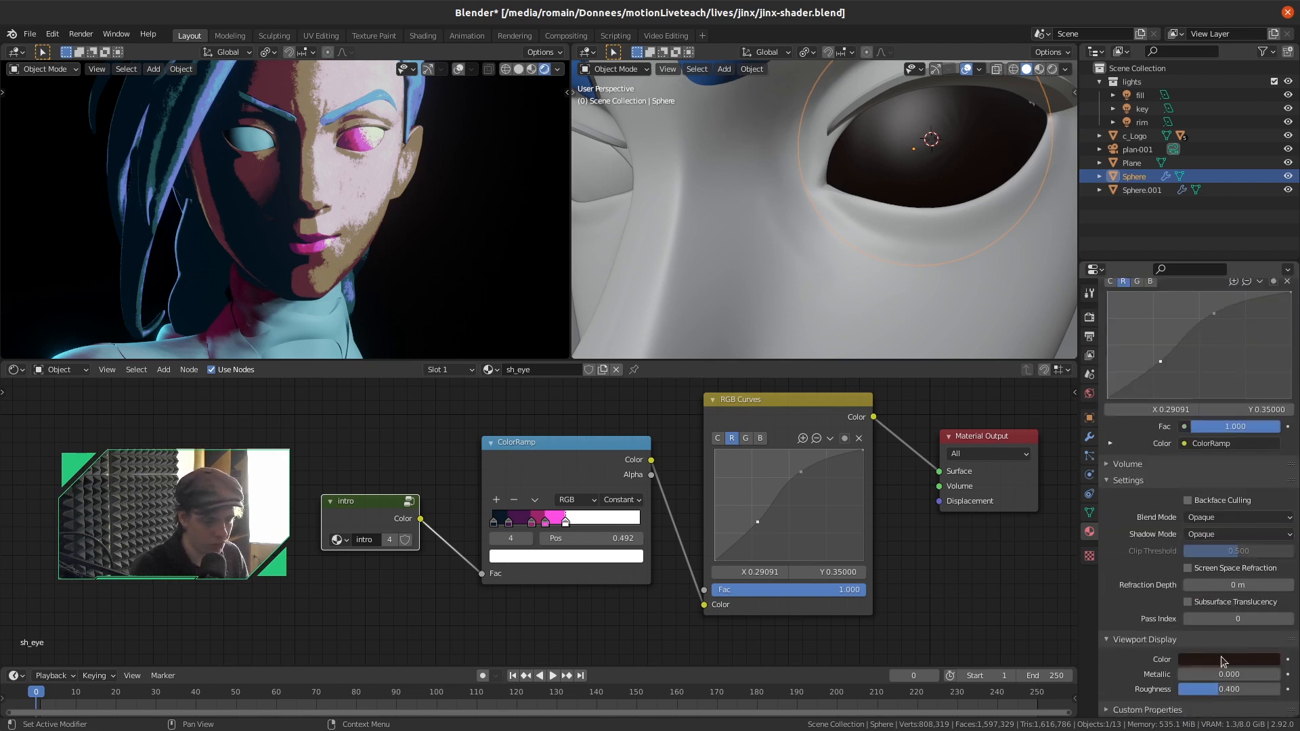
click(1222, 658)
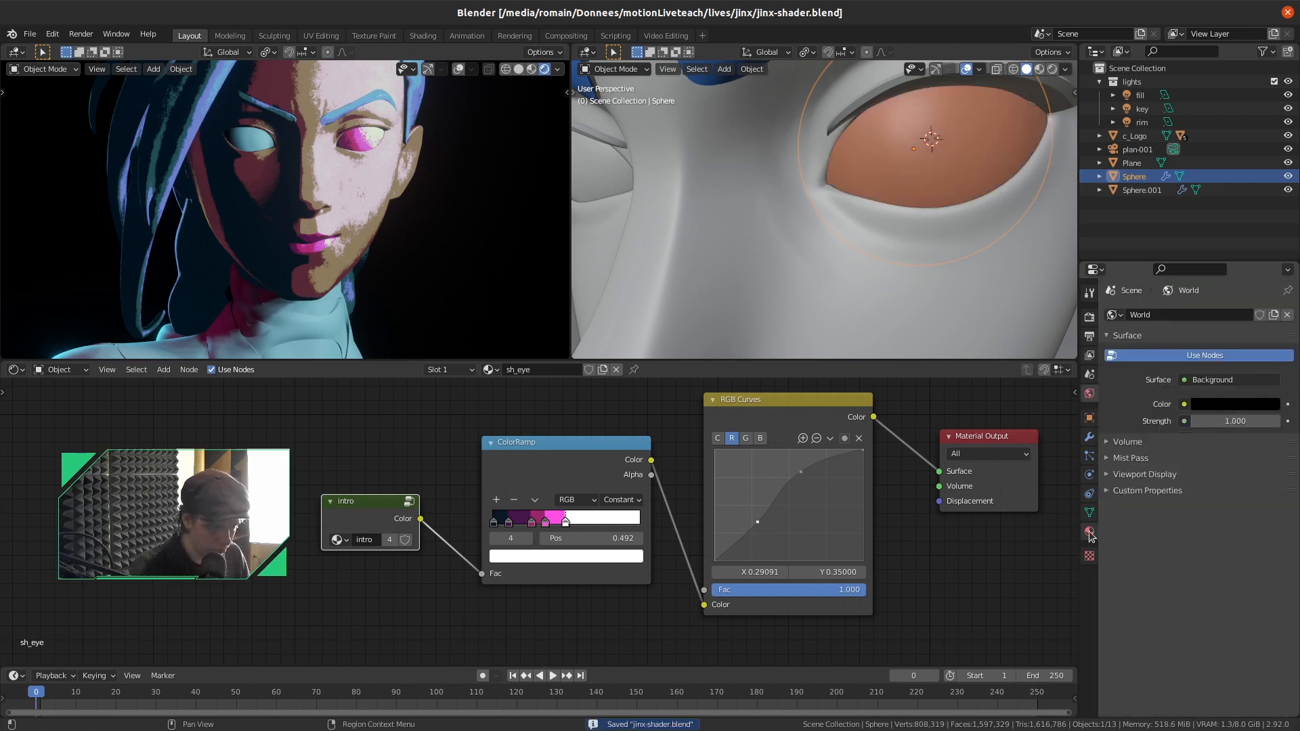
click(1090, 532)
scroll(1212, 609, down, 8)
click(1217, 657)
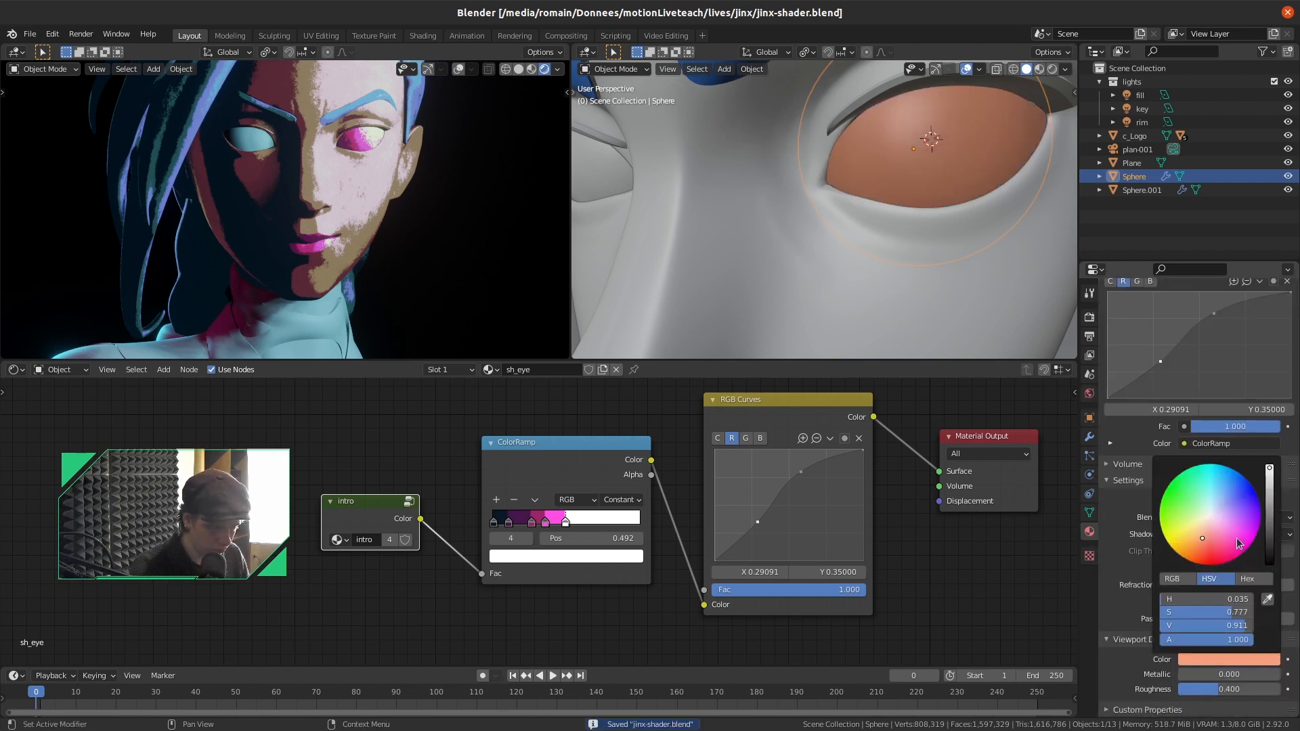
click(1209, 515)
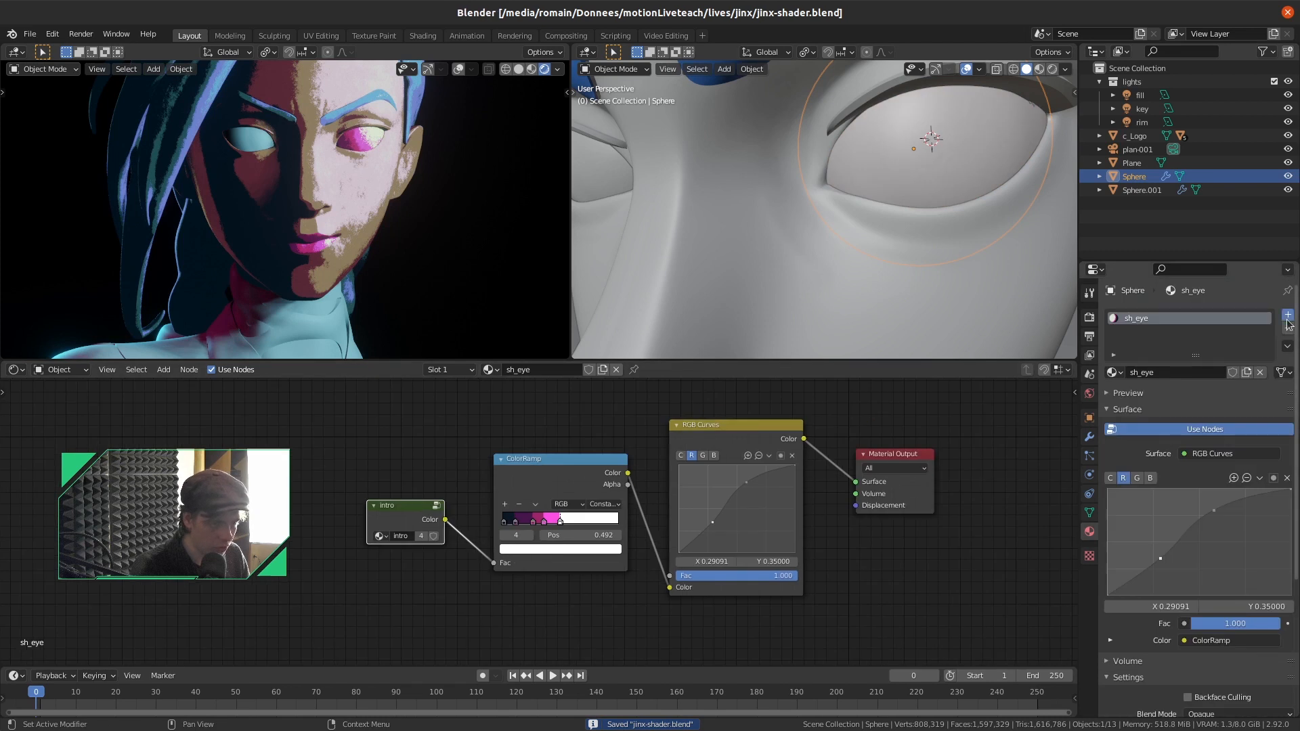
Add a second material slot to the eye sphere with a new material named sh_iris
click(1288, 317)
click(1155, 401)
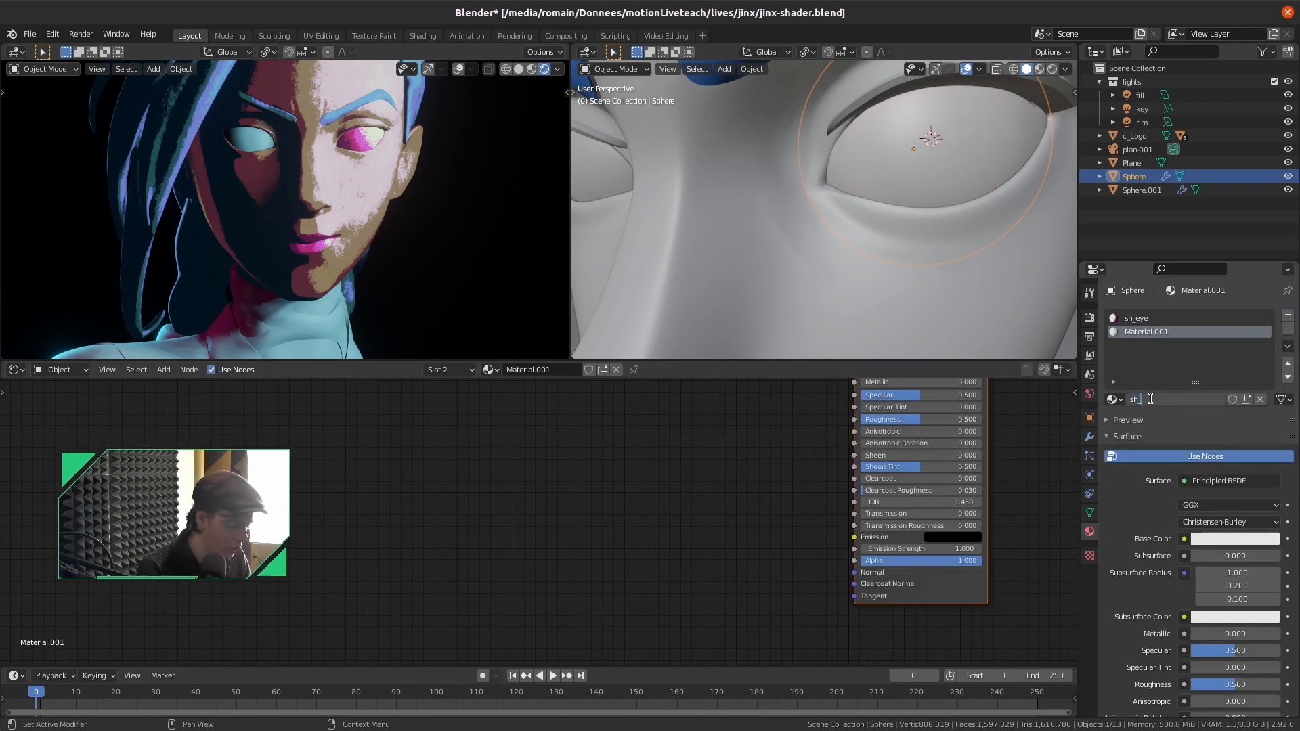
key(Return)
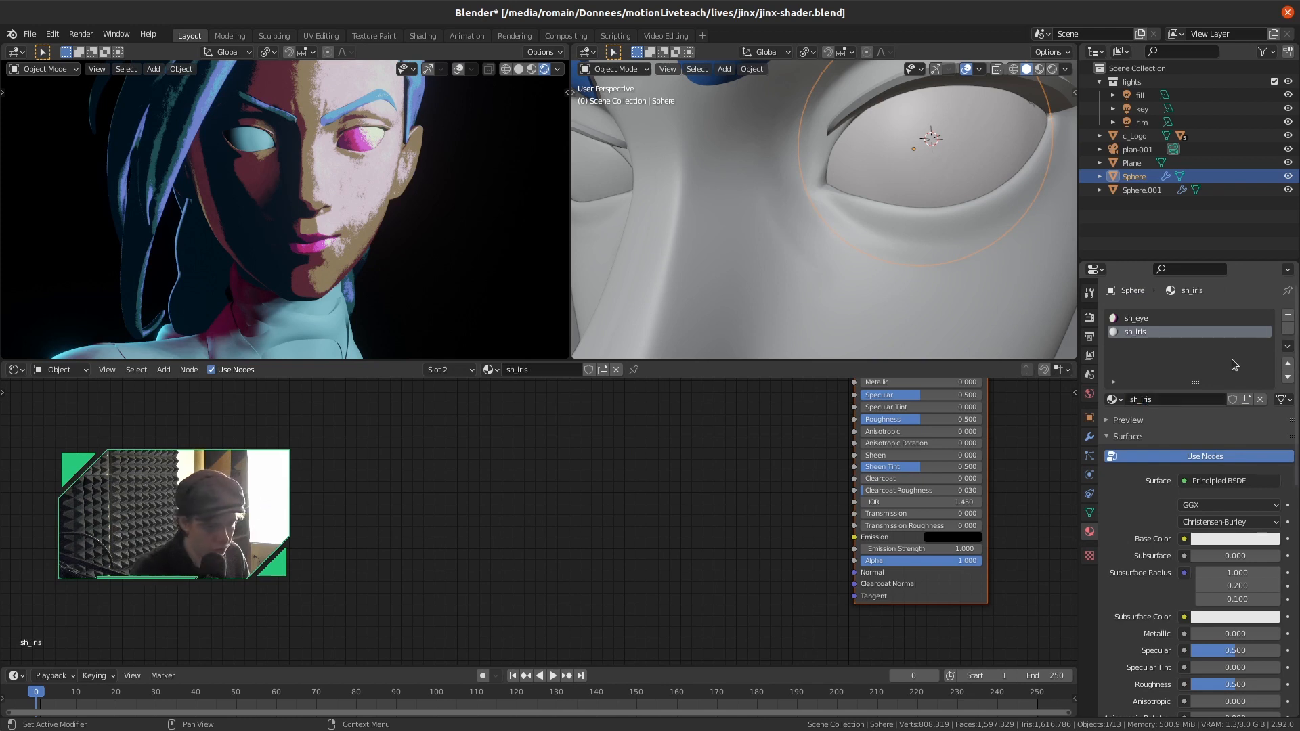
Set the viewport display color of the sh_iris material to magenta
scroll(1204, 476, down, 15)
click(1213, 659)
click(1221, 518)
scroll(1164, 405, up, 15)
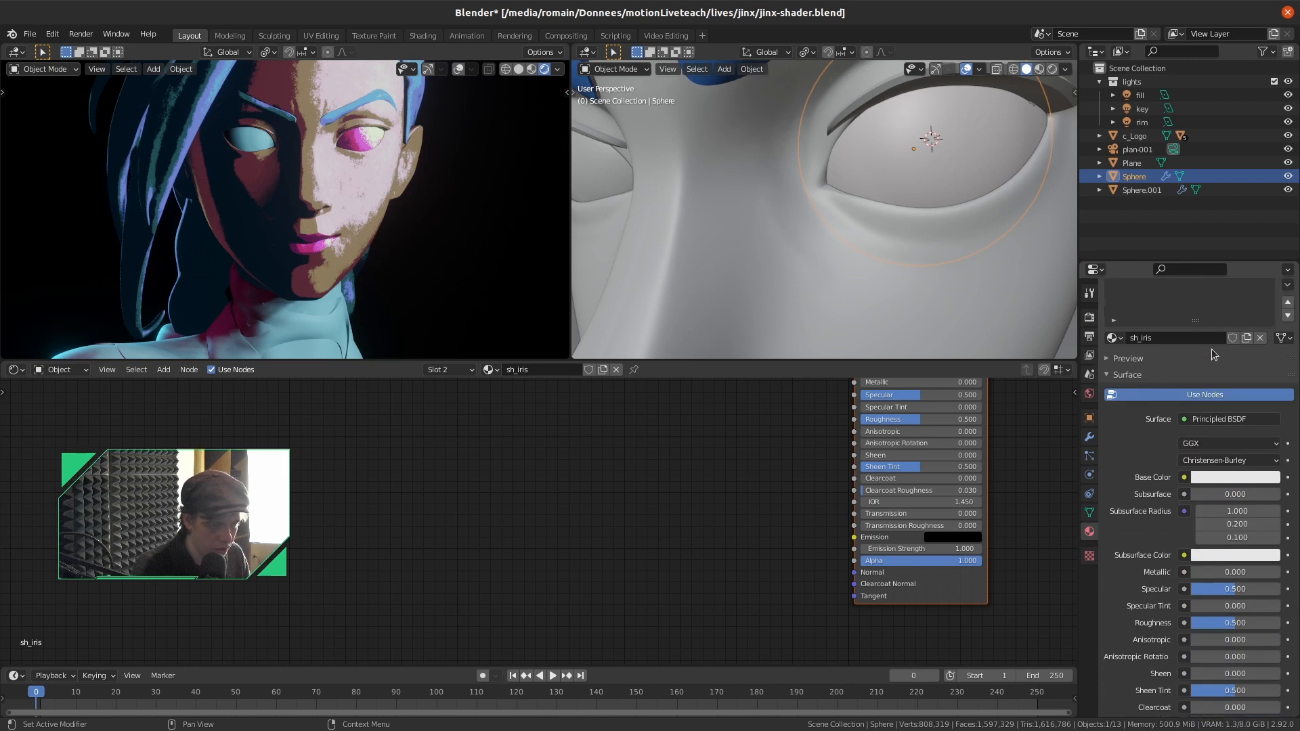
Add a third material slot, fill it with a single-user copy of sh_eye and rename the copy sh_pupil
scroll(1214, 354, up, 3)
click(1288, 315)
click(1123, 401)
click(1161, 455)
click(1247, 400)
click(1195, 400)
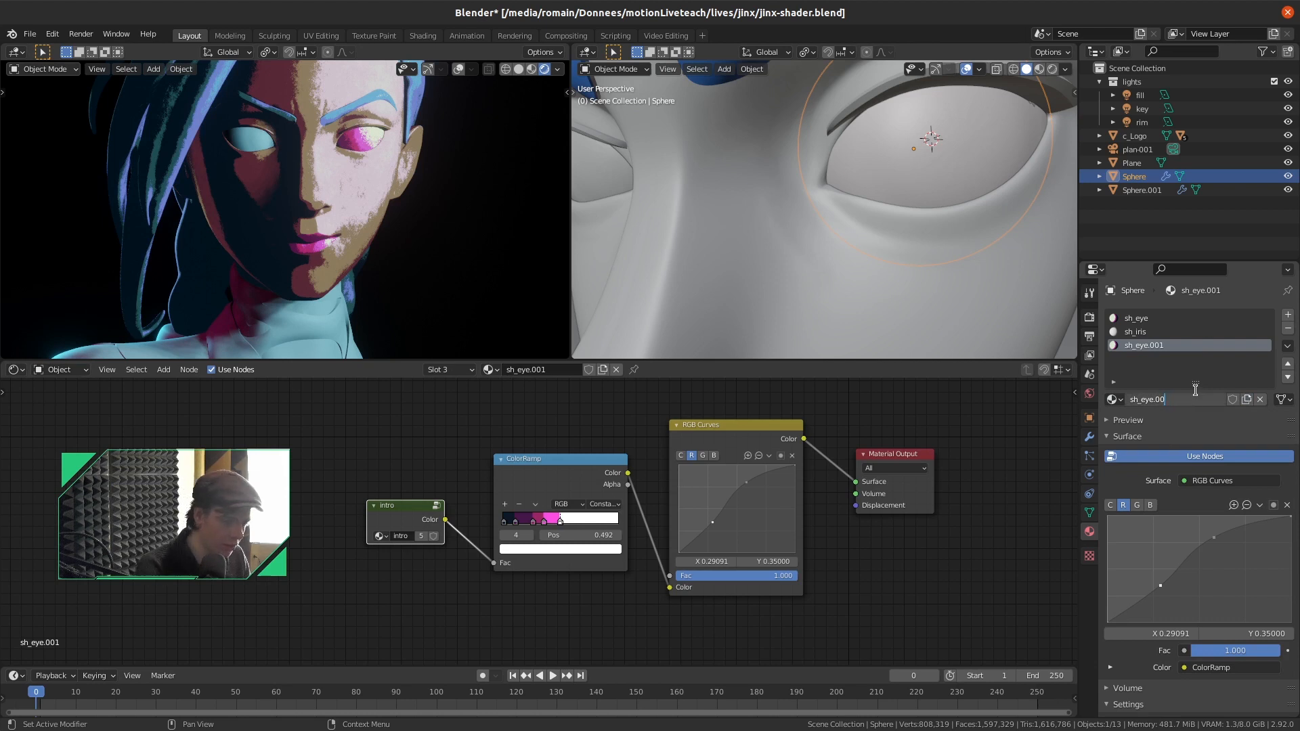
Set the viewport display color of the sh_pupil material to black and save the file
scroll(1196, 395, down, 8)
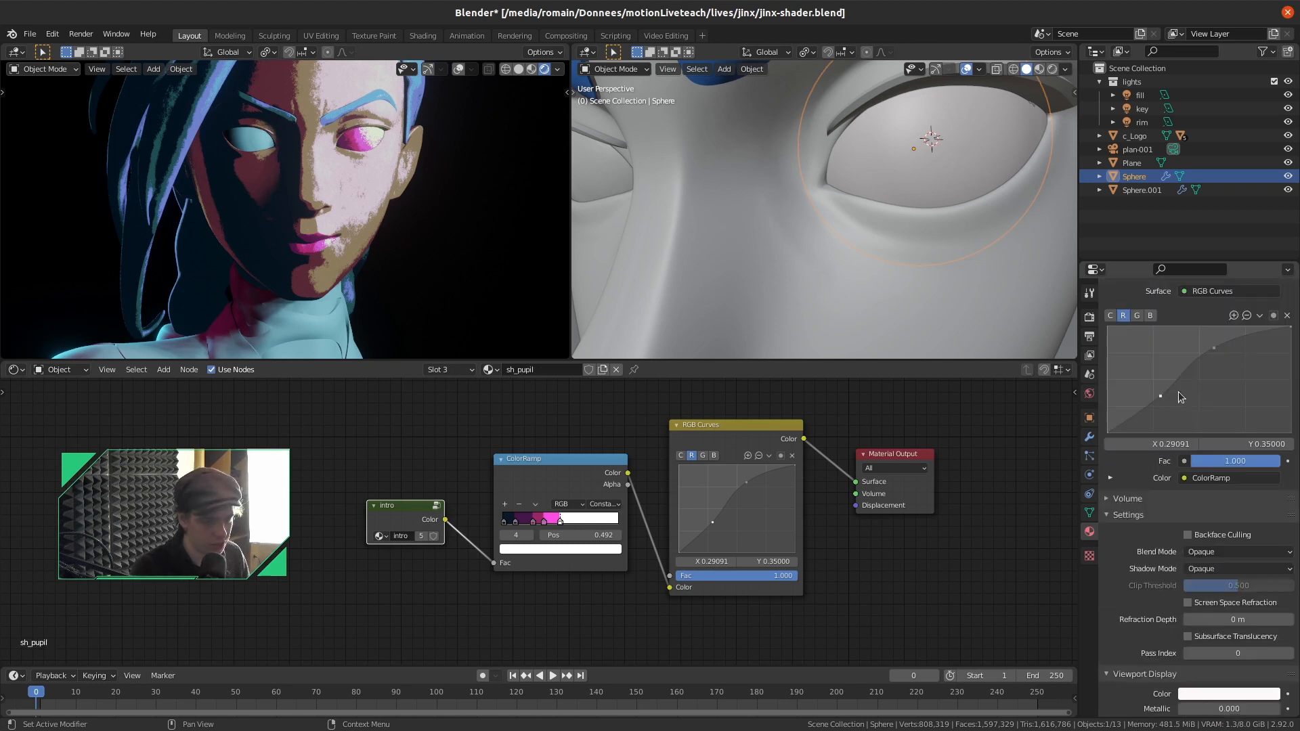
click(1237, 663)
drag(1268, 544, 1268, 564)
click(1089, 355)
key(ctrl+s)
scroll(1160, 417, down, 2)
click(1089, 531)
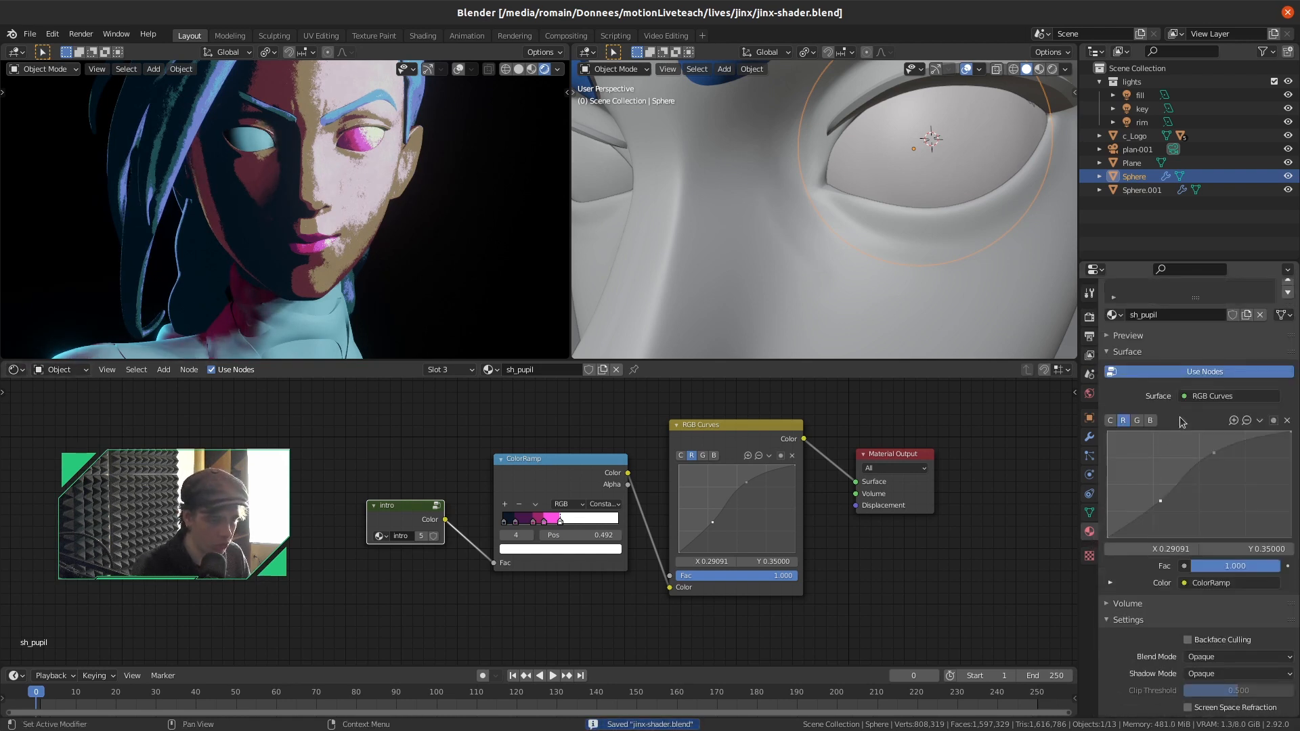
Assign the sh_iris material to the ring of faces around the center of the eye sphere's front
scroll(1180, 417, up, 8)
click(1135, 332)
key(Tab)
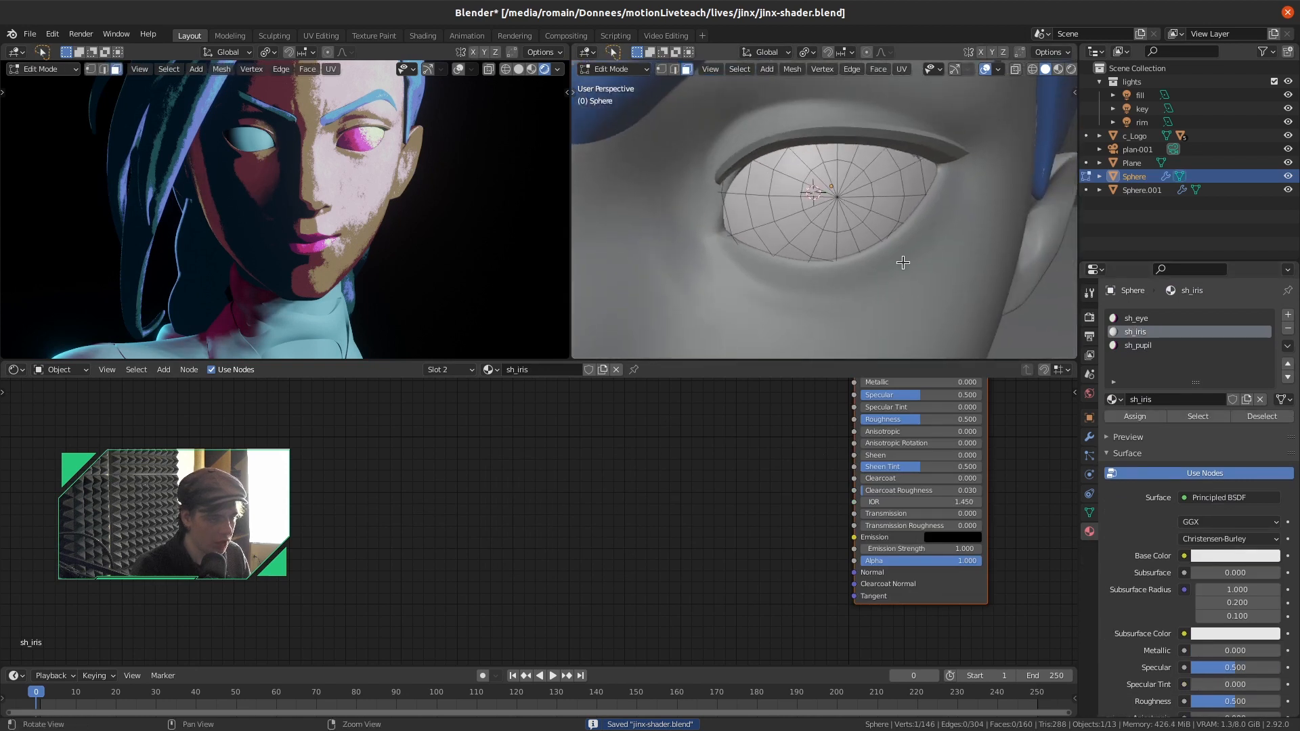
key(2)
alt+click(792, 217)
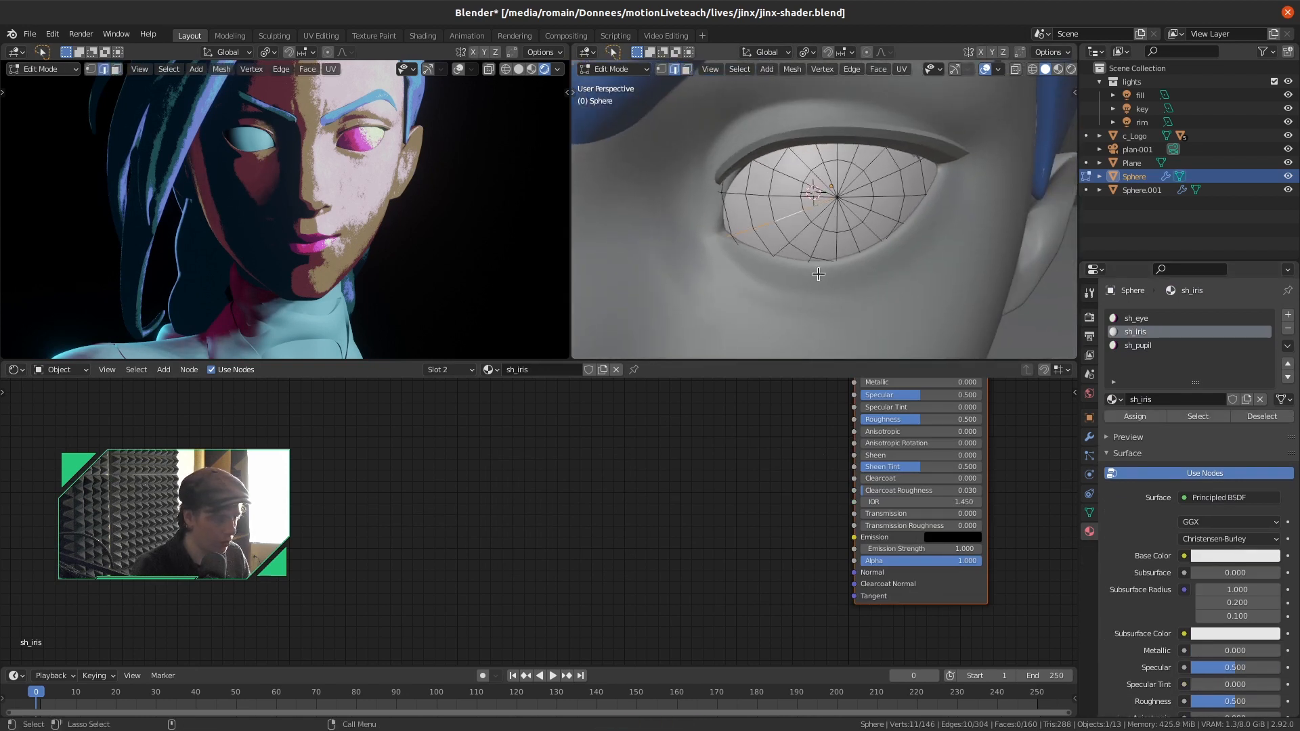
key(3)
alt+click(806, 235)
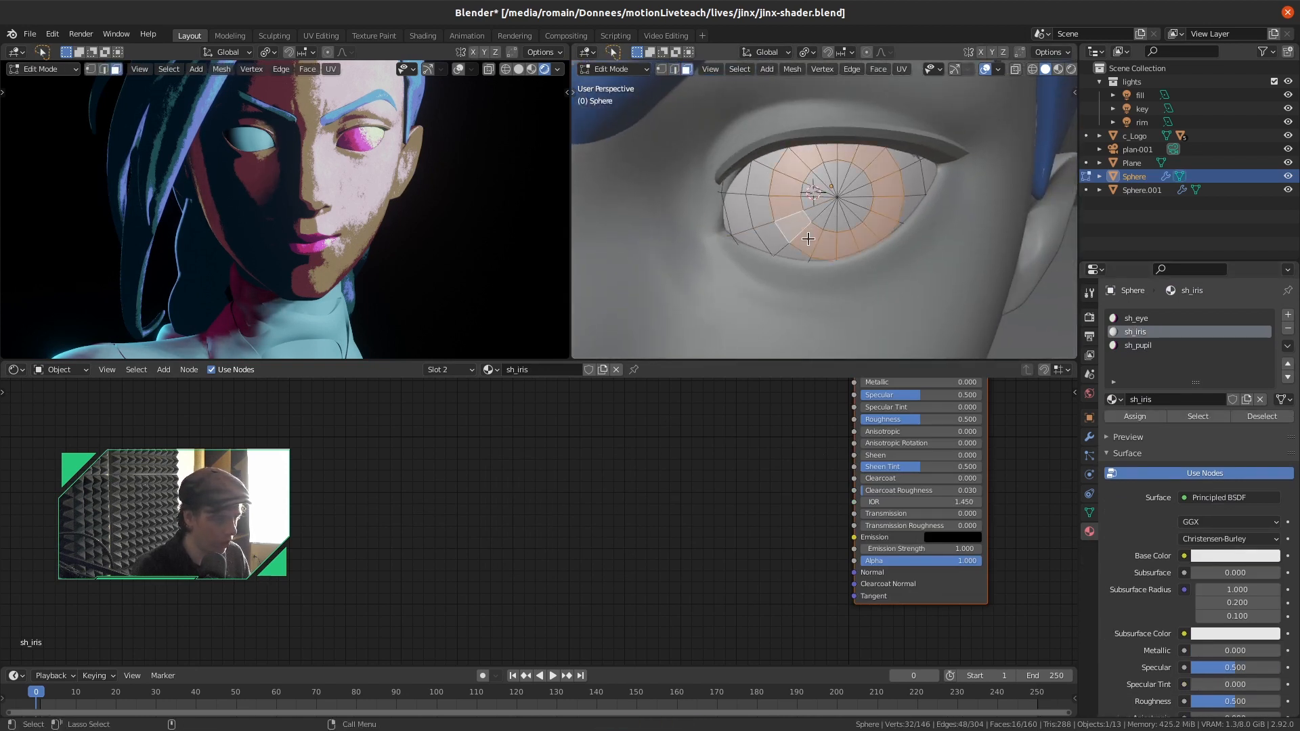
click(1145, 414)
key(alt+a)
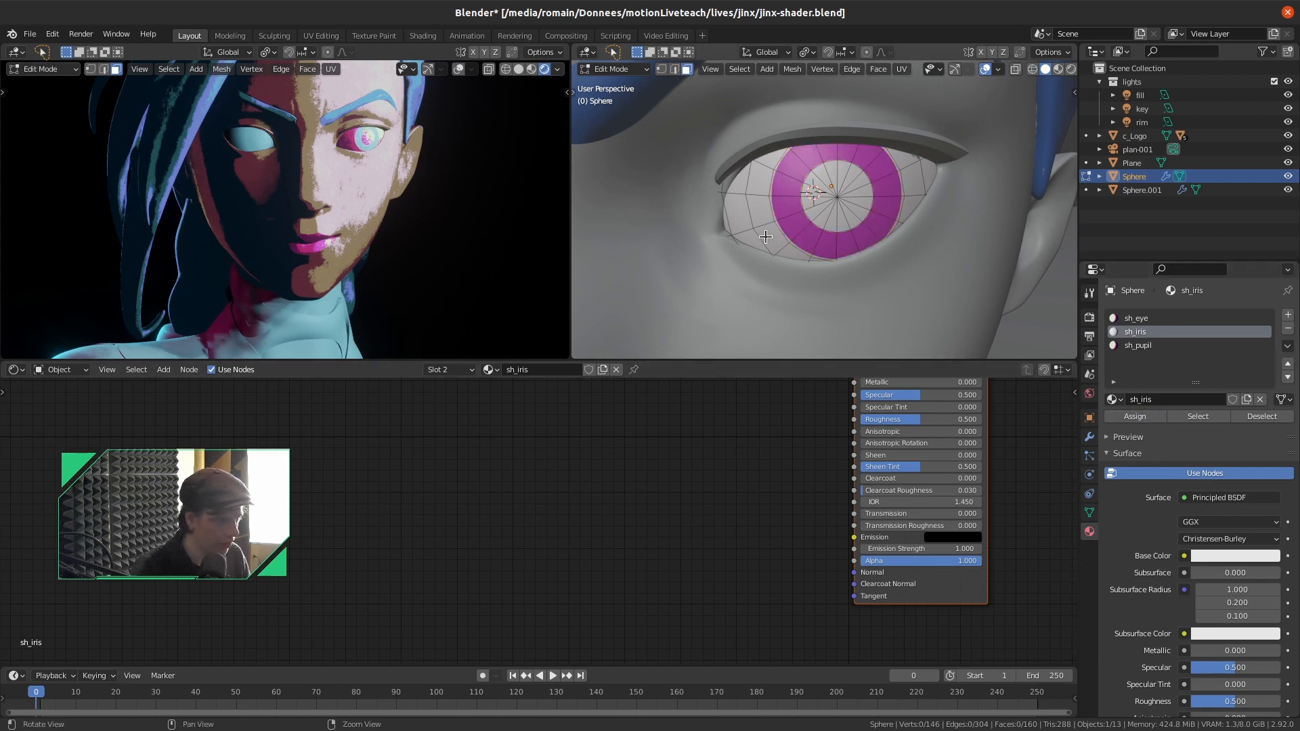
Assign the sh_pupil material to the faces inside the iris ring of the eye sphere
key(Tab)
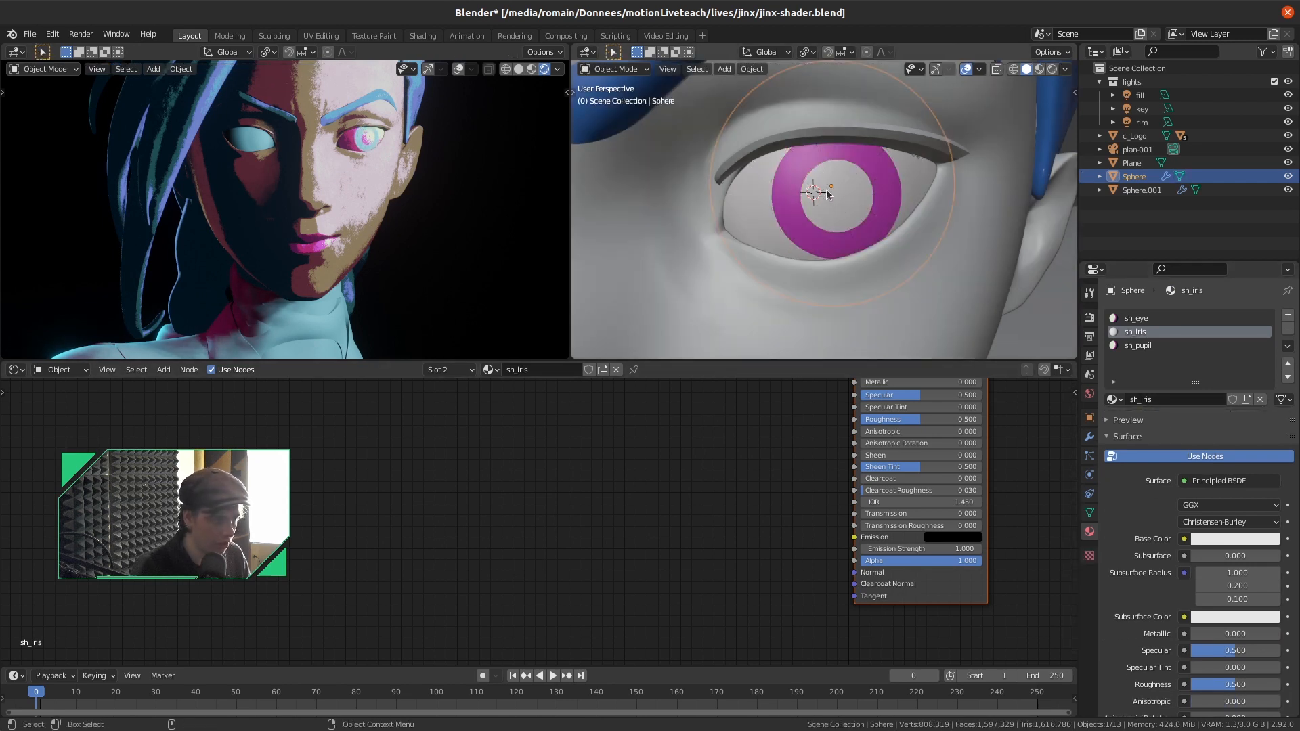
key(Tab)
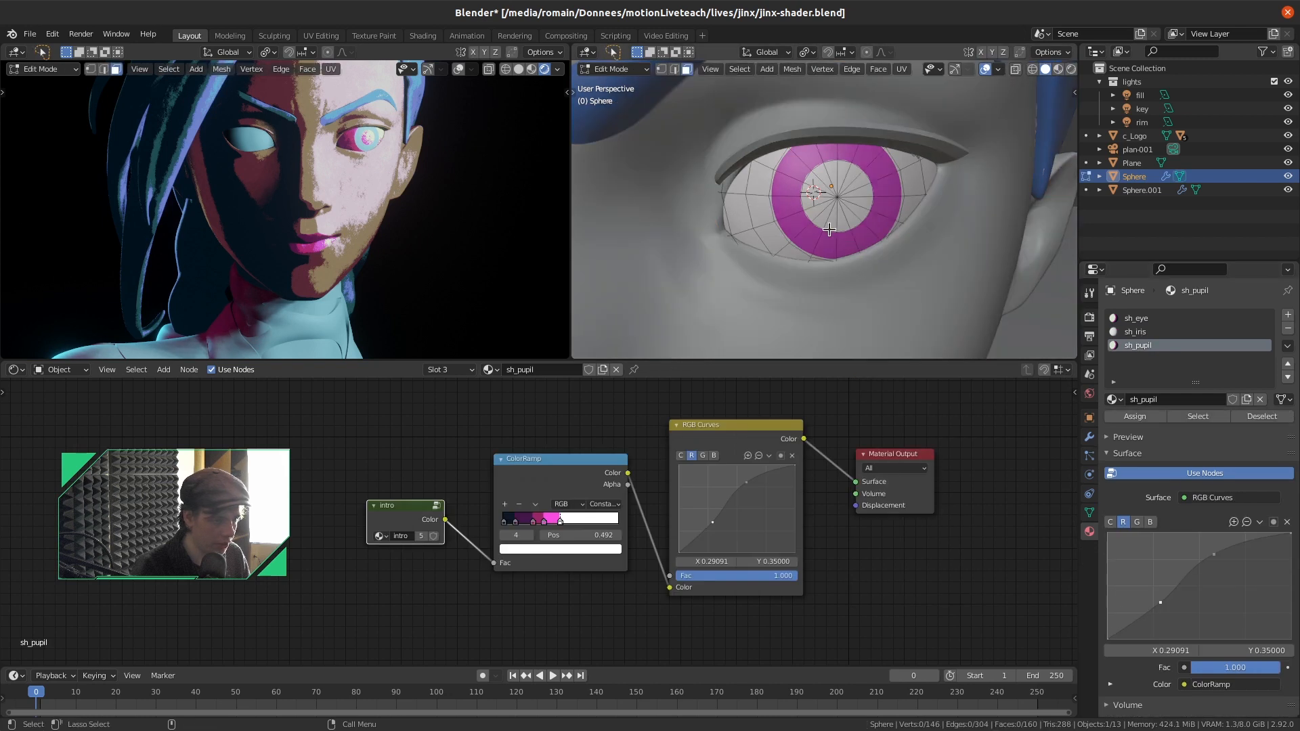
key(l)
click(1147, 418)
key(Tab)
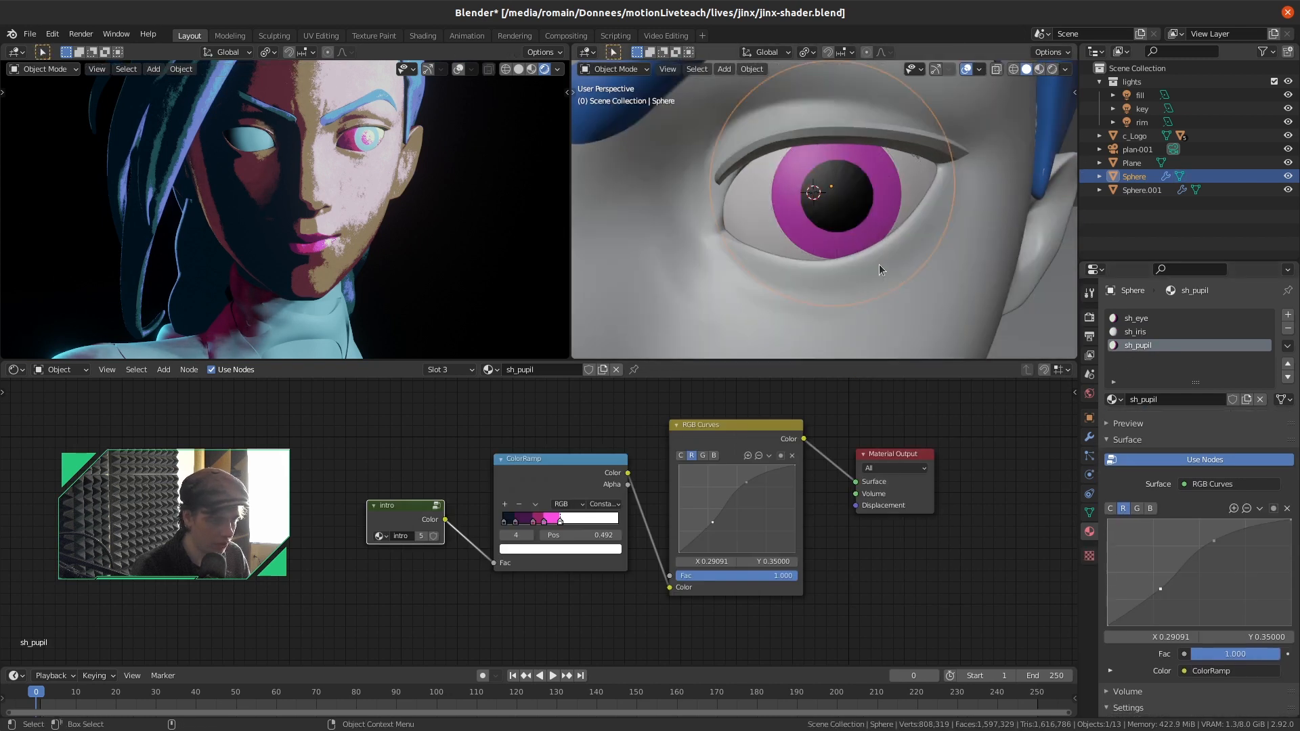
Link the materials of the finished eye sphere to the other eye, Sphere.001
scroll(867, 261, down, 4)
click(738, 195)
click(879, 196)
shift+click(710, 192)
shift+click(877, 188)
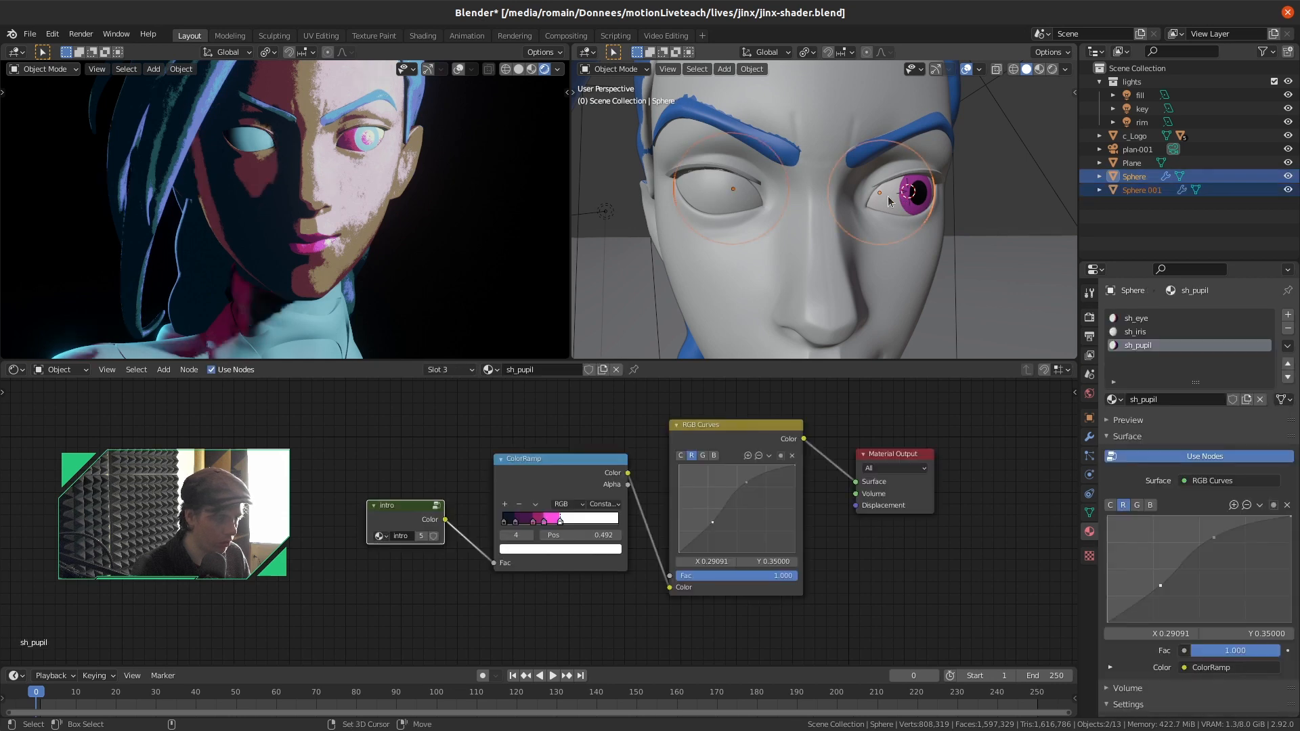
key(ctrl+l)
mouse_move(889, 198)
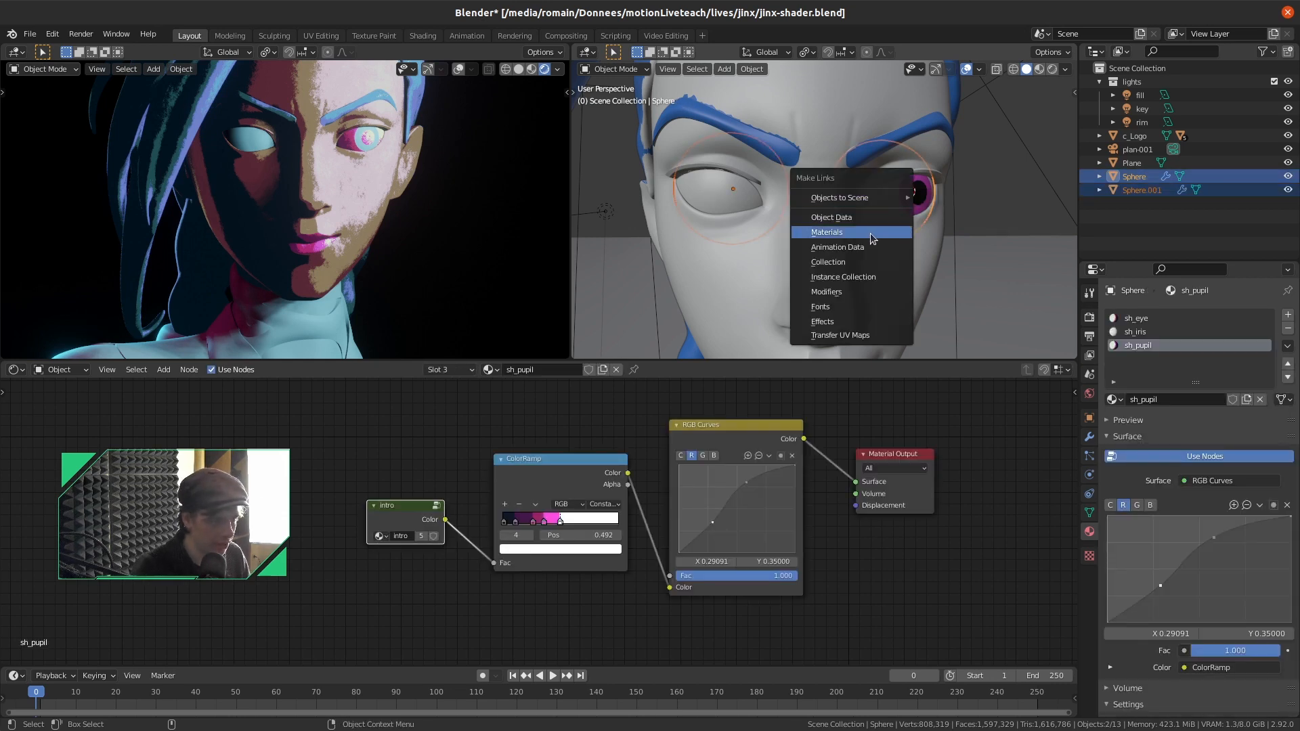
click(871, 233)
Assign the sh_pupil material to the center faces at the front of Sphere.001
click(764, 226)
middle_drag(764, 225, 798, 220)
scroll(747, 214, up, 7)
key(Tab)
alt+click(781, 189)
alt+click(786, 185)
click(1145, 347)
click(1144, 417)
key(alt+a)
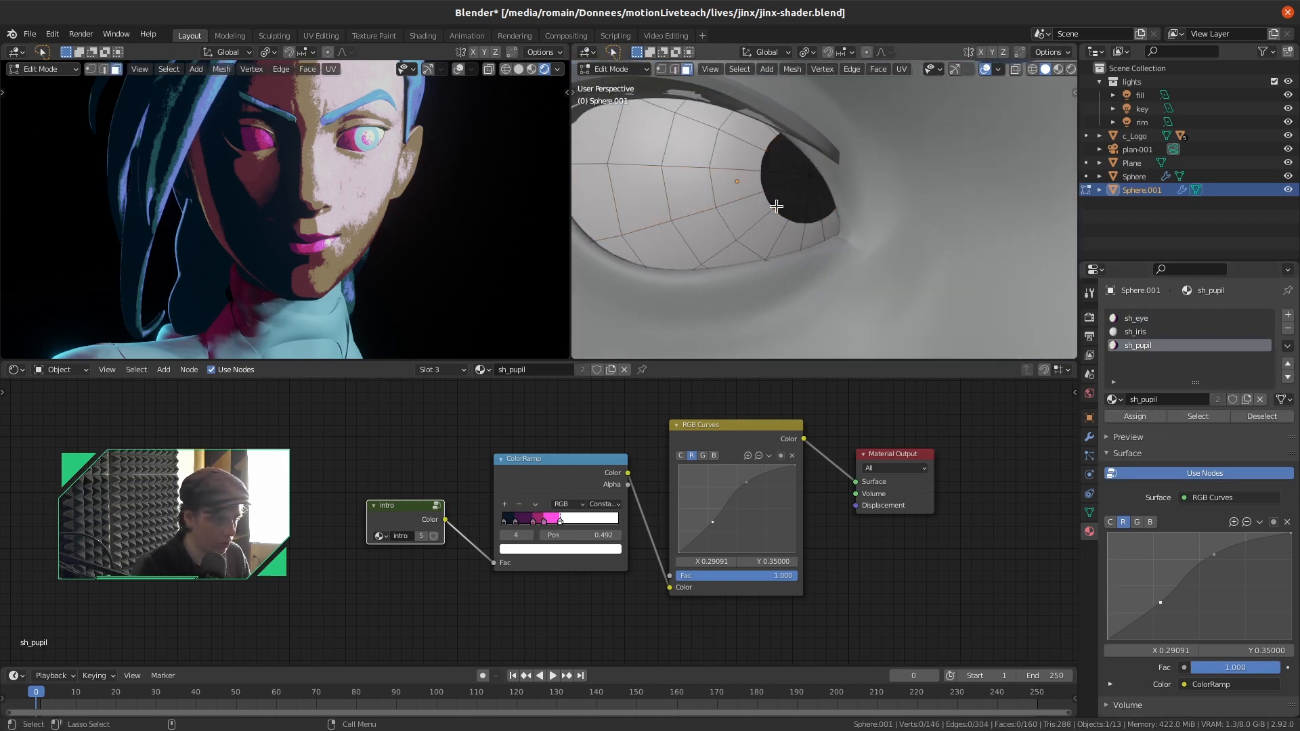
Assign the sh_iris material to the face ring around the pupil of Sphere.001, and show the head from the front
alt+click(734, 197)
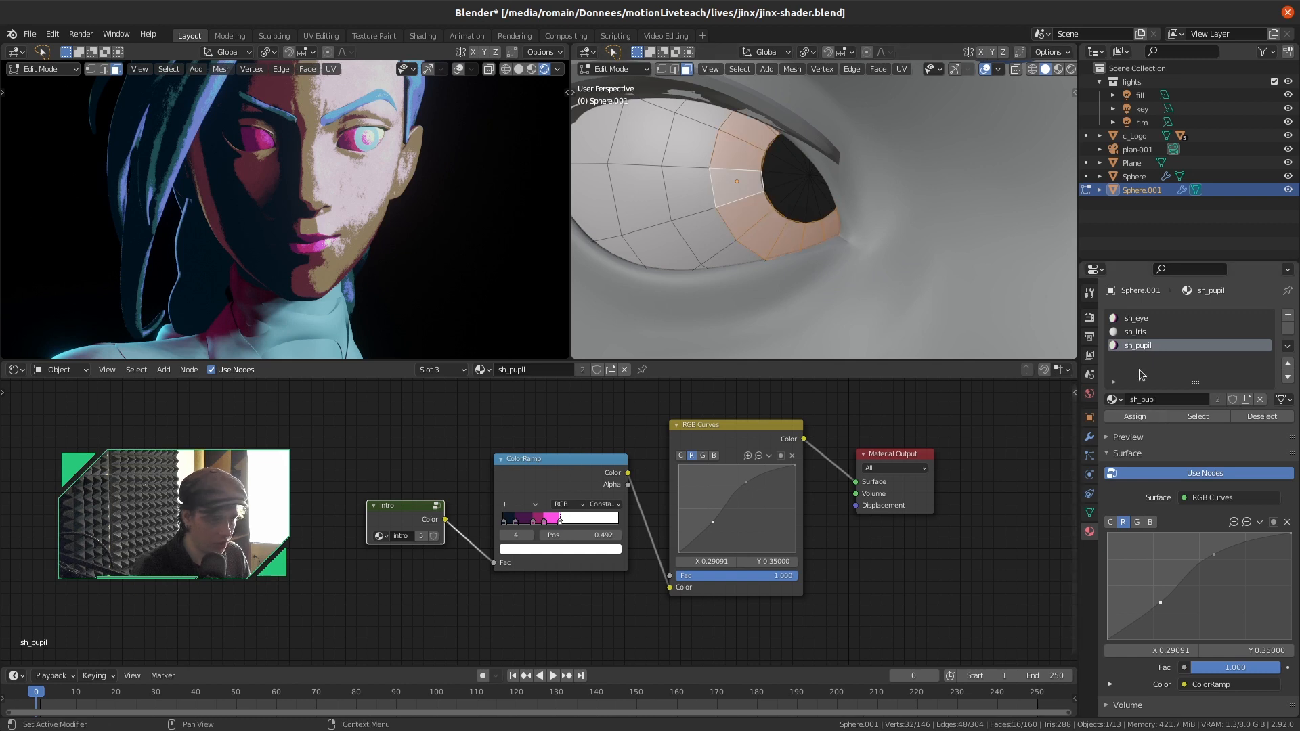
click(1145, 332)
click(1140, 418)
key(Tab)
scroll(848, 246, down, 8)
alt+drag(848, 246, 775, 221)
key(KP_1)
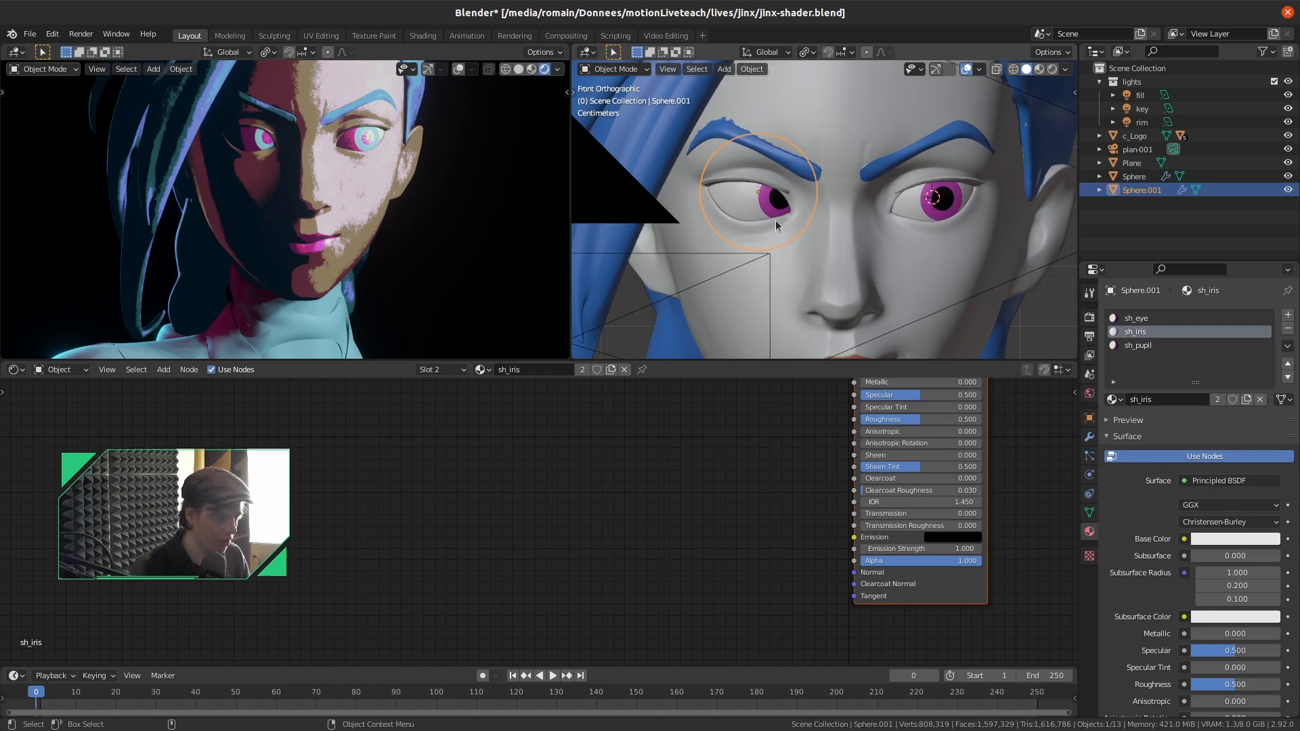
key(r)
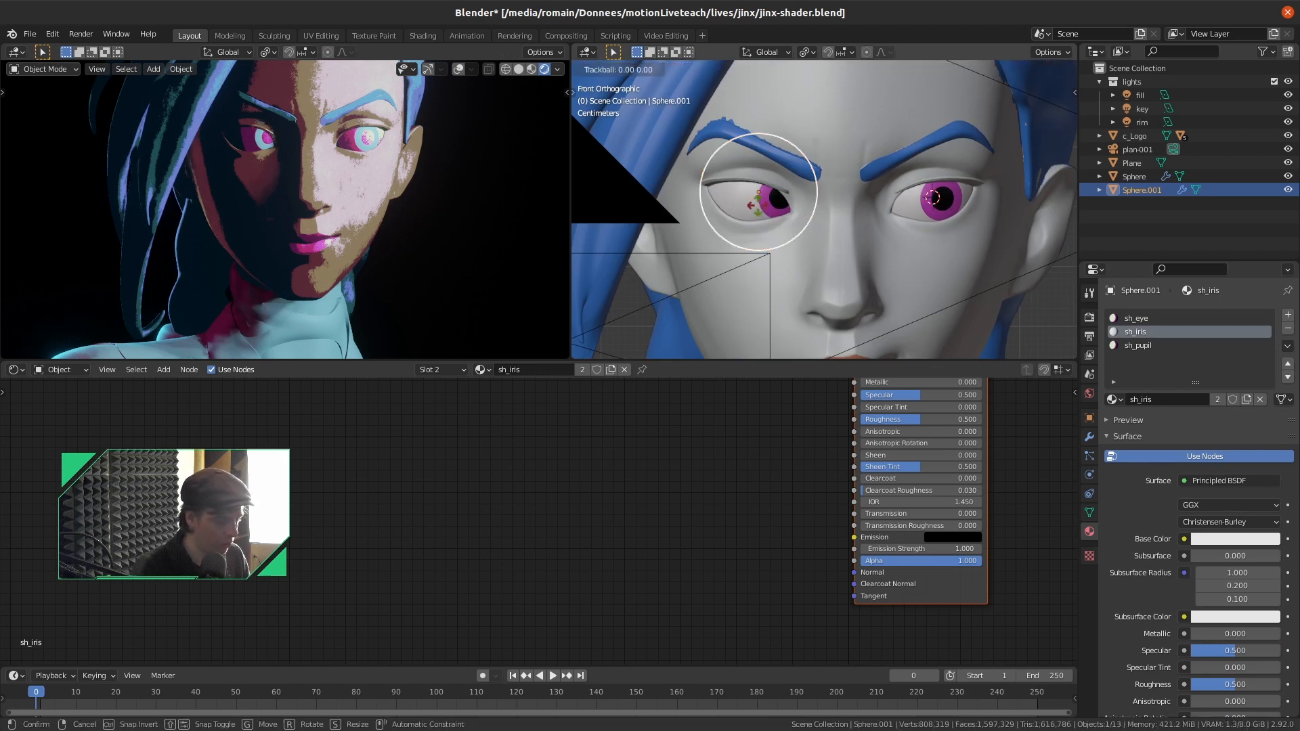
right_click(662, 204)
shift+click(922, 210)
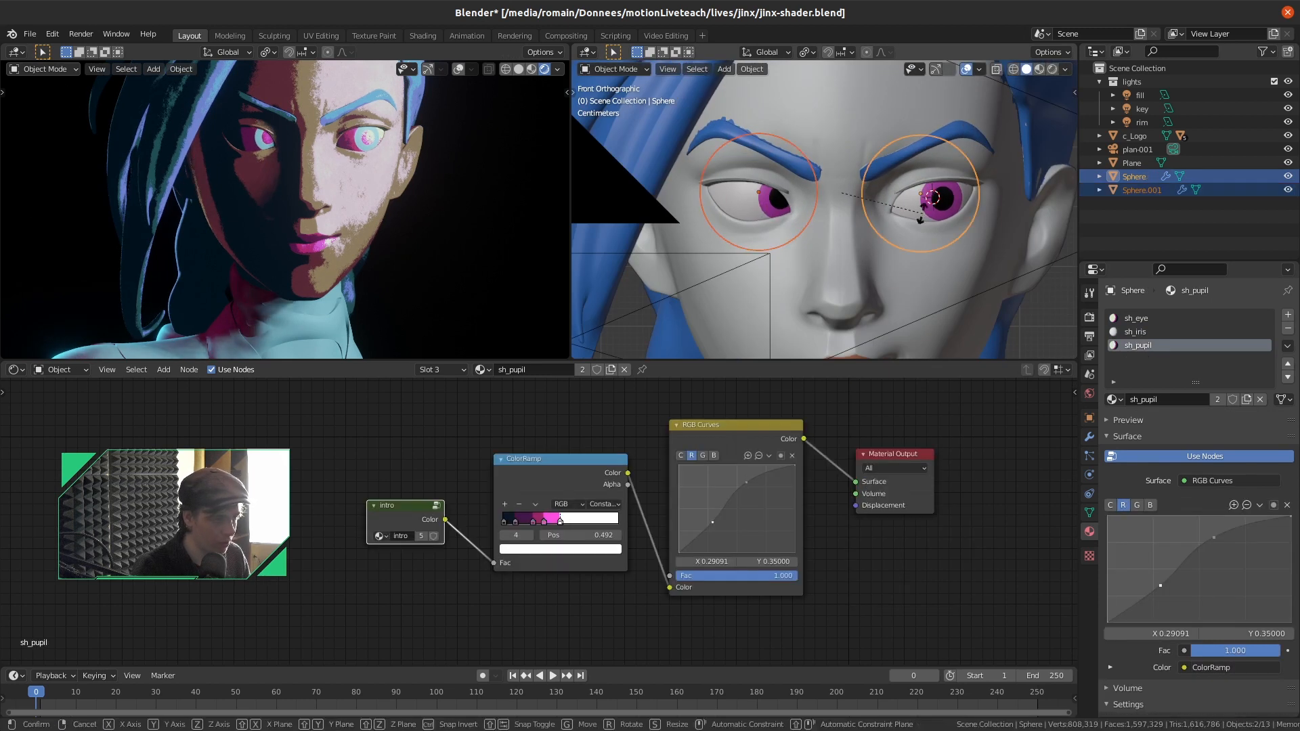
key(r)
key(r)
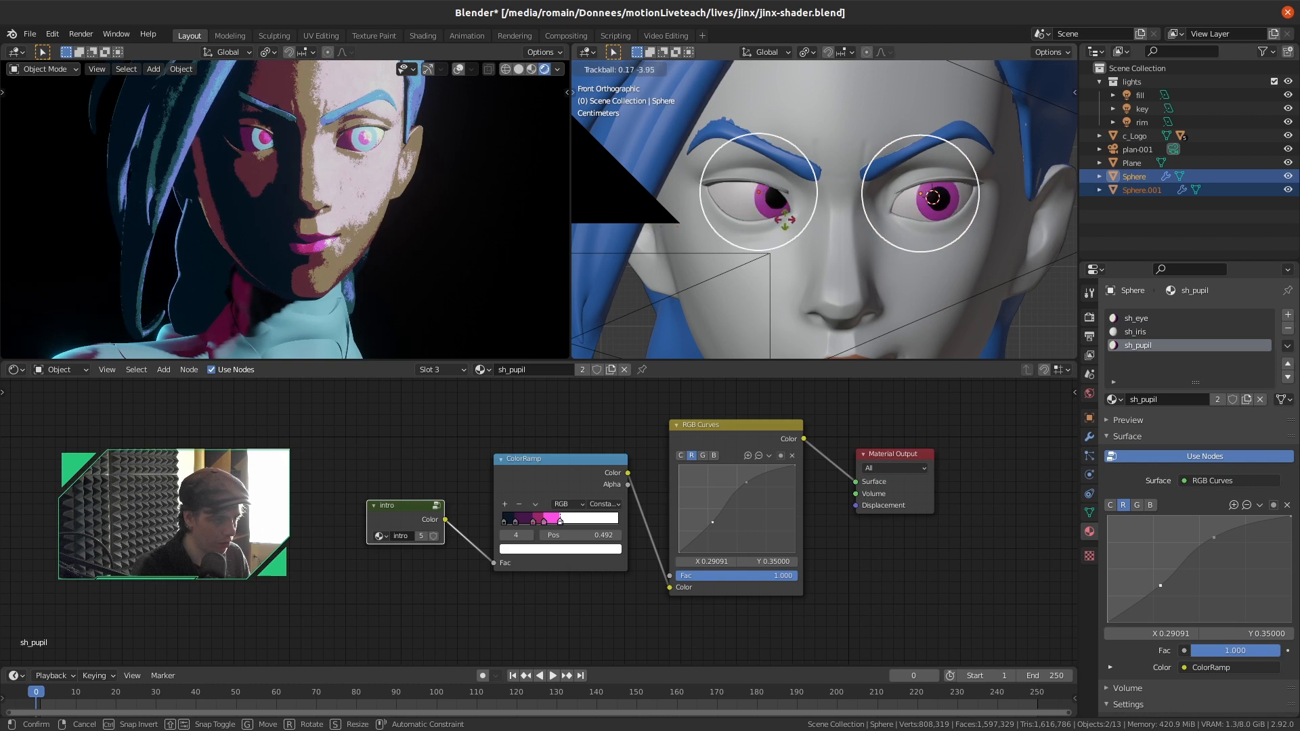
right_click(715, 223)
key(ctrl+z)
Trackball-rotate Sphere.001 by about -0.554° and -12.4° to turn its gaze away from the nose
key(r)
key(r)
click(928, 218)
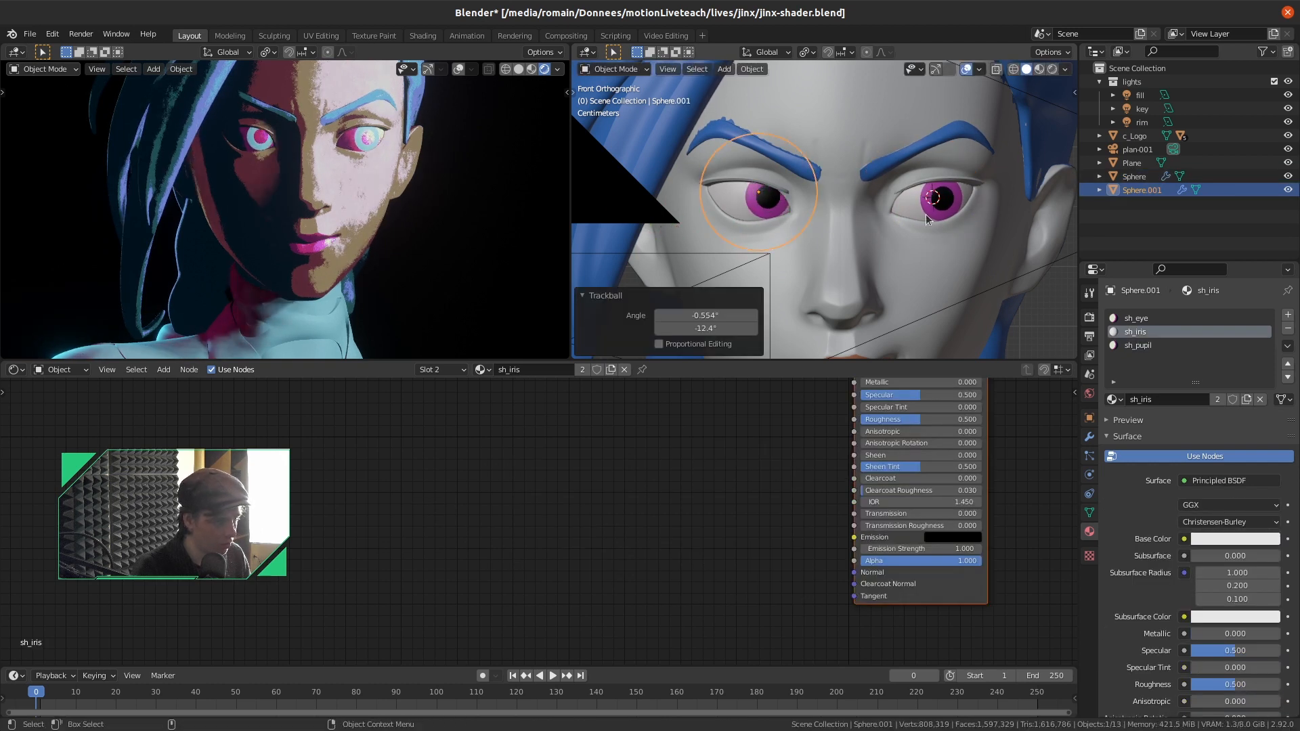
Try a trackball rotation of the opposite eye sphere, and undo it
click(952, 208)
key(r)
key(r)
click(951, 201)
key(ctrl+z)
key(ctrl+z)
shift+middle_drag(866, 231, 867, 229)
scroll(808, 189, up, 2)
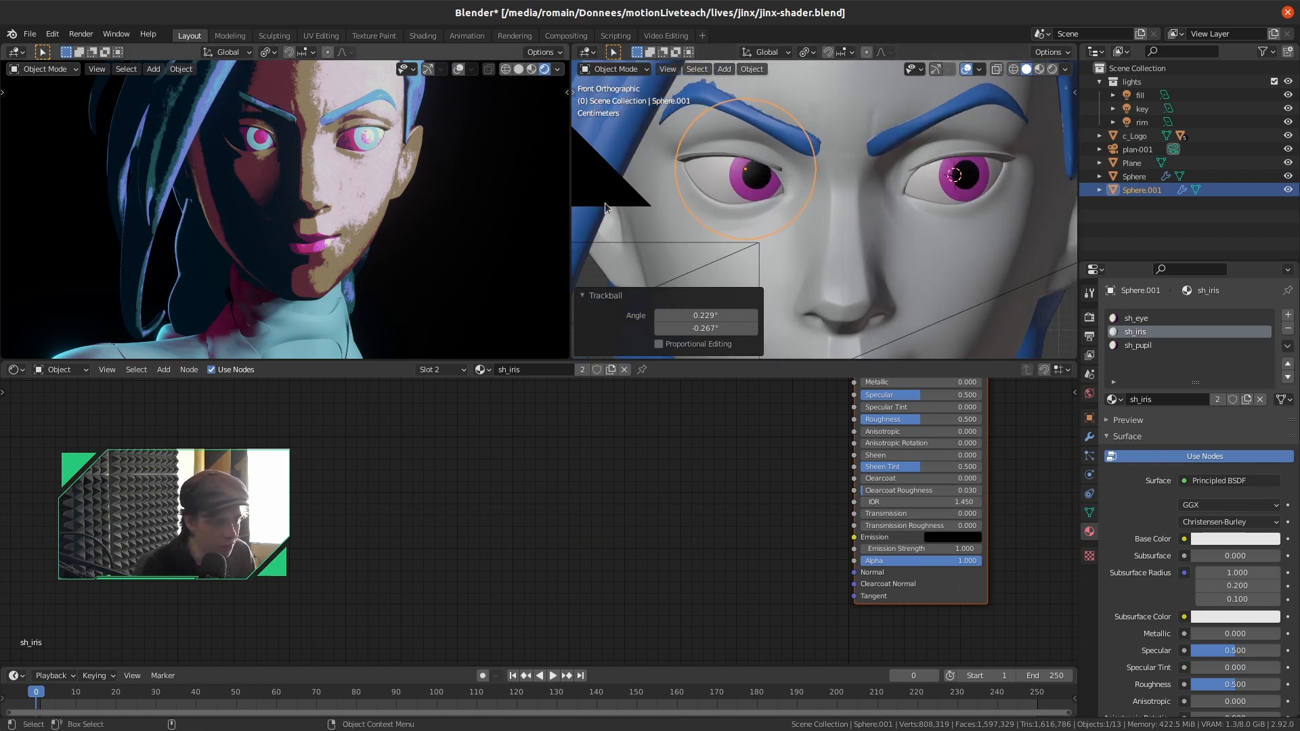
Make sh_eye the active material slot of Sphere.001 to work on its color ramp
click(1153, 320)
scroll(604, 609, up, 3)
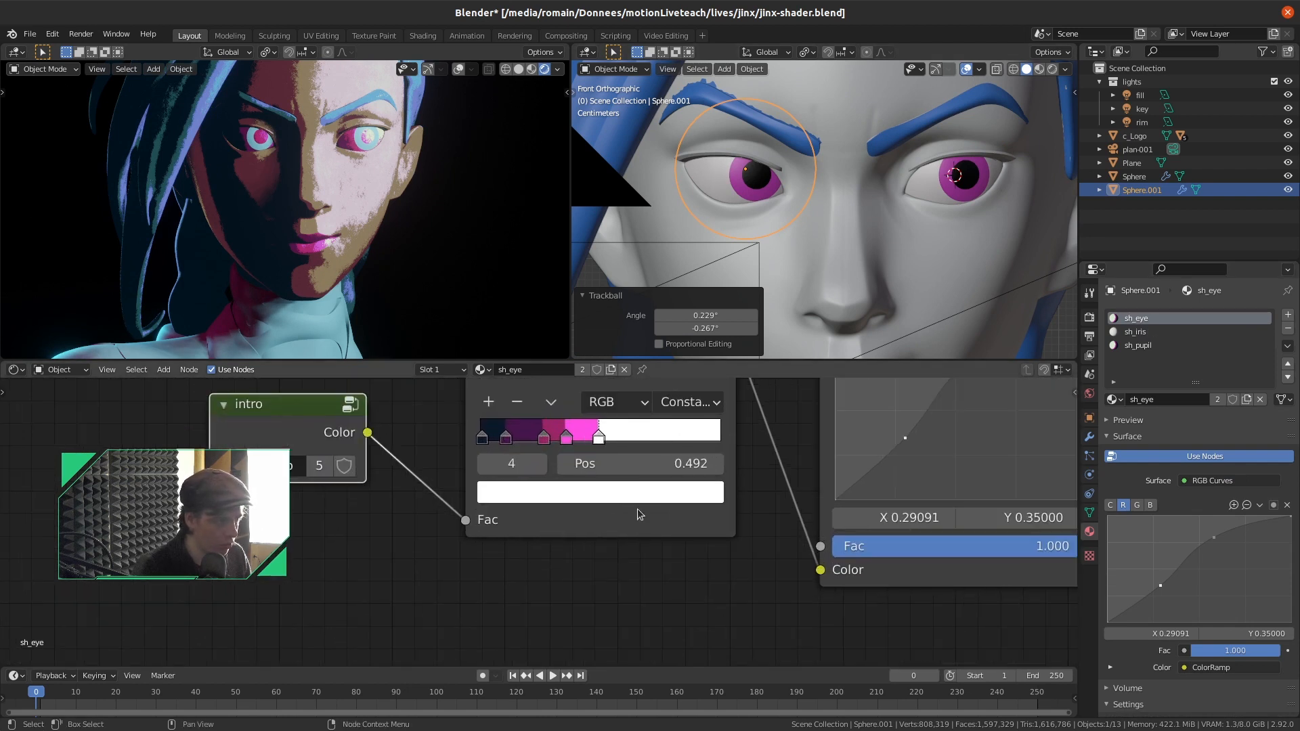
scroll(360, 546, up, 1)
Try deleting the intro node group from the sh_eye material, and undo the deletion
click(217, 446)
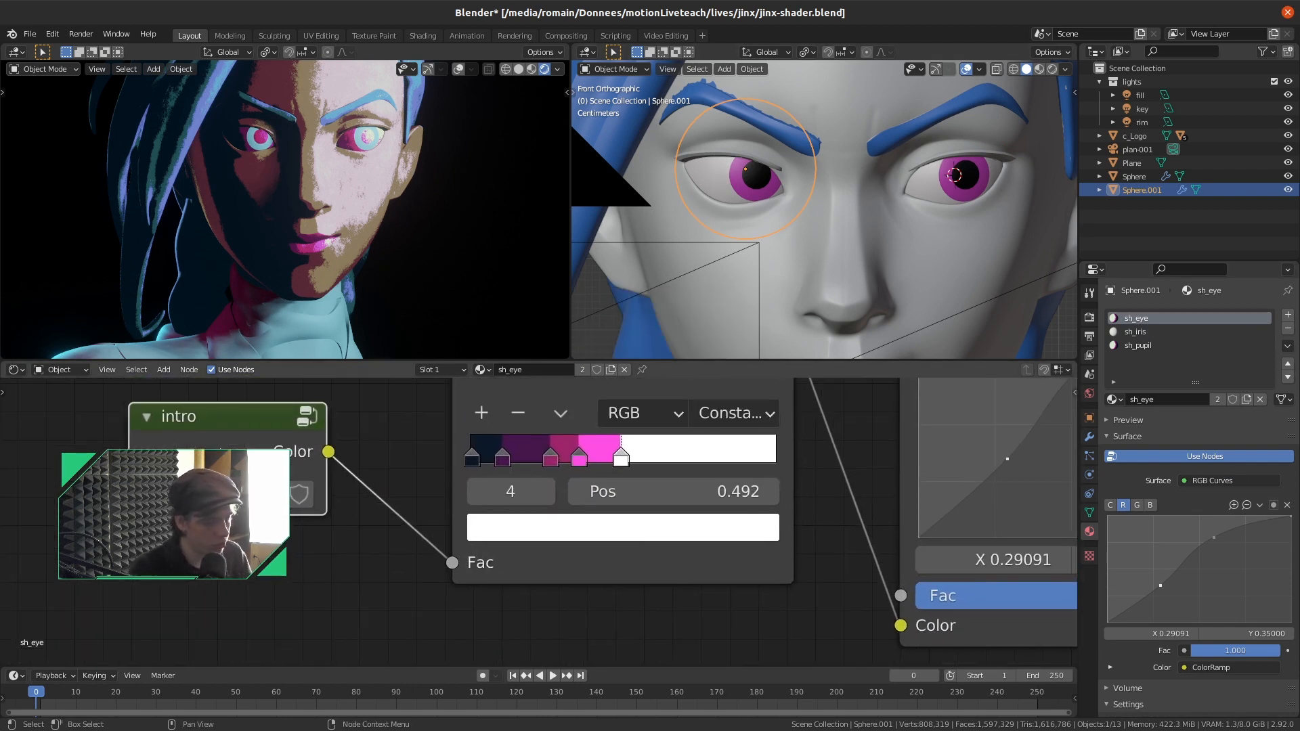
key(x)
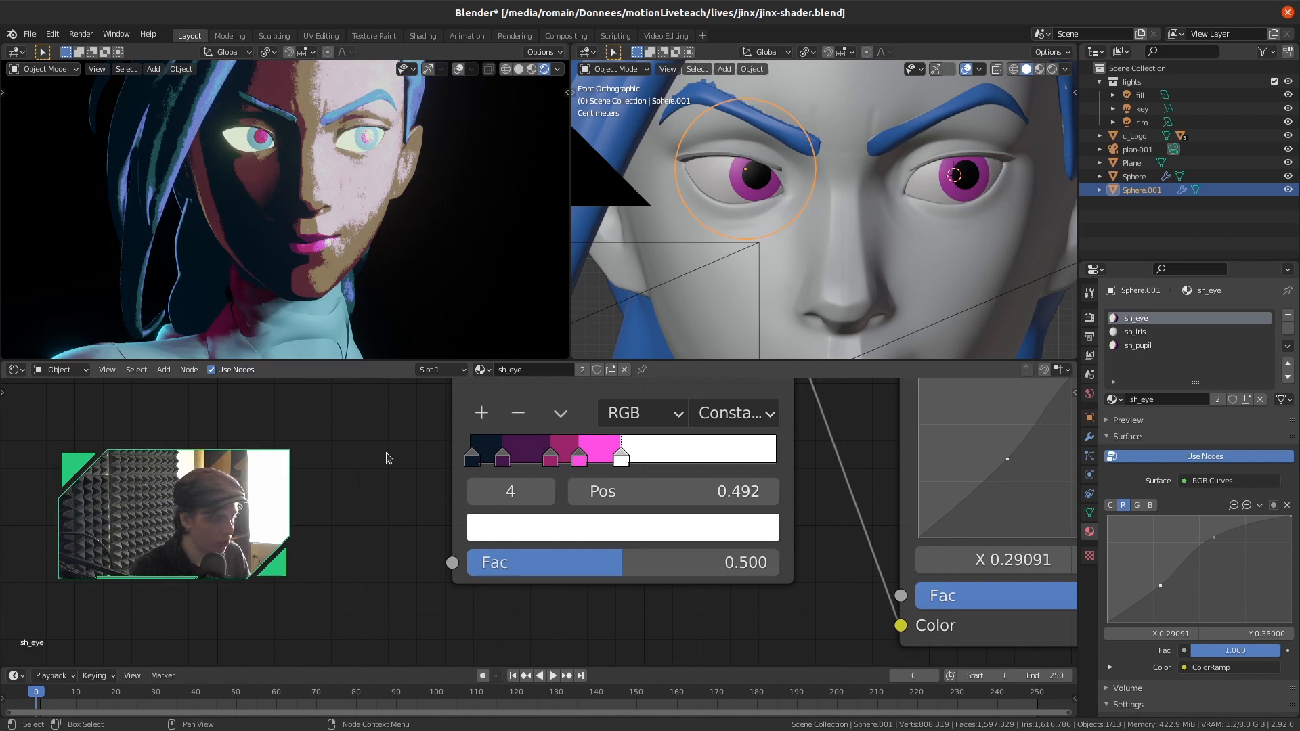
key(ctrl+z)
Mute the Noise Texture node inside the intro node group, and return to the sh_eye material's node tree
key(Tab)
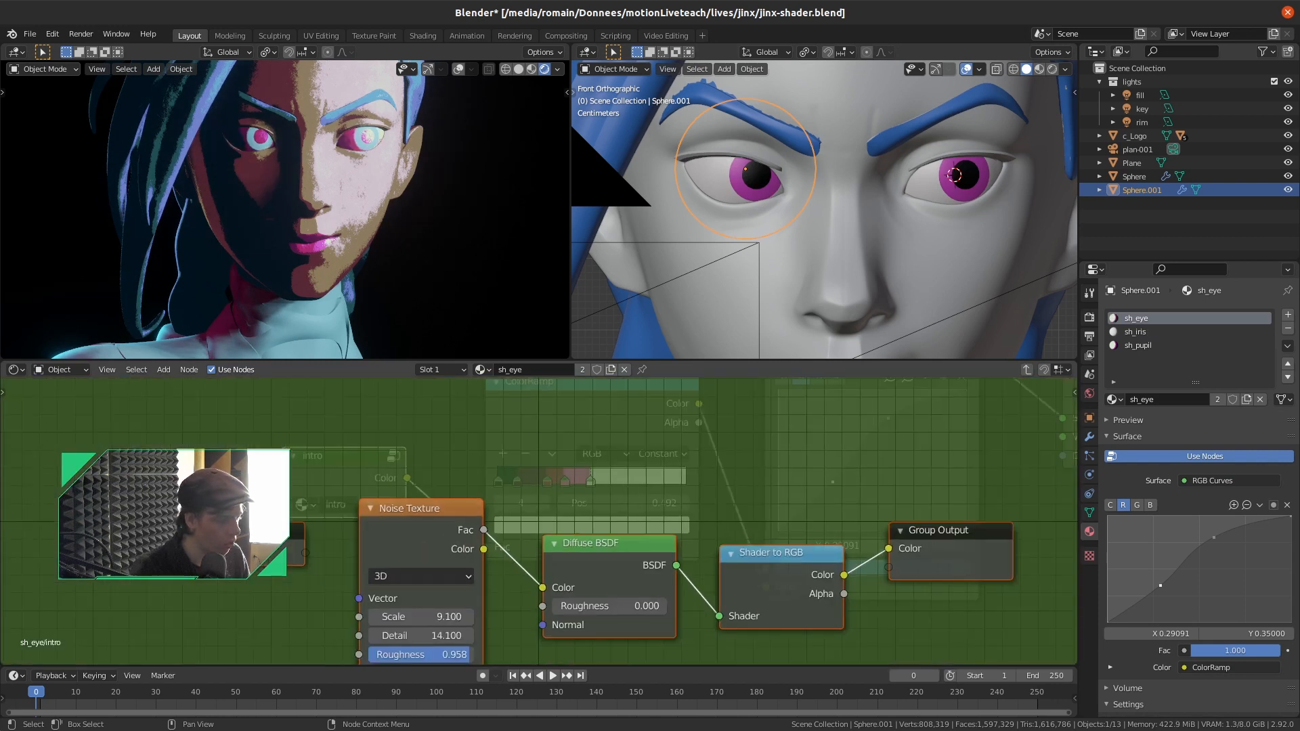
click(359, 440)
key(m)
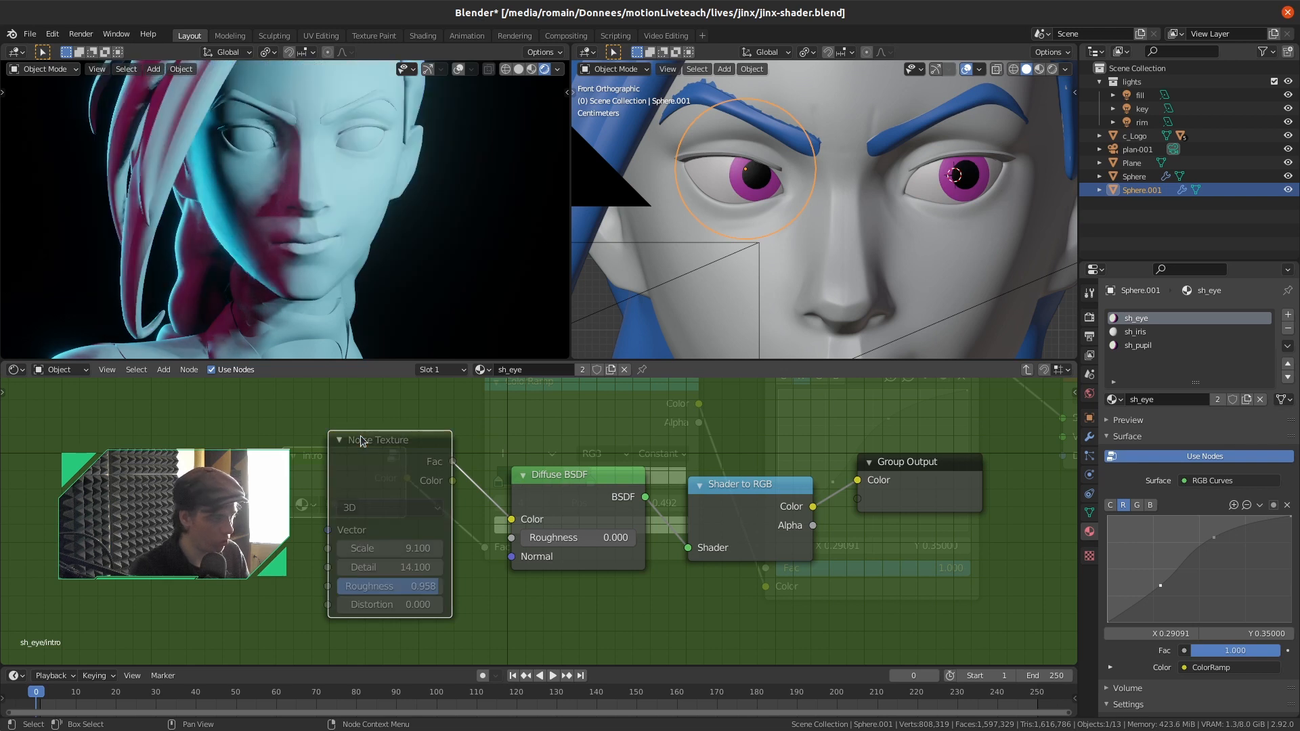
key(Tab)
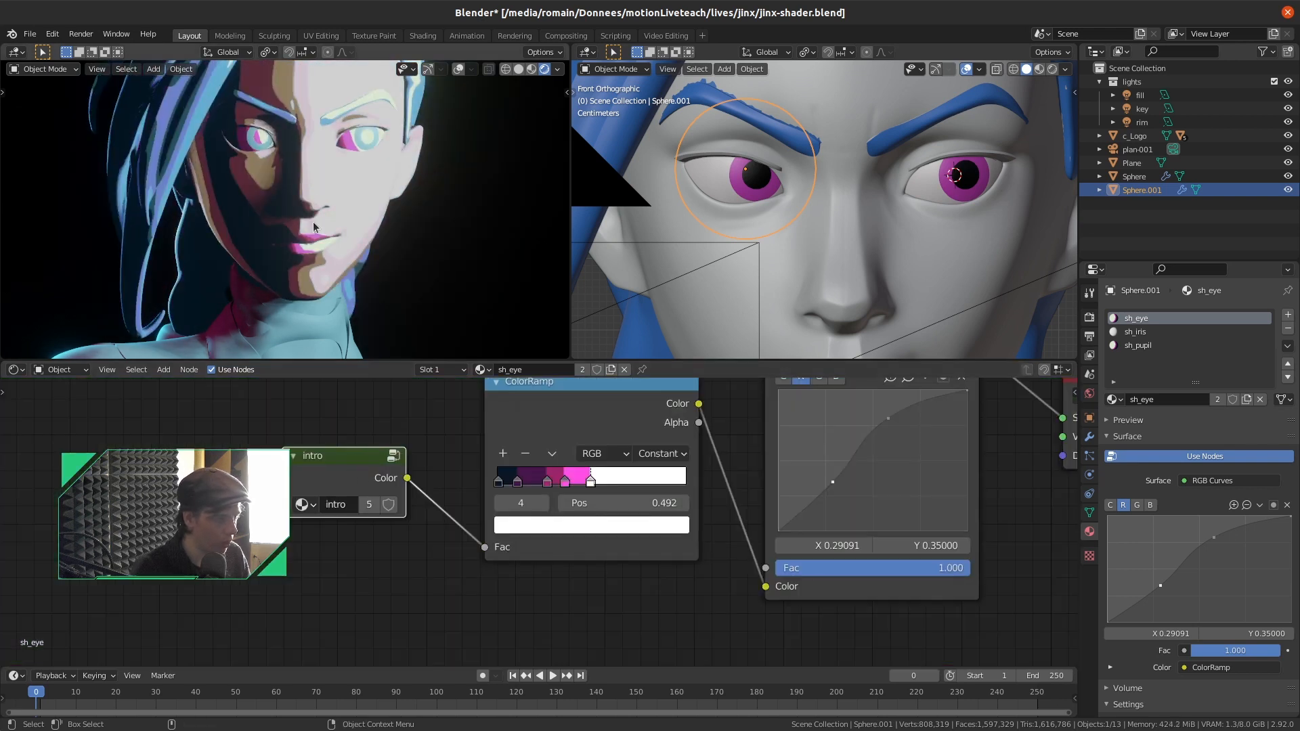
Remove the three middle stops from the sh_eye color ramp and recolor its first stop pale lilac
click(567, 481)
click(525, 453)
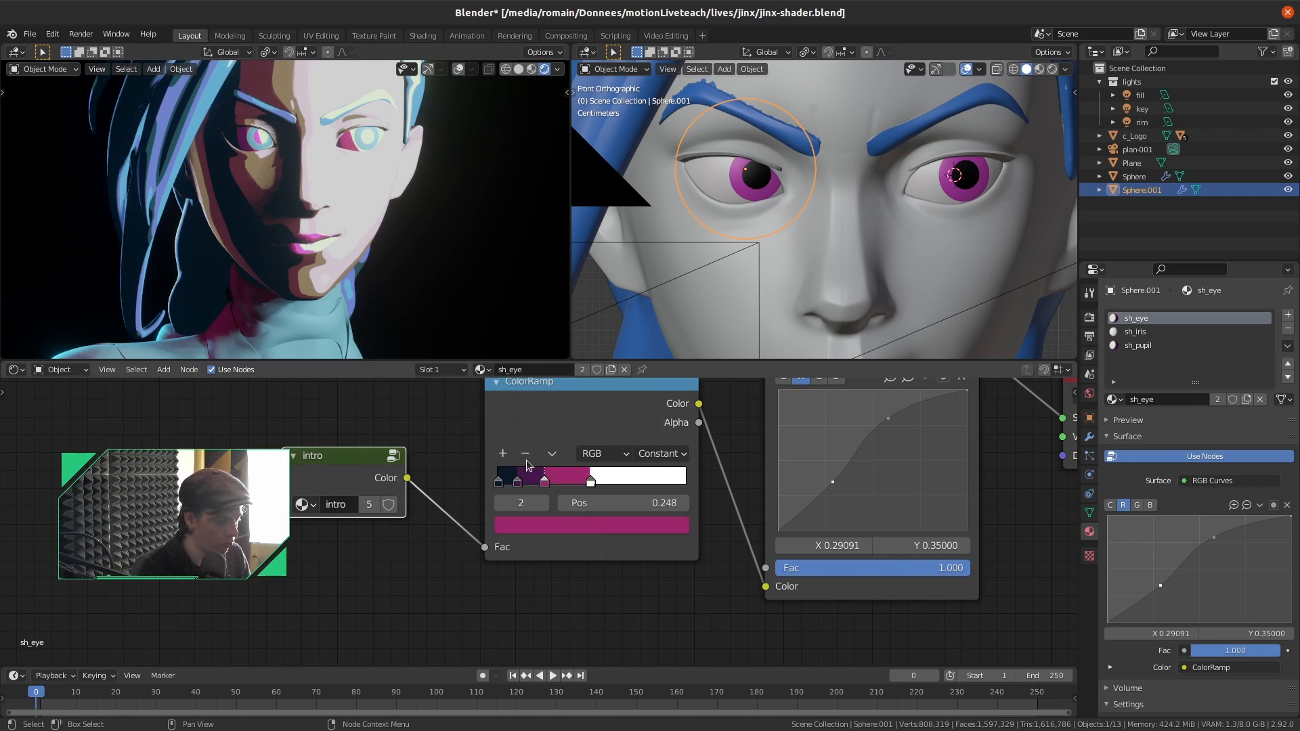
click(527, 455)
click(526, 454)
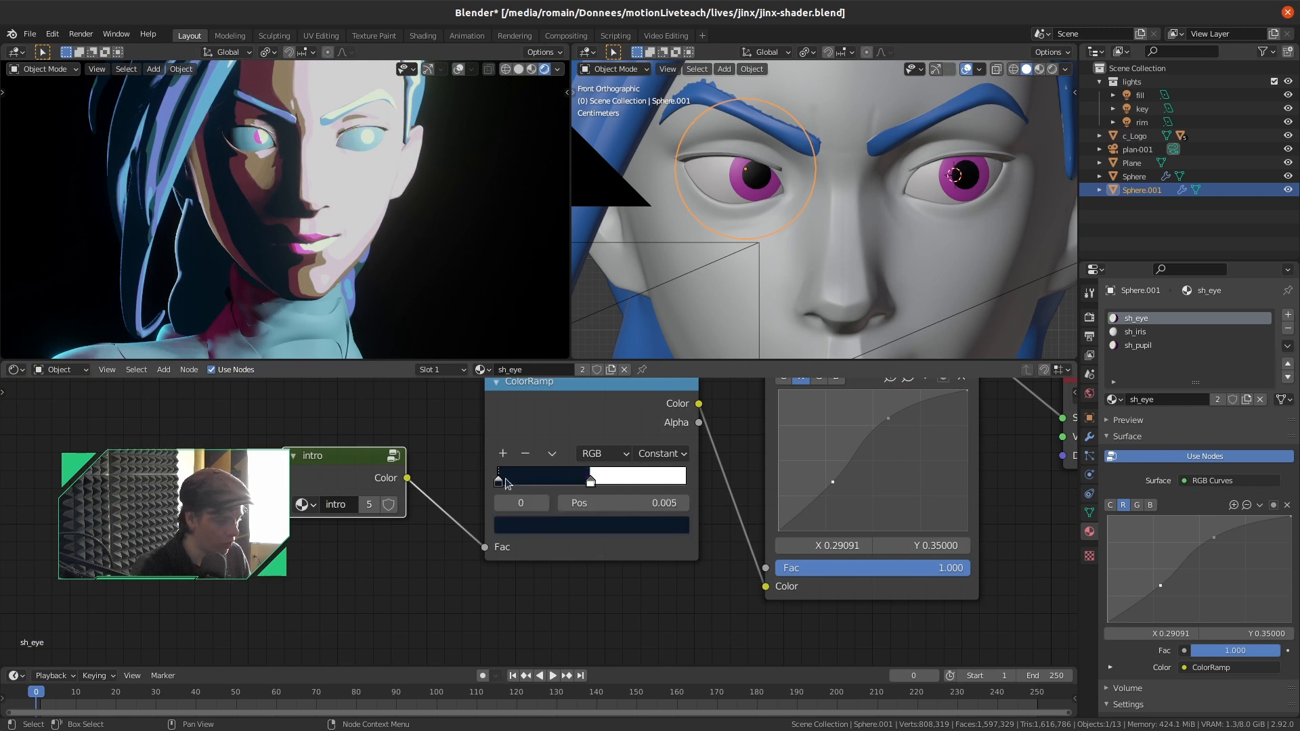
click(526, 535)
drag(645, 370, 577, 335)
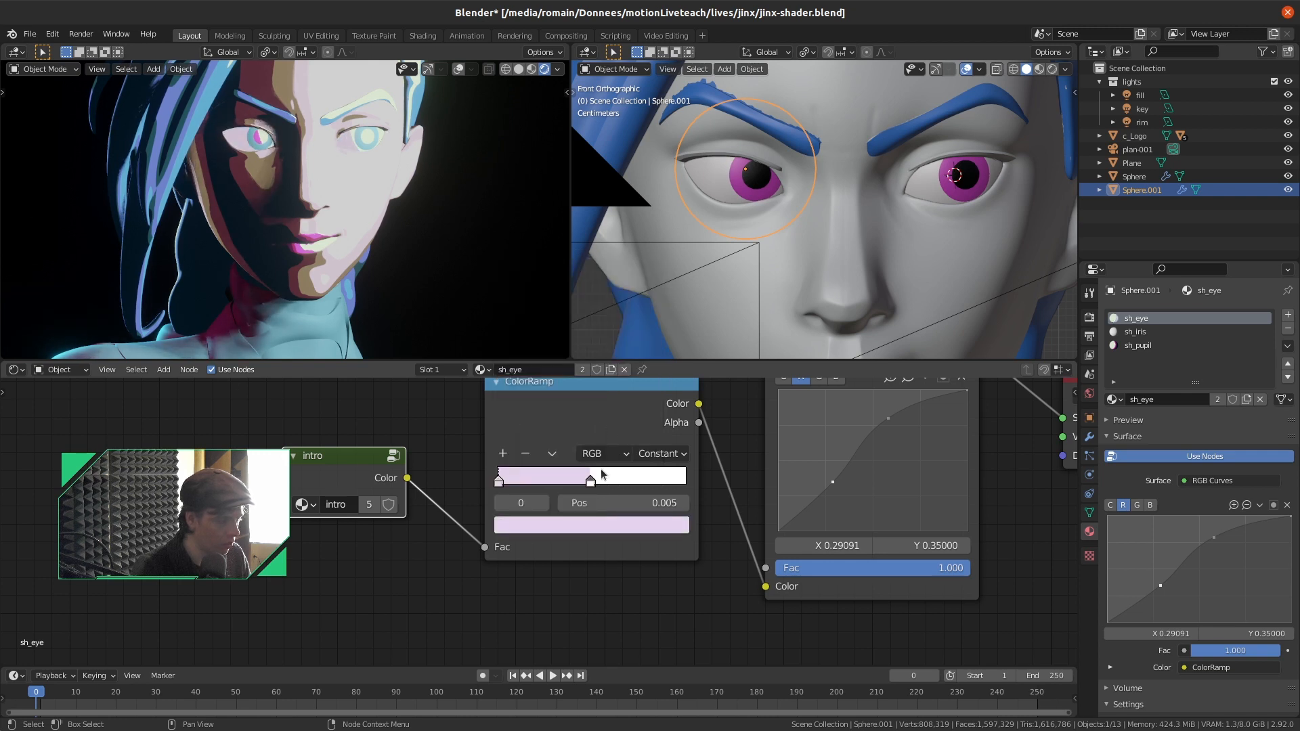
Move the white stop of the sh_eye color ramp to about 0.391 and save the file
drag(591, 481, 585, 482)
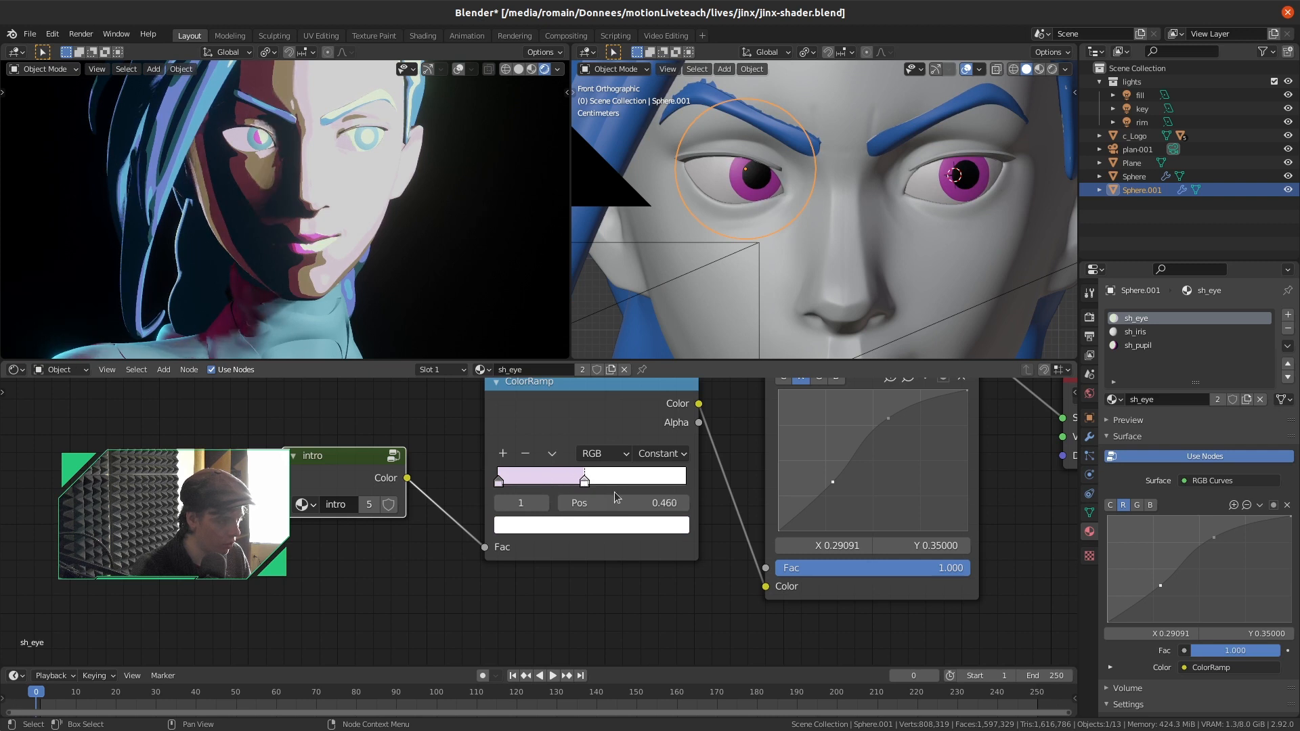
click(637, 526)
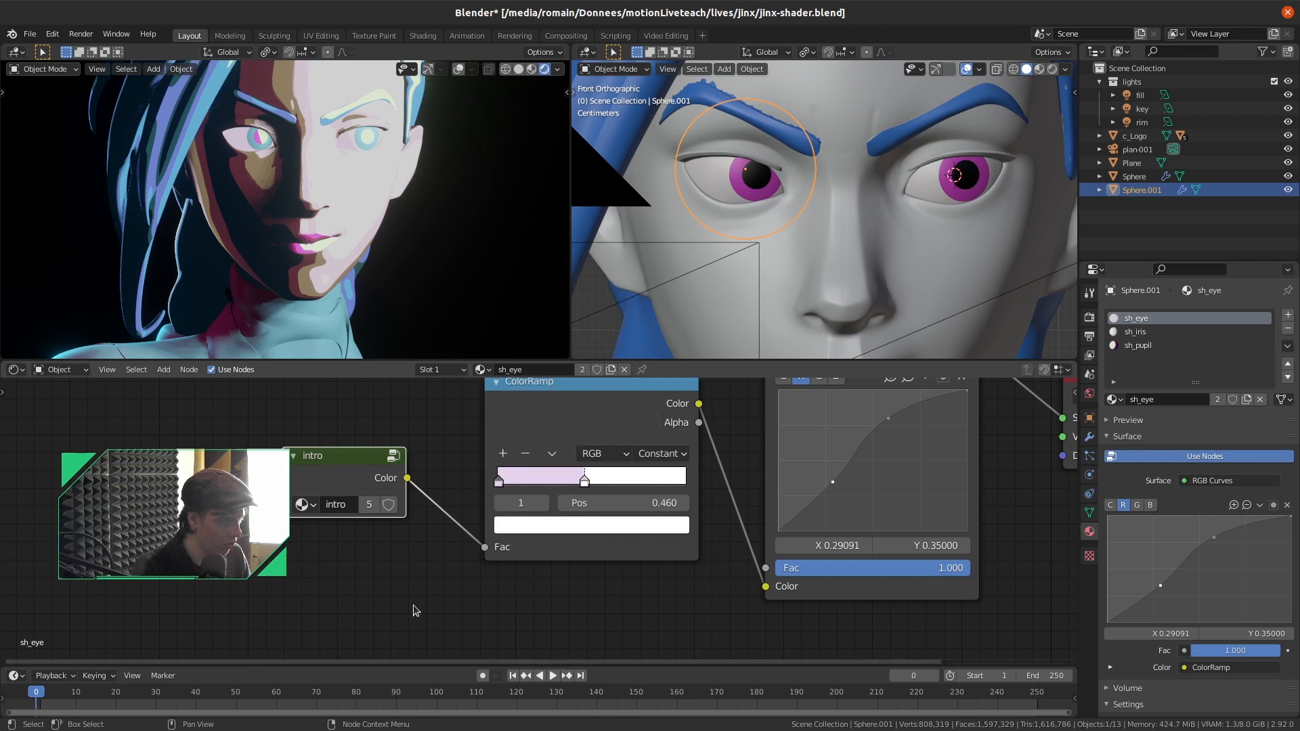
drag(570, 496, 539, 500)
key(ctrl+s)
key(Home)
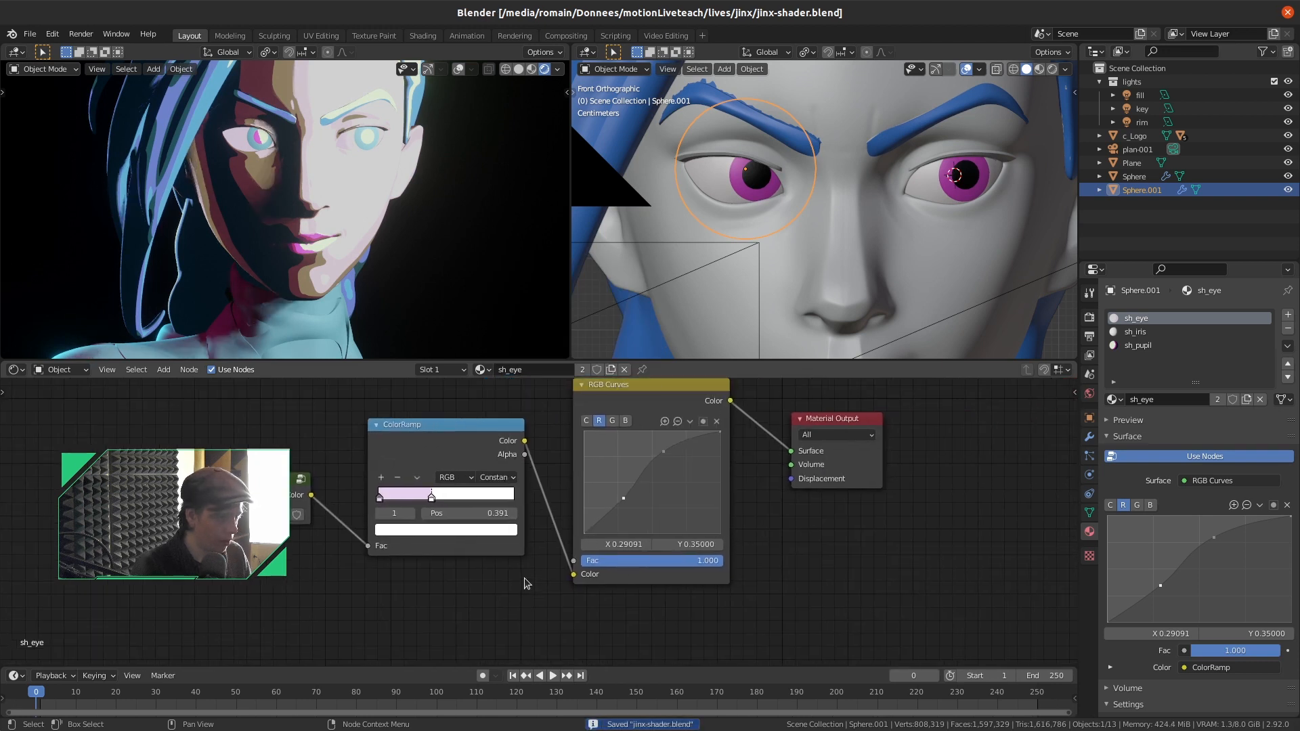
Delete all the default nodes from the sh_iris material's node tree
click(1136, 332)
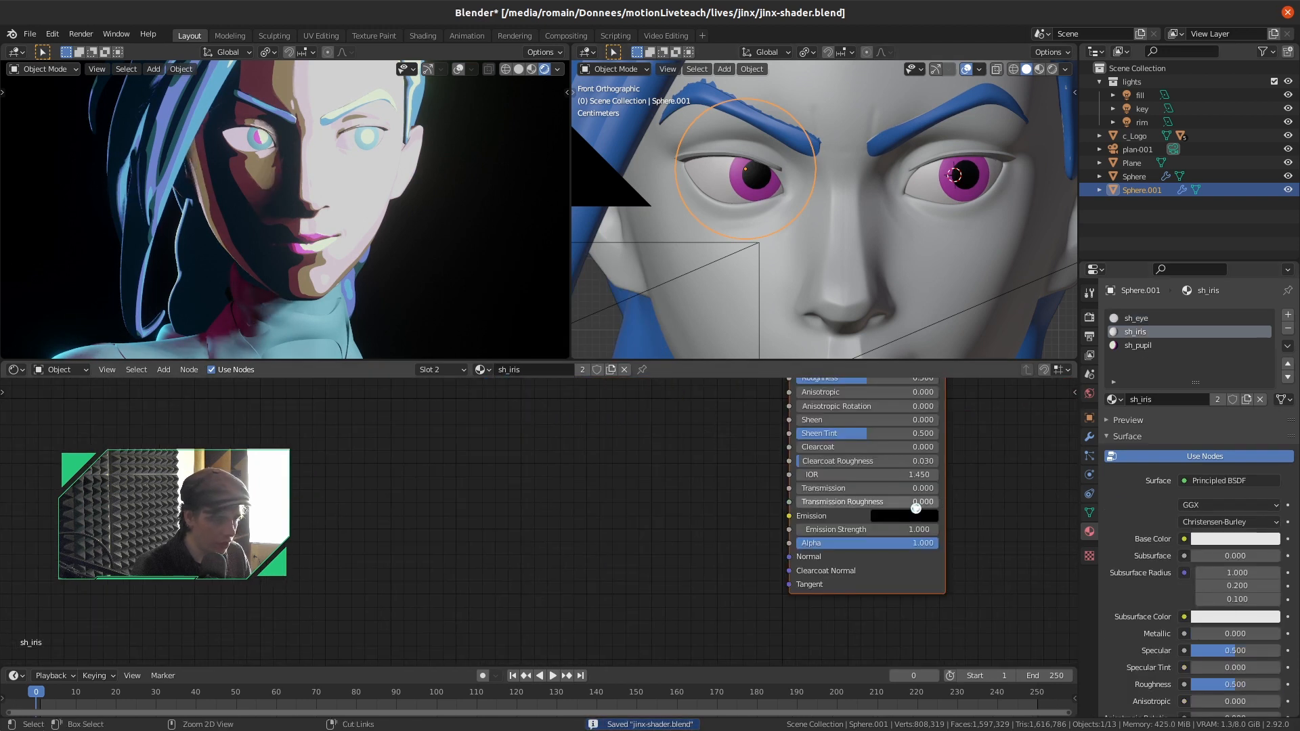
middle_drag(741, 479, 574, 582)
click(503, 385)
click(486, 370)
click(487, 370)
click(486, 369)
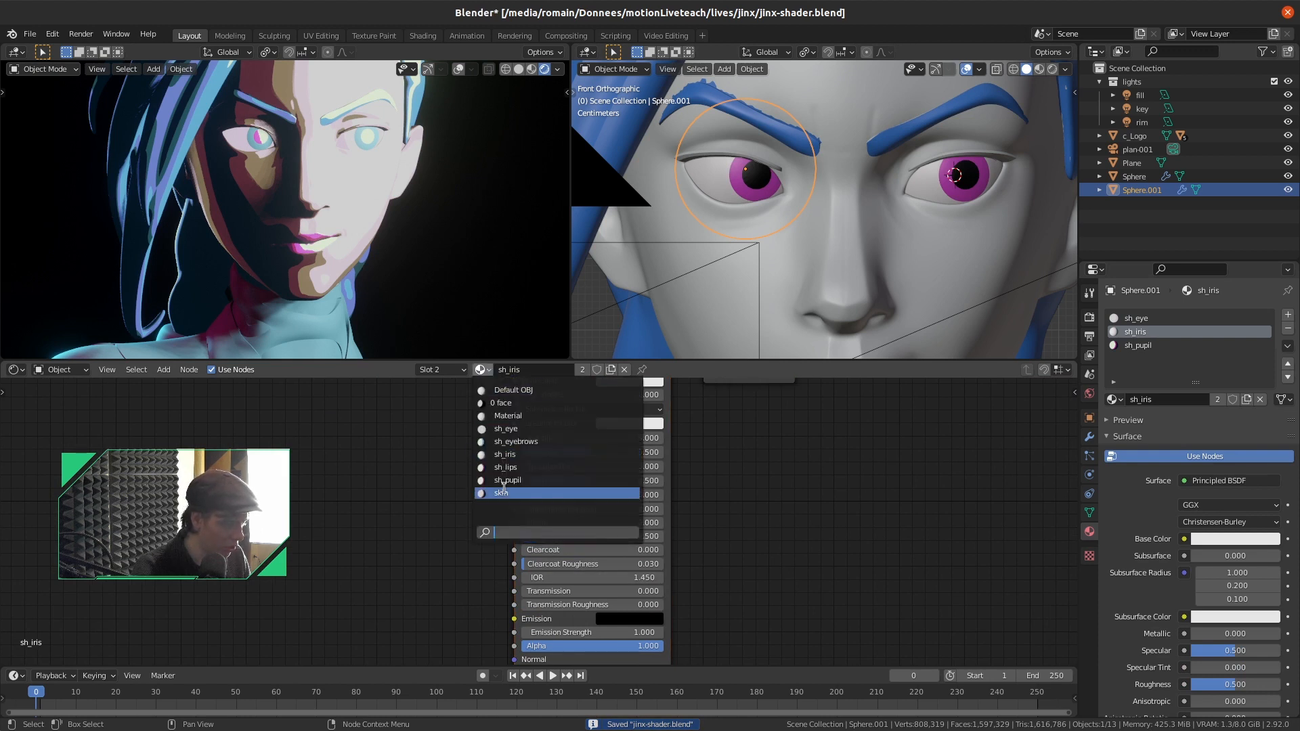
click(401, 490)
scroll(458, 486, down, 4)
middle_drag(459, 489, 480, 527)
click(581, 424)
click(586, 401)
key(x)
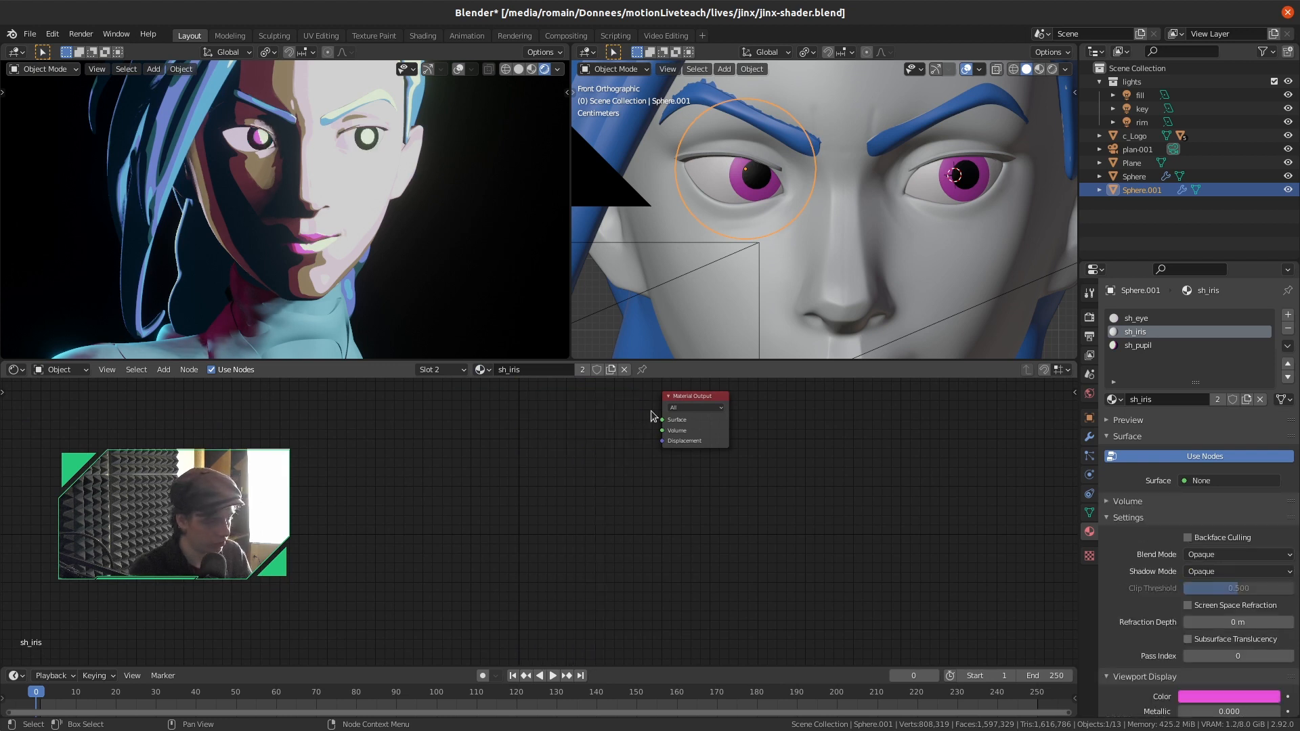
click(689, 398)
key(x)
Copy the intro, ColorRamp and RGB Curves nodes from sh_eye into sh_iris, preview the RGB Curves output and save the file
click(1151, 318)
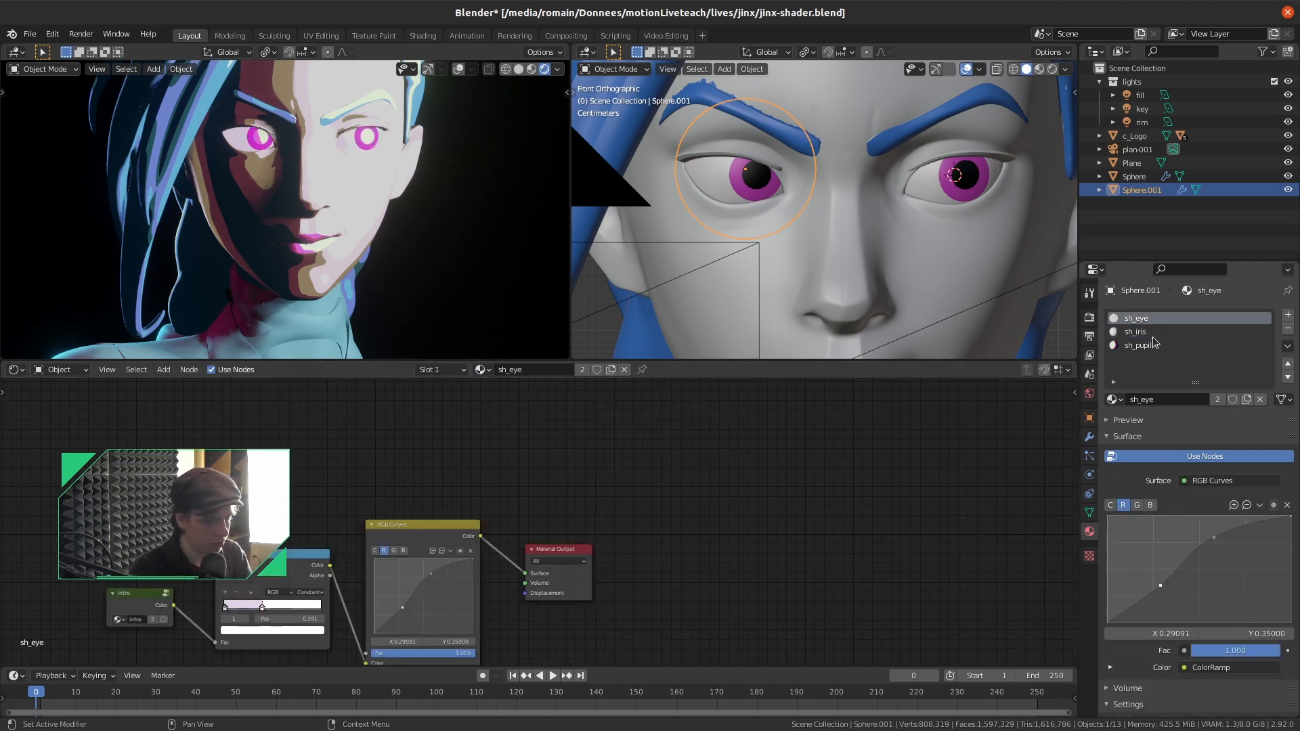
drag(505, 522, 217, 633)
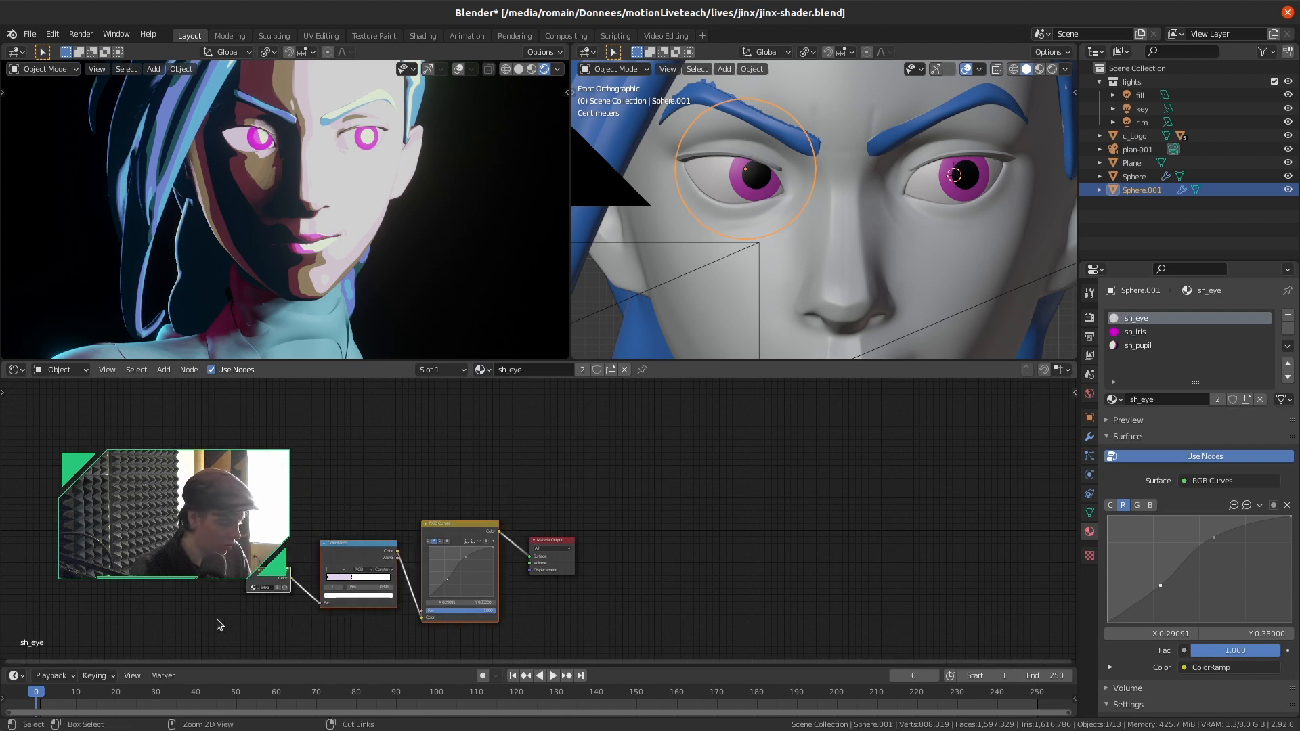
click(1134, 332)
key(ctrl+v)
ctrl+shift+click(468, 531)
key(ctrl+s)
Move the sh_iris color ramp's white stop to about 0.827 and its lilac stop to about 0.505
middle_drag(406, 536, 589, 469)
scroll(588, 470, up, 5)
scroll(589, 472, up, 3)
click(452, 452)
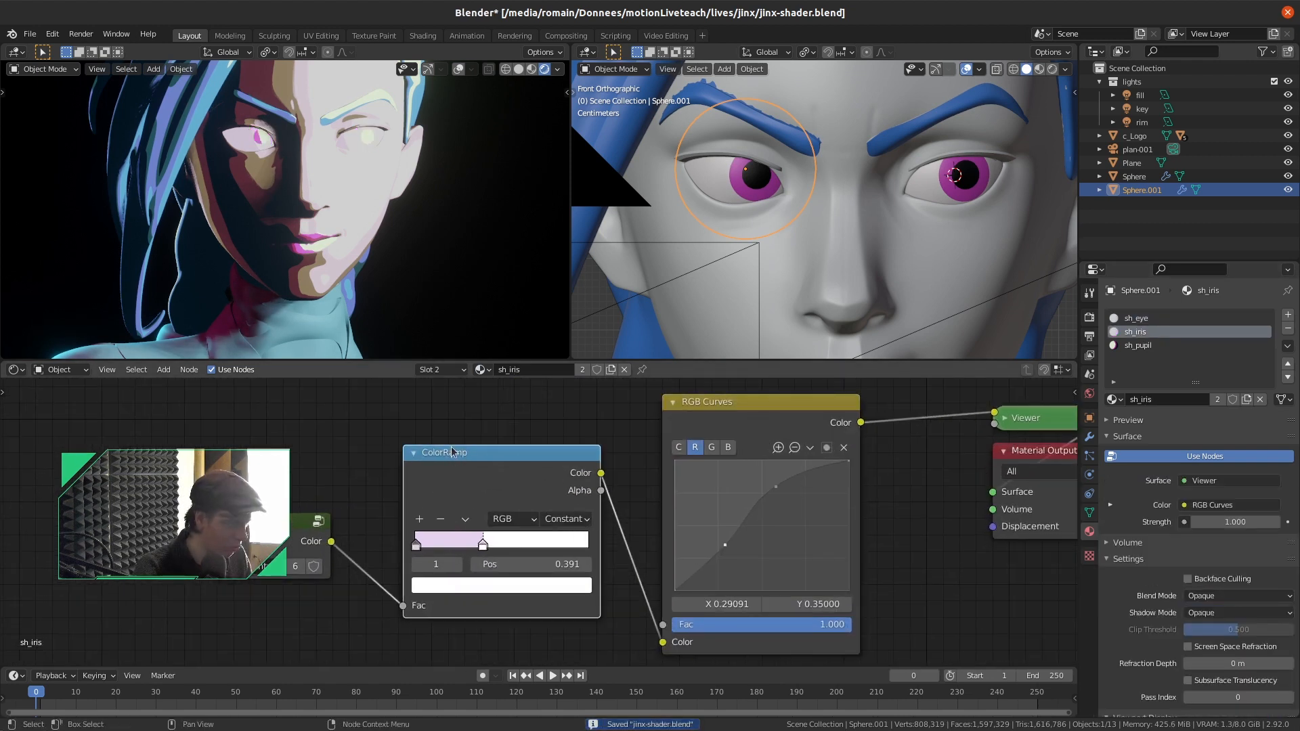
click(352, 459)
drag(482, 546, 557, 544)
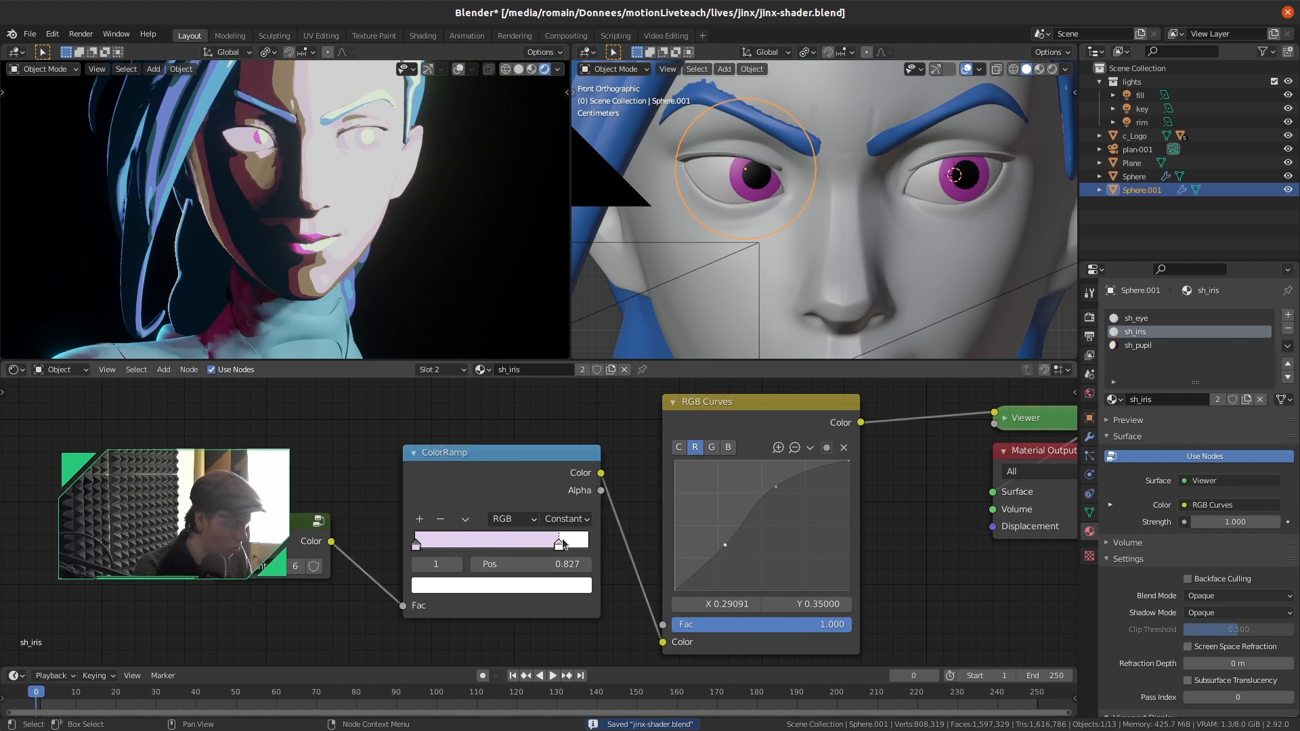
drag(416, 547, 505, 546)
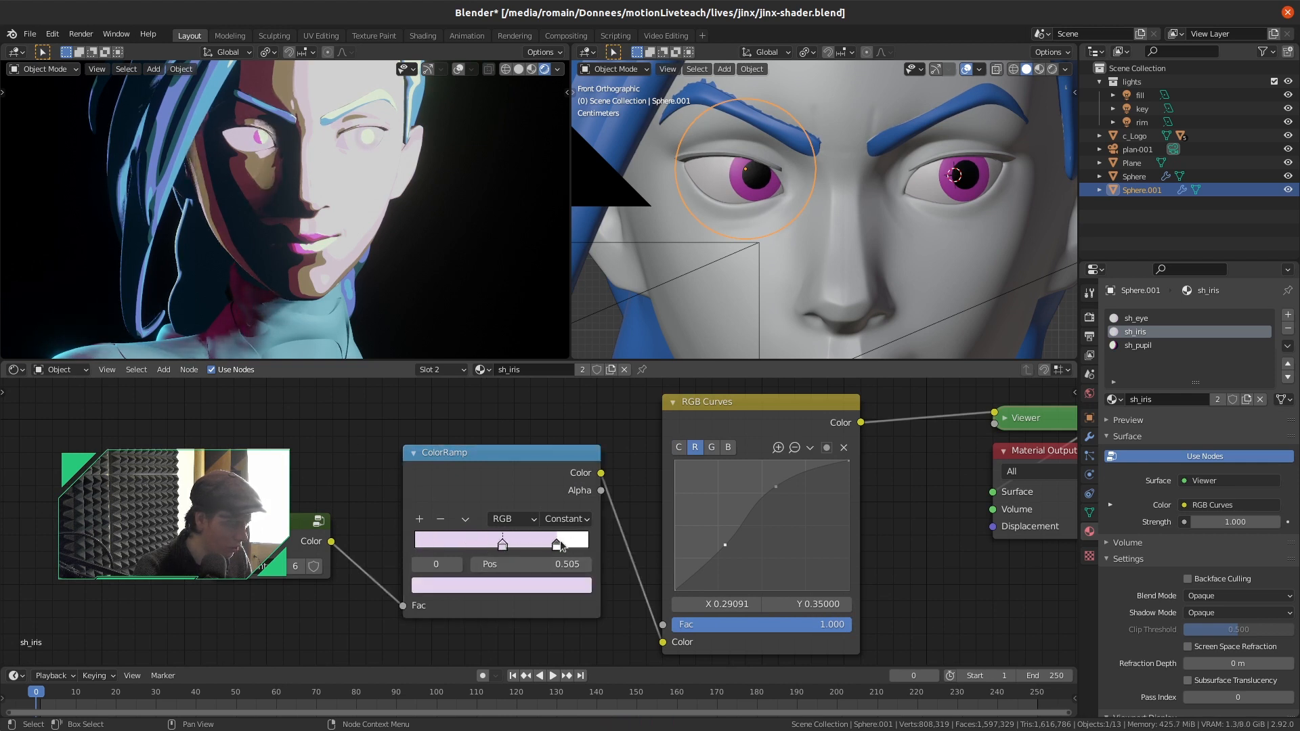
Recolor the sh_iris ramp's white stop bright pink at about 0.618 and its lilac stop dark purple, and save the file
click(557, 546)
click(551, 584)
drag(521, 395, 518, 423)
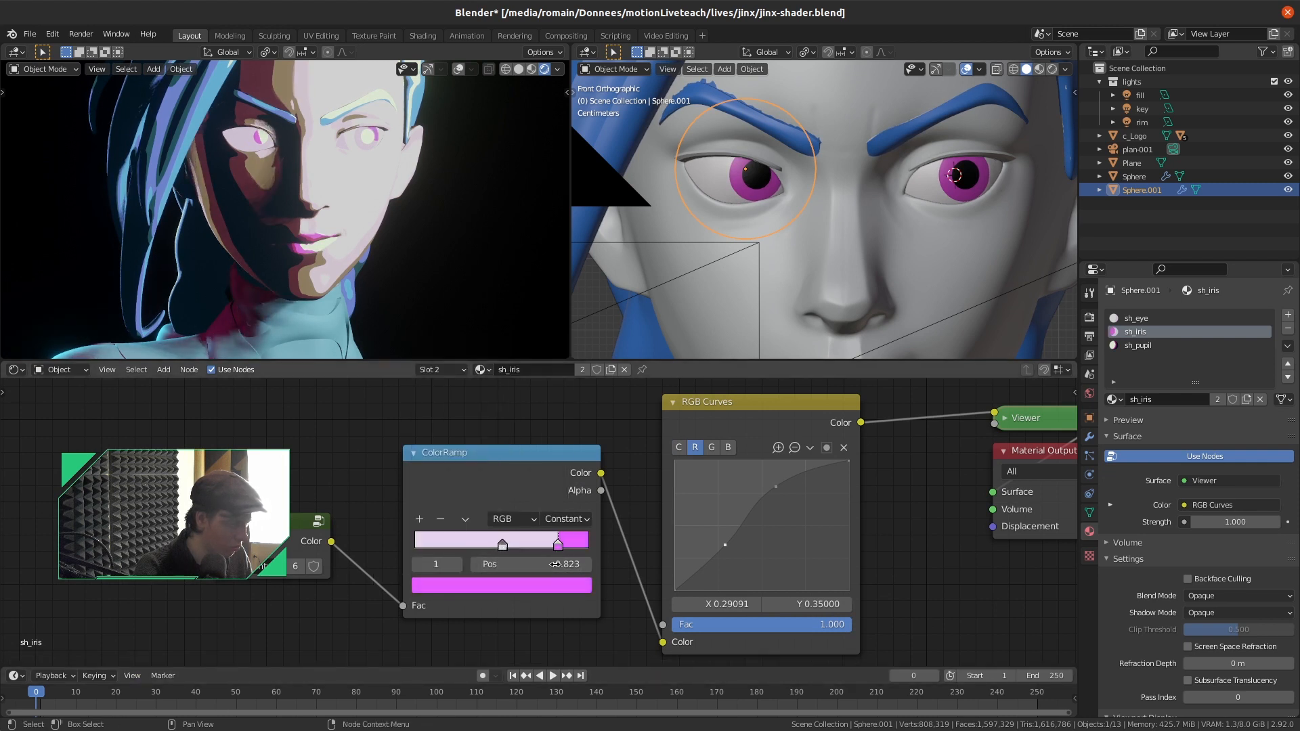
click(506, 584)
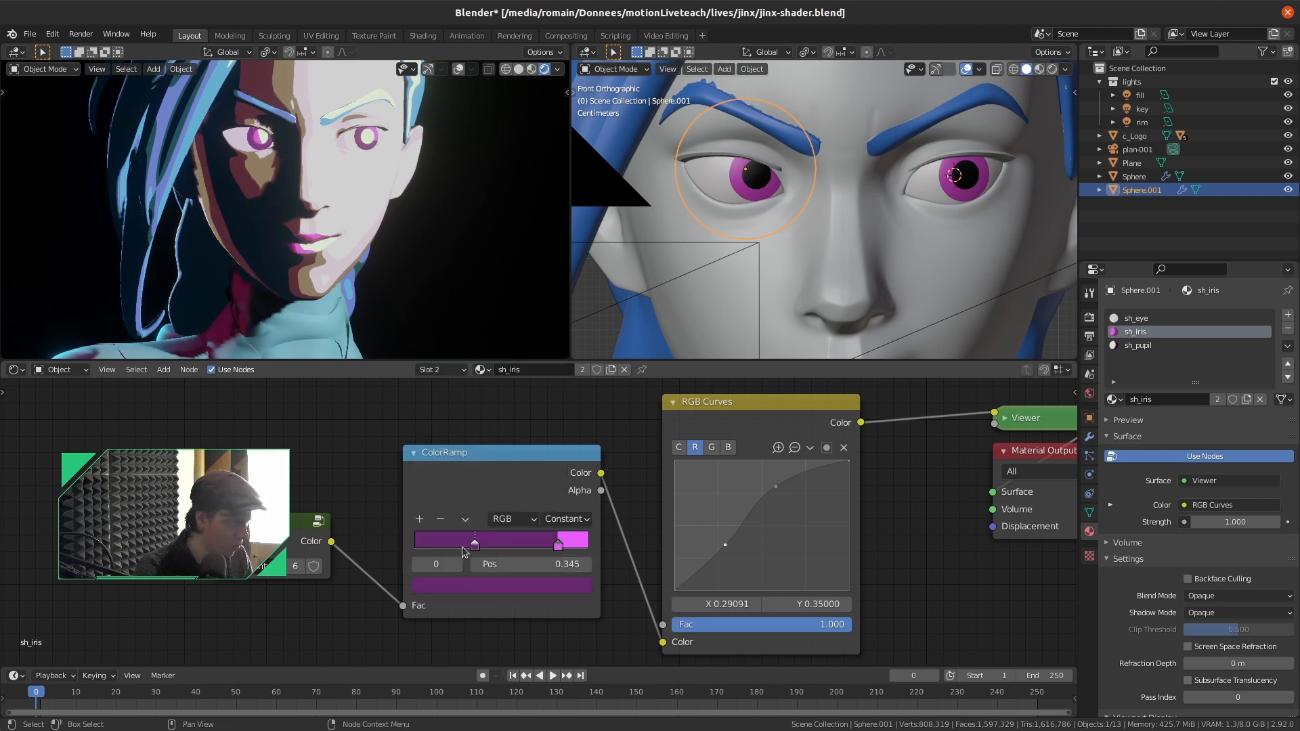
drag(548, 547, 518, 548)
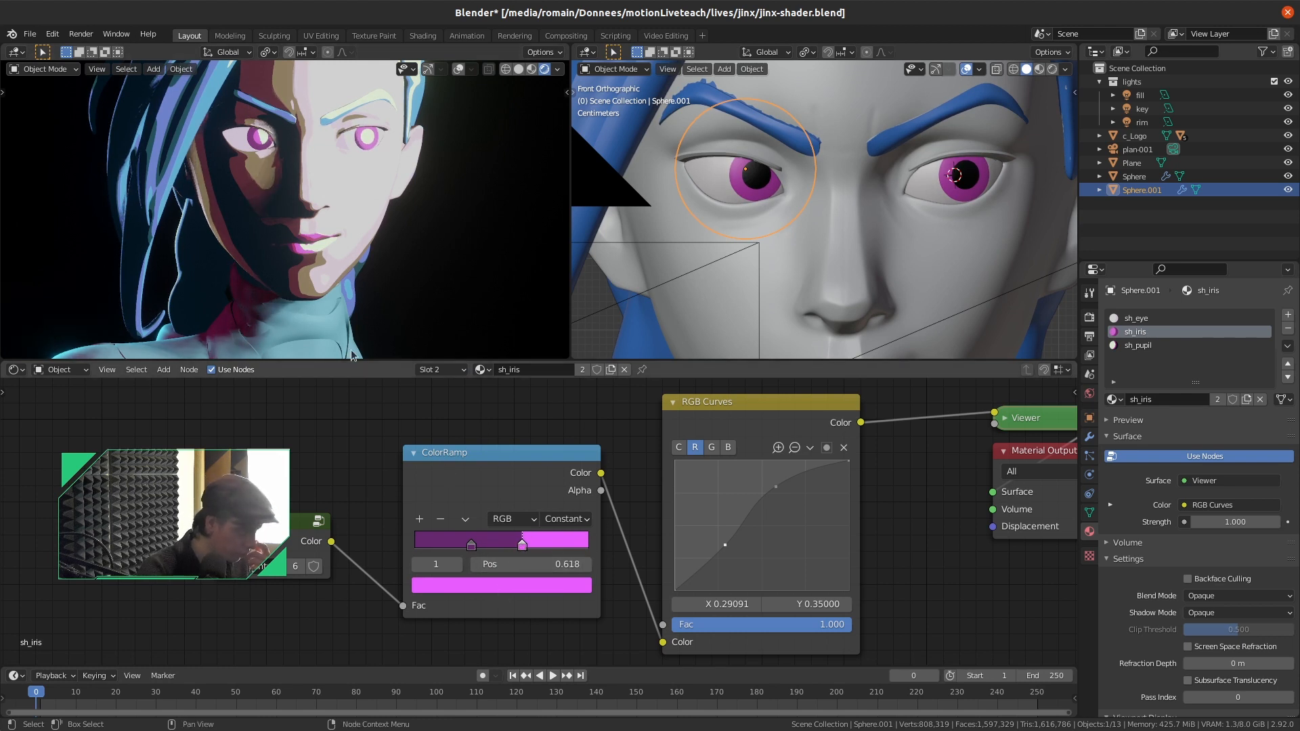
key(ctrl+s)
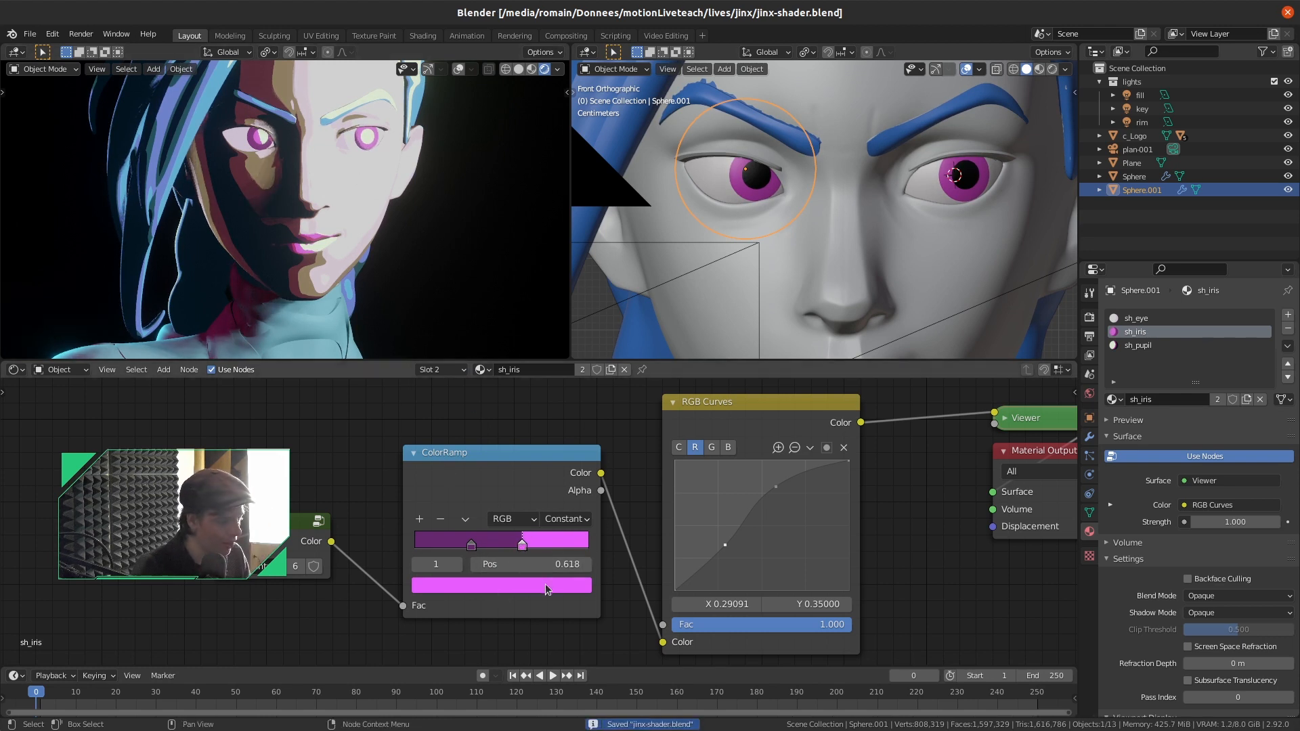
Recolor the sh_iris color ramp's pink stop to a more saturated magenta and save the file
click(545, 585)
drag(521, 428, 525, 431)
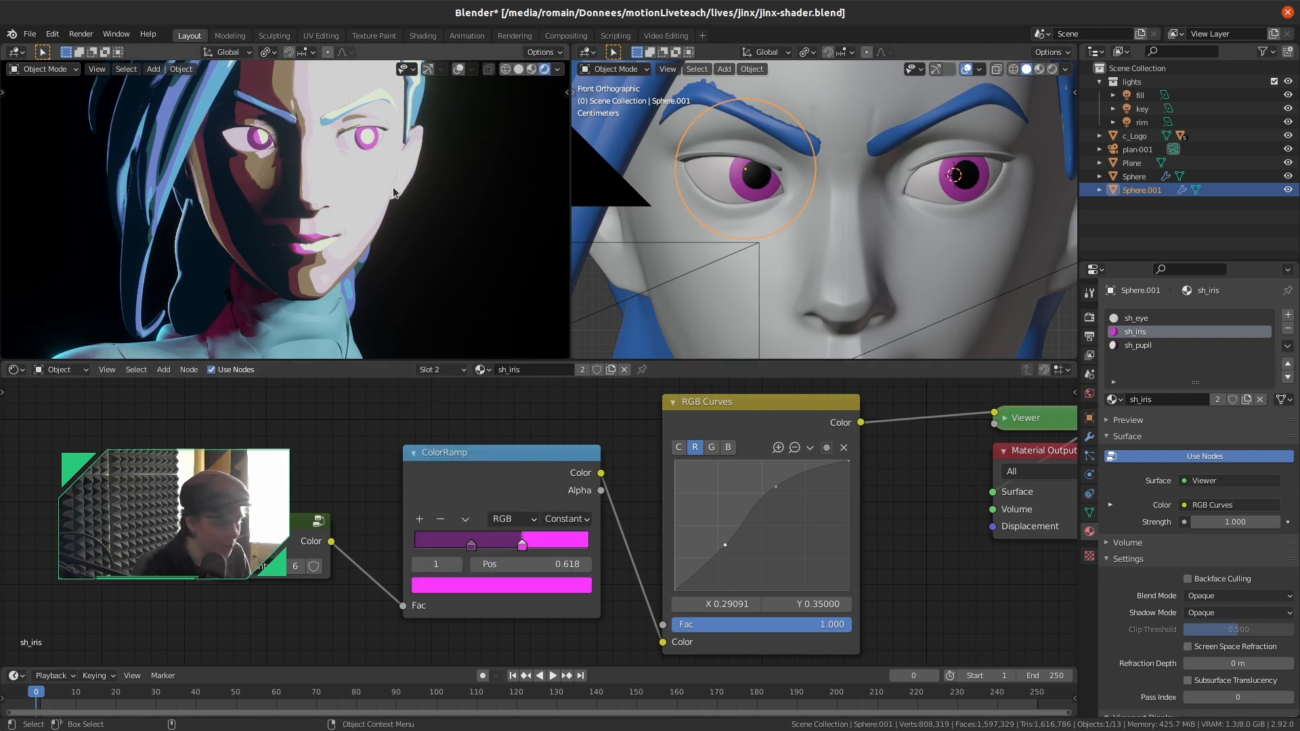
key(ctrl+s)
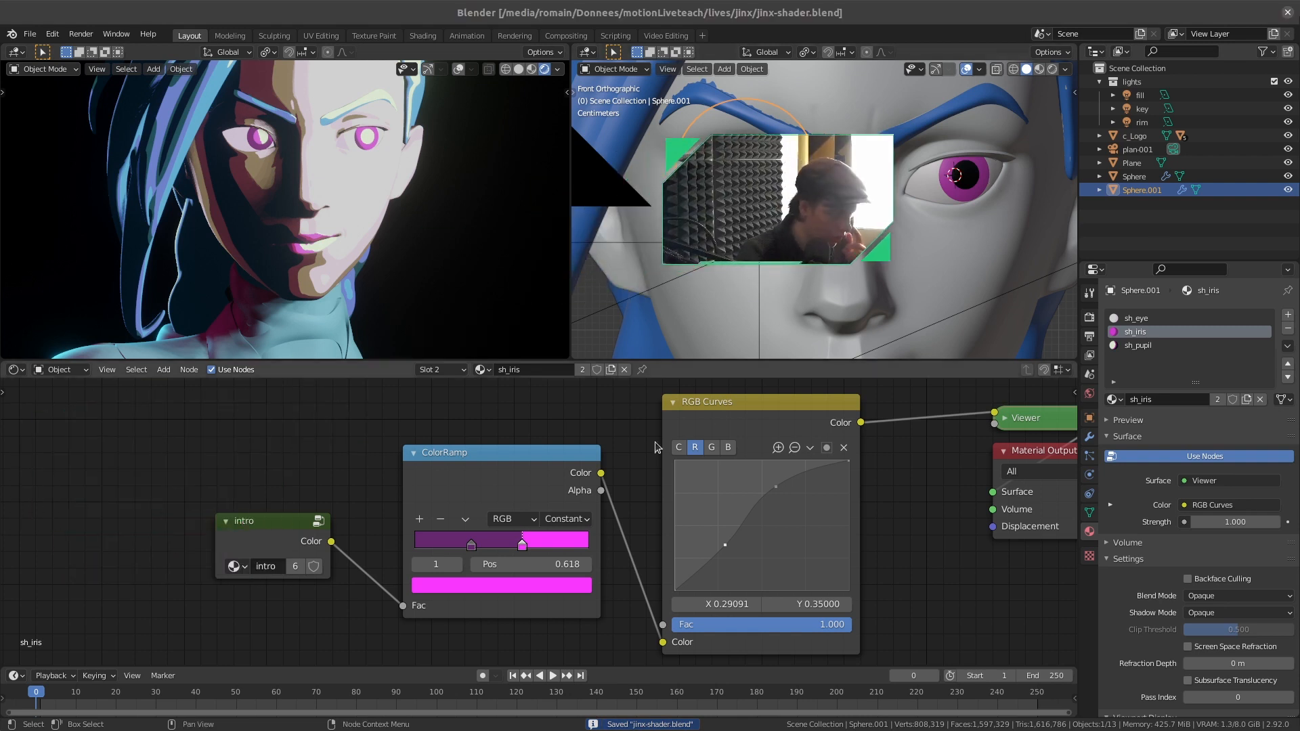
Remove all but the dark navy stop from the sh_pupil color ramp, move that stop to about 0.855 and save the file
click(1138, 346)
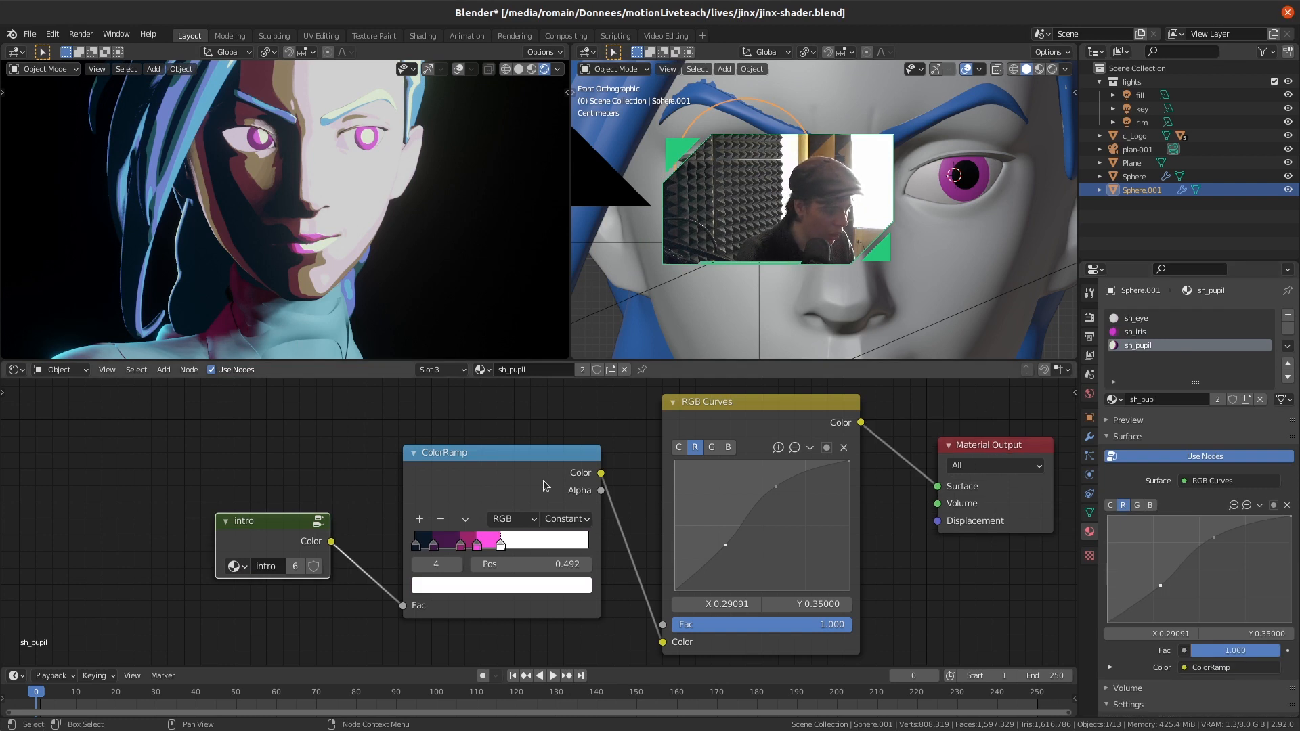
click(1166, 334)
ctrl+scroll(440, 370, down, 1)
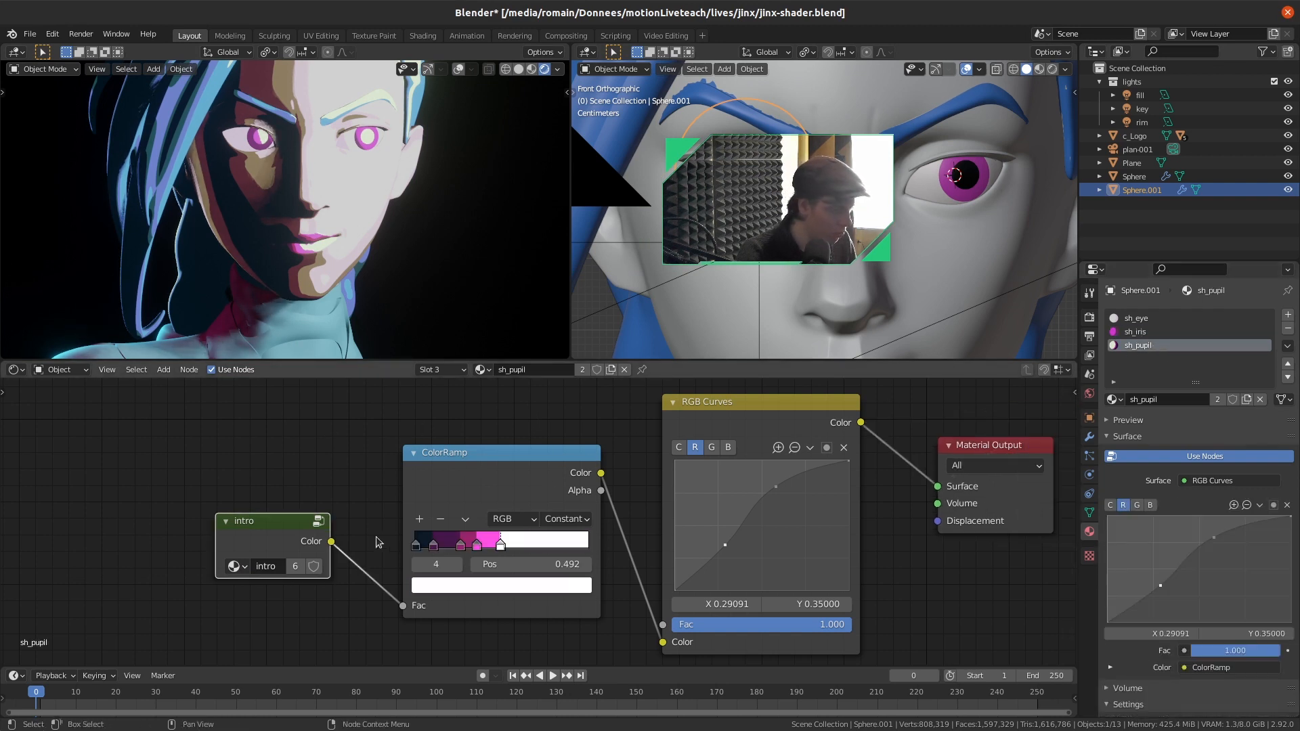
key(Tab)
key(Tab)
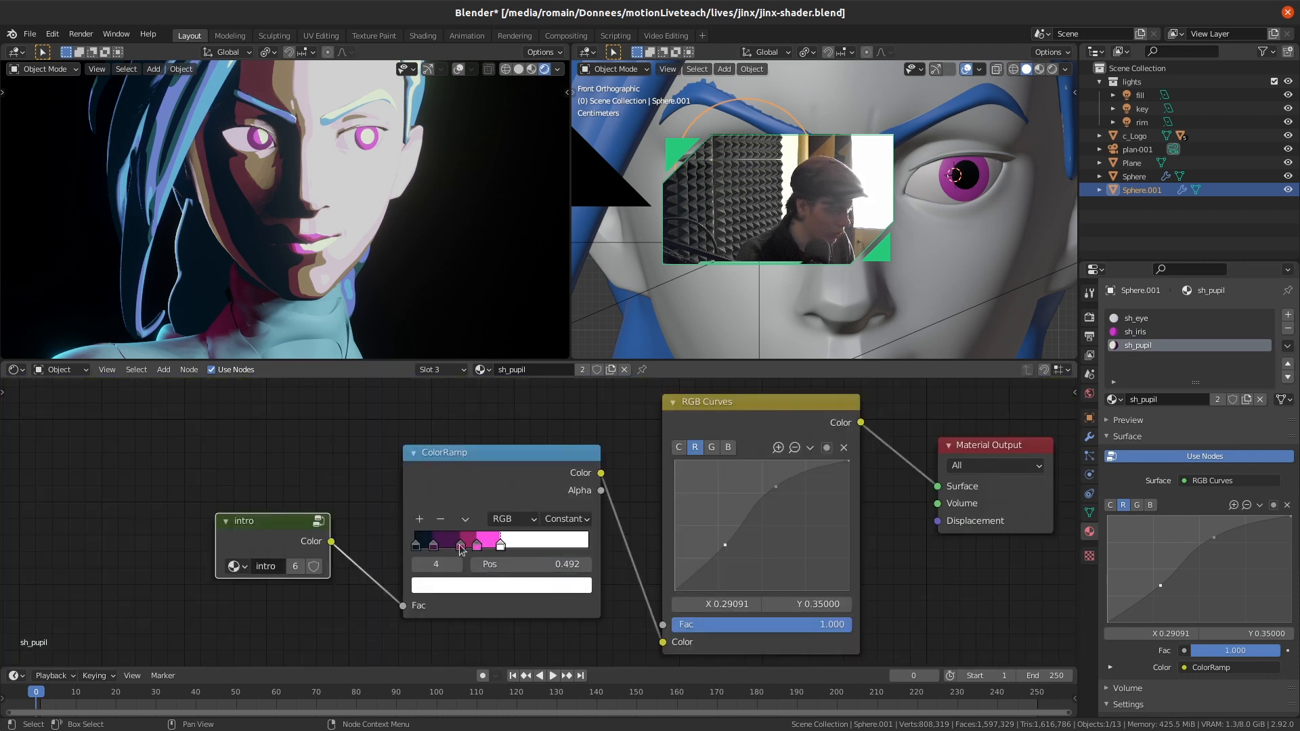
click(435, 545)
click(441, 519)
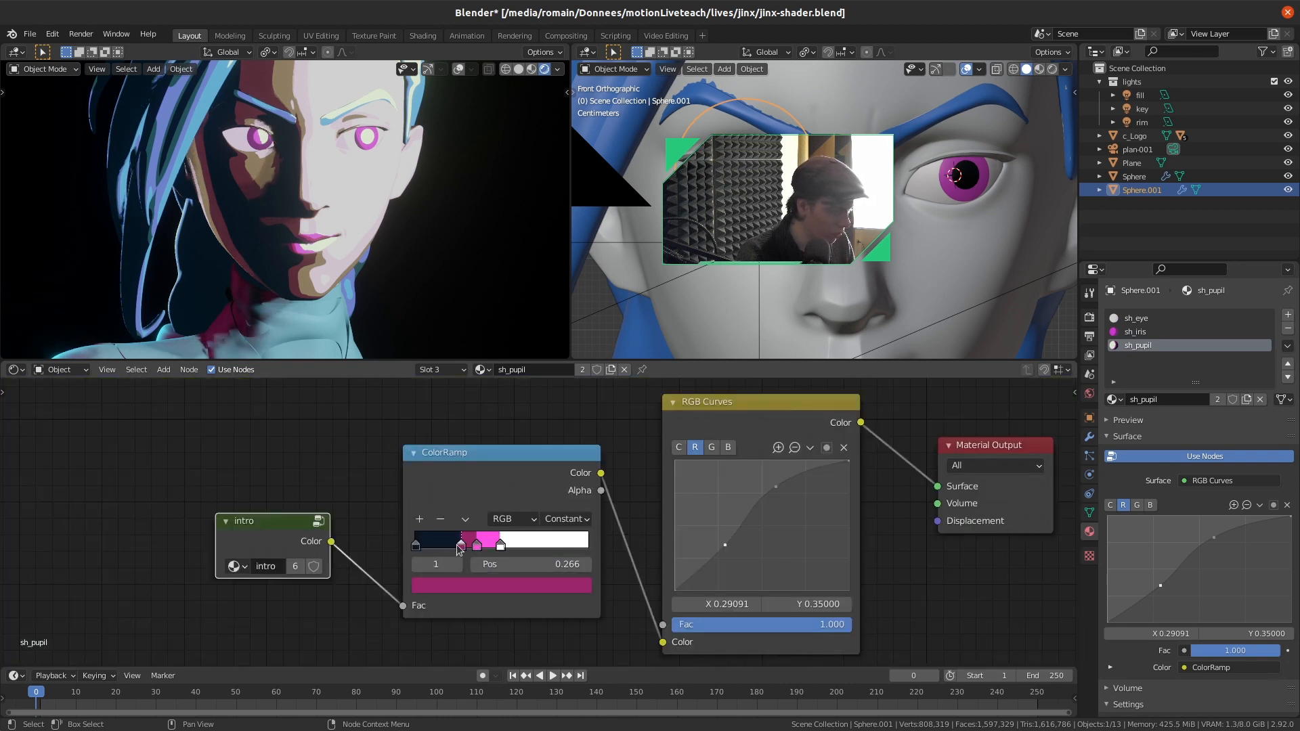
click(441, 520)
click(477, 544)
click(441, 519)
click(500, 545)
click(441, 519)
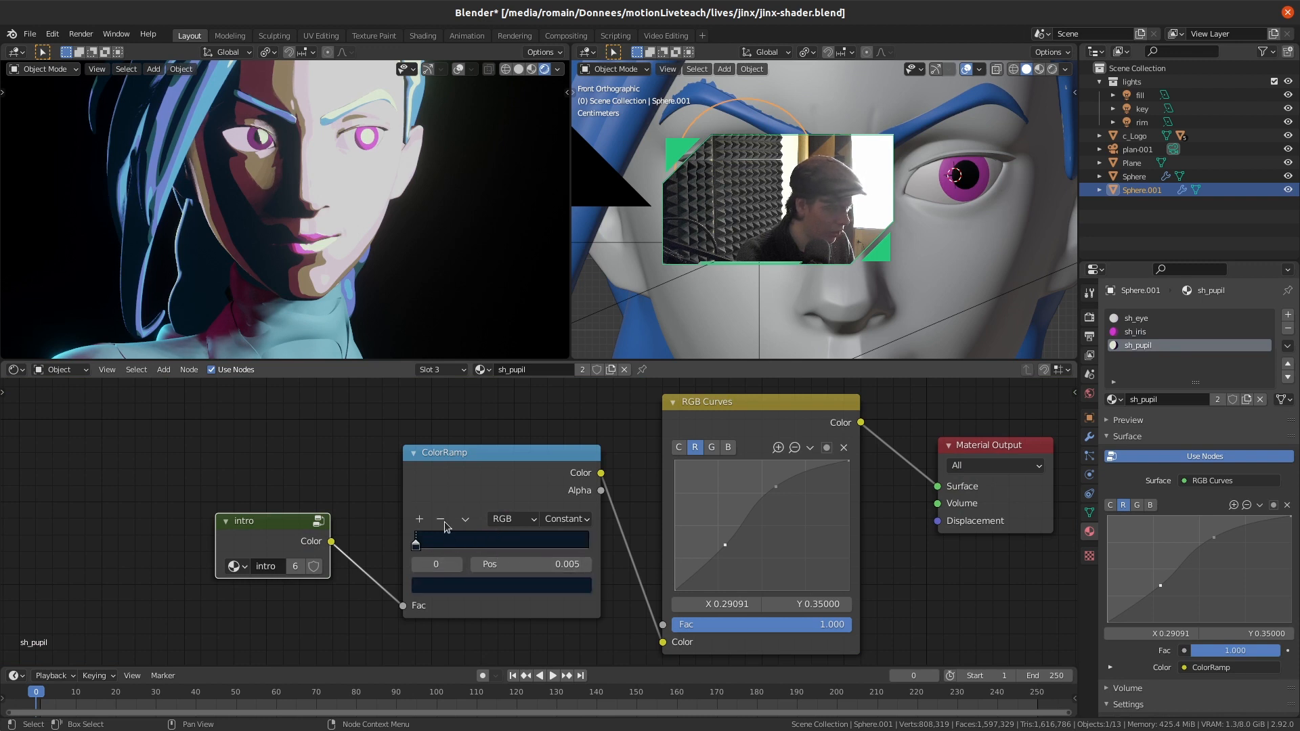
drag(418, 551, 574, 550)
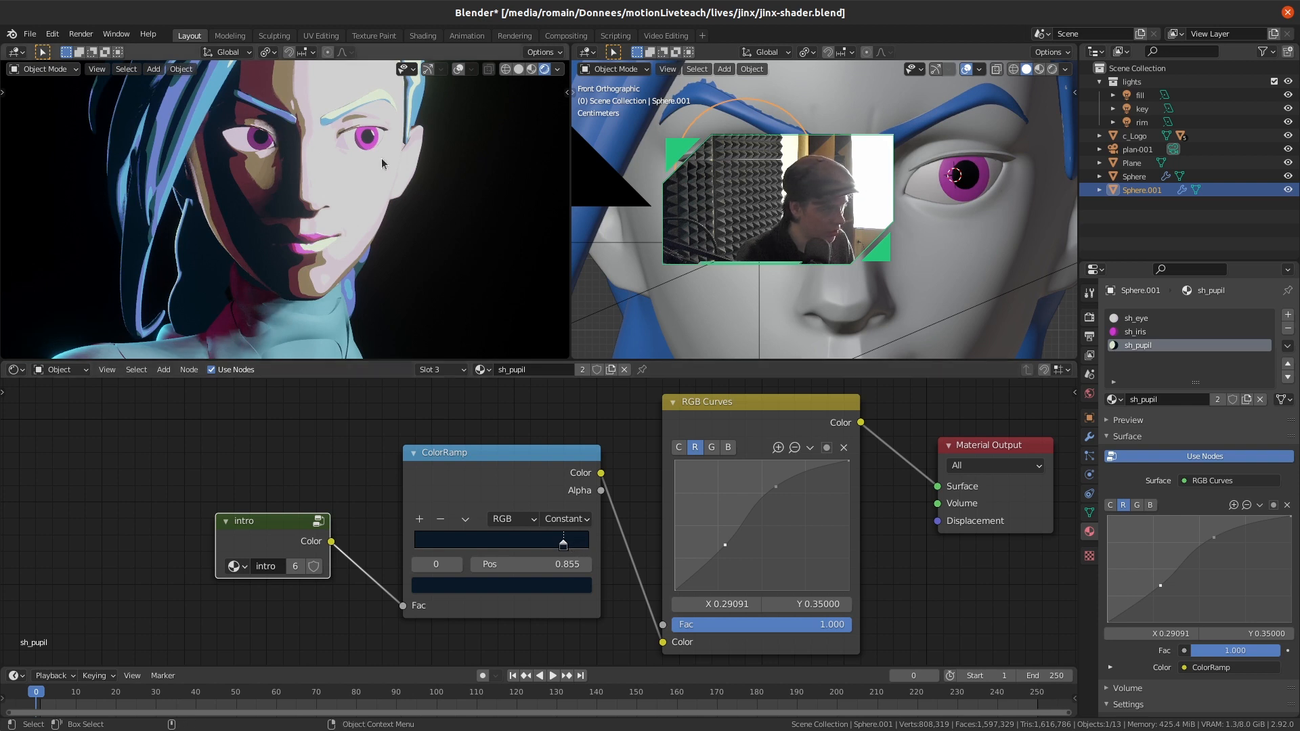
key(ctrl+s)
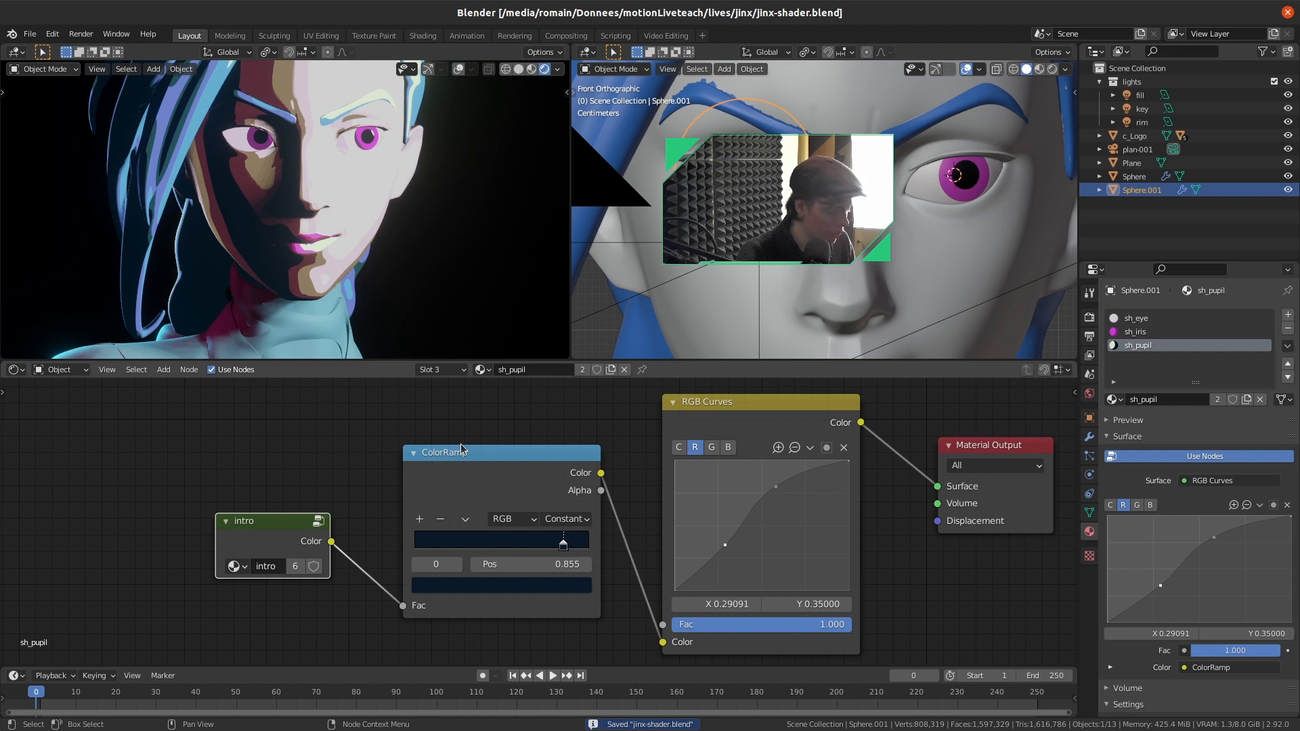
Unmute the Noise Texture node inside the intro node group, return to the sh_pupil node tree and save the file
click(272, 531)
key(Tab)
key(Tab)
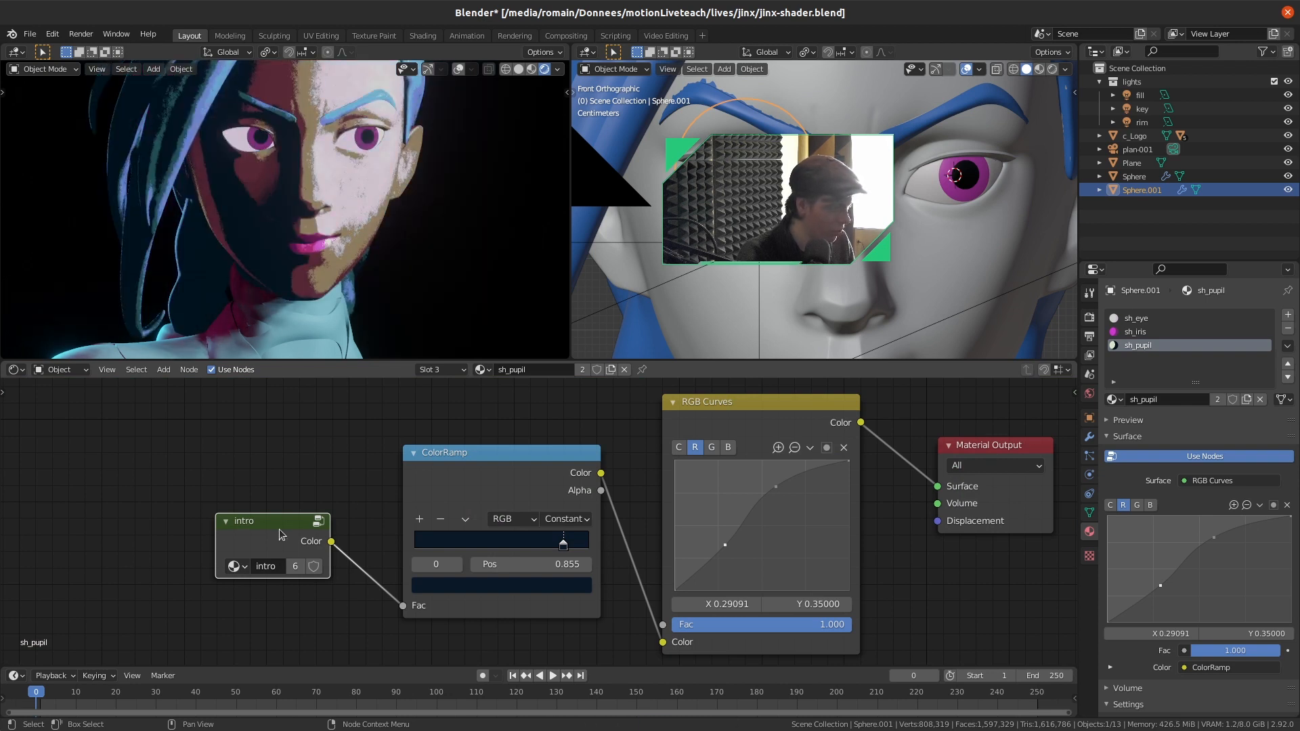
key(ctrl+s)
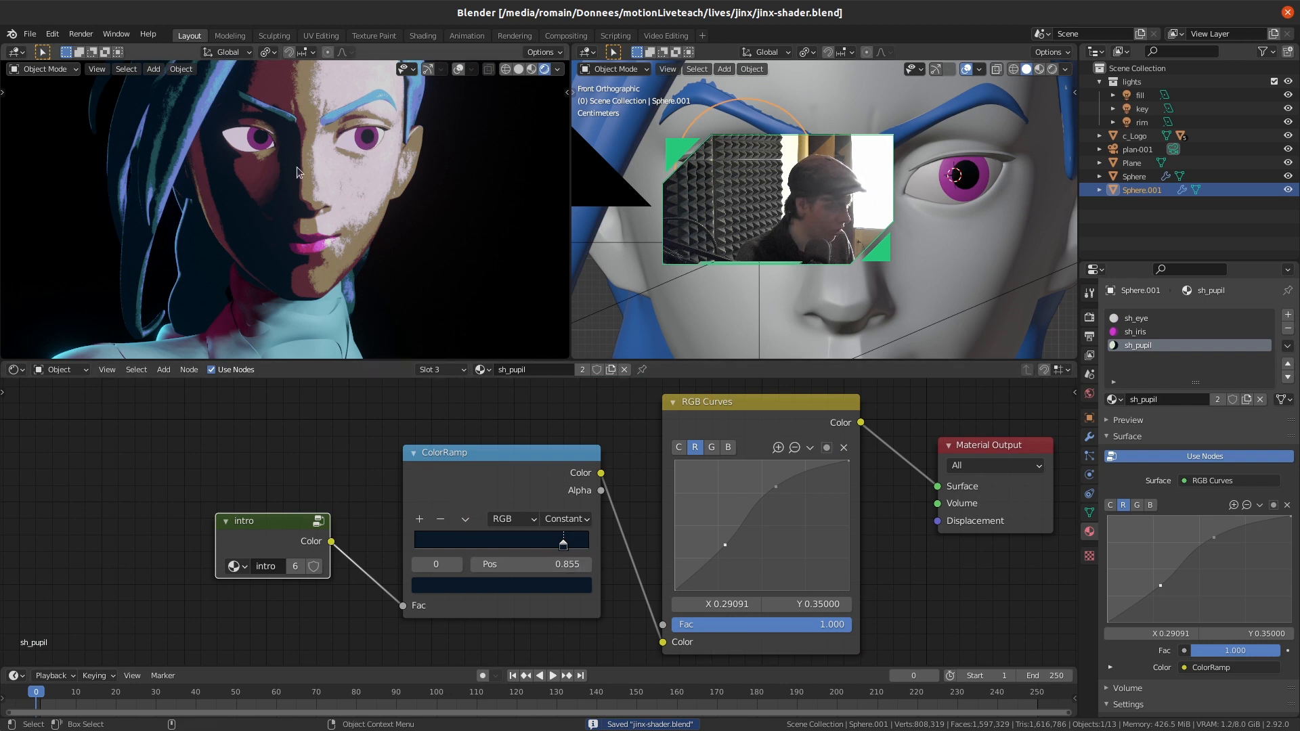
Move the intro and ColorRamp nodes of sh_pupil away from the RGB Curves node to make room in the tree
click(410, 393)
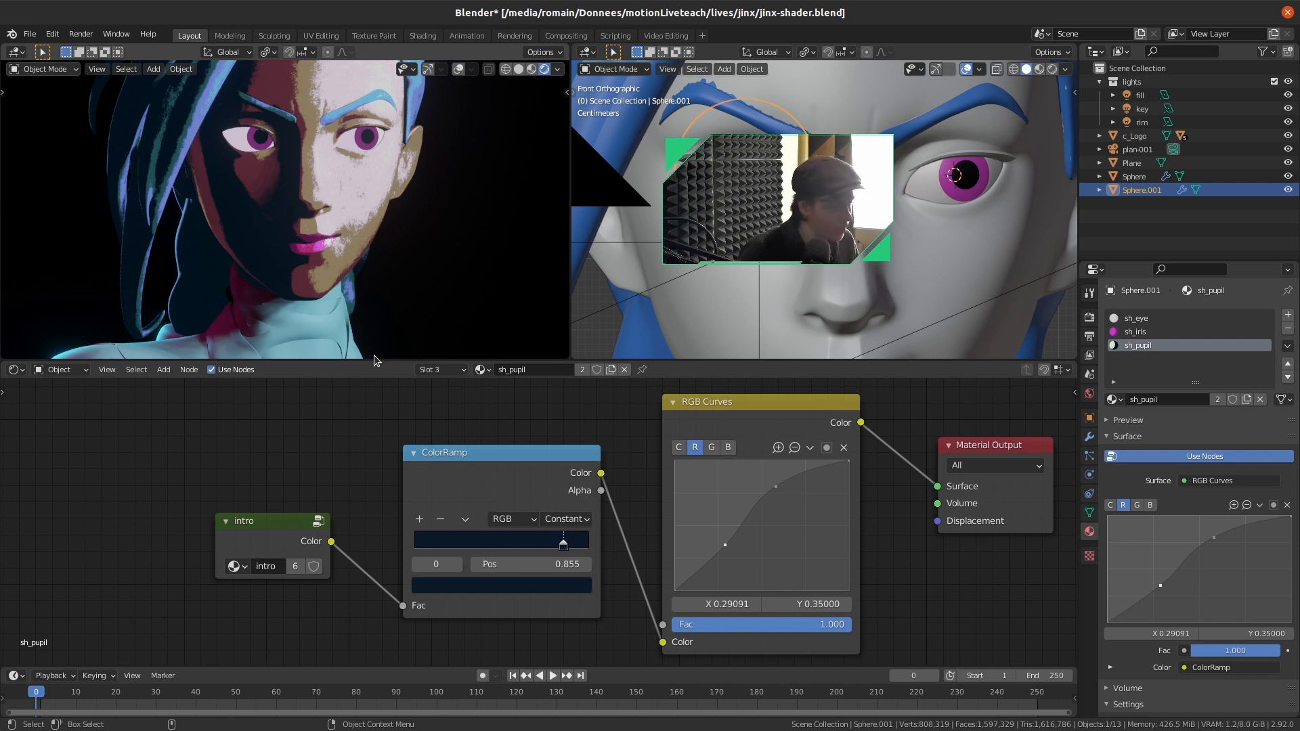
drag(514, 457, 505, 455)
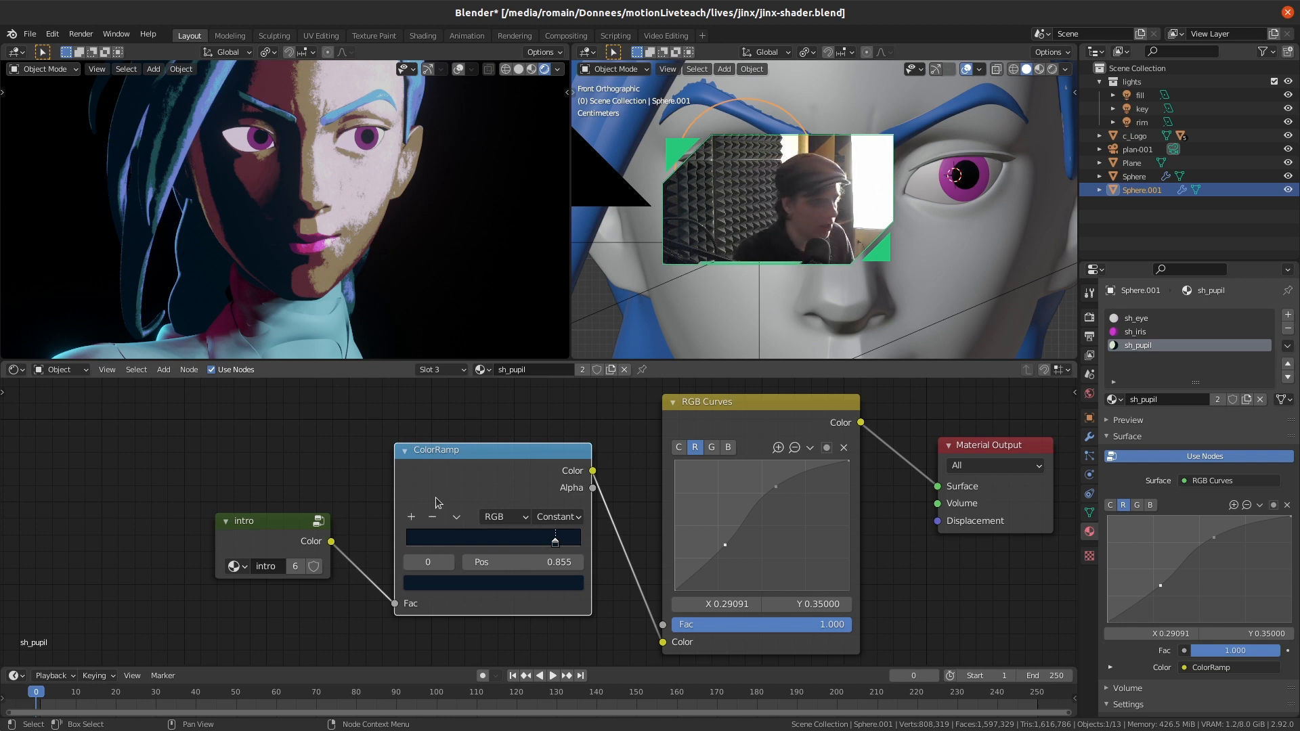
scroll(638, 418, down, 11)
middle_drag(778, 533, 762, 507)
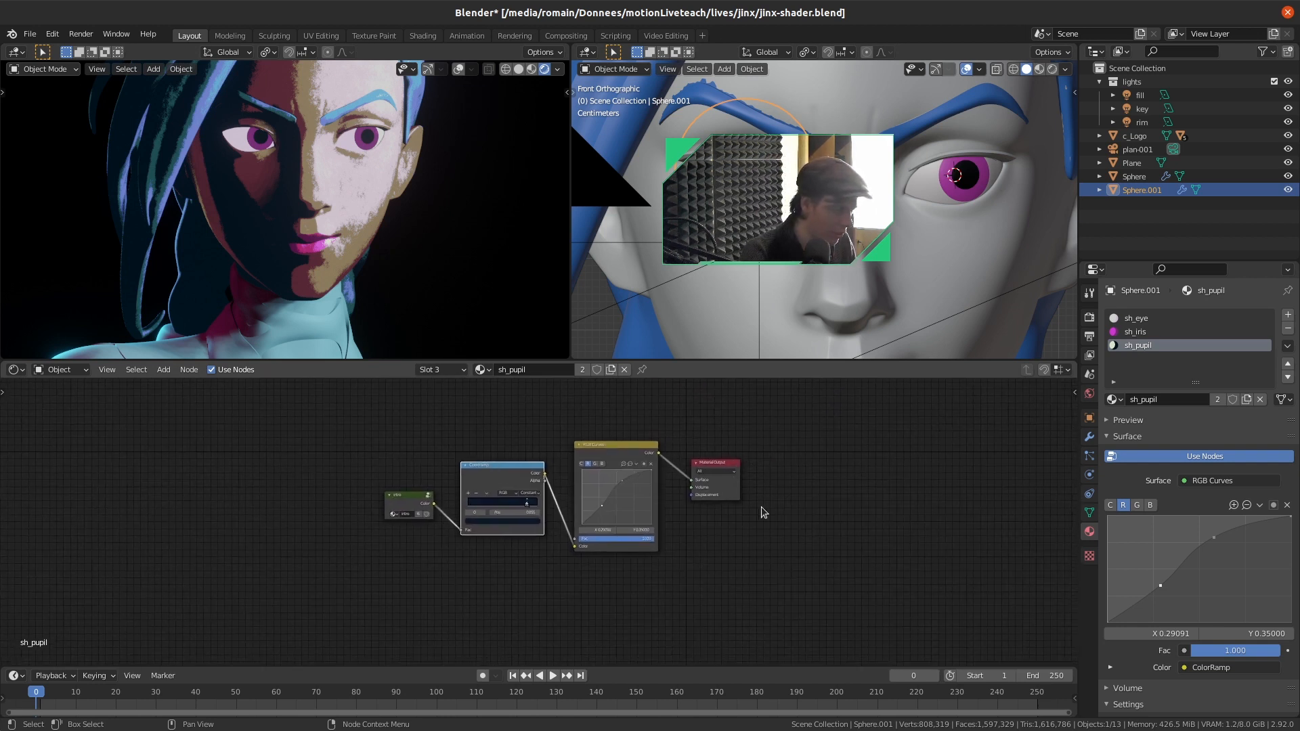
scroll(764, 514, up, 9)
middle_drag(811, 577, 858, 529)
middle_drag(423, 496, 539, 536)
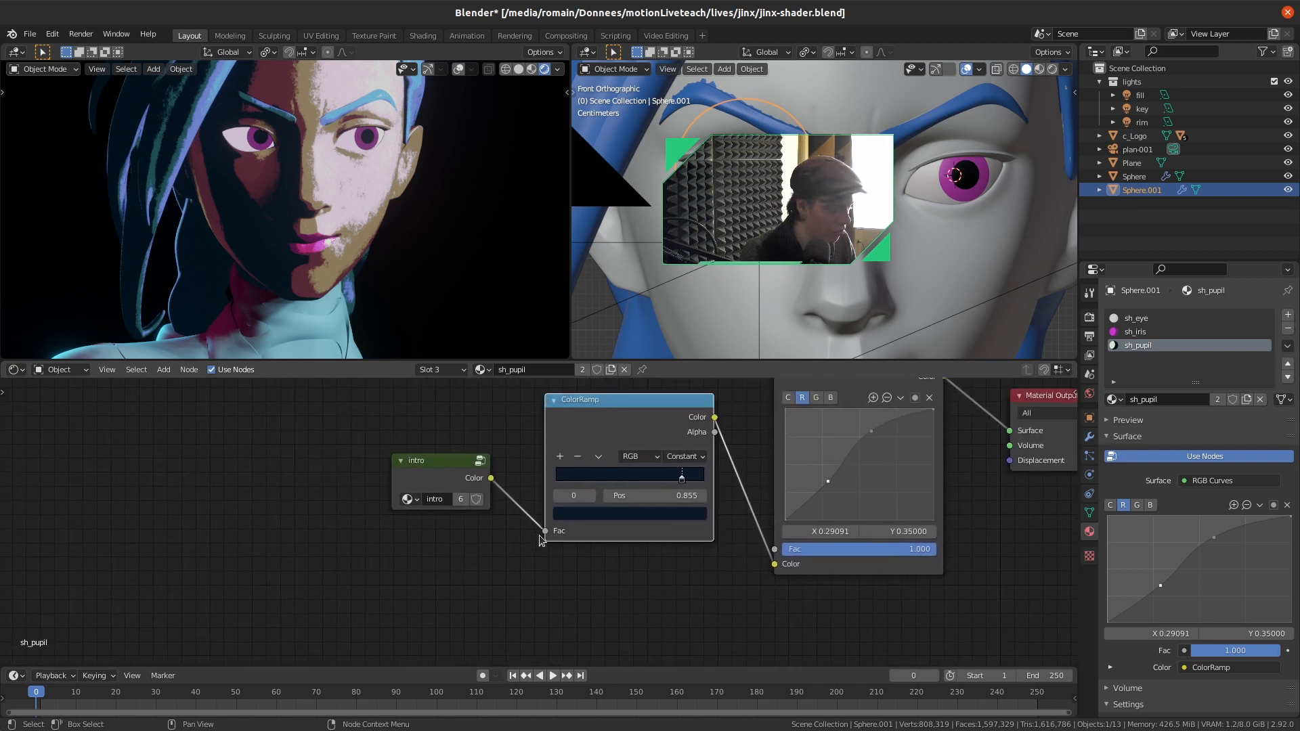
drag(449, 469, 292, 490)
drag(587, 410, 479, 425)
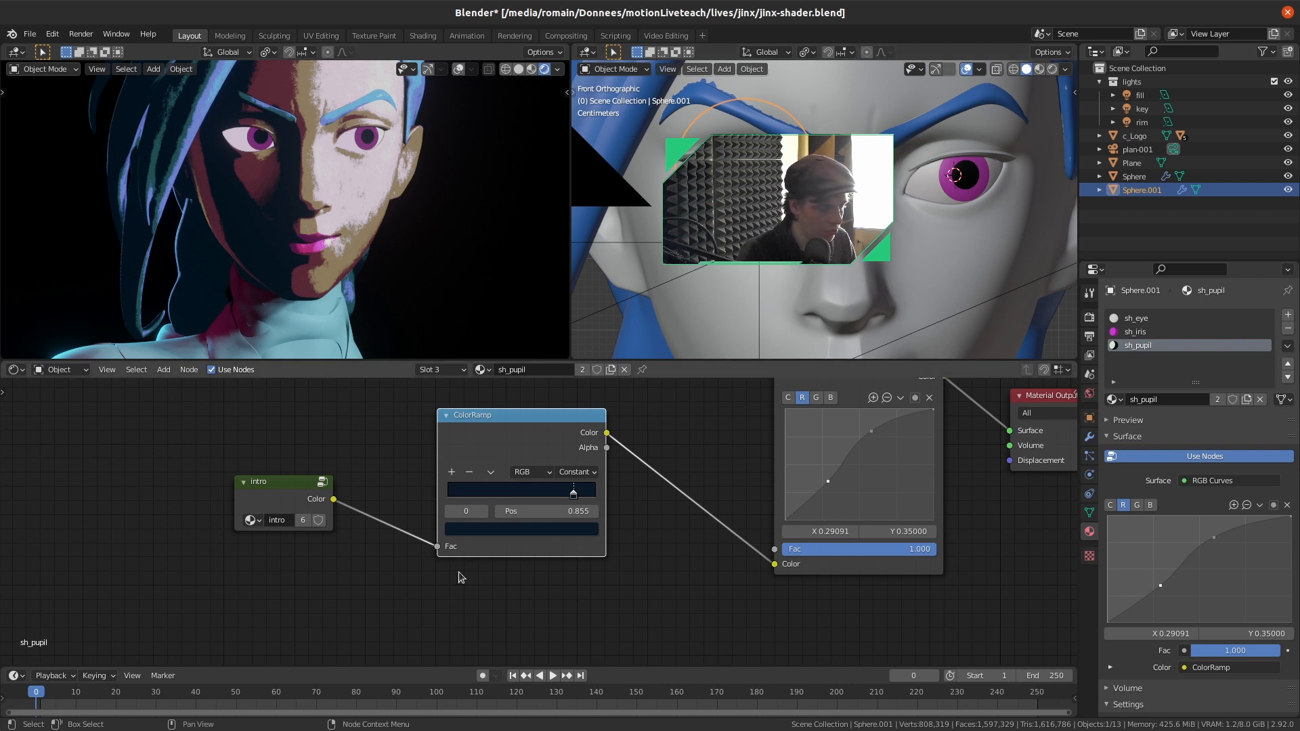
Add a Glossy BSDF node below the intro and ColorRamp nodes and preview it on the pupil
middle_drag(432, 594, 455, 530)
key(shift+a)
click(389, 529)
text(glossy)
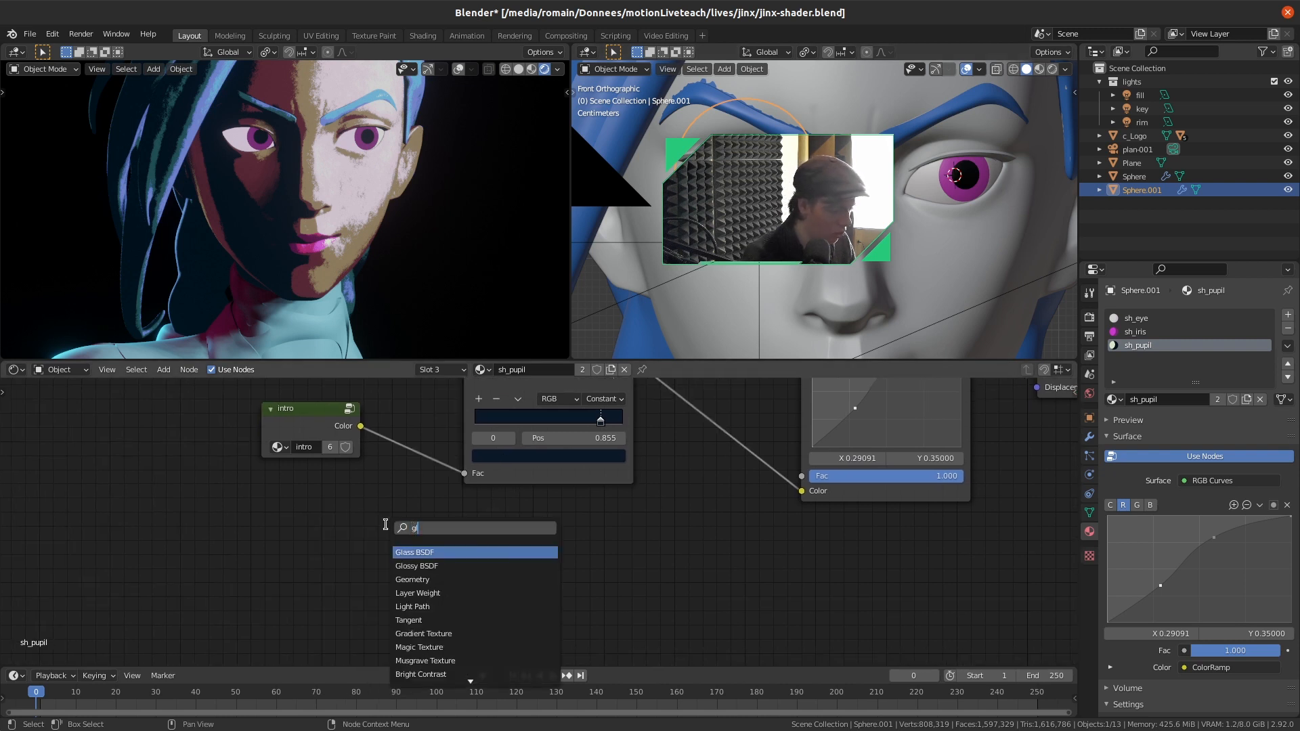
key(Return)
click(386, 529)
ctrl+shift+click(422, 539)
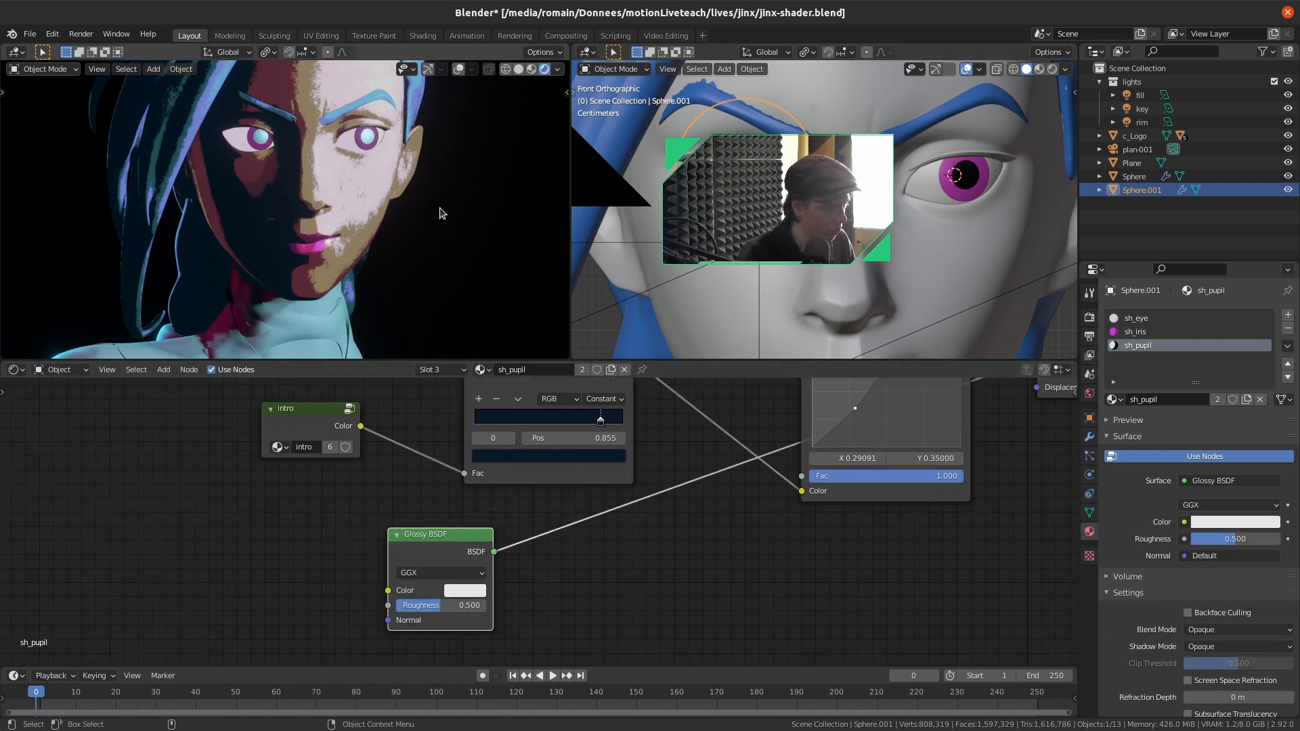
Lower the Glossy BSDF roughness to about 0.285 and move the node aside to free space after it
scroll(529, 498, up, 5)
middle_drag(528, 498, 534, 418)
drag(434, 579, 405, 579)
click(584, 568)
drag(448, 510, 323, 517)
Insert a Shader to RGB node on the link after the Glossy BSDF
click(522, 527)
key(shift+a)
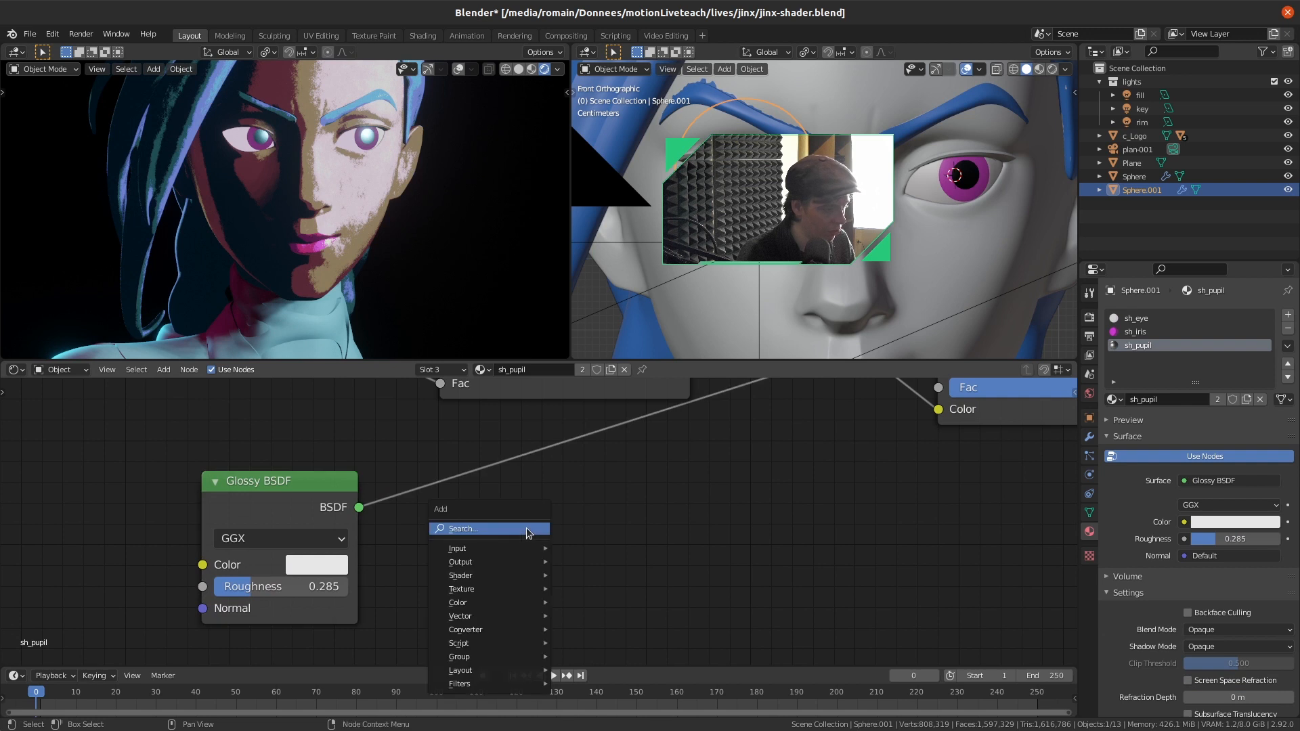
click(529, 527)
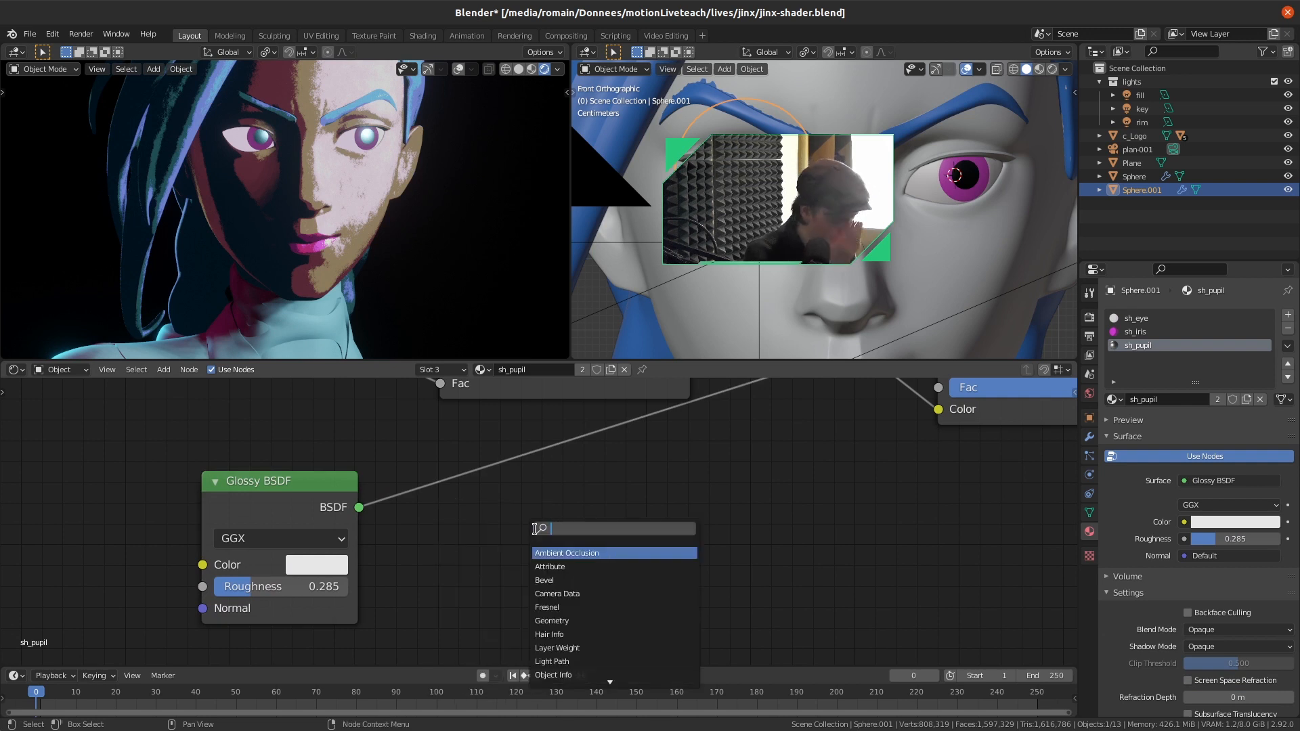
text(shad)
click(563, 580)
click(472, 509)
Insert a ColorRamp node on the link after the Shader to RGB node
key(shift+a)
click(688, 500)
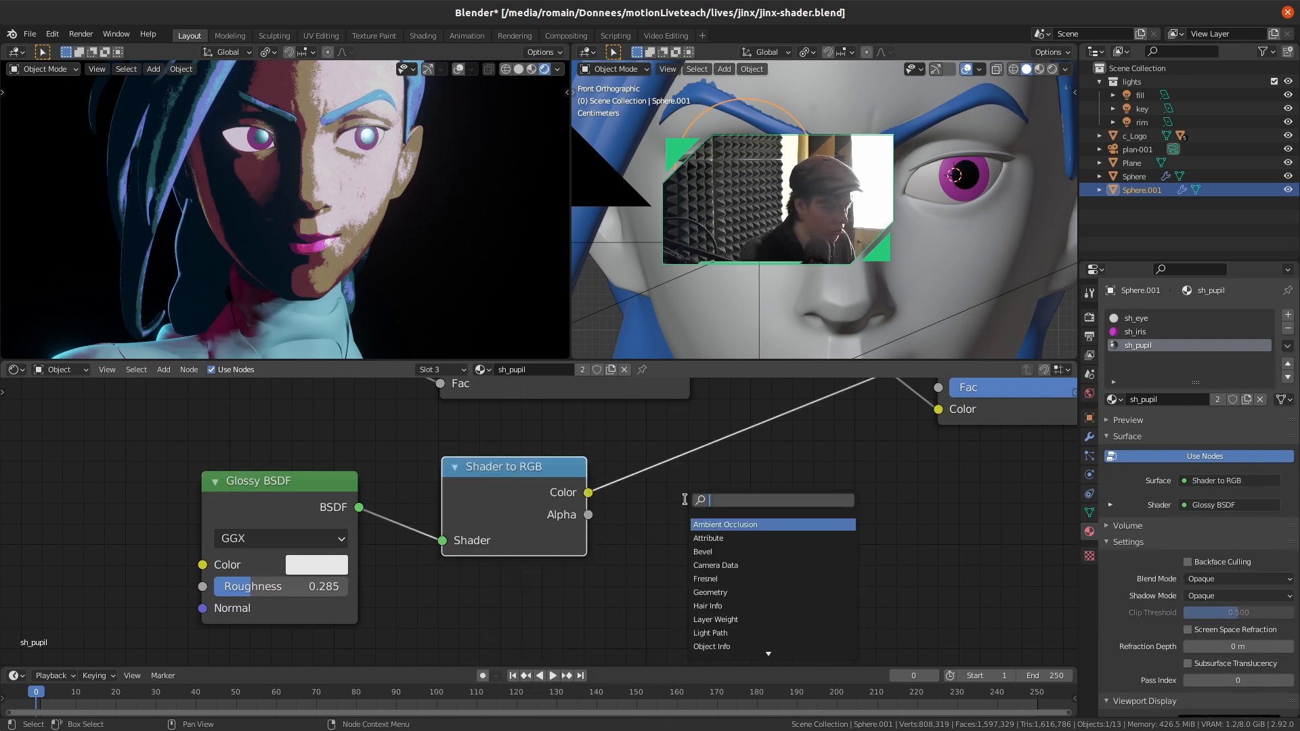
text(col)
key(Down)
key(Down)
key(Down)
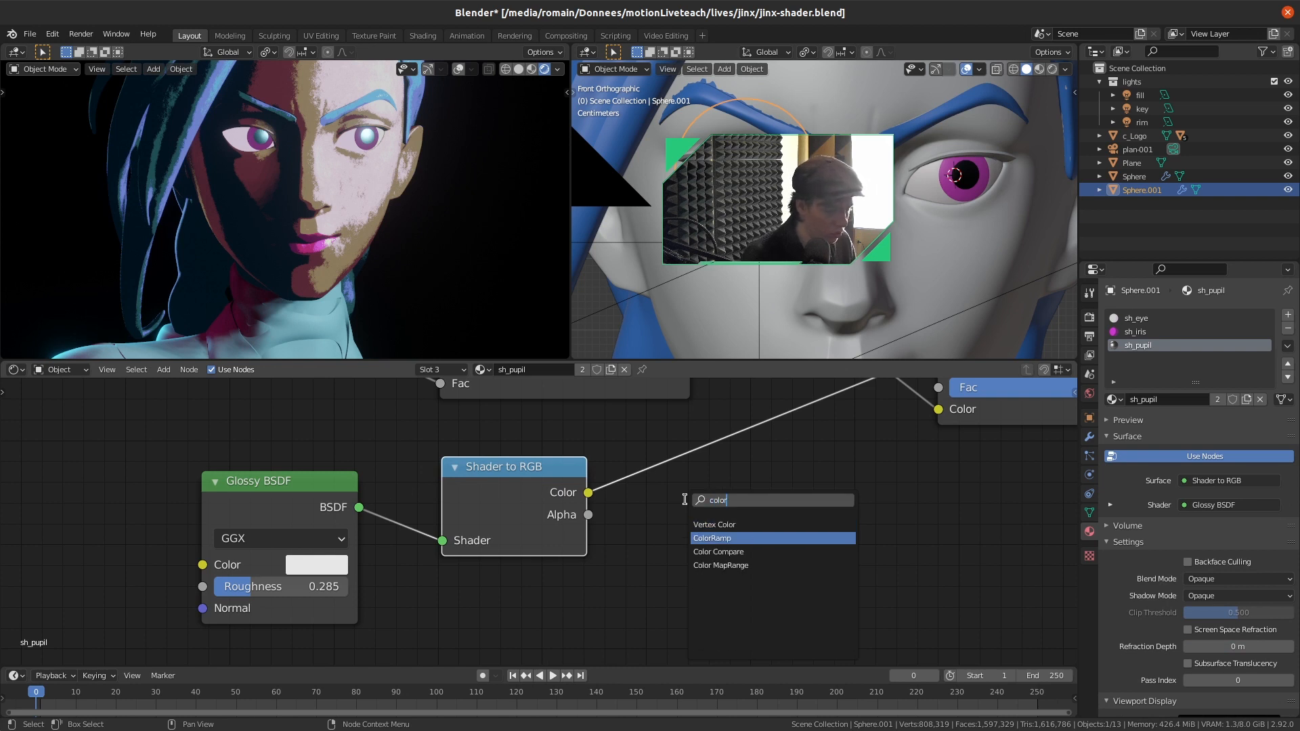
key(Return)
drag(668, 438, 670, 432)
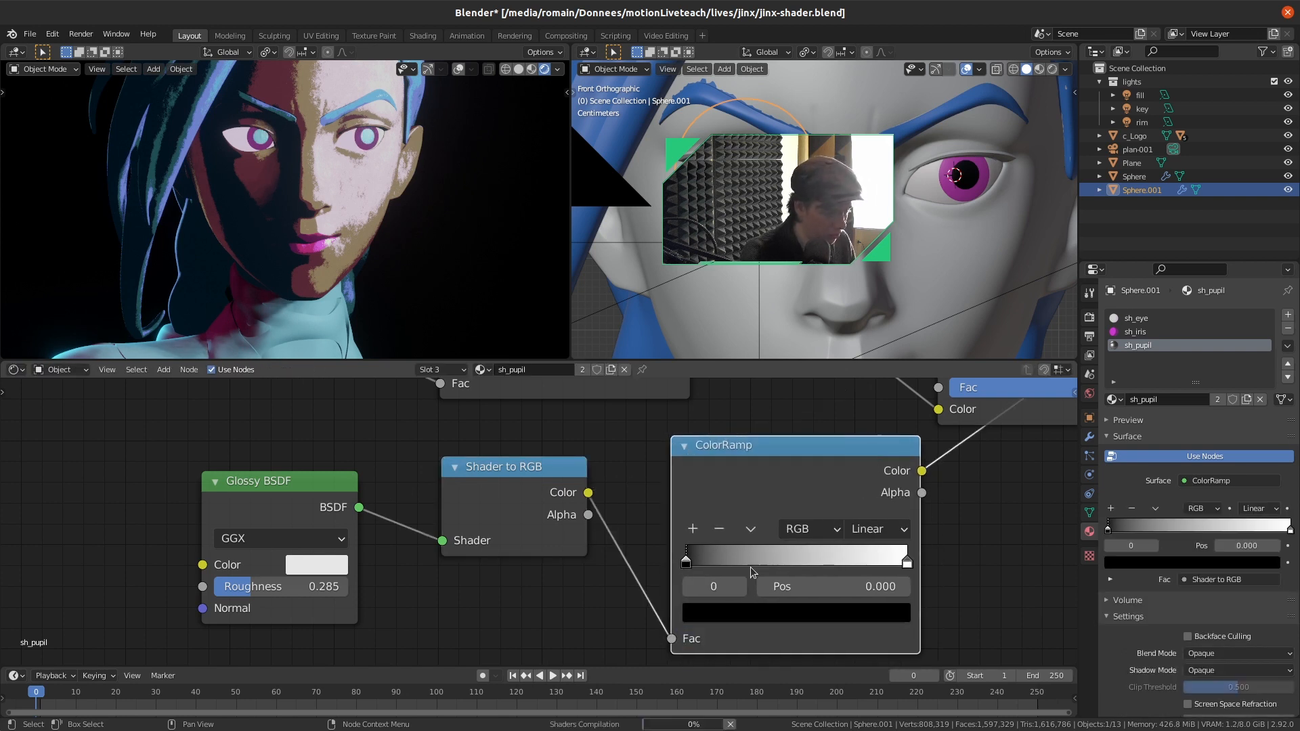
Move the glossy ColorRamp's black stop to about 0.836 and spread the nodes apart to free space before the Material Output
drag(707, 558, 885, 557)
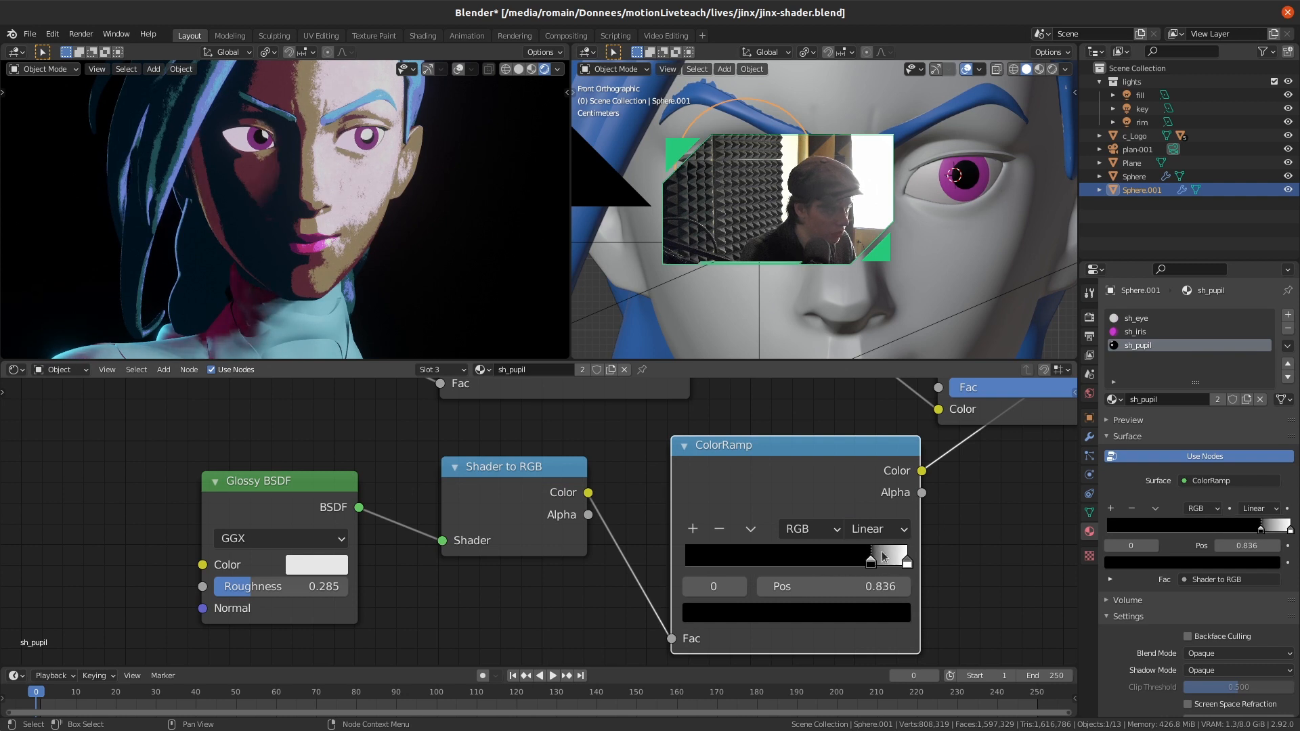
scroll(885, 557, down, 5)
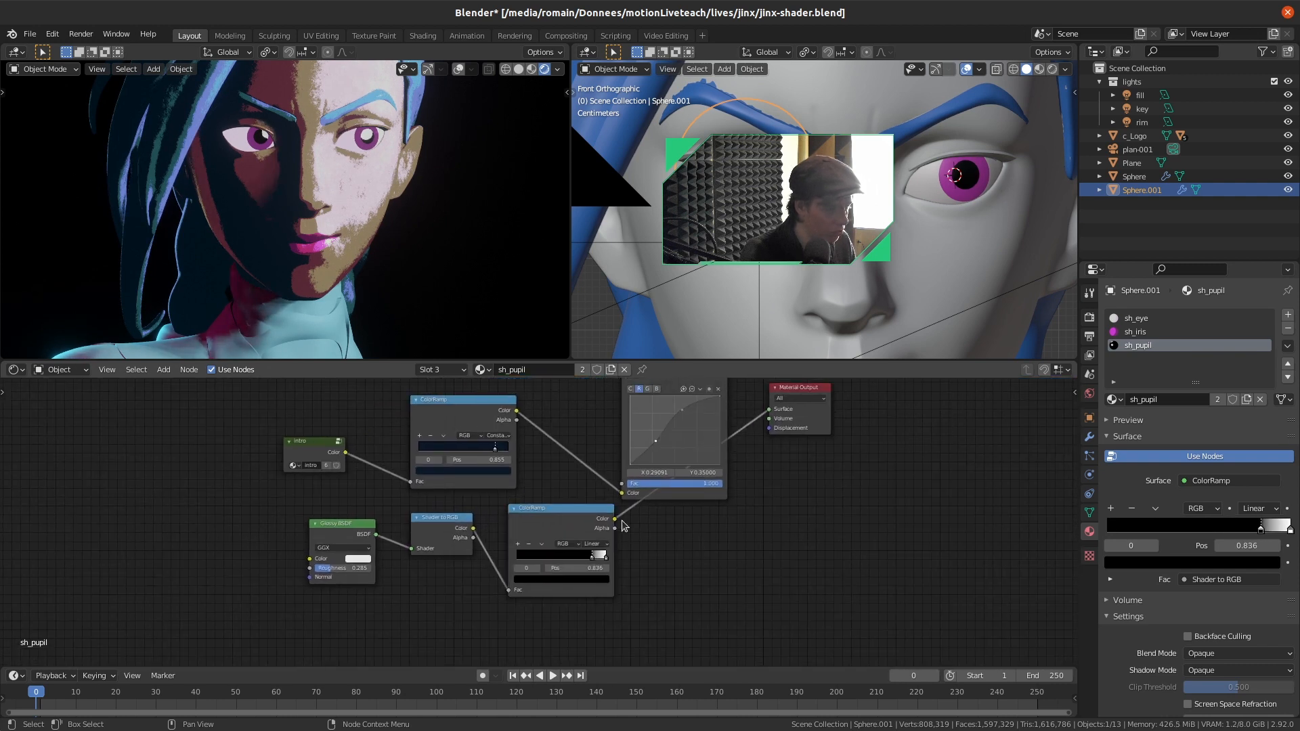
drag(591, 511, 644, 550)
middle_drag(753, 539, 595, 620)
drag(649, 484, 881, 527)
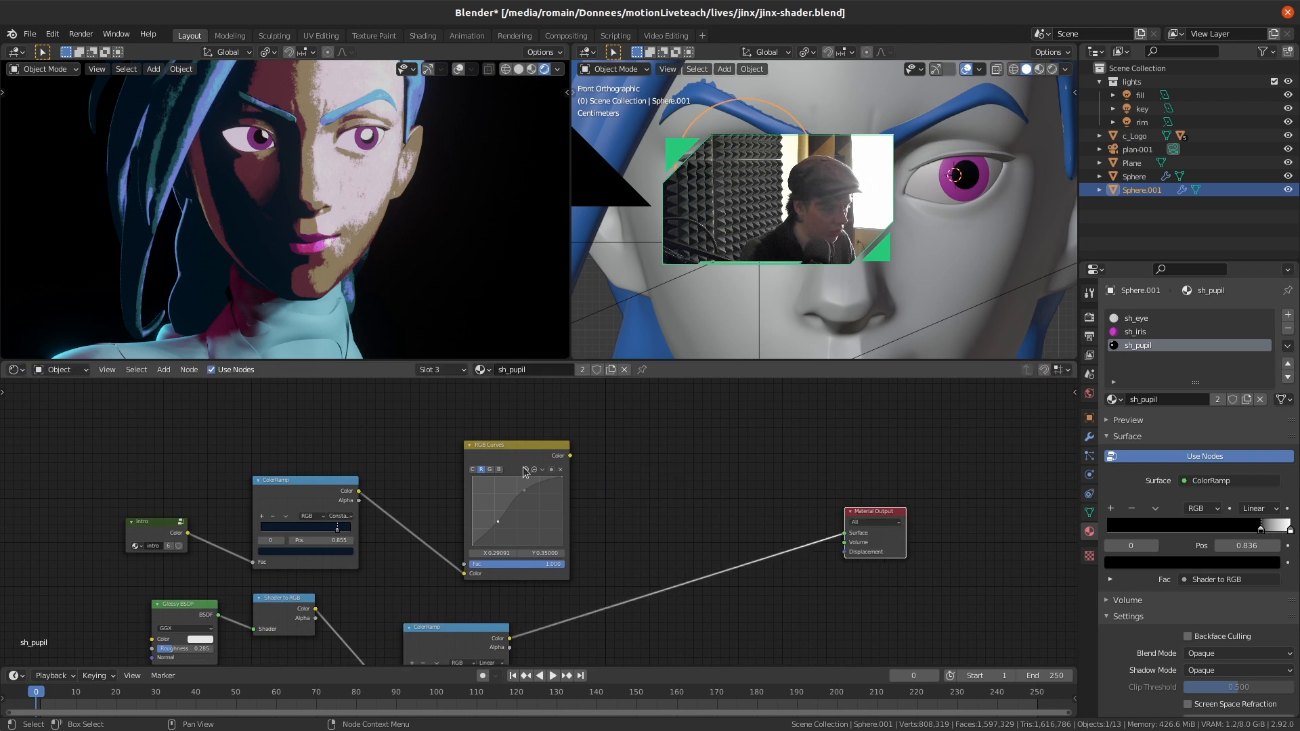
drag(523, 453, 428, 458)
Add a MixRGB node in the free space after the RGB Curves node
click(529, 470)
key(shift+a)
text(smix)
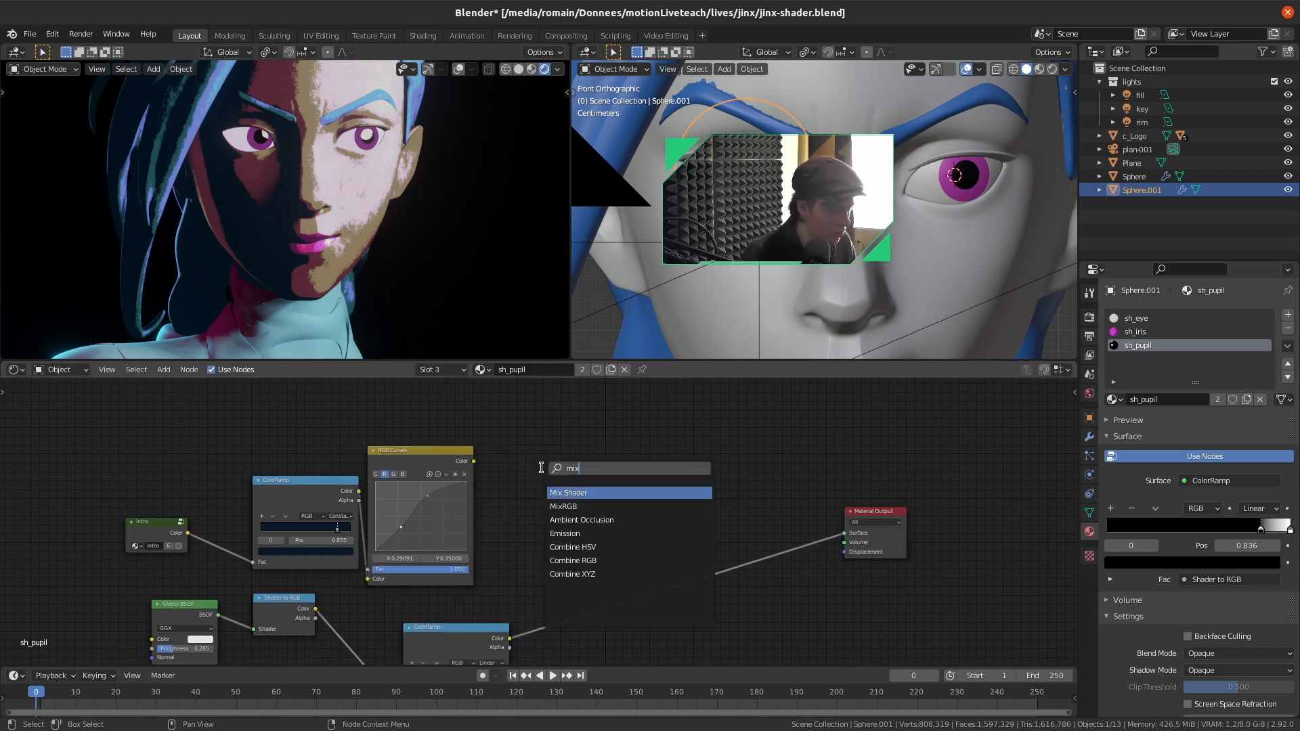
key(Return)
click(543, 468)
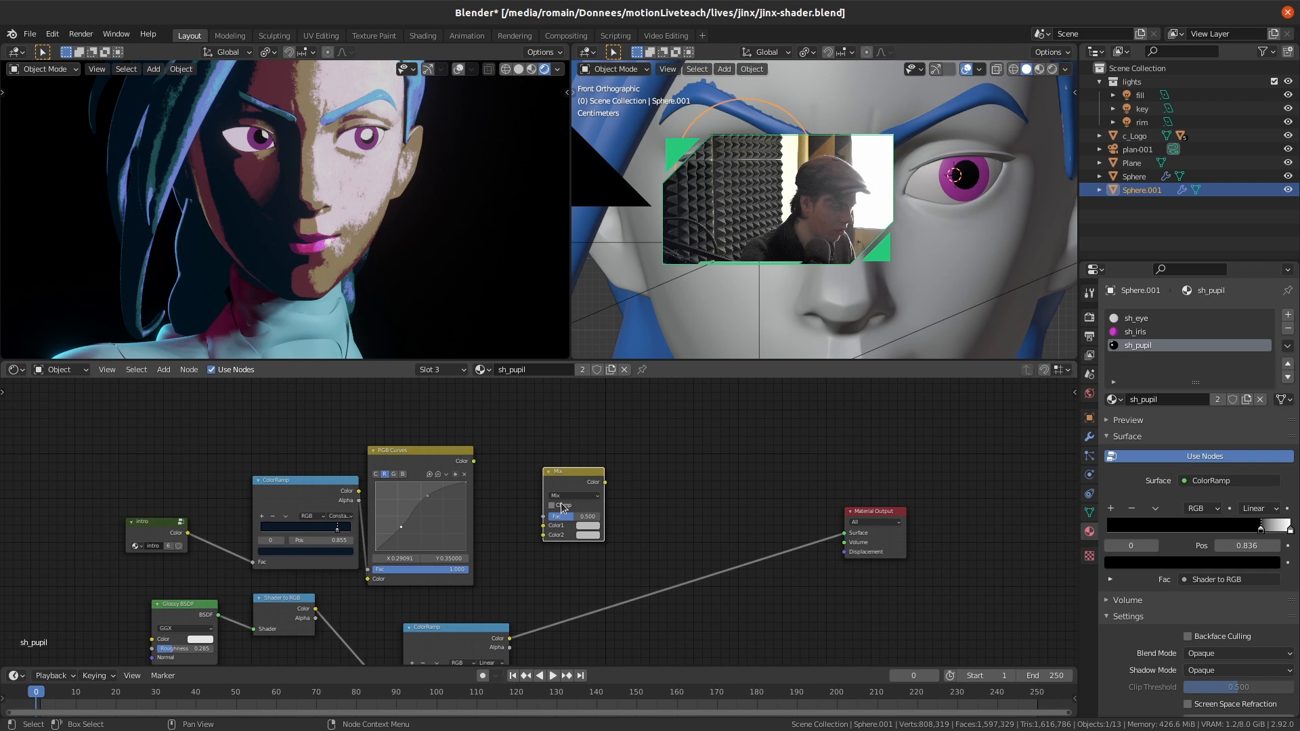
Combine the RGB Curves and glossy ColorRamp outputs in the mix node using Add with factor 1.000, and preview it
drag(474, 461, 544, 526)
drag(509, 638, 546, 536)
ctrl+shift+click(580, 477)
middle_drag(589, 596, 623, 531)
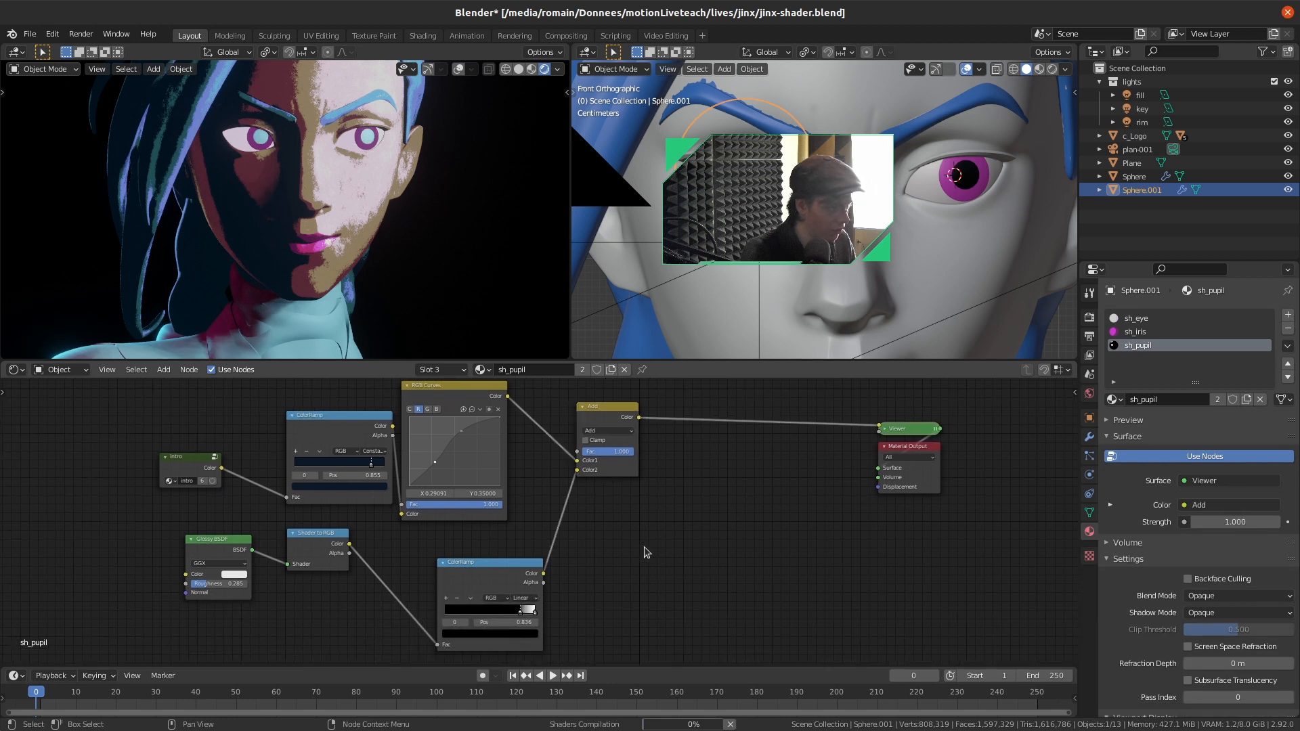
Align the Glossy BSDF and Shader to RGB nodes with the glossy ColorRamp and set its black stop to about 0.455
drag(330, 539, 376, 578)
drag(238, 549, 276, 567)
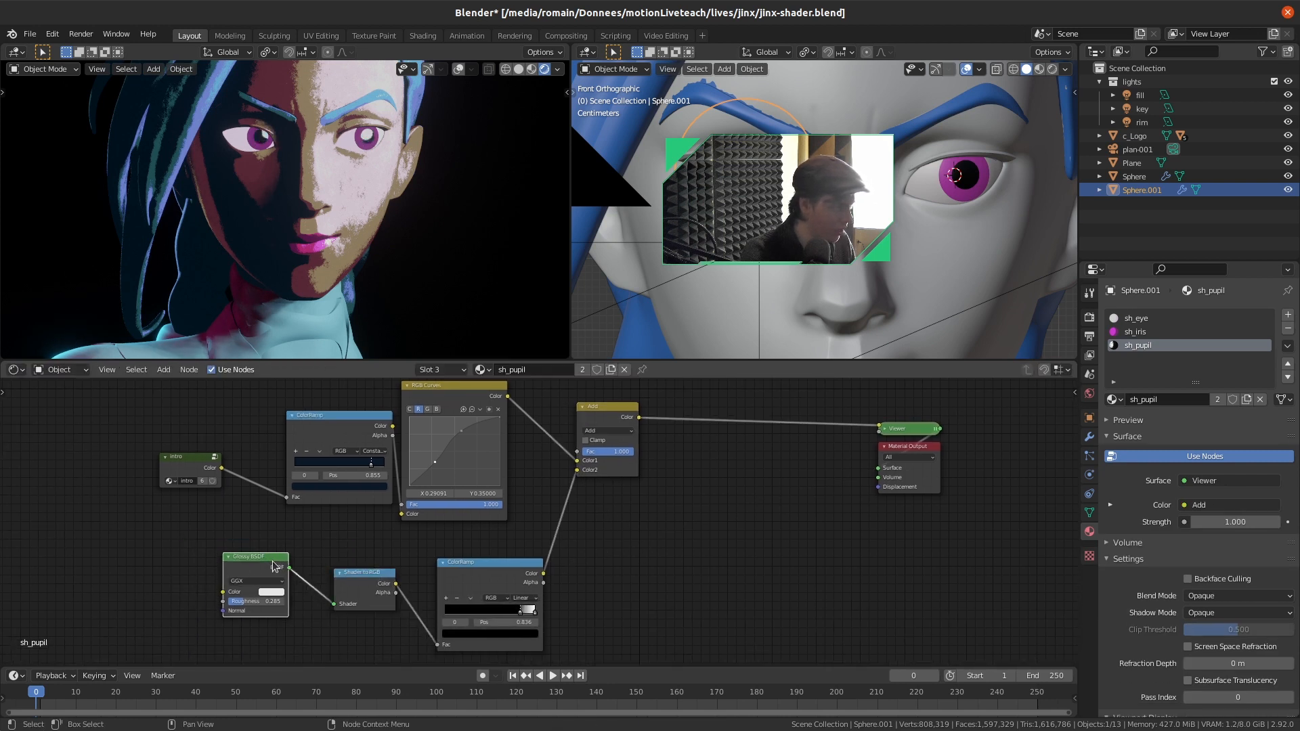
scroll(554, 594, up, 2)
middle_drag(553, 590, 552, 544)
drag(512, 611, 454, 608)
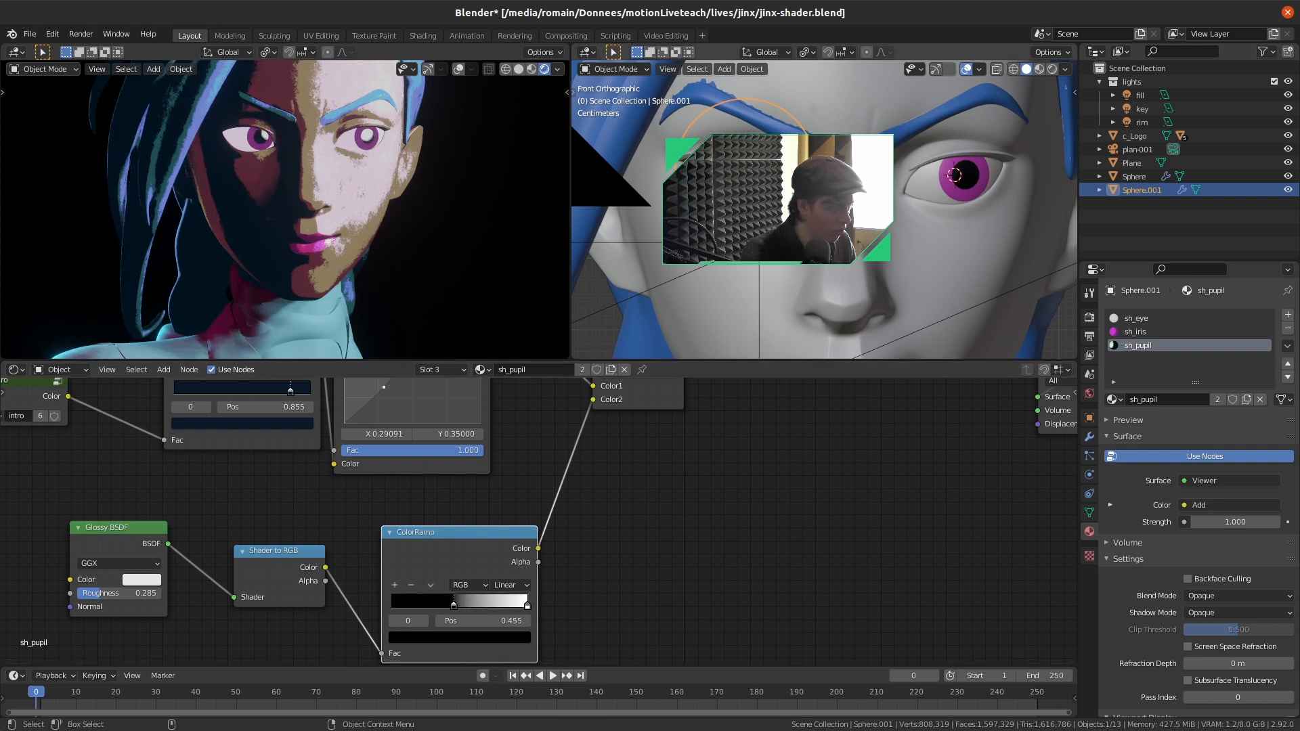
Examine the eye sphere's Subdivision modifier and its mesh around the iris and pupil from the side
click(739, 174)
click(740, 175)
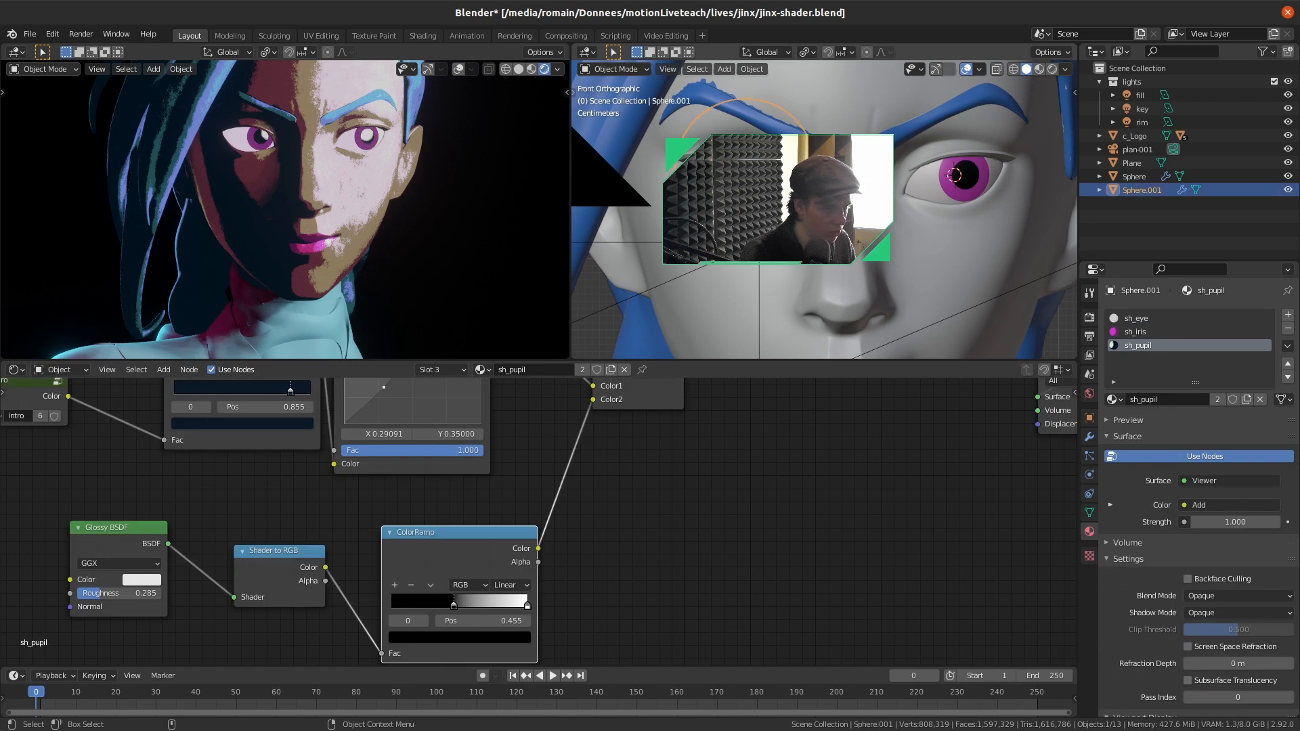
click(1090, 437)
scroll(874, 217, up, 8)
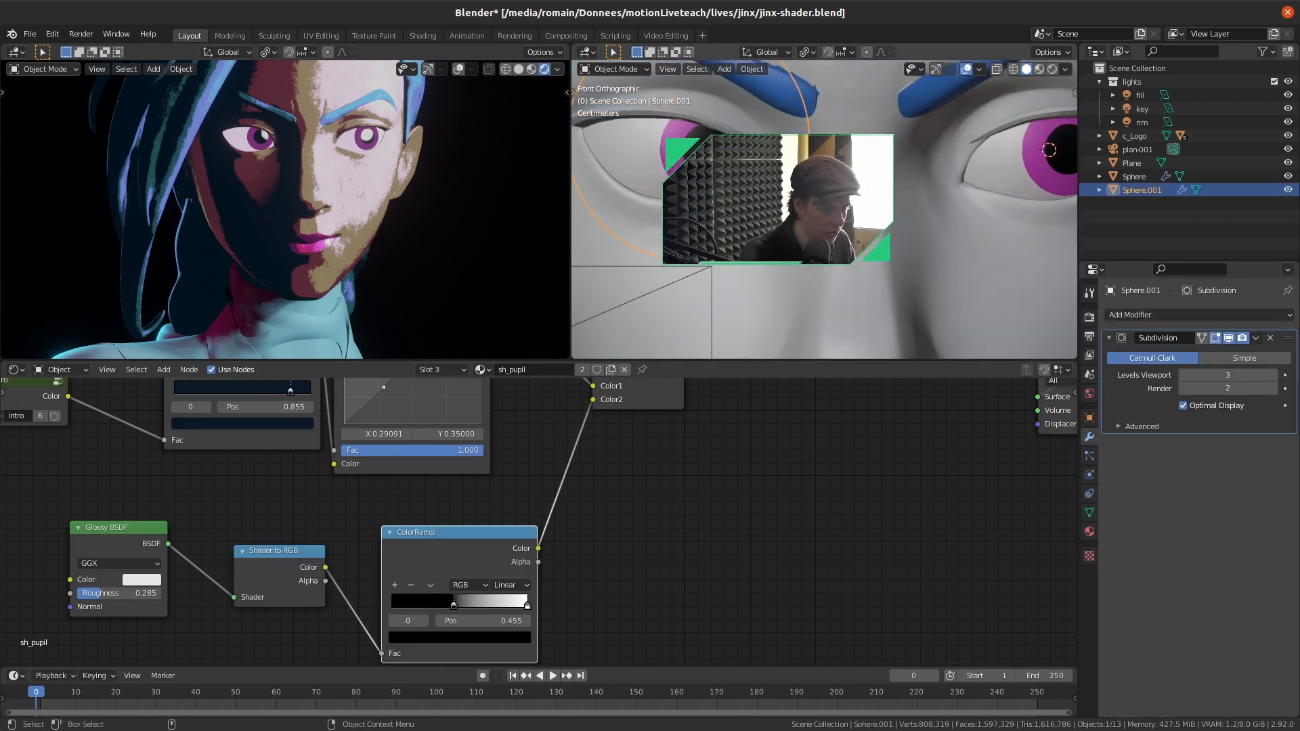
key(Tab)
mouse_move(846, 210)
middle_down()
mouse_move(806, 224)
mouse_move(860, 220)
middle_up()
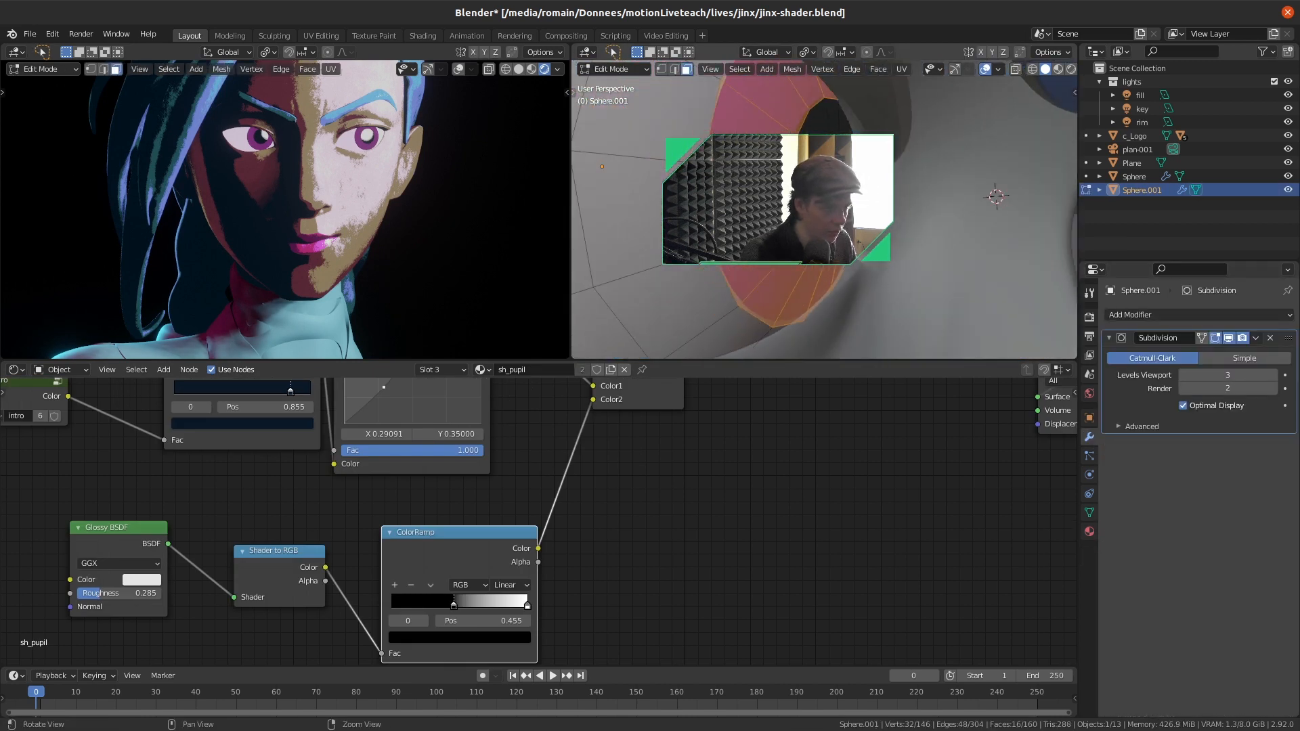
key(alt+a)
key(1)
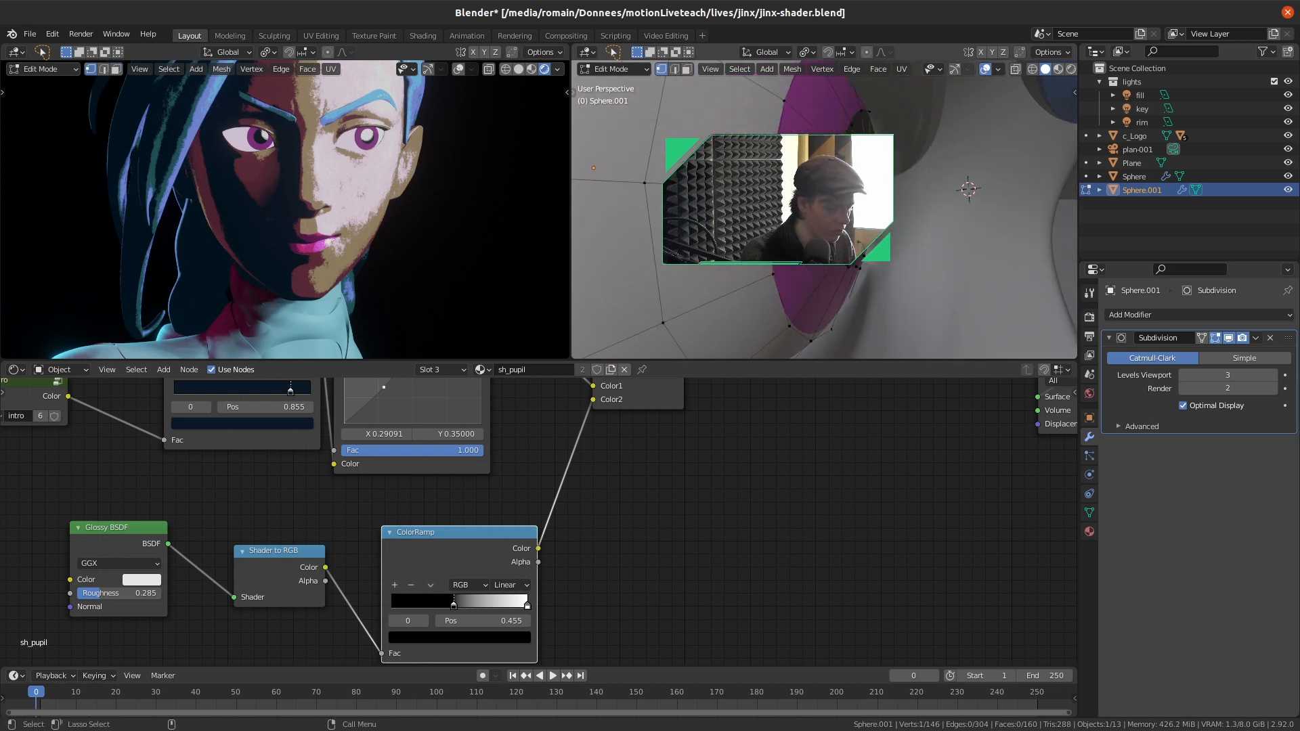
key(Tab)
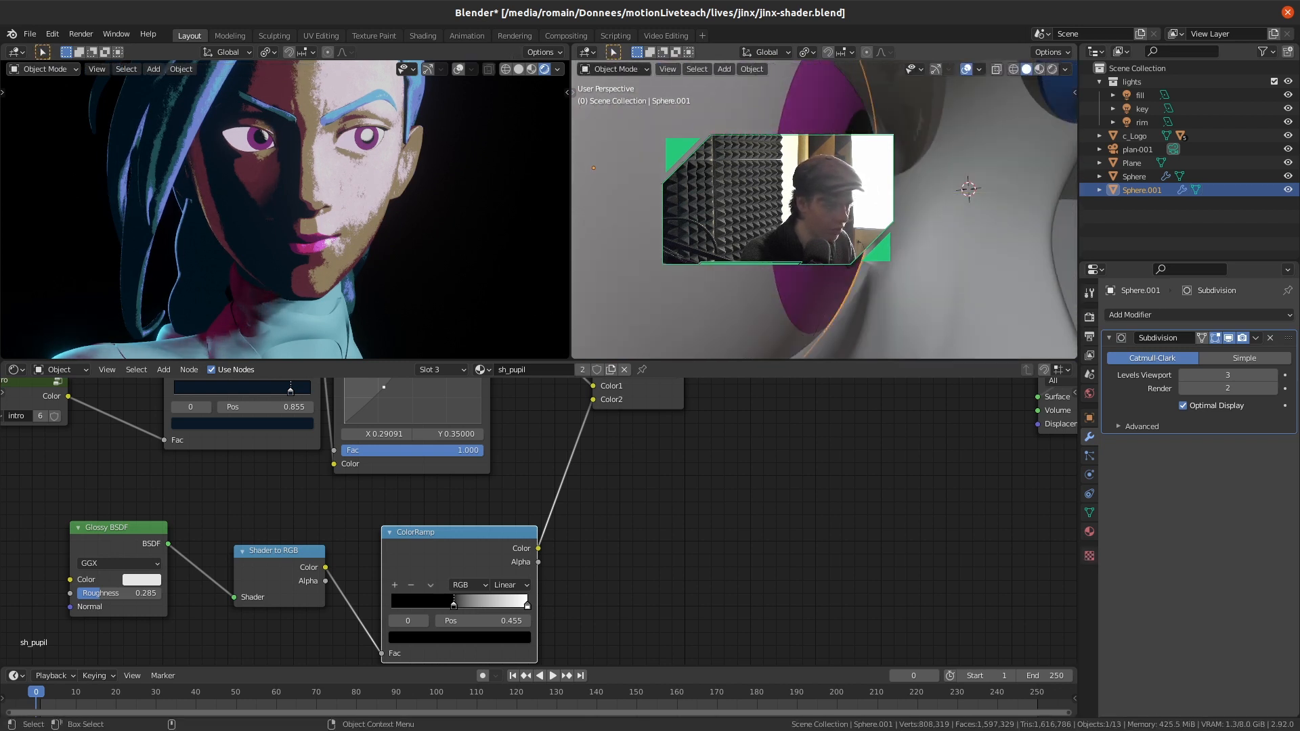
middle_drag(873, 210, 898, 210)
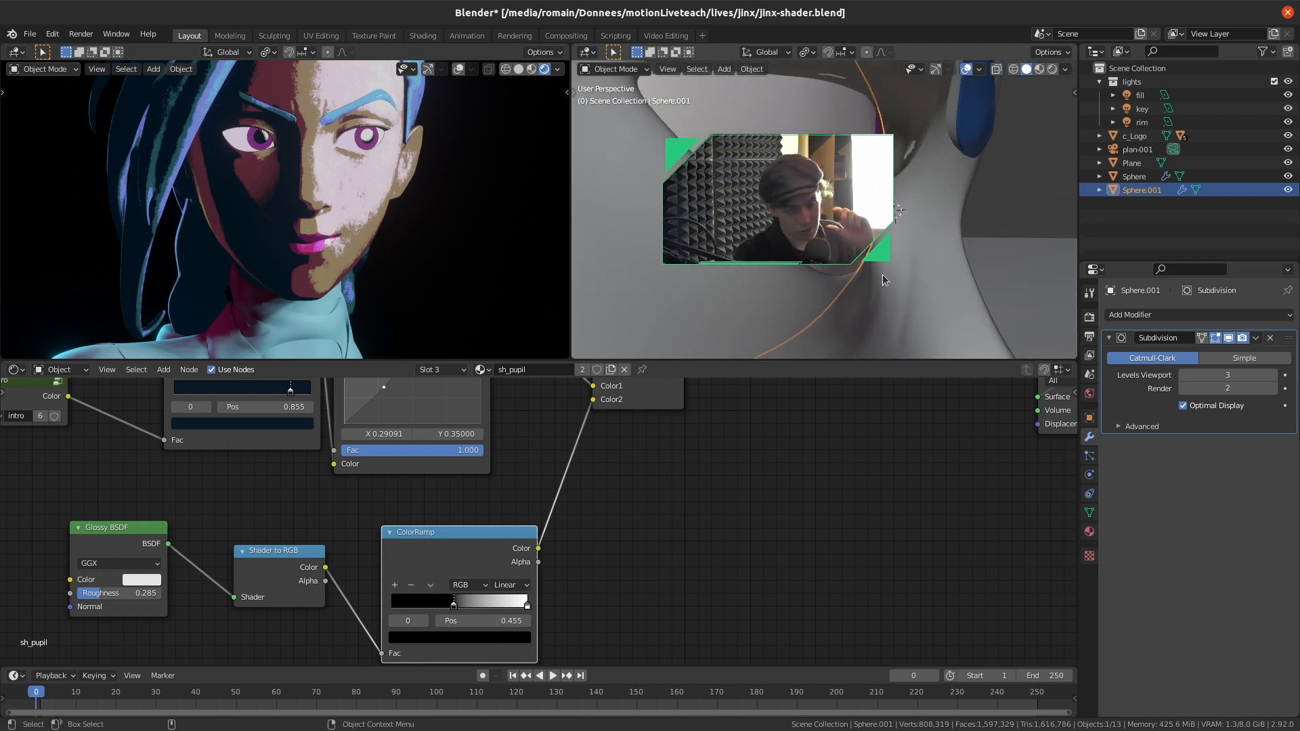
middle_drag(884, 271, 864, 301)
Shift the edge loop around the eye sphere's pupil slightly along the global Y axis
key(Tab)
middle_drag(785, 210, 880, 198)
alt+click(890, 203)
alt+click(893, 197)
key(g)
key(y)
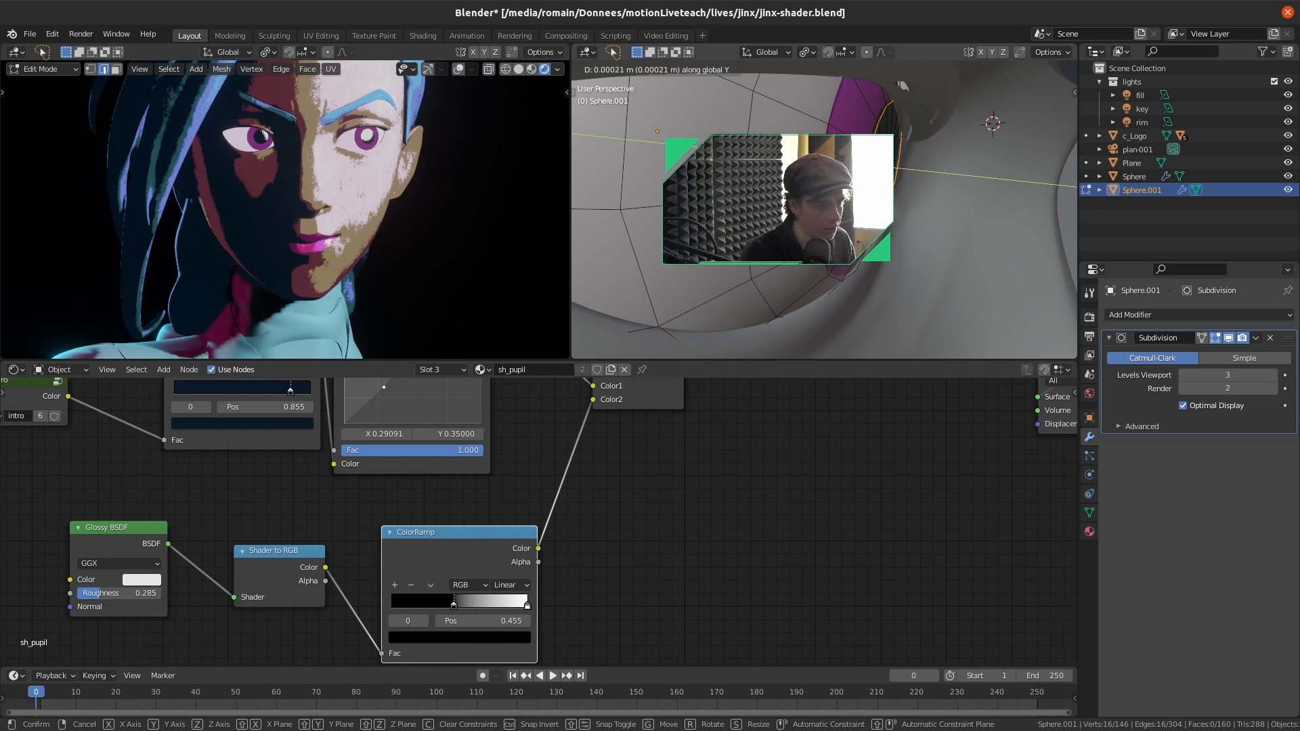
click(878, 199)
key(Tab)
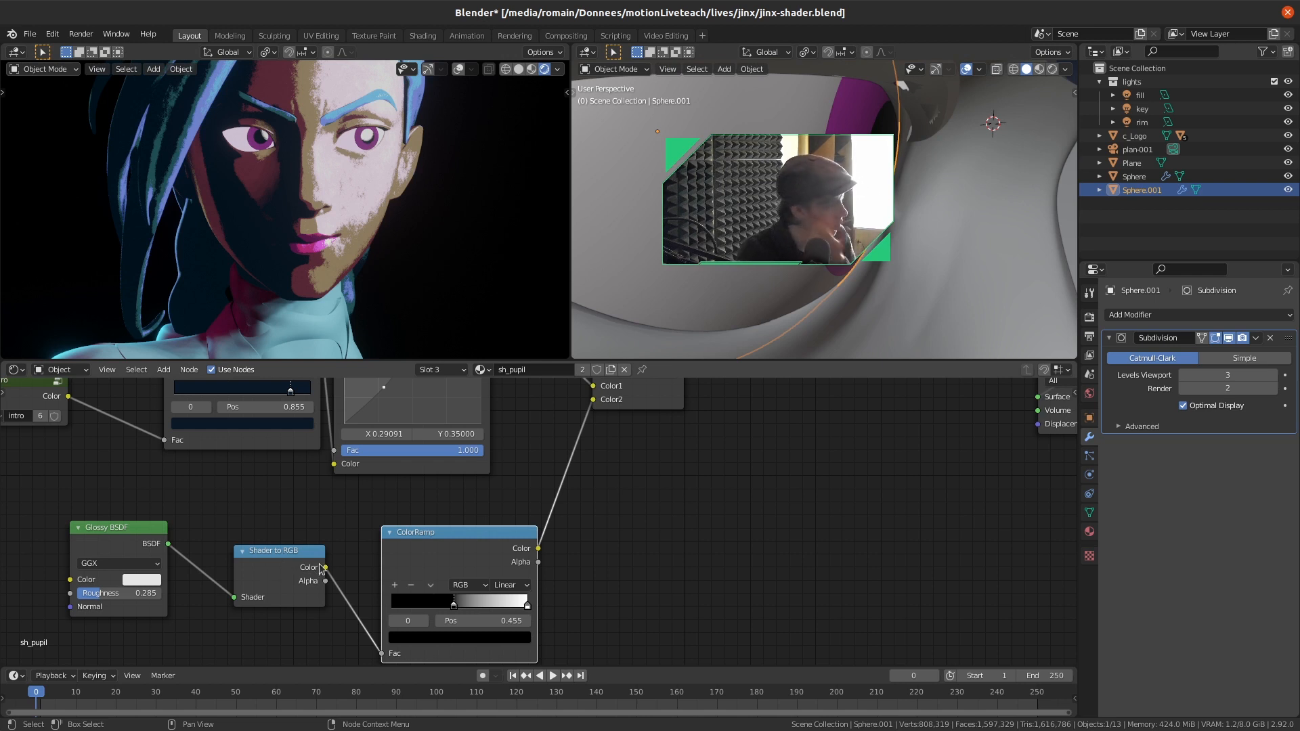
Delete the Glossy BSDF, Shader to RGB and glossy ColorRamp nodes, and save the file
ctrl+middle_drag(779, 152, 779, 244)
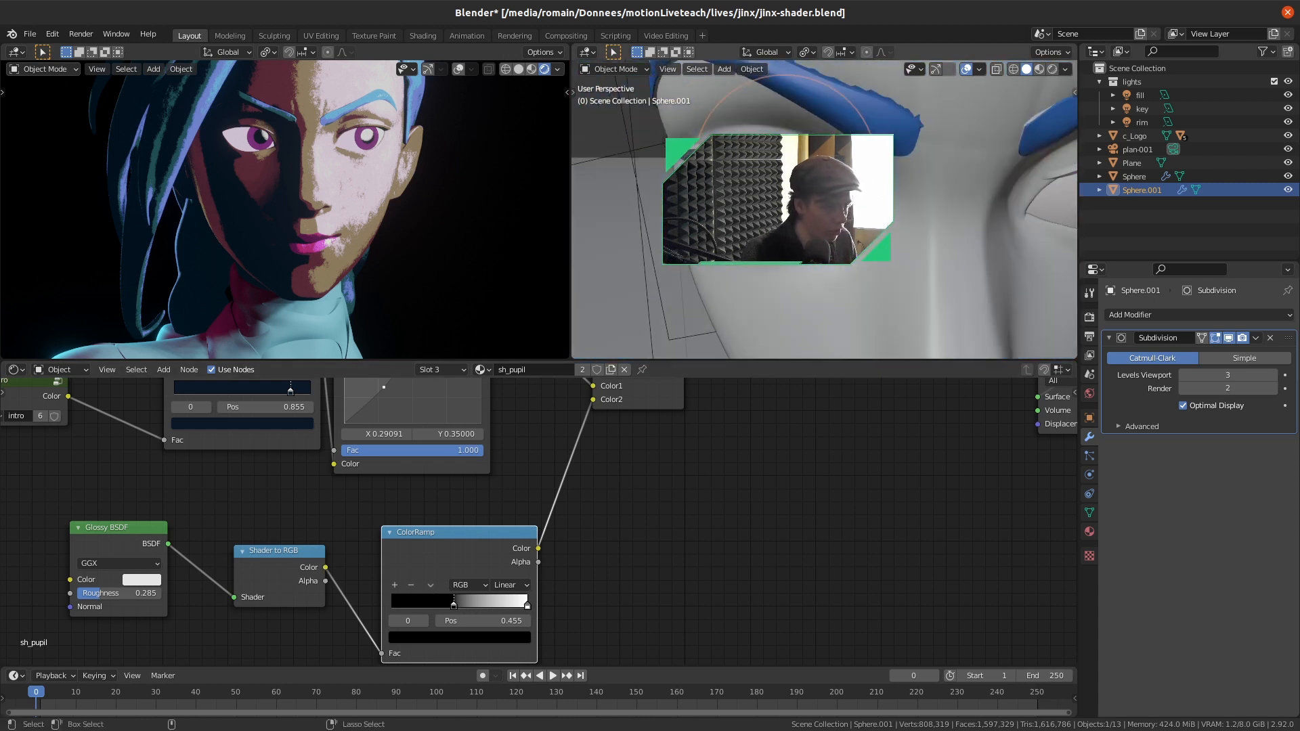
key(Home)
key(ctrl+s)
drag(727, 518, 256, 576)
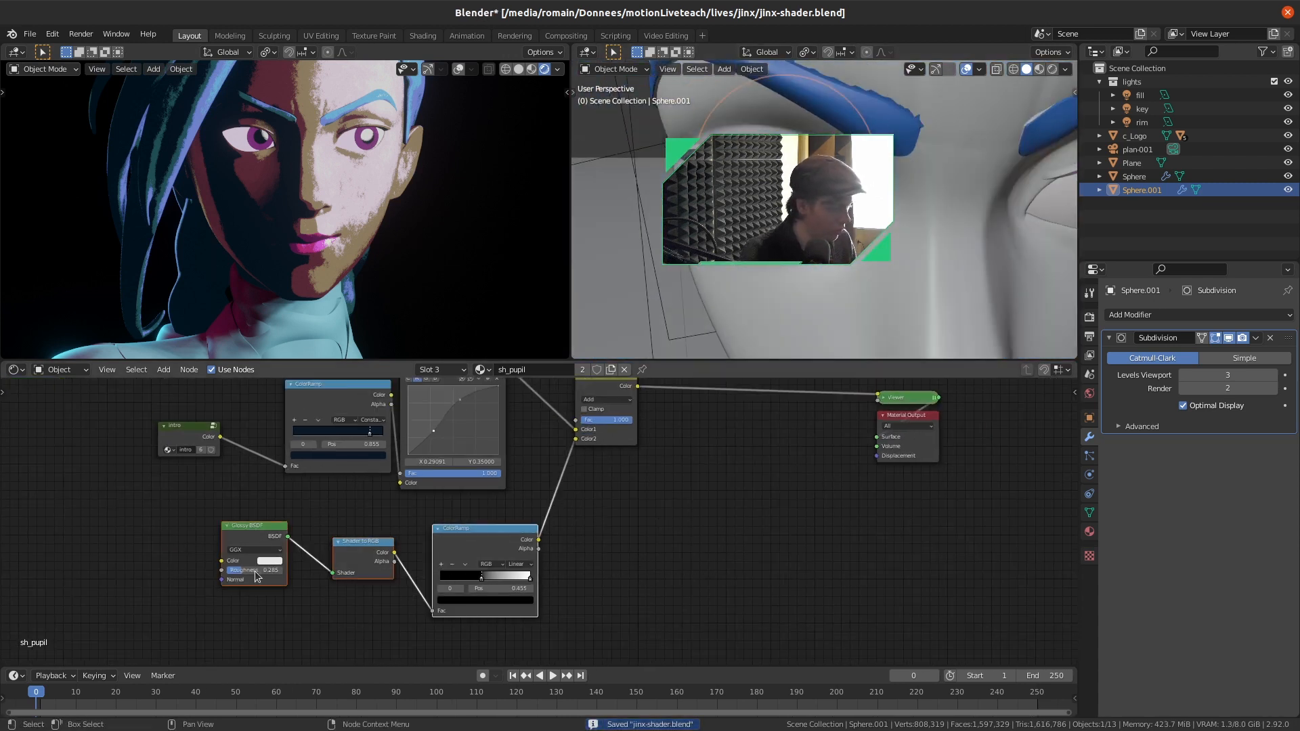
key(Delete)
key(ctrl+s)
Add a Plain Axes empty at the eye and reselect the eye sphere Sphere.001
alt+right_drag(766, 291, 820, 276)
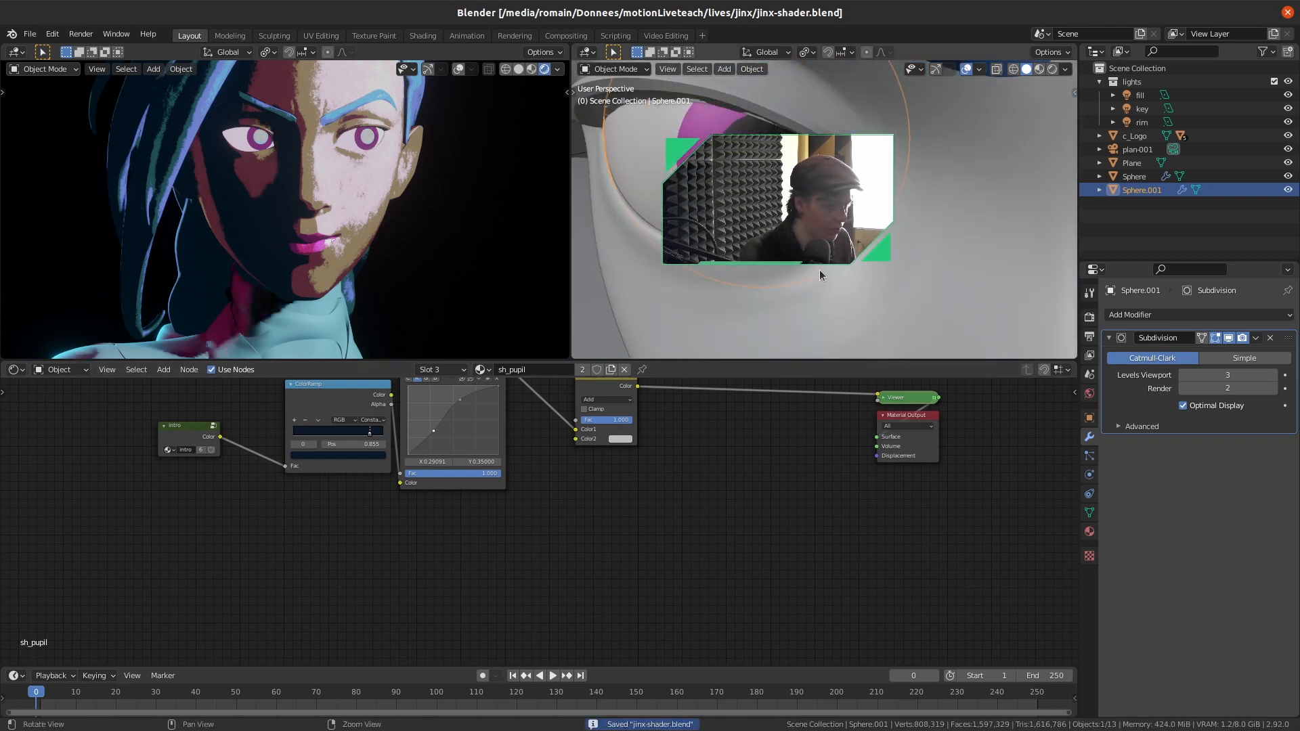
key(shift+a)
mouse_move(759, 301)
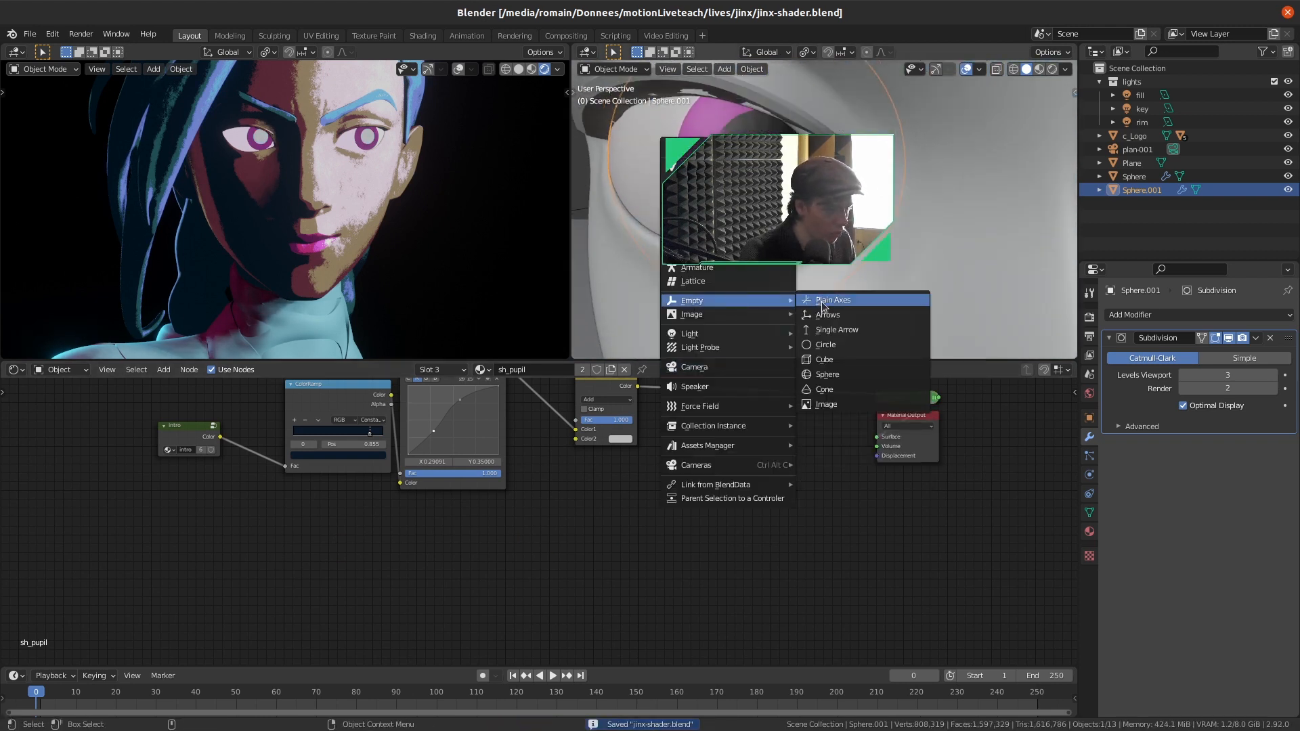
click(828, 302)
click(728, 179)
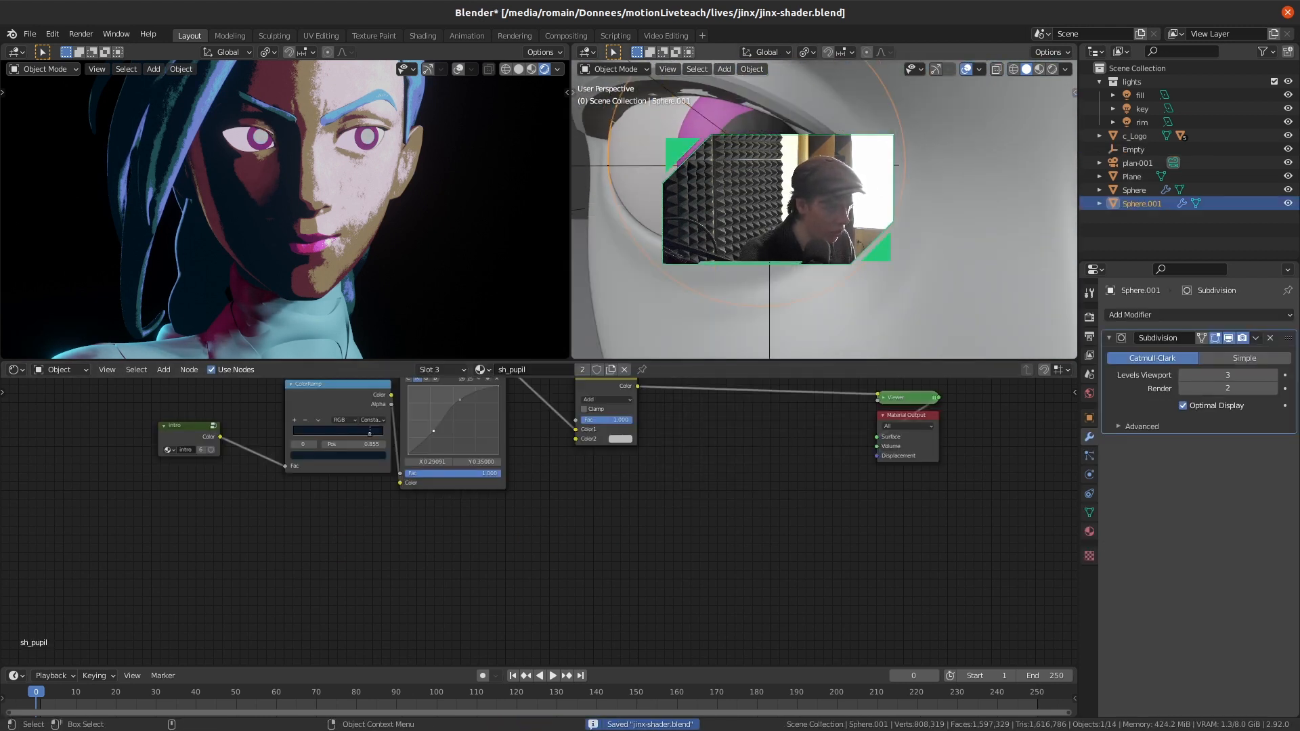
Add a Texture Coordinate node below the RGB Curves node with Empty as its object
scroll(474, 552, down, 2)
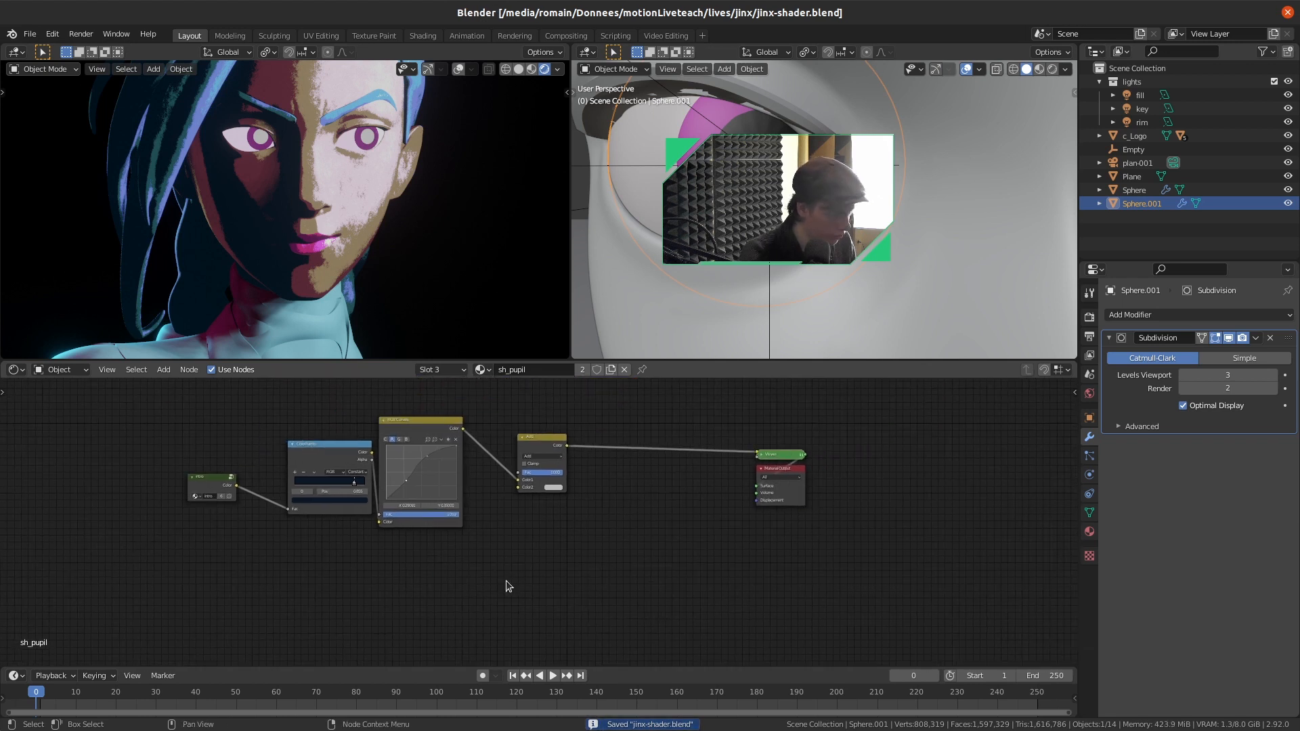
key(shift+a)
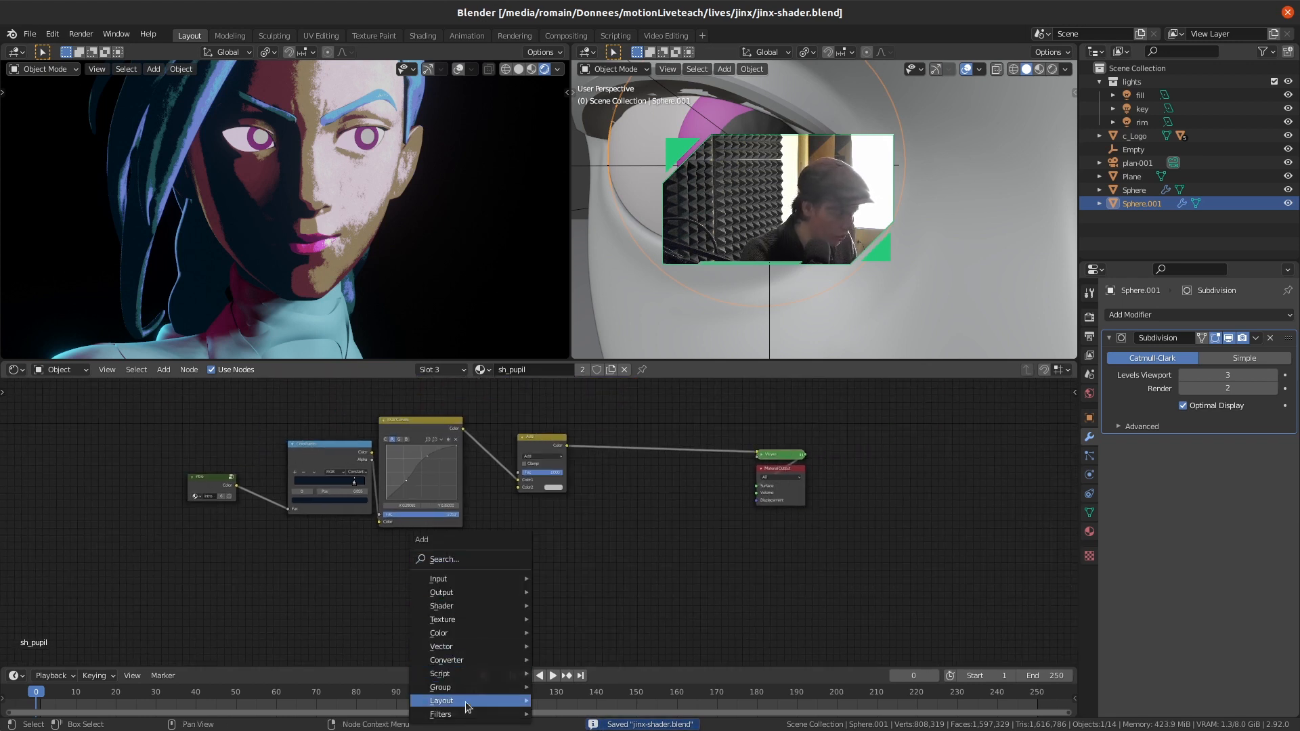
mouse_move(472, 586)
click(472, 559)
text(coor)
key(Return)
click(466, 558)
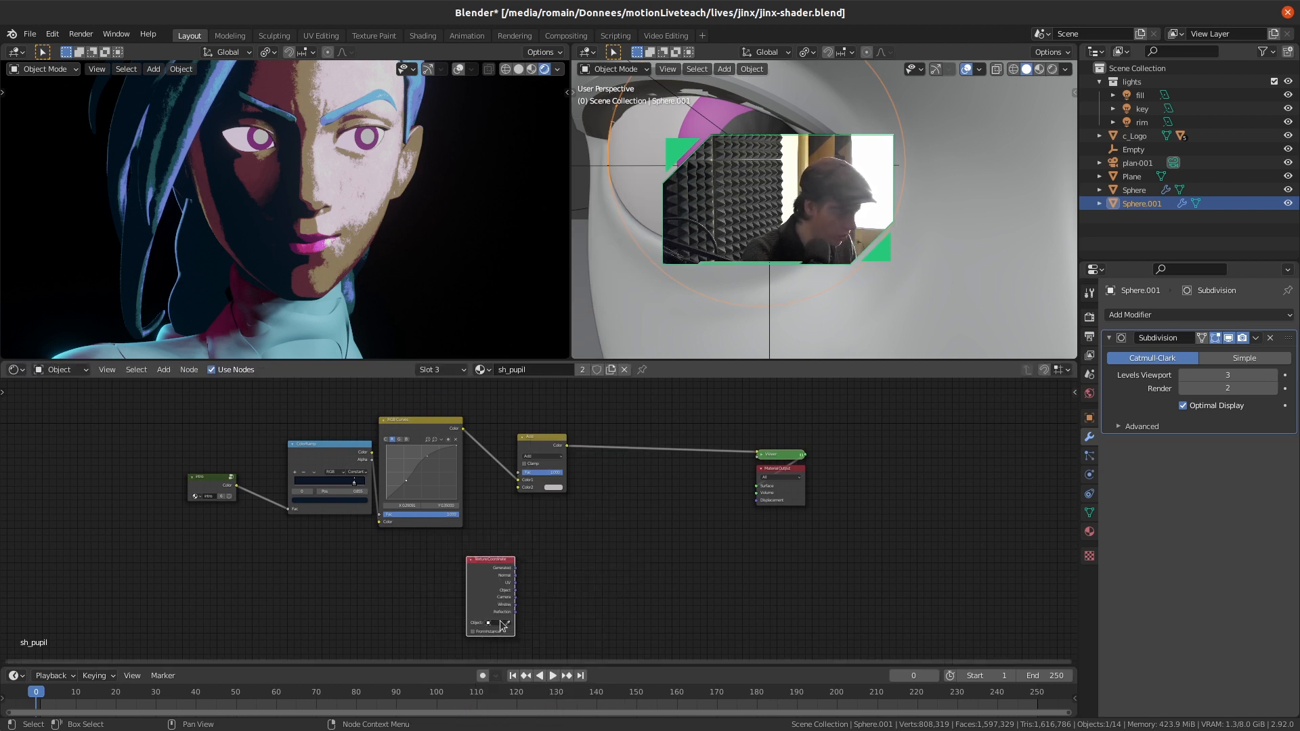
click(501, 621)
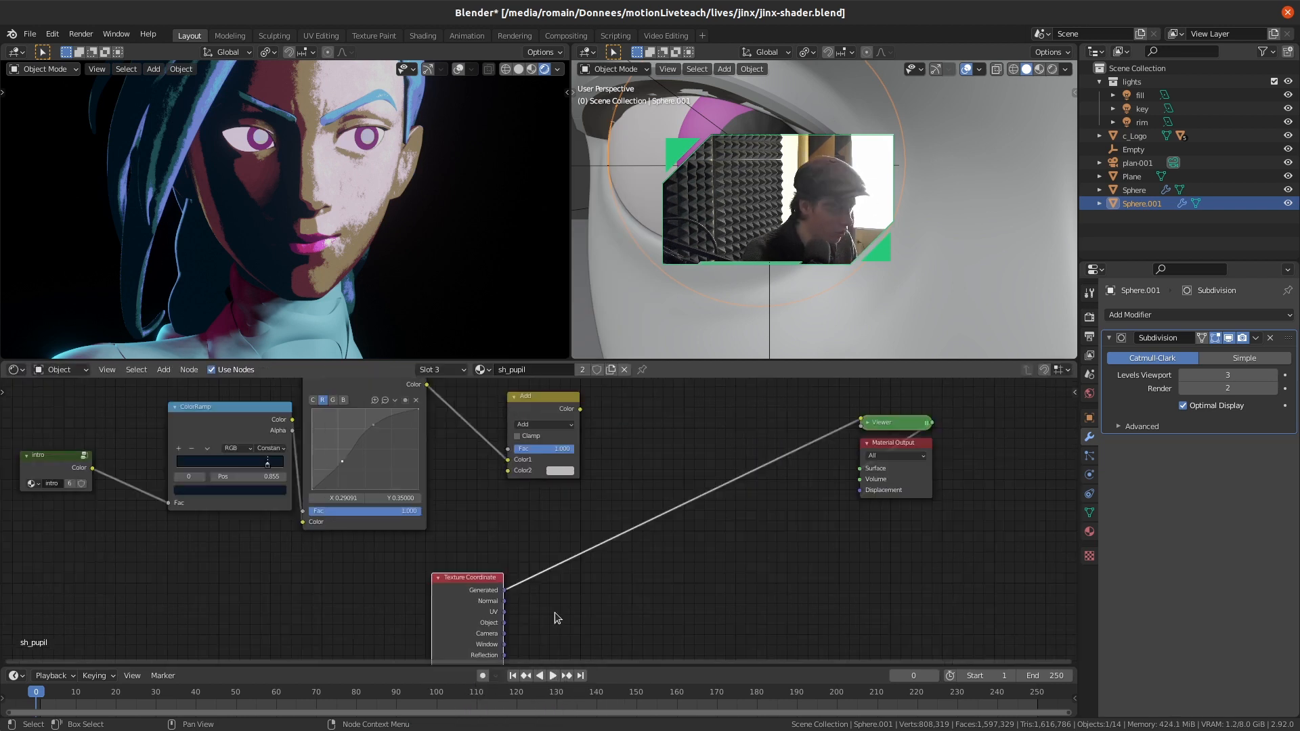
Preview the Texture Coordinate node's Object output on the pupil and move the node back to free space after it
middle_drag(557, 618, 592, 572)
ctrl+shift+click(520, 572)
ctrl+shift+click(521, 572)
ctrl+shift+click(521, 572)
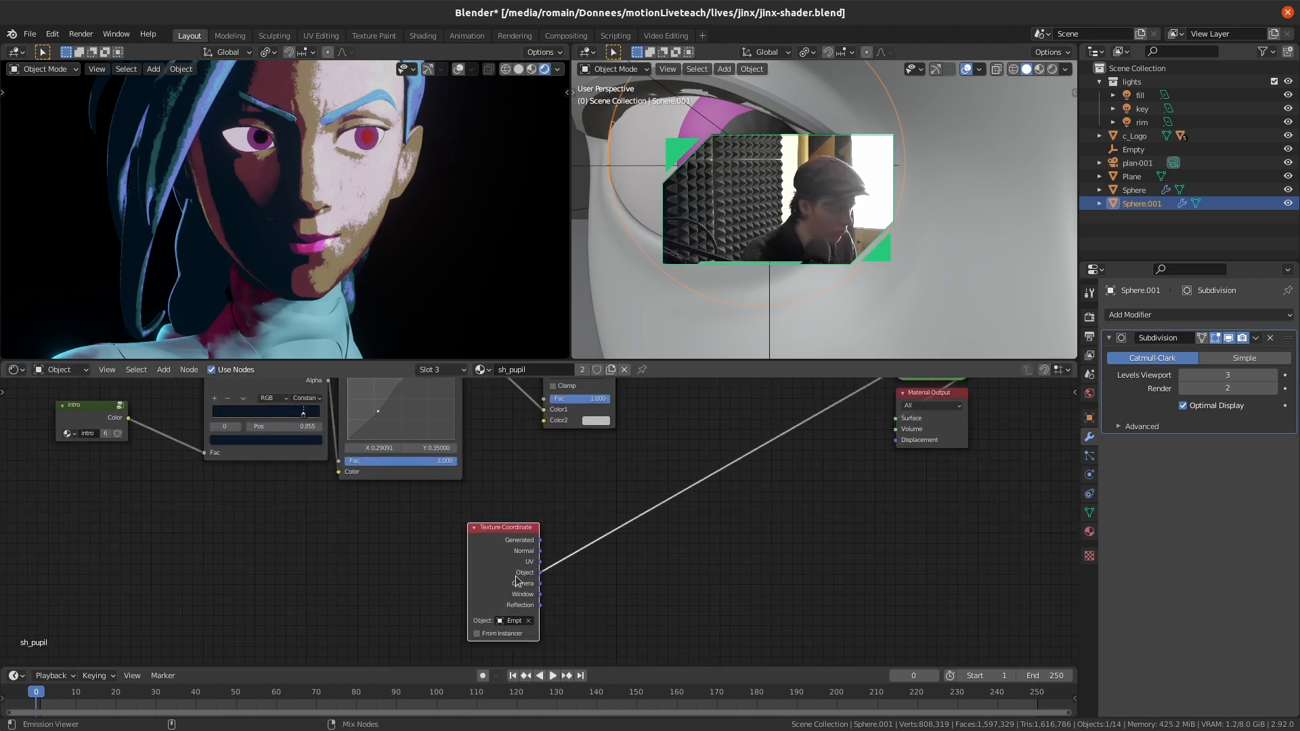
drag(519, 576, 338, 571)
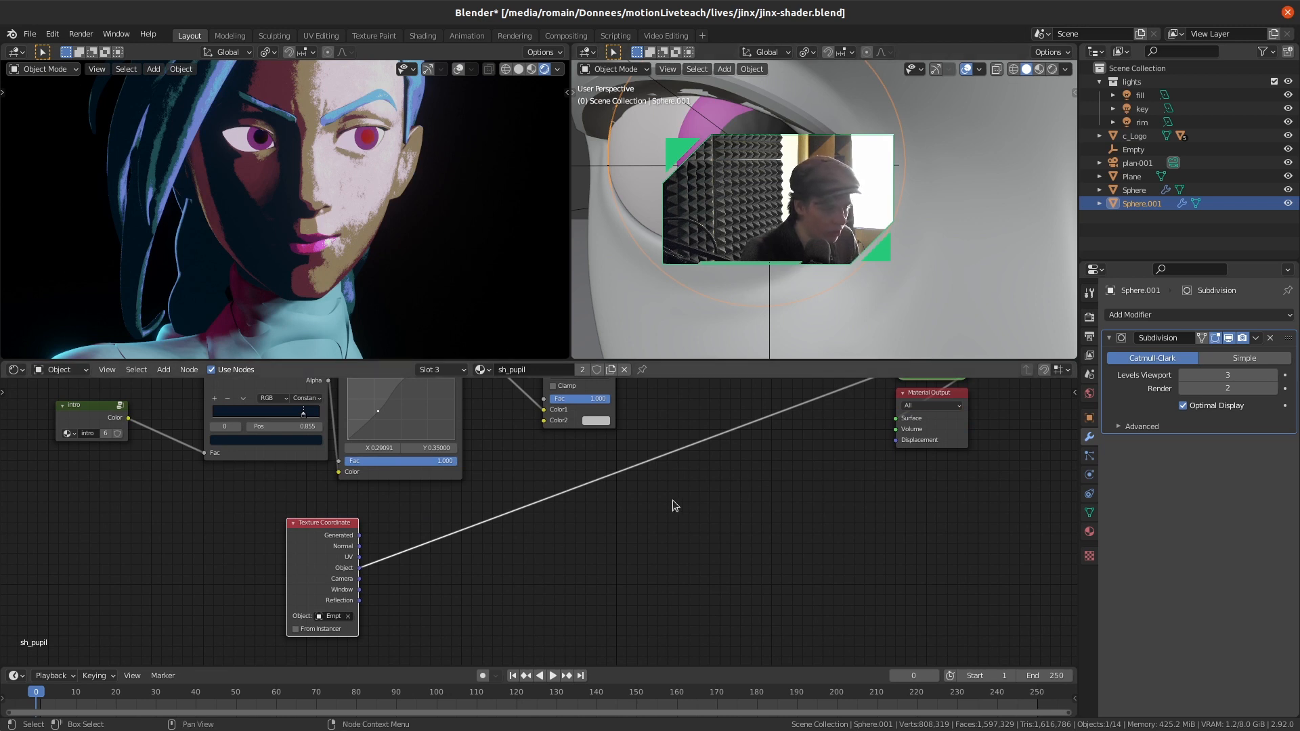
Insert a Vector Math node after the Texture Coordinate's Object output and set its operation to Length
key(shift+a)
click(564, 522)
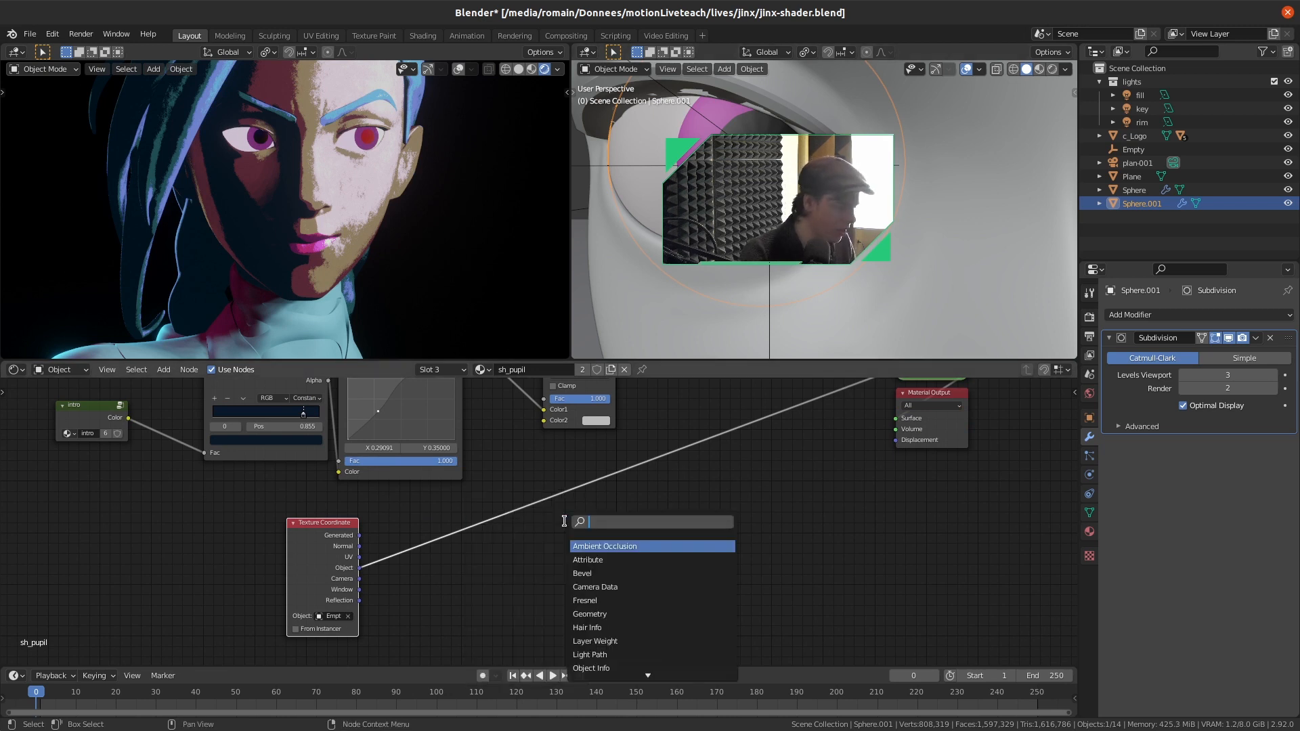
text(vec)
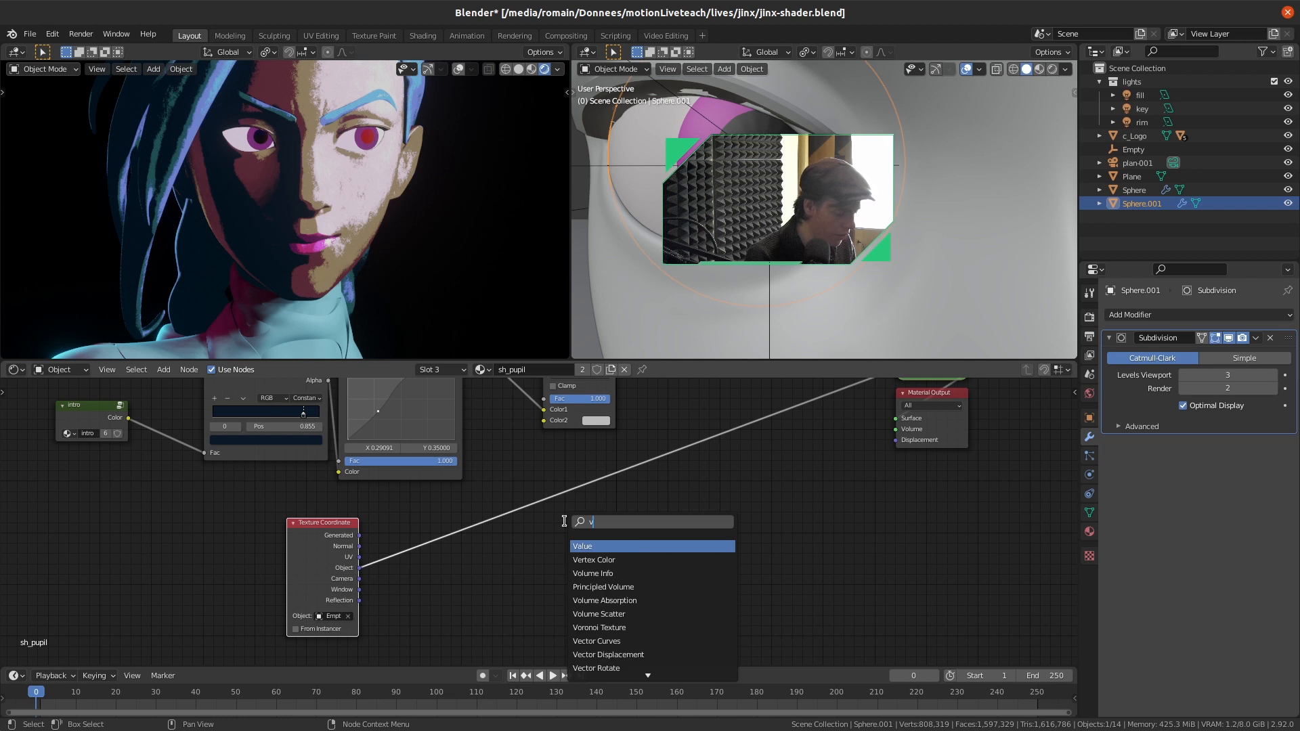
key(Down)
key(Down)
key(Down)
key(Down)
key(Return)
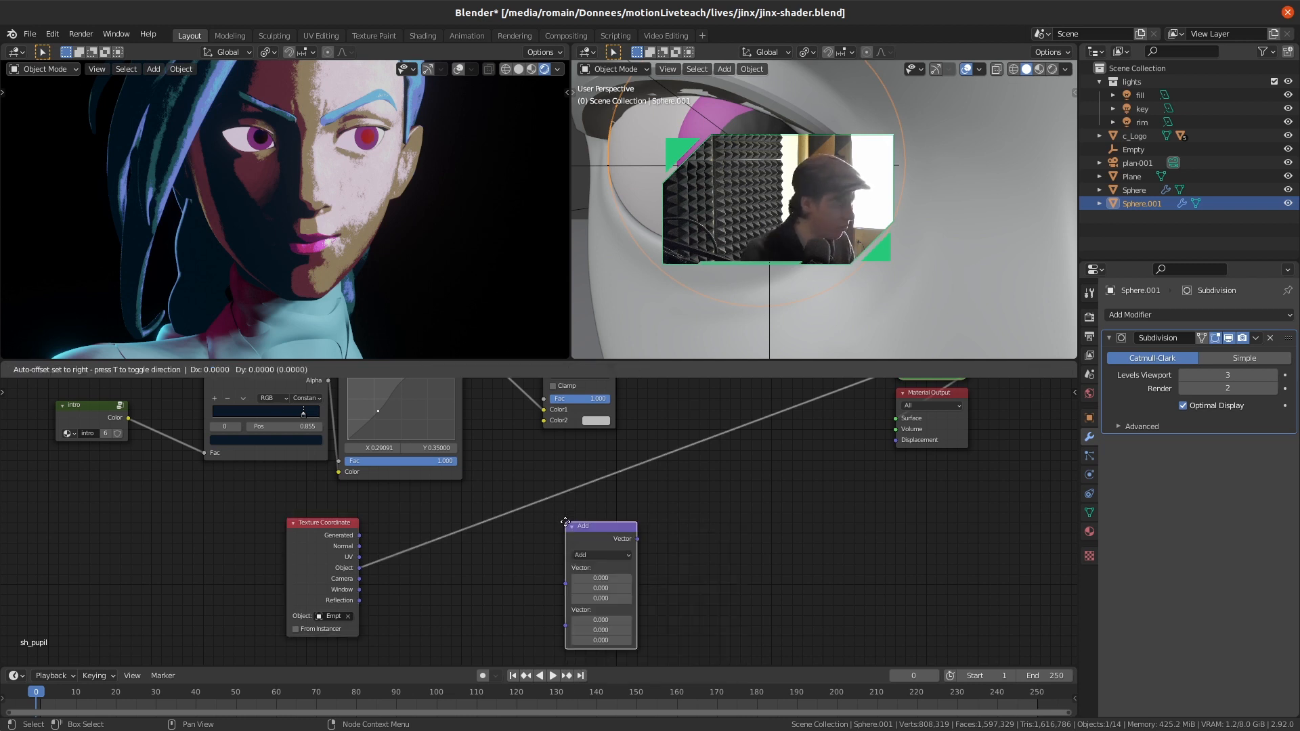
click(508, 526)
scroll(498, 527, up, 2)
click(498, 530)
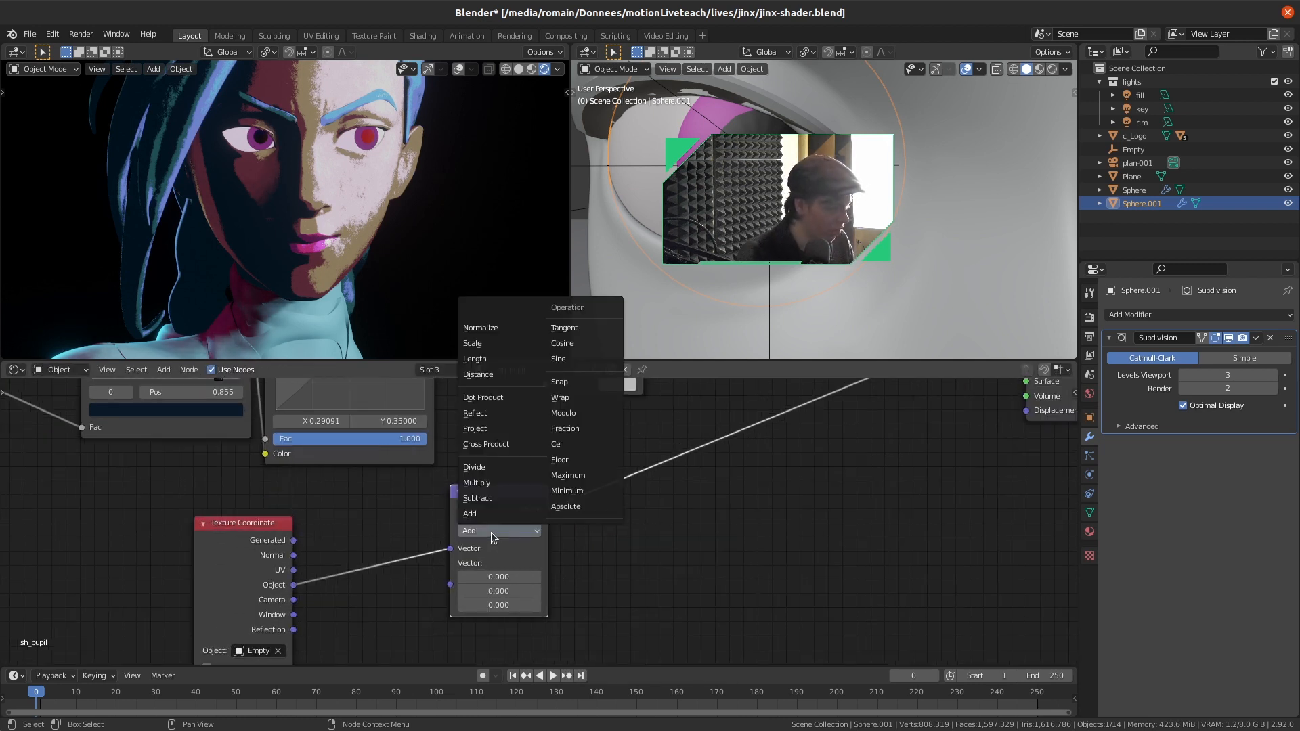
click(507, 360)
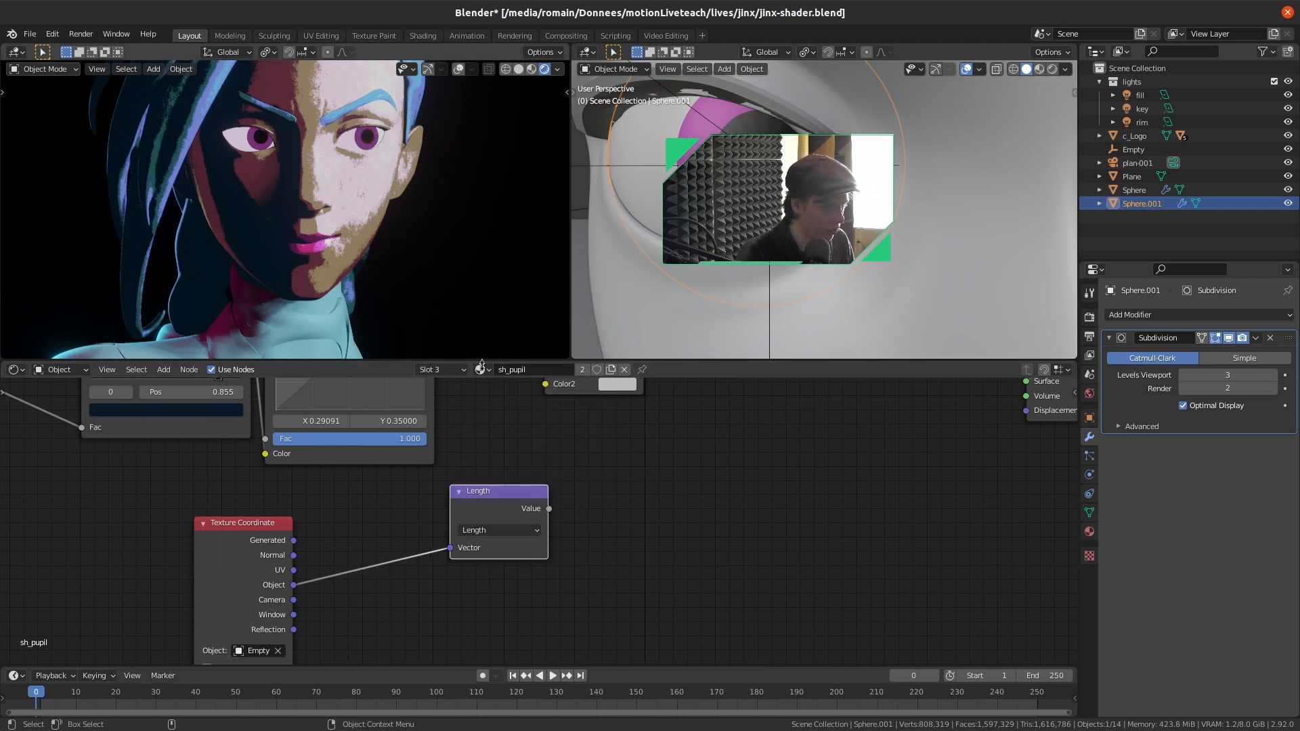
Reassign Empty as the Texture Coordinate's object, then move the Length node closer to it and preview its value on the pupil
click(770, 169)
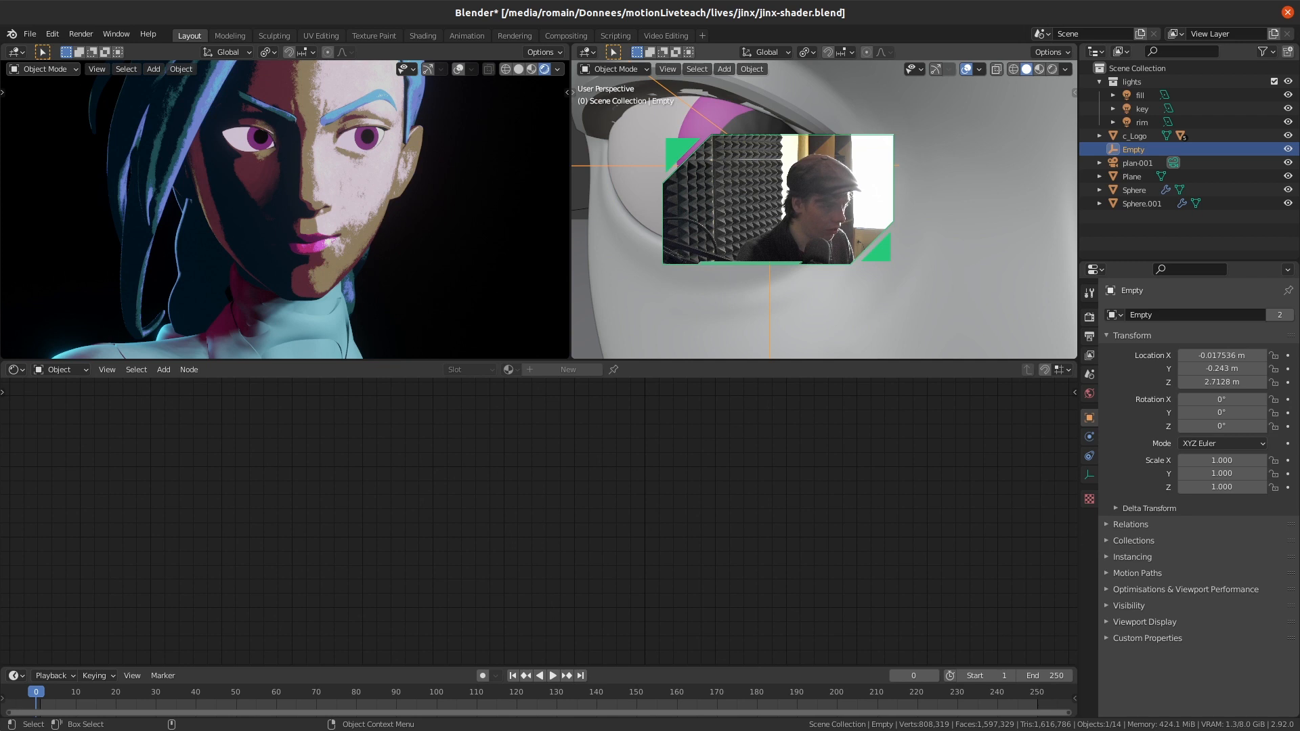
click(726, 184)
click(288, 596)
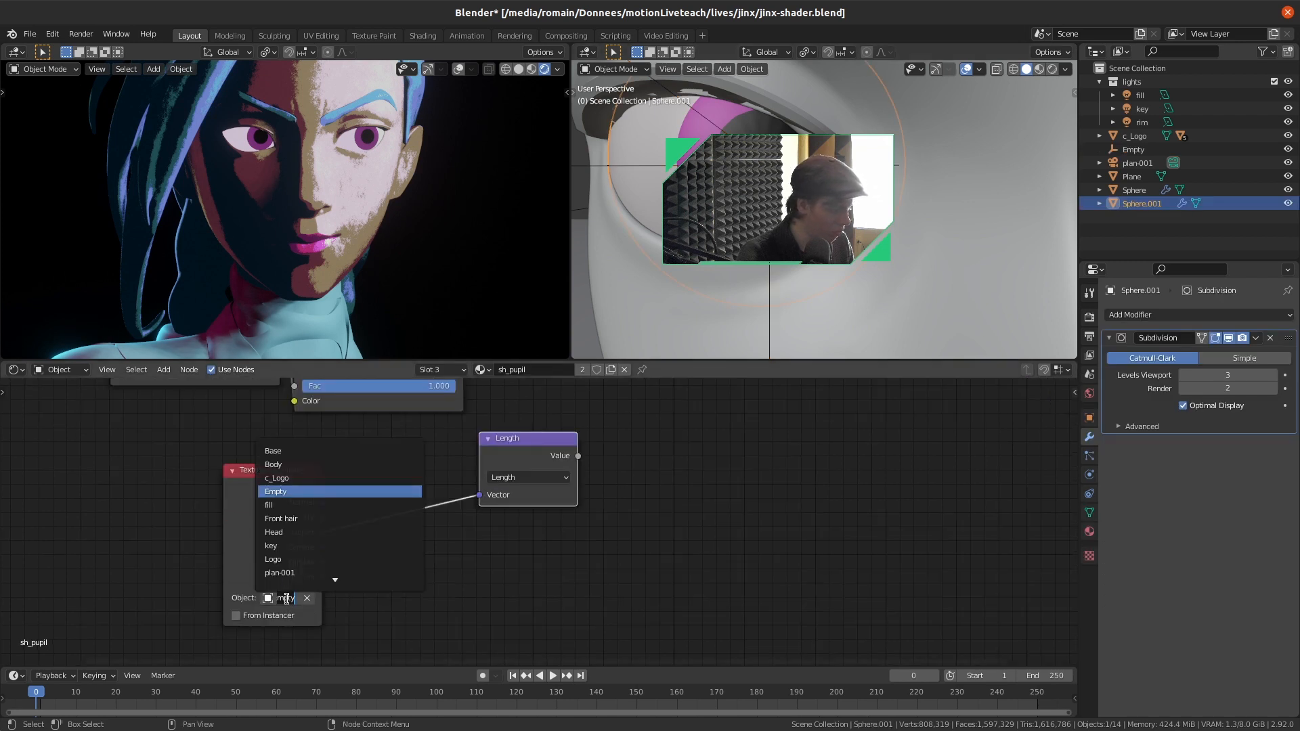
text(empty)
key(Return)
drag(560, 486, 833, 359)
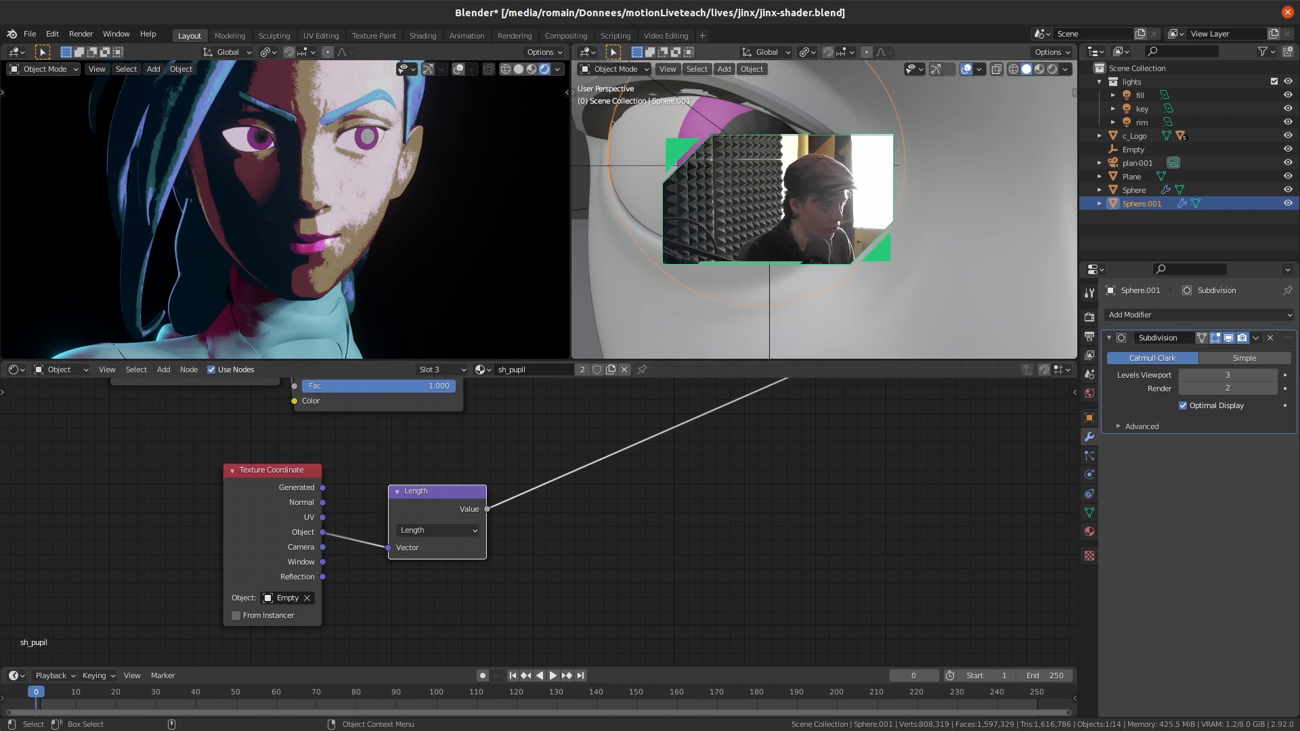
Move the Empty to about X -0.0196 m, Y -0.243 m, Z 2.717 m, and reselect the eye sphere Sphere.001
click(770, 190)
key(g)
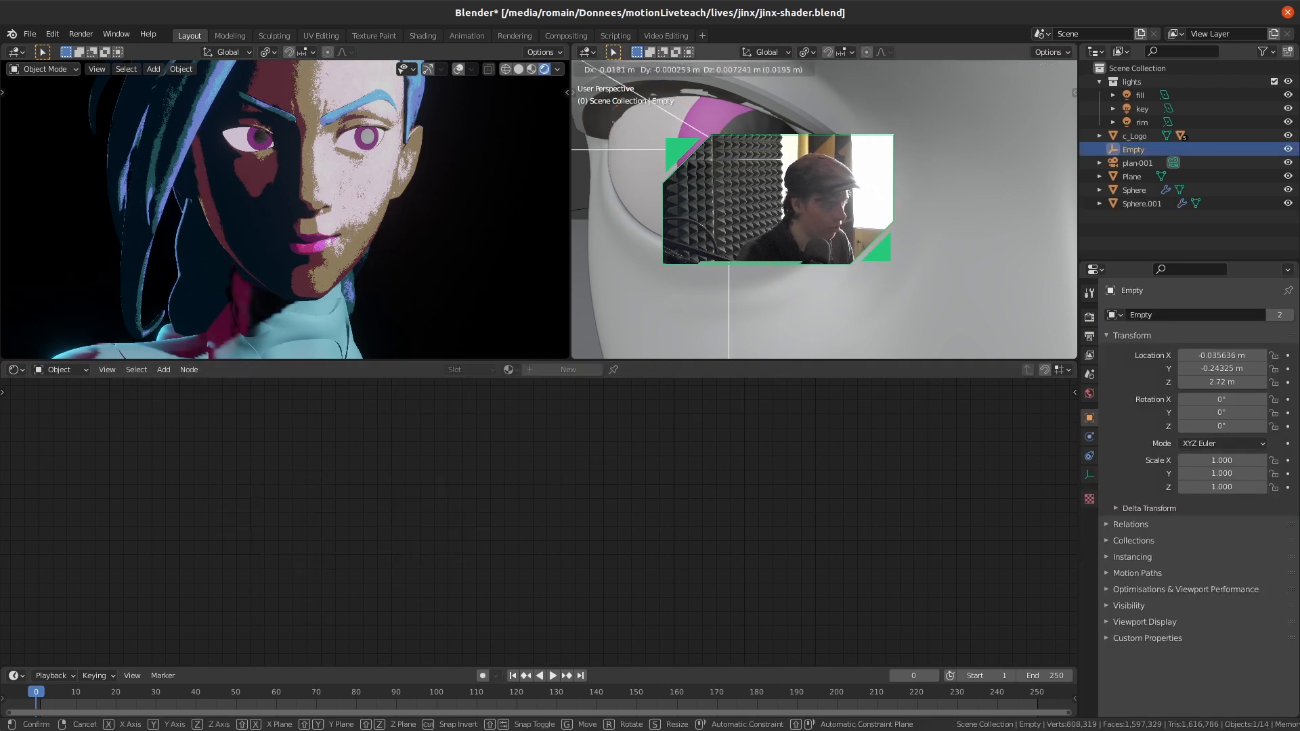
click(763, 170)
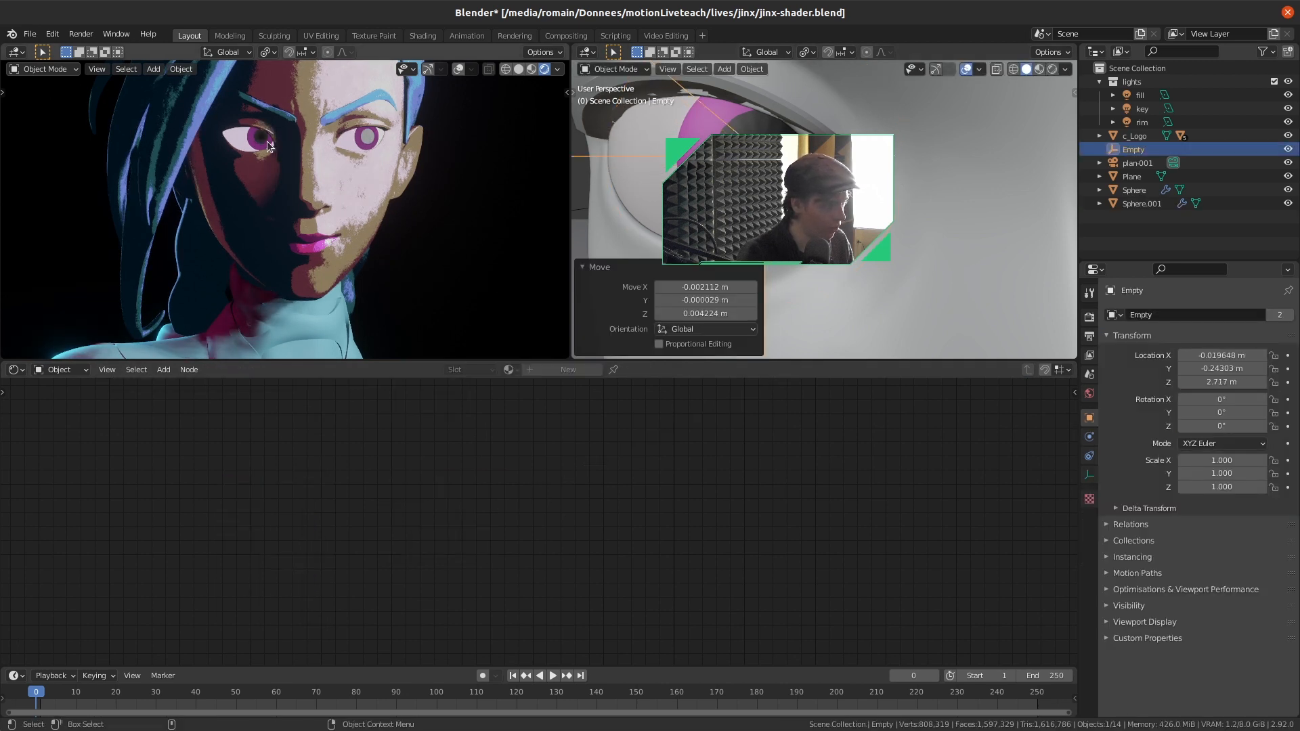
click(652, 255)
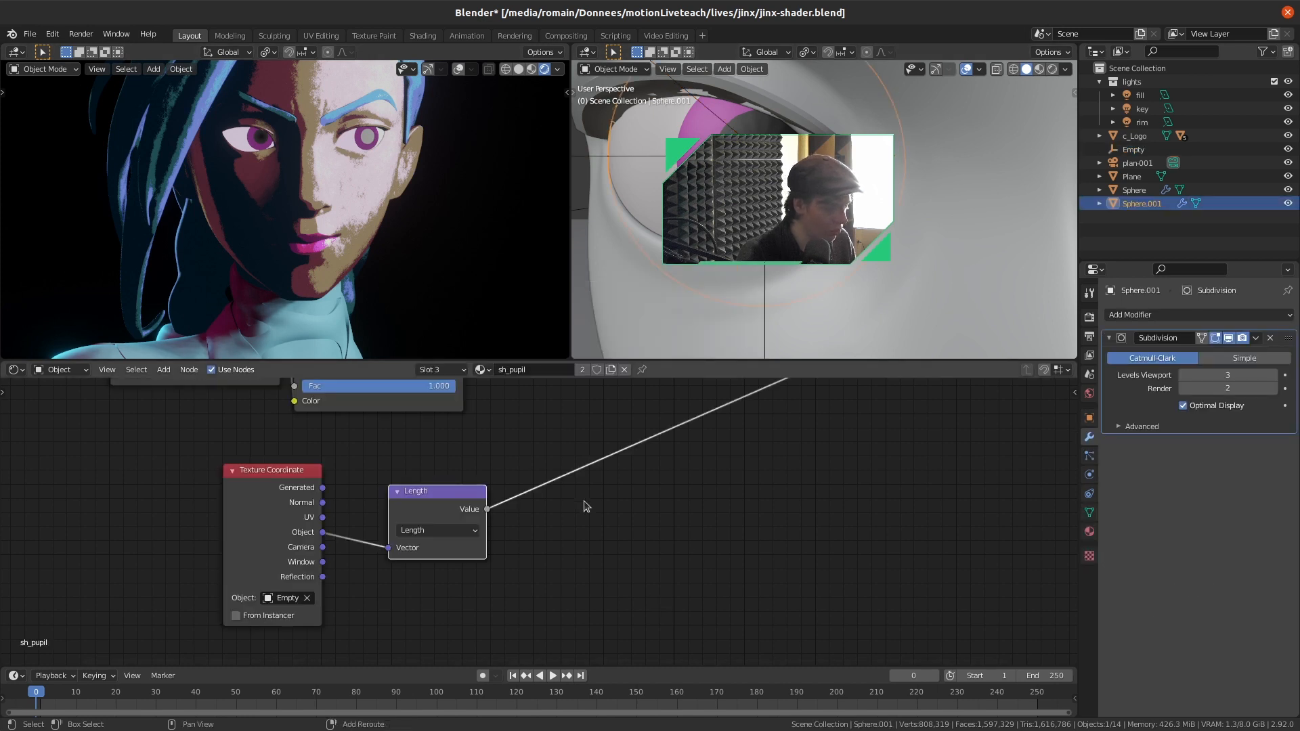
Insert an Invert node after the Length node's Value output
key(shift+a)
click(595, 522)
text(inv)
key(Return)
click(544, 465)
middle_drag(653, 398, 613, 418)
key(shift+a)
click(612, 418)
text(ma)
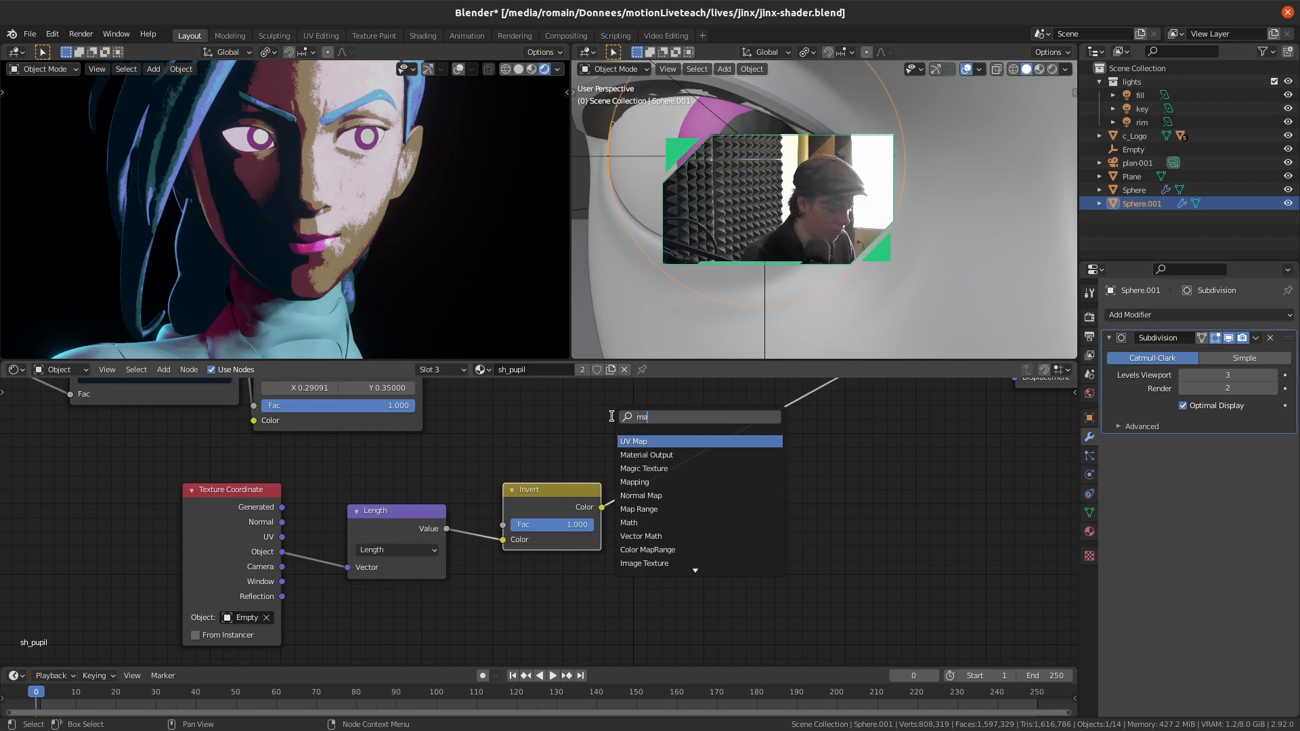
text(r)
key(Return)
right_click(612, 417)
Insert a ColorRamp node after the Invert node
key(shift+a)
click(612, 416)
text(col)
key(Return)
click(659, 417)
Set the new ColorRamp's interpolation to Constant, move its black stop to mid-ramp, and place its white stop at 0.991
click(801, 481)
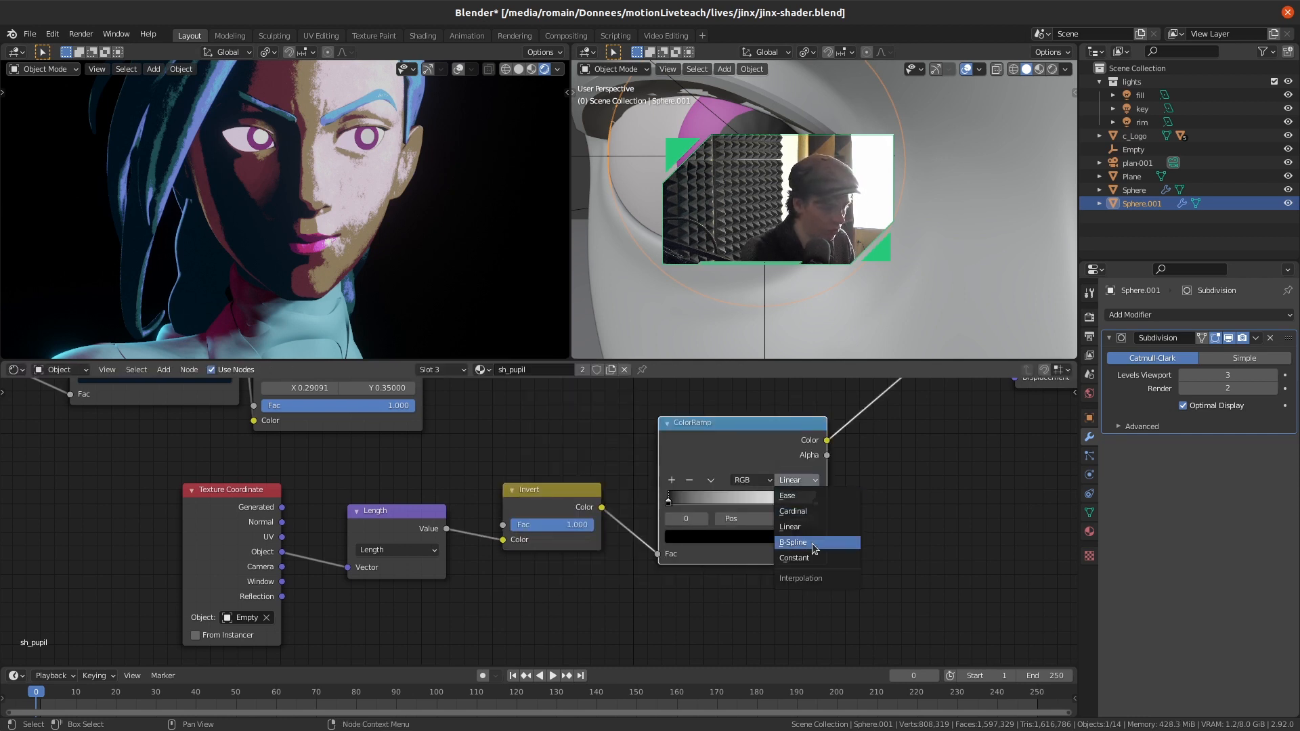
click(832, 569)
drag(670, 503, 737, 502)
mouse_move(817, 505)
mouse_down()
mouse_move(774, 505)
mouse_move(815, 506)
mouse_up()
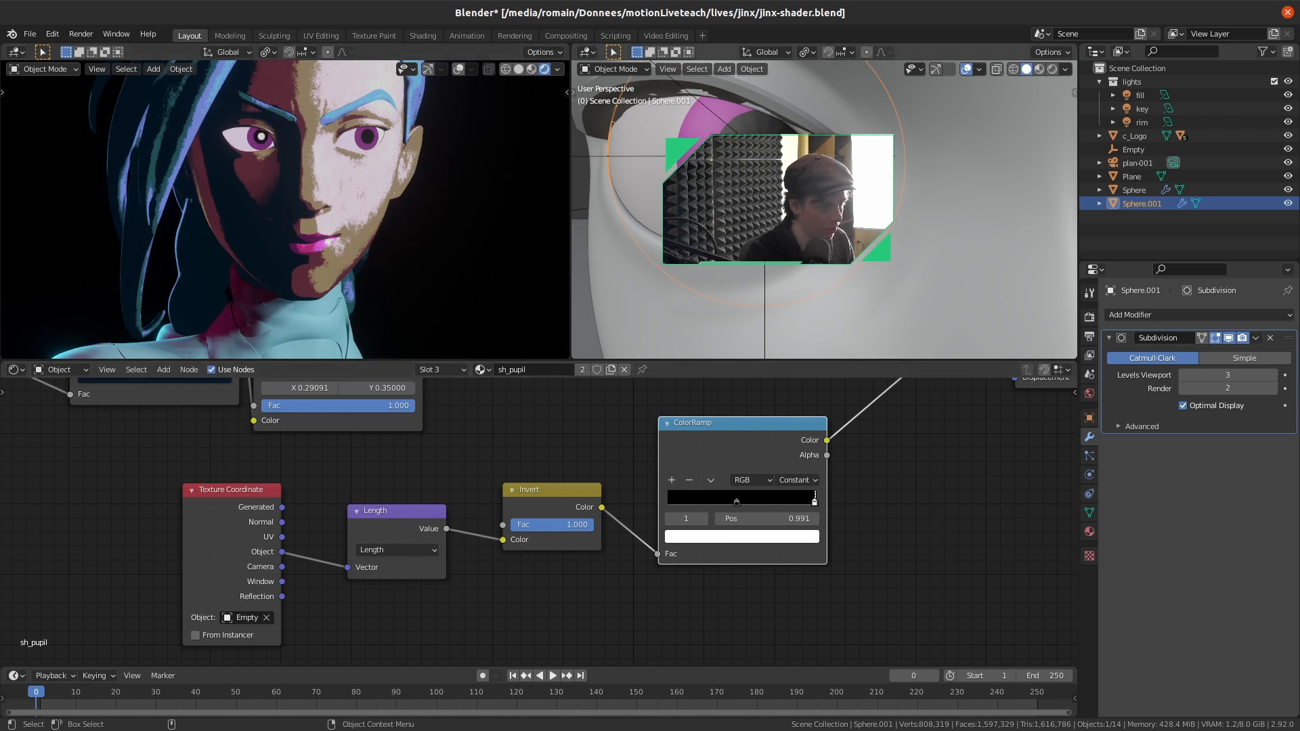
Fine-tune the Empty's position over the pupil with small moves to place the highlight, and reselect the eye sphere Sphere.001
click(768, 303)
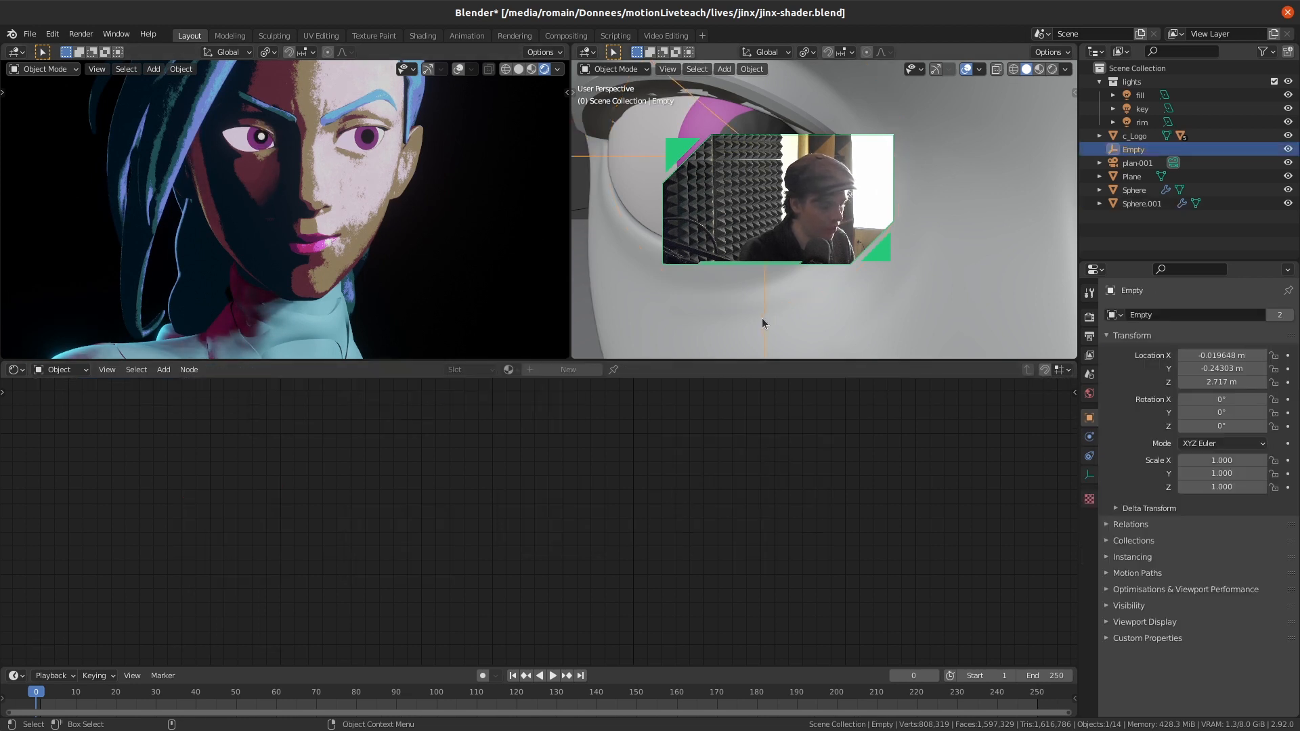
key(g)
click(772, 311)
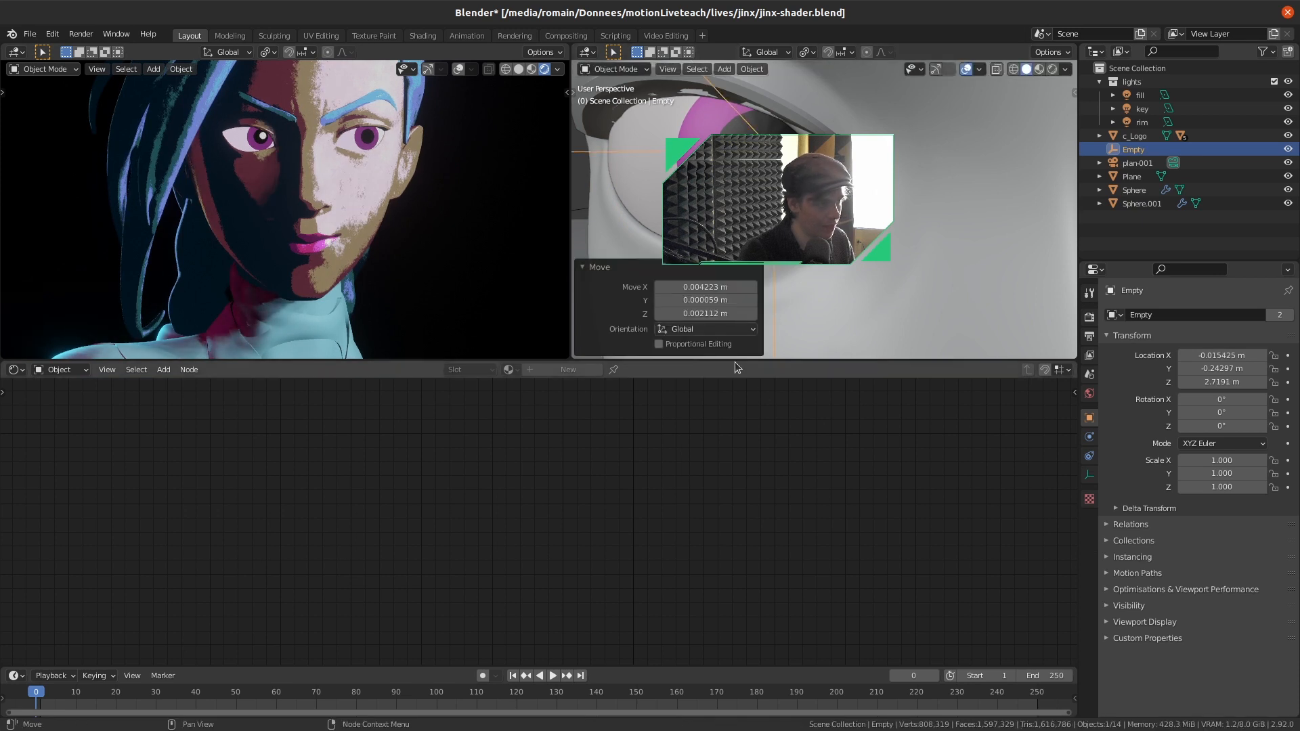
click(704, 193)
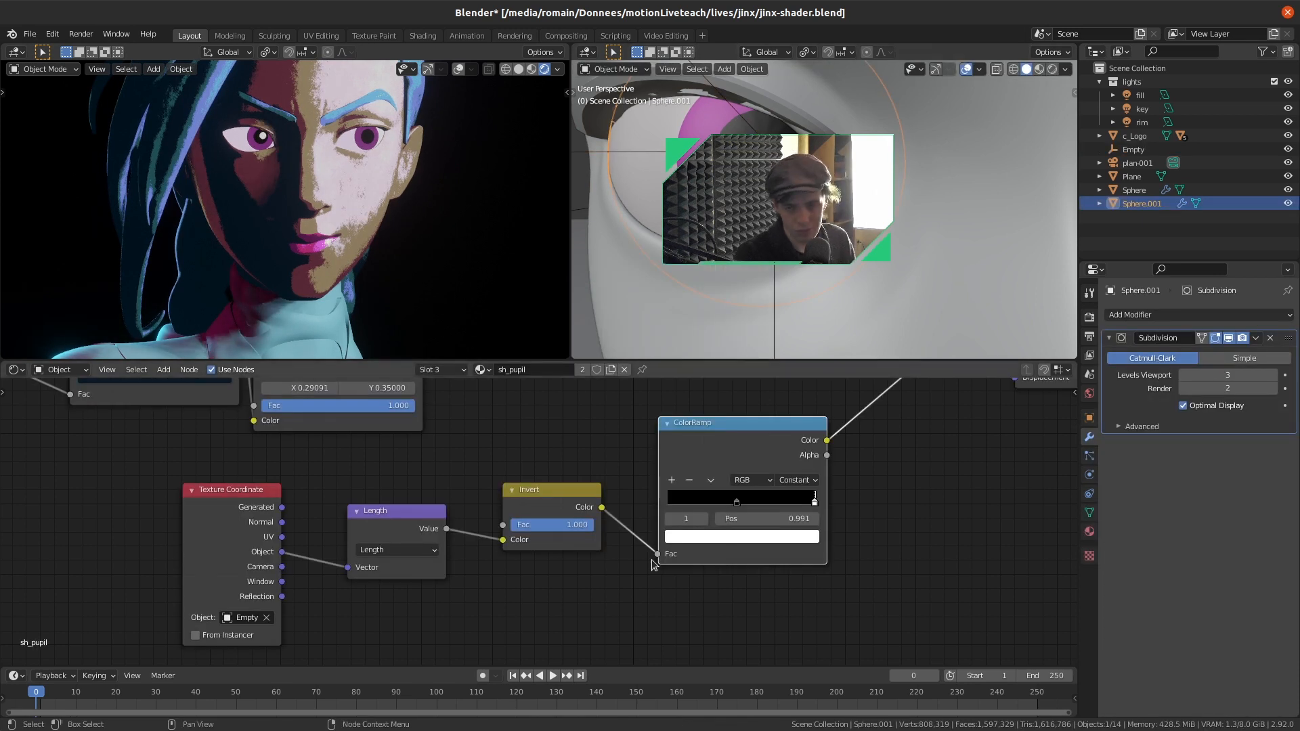
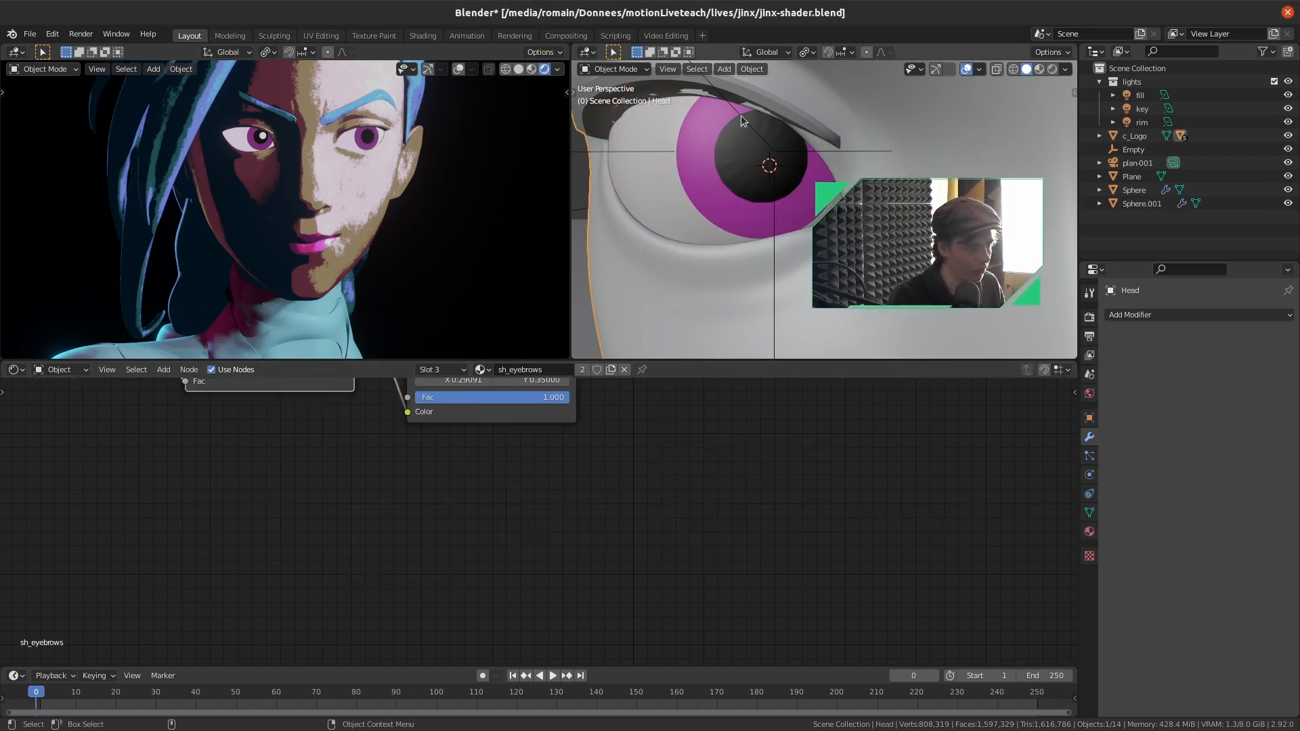
click(741, 115)
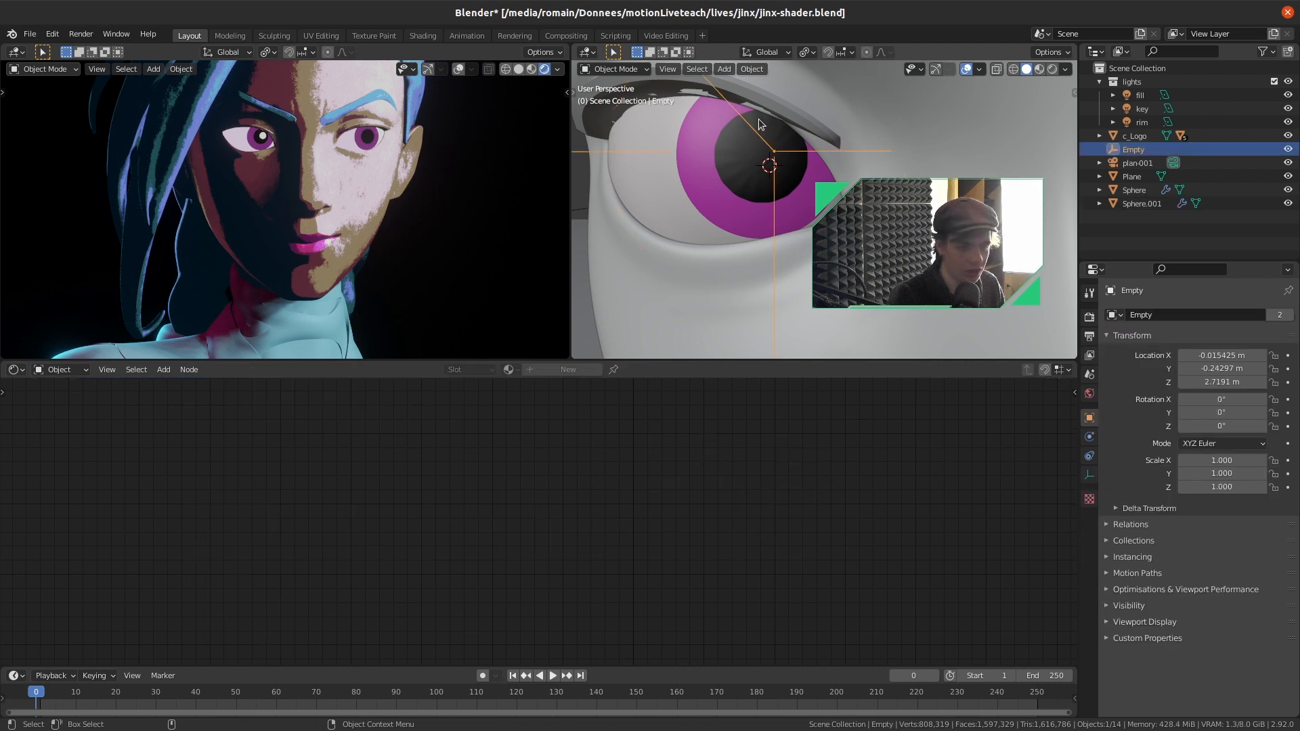
key(g)
click(762, 128)
click(704, 167)
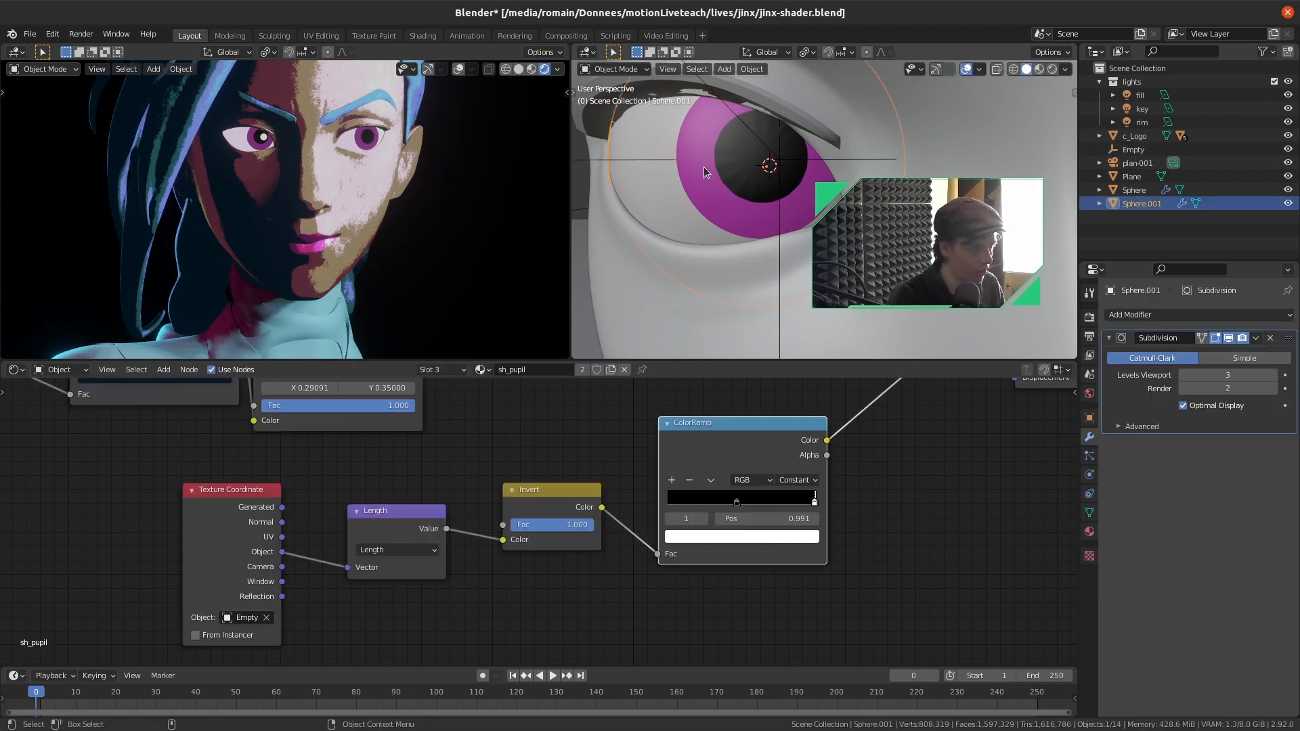
Rearrange the Invert and Add nodes to make room in the sh_pupil node tree
scroll(655, 562, down, 2)
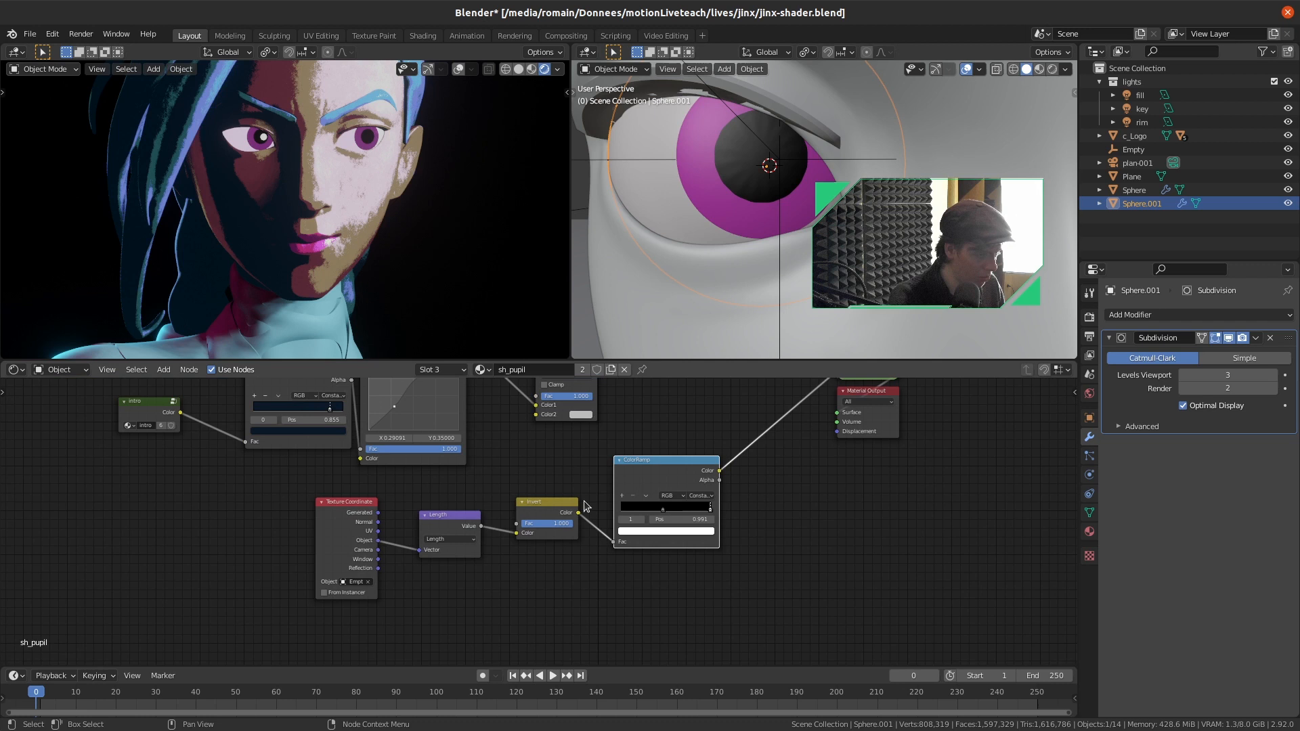
drag(559, 504, 554, 529)
middle_drag(572, 487, 522, 552)
key(shift+a)
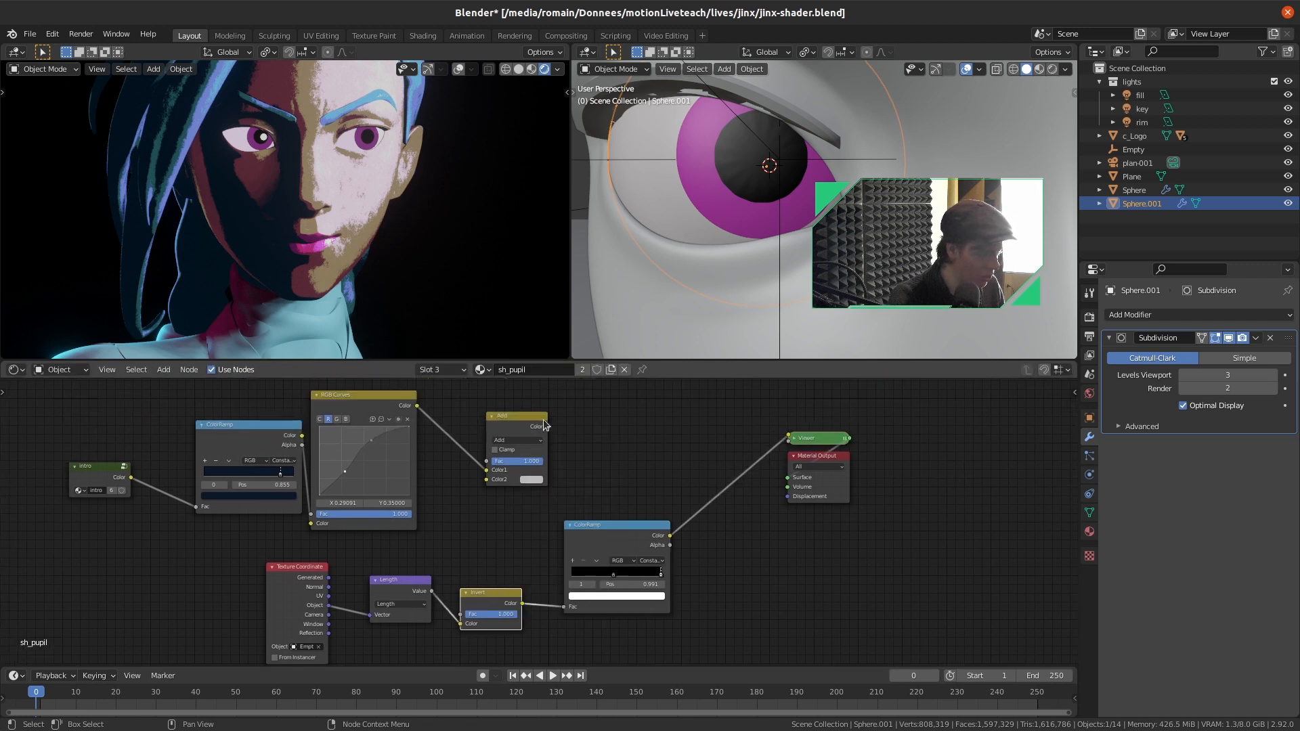
drag(544, 421, 530, 409)
Try adding a Mix node after the Add node, linking the Add node's Color output to Color1
key(shift+a)
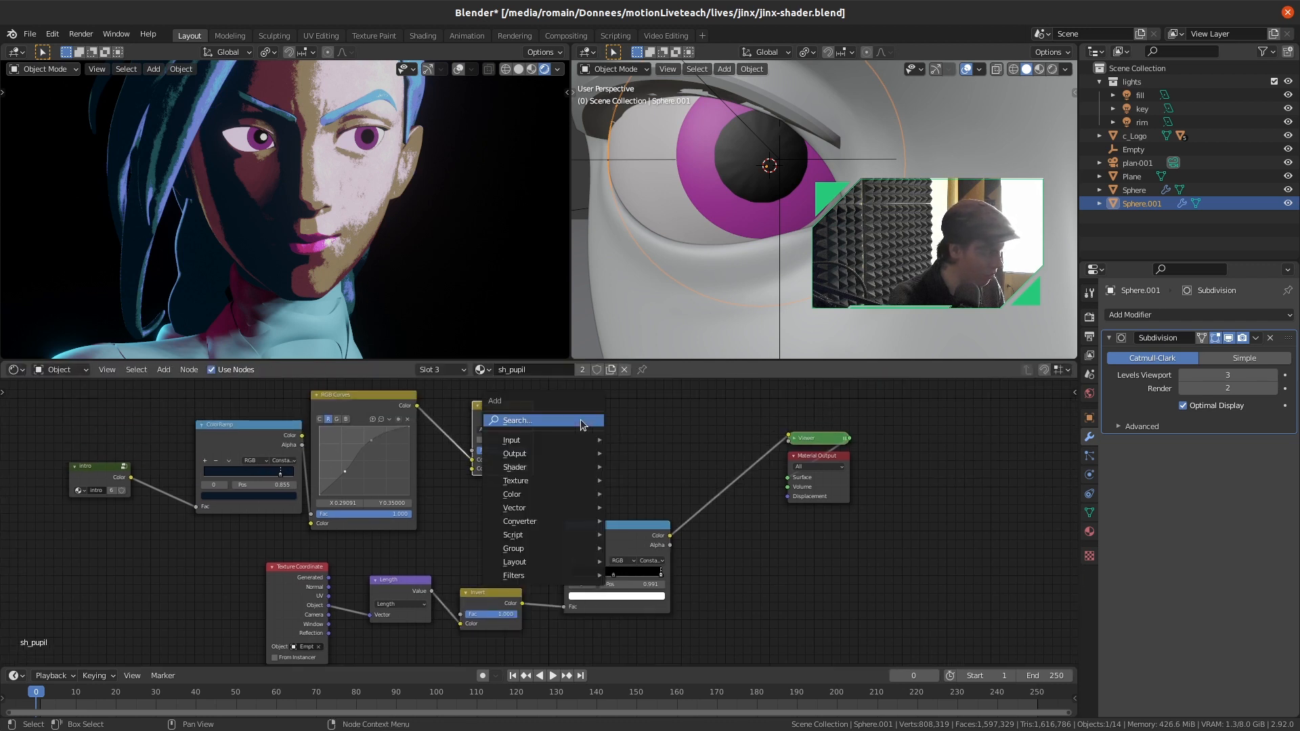
click(581, 421)
text(mix)
key(Down)
key(Return)
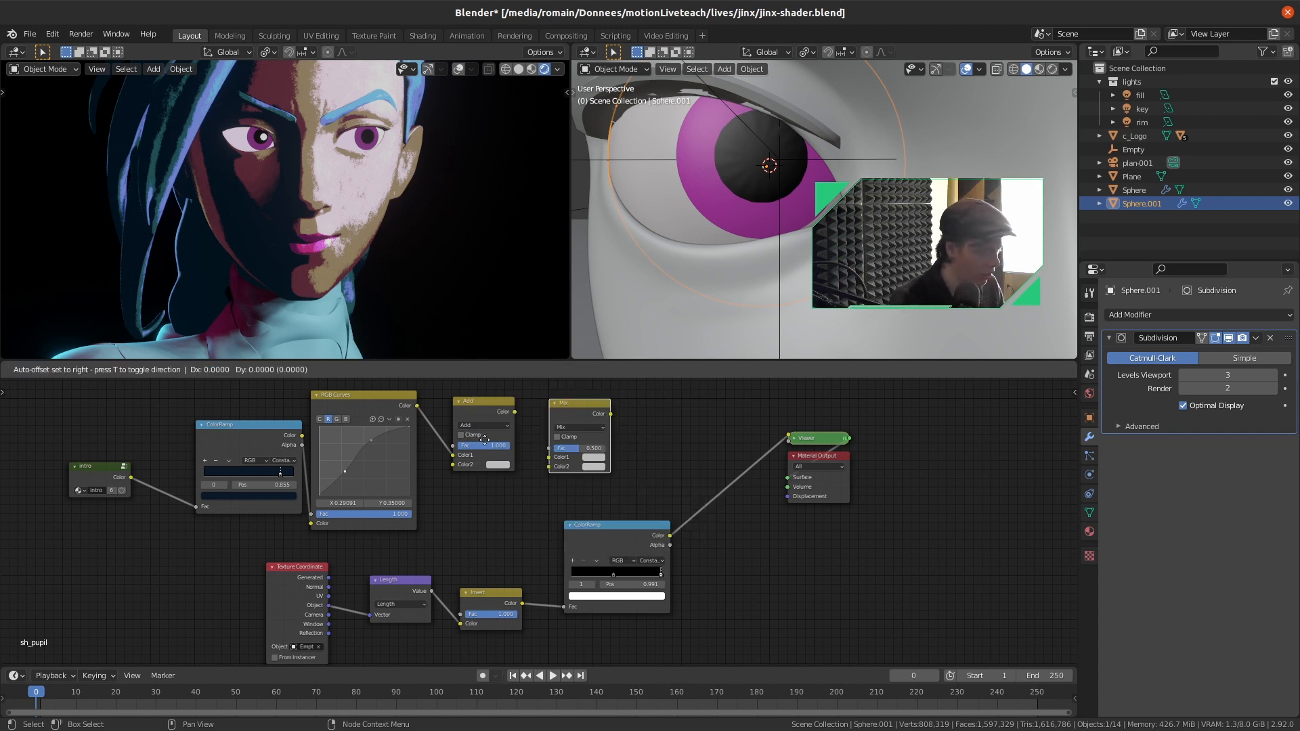
click(515, 442)
scroll(515, 444, up, 1)
scroll(489, 480, up, 1)
drag(463, 418, 523, 465)
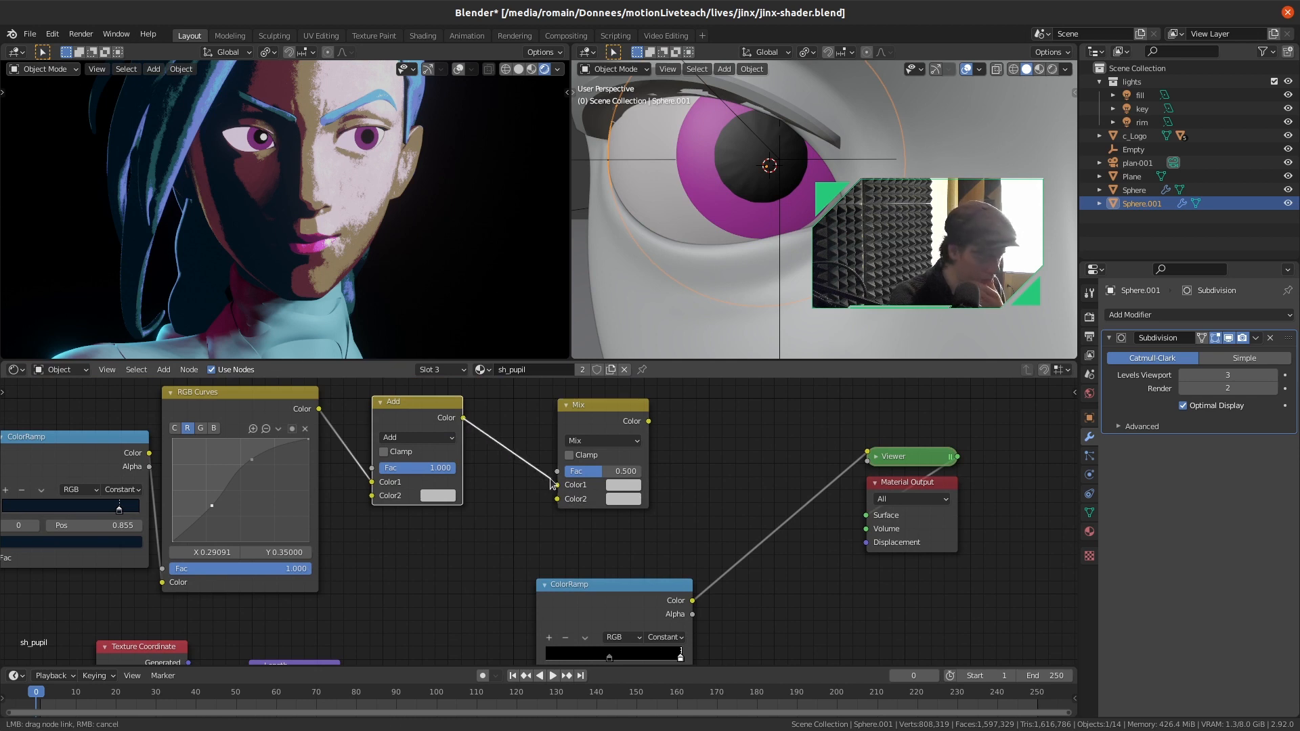
drag(552, 476, 557, 485)
Shift the highlight ColorRamp slightly and delete the new Mix node
middle_drag(630, 562, 644, 524)
drag(619, 550, 621, 568)
scroll(648, 534, down, 1)
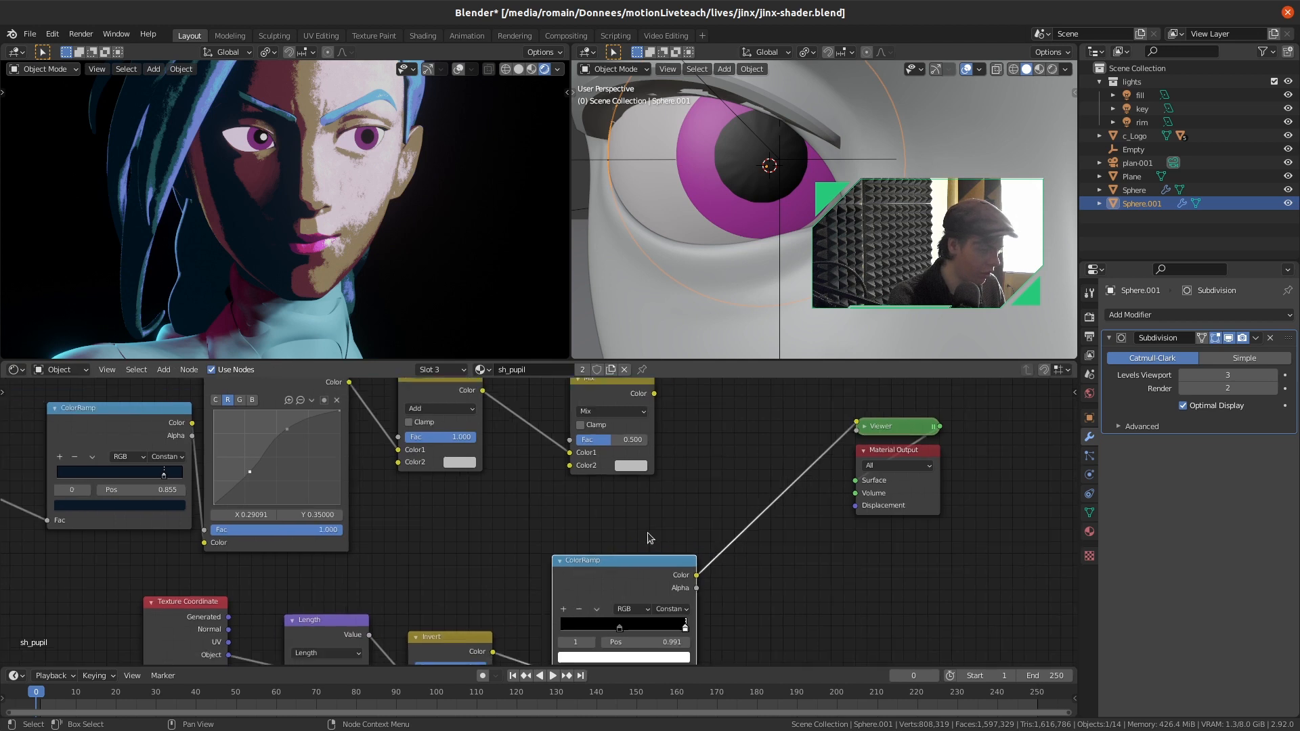
scroll(605, 496, down, 1)
click(576, 416)
key(x)
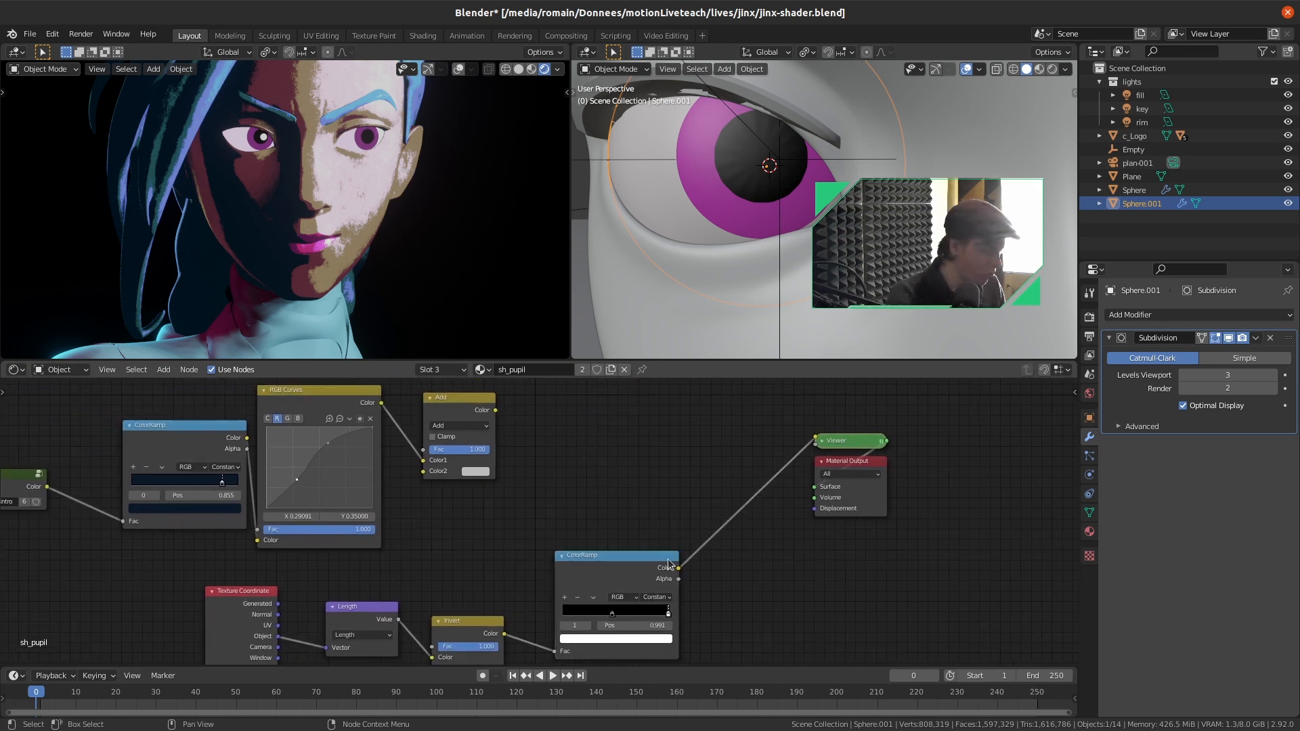
Link the highlight ColorRamp's Color to the Add node's Color2, preview the Add node, and move it closer to the Viewer
drag(676, 567, 425, 472)
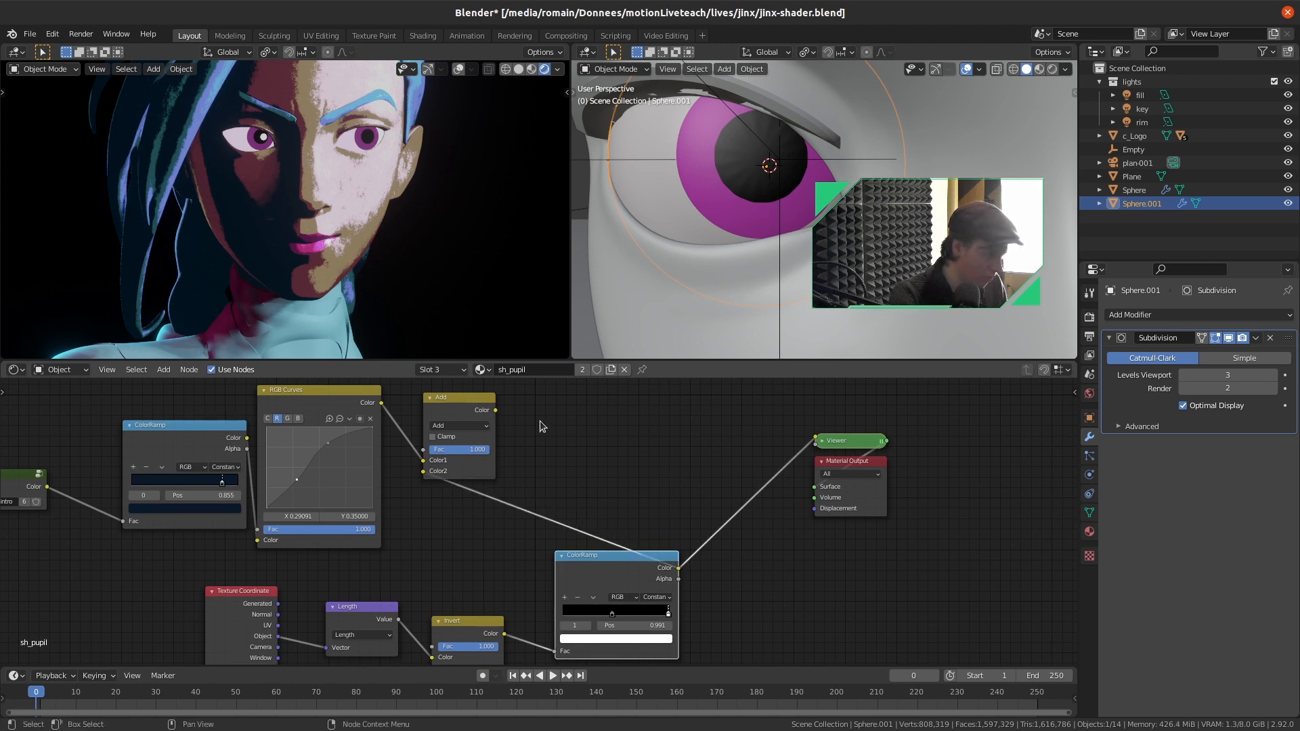
ctrl+shift+click(462, 401)
drag(462, 401, 612, 417)
scroll(601, 492, down, 2)
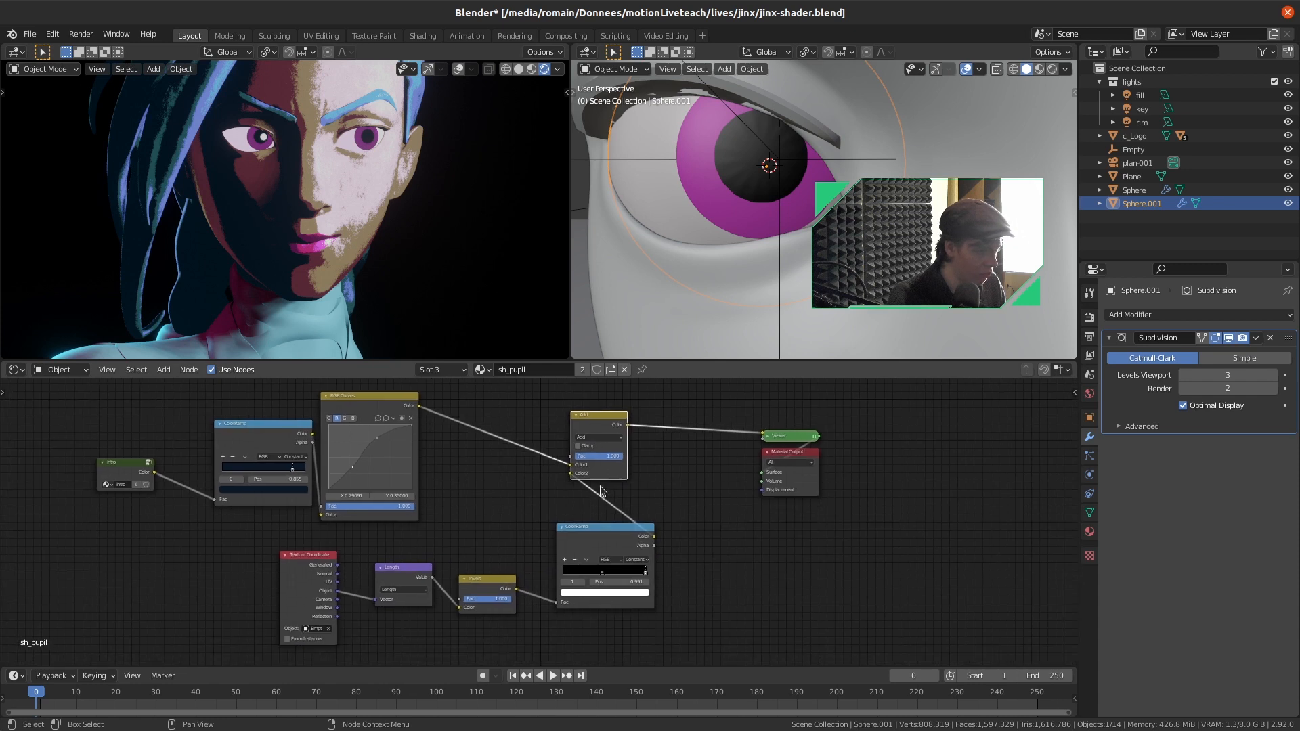
Move the Texture Coordinate, Length, Invert and ColorRamp nodes back to tidy the highlight chain, and save the file
middle_drag(703, 531, 761, 468)
drag(349, 502, 214, 503)
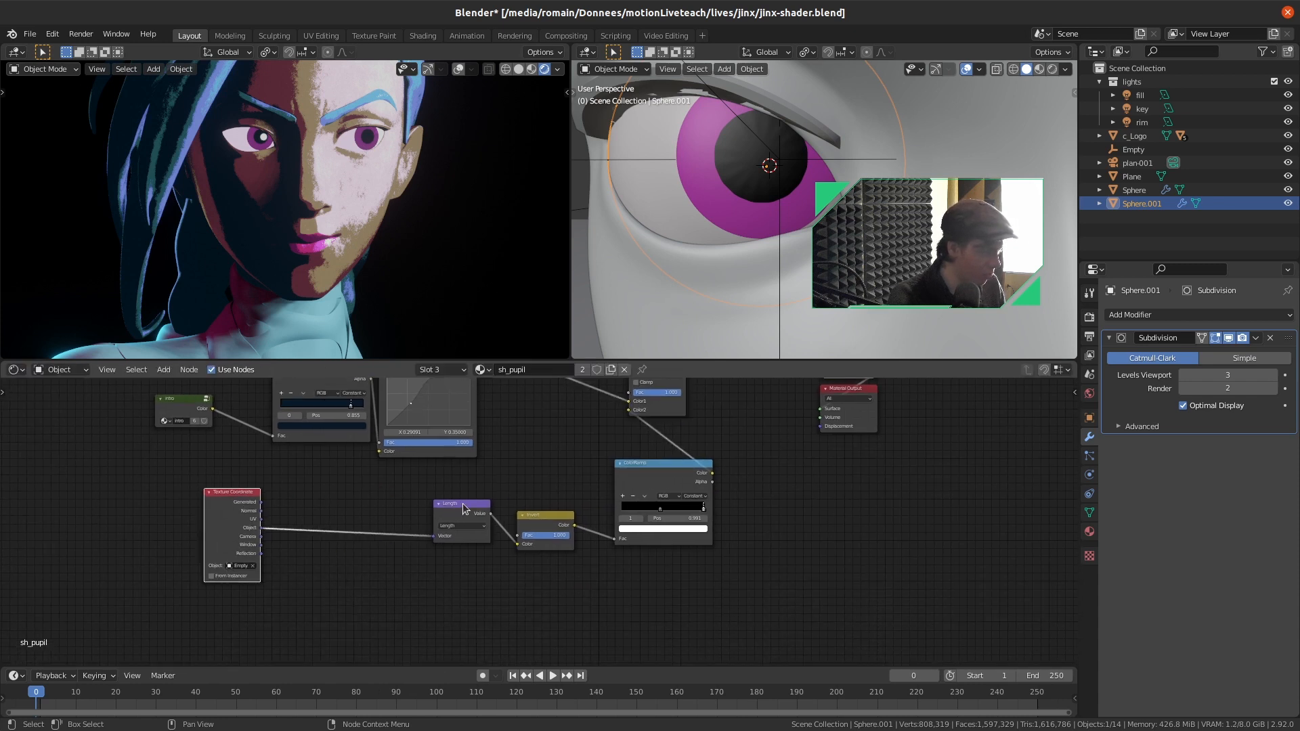
drag(466, 508, 346, 518)
drag(541, 522, 413, 528)
drag(655, 478, 514, 498)
key(ctrl+s)
Combine the Length, Invert and ColorRamp nodes into a node group and return to the main node tree
ctrl+drag(649, 592, 331, 495)
drag(634, 595, 332, 486)
key(ctrl+g)
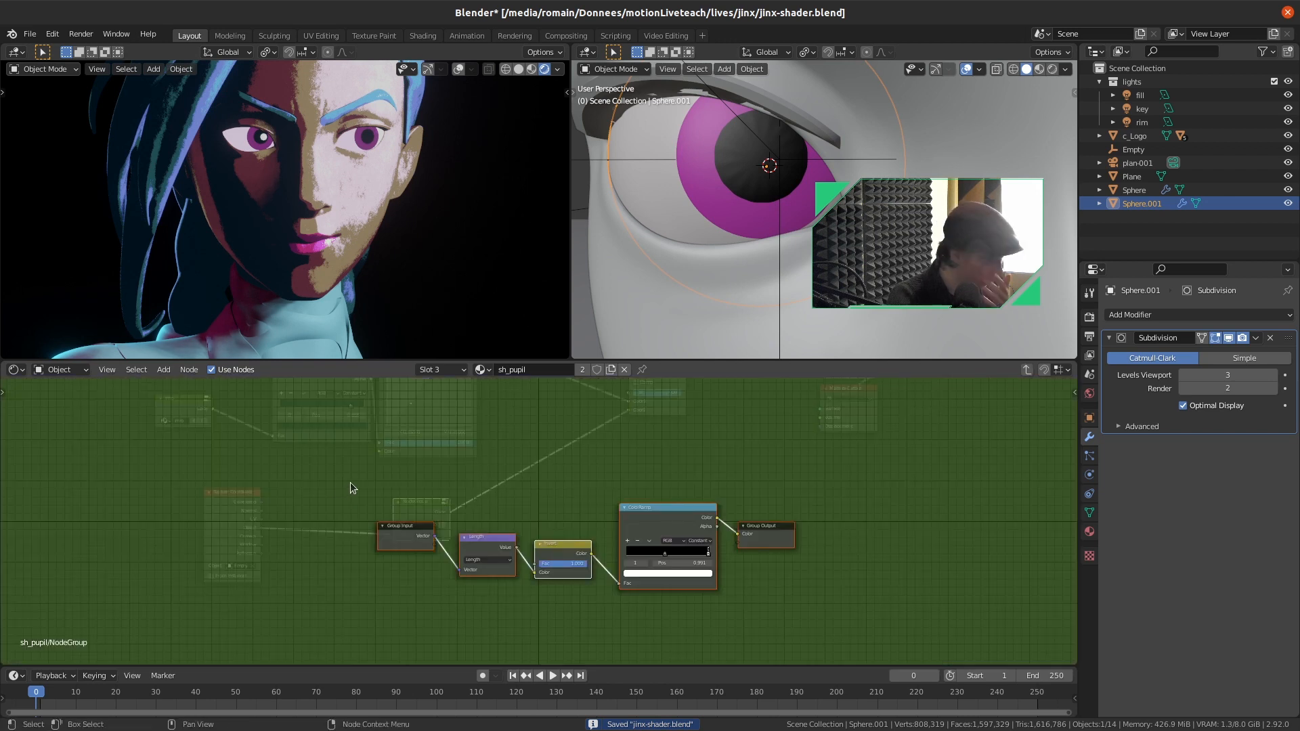
key(Tab)
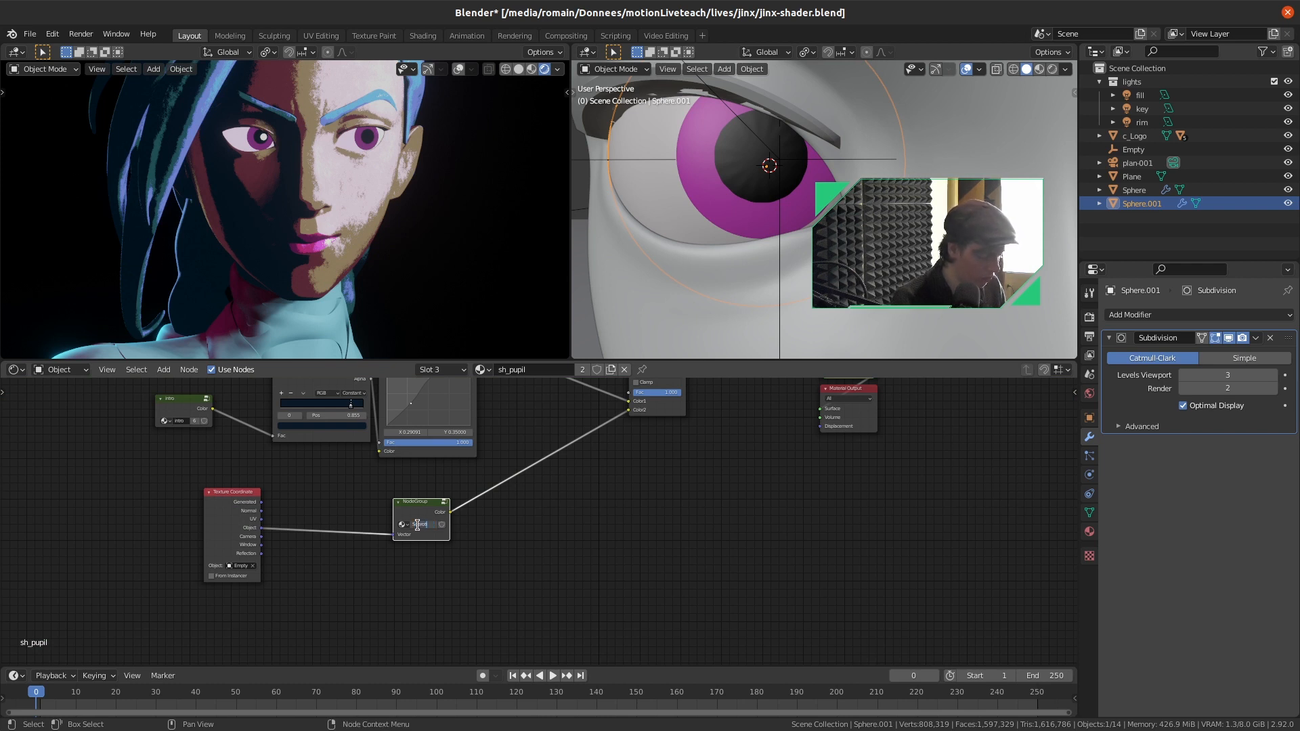
Rename the node group Sclerotique, save the file, and bring the group and Texture Coordinate nodes closer together
key(ctrl+s)
drag(419, 525, 424, 508)
drag(230, 535, 262, 512)
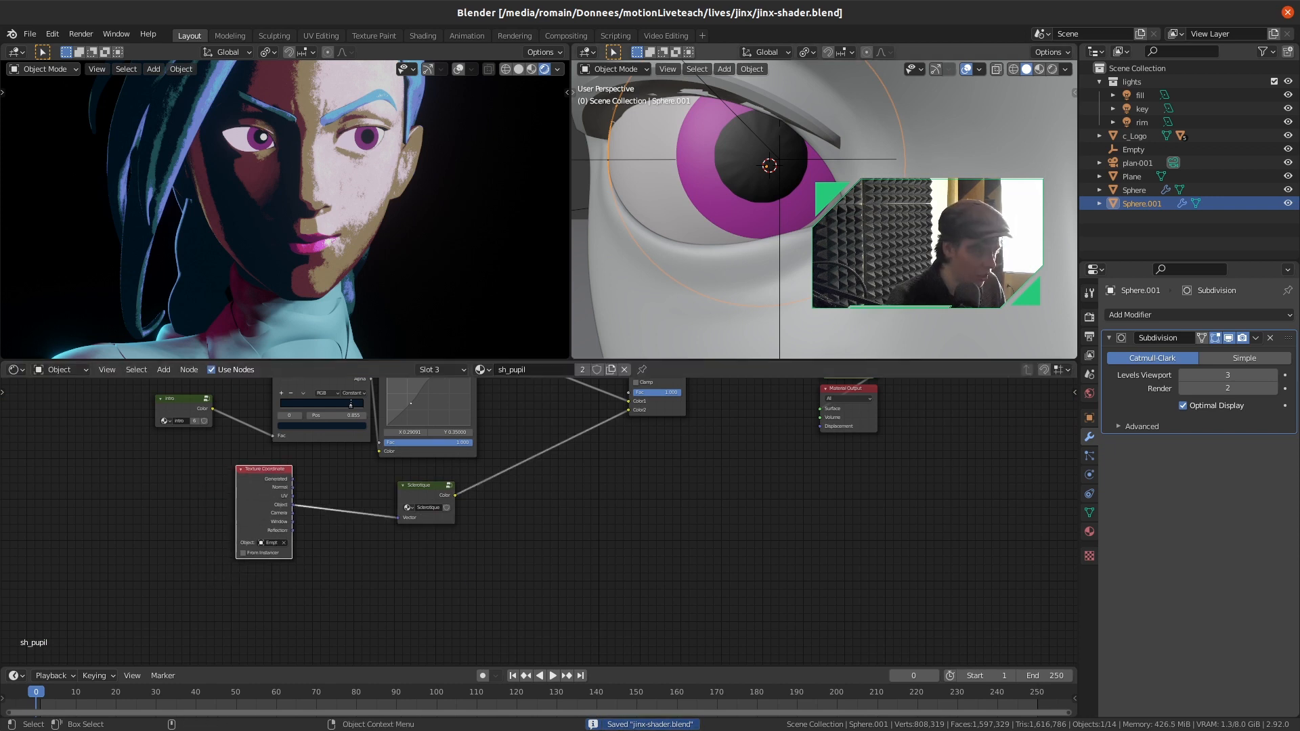
Duplicate the Empty to the other eye, offset about 0.289 m in X, reselect the sphere Sphere.001, and save the file
scroll(824, 203, down, 4)
click(789, 168)
shift+middle_drag(845, 191, 774, 198)
key(shift+d)
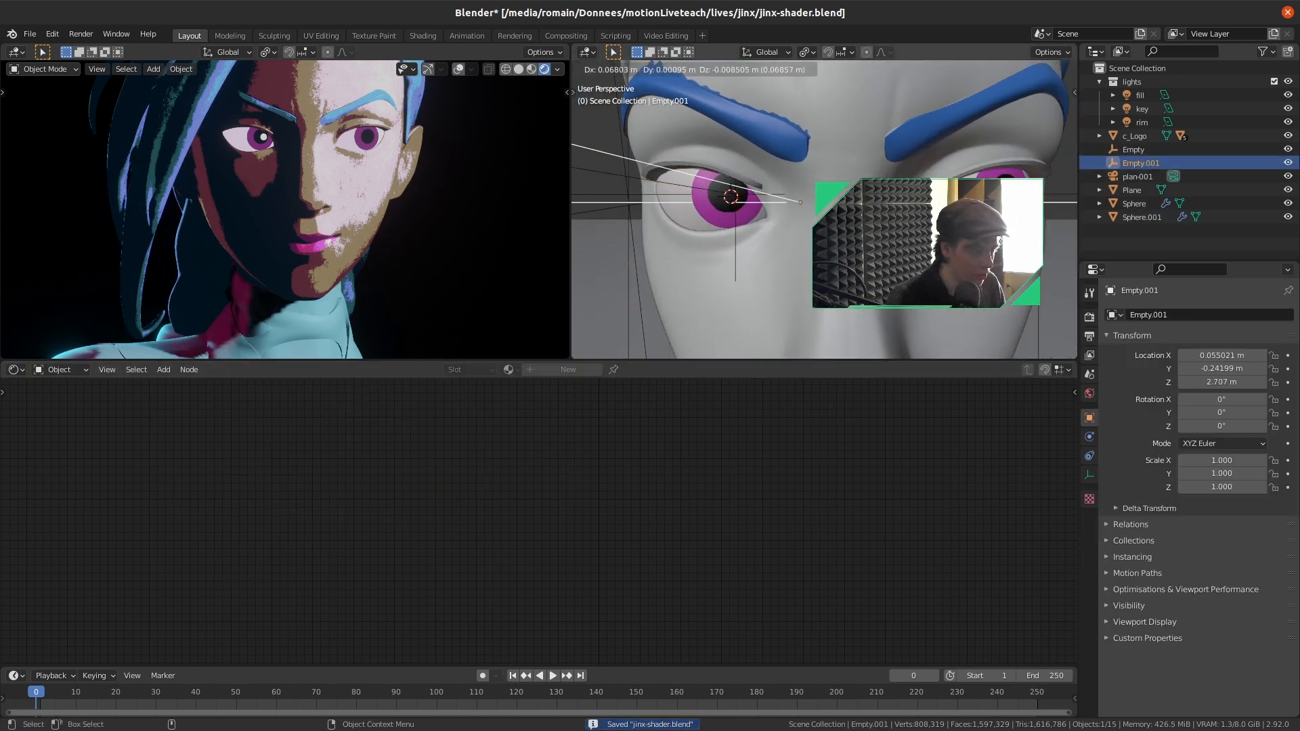
click(1013, 196)
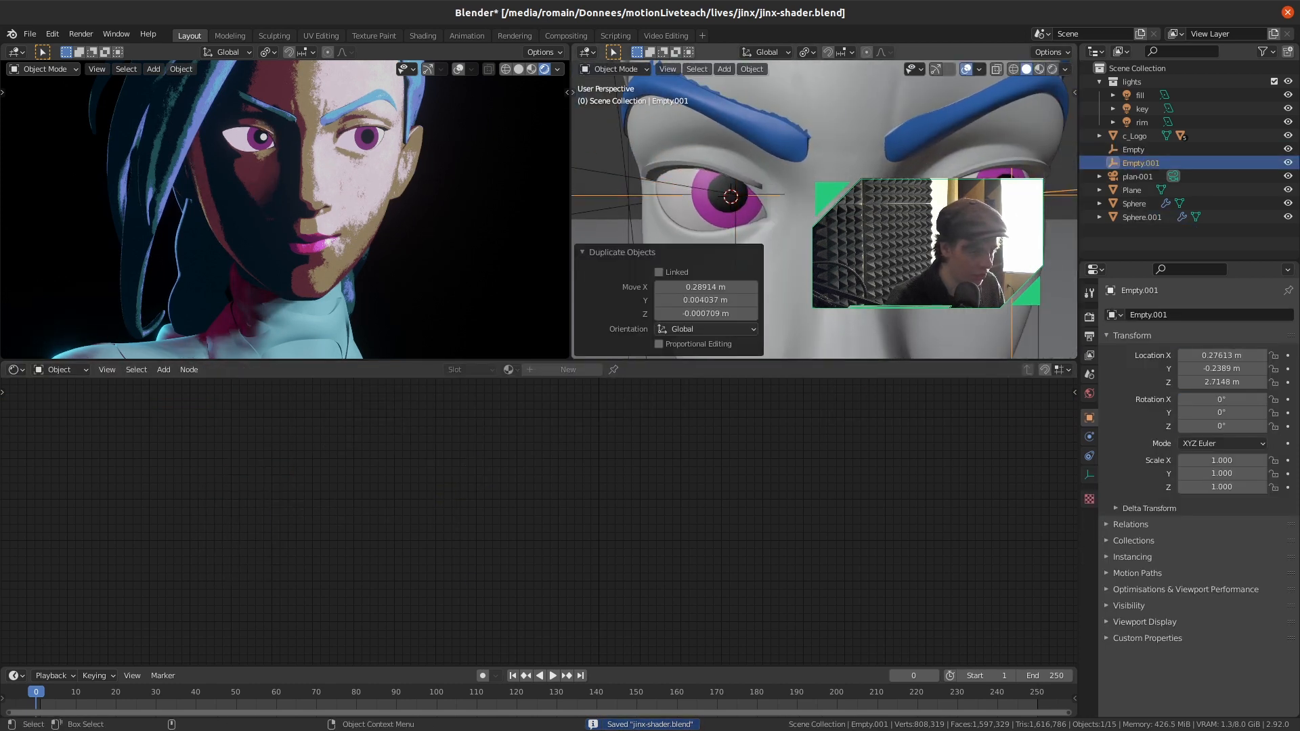
click(726, 213)
key(ctrl+s)
Group the Texture Coordinate and Sclerotique nodes together, return to the main node tree, and name the group sleritiqp
scroll(575, 544, up, 4)
middle_drag(468, 536, 646, 555)
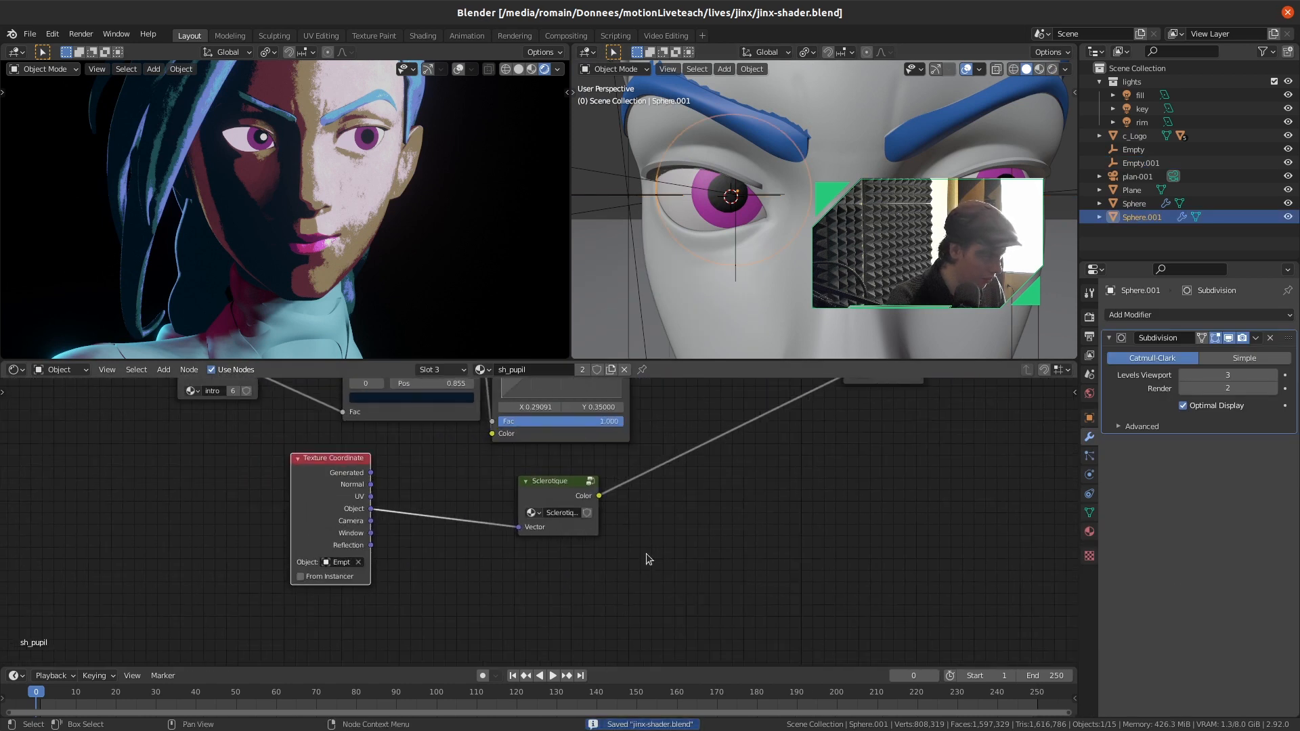
click(551, 494)
shift+click(307, 512)
key(ctrl+g)
key(Tab)
key(Tab)
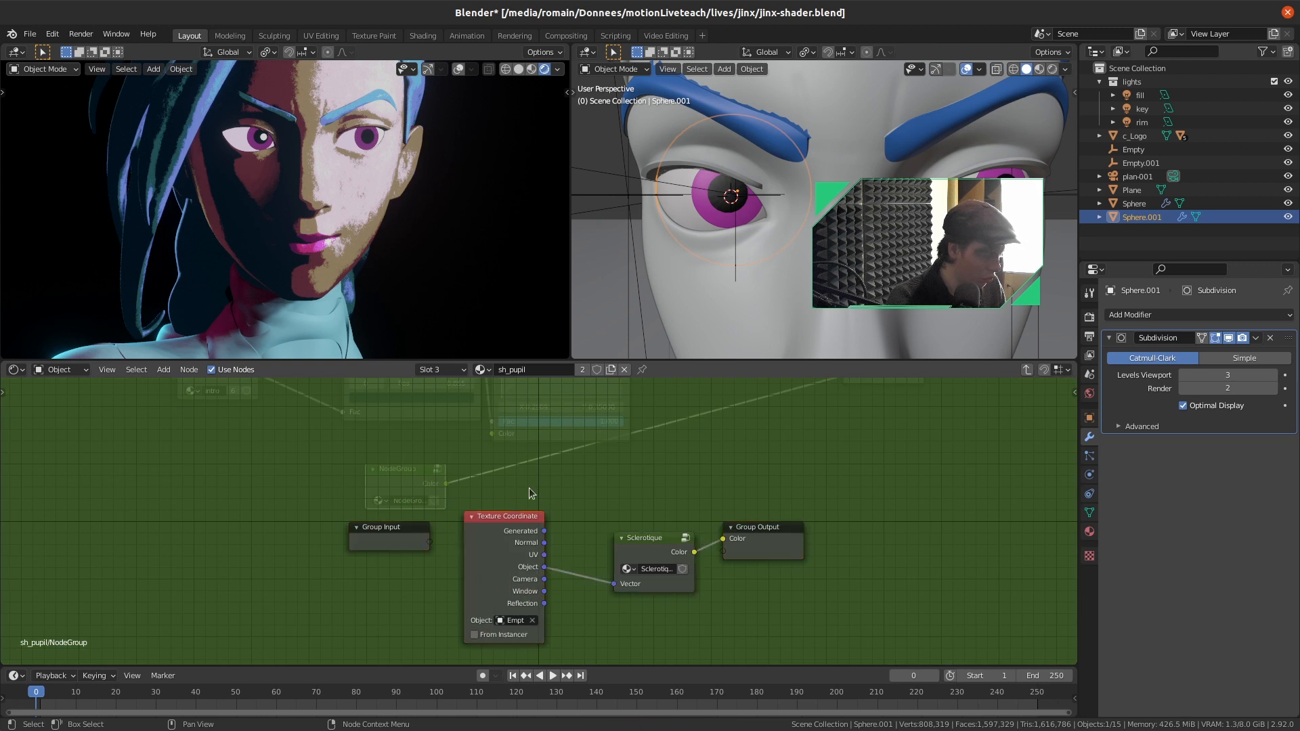
click(1031, 372)
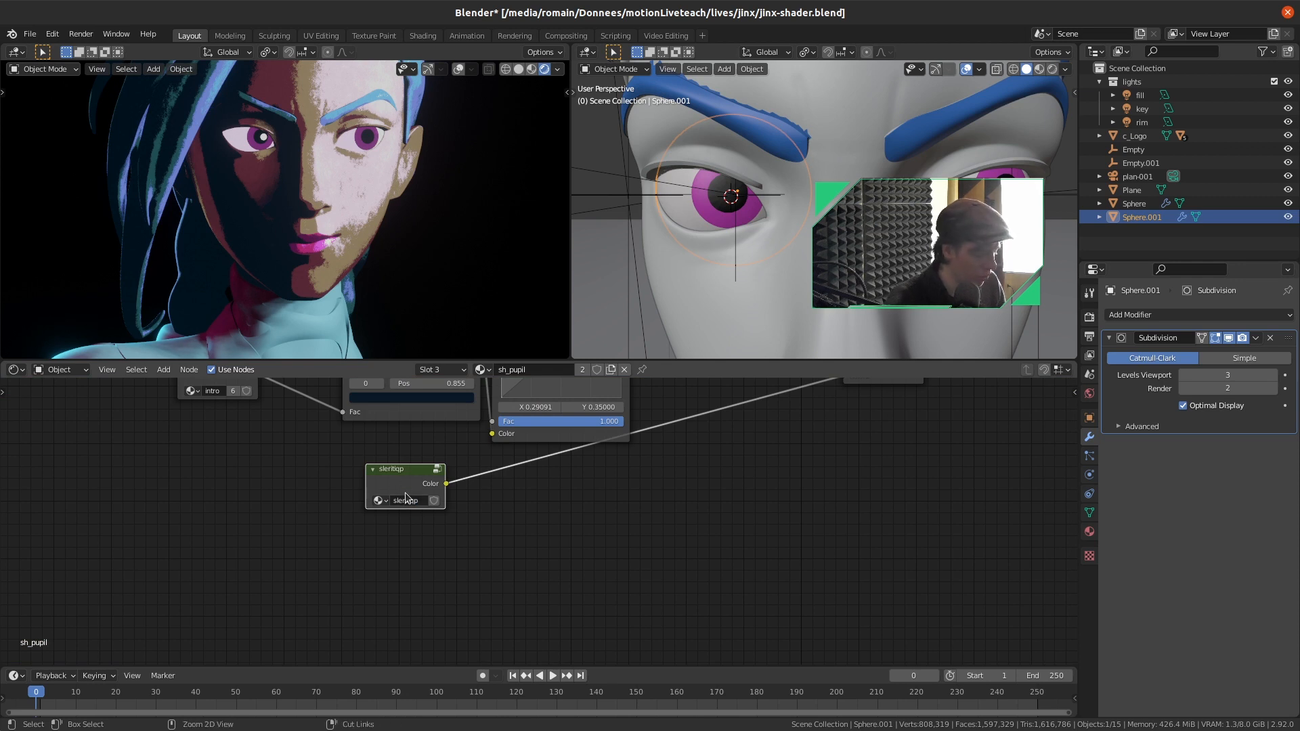
Switch to the sh_iris material in Slot 2 and paste the sleritiqp node group into its node tree
click(483, 370)
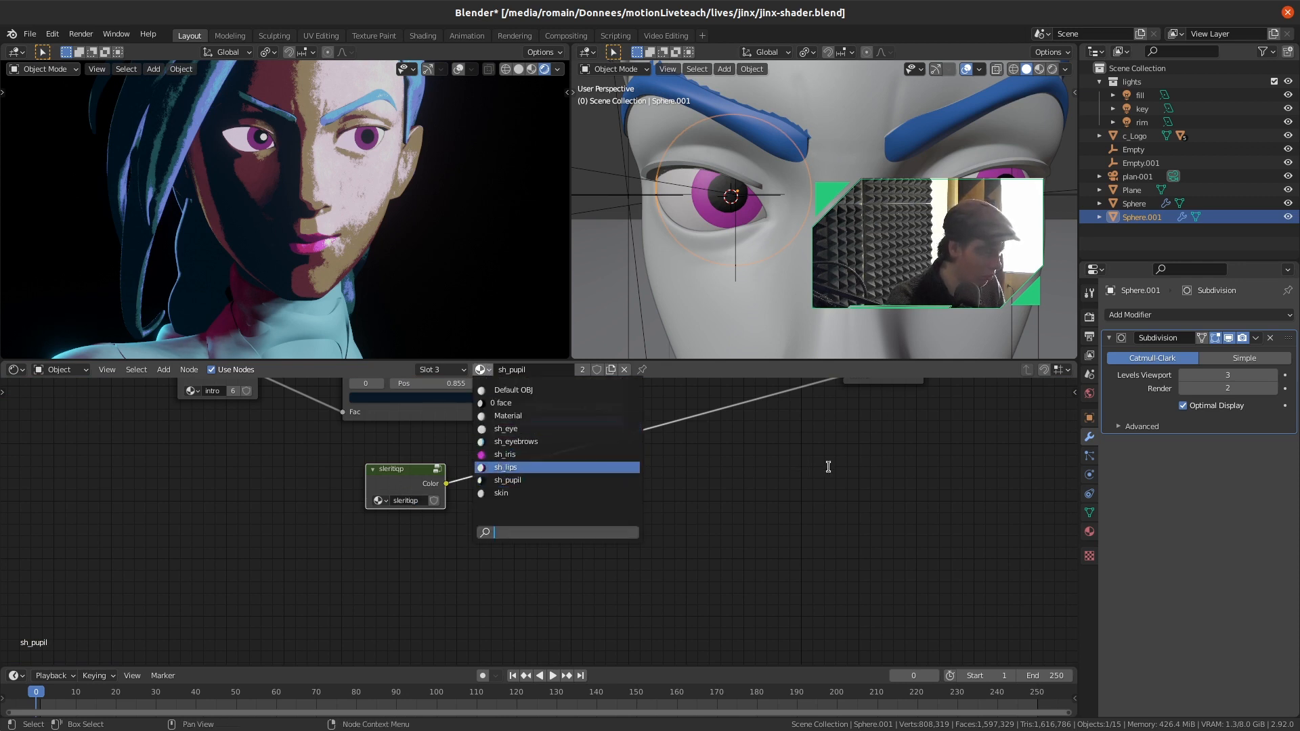
click(441, 370)
click(433, 414)
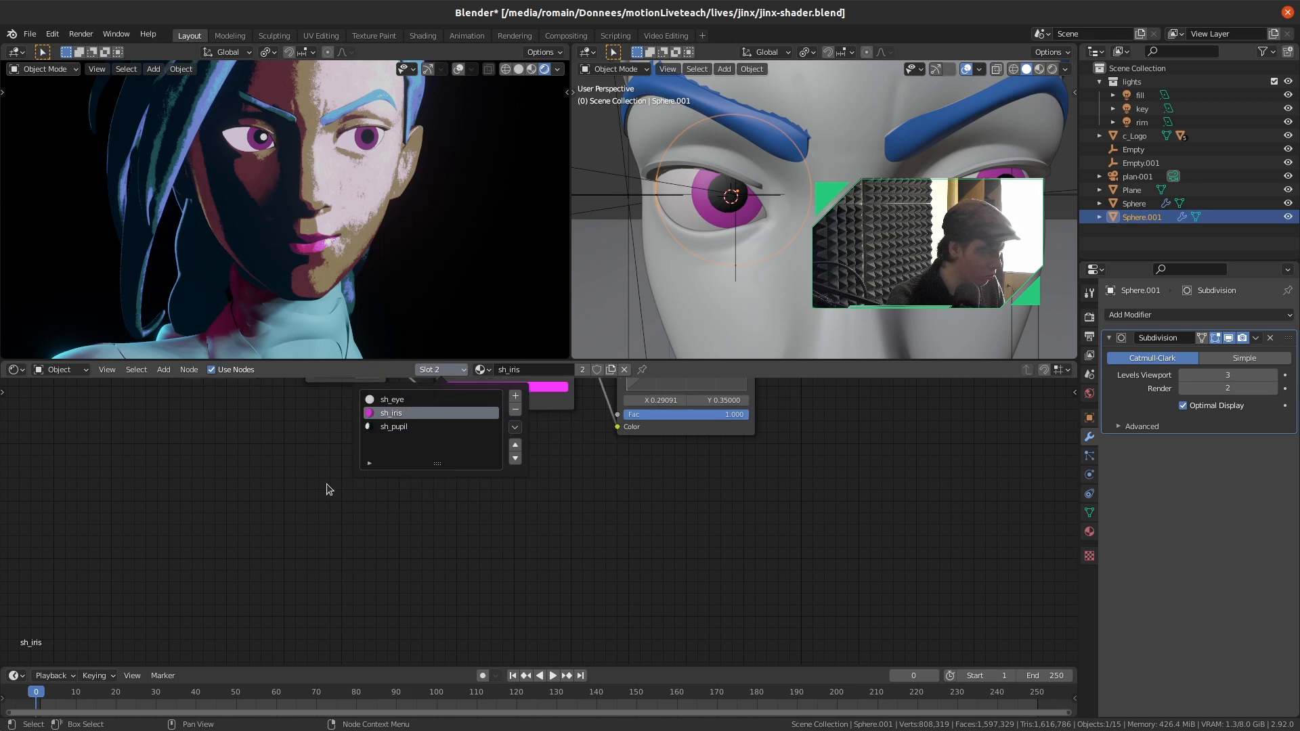
key(Home)
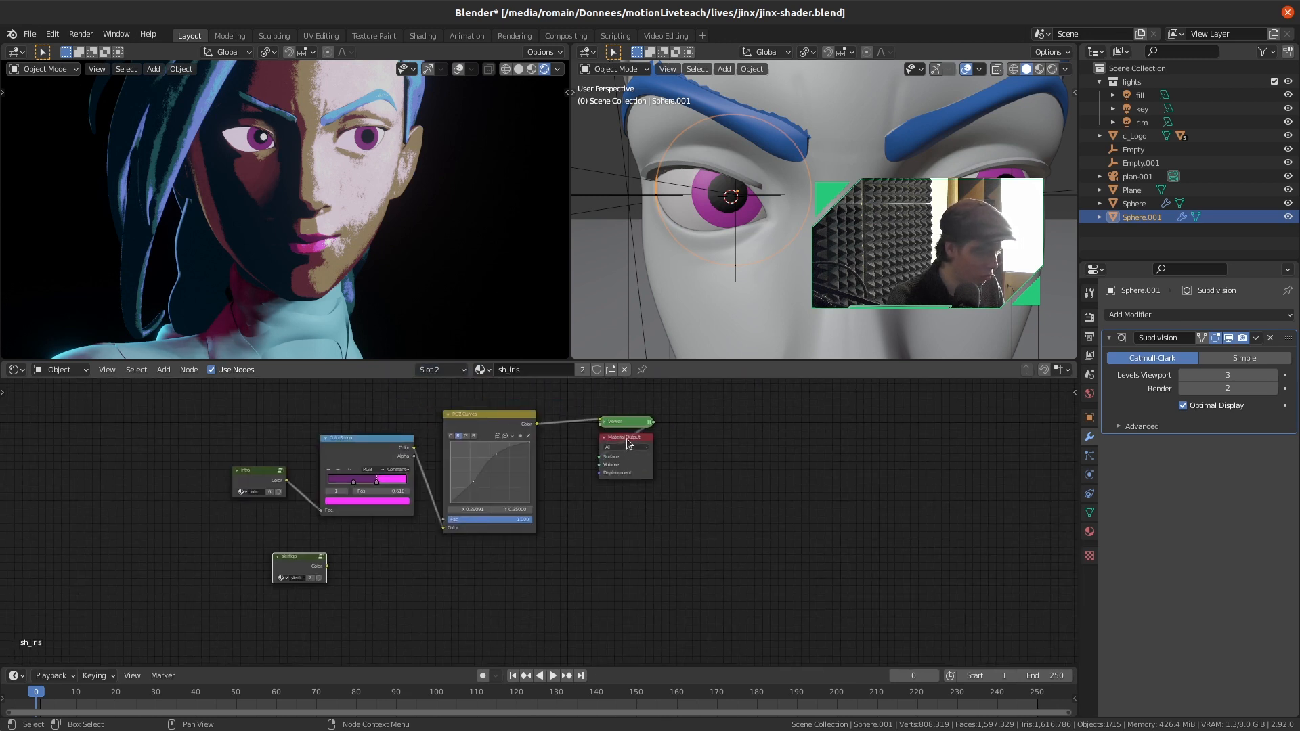
Move the Material Output aside in sh_iris, then add a Mix node below the Viewer with its blend mode set to Add
drag(628, 440, 859, 441)
key(shift+a)
click(600, 464)
text(mi)
key(Return)
click(599, 464)
click(630, 489)
key(a)
Feed the RGB Curves and sleritiqp group into the Add node, link its output to the Material Output's Surface, and raise its factor
drag(538, 424, 600, 517)
drag(330, 568, 613, 531)
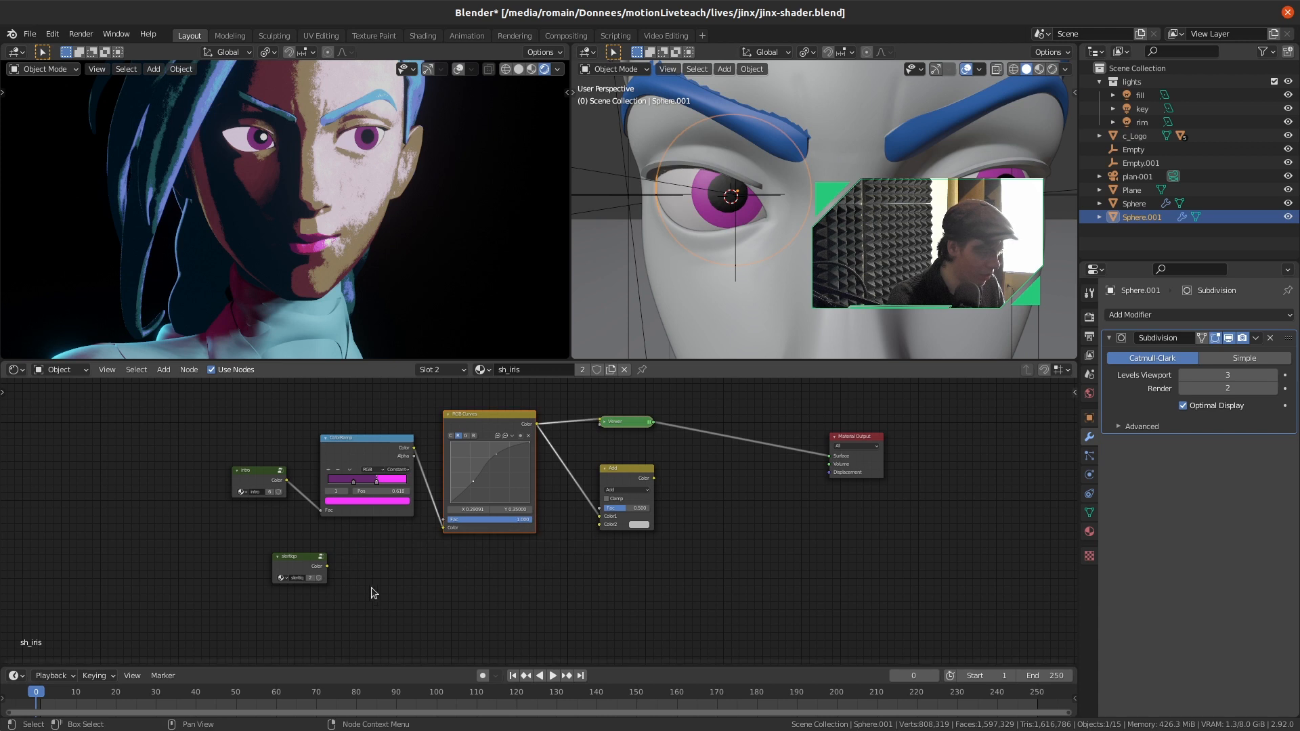
drag(329, 573, 599, 525)
drag(654, 478, 830, 456)
drag(626, 508, 677, 505)
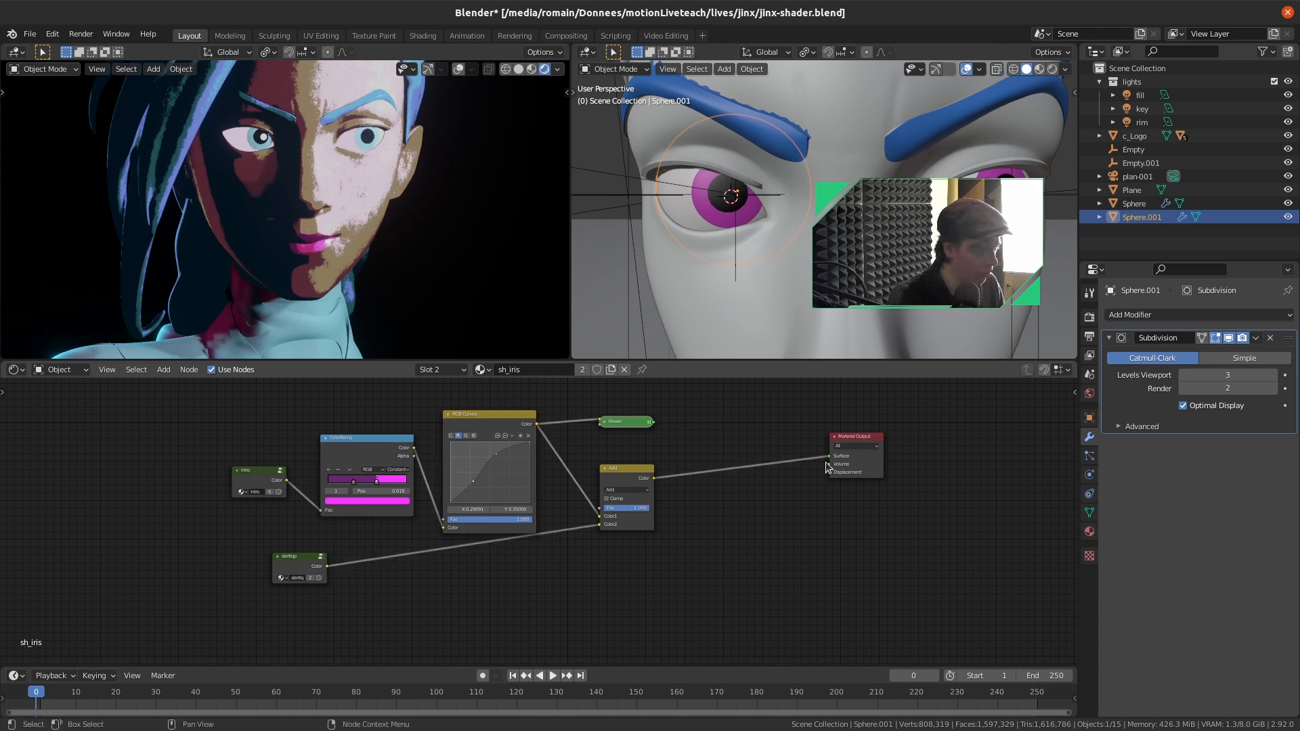
Move the first Empty slightly to reposition the highlight on the Sphere.001 eye, and reselect Sphere.001
click(737, 229)
key(g)
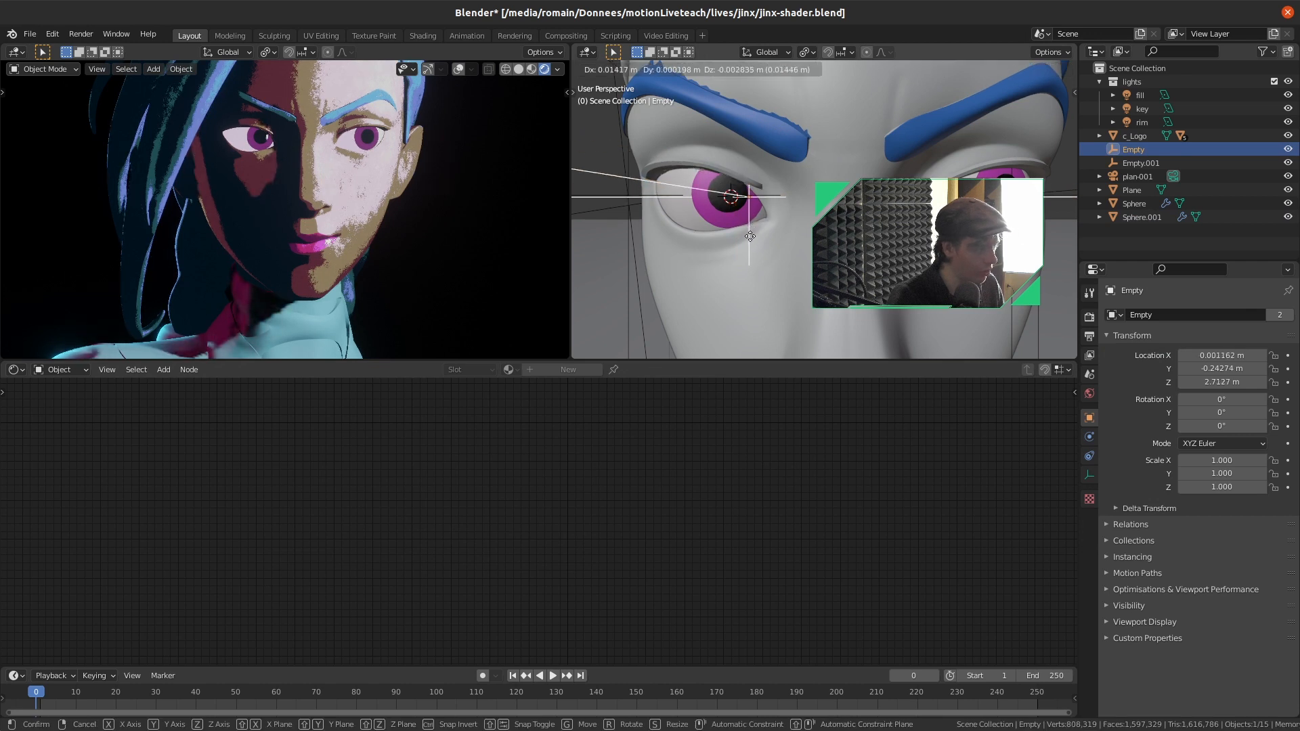
click(741, 242)
click(741, 241)
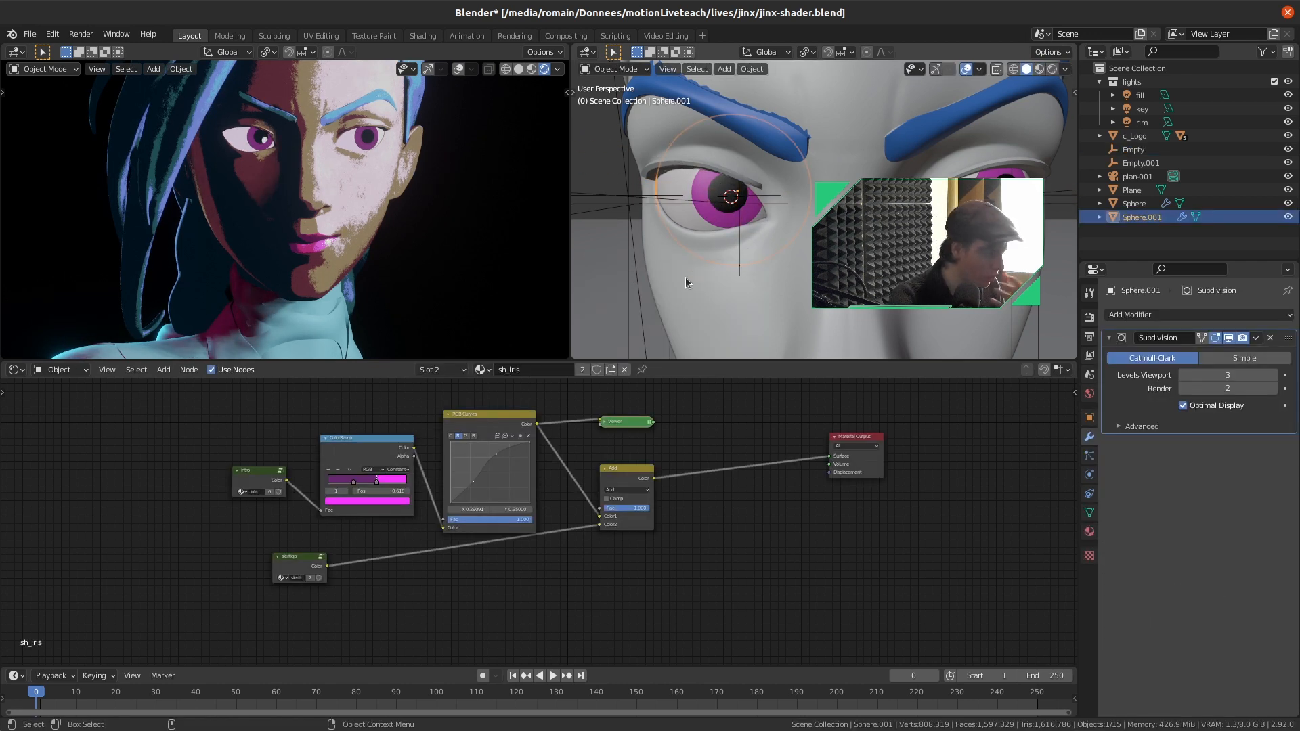
Route sh_iris's Add node through the Viewer and place the Viewer just before the Material Output
drag(371, 442, 362, 436)
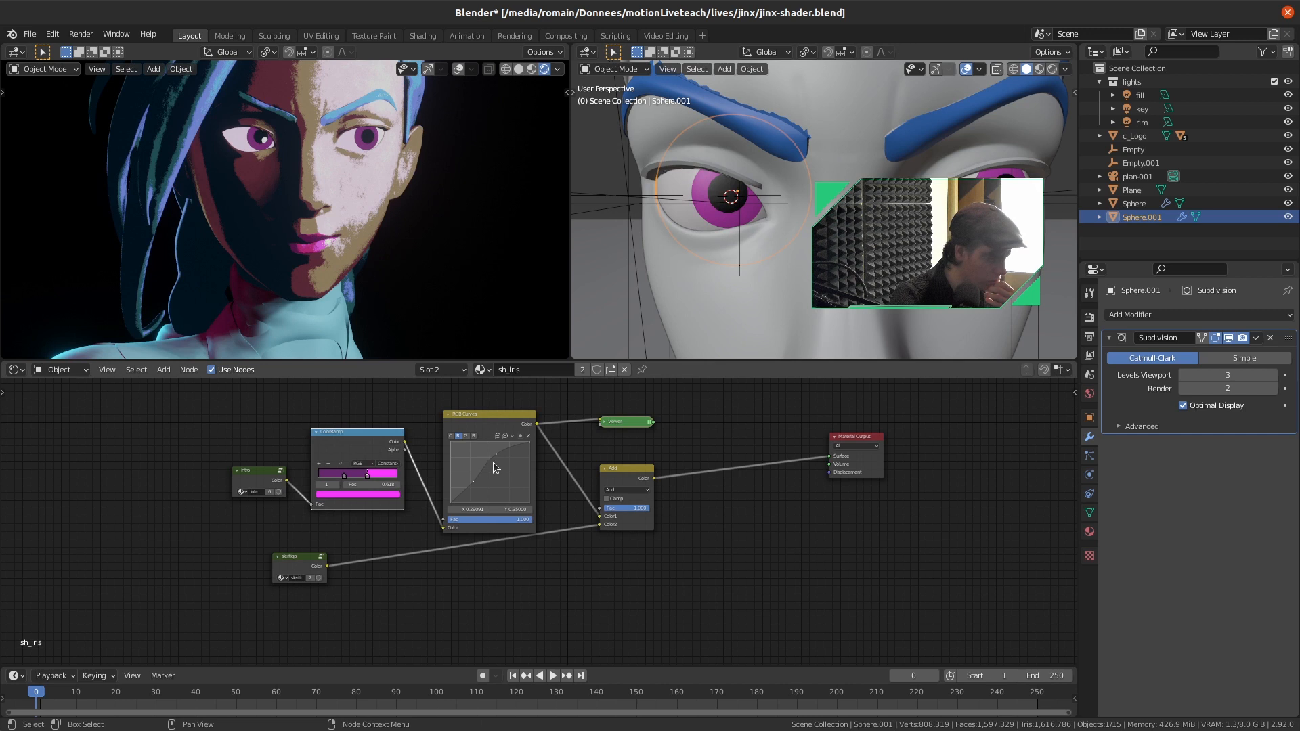
ctrl+shift+drag(624, 528, 628, 543)
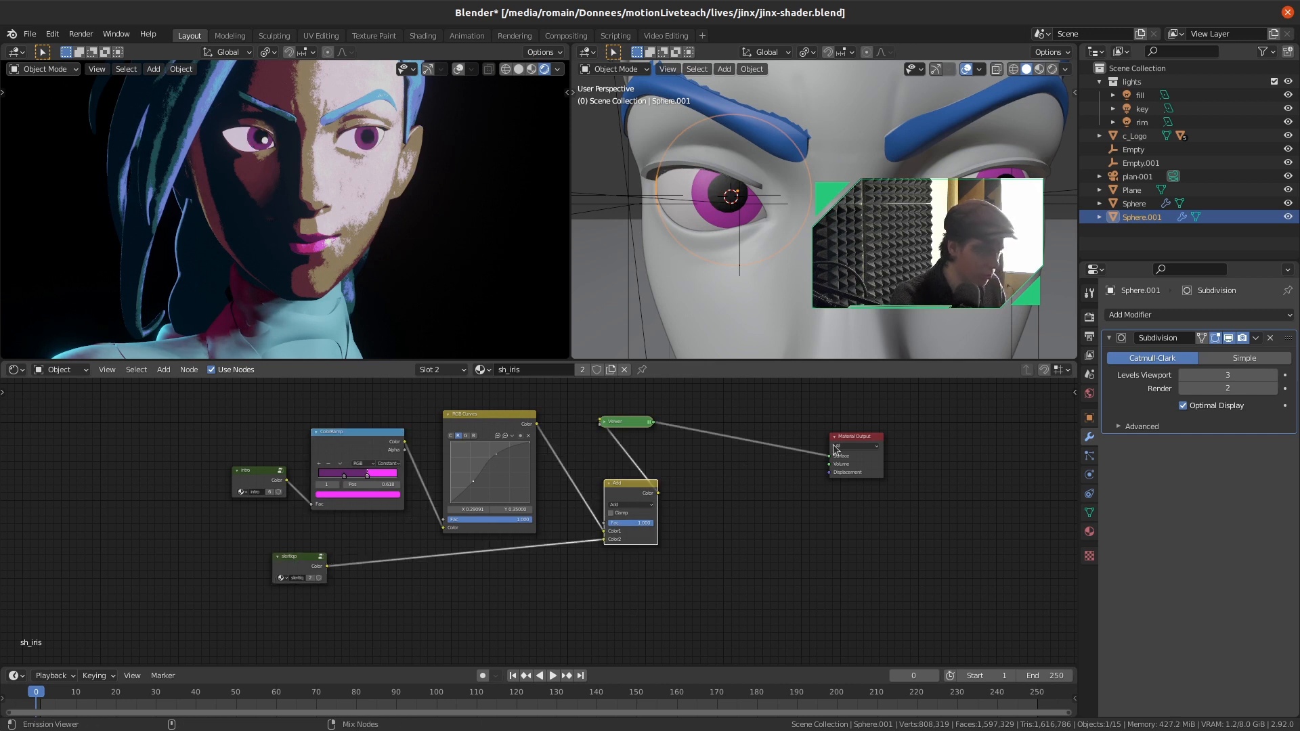
drag(646, 430, 818, 502)
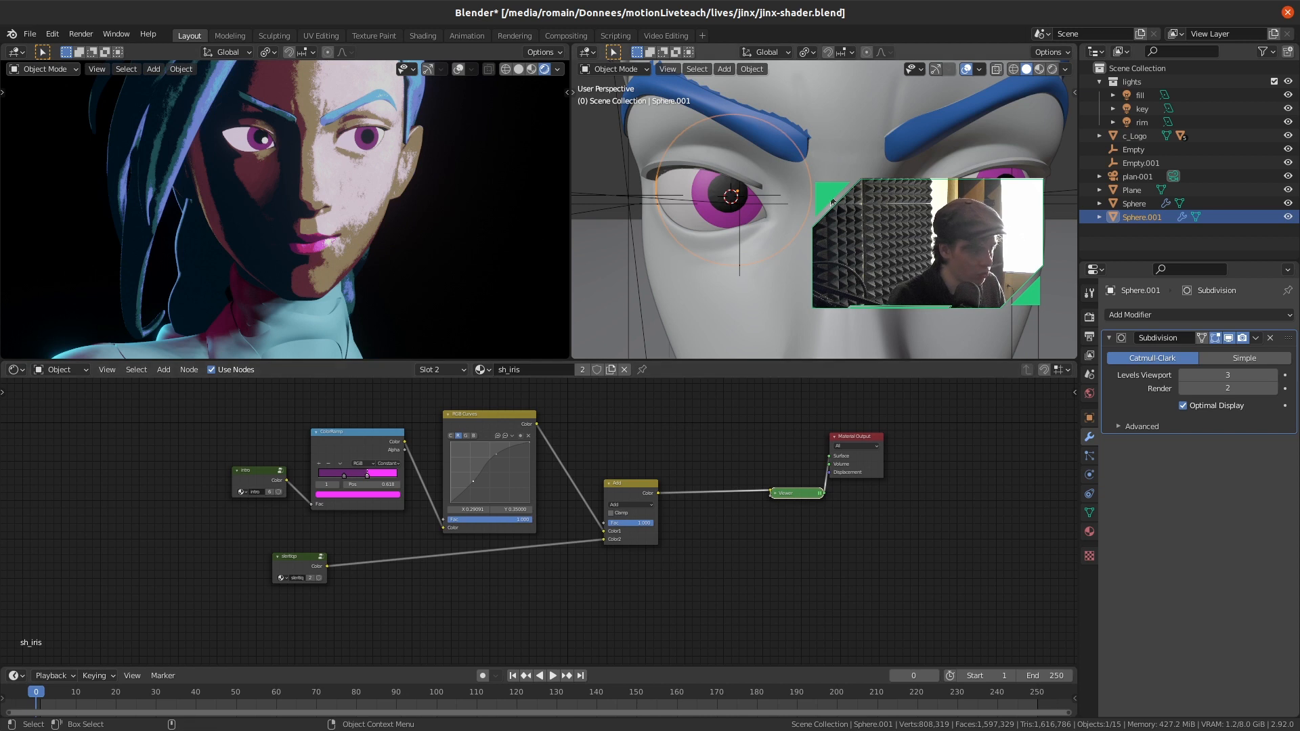
Try moving the first Empty around to test the highlight across the iris and pupil
click(740, 240)
click(743, 248)
click(741, 266)
click(741, 274)
key(g)
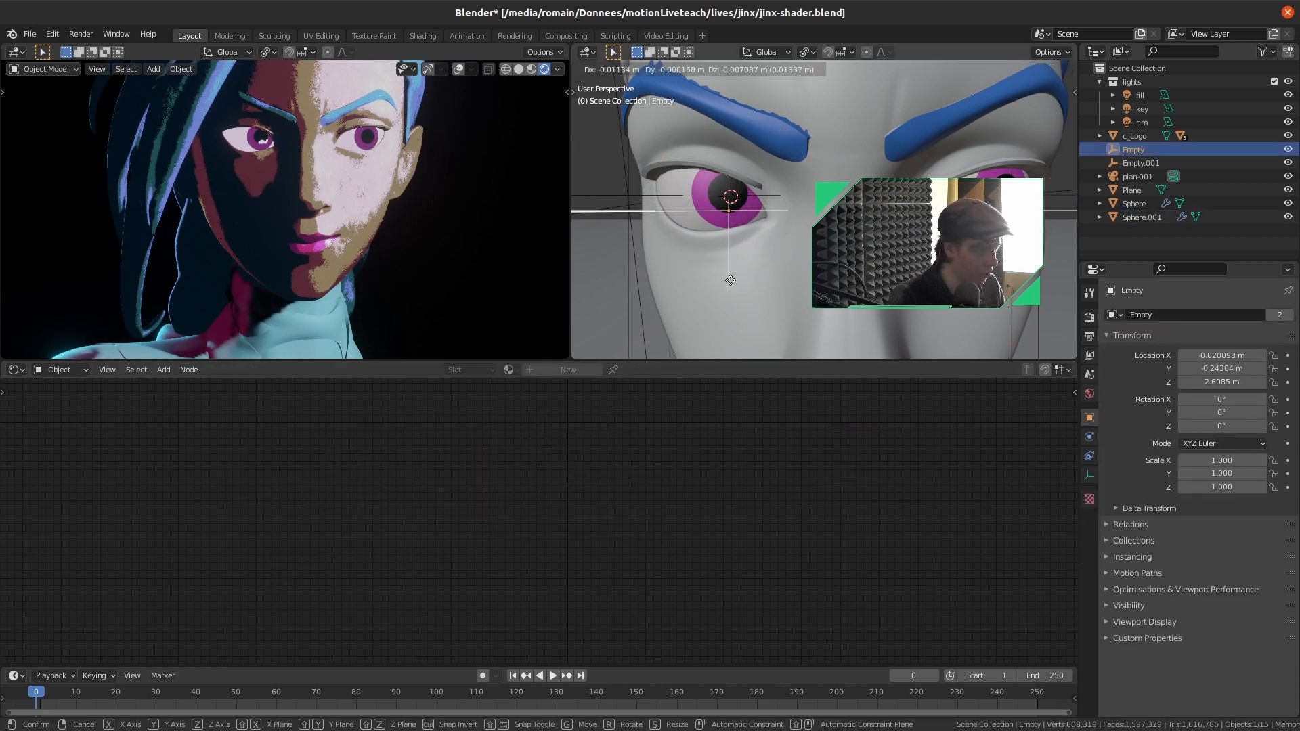
click(737, 229)
Try deleting Empty.001, restore it, and save the file
click(667, 197)
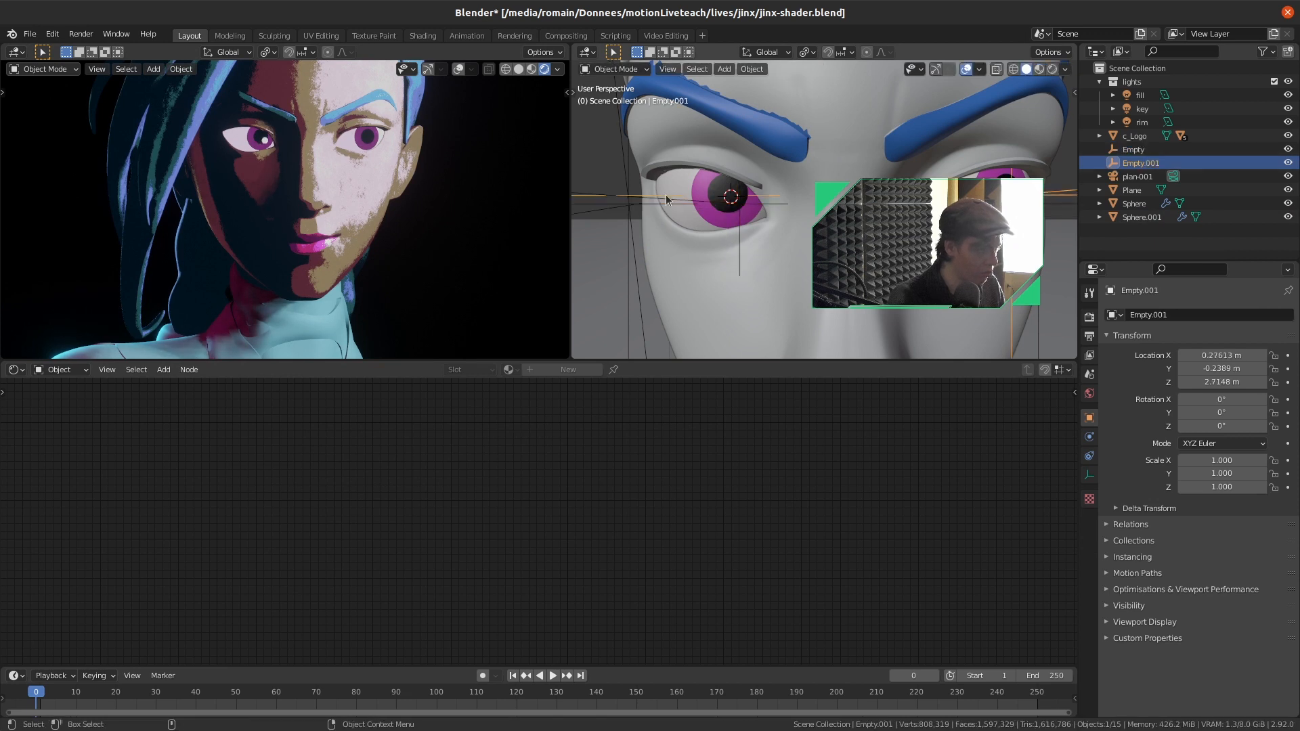
key(ctrl+s)
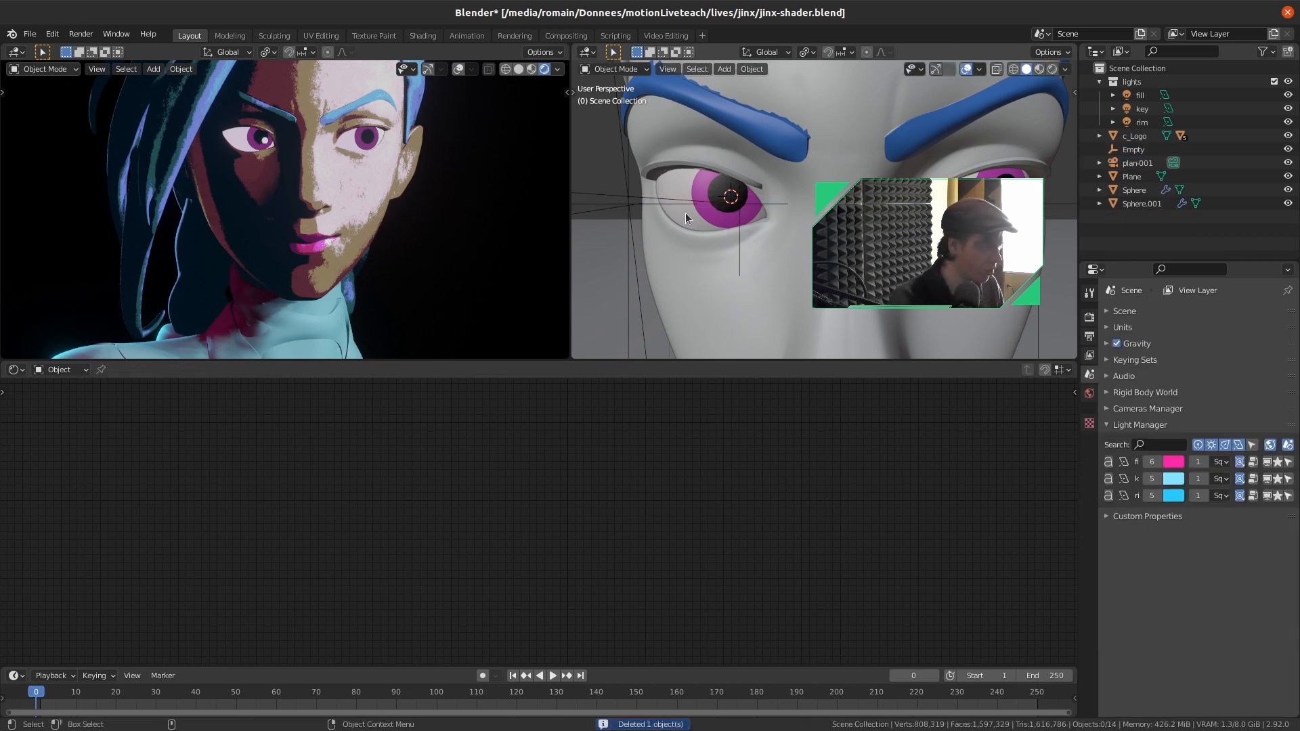
key(g)
key(Return)
key(ctrl+s)
Select the other eye, Sphere, save the file, and make its sh_pupil material in Slot 3 a single-user copy
middle_drag(927, 234, 891, 206)
click(884, 205)
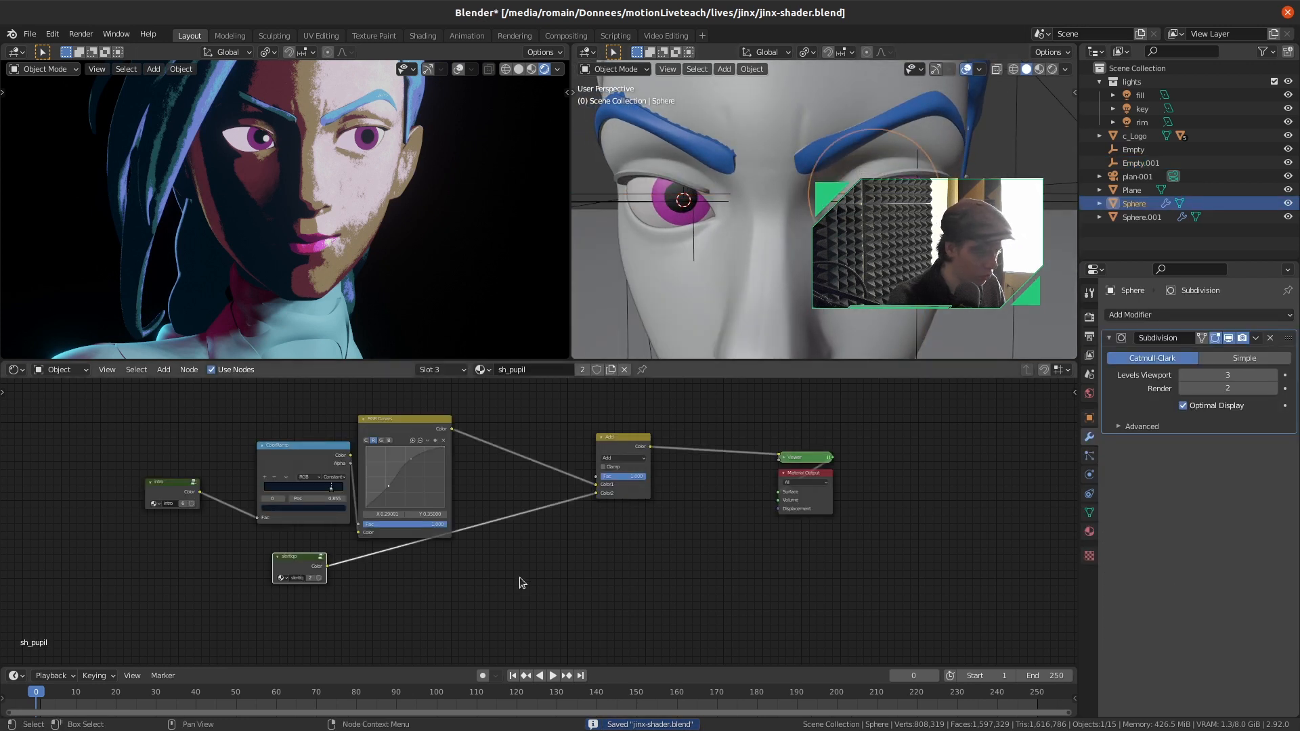
scroll(499, 551, up, 1)
key(ctrl+s)
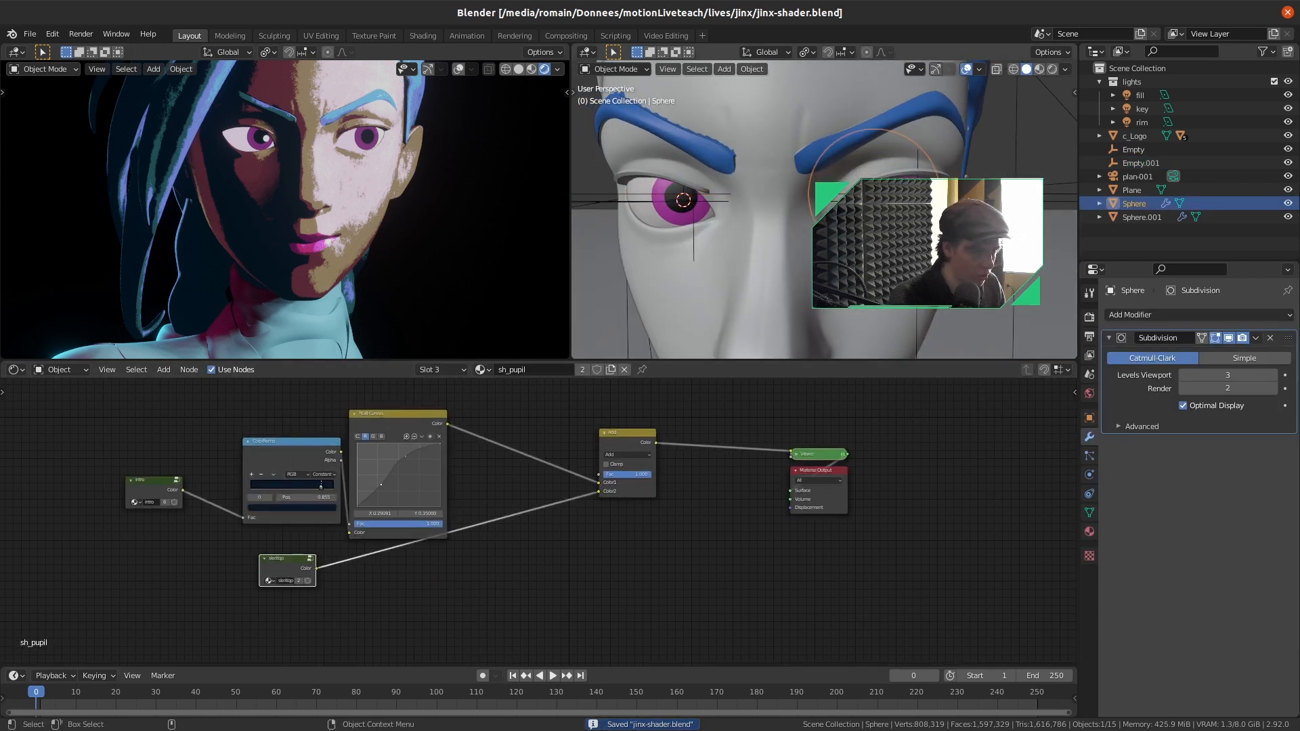
mouse_move(637, 236)
middle_down()
mouse_move(579, 234)
mouse_move(644, 227)
middle_up()
click(582, 369)
scroll(305, 566, up, 1)
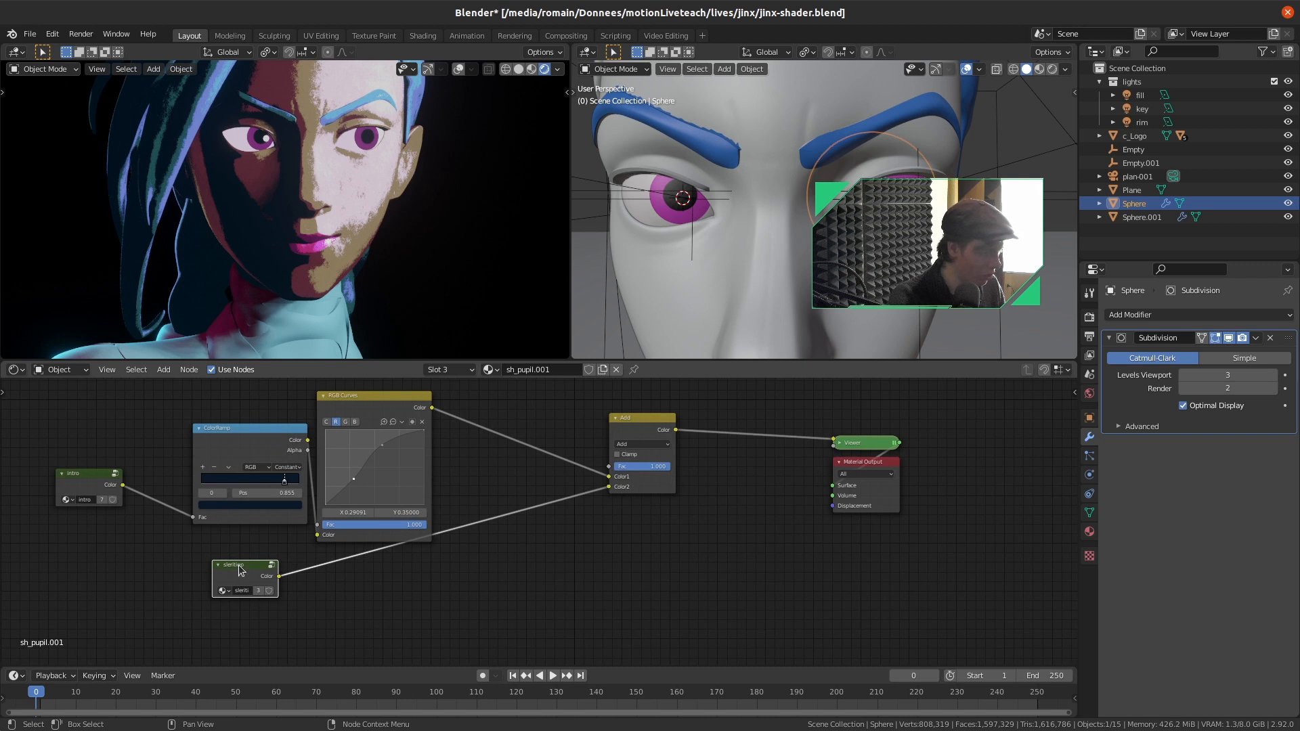
Make the sleritiqp group in Sphere's pupil material single-user and set its Texture Coordinate object to Empty.001
click(260, 590)
key(Tab)
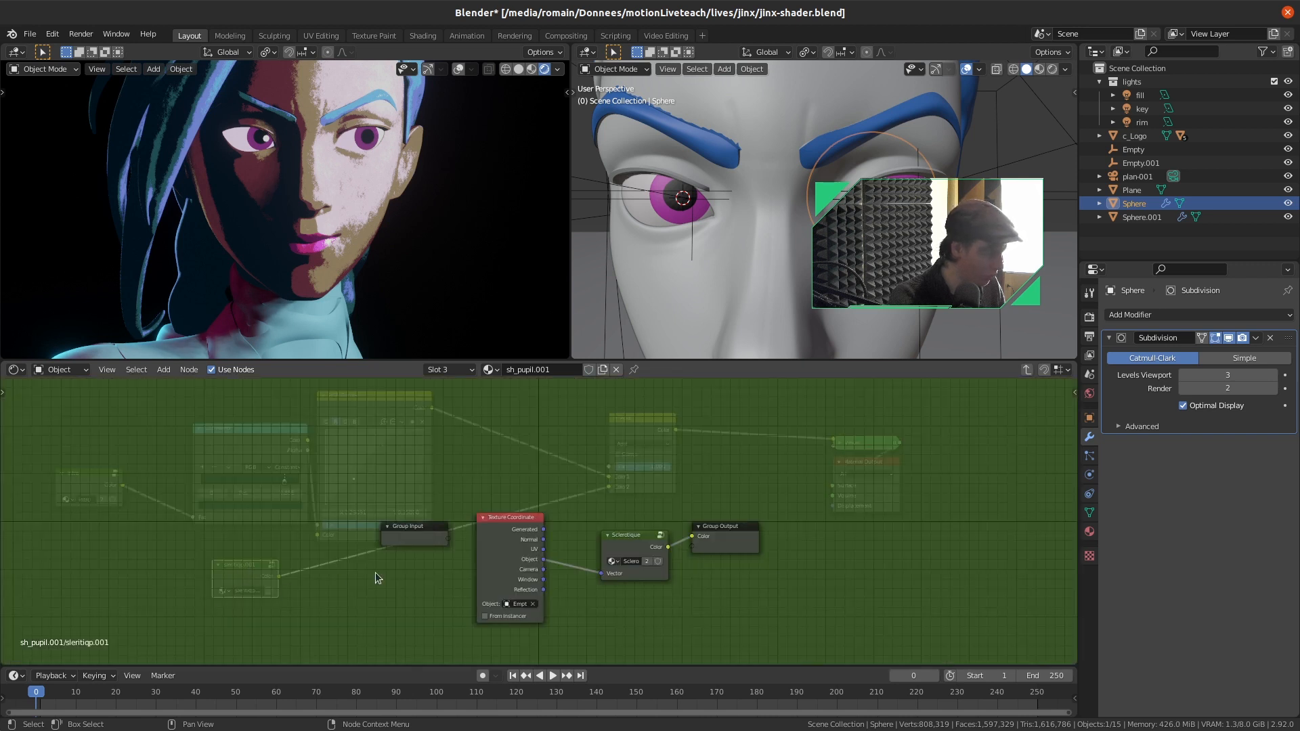
click(519, 604)
click(551, 653)
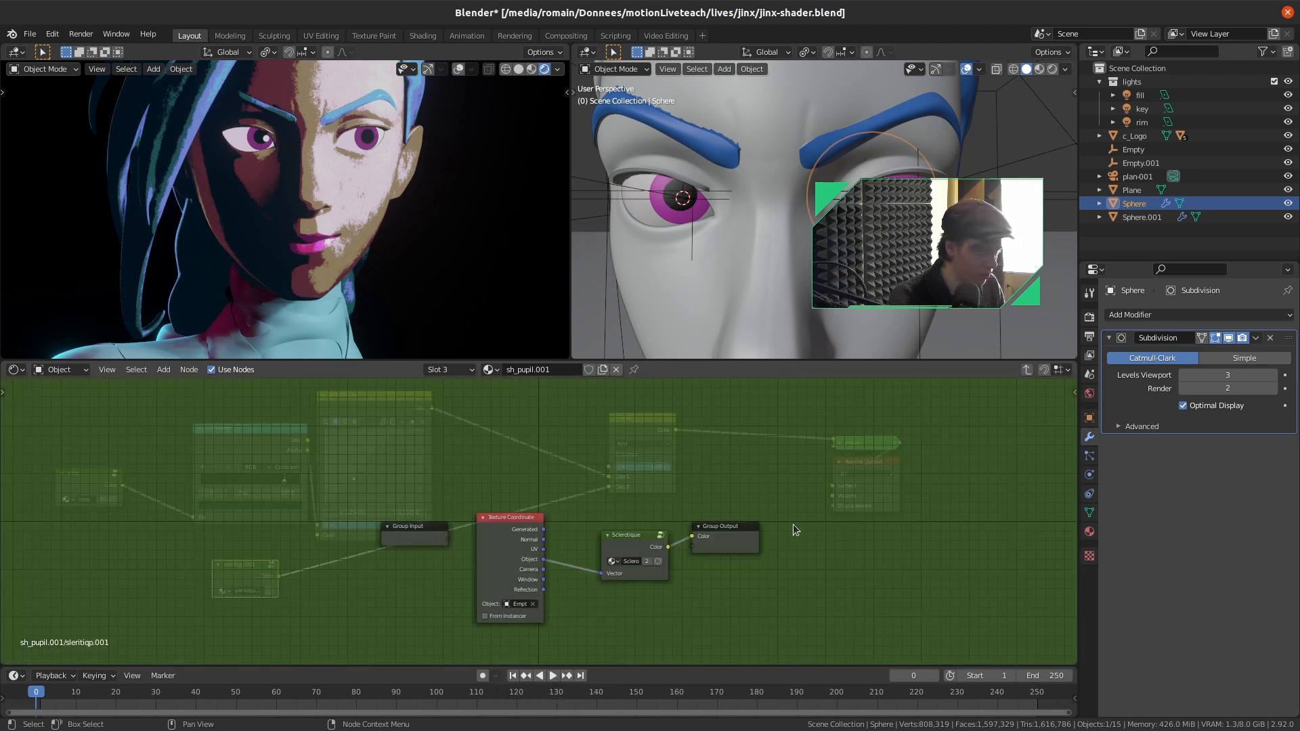
key(Tab)
key(Tab)
click(522, 603)
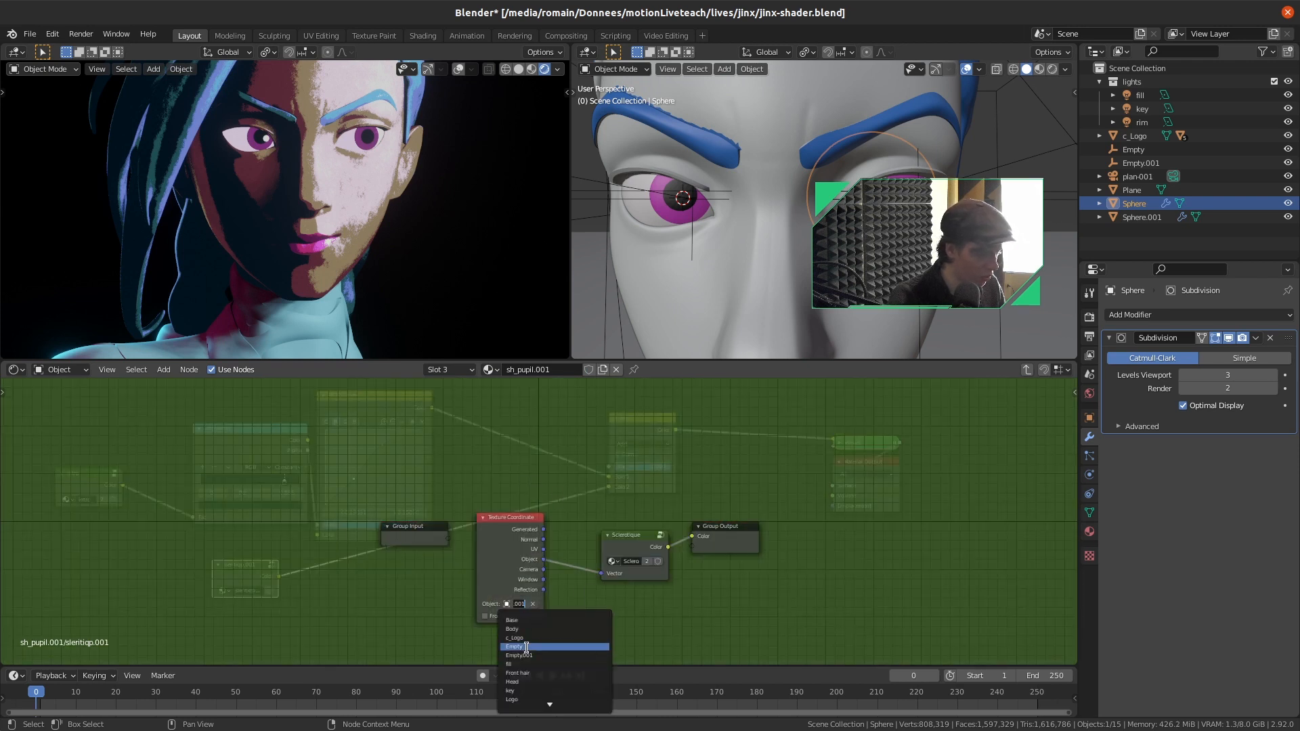
click(551, 651)
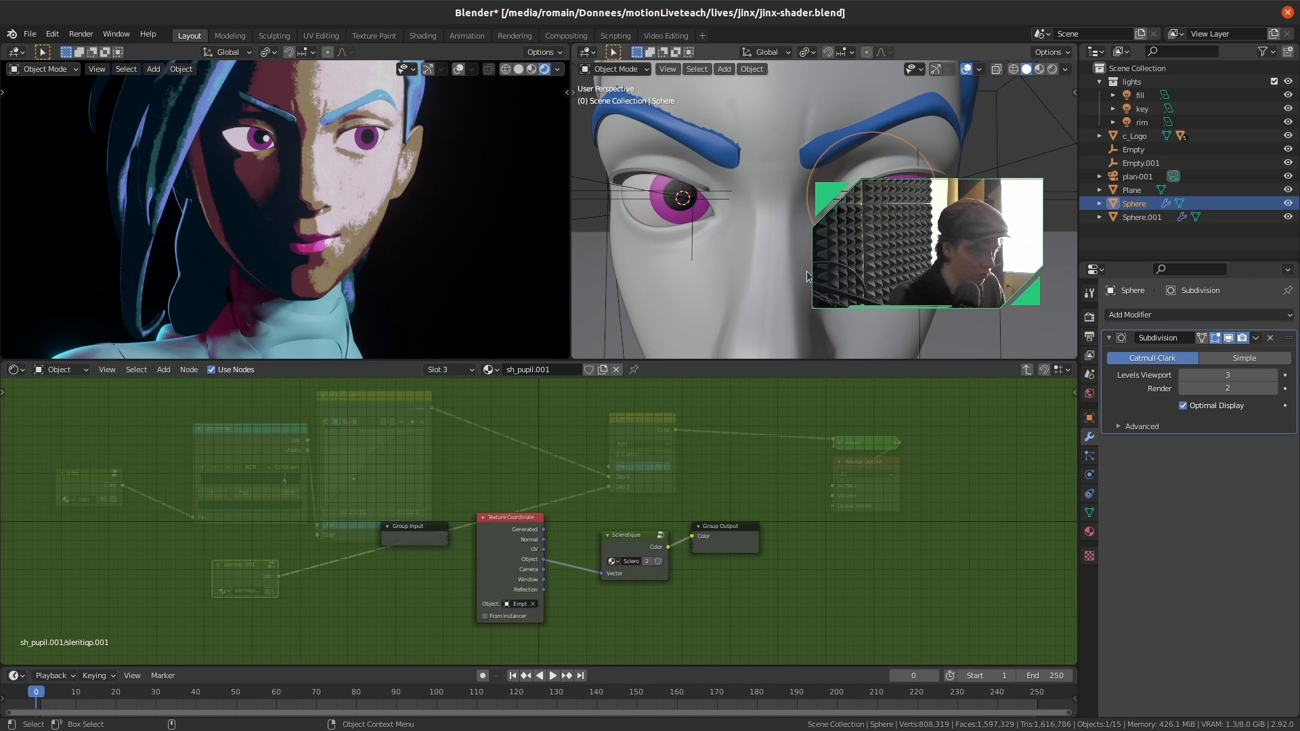
click(483, 371)
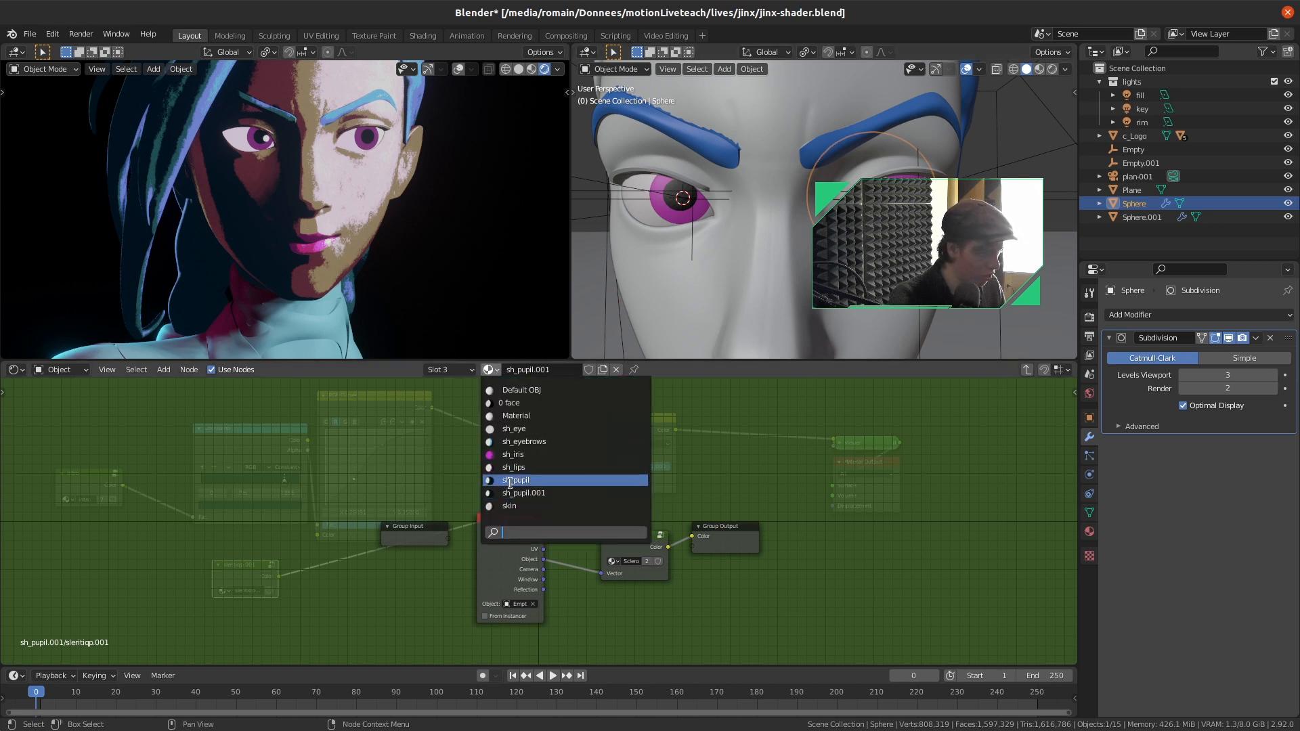
click(535, 481)
click(539, 572)
middle_drag(467, 590, 676, 542)
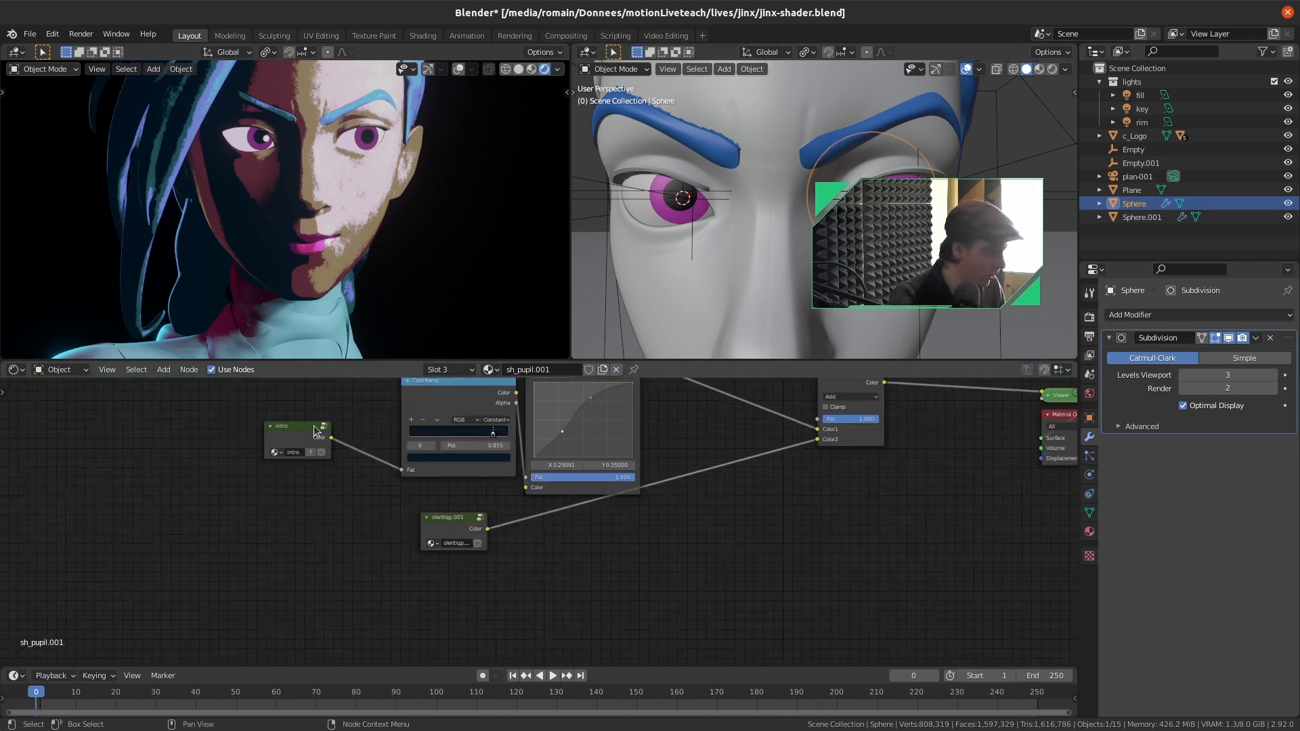
click(490, 371)
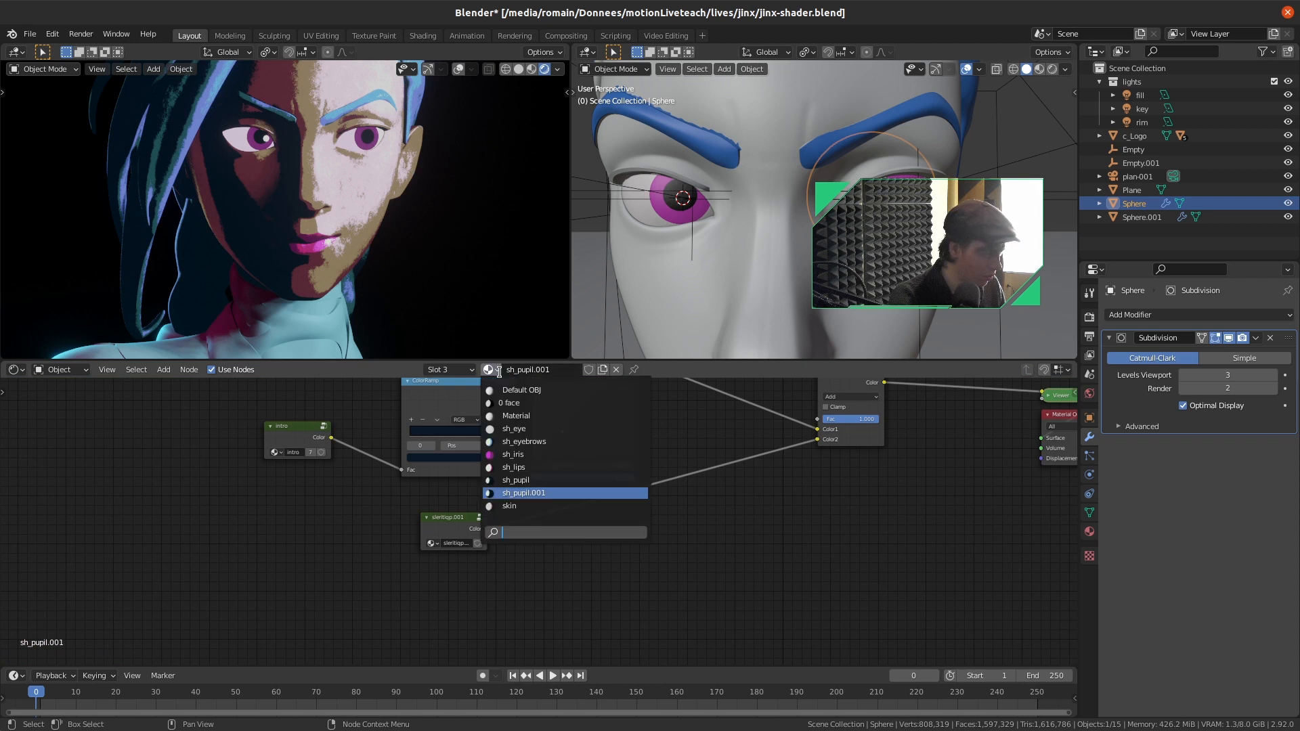
click(499, 372)
Switch Sphere to the sh_iris material in Slot 2 and make that material a single-user copy
click(451, 373)
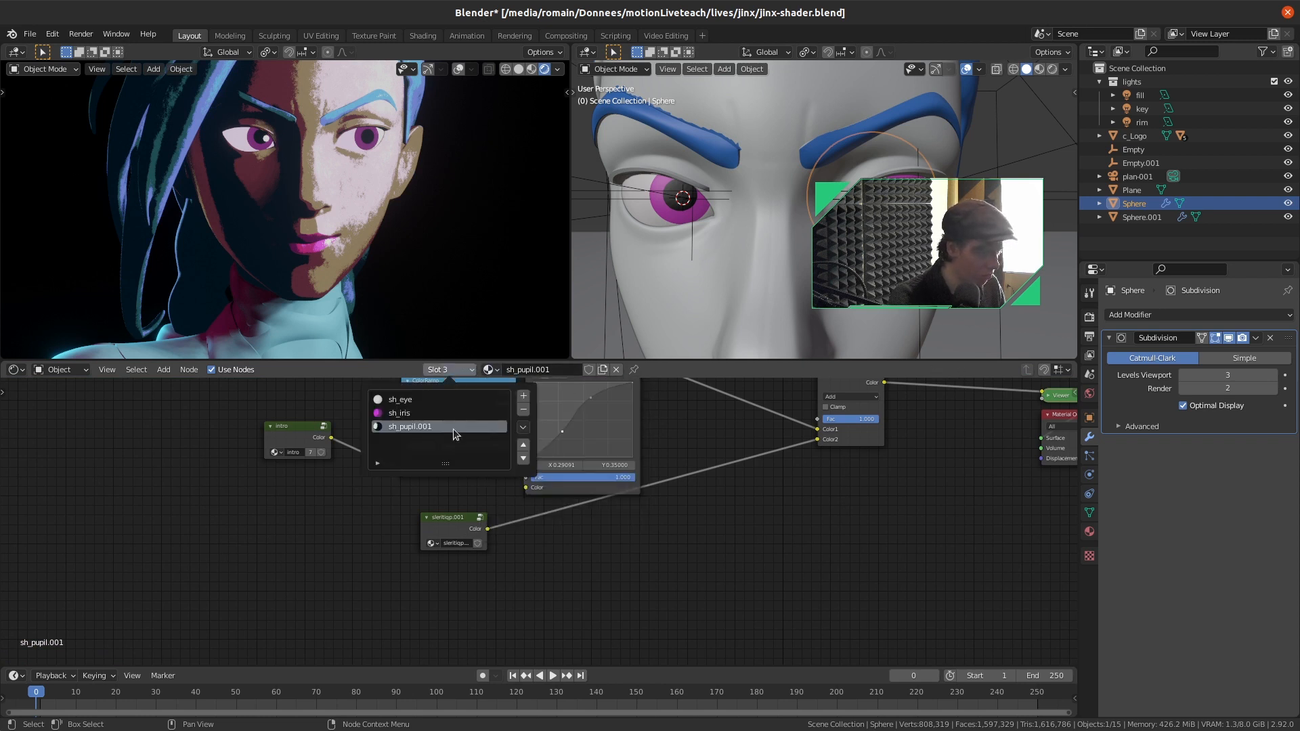
click(453, 416)
click(583, 370)
Make the sleritiqp group in Sphere's iris material single-user and set its Texture Coordinate object to Empty.001
click(467, 543)
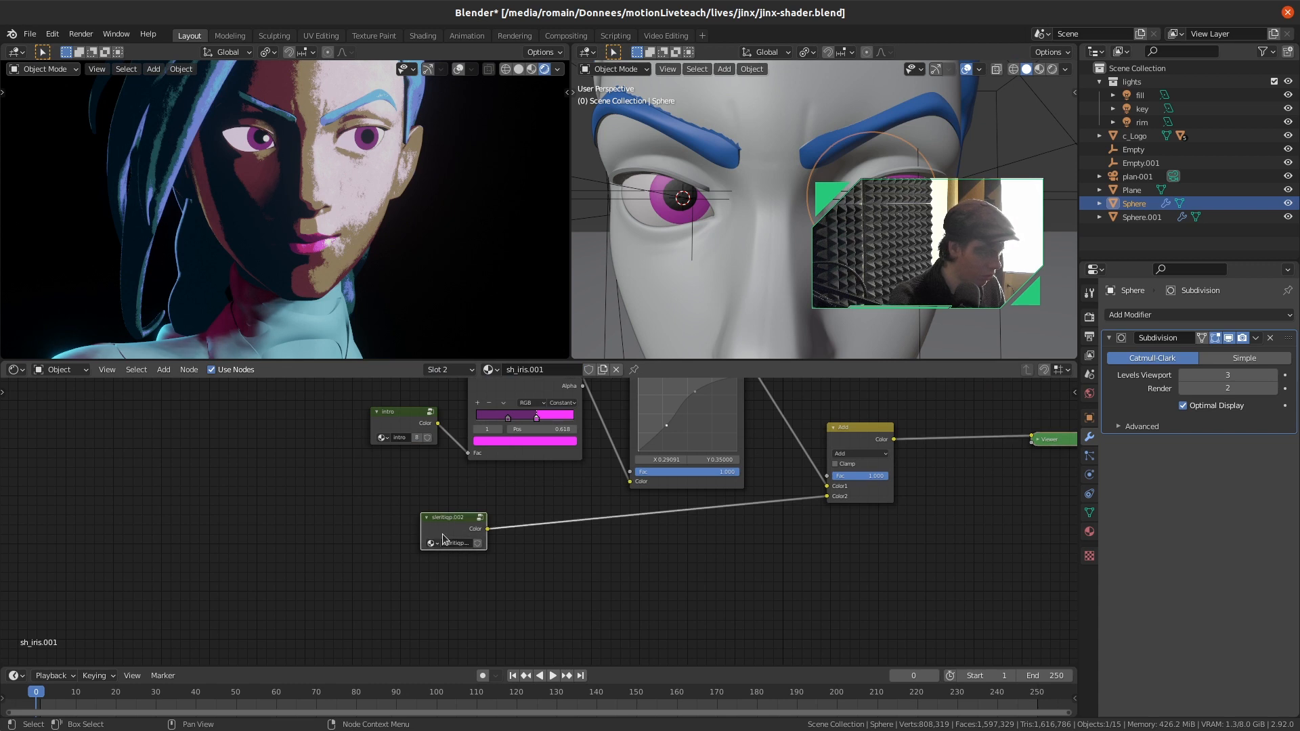
key(Tab)
click(527, 605)
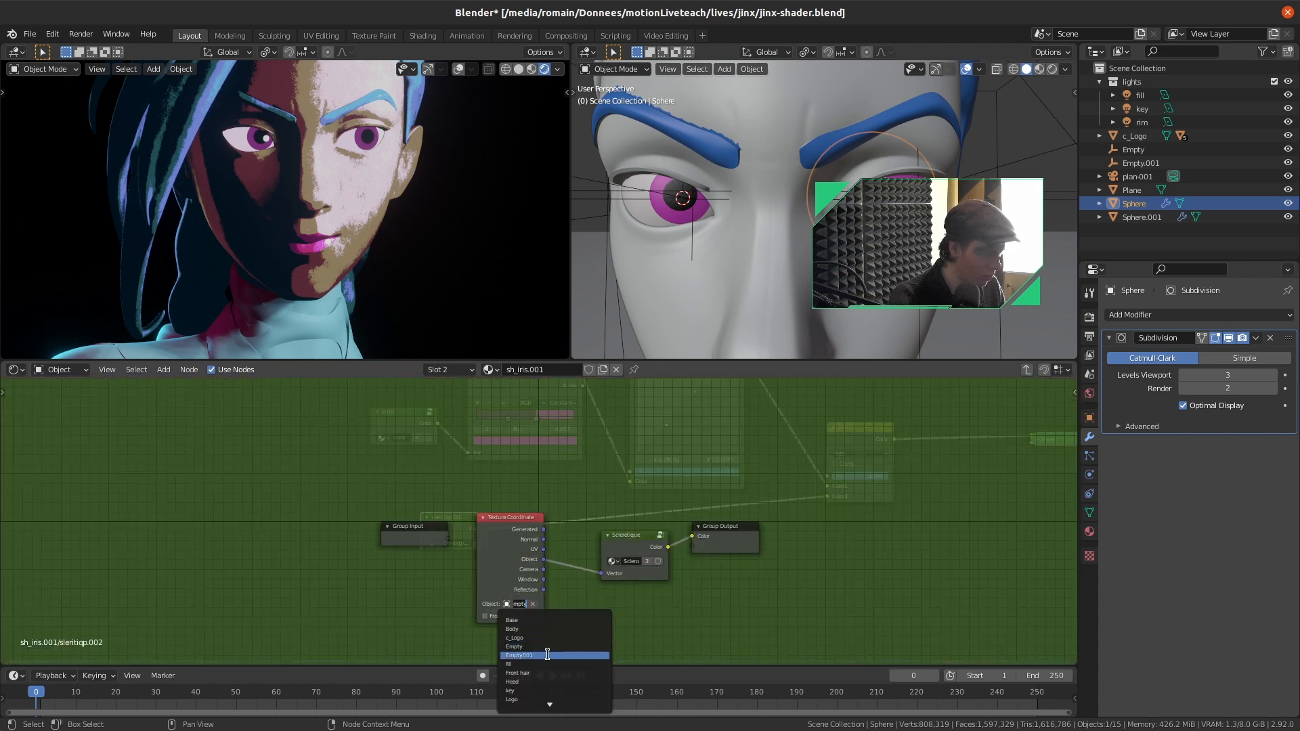
key(Tab)
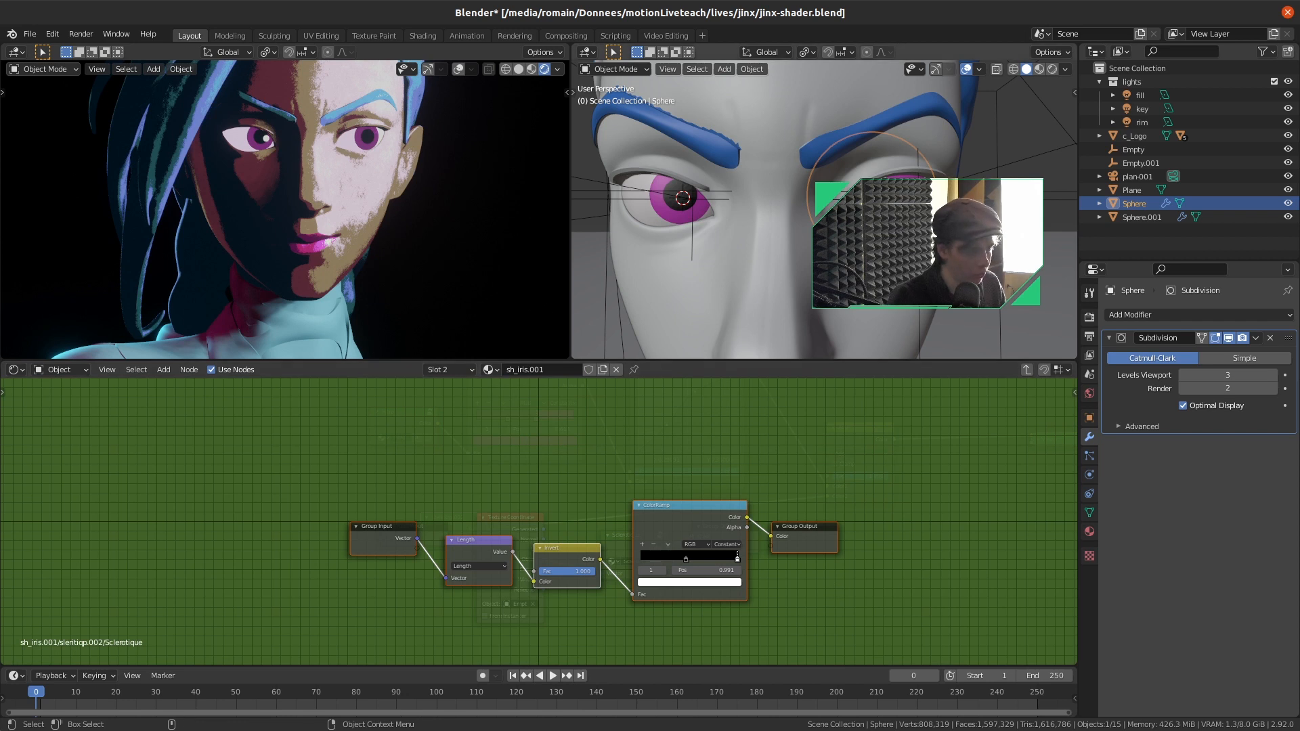
Move Empty.001 to about X 0.284 m, Y -0.239 m, Z 2.709 m to position the highlight on the Sphere eye
click(919, 271)
middle_drag(919, 271, 1001, 238)
key(g)
click(791, 261)
key(g)
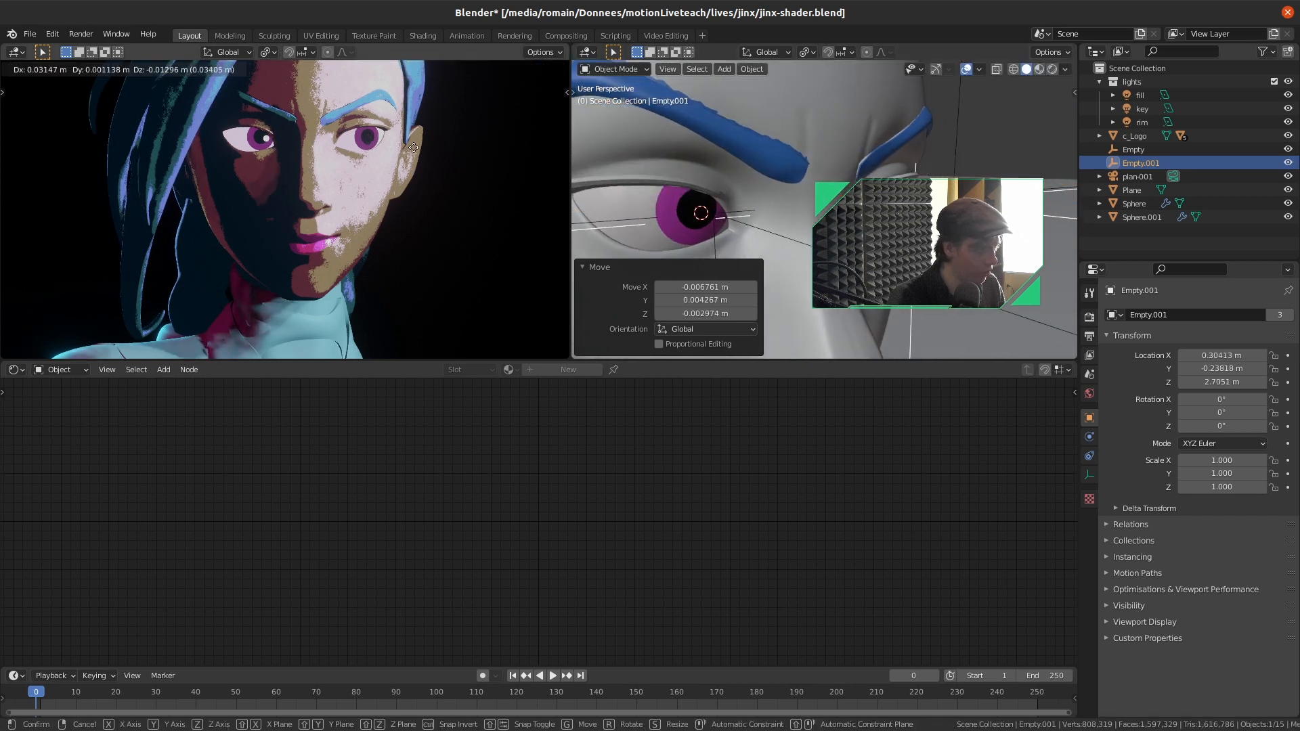
click(406, 149)
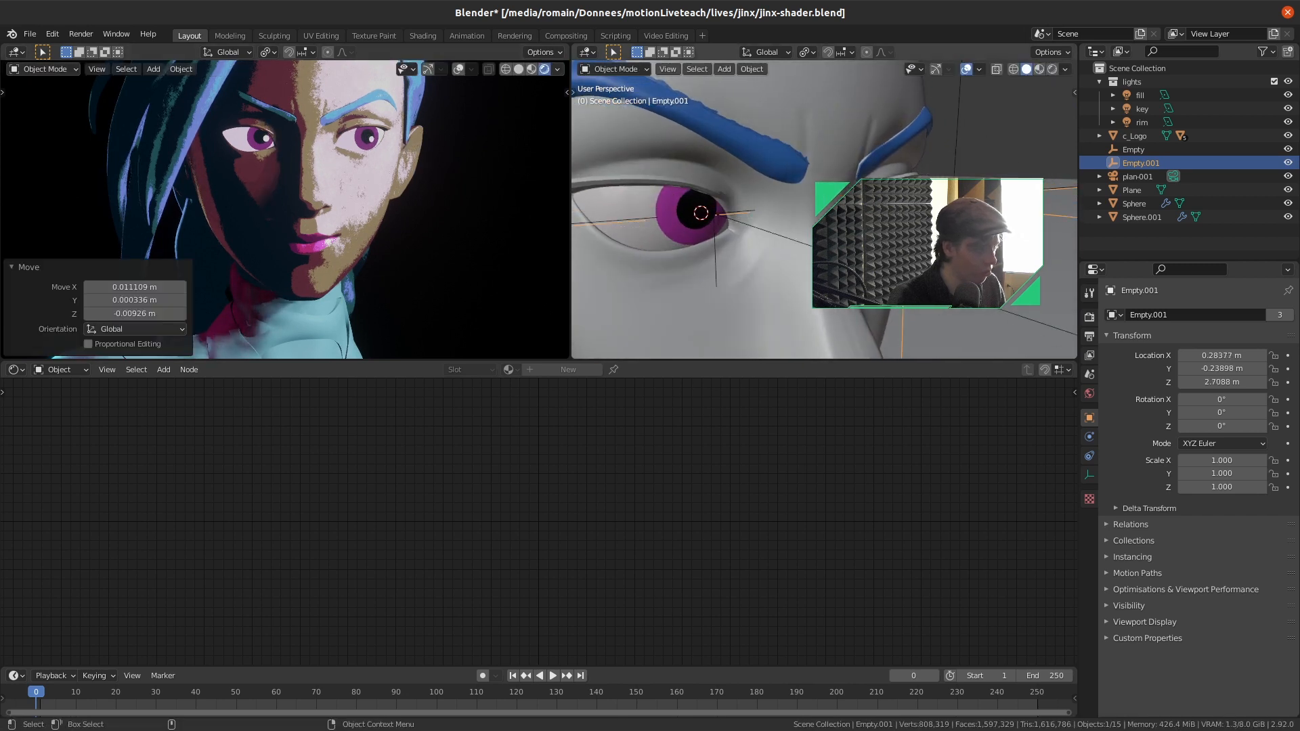
Scale Empty.001 to about 1.065, move it to about X 0.289 m, Y -0.239 m, Z 2.716 m, and save the file
key(s)
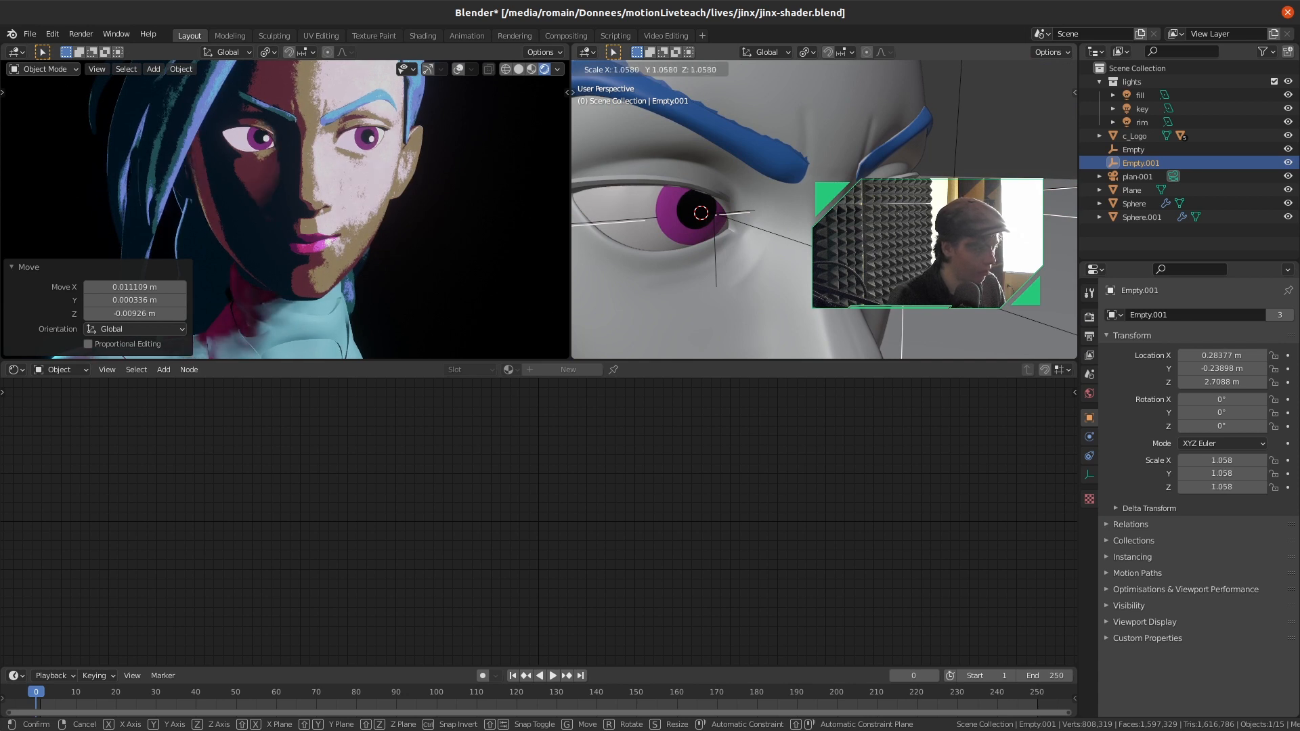
click(397, 161)
key(g)
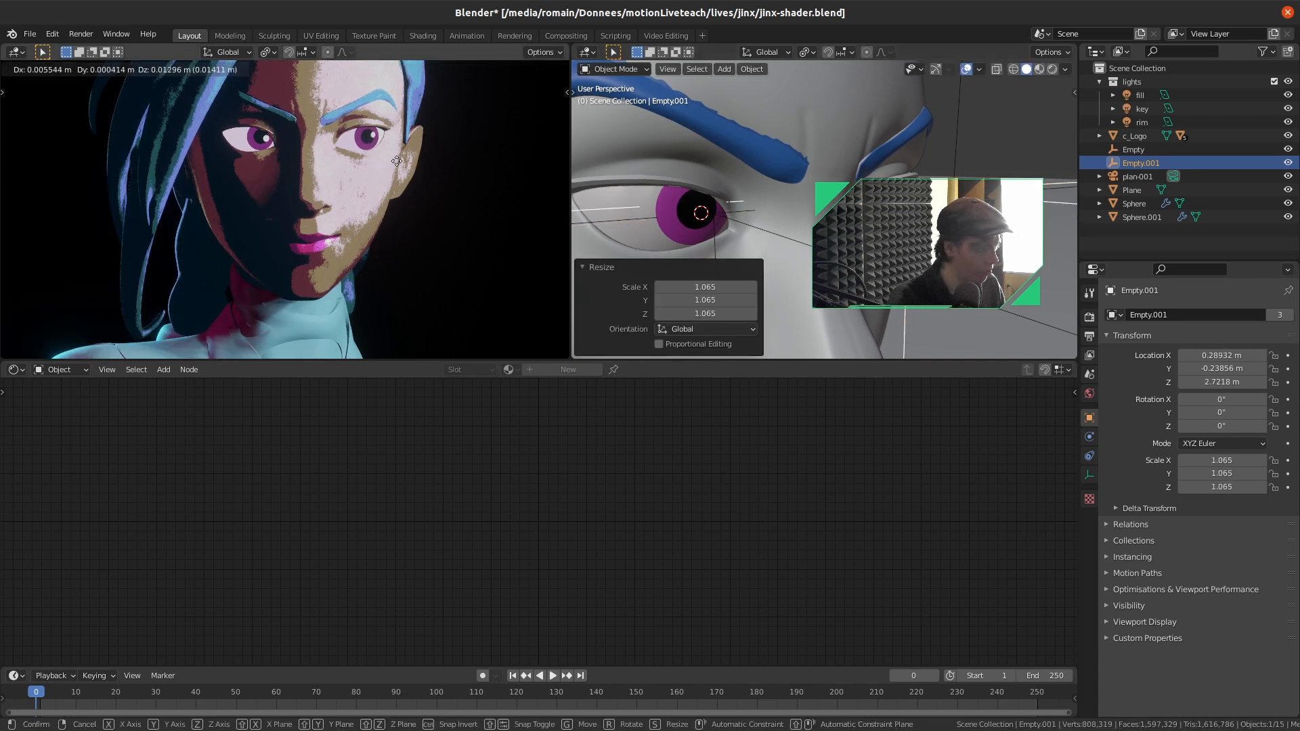
click(397, 165)
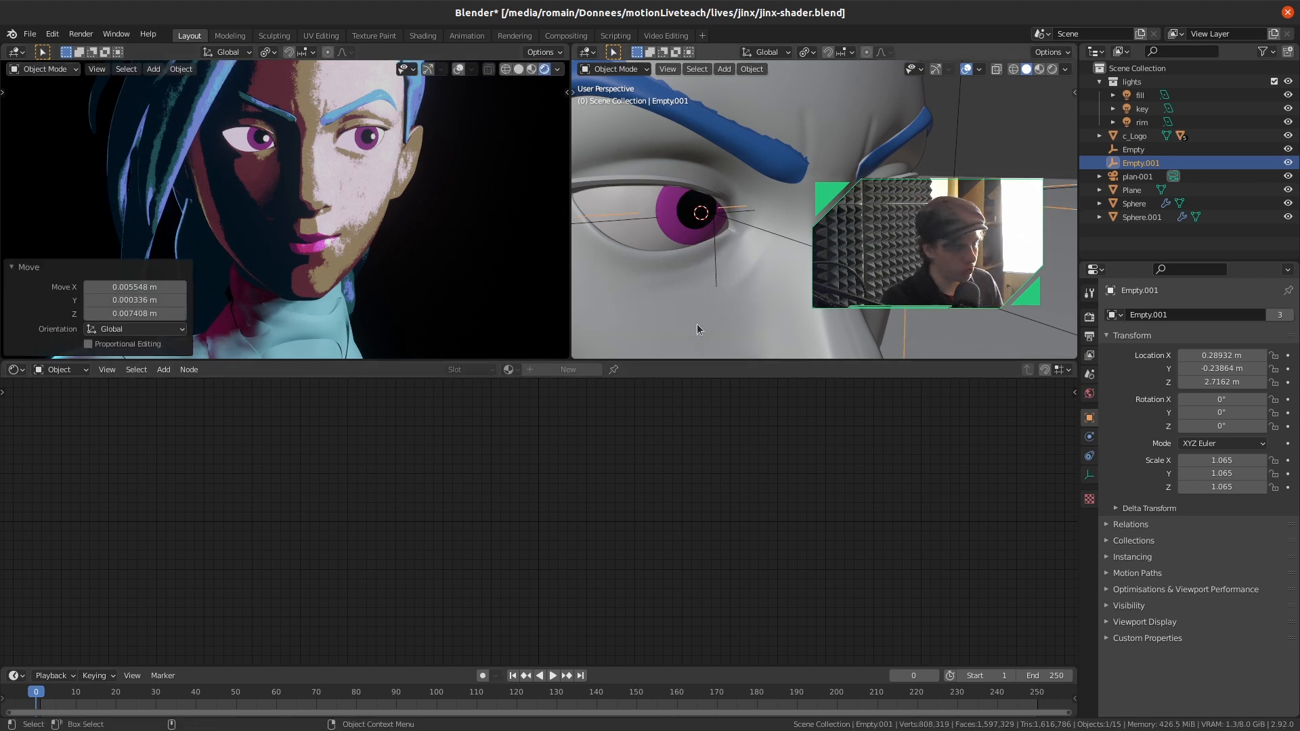
key(ctrl+s)
In Sphere.001's sh_eye material in Slot 1, bend the combined RGB curve down to X 0.60455, Y 0.38125, and save the file
click(624, 200)
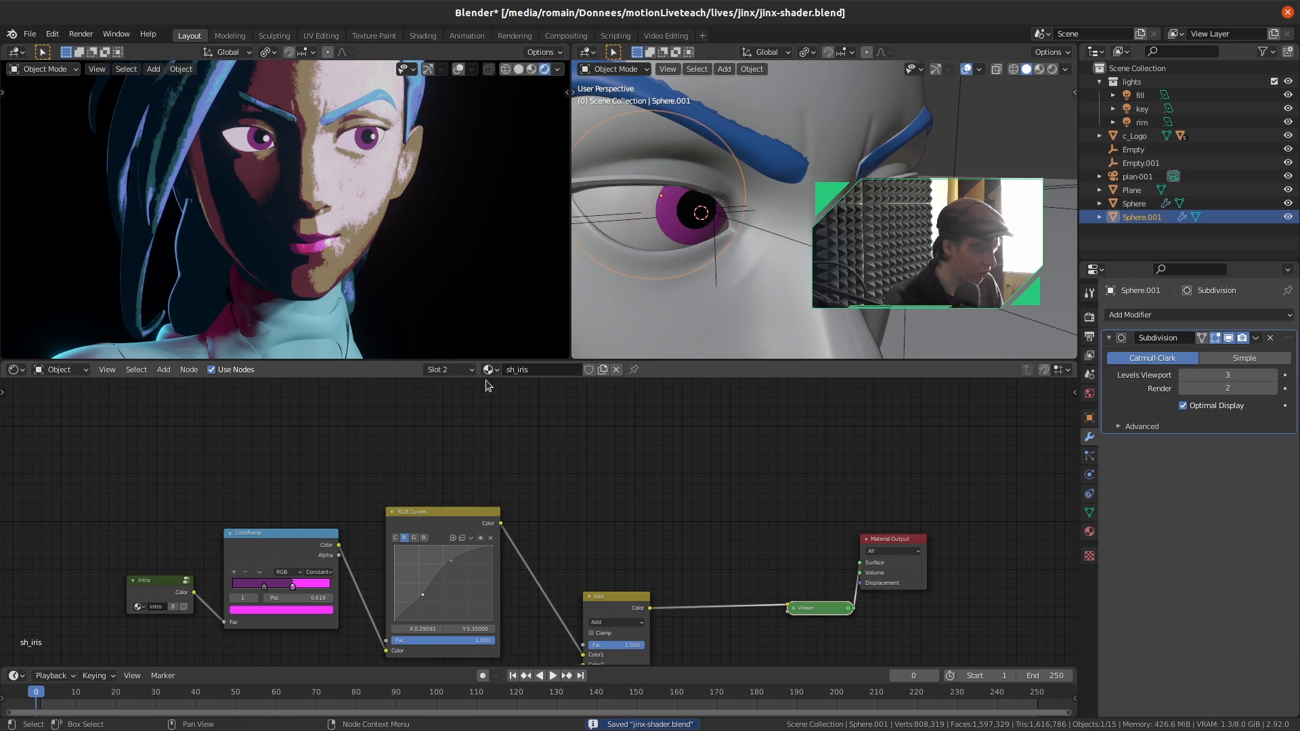
click(449, 370)
click(443, 396)
middle_drag(500, 464, 574, 433)
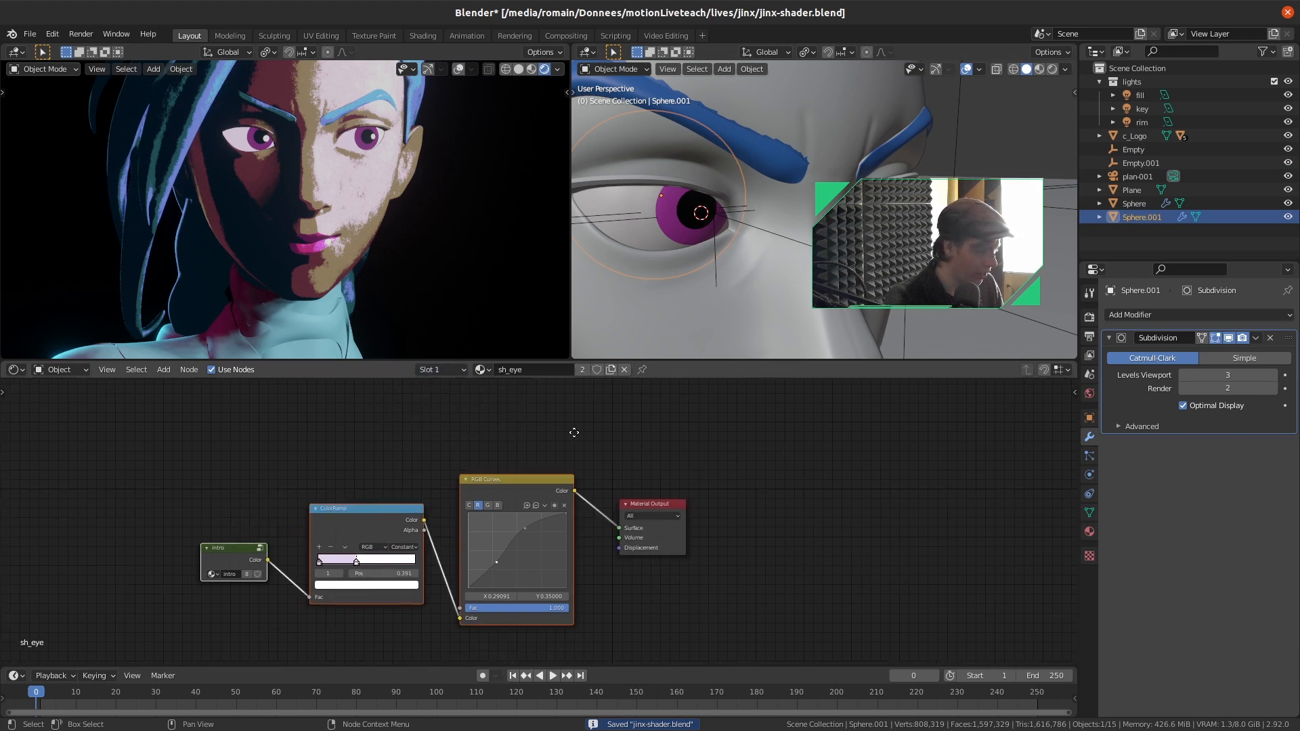
scroll(683, 509, up, 3)
drag(638, 526, 668, 538)
drag(691, 464, 696, 529)
click(577, 417)
key(ctrl+s)
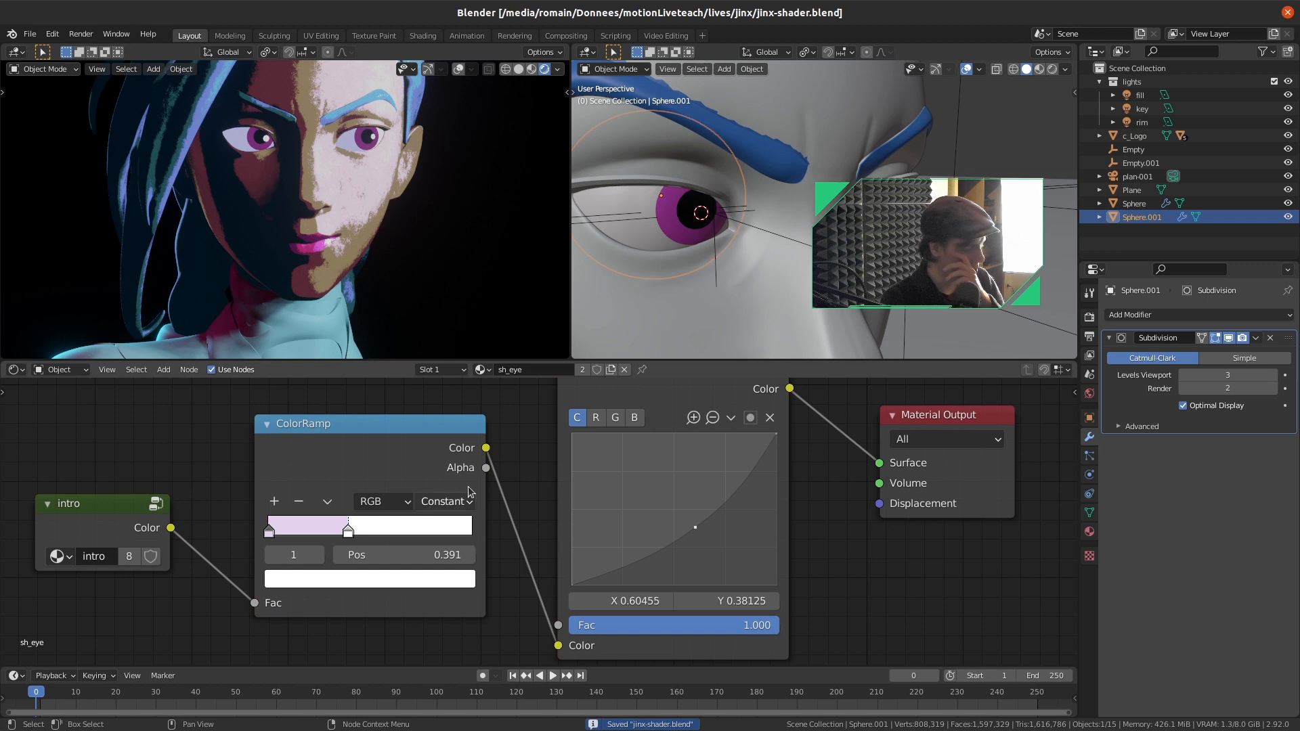
click(483, 370)
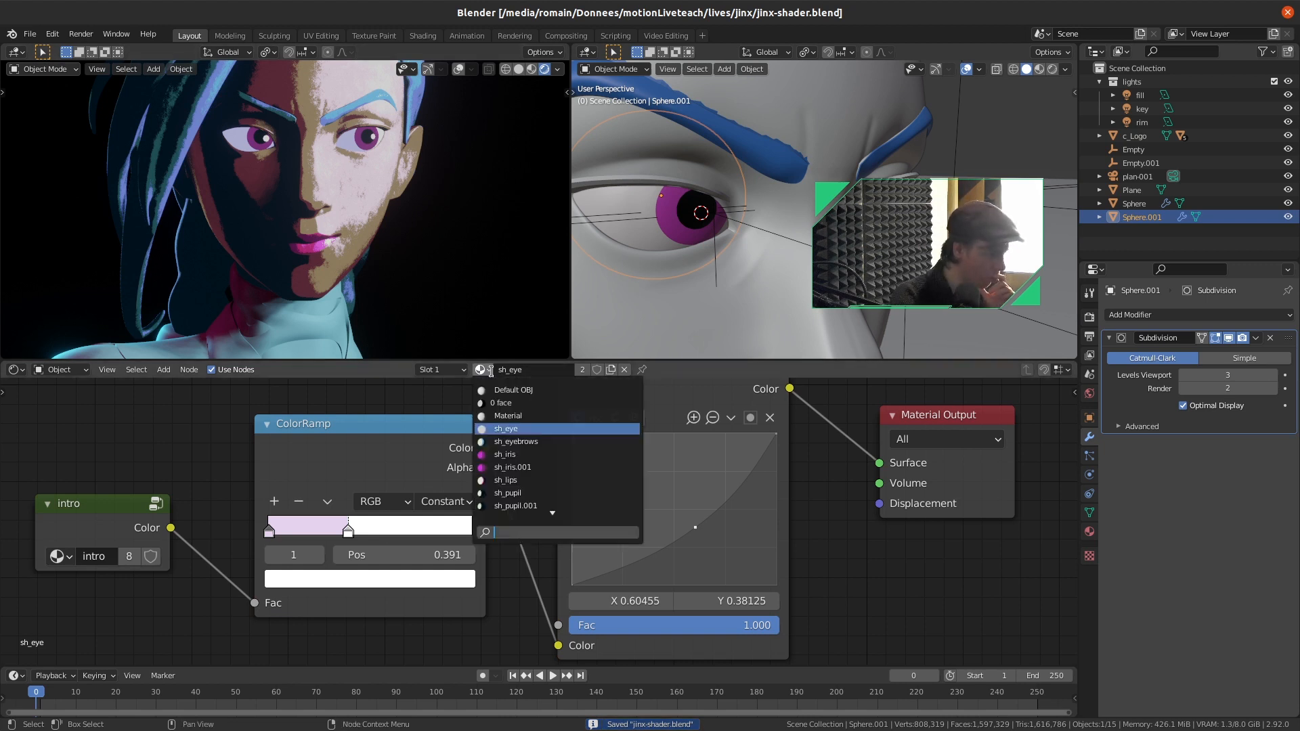
click(523, 455)
key(ctrl+z)
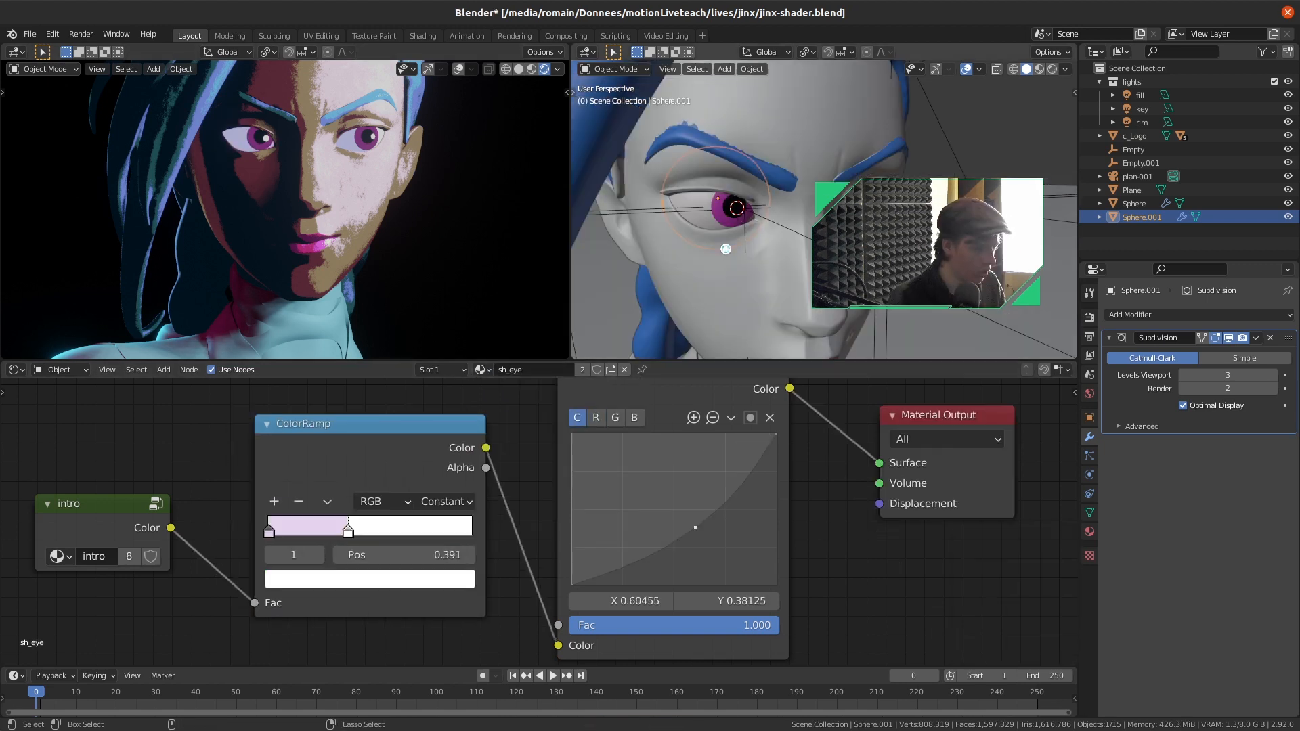
Switch Sphere.001 to sh_iris in Slot 2, shift its ColorRamp stops lower to brighten the iris, and save the file
click(437, 370)
click(437, 414)
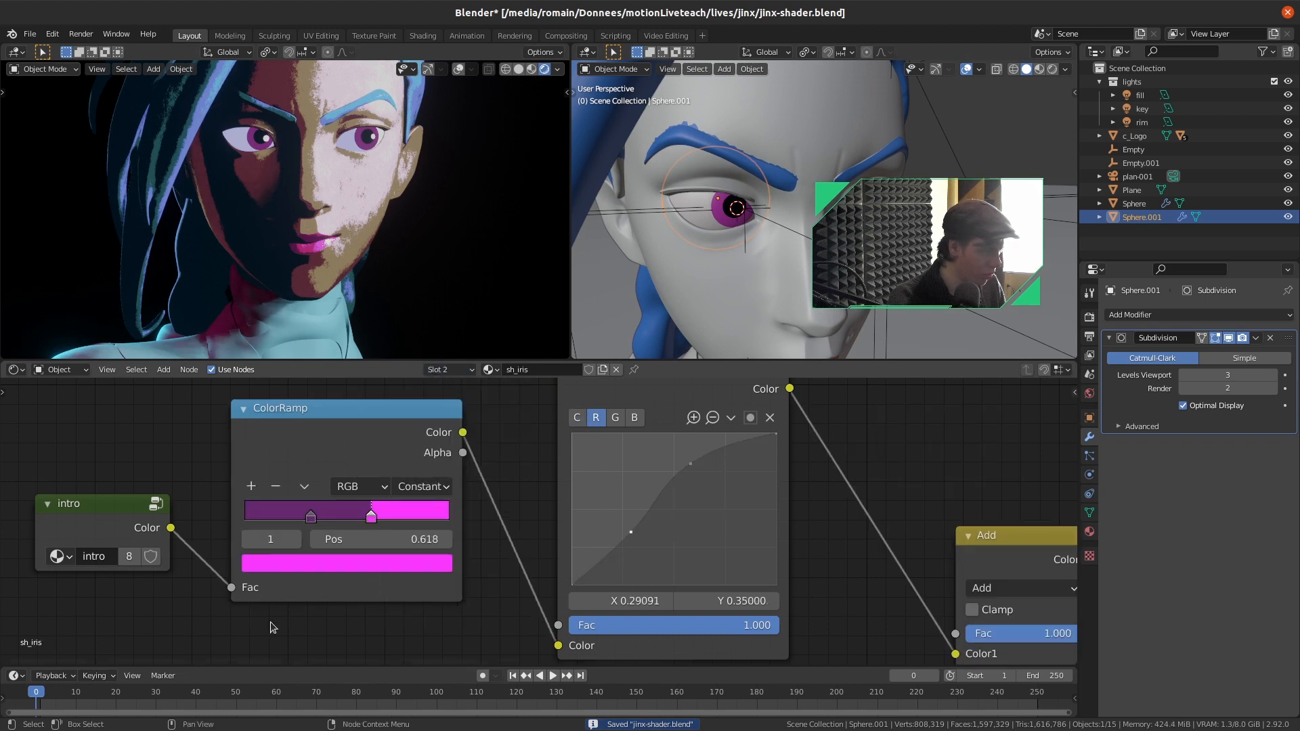
drag(336, 521, 280, 526)
key(ctrl+s)
In Sphere's sh_iris.001 material, lower the ColorRamp's purple stop, set the bright pink stop's position to 0.359, and save the file
click(844, 191)
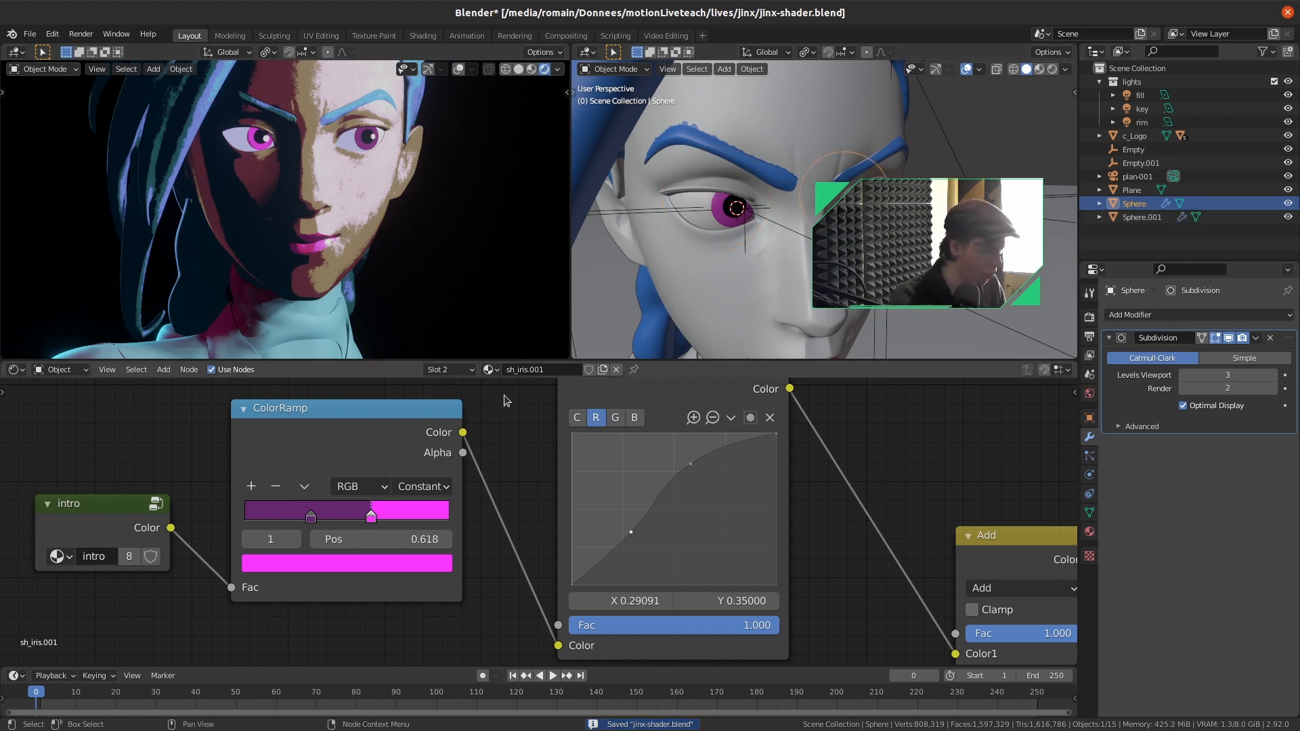
drag(380, 520, 319, 518)
key(ctrl+s)
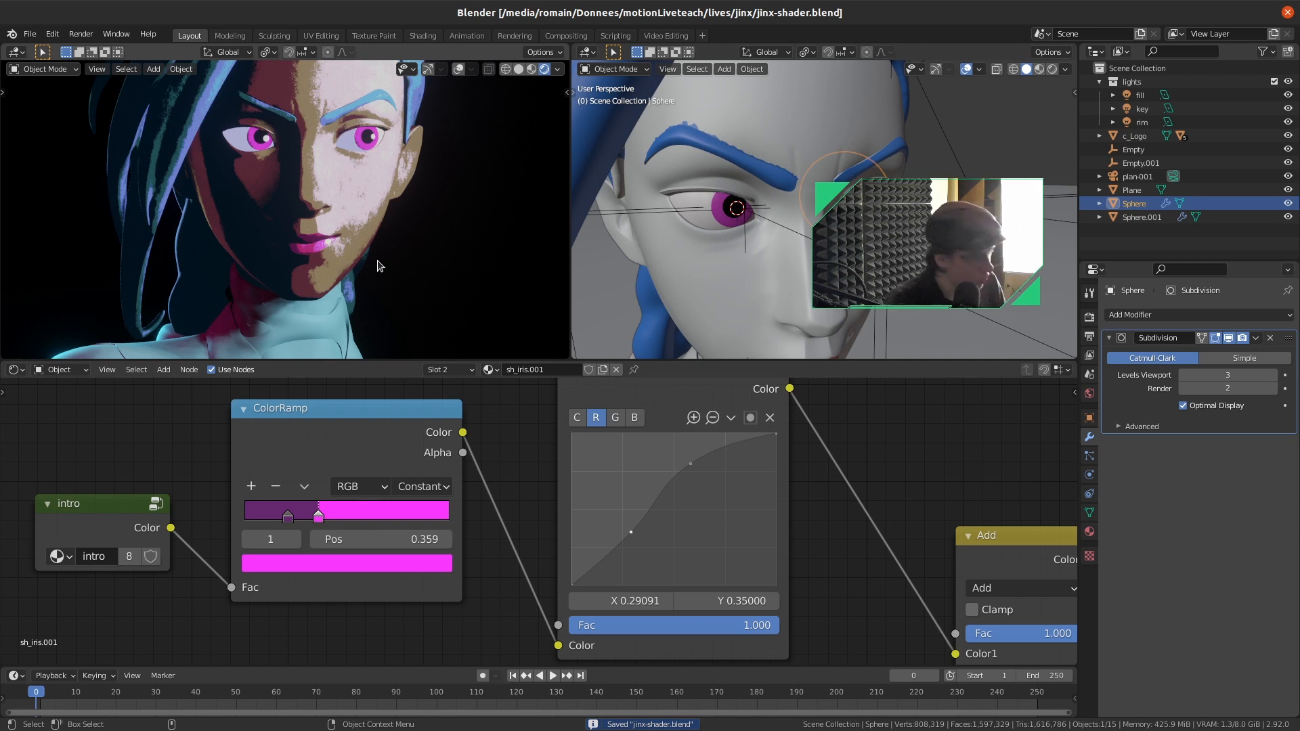
On the Head, switch to the skin material in Slot 1, lighten the ColorRamp's brown stop at 0.261 to beige, and save the file
click(362, 220)
key(ctrl+s)
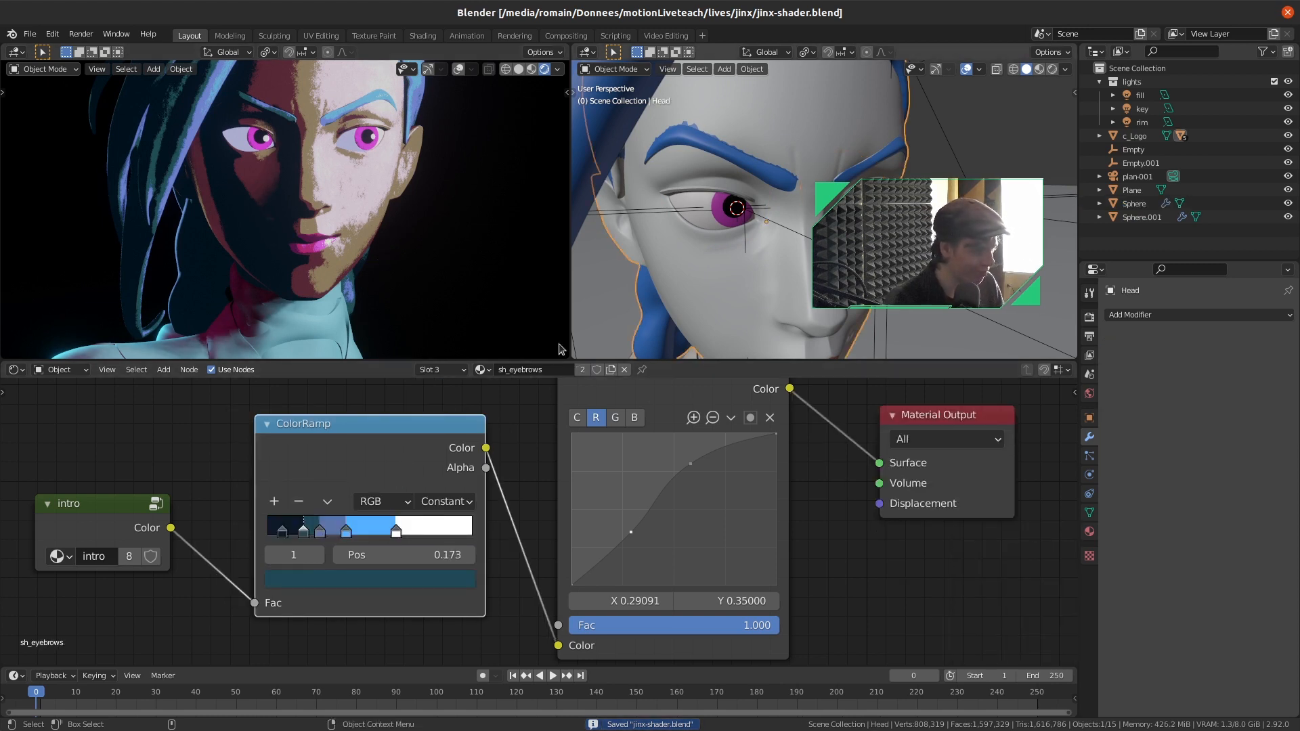
click(442, 370)
click(434, 394)
key(ctrl+s)
click(322, 533)
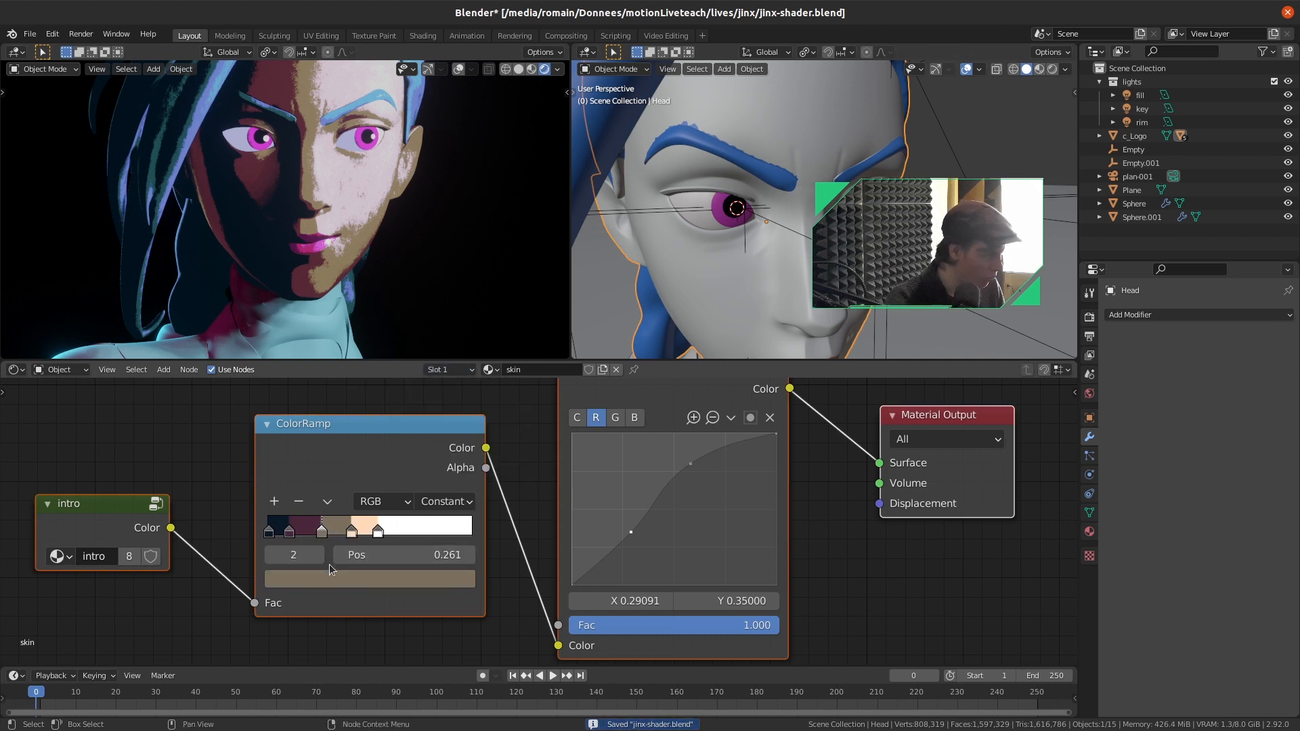
click(335, 573)
drag(430, 374, 431, 346)
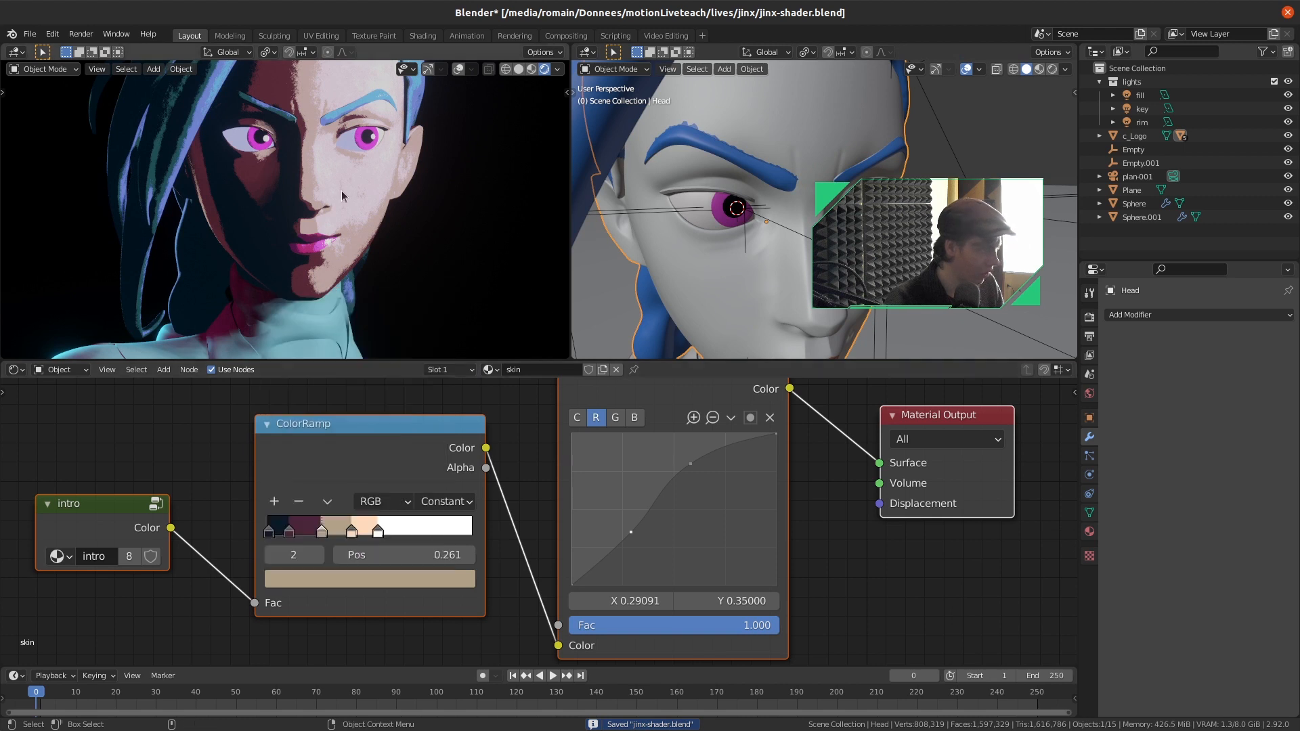
key(ctrl+s)
scroll(336, 235, down, 3)
scroll(336, 259, down, 1)
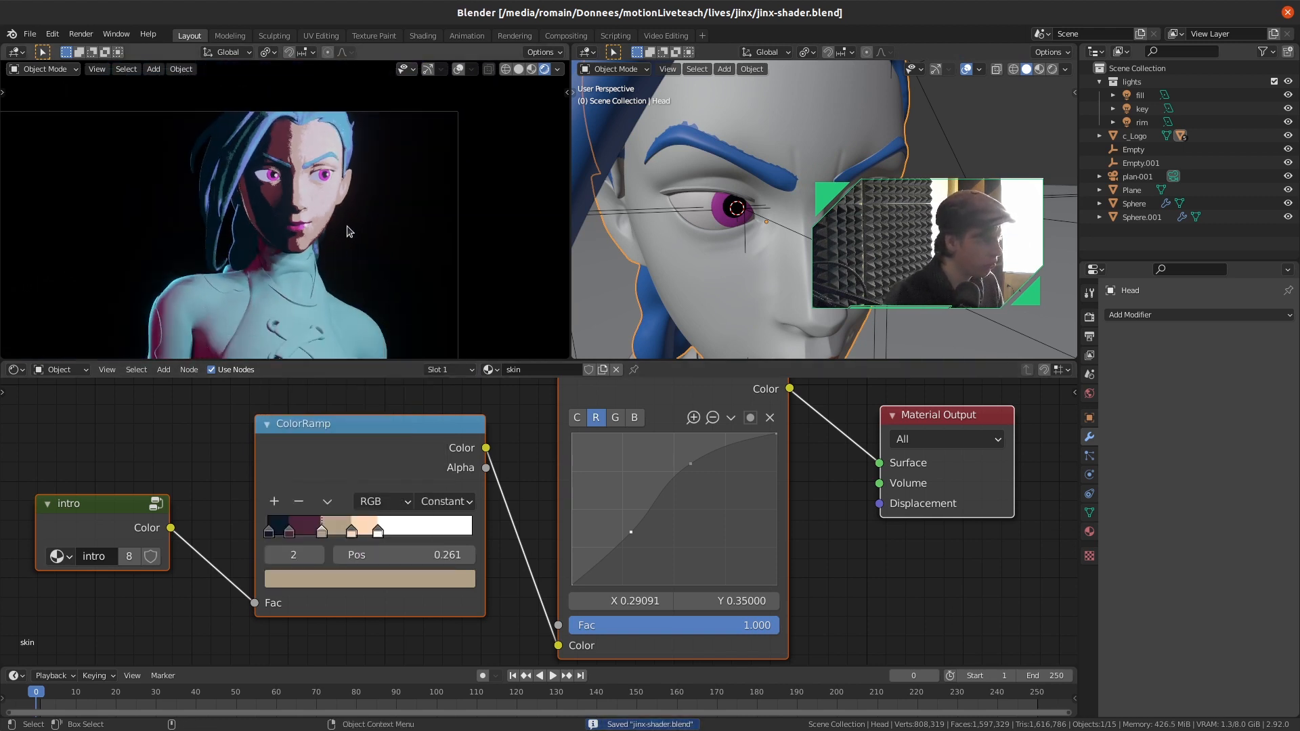
scroll(282, 186, up, 5)
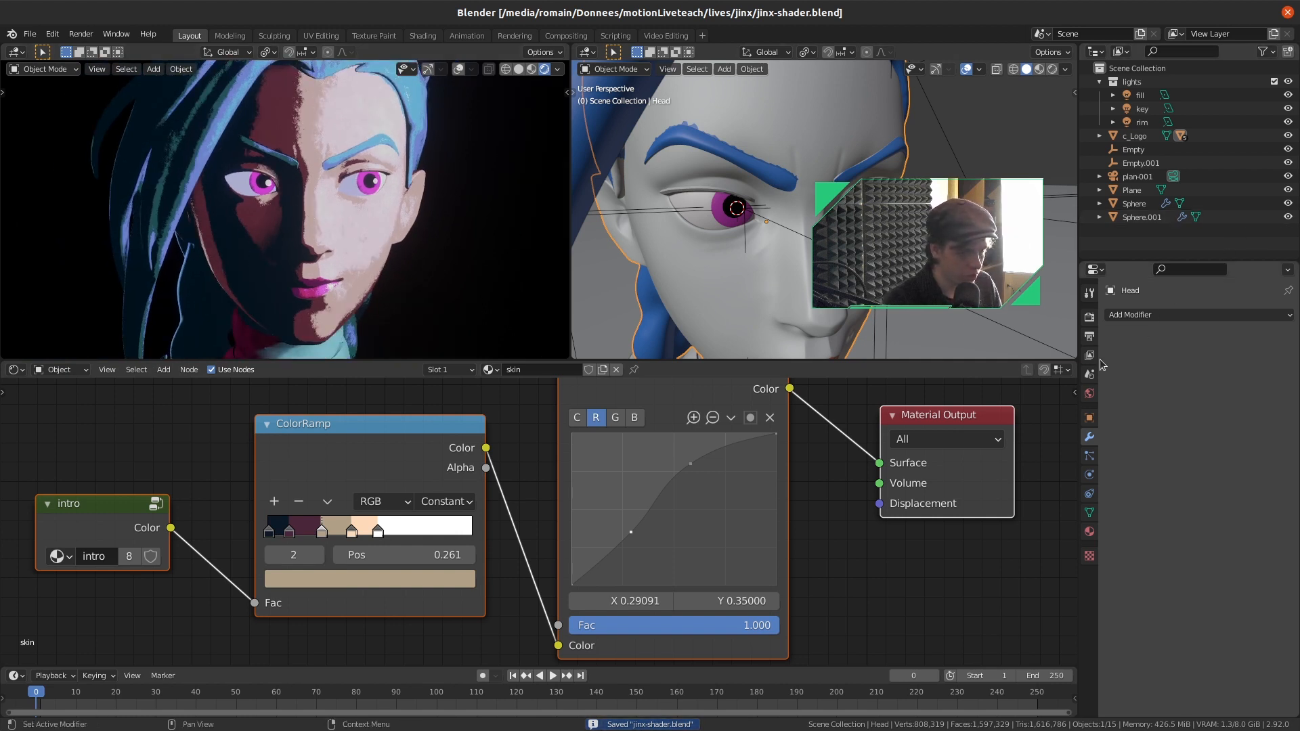
Disable Ambient Occlusion in the Eevee render settings, set the Bloom threshold to 0.669, and save the file
click(1090, 318)
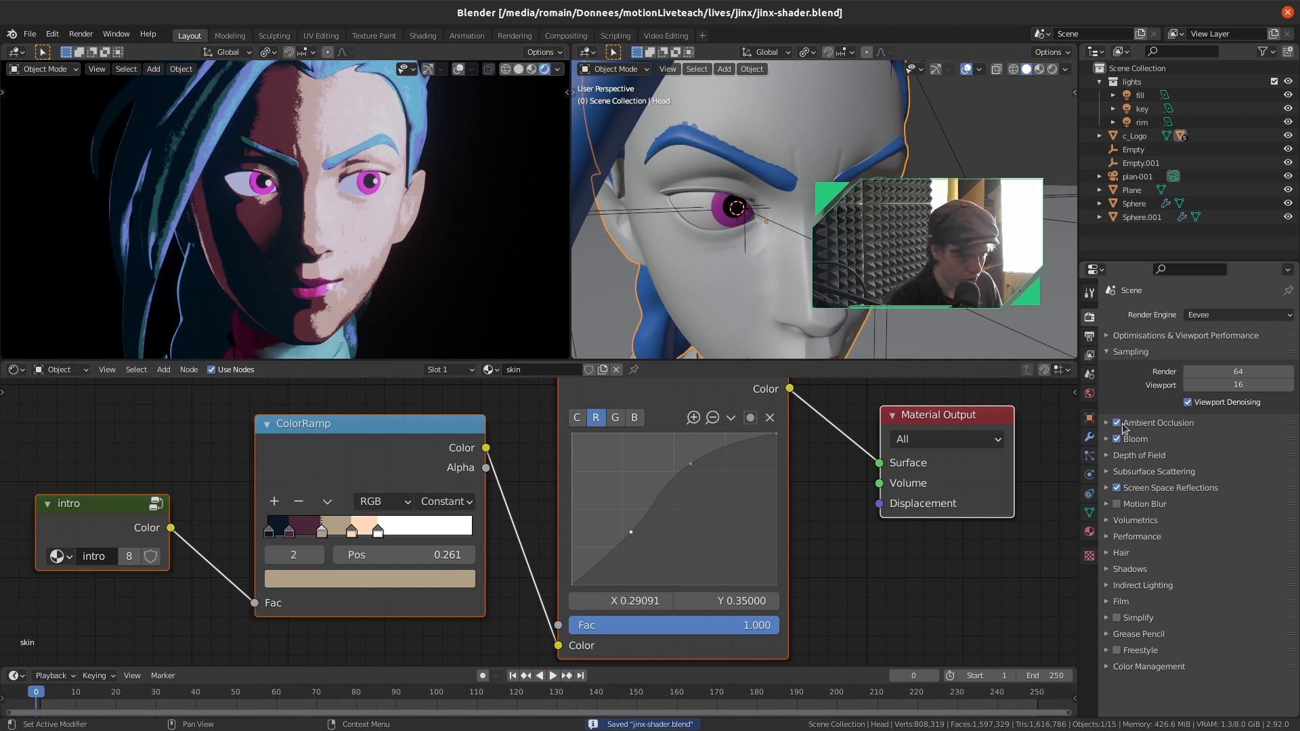
click(1117, 423)
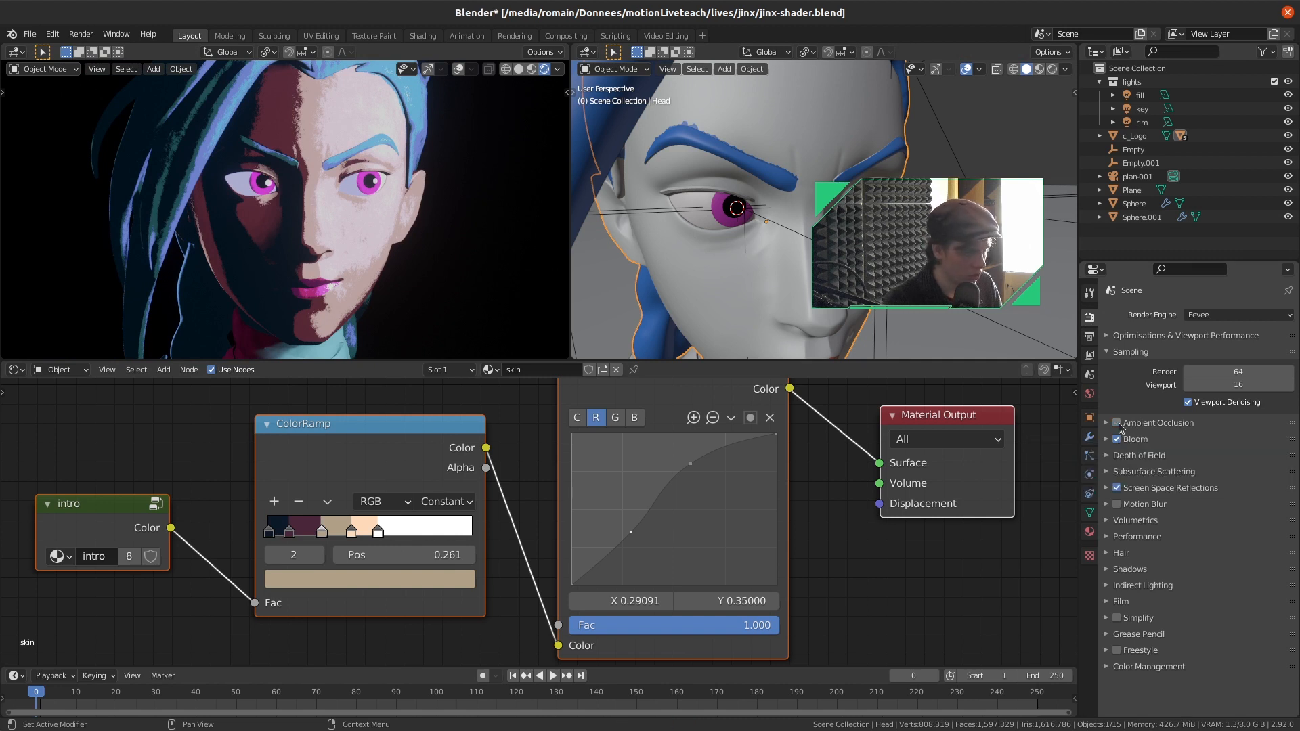
click(1110, 440)
drag(1190, 462, 1228, 474)
drag(1227, 462, 1218, 462)
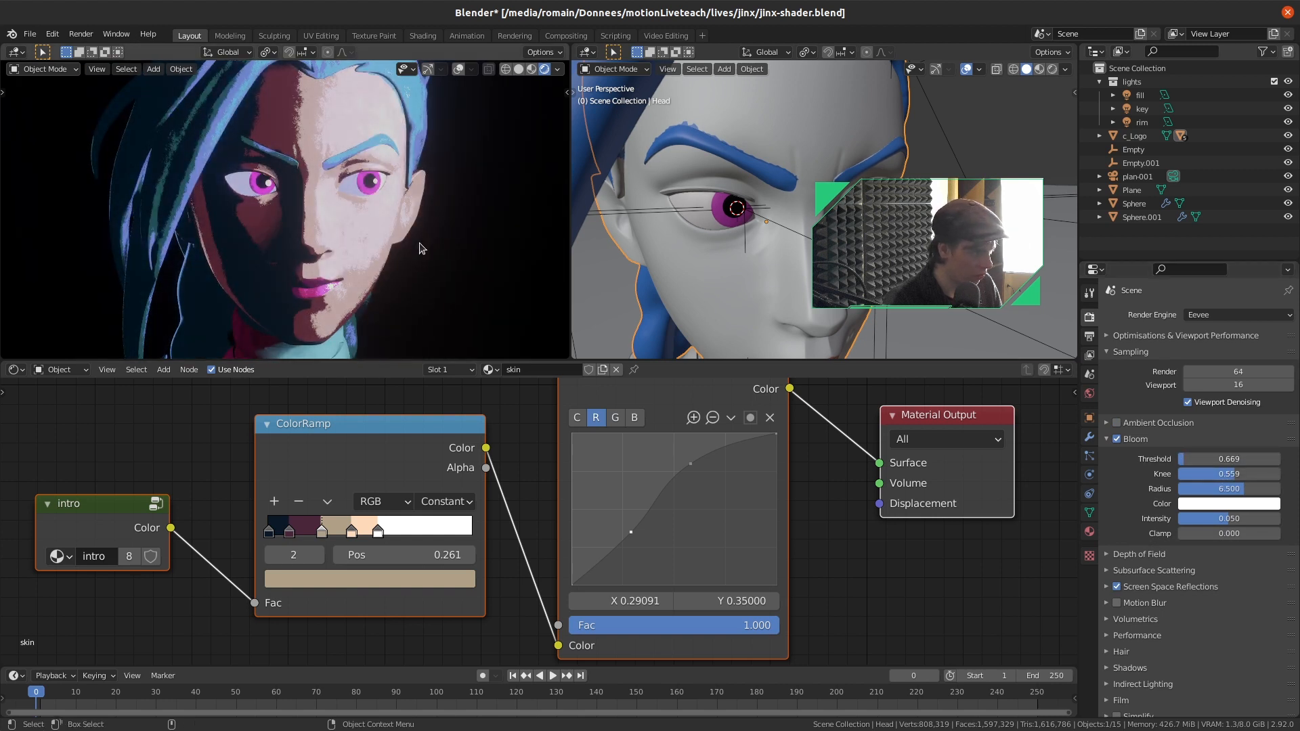
key(ctrl+s)
Assign the skin material to the Body and make it a separate single-user copy
key(KP_0)
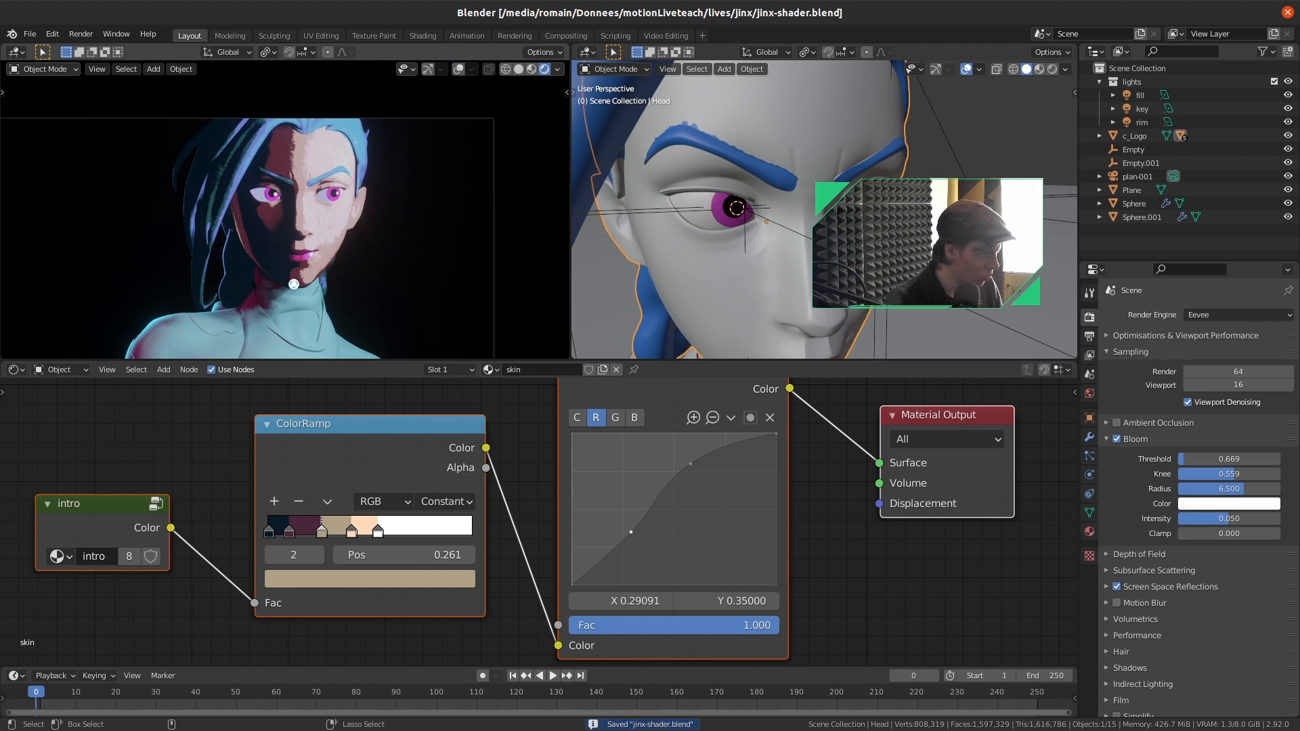
shift+middle_drag(294, 263, 295, 198)
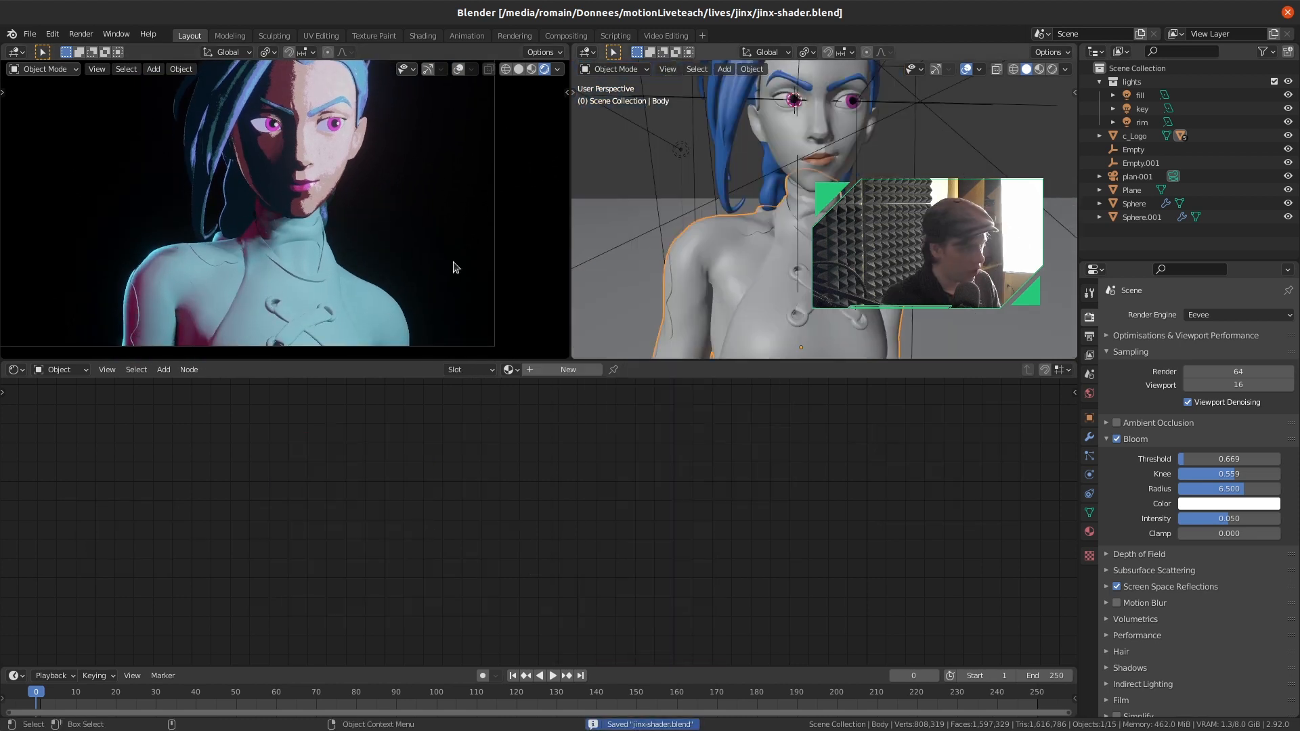
click(517, 369)
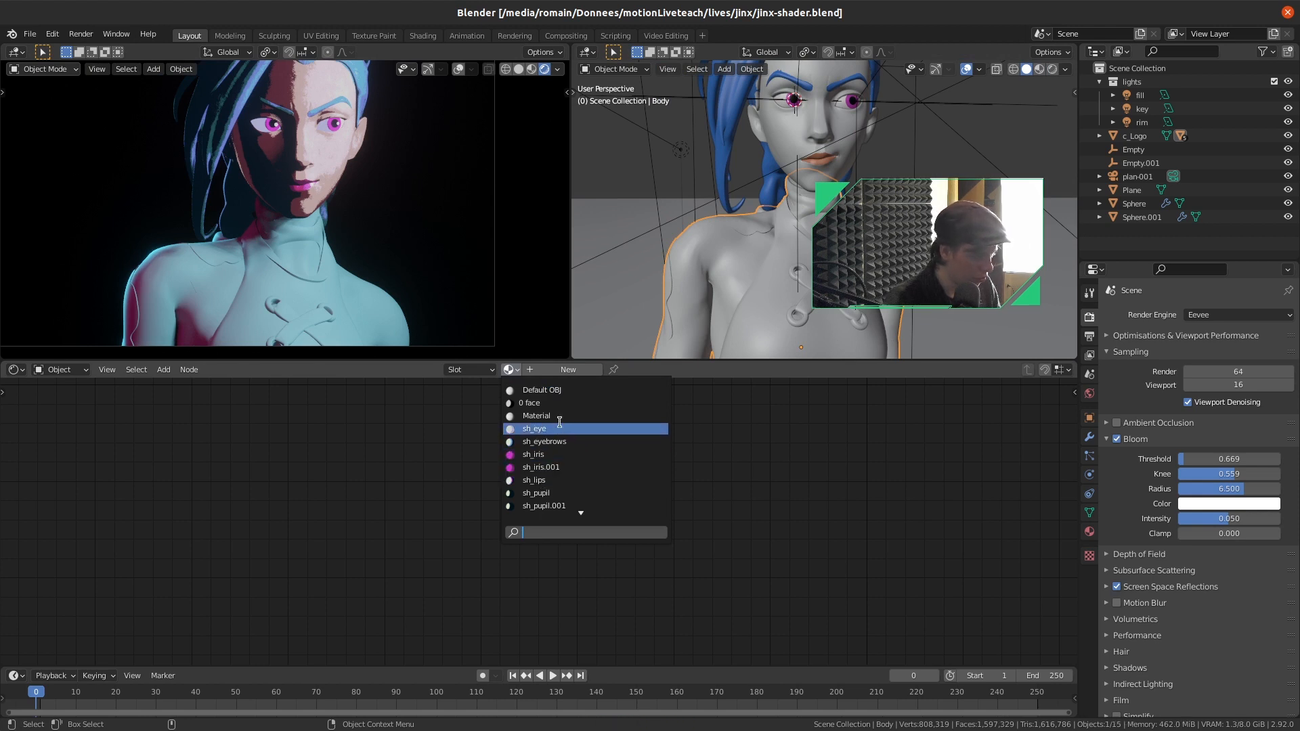
click(564, 504)
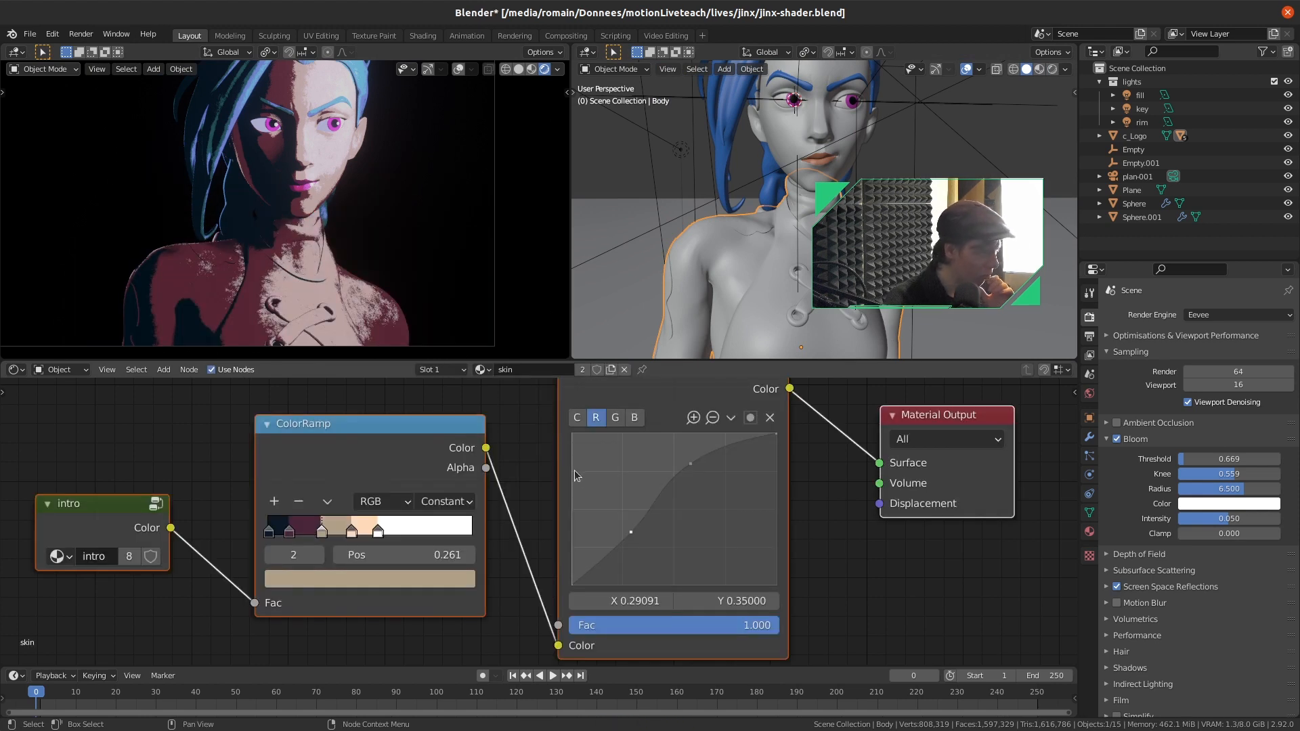
click(611, 370)
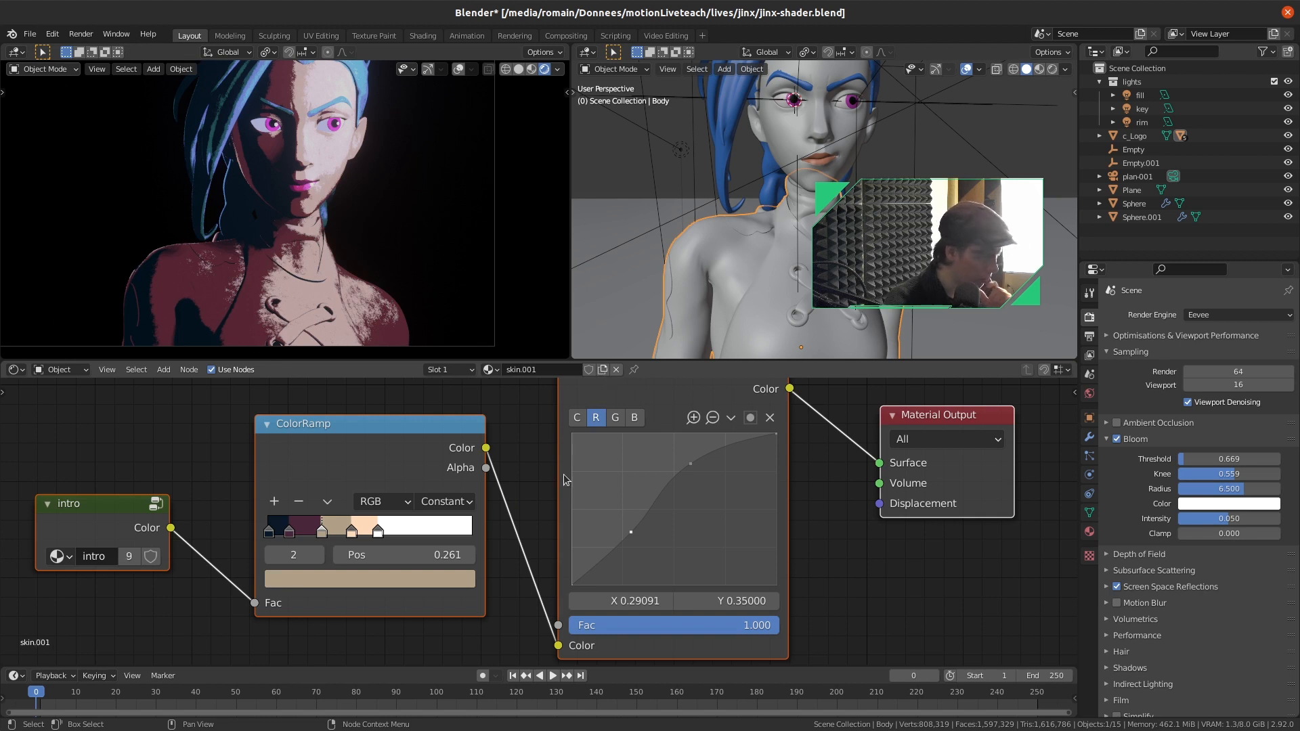
In skin.001's ColorRamp, move the white stop to 0.460, recolour the peach stop light blue and the beige stop at 0.207 grey-teal, then save
drag(379, 534, 352, 533)
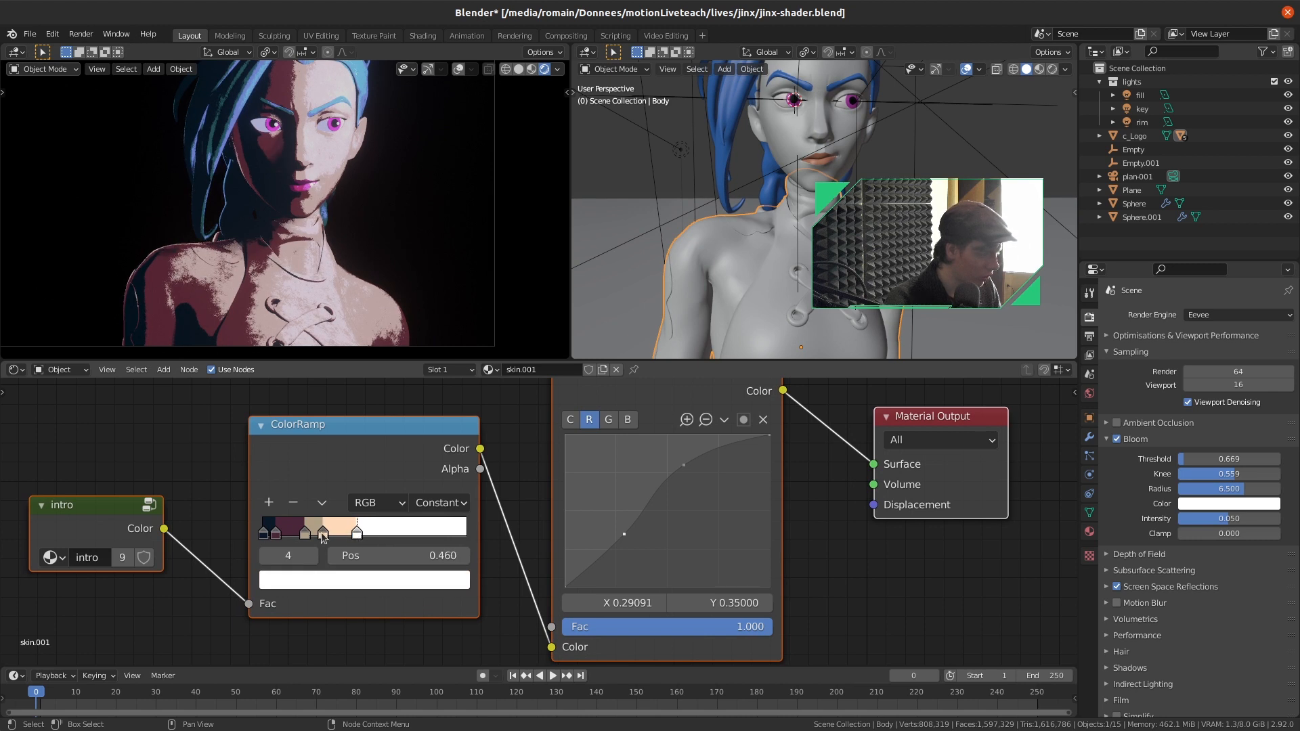
click(323, 534)
click(391, 581)
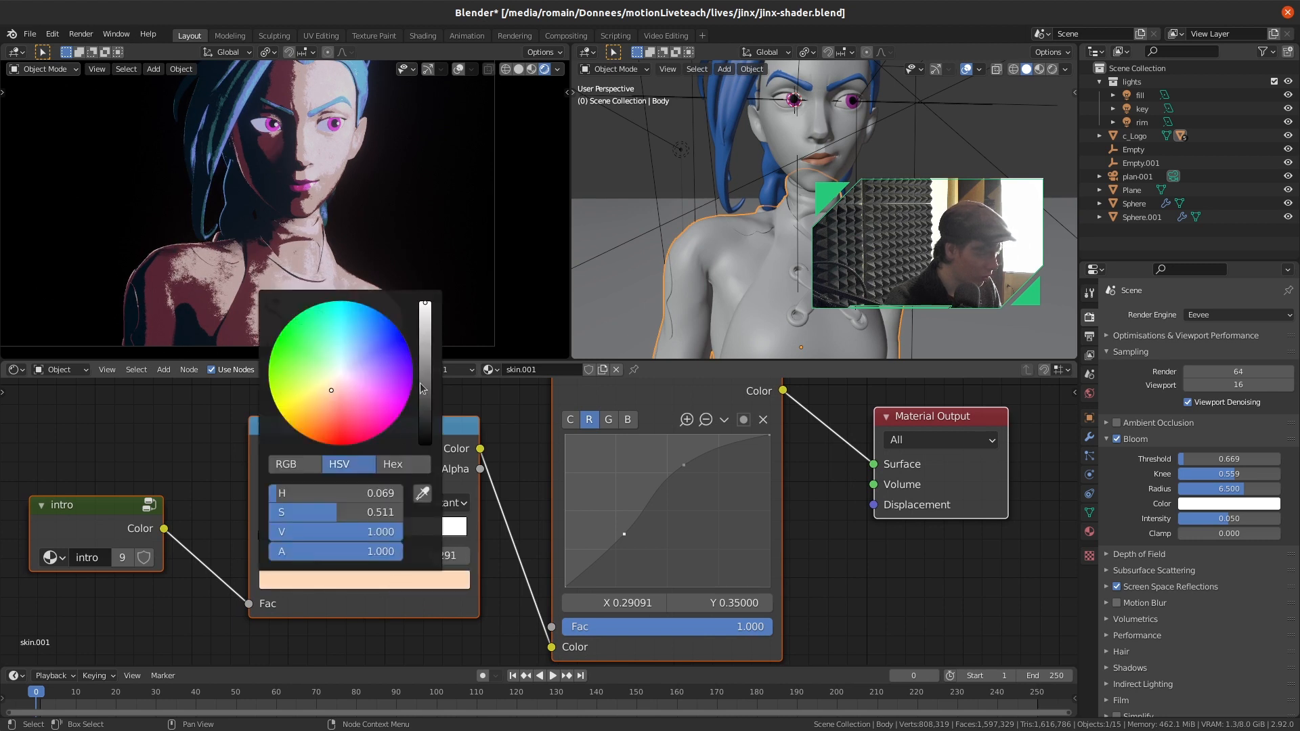
drag(367, 376, 340, 363)
click(305, 535)
click(353, 581)
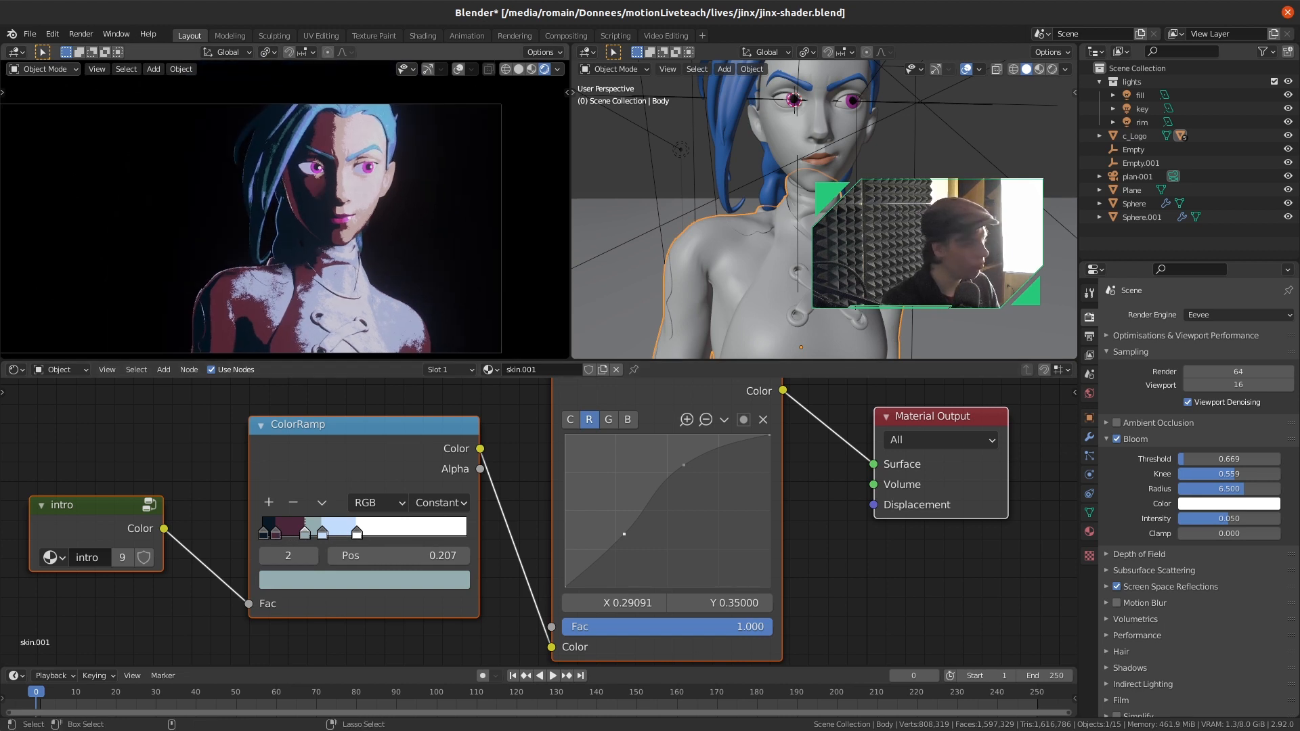
key(ctrl+s)
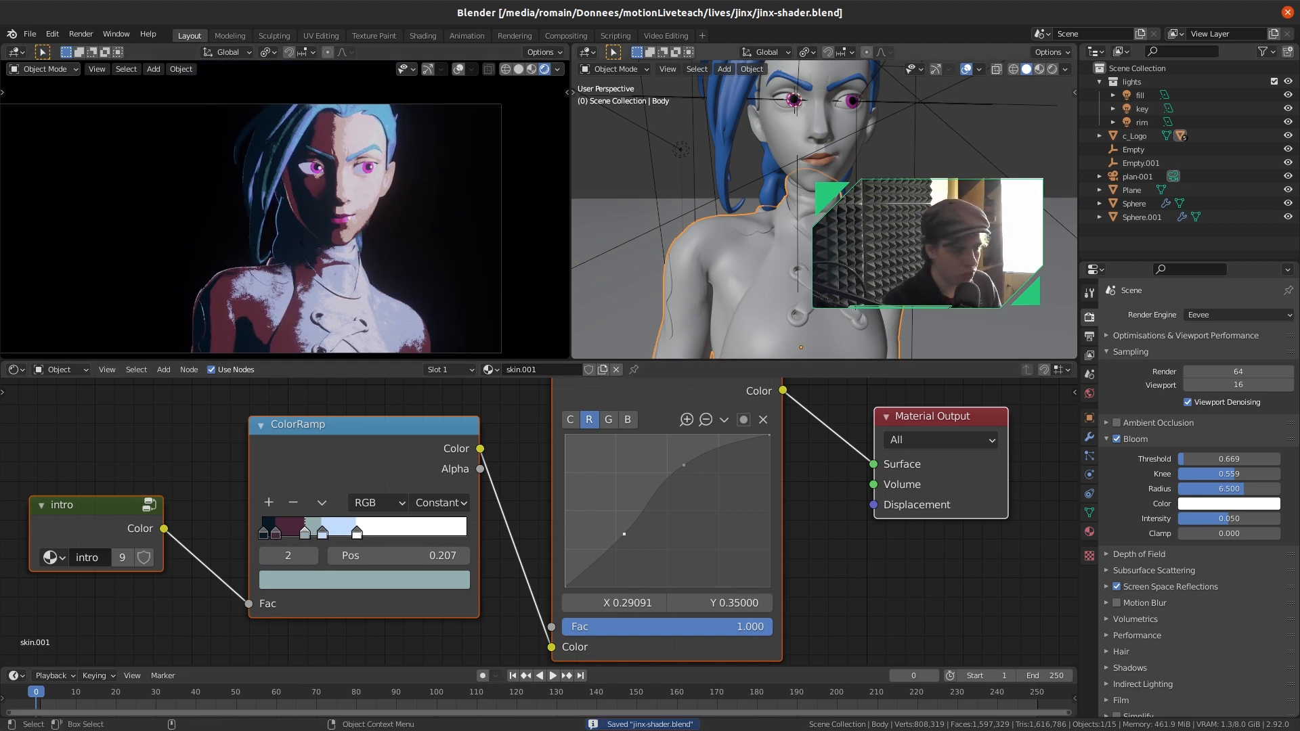
Render the current frame from the camera and close the render window
drag(773, 359, 773, 370)
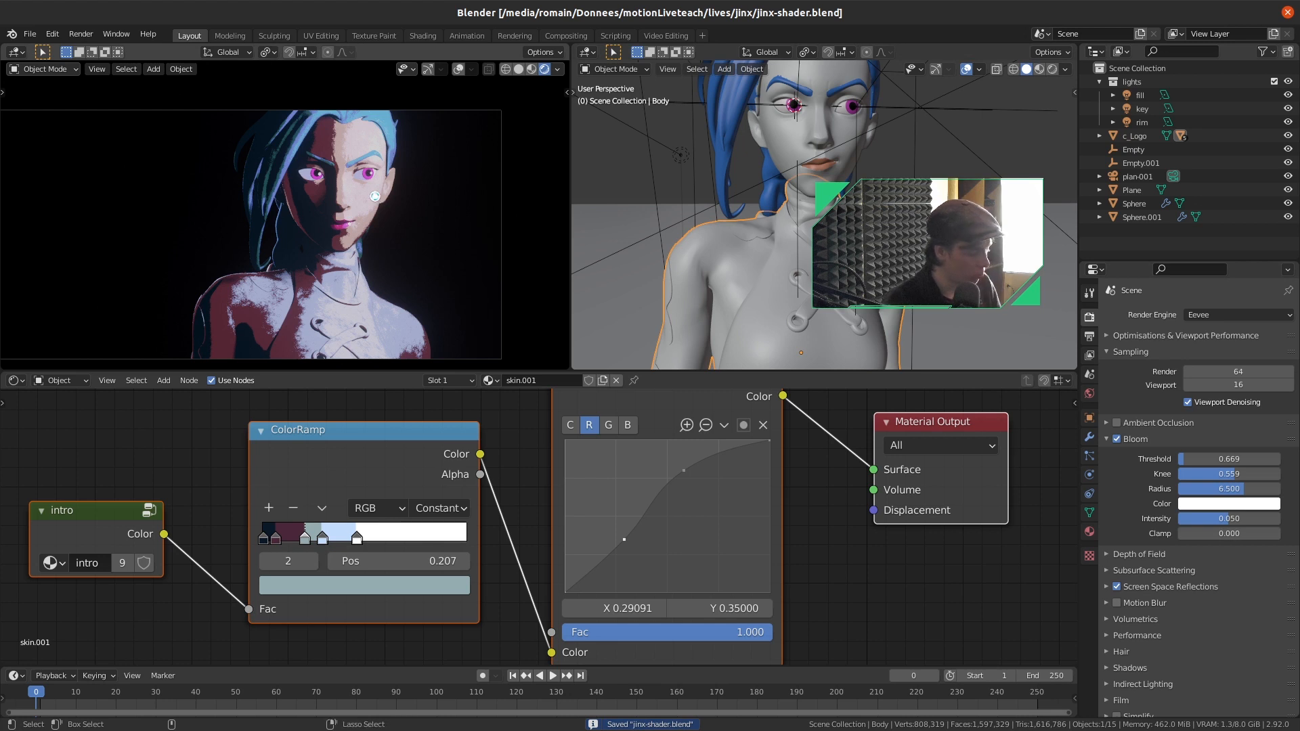
click(1206, 371)
key(Return)
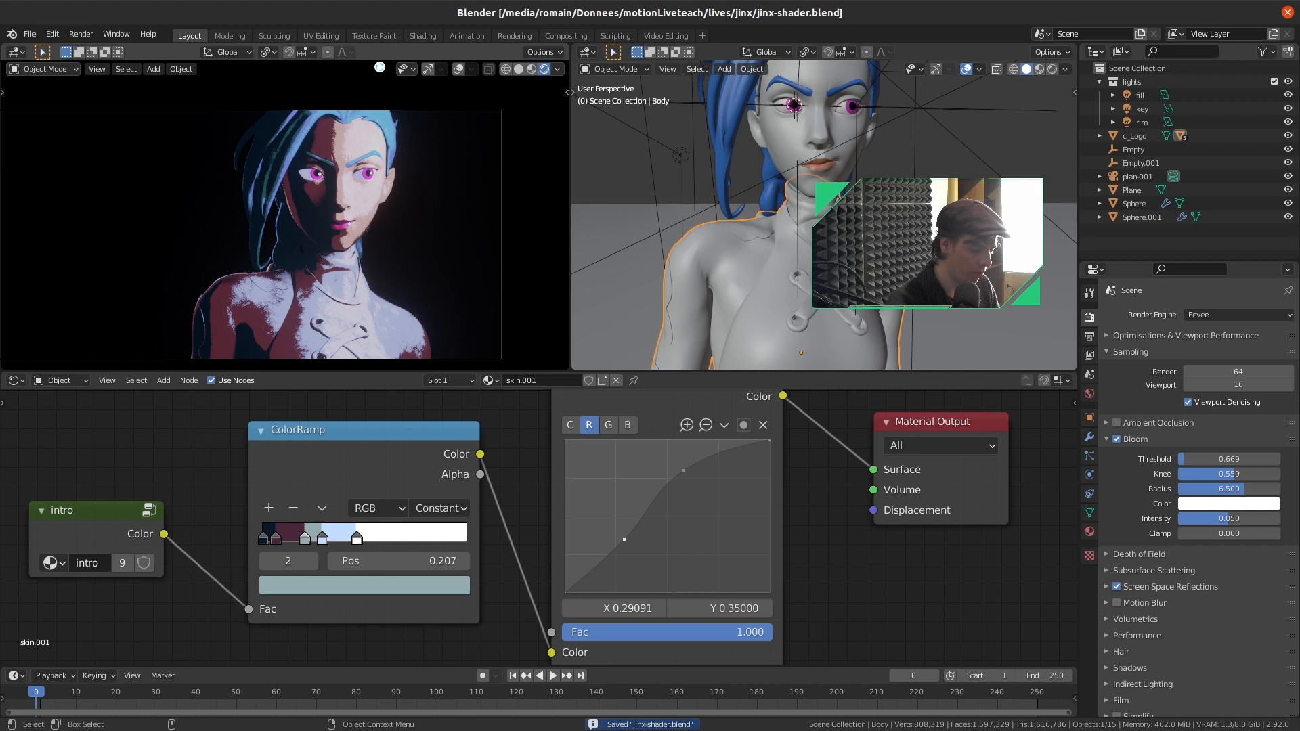
key(F12)
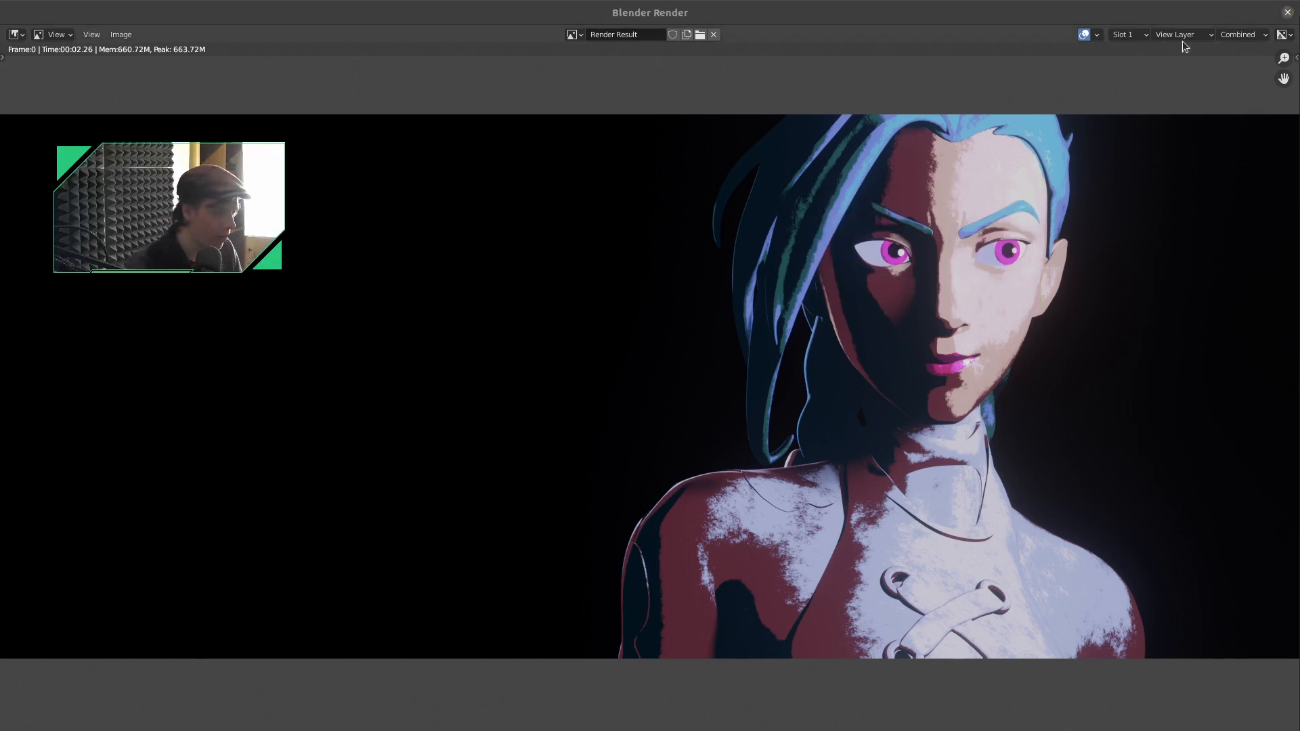
click(1287, 12)
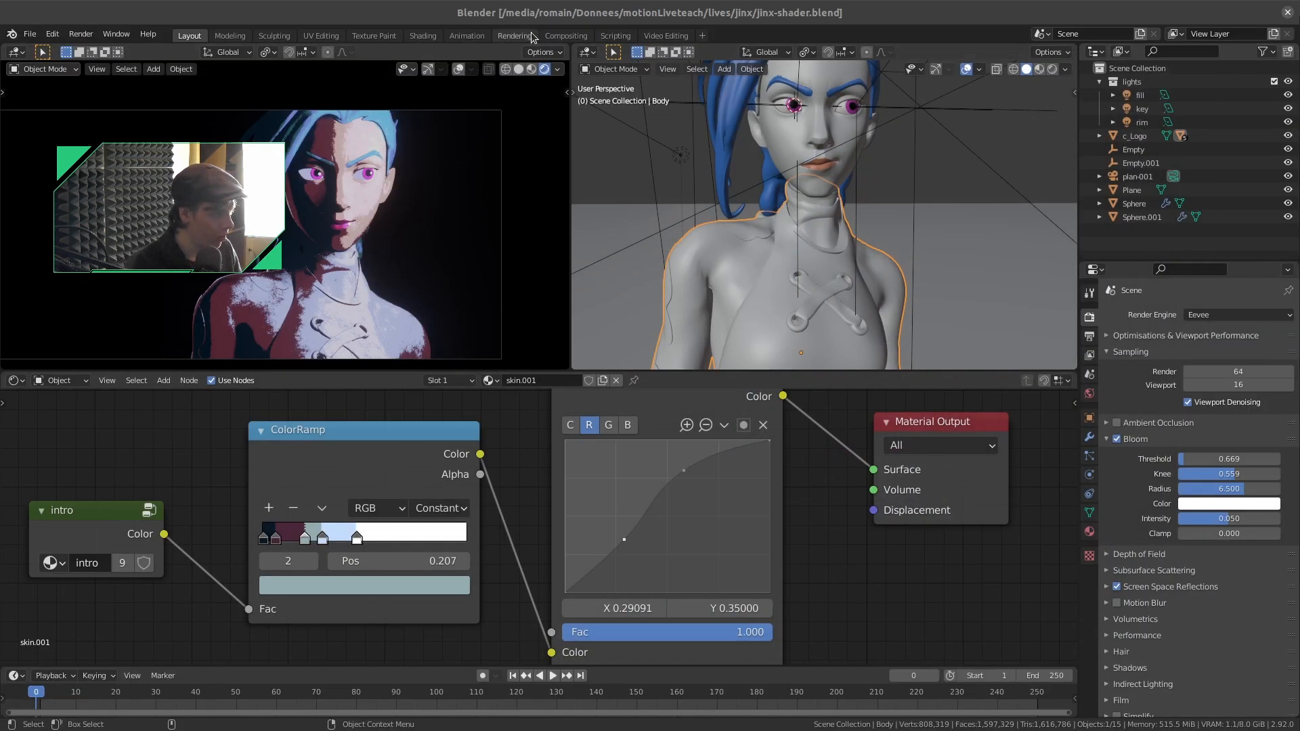
In the Compositing workspace, enable nodes and add a Render Layers node with its Image output connected to a Viewer node
click(566, 35)
click(164, 344)
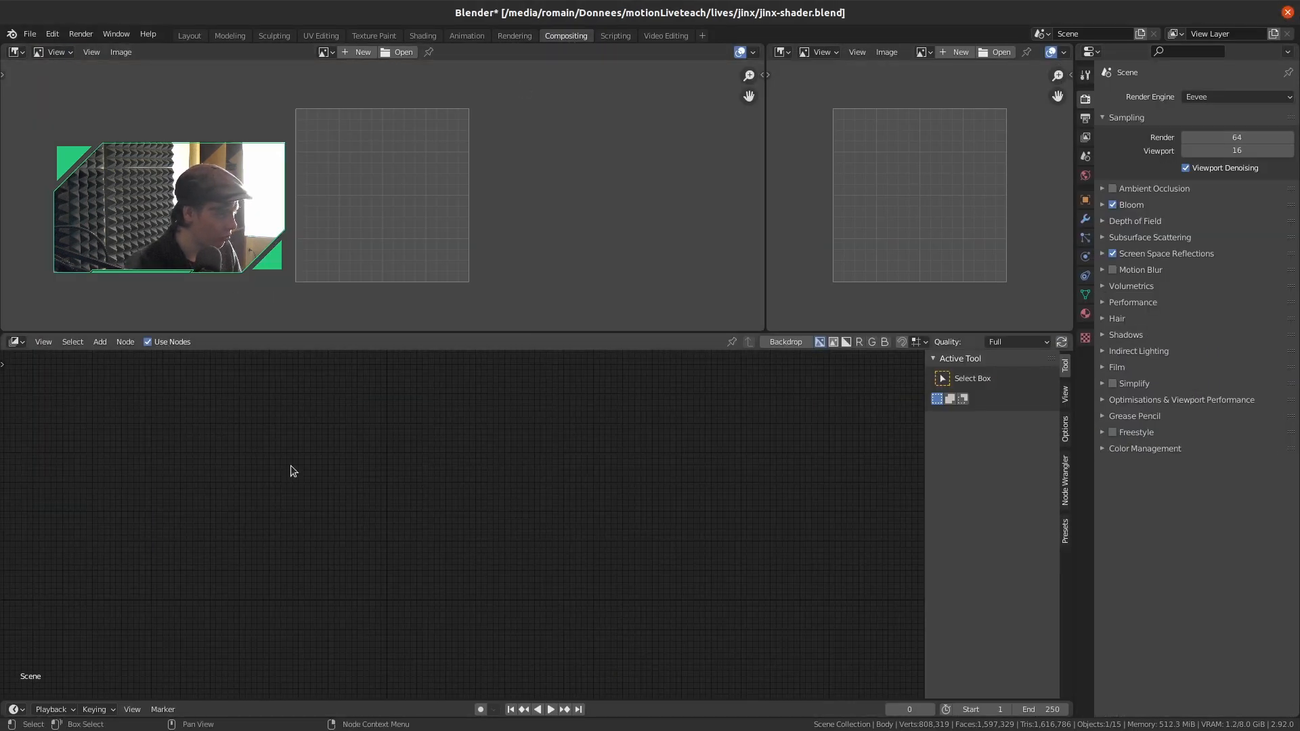
key(shift+a)
click(140, 453)
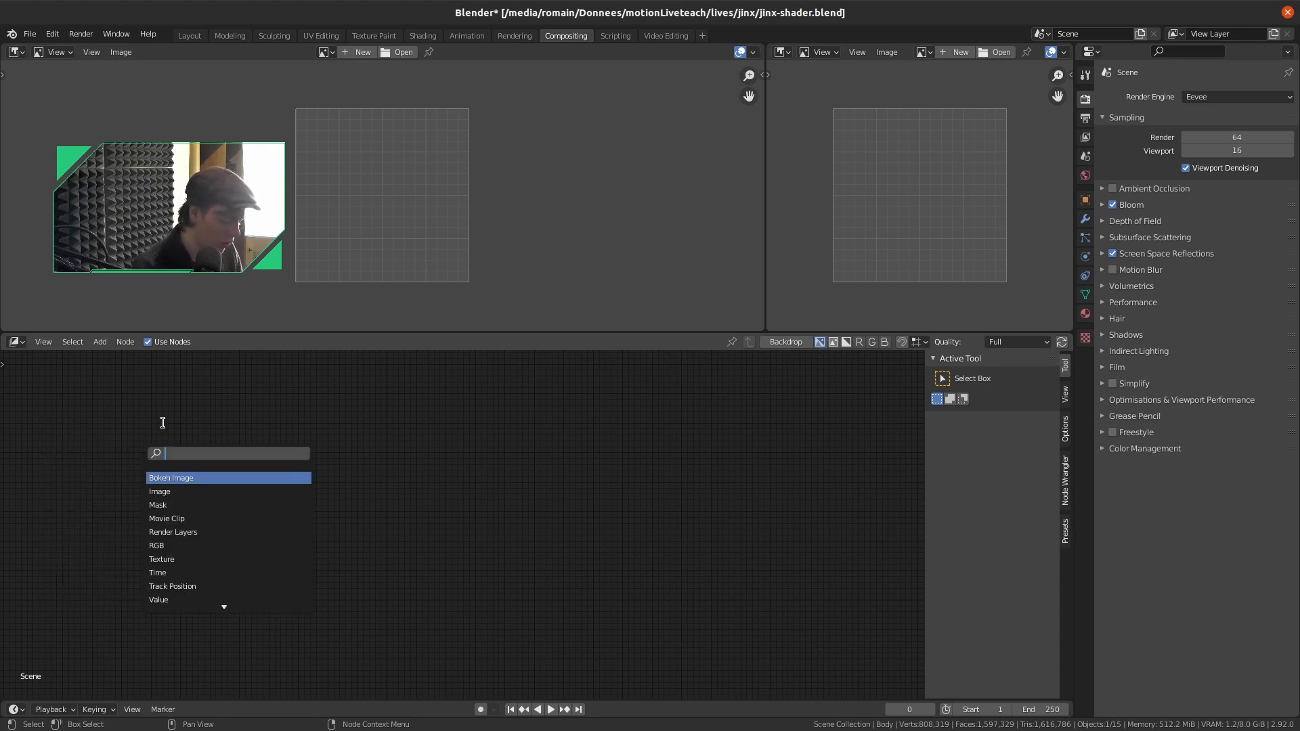
text(rend)
key(Return)
click(224, 413)
ctrl+shift+click(251, 455)
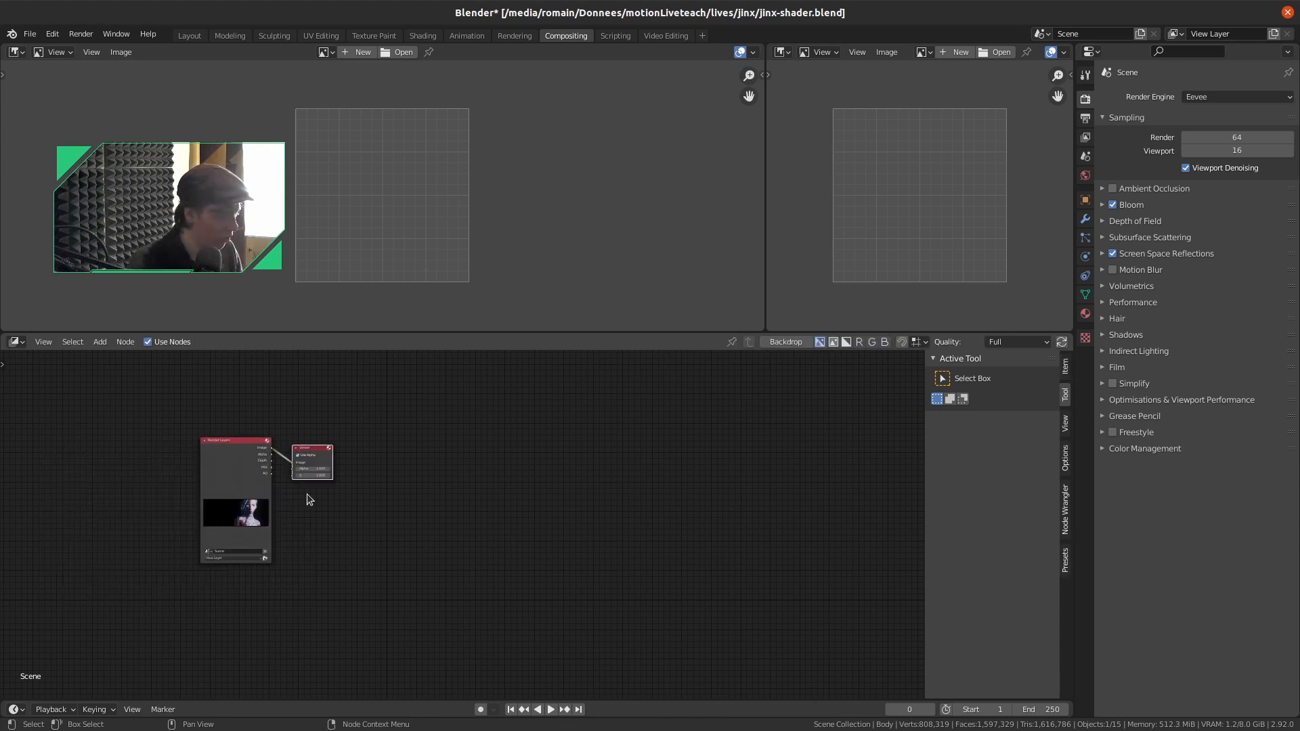
Display the Viewer Node in the larger image editor and fit the whole render in view
click(326, 52)
click(346, 85)
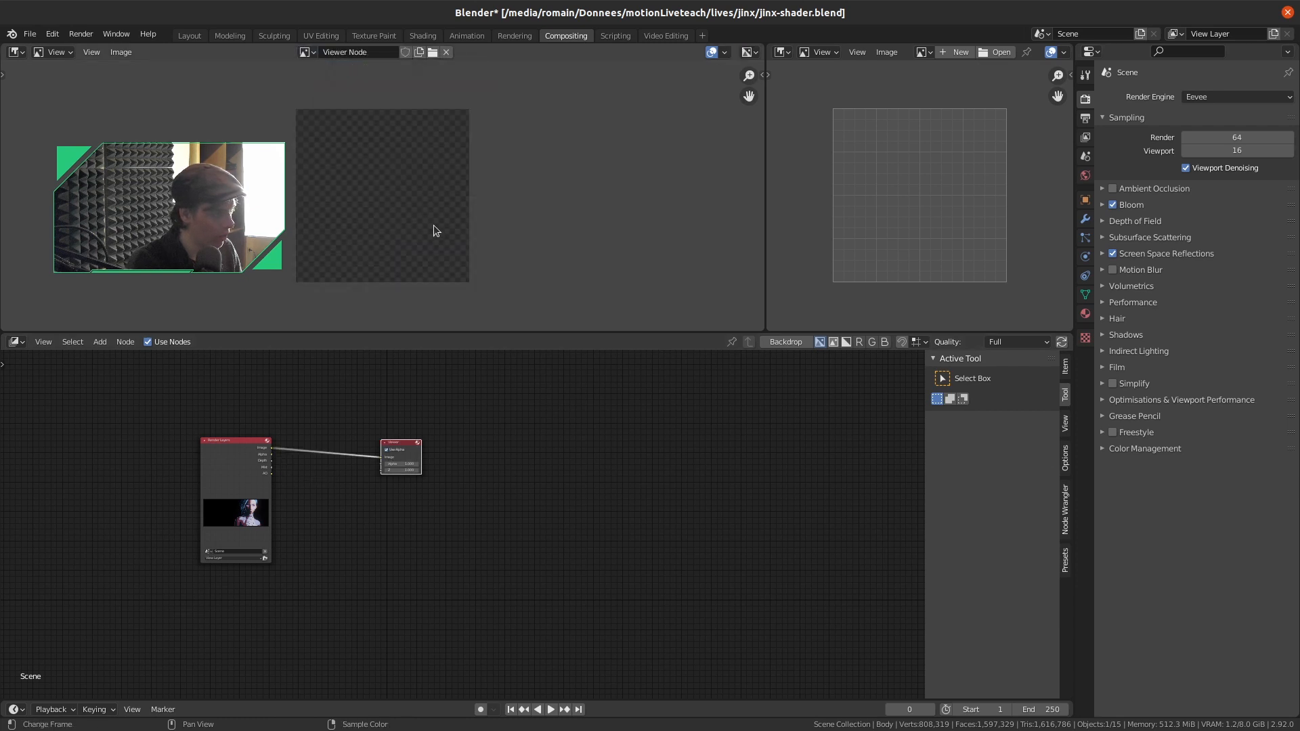
scroll(335, 478, up, 1)
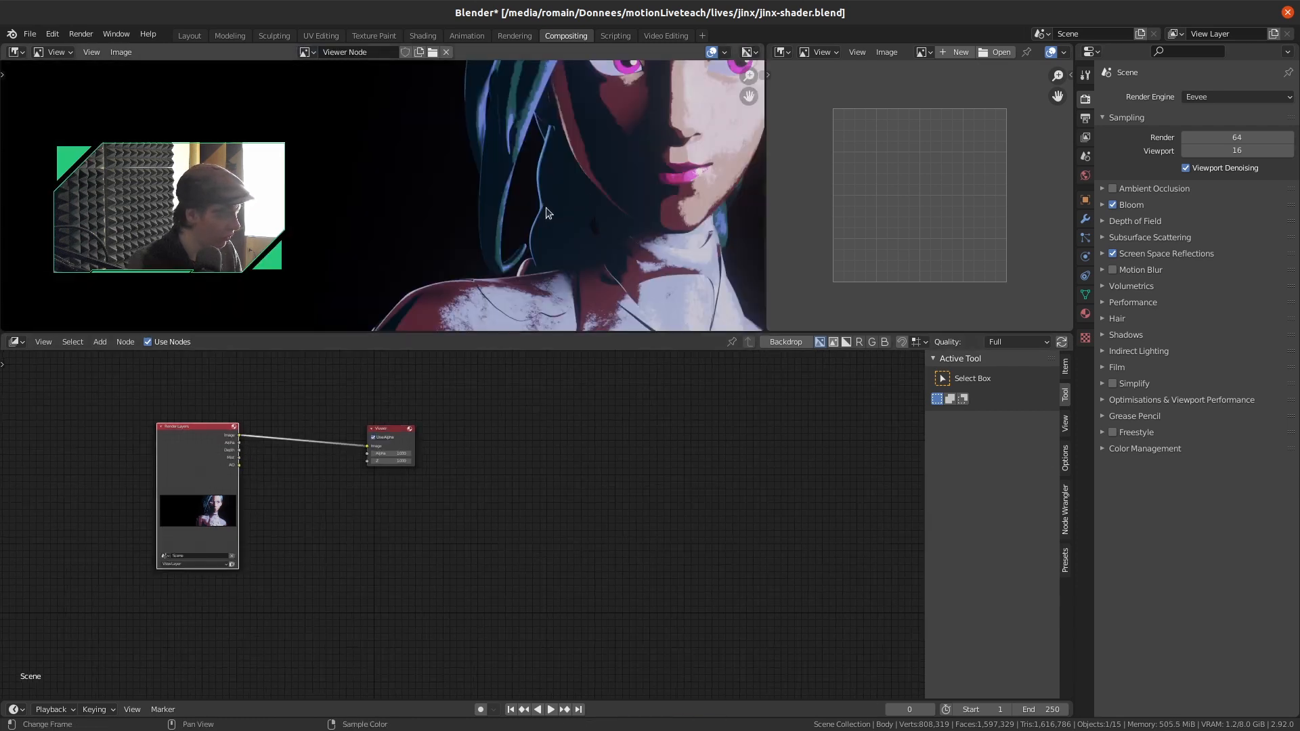
scroll(547, 210, down, 4)
scroll(546, 214, up, 2)
scroll(549, 214, down, 1)
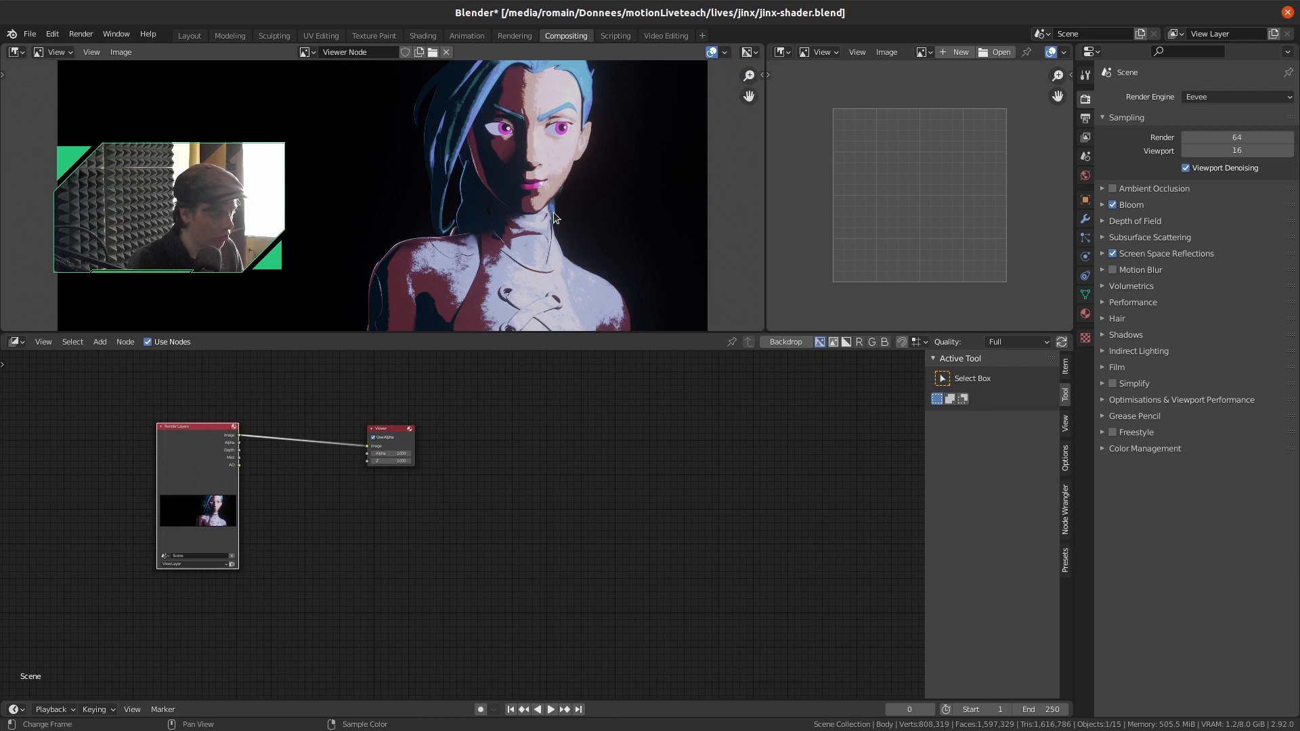
scroll(555, 211, down, 2)
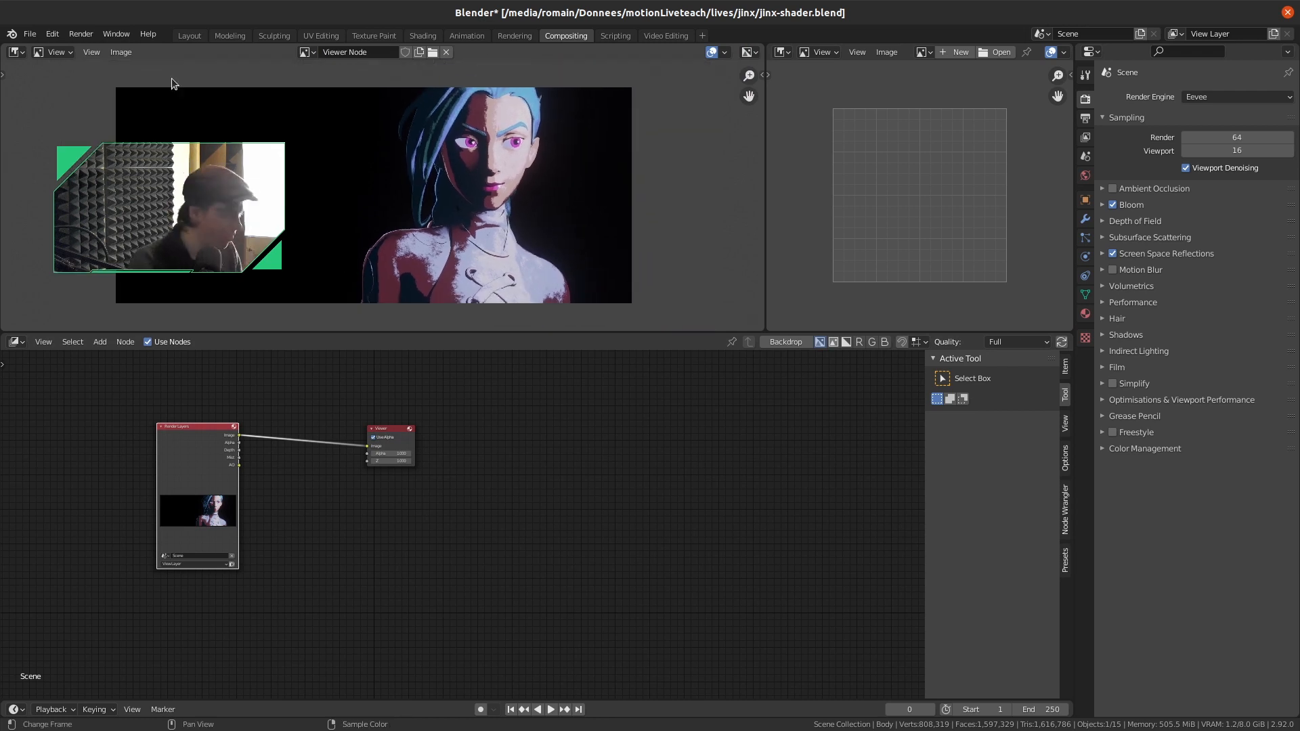
click(190, 36)
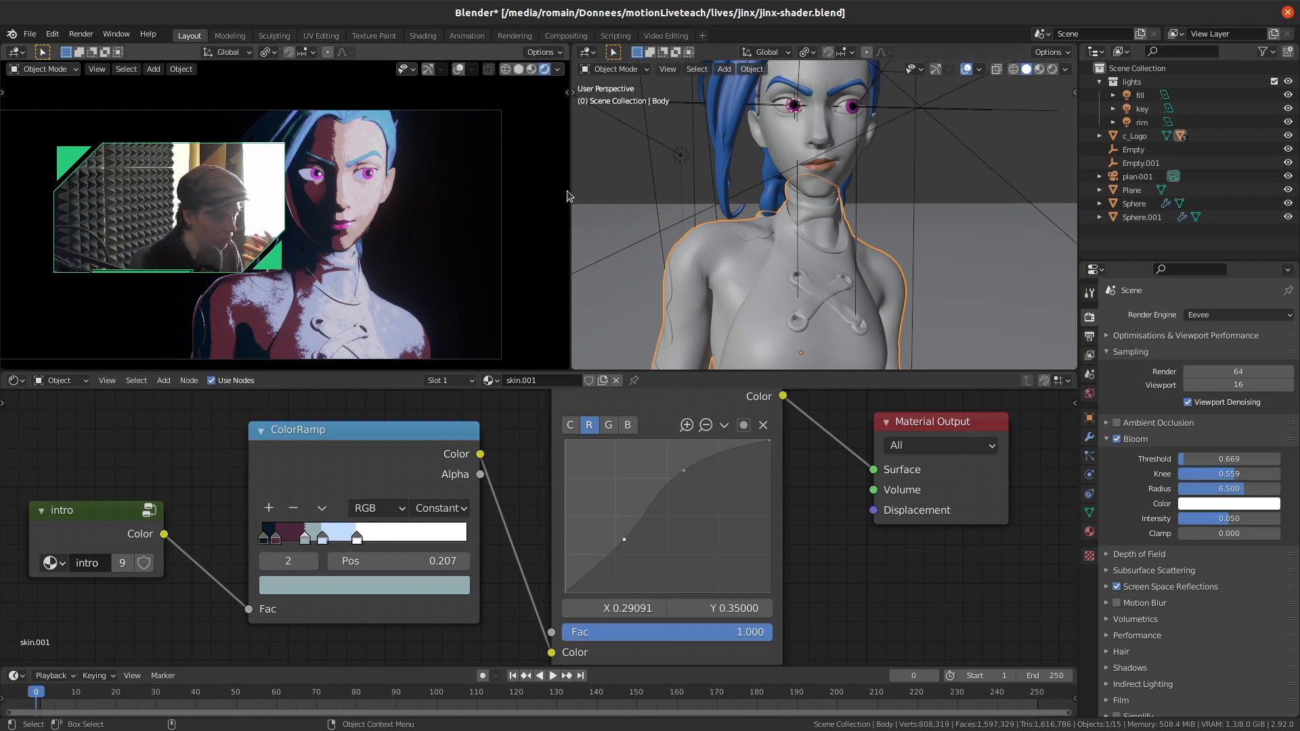
scroll(851, 197, down, 5)
middle_drag(989, 111, 988, 306)
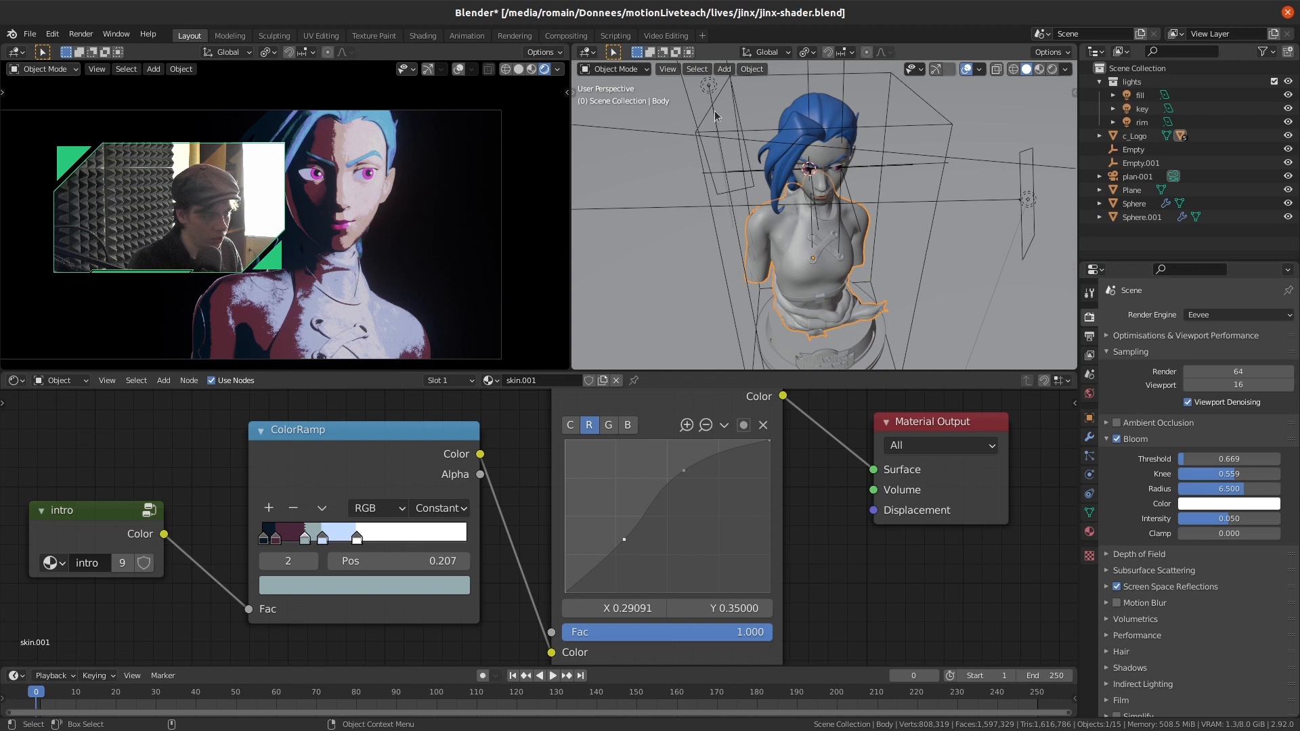
scroll(728, 124, down, 2)
middle_drag(817, 200, 777, 234)
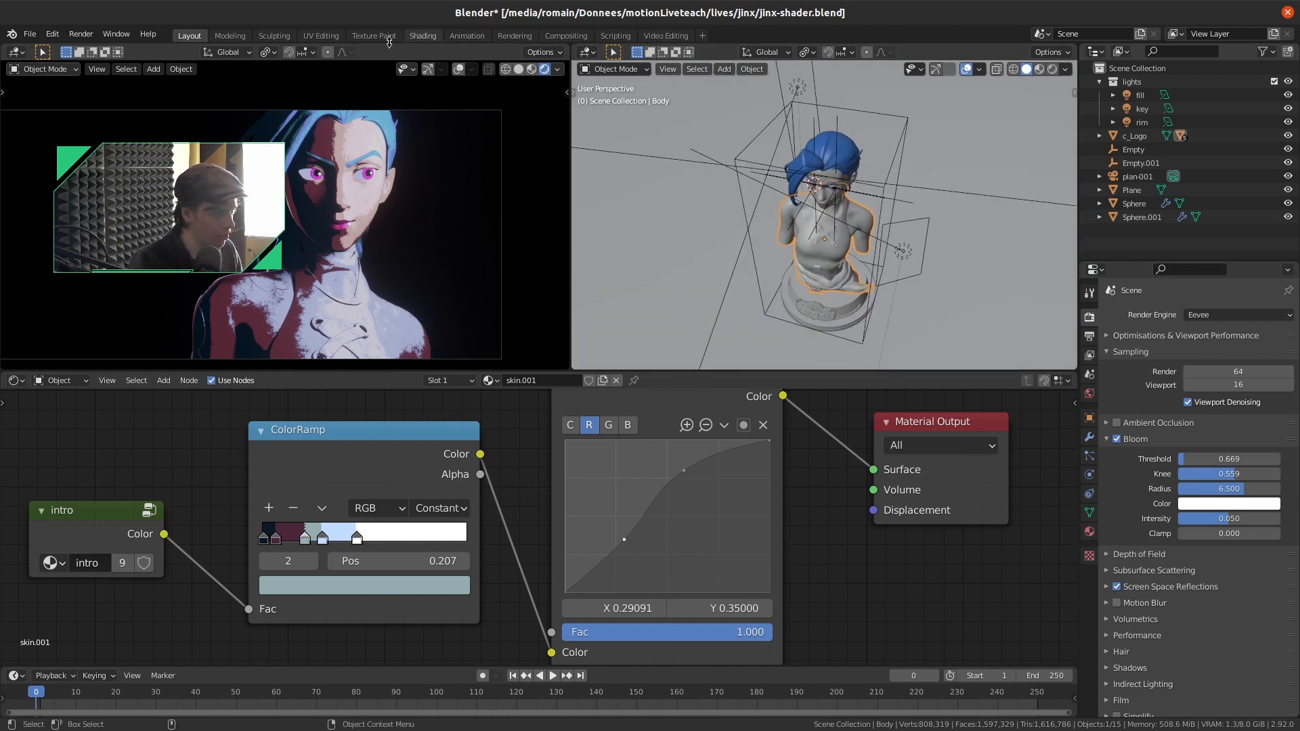
click(421, 36)
click(565, 35)
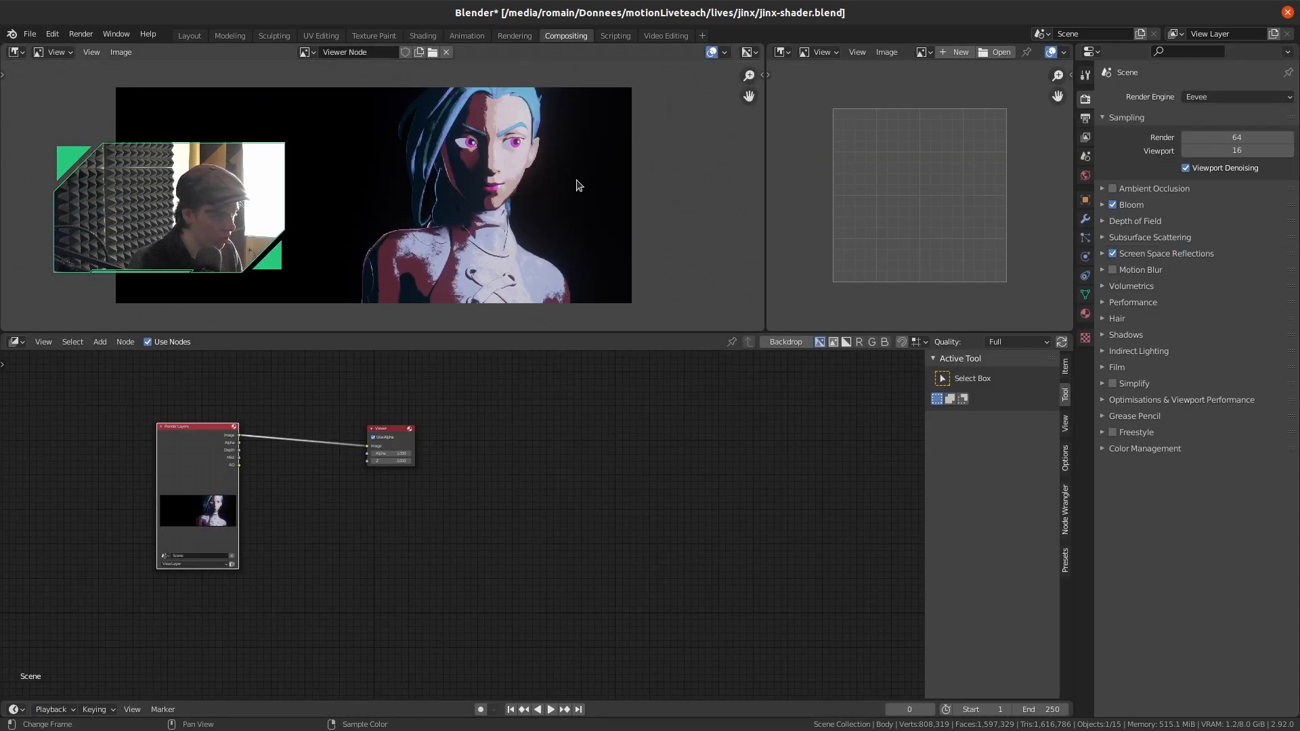
Switch the larger image editor to Mask mode and draw a closed mask around the image's right side, from mid-face outward
click(307, 52)
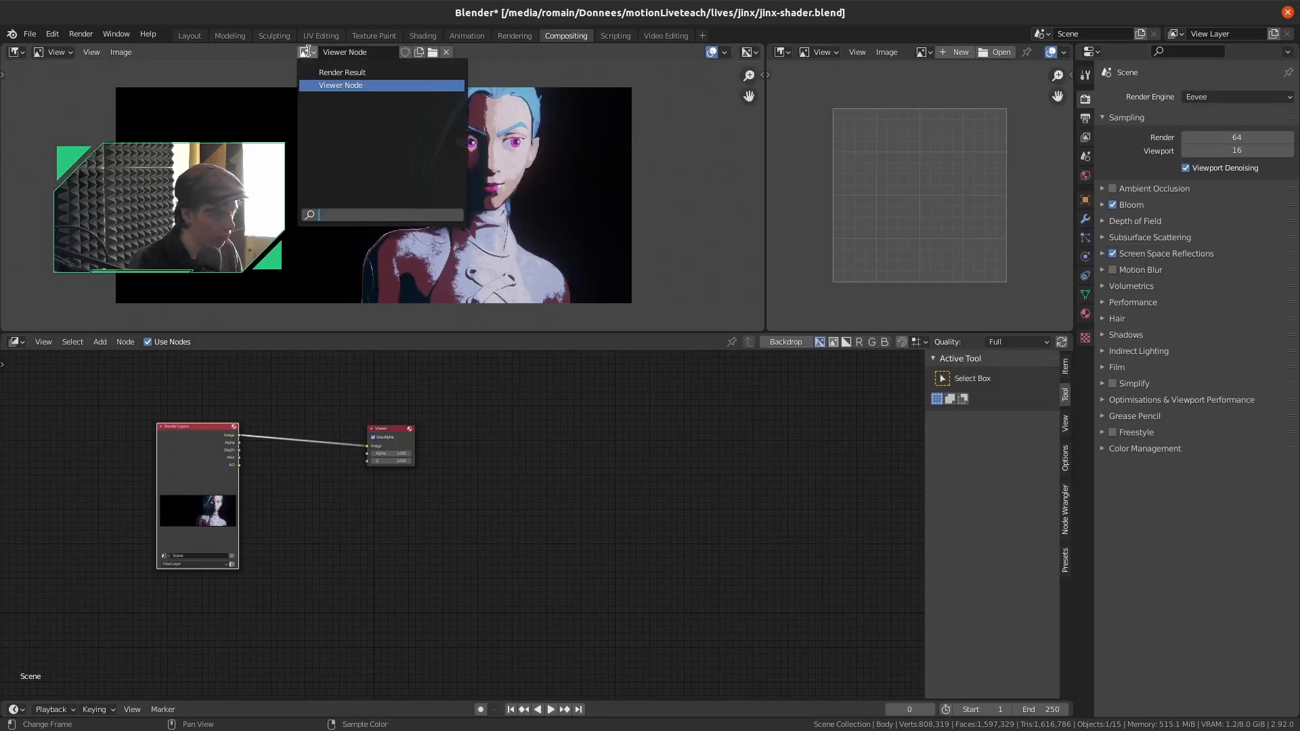
click(36, 51)
click(55, 97)
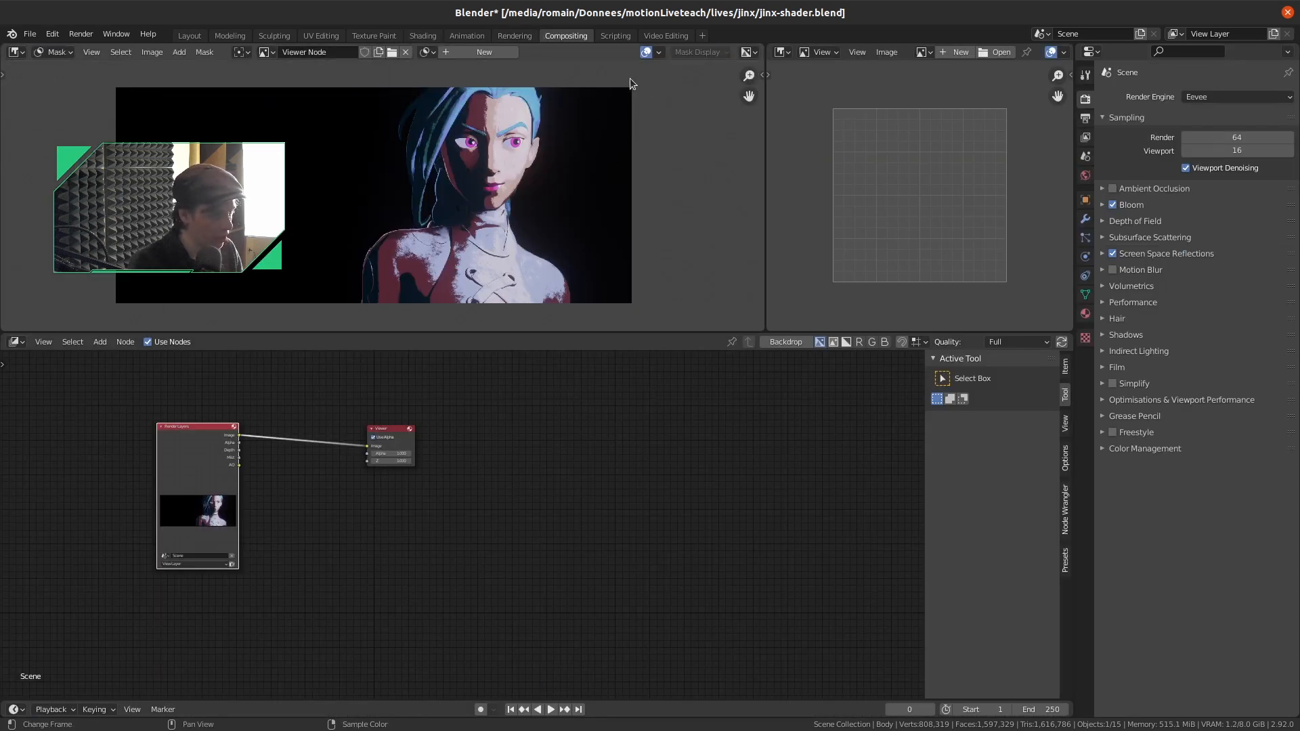
ctrl+click(647, 69)
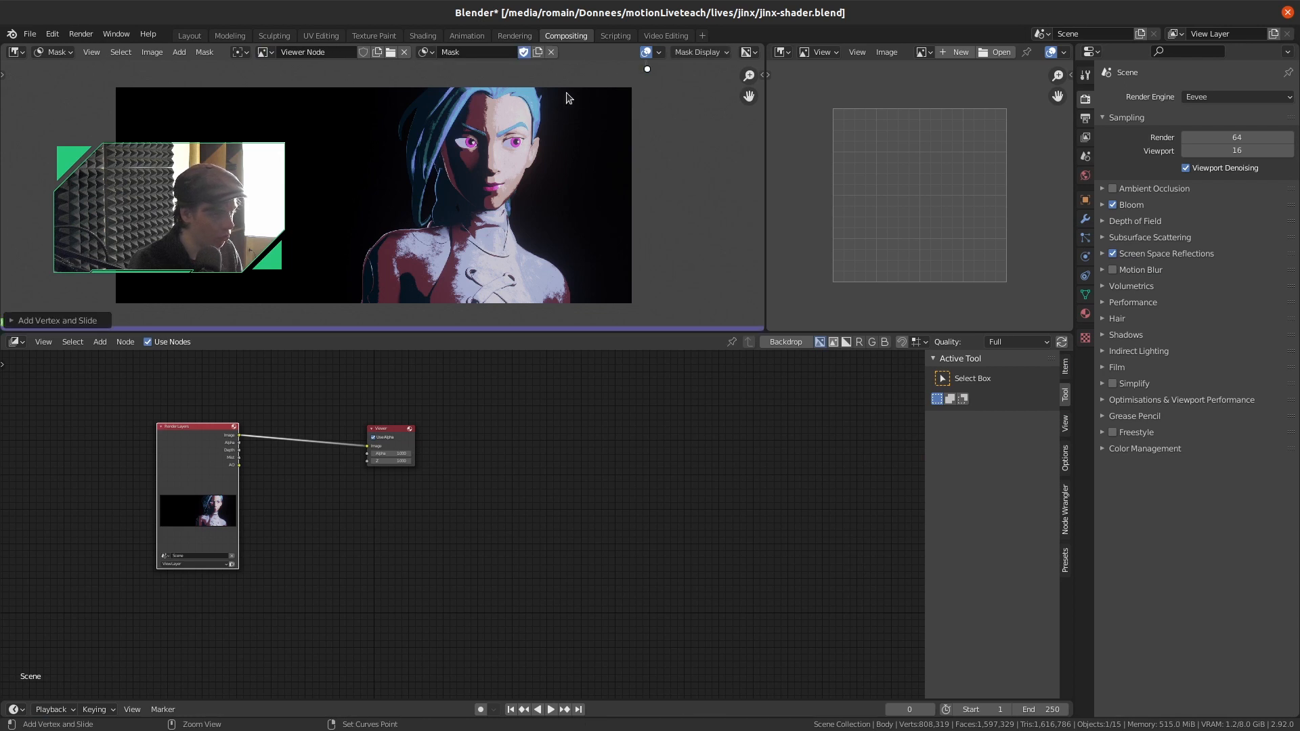
ctrl+drag(481, 114, 491, 119)
ctrl+click(491, 147)
ctrl+click(500, 247)
ctrl+click(542, 298)
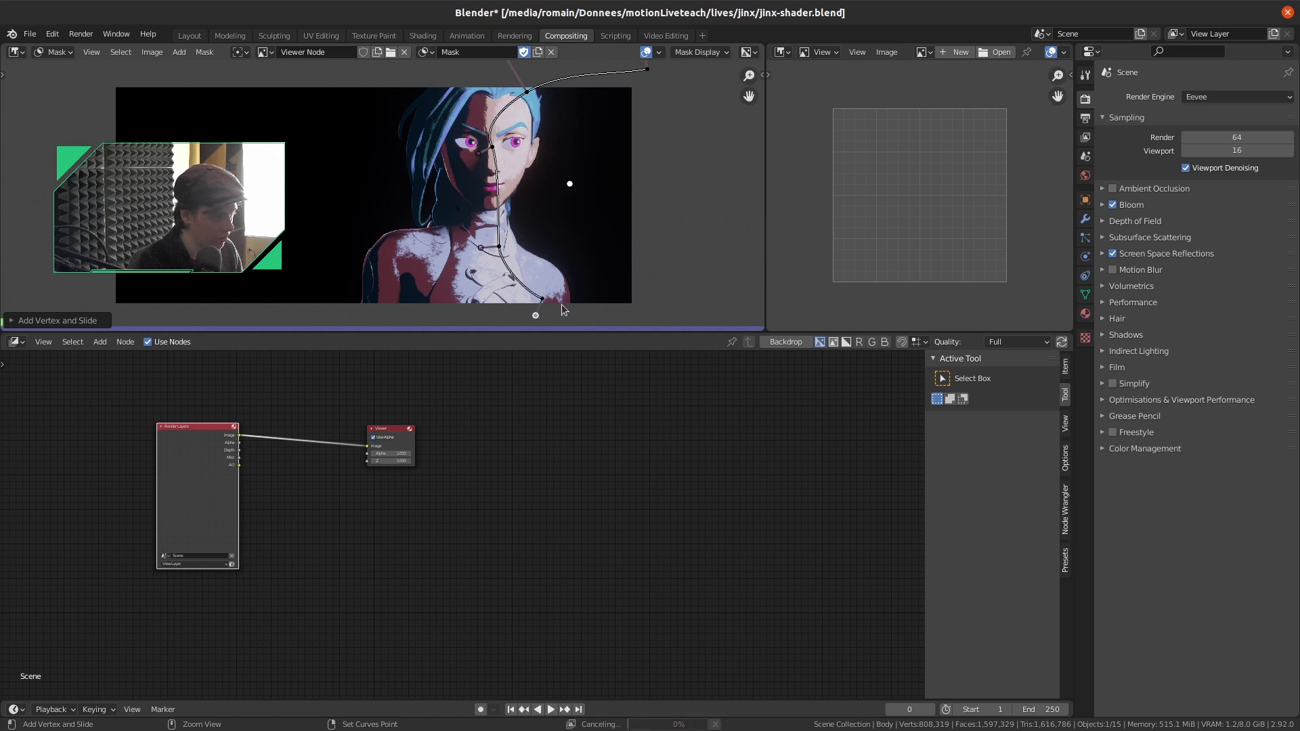
ctrl+click(670, 315)
ctrl+click(699, 109)
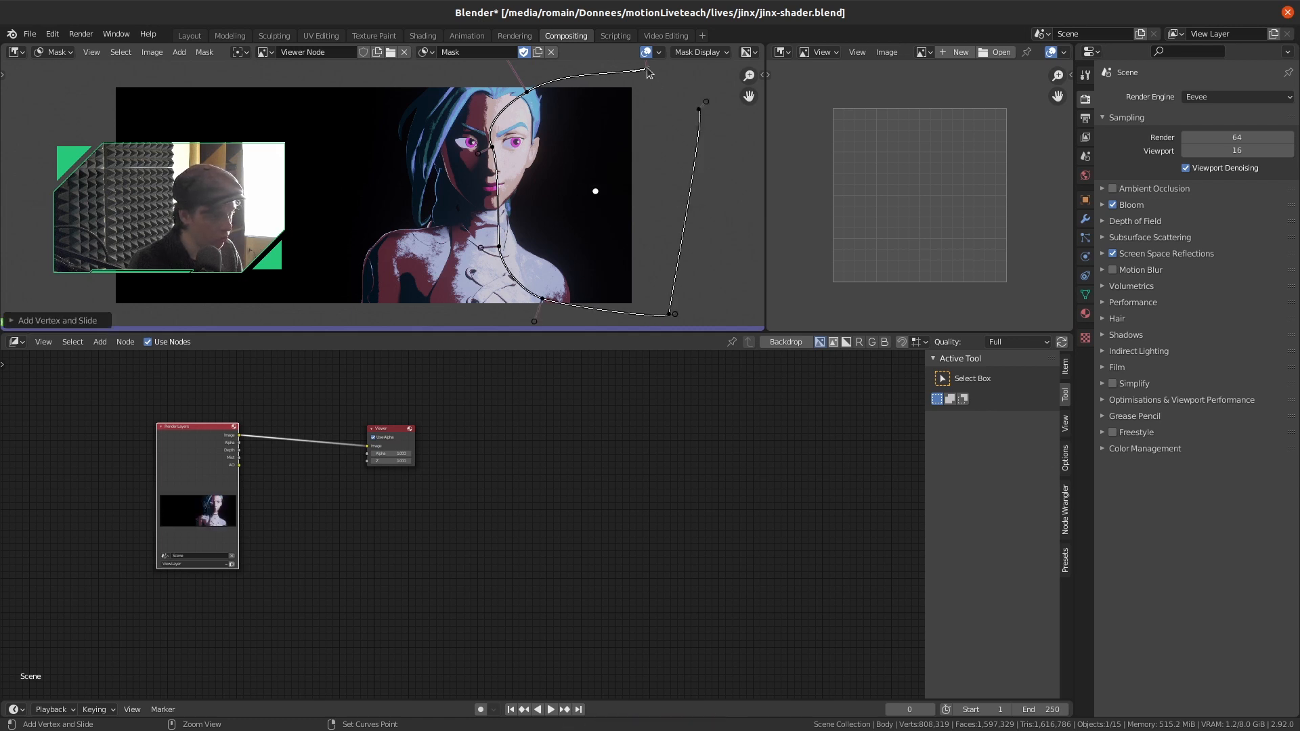
ctrl+click(649, 69)
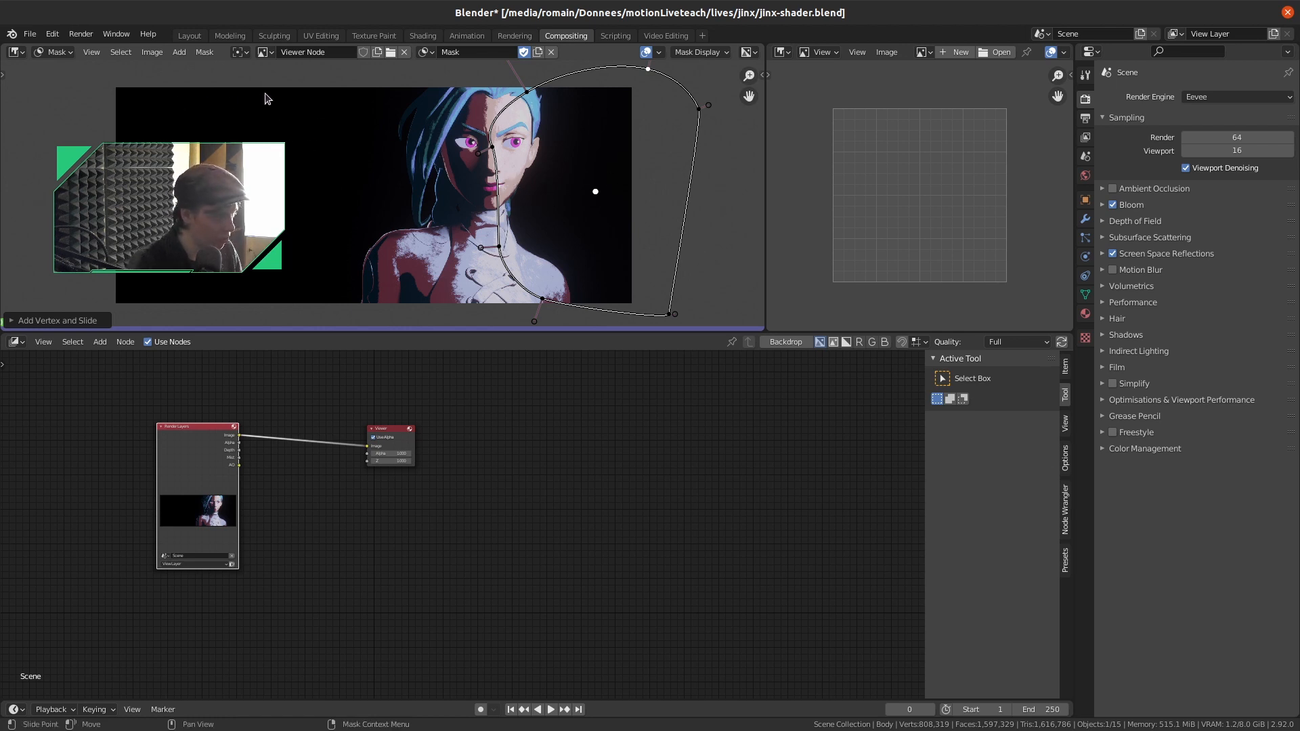
key(g)
Create a second mask and draw a closed outline around the image's left side, from the face's midline past the frame edge
click(539, 52)
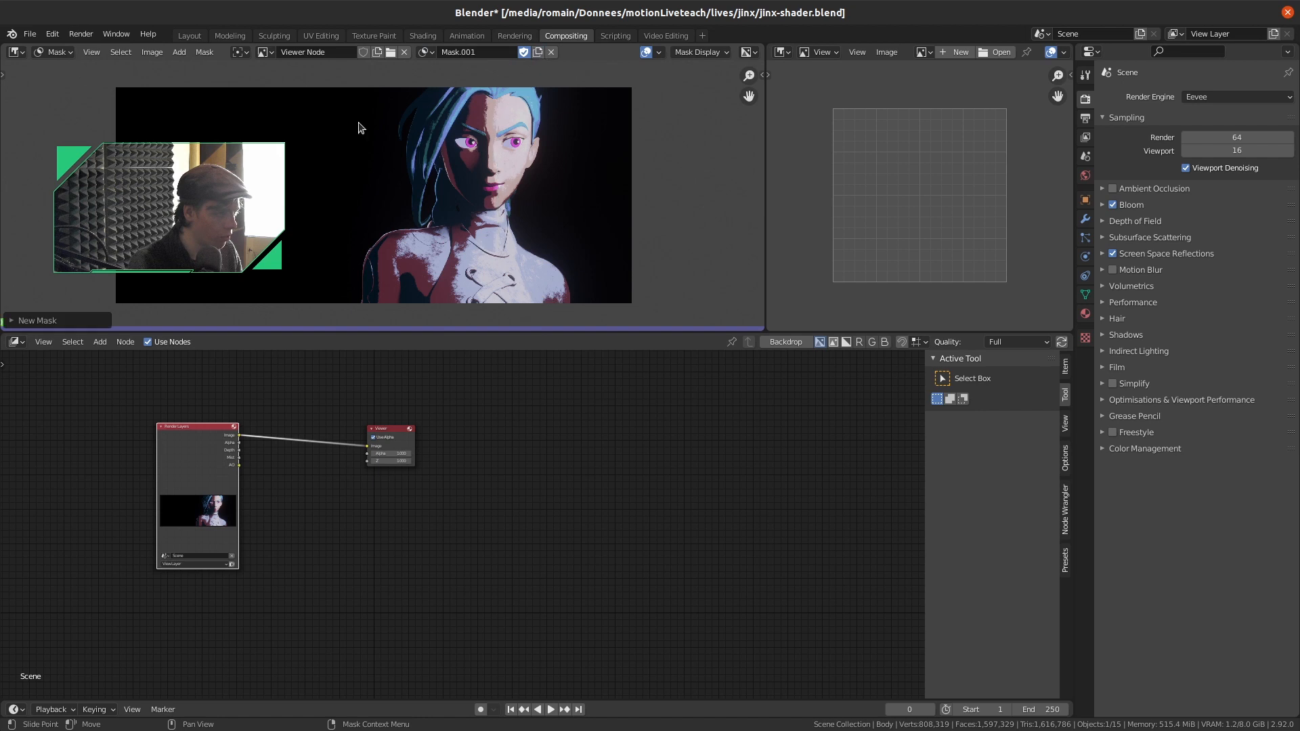
ctrl+click(443, 86)
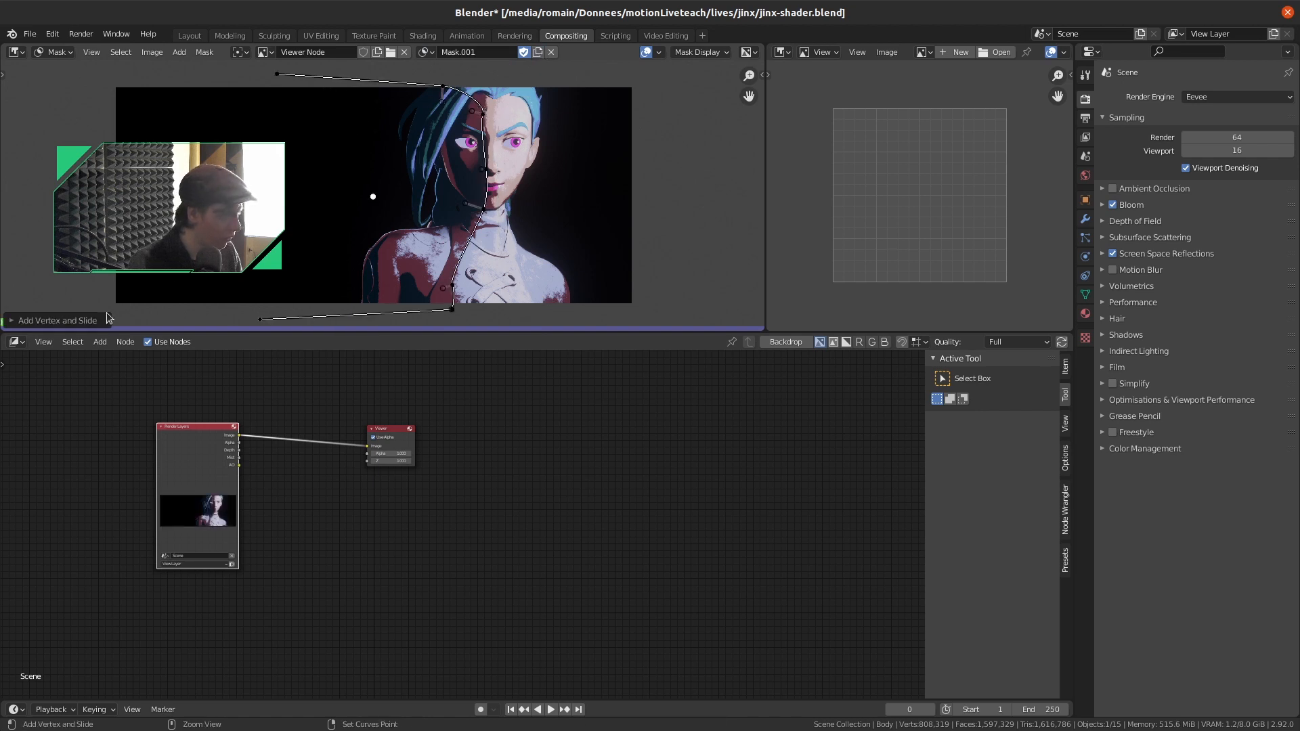
ctrl+click(108, 73)
ctrl+click(277, 74)
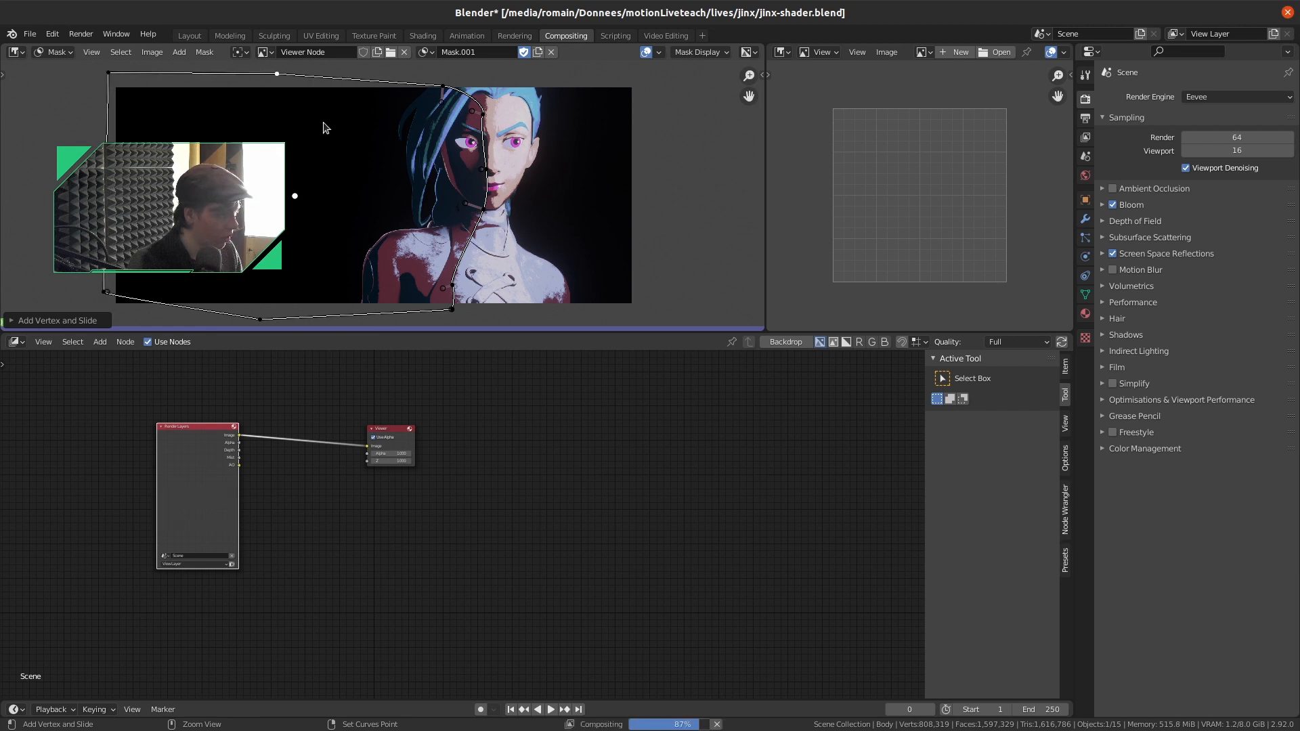
Rename the left-side mask to blue and the right-side mask to red
click(472, 396)
double_click(472, 55)
text(bleu)
key(Return)
click(427, 53)
click(433, 82)
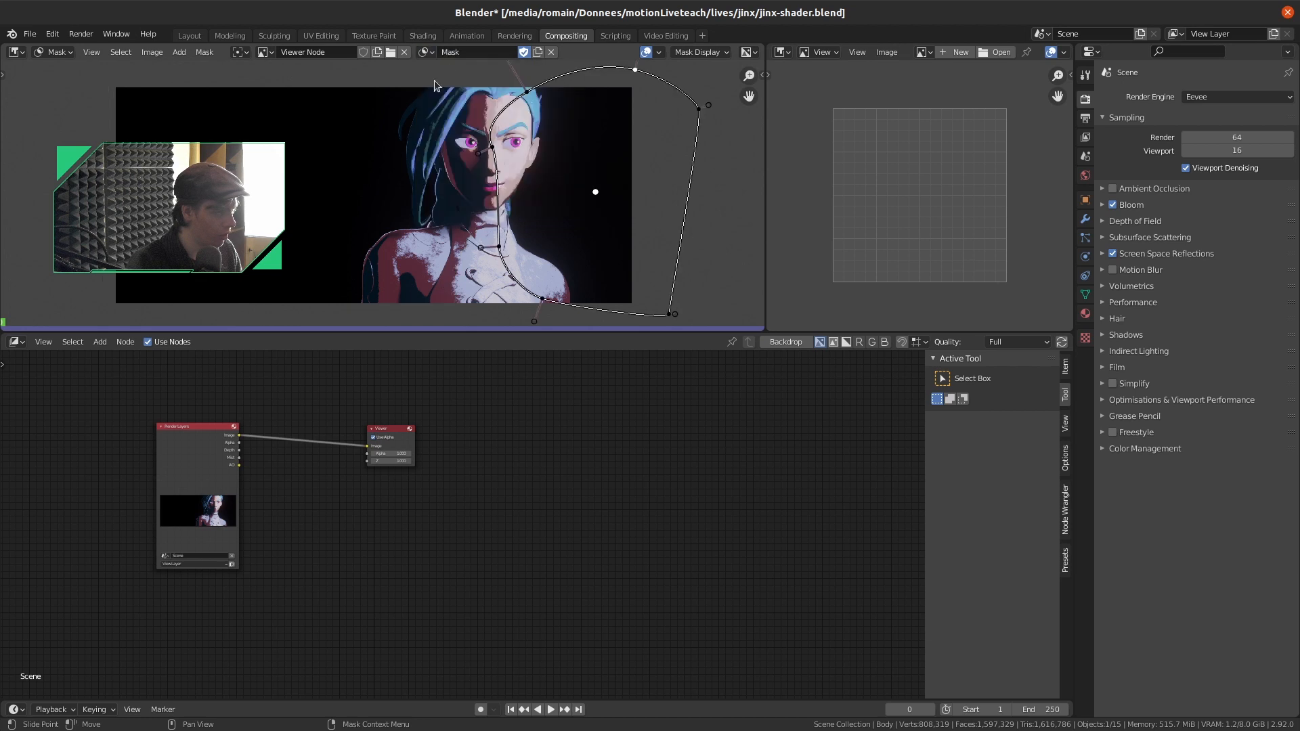
double_click(452, 55)
text(red)
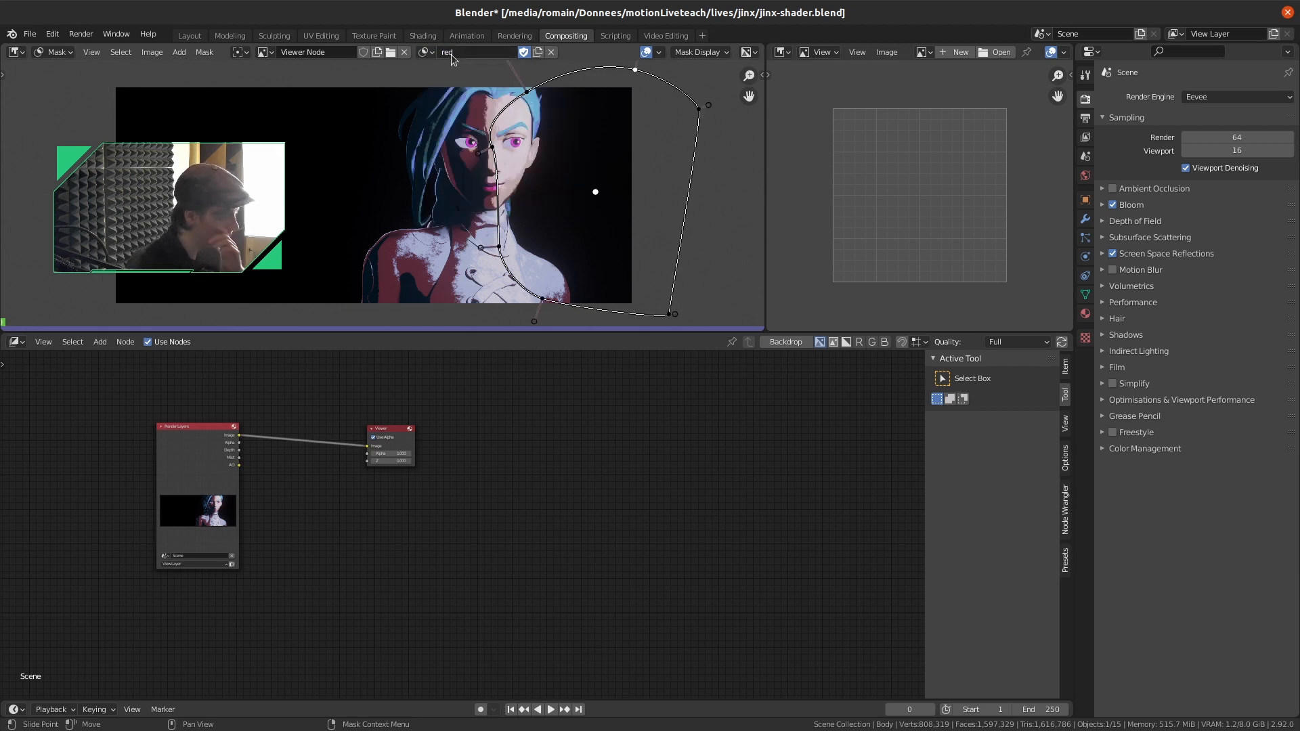
Move the Viewer node aside, add a Mask node using the blue mask, and preview it through the Viewer
scroll(461, 515, up, 5)
middle_drag(429, 452, 516, 509)
drag(458, 454, 682, 393)
key(shift+a)
click(332, 484)
text(mask)
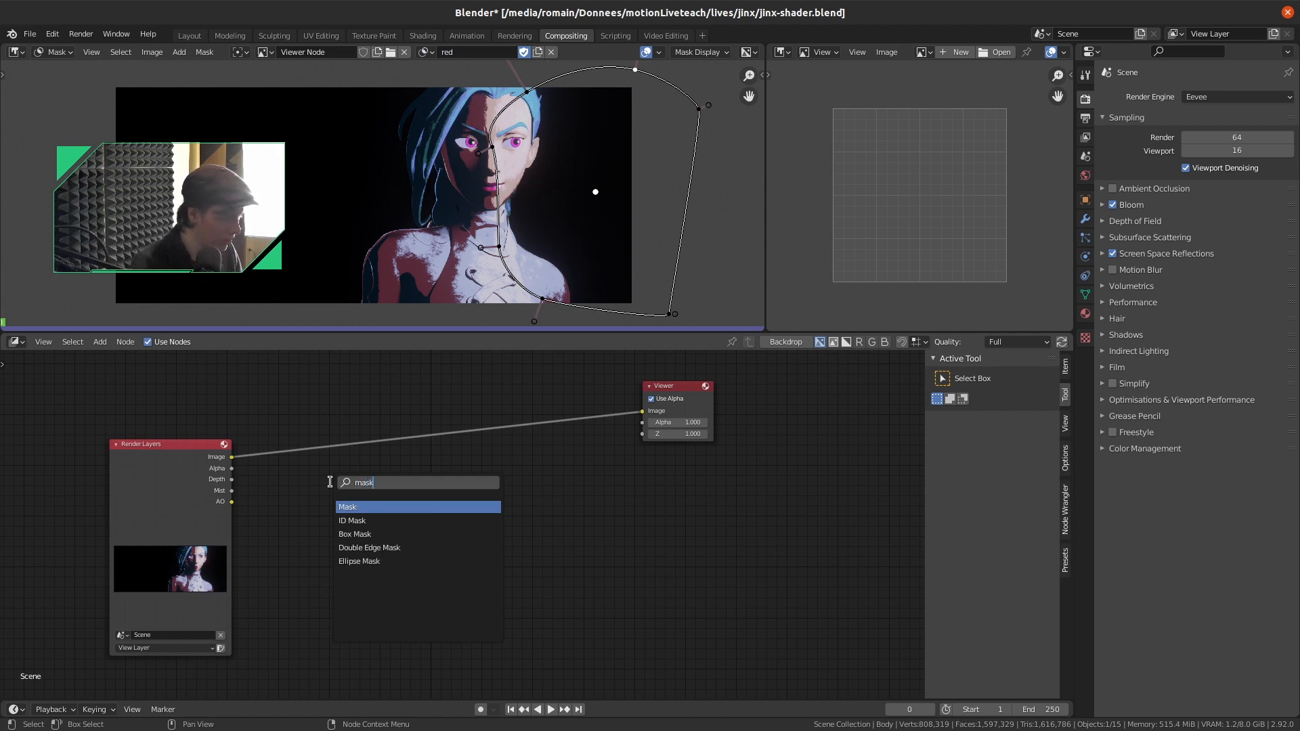
key(Return)
click(307, 480)
scroll(304, 491, up, 3)
click(290, 517)
click(294, 537)
ctrl+shift+click(311, 504)
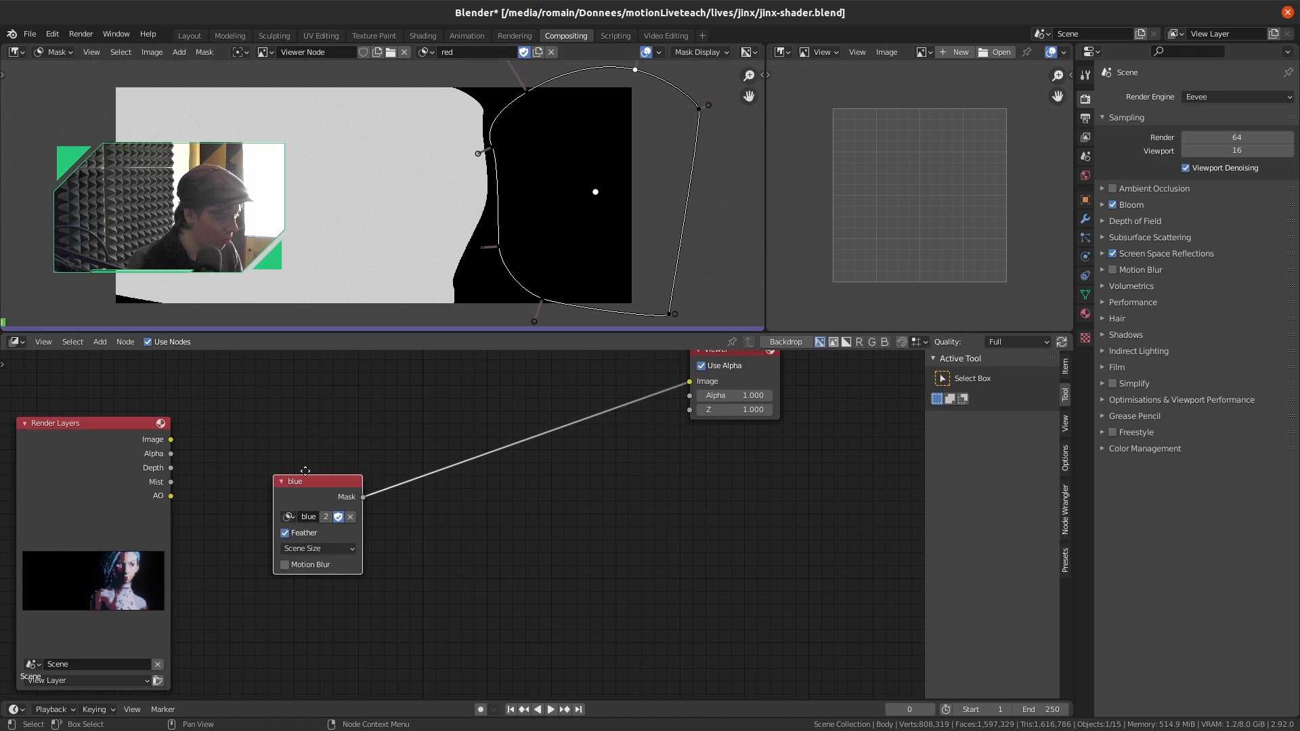
Duplicate the blue mask node below it, assign the red mask with Motion Blur enabled, and preview it through the Viewer
drag(306, 471, 308, 447)
key(shift+d)
click(308, 584)
click(288, 603)
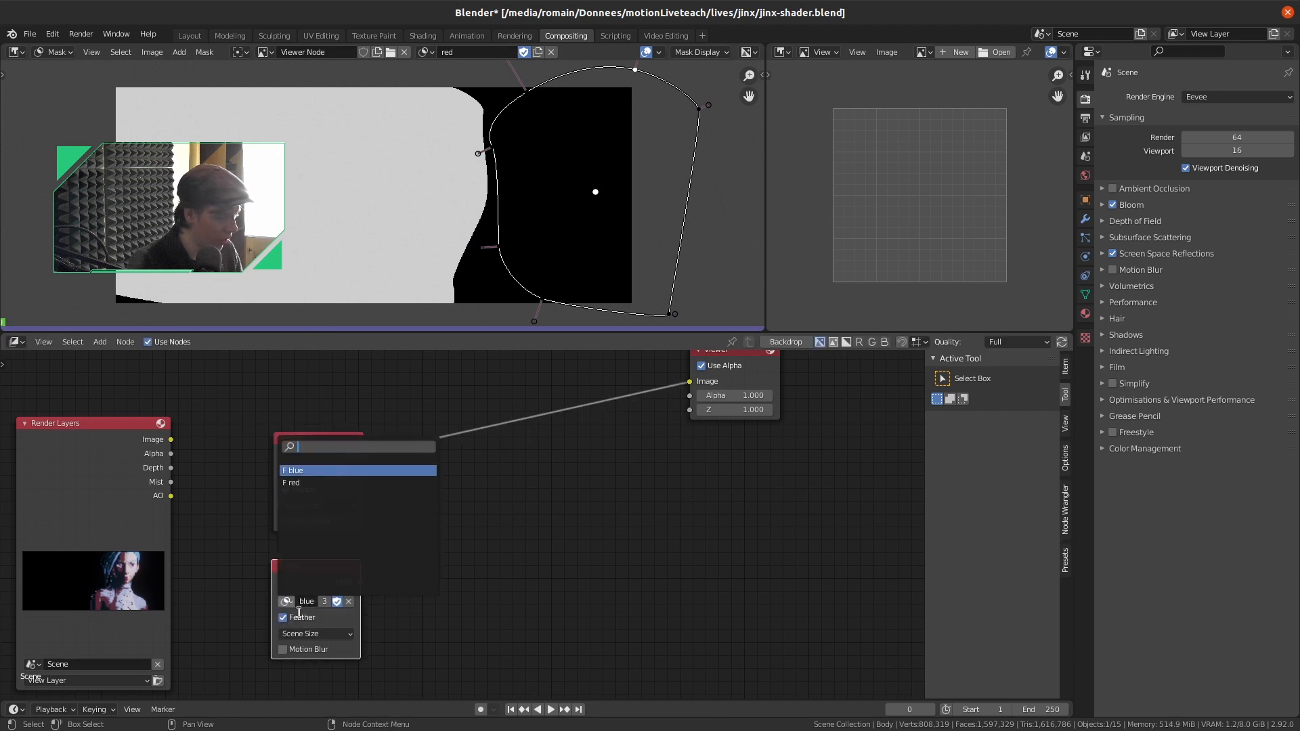
click(291, 483)
click(298, 648)
ctrl+shift+click(313, 577)
middle_drag(369, 539, 381, 478)
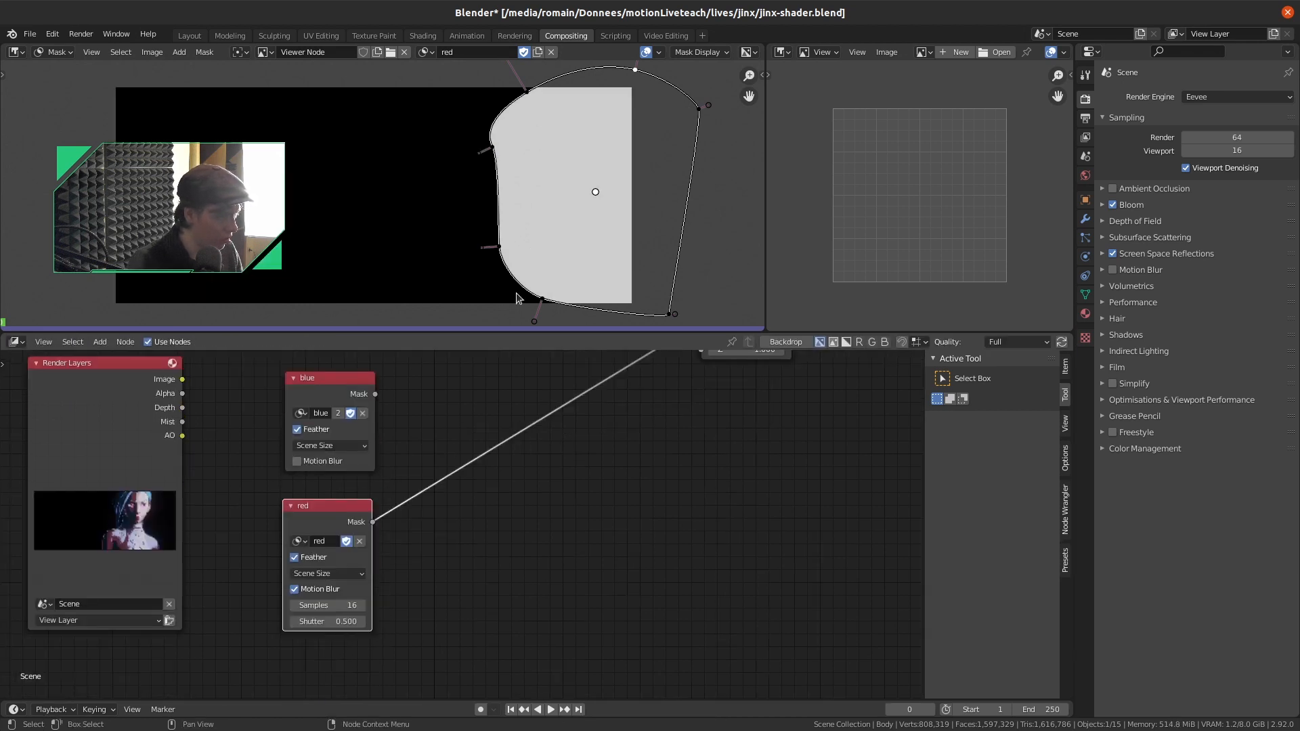
Return the image editor to View mode and compare the red mask with Motion Blur off and on
ctrl+scroll(59, 55, up, 2)
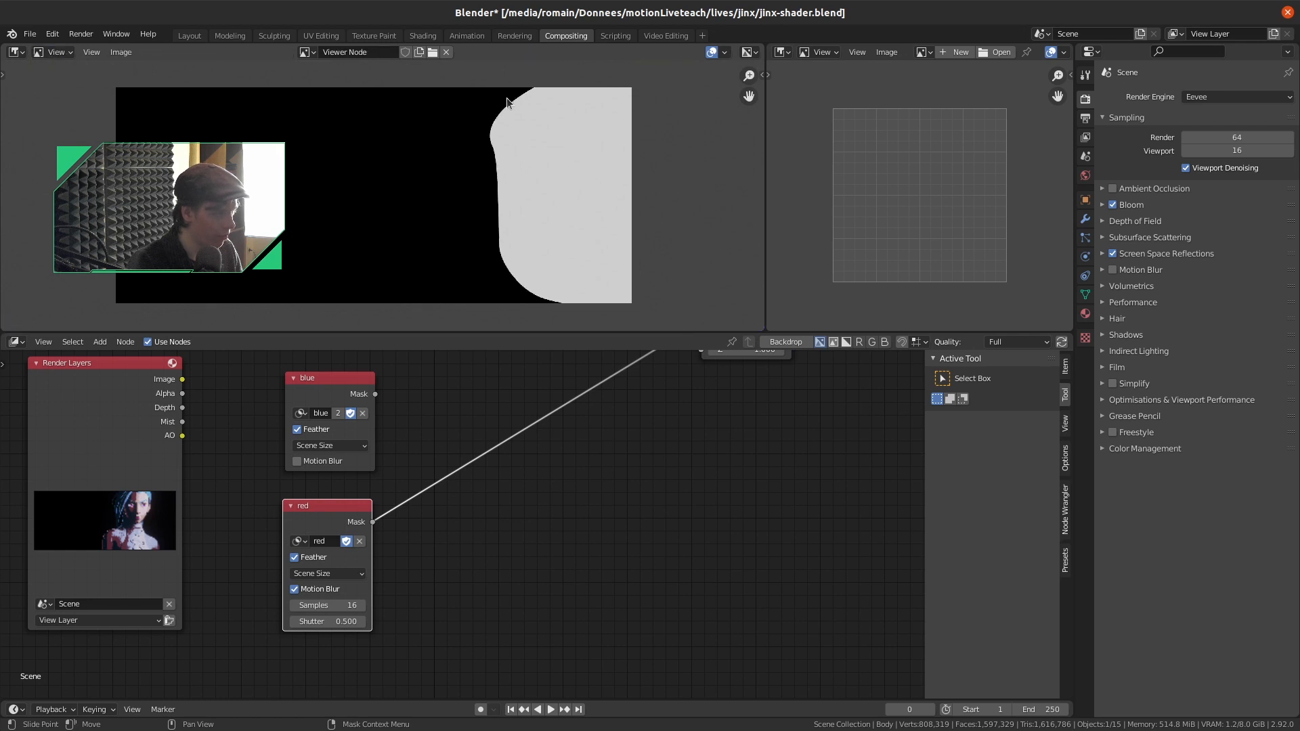
scroll(396, 532, up, 4)
click(252, 613)
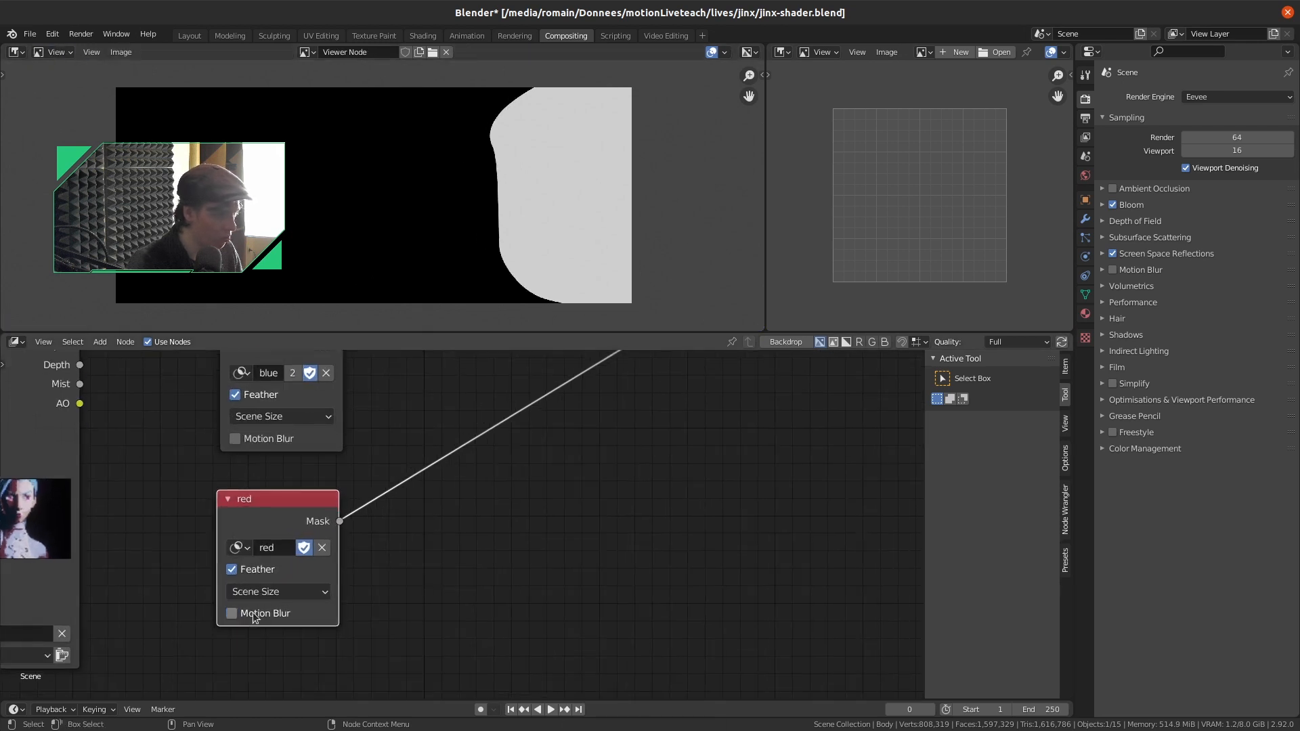
click(248, 616)
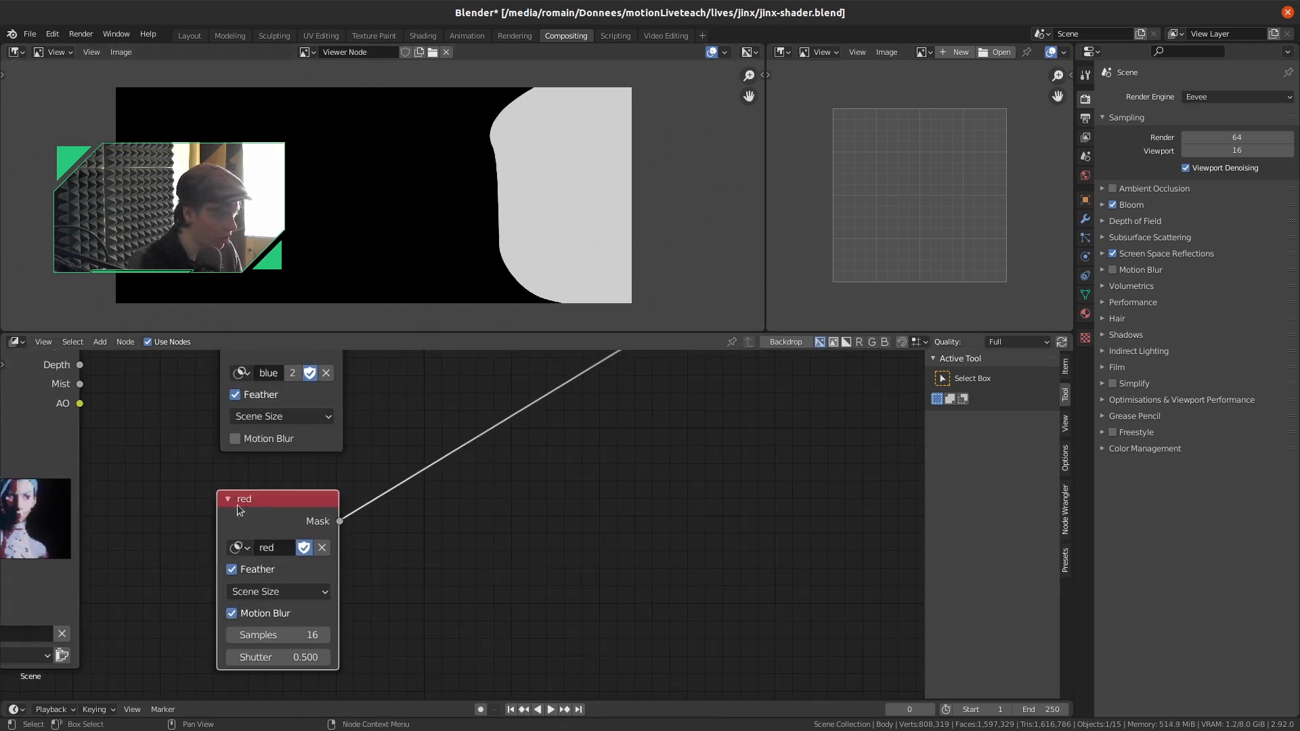
Try Motion Blur on the blue mask node in the Viewer, and turn it off for both mask nodes
click(312, 440)
middle_drag(248, 447, 268, 507)
ctrl+shift+click(304, 395)
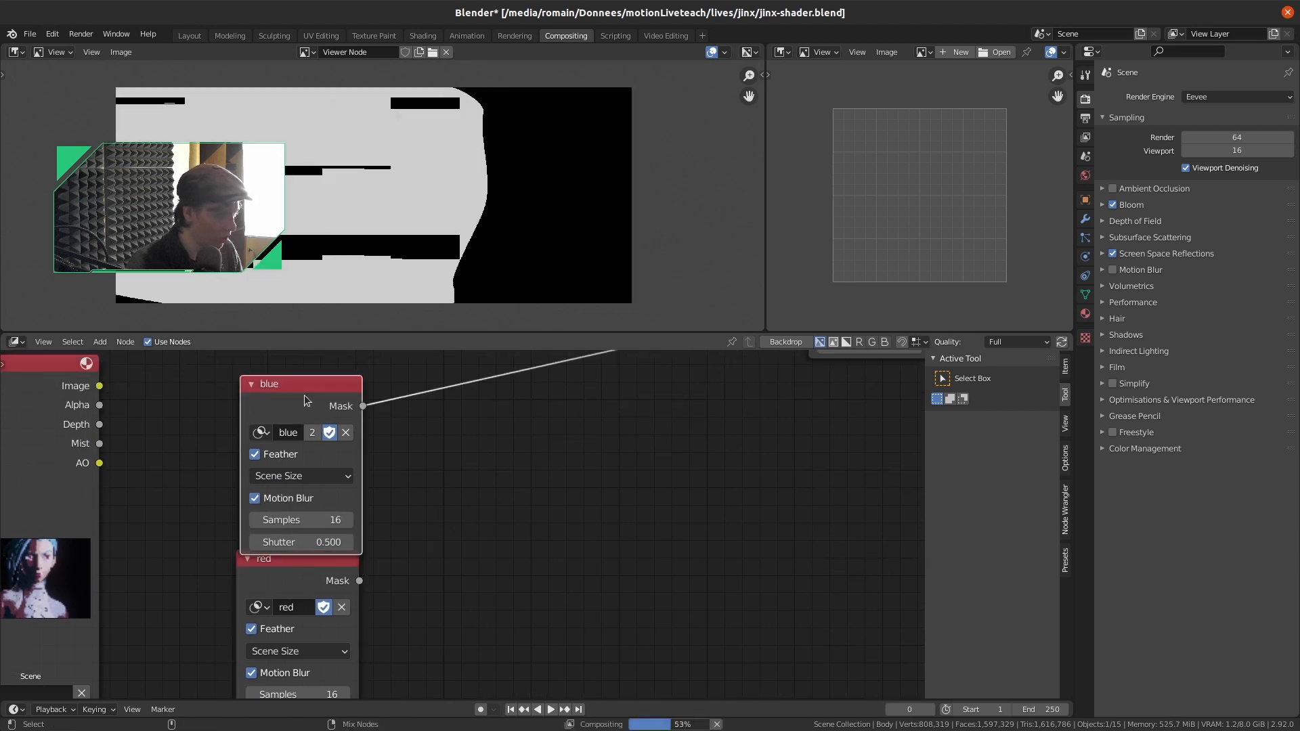
click(255, 474)
click(255, 475)
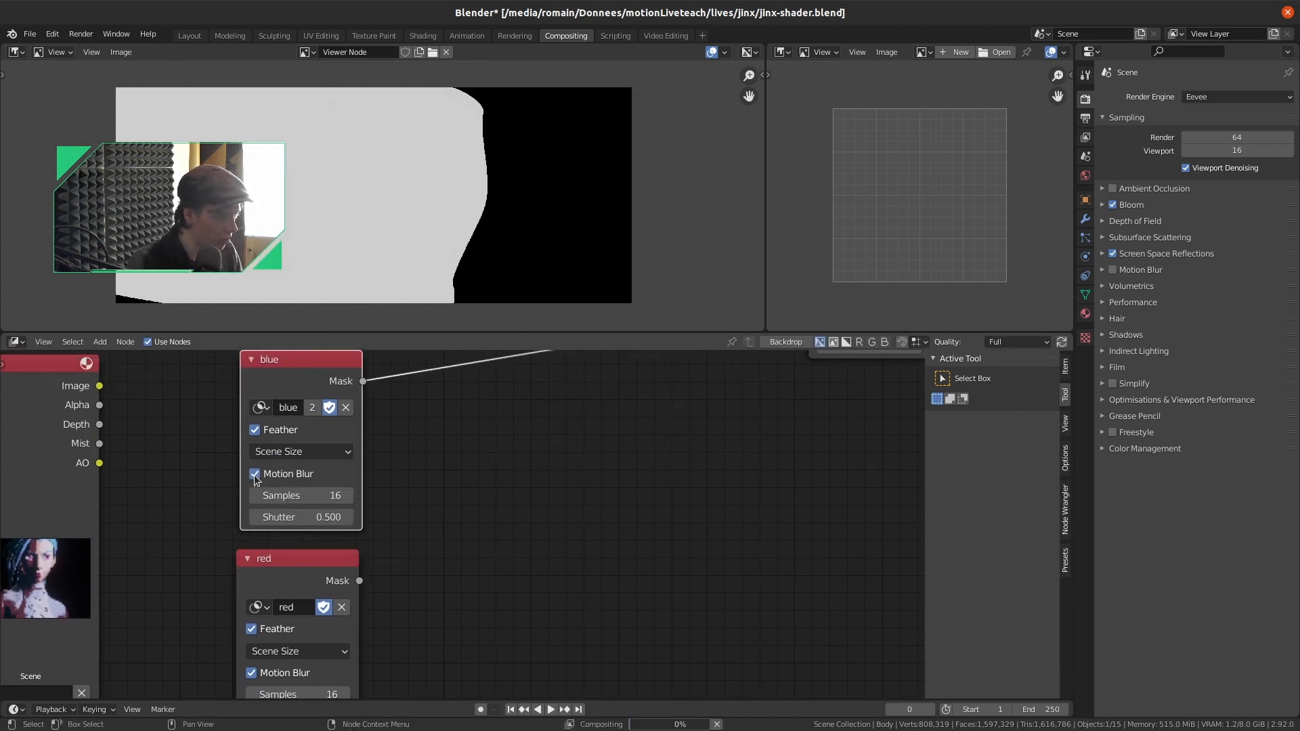
click(255, 474)
click(251, 672)
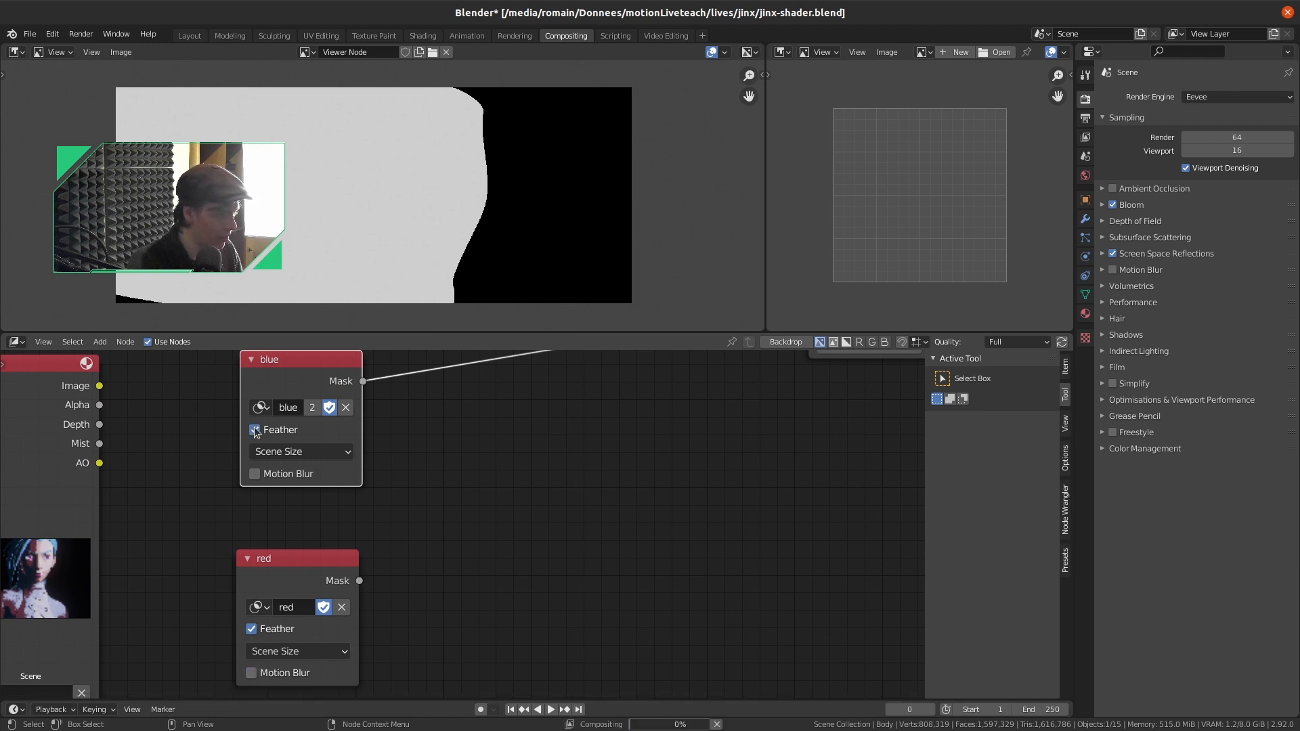
Spread out the Render Layers and mask nodes, and connect the Render Layers image to the Viewer
scroll(384, 458, down, 5)
middle_drag(438, 441, 581, 459)
middle_drag(496, 531, 484, 545)
click(303, 504)
drag(303, 505, 314, 404)
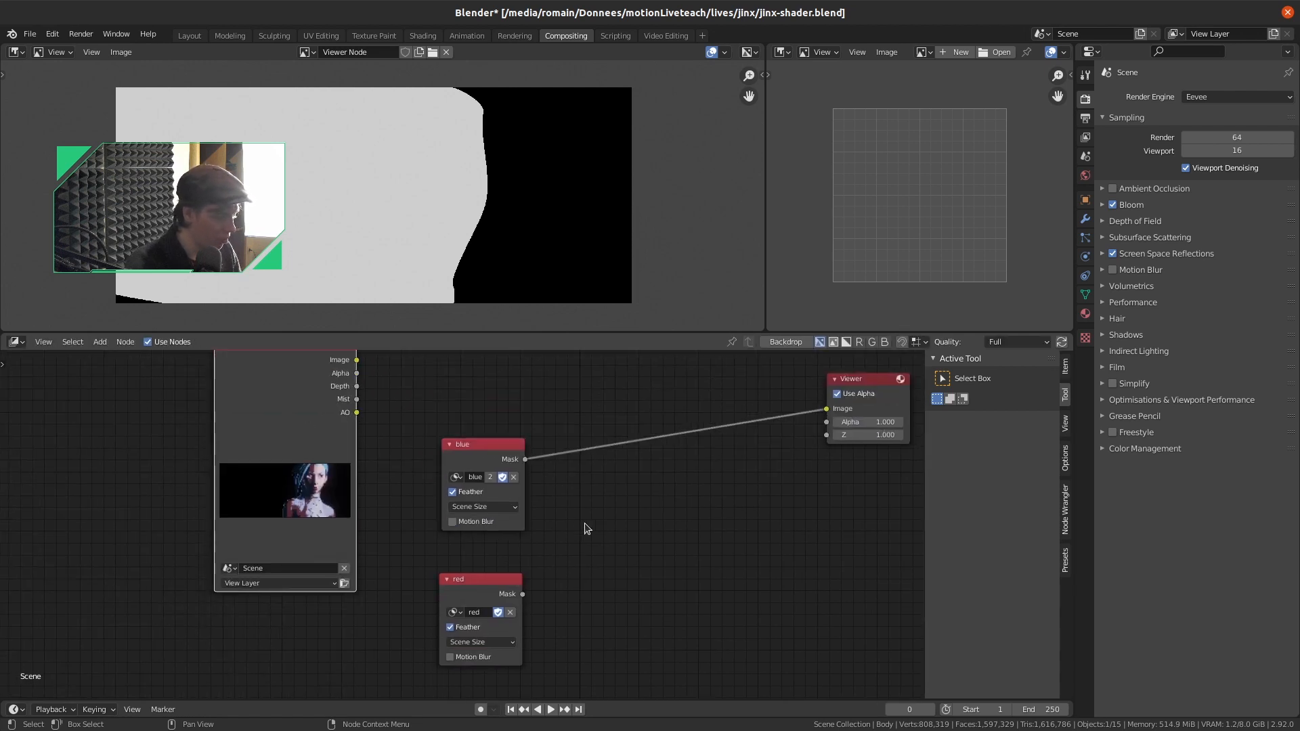
scroll(584, 523, down, 4)
drag(326, 449, 276, 454)
ctrl+shift+click(276, 453)
drag(473, 467, 210, 598)
click(462, 571)
Insert a Mix node between Render Layers and Viewer, set it to Add, and make its second colour bright blue
key(shift+a)
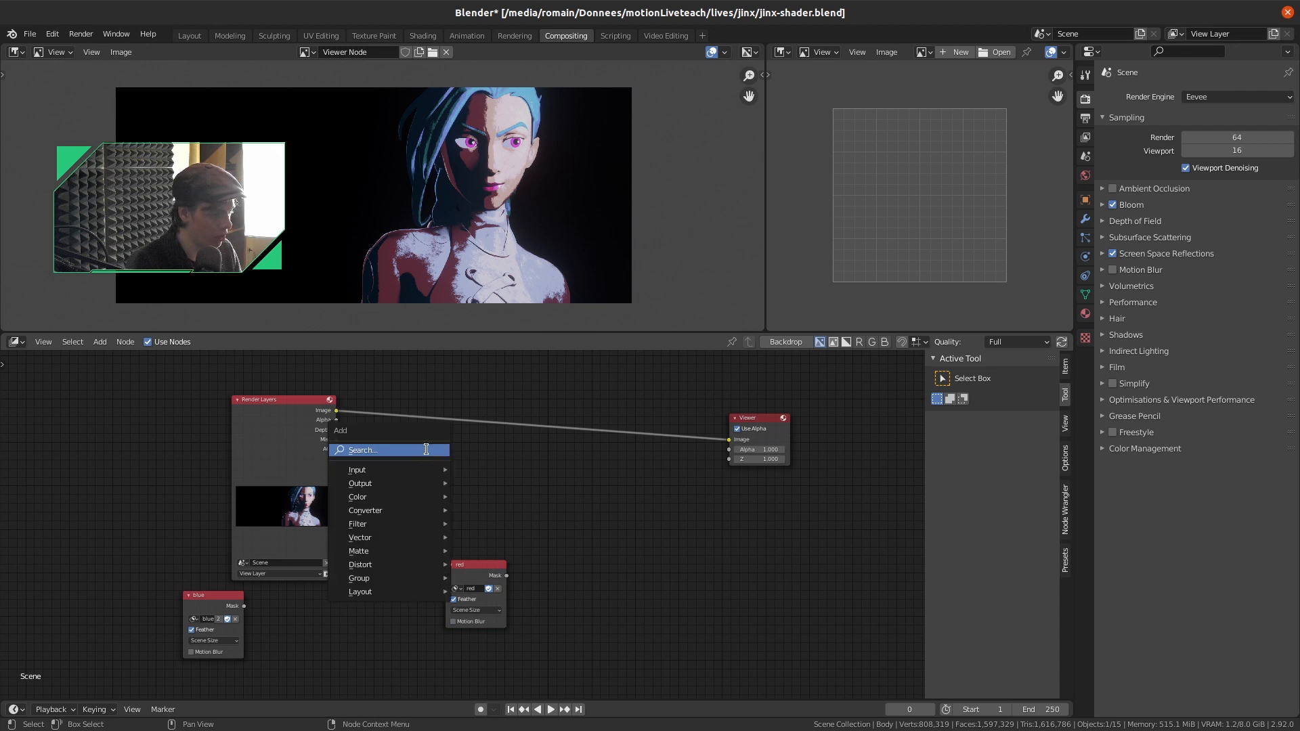
click(428, 449)
text(mix)
key(Return)
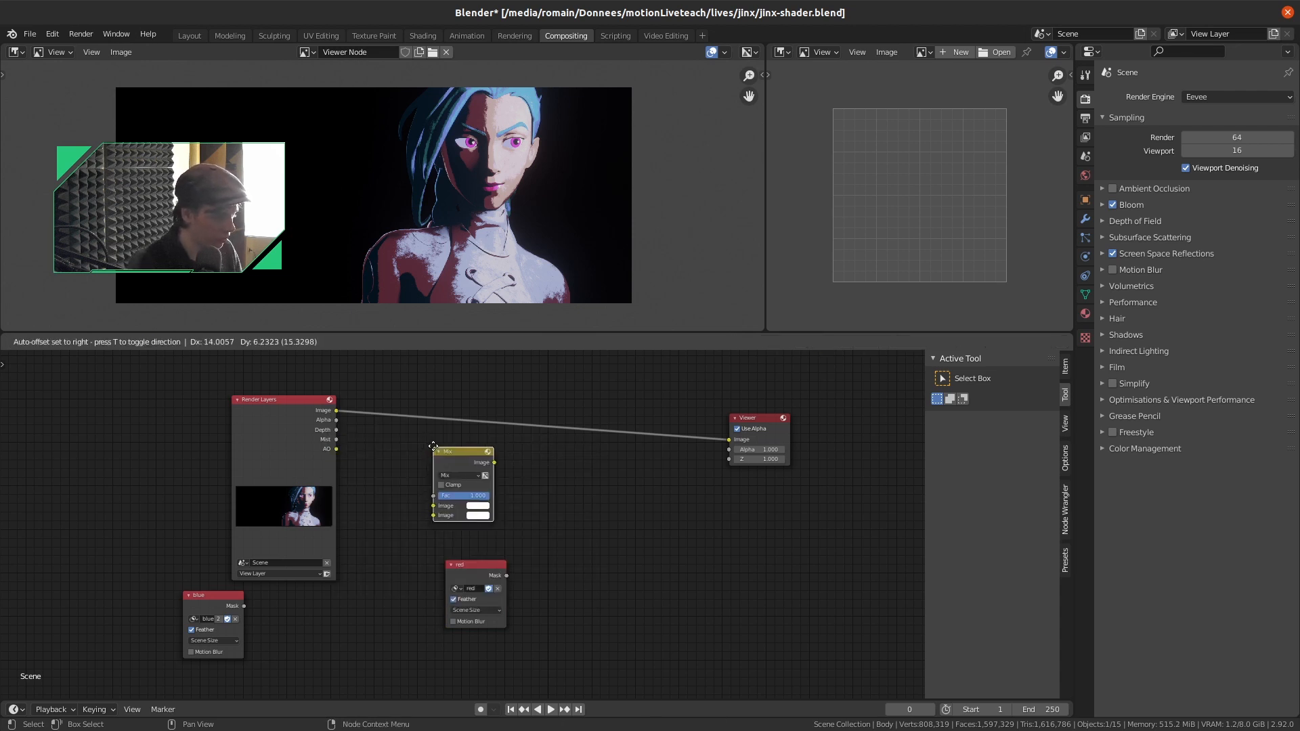
click(391, 395)
scroll(403, 418, up, 4)
click(403, 392)
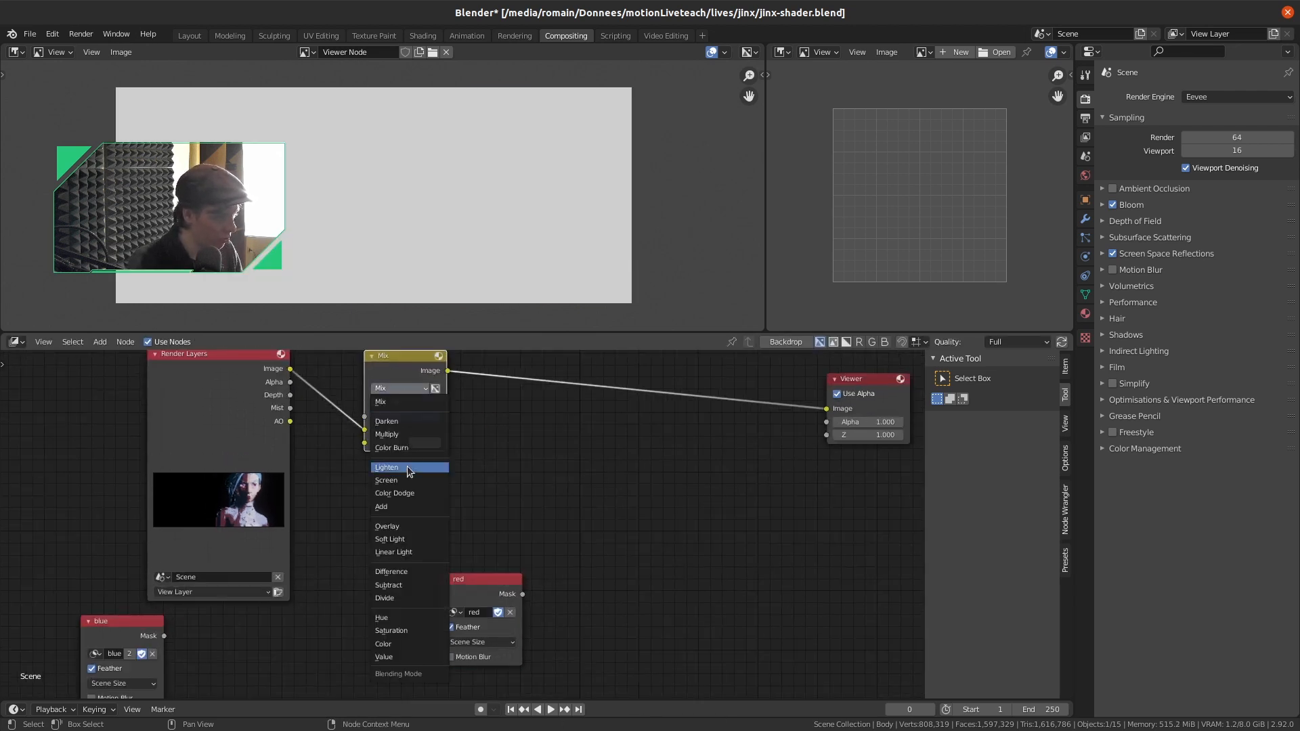
click(400, 506)
click(425, 443)
drag(464, 322, 470, 284)
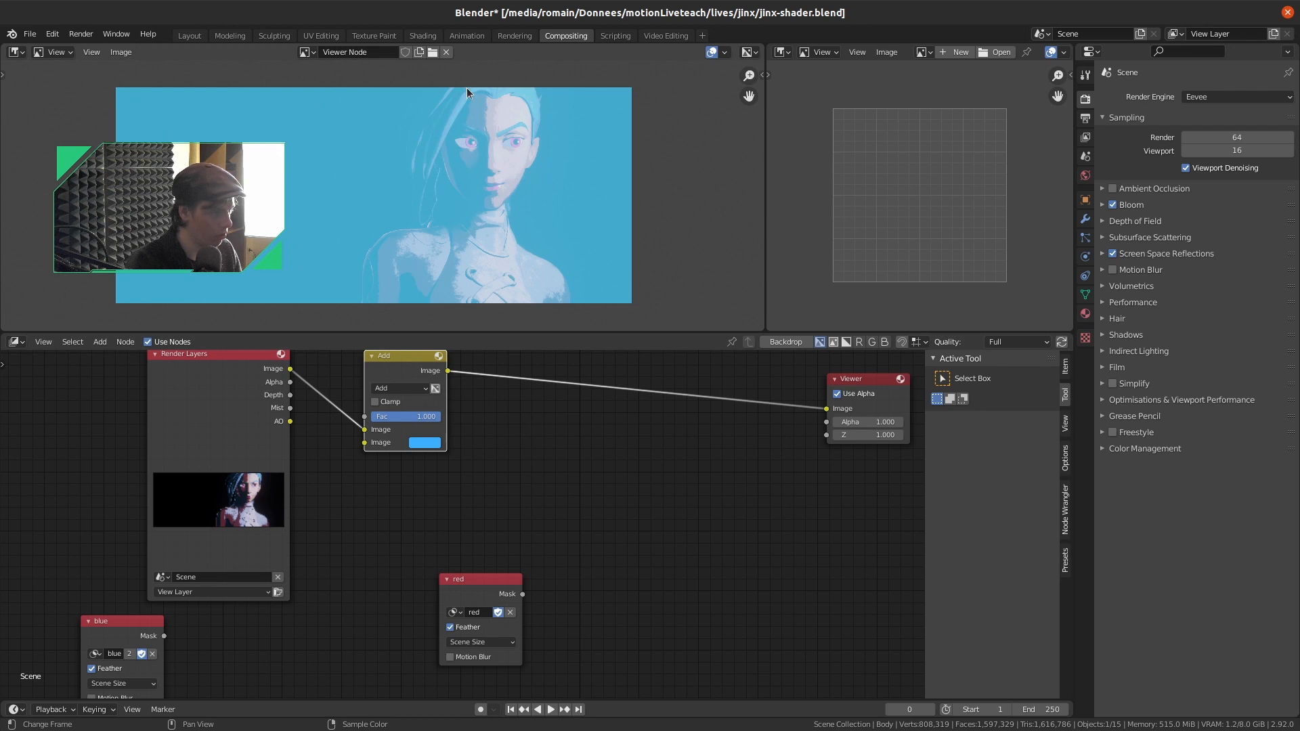
Connect the blue mask to the Add node's Fac input and space the Add and Render Layers nodes apart
middle_drag(202, 618, 245, 582)
drag(207, 600, 408, 380)
middle_drag(445, 336, 416, 410)
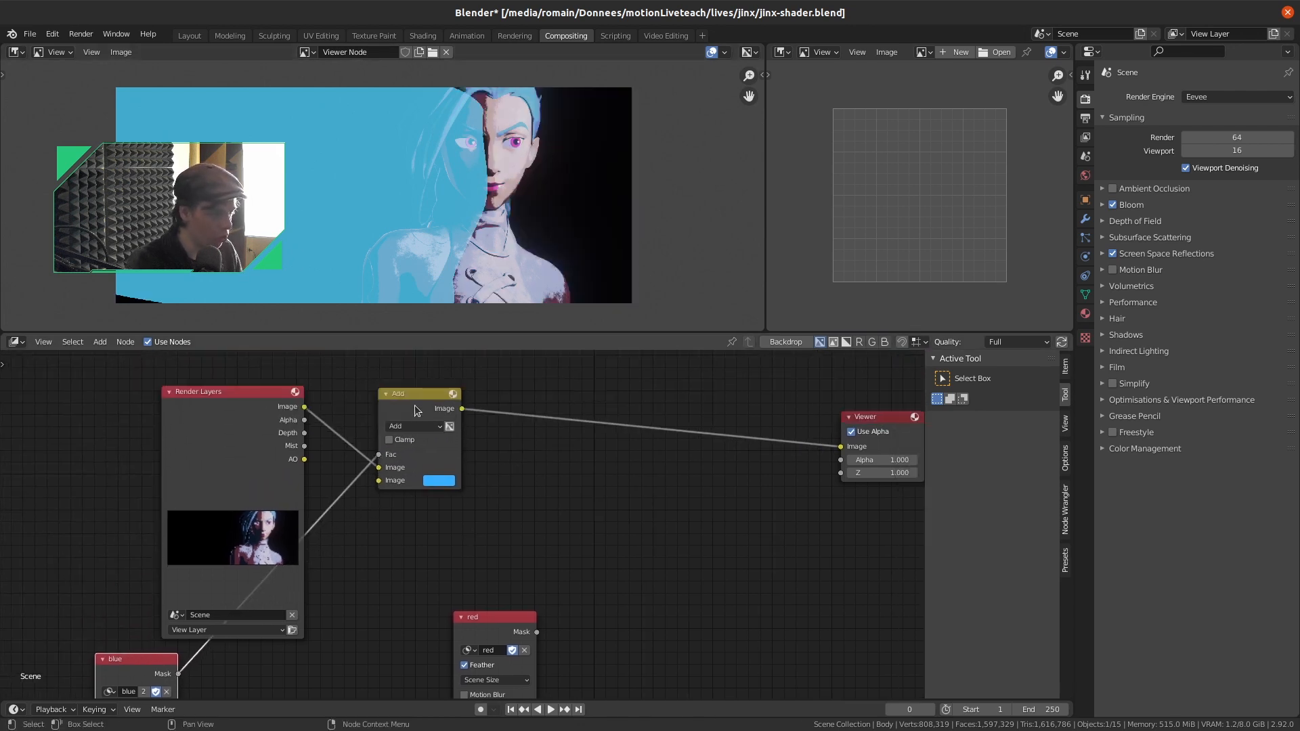
drag(425, 393, 519, 382)
drag(174, 405, 123, 346)
Insert a Blur node between the blue mask and the Add node, set to Fast Gaussian with X and Y at 297
middle_drag(299, 489, 357, 372)
key(shift+a)
click(461, 430)
text(blur)
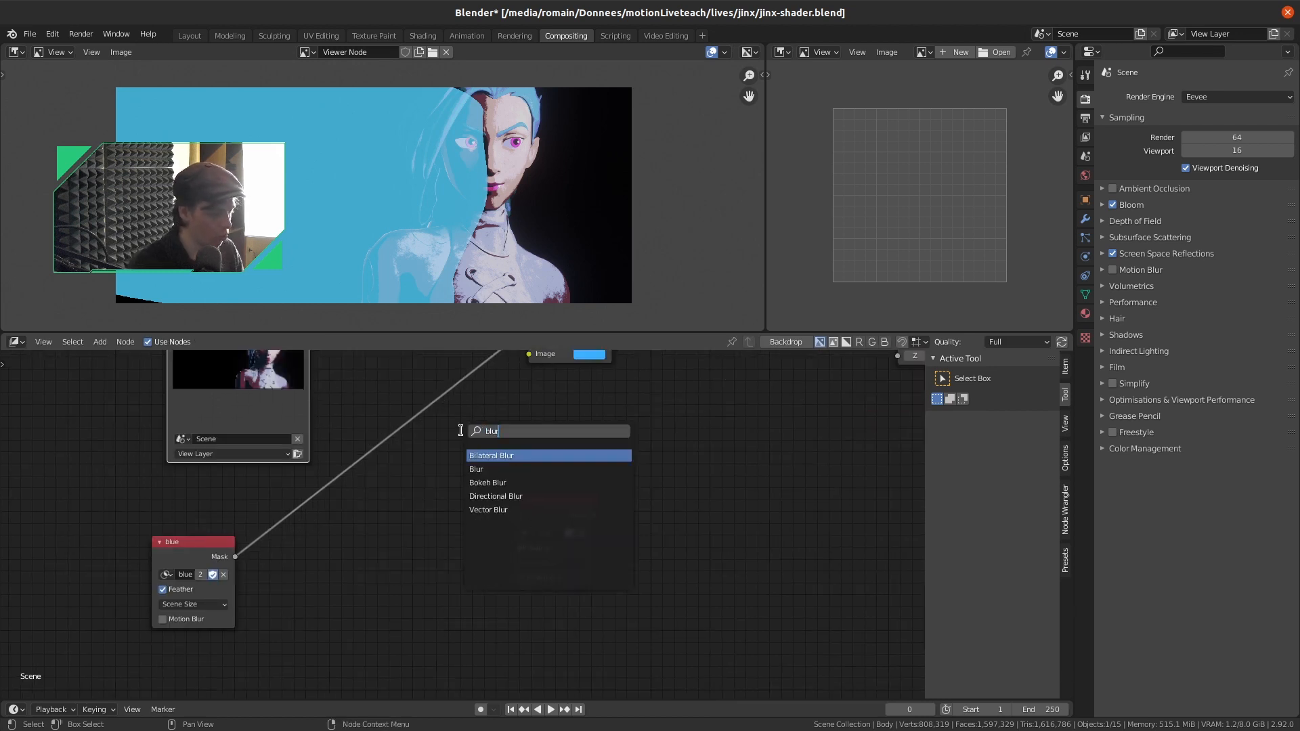
key(Down)
key(Return)
click(337, 406)
scroll(463, 518, up, 4)
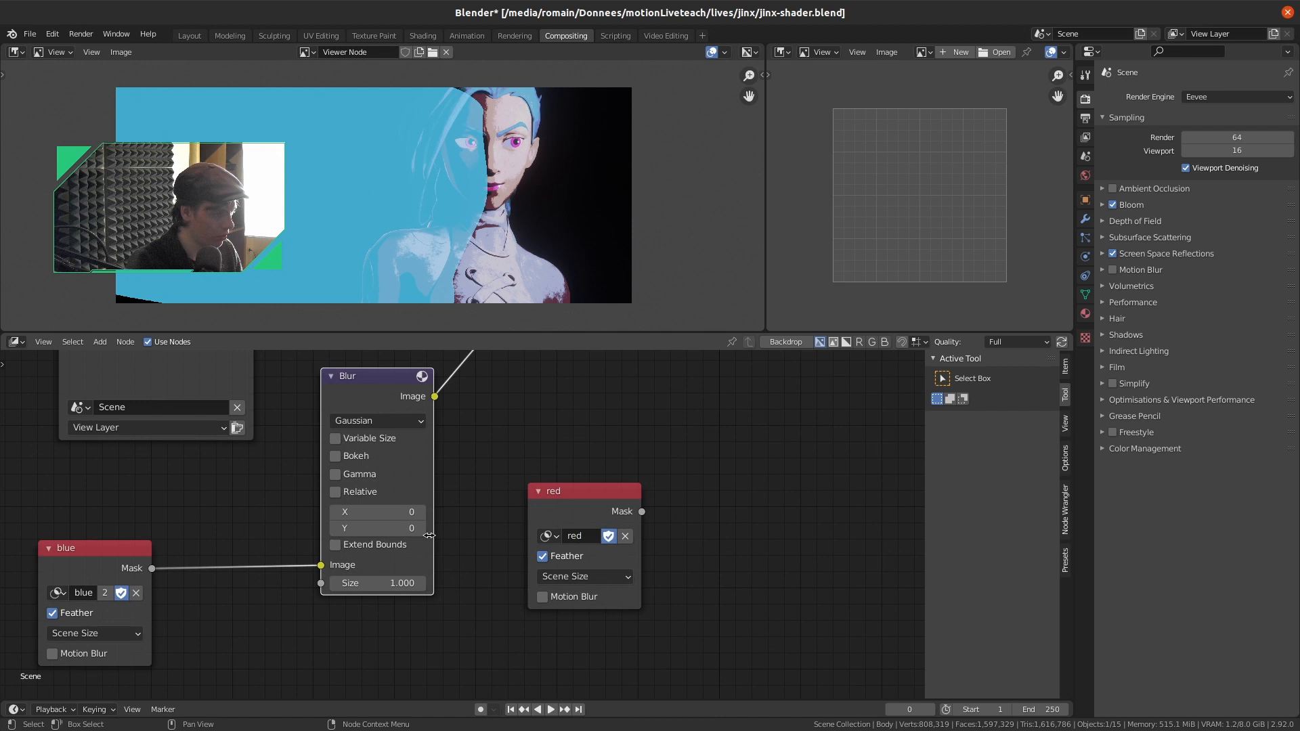
click(378, 422)
click(383, 531)
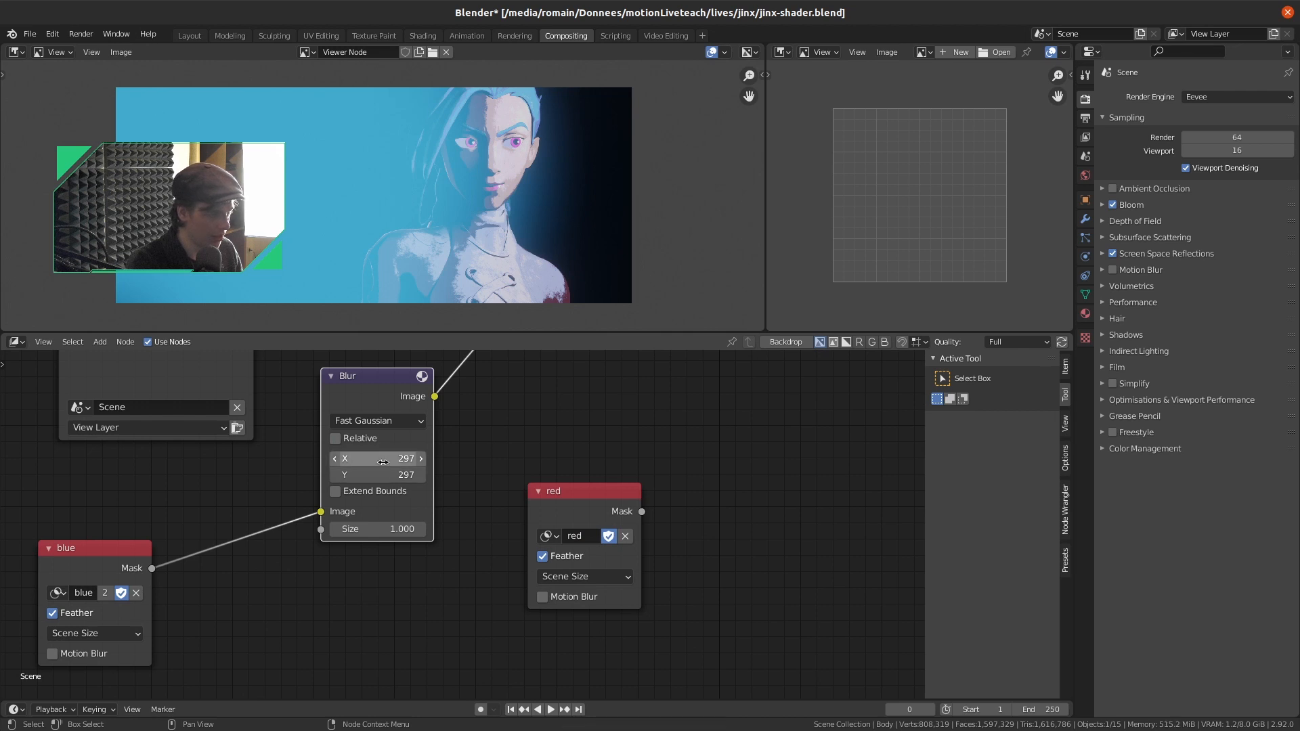
drag(397, 384, 352, 435)
Darken the Add node's second colour from bright blue to a deep navy
scroll(554, 413, down, 2)
middle_drag(412, 382, 389, 459)
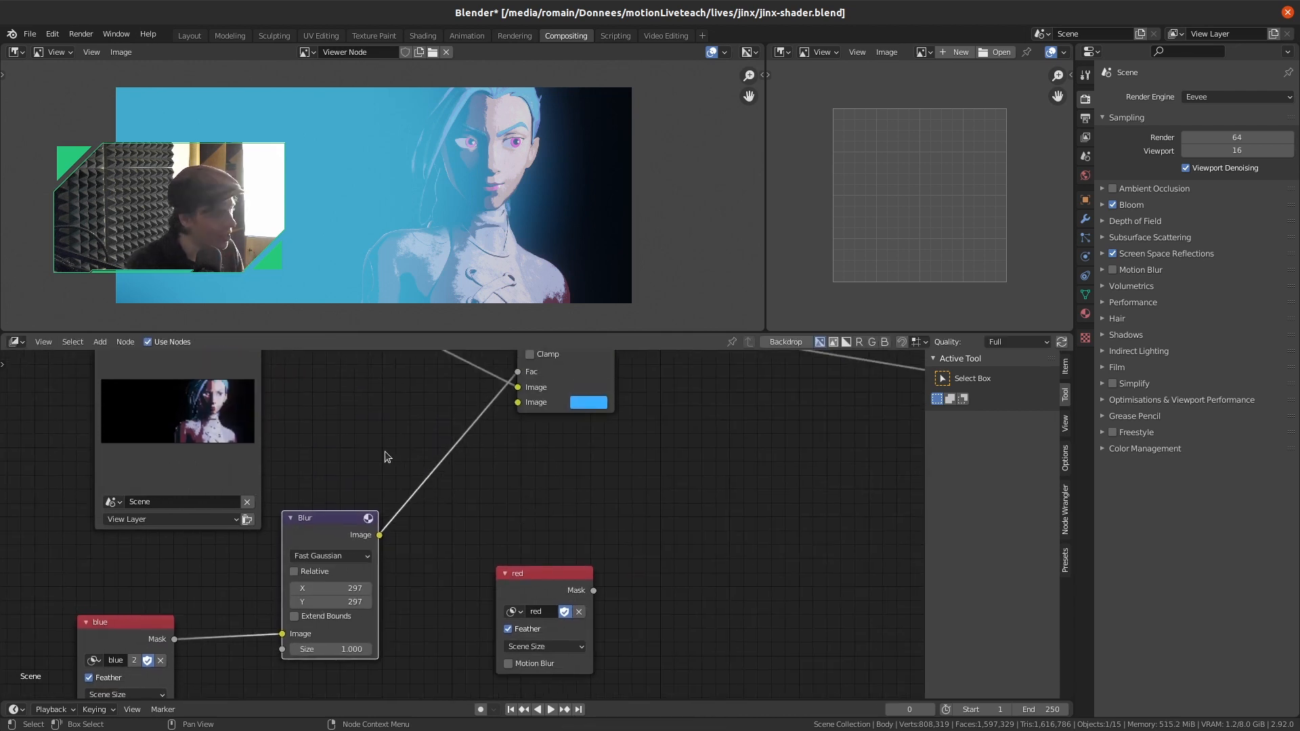
click(602, 403)
drag(690, 250, 689, 202)
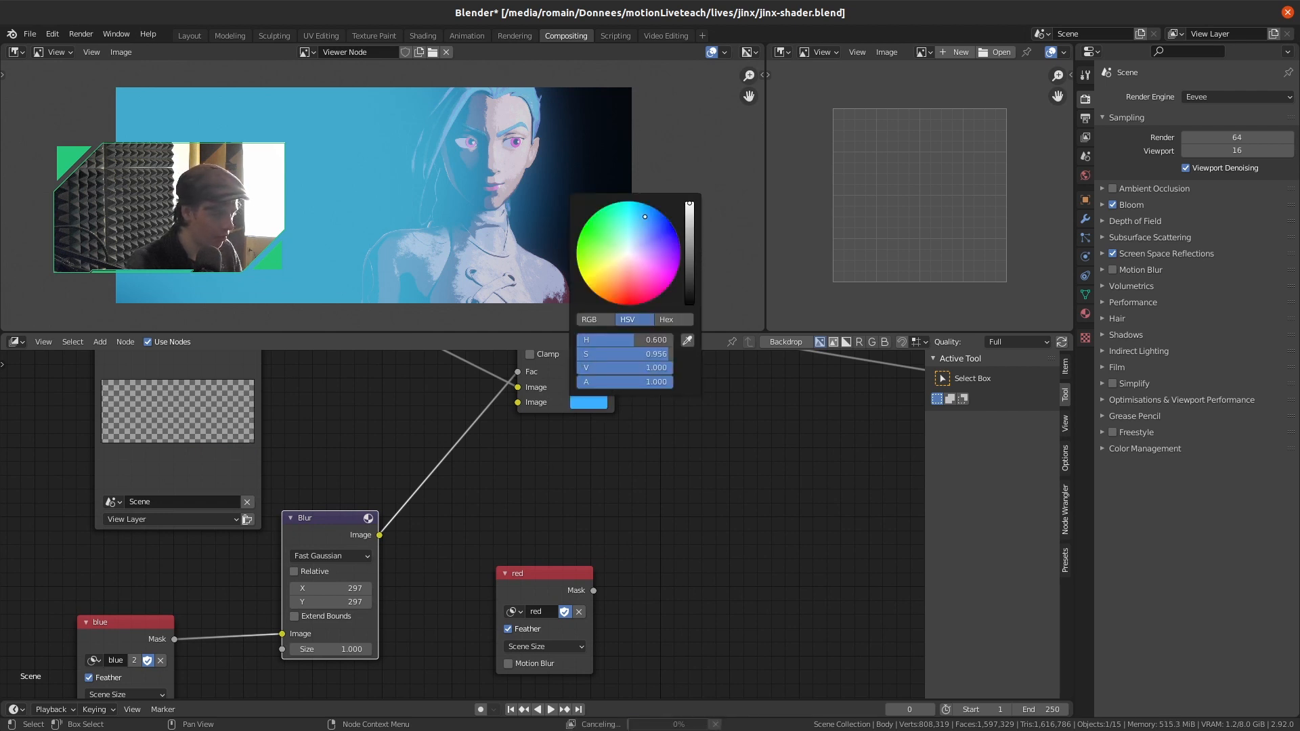
click(590, 403)
drag(689, 237, 690, 287)
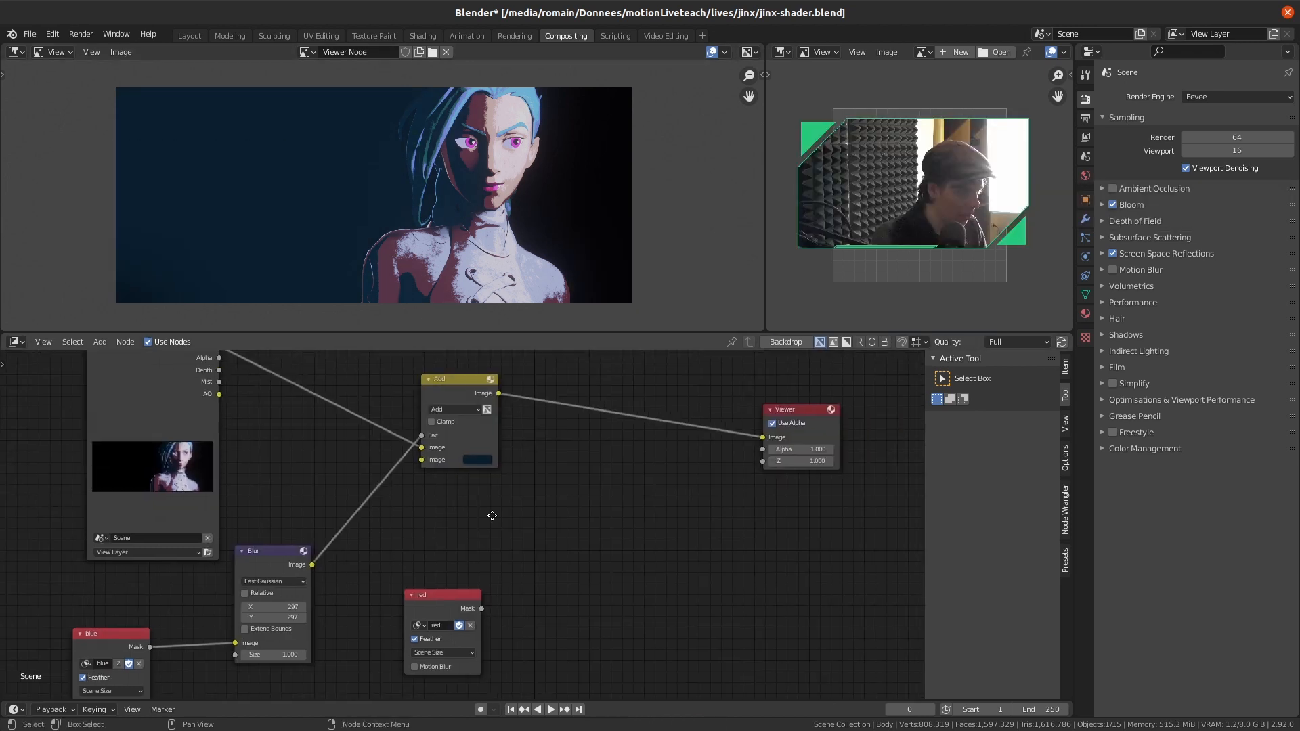
Insert a duplicate of the Add node before the Viewer, feeding it the first Add's image and the red mask as Fac
middle_drag(542, 548, 501, 498)
drag(388, 557, 368, 566)
click(430, 515)
middle_drag(432, 502, 402, 567)
click(417, 446)
key(shift+d)
click(534, 484)
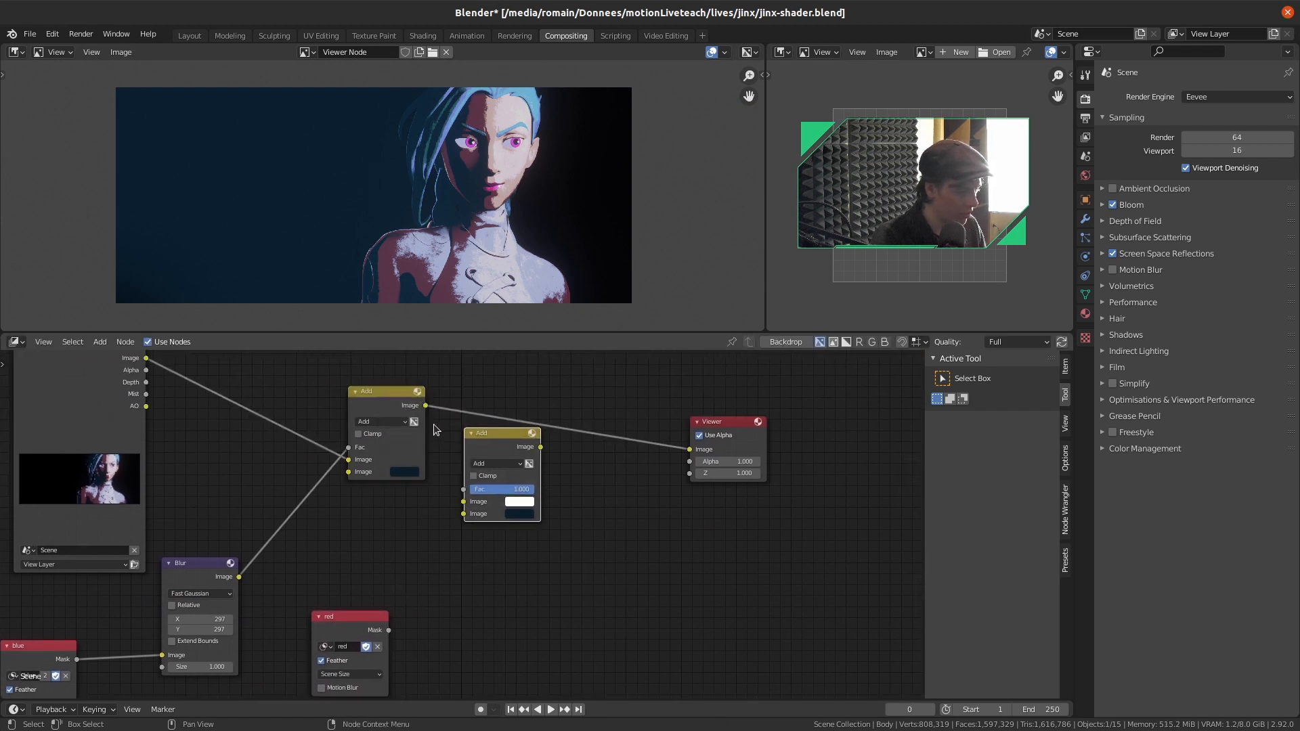
drag(427, 407, 462, 502)
drag(391, 630, 465, 489)
middle_drag(448, 626, 492, 527)
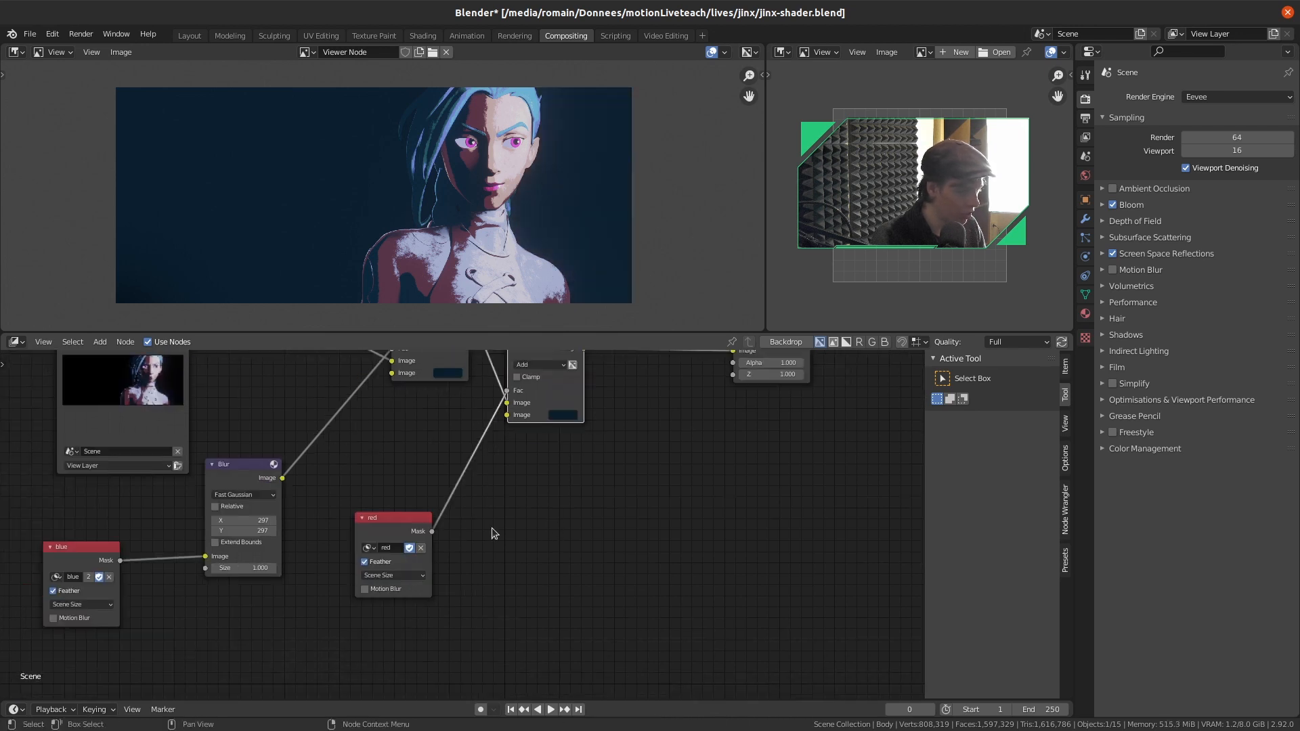
Change the second Add node's second colour to a bright magenta
click(562, 415)
mouse_move(611, 306)
mouse_down()
mouse_move(624, 318)
mouse_move(596, 333)
mouse_move(643, 258)
mouse_move(633, 313)
mouse_up()
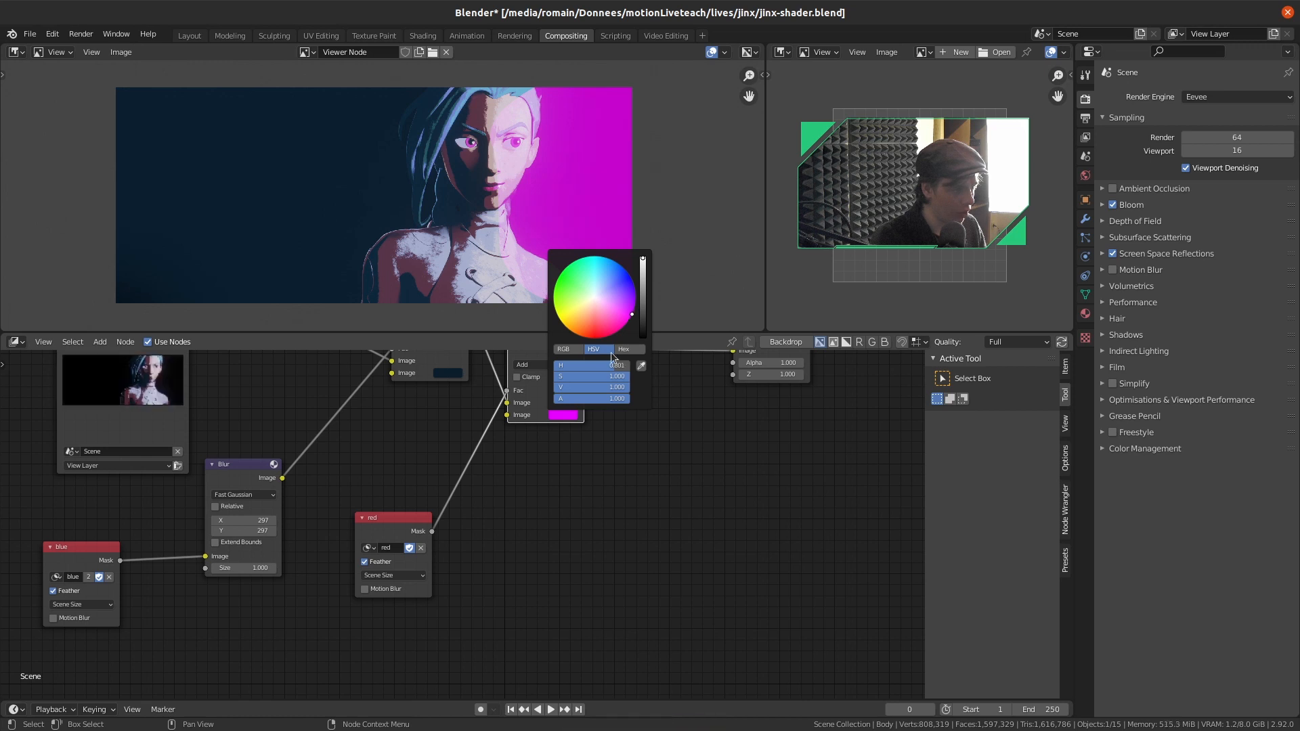
Insert a duplicate Blur node between the red mask and the second Add node, with X and Y at 359
scroll(490, 561, up, 2)
middle_drag(459, 590, 494, 565)
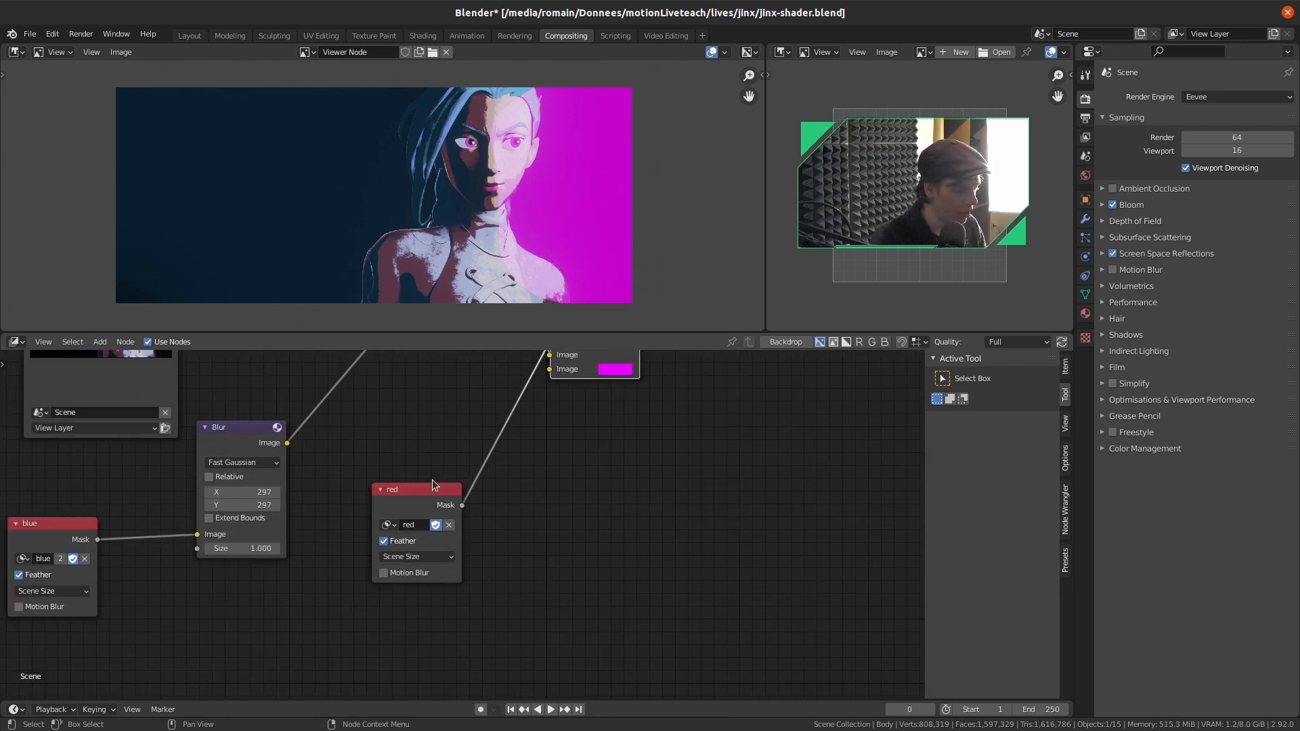
drag(433, 485, 321, 587)
click(261, 454)
key(shift+d)
click(466, 470)
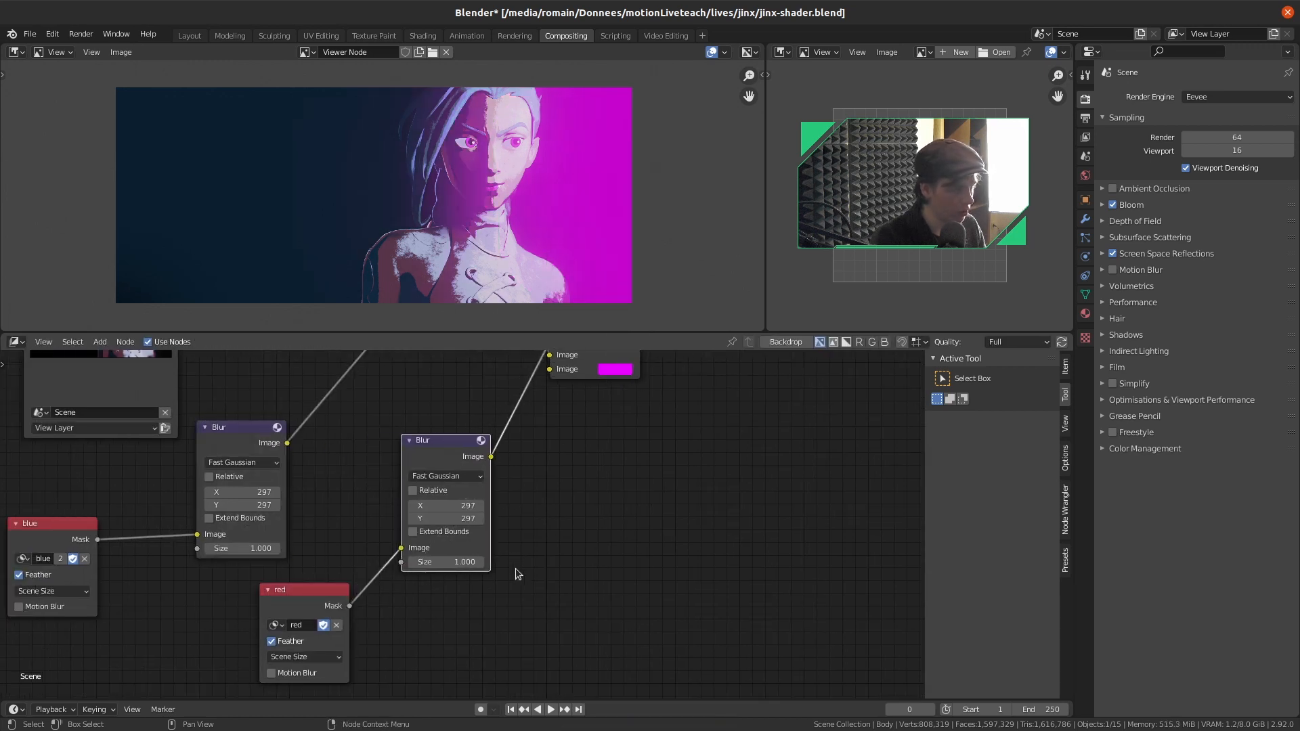
drag(447, 506, 488, 518)
Darken the second Add node's magenta colour to a deep purple
middle_drag(627, 377, 598, 498)
click(600, 494)
drag(680, 308, 680, 383)
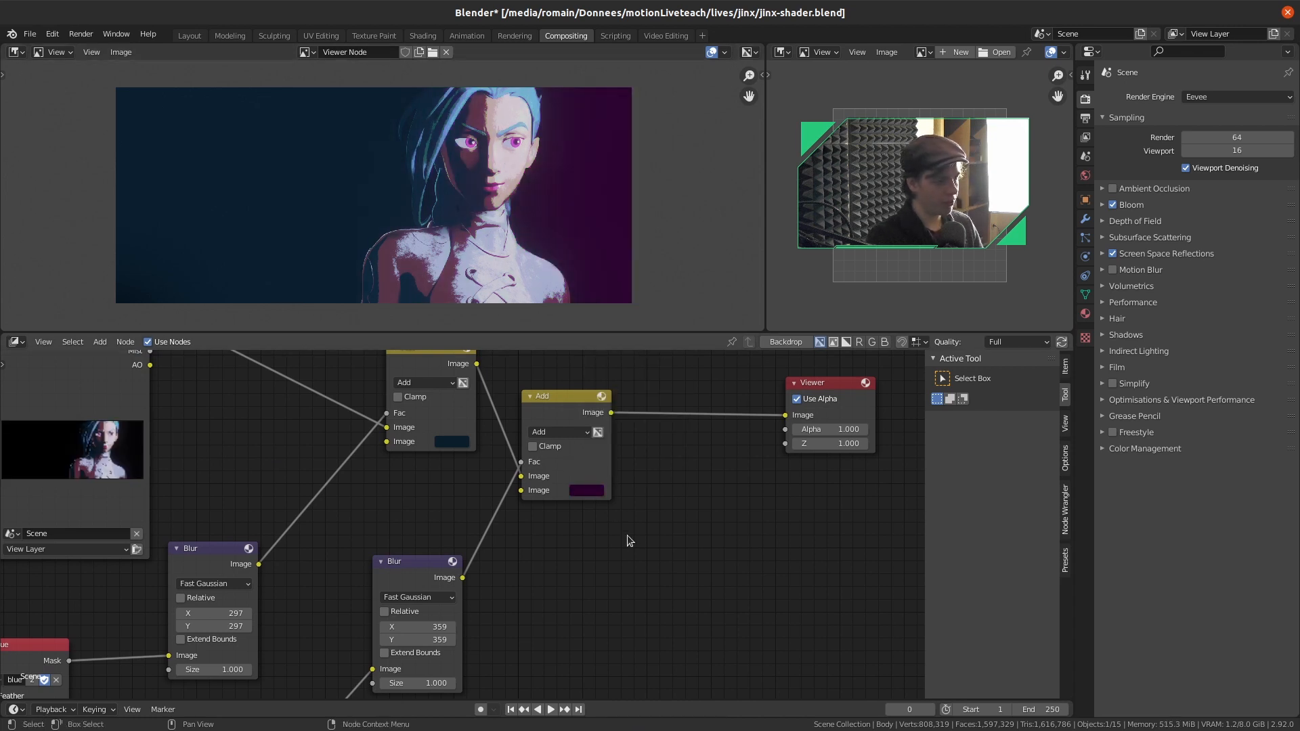
Compare the Render Layers output with the results of the first and second Add nodes in the Viewer
middle_drag(627, 535, 635, 628)
ctrl+shift+click(91, 409)
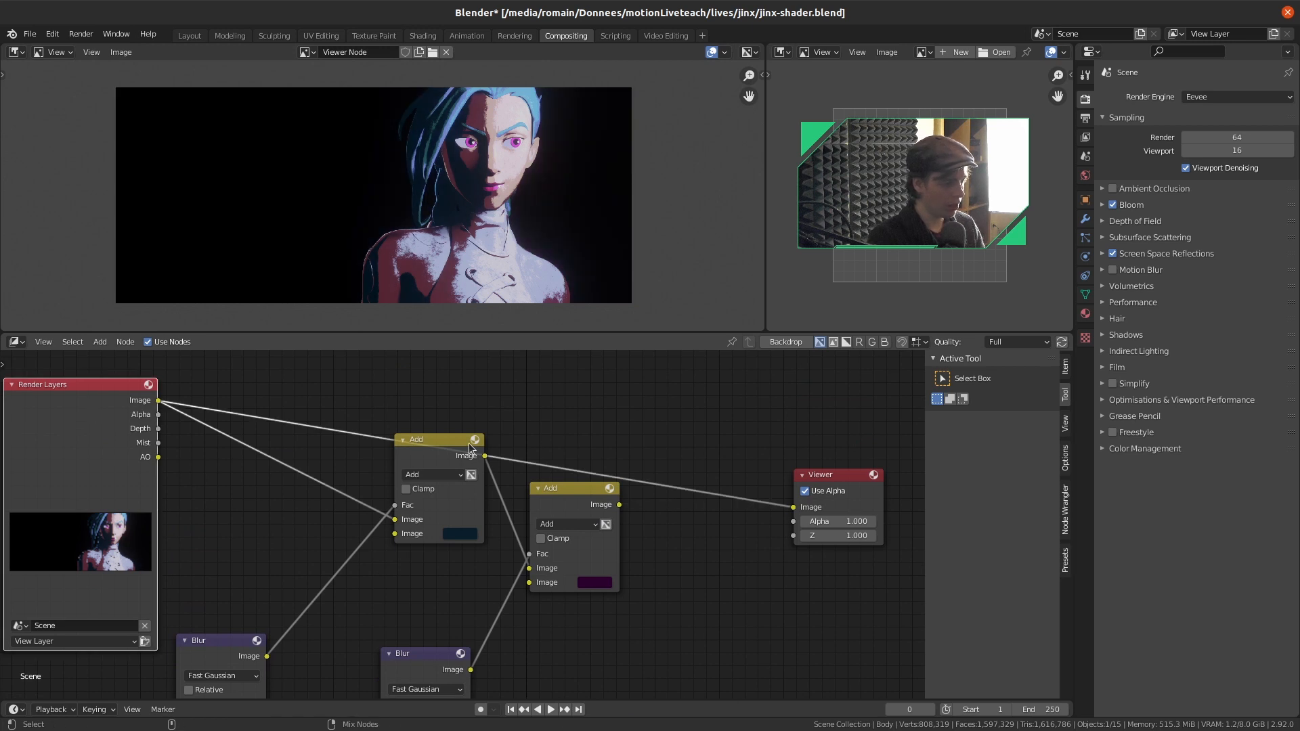
ctrl+shift+click(469, 443)
ctrl+shift+click(570, 487)
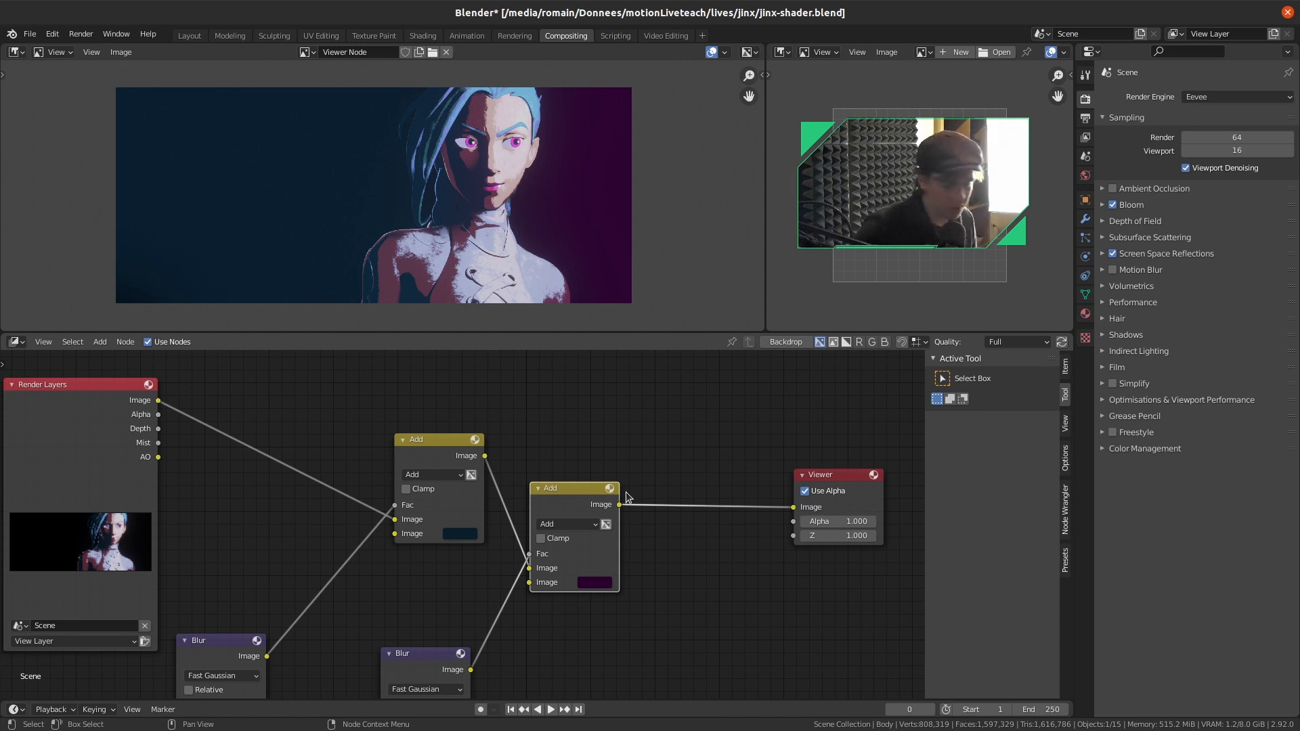
Tidy the Add and Blur nodes into a compact chain and move the Viewer farther from the second Add node
scroll(726, 563, down, 1)
middle_drag(641, 650, 726, 617)
drag(526, 423, 474, 462)
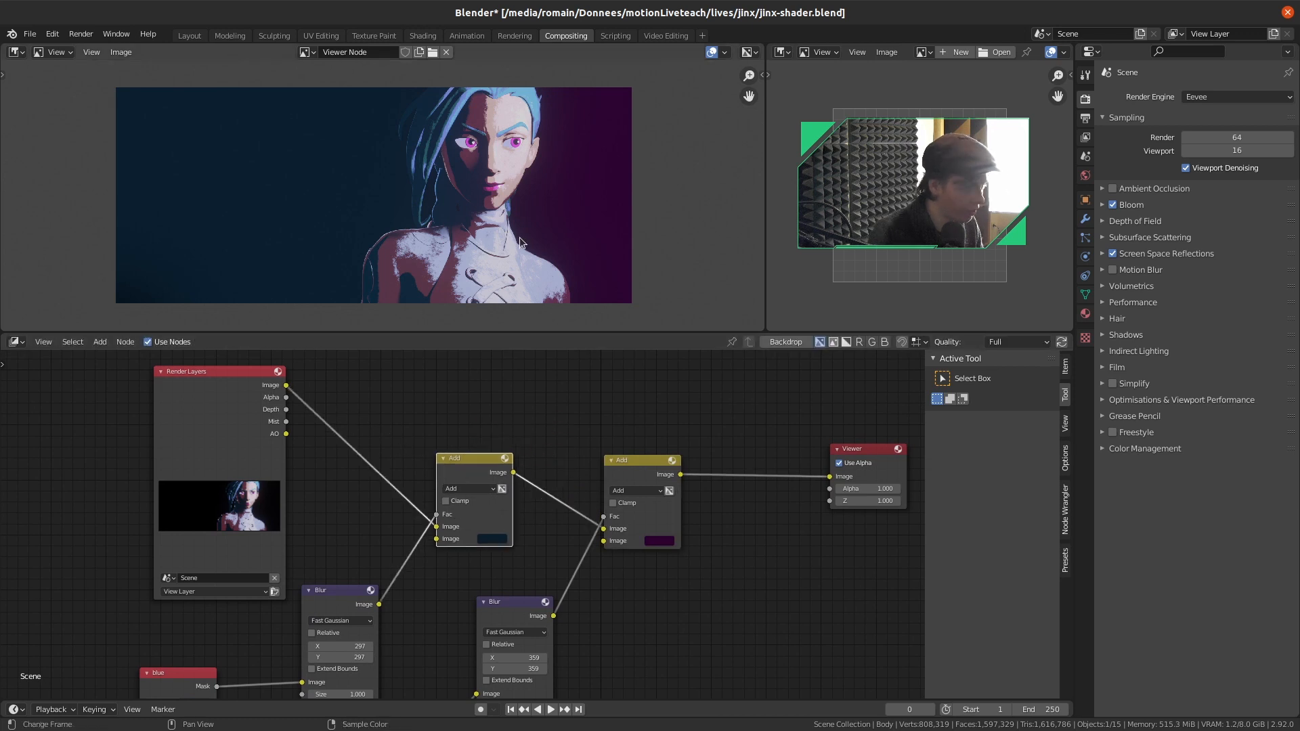
middle_drag(360, 439, 398, 406)
drag(367, 566, 367, 526)
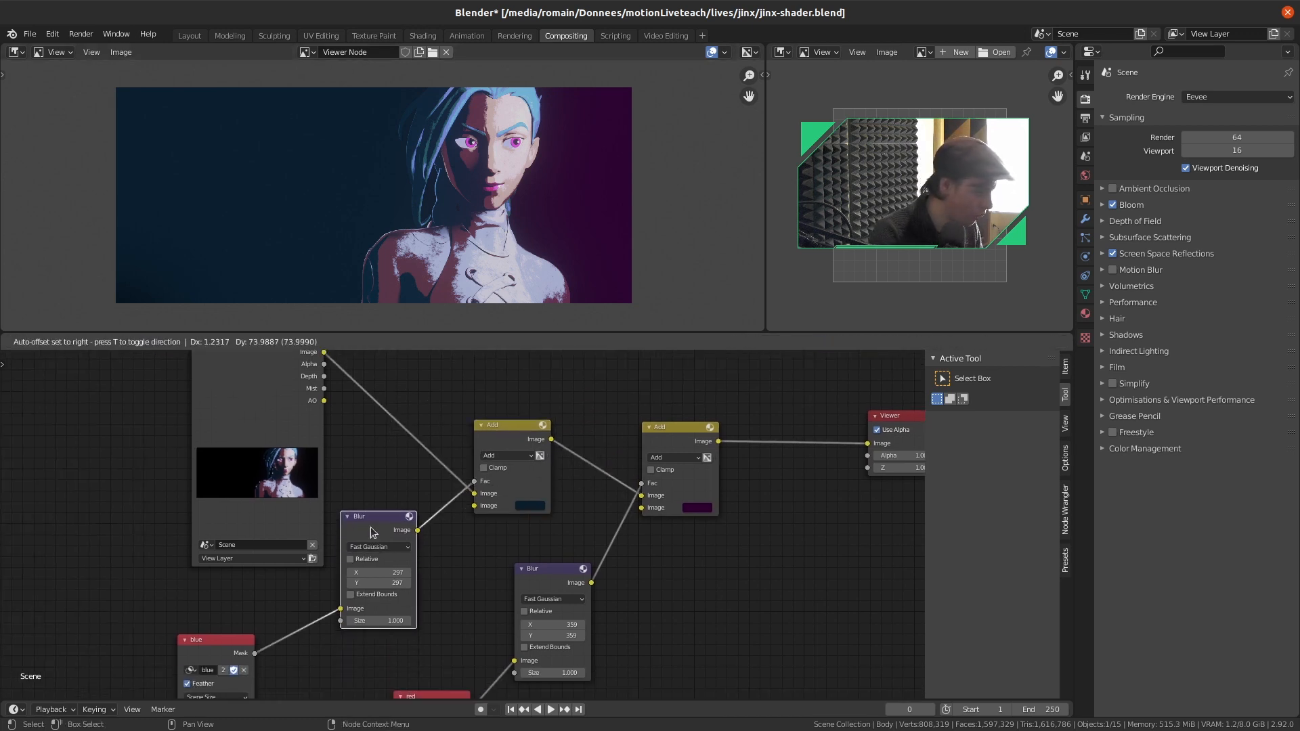
middle_drag(500, 573, 543, 497)
drag(479, 619, 427, 582)
drag(588, 494, 565, 480)
middle_drag(696, 493, 486, 584)
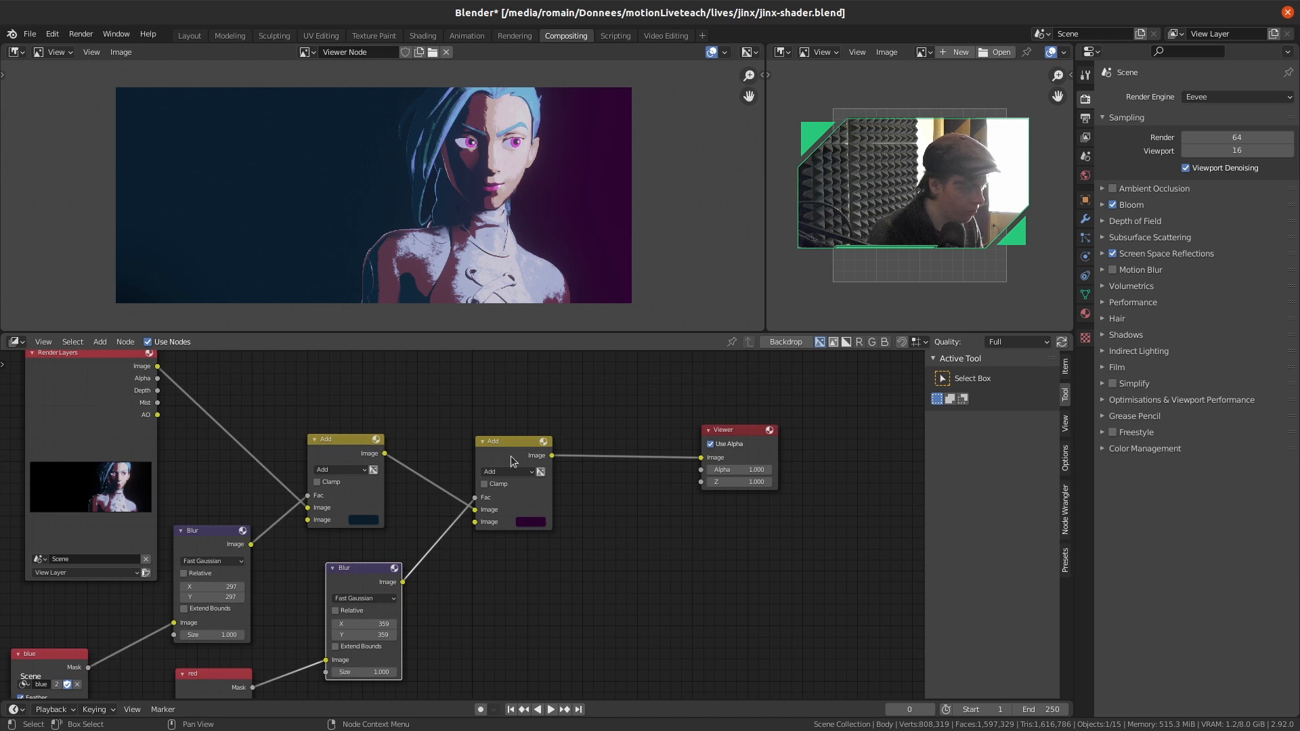
drag(513, 461, 482, 485)
drag(345, 442, 307, 432)
drag(469, 469, 449, 470)
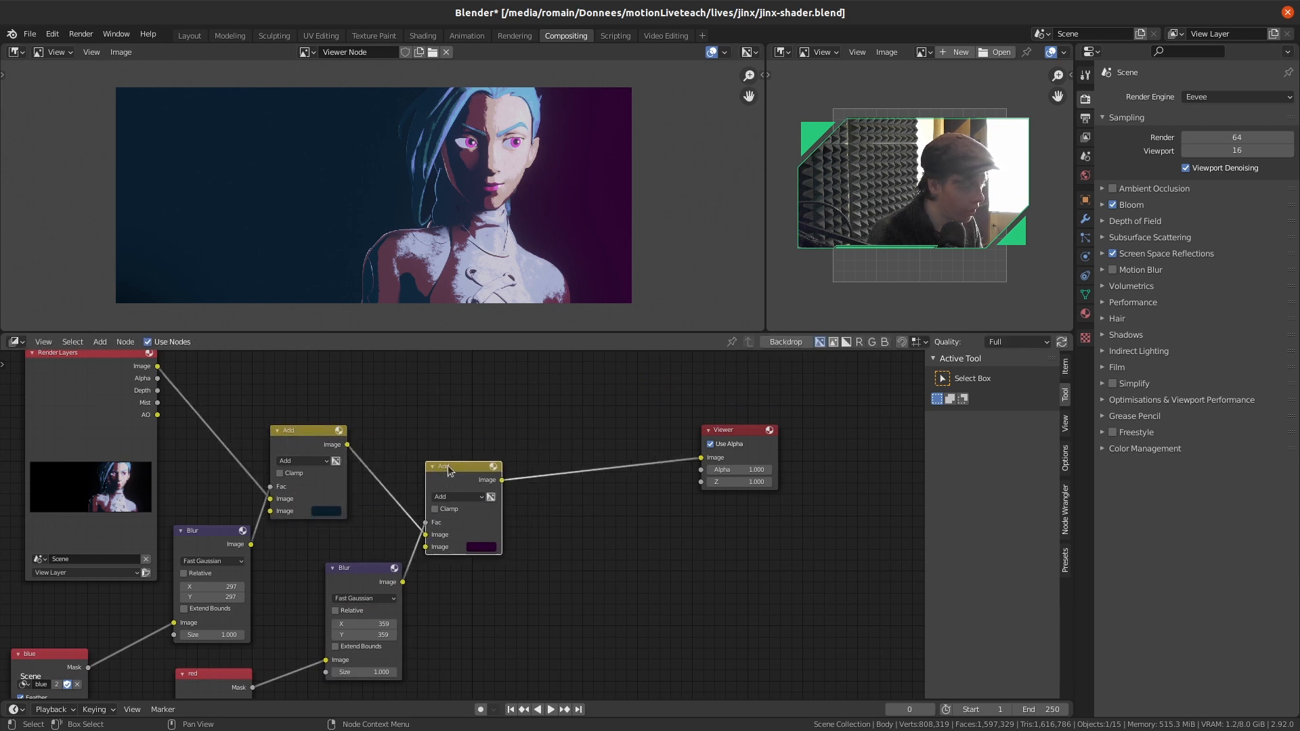
middle_drag(719, 530, 419, 531)
drag(424, 433, 673, 407)
click(515, 504)
Add an Ellipse Mask node below the node chain and preview it in the Viewer
middle_drag(512, 507, 634, 510)
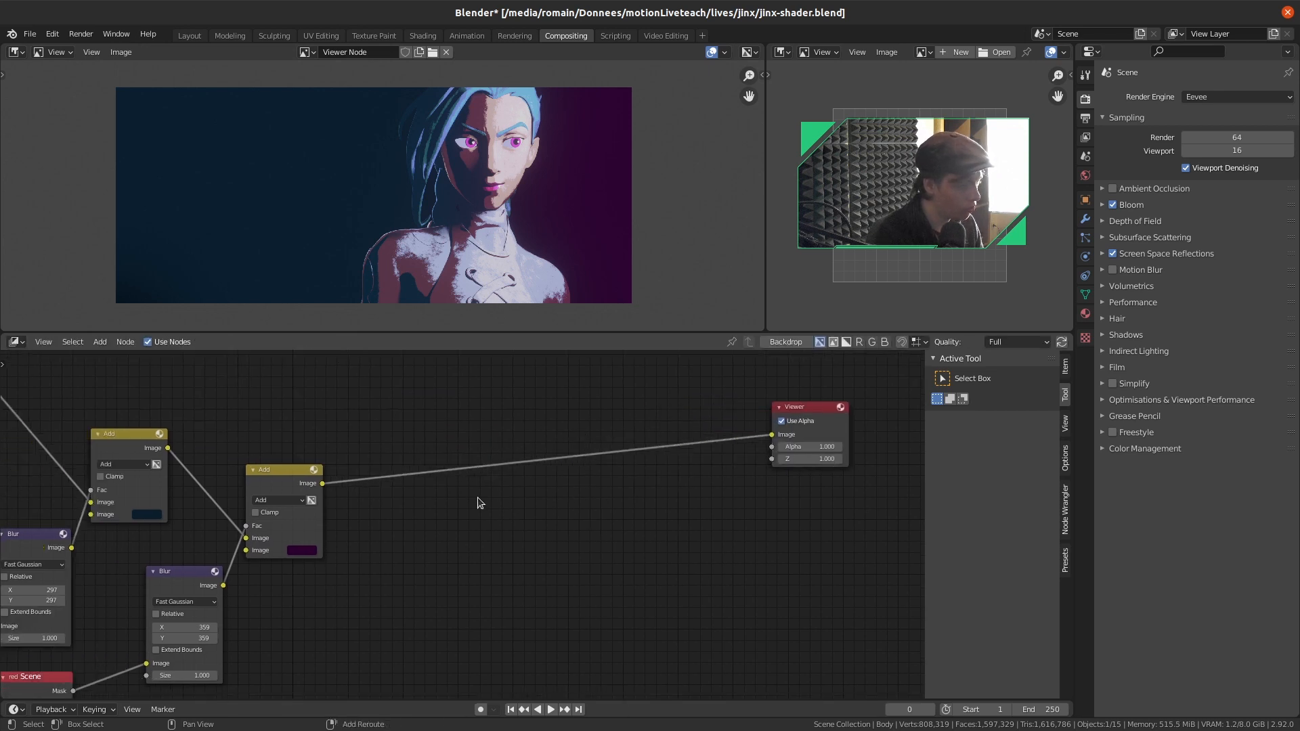
key(shift+a)
text(c)
key(BackSpace)
text(ellipse)
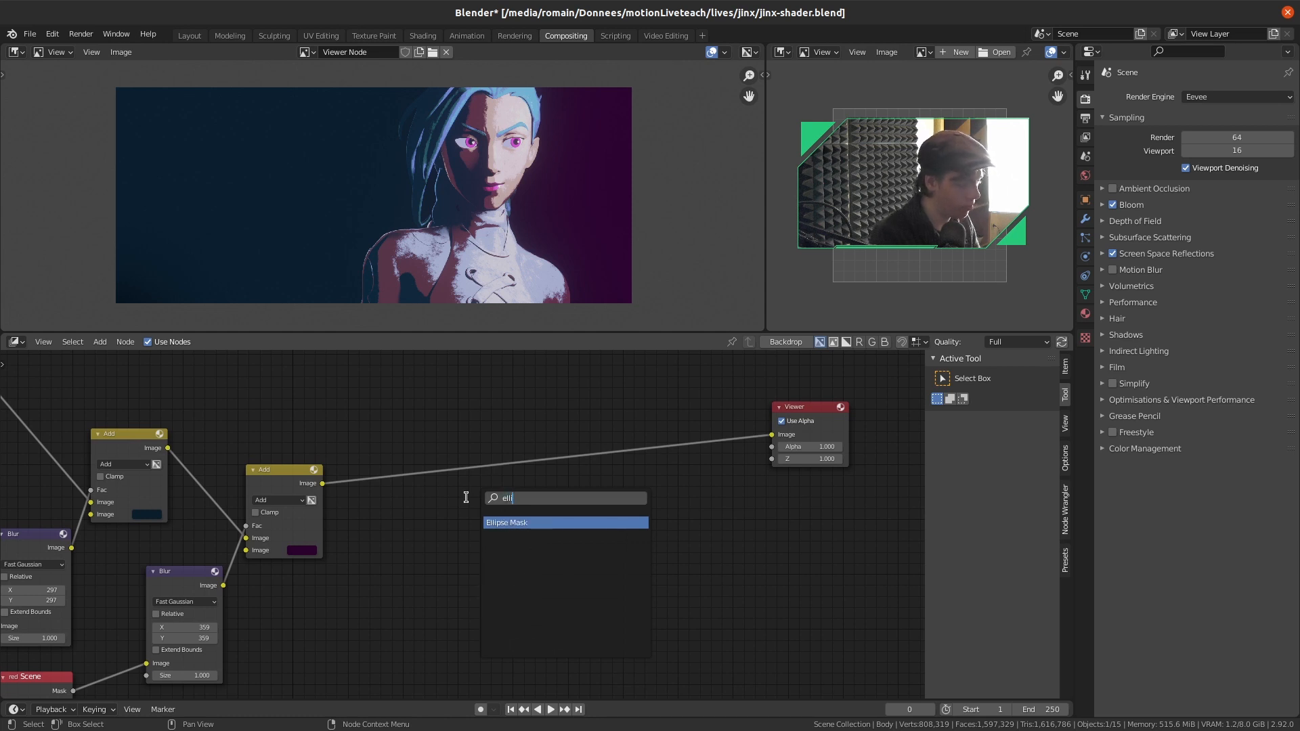
key(Return)
click(472, 546)
ctrl+shift+click(472, 546)
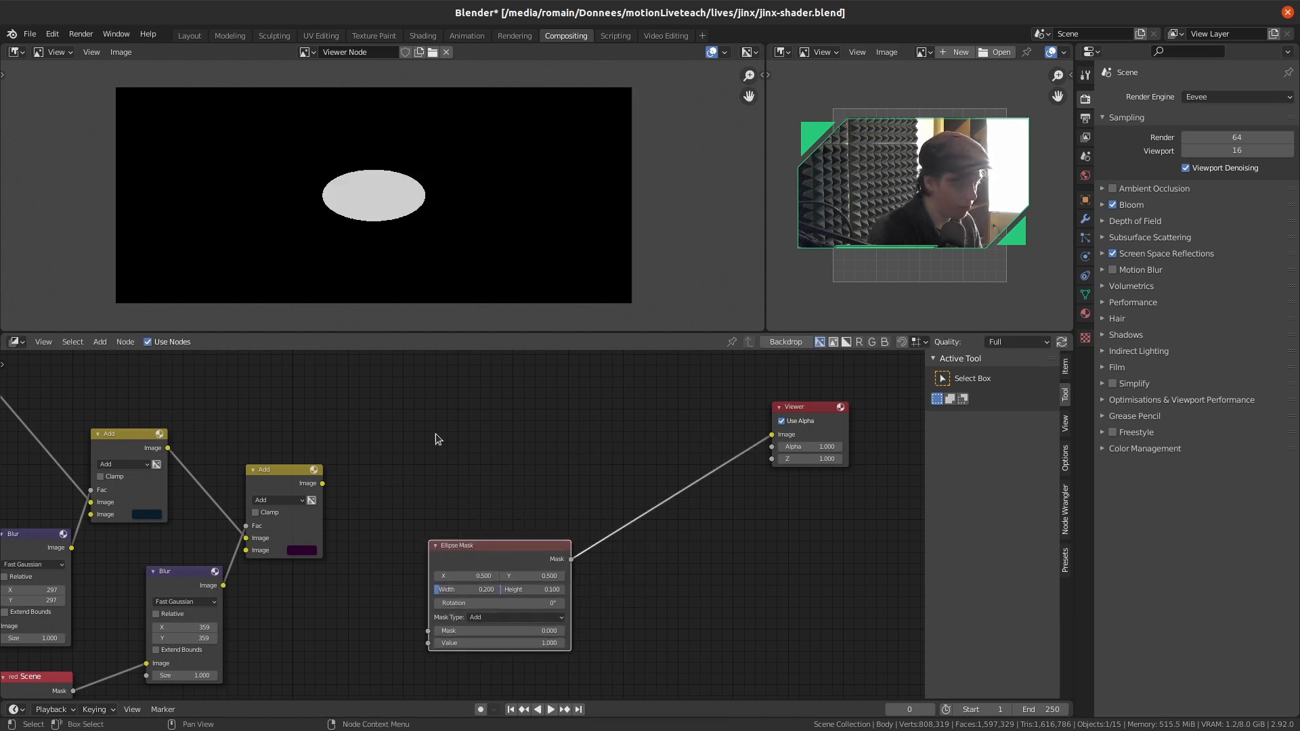
Enlarge the ellipse mask to a width of 0.983 and a height of 0.433
scroll(481, 474, up, 3)
drag(430, 583, 576, 576)
scroll(452, 506, down, 2)
scroll(452, 506, down, 1)
key(shift+a)
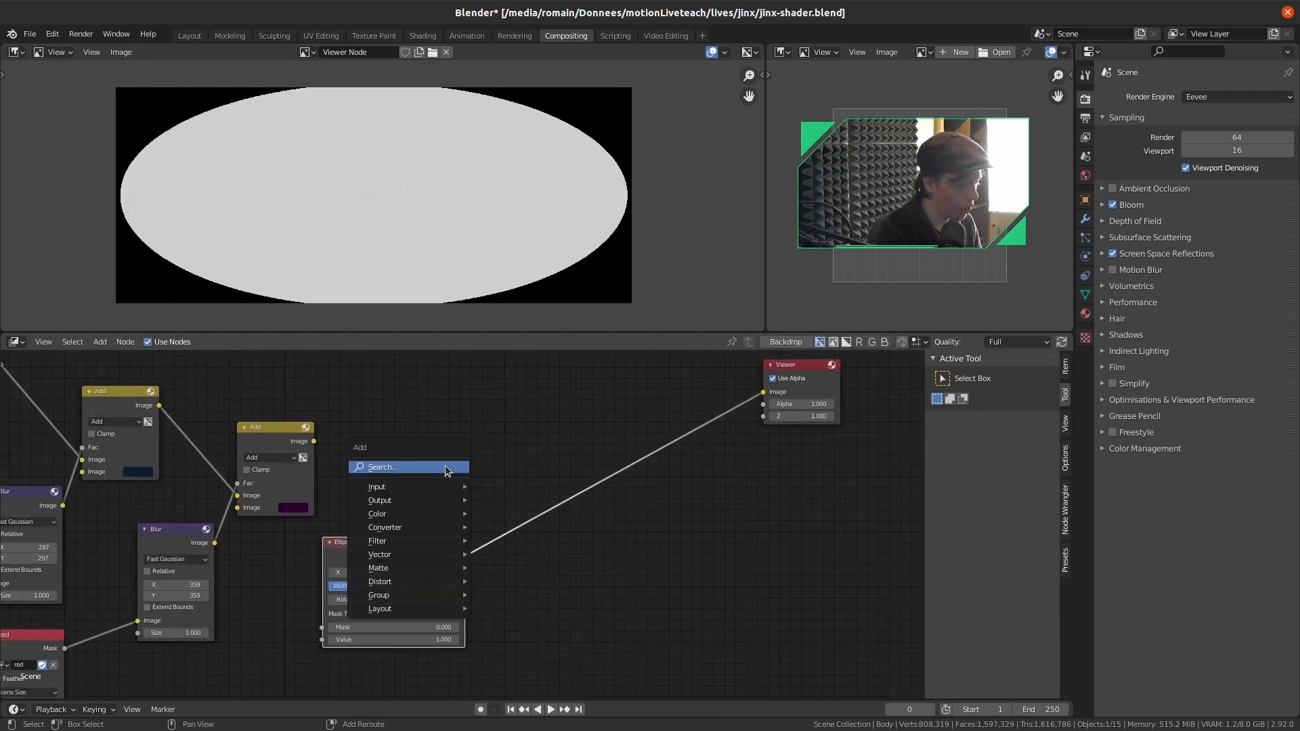
click(445, 466)
text(blur)
key(Return)
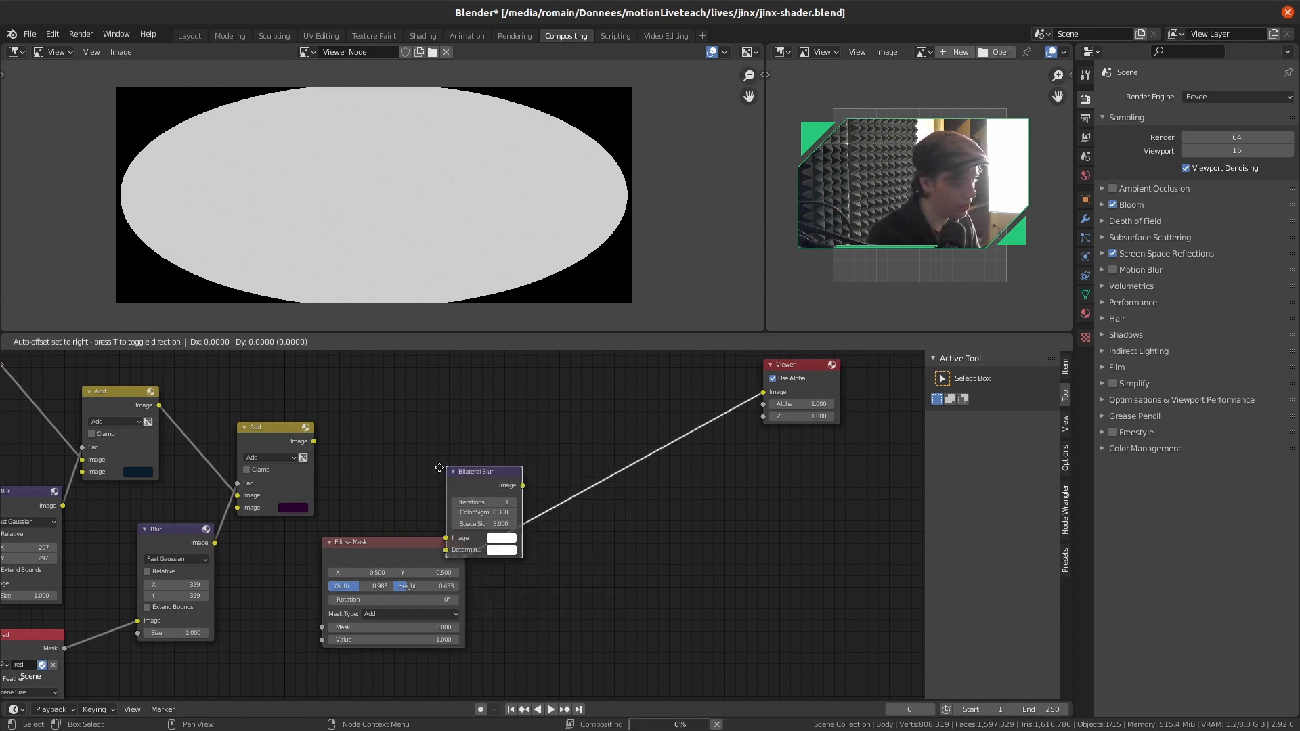
right_click(434, 474)
key(shift+a)
click(429, 470)
key(Escape)
Insert a duplicate of the red mask's Blur node between the Ellipse Mask and the Viewer
click(162, 533)
key(shift+d)
click(575, 492)
Duplicate the second Add node, feed that node's image into the copy, and set the copy's blending mode to Multiply
middle_drag(560, 454, 467, 462)
click(181, 441)
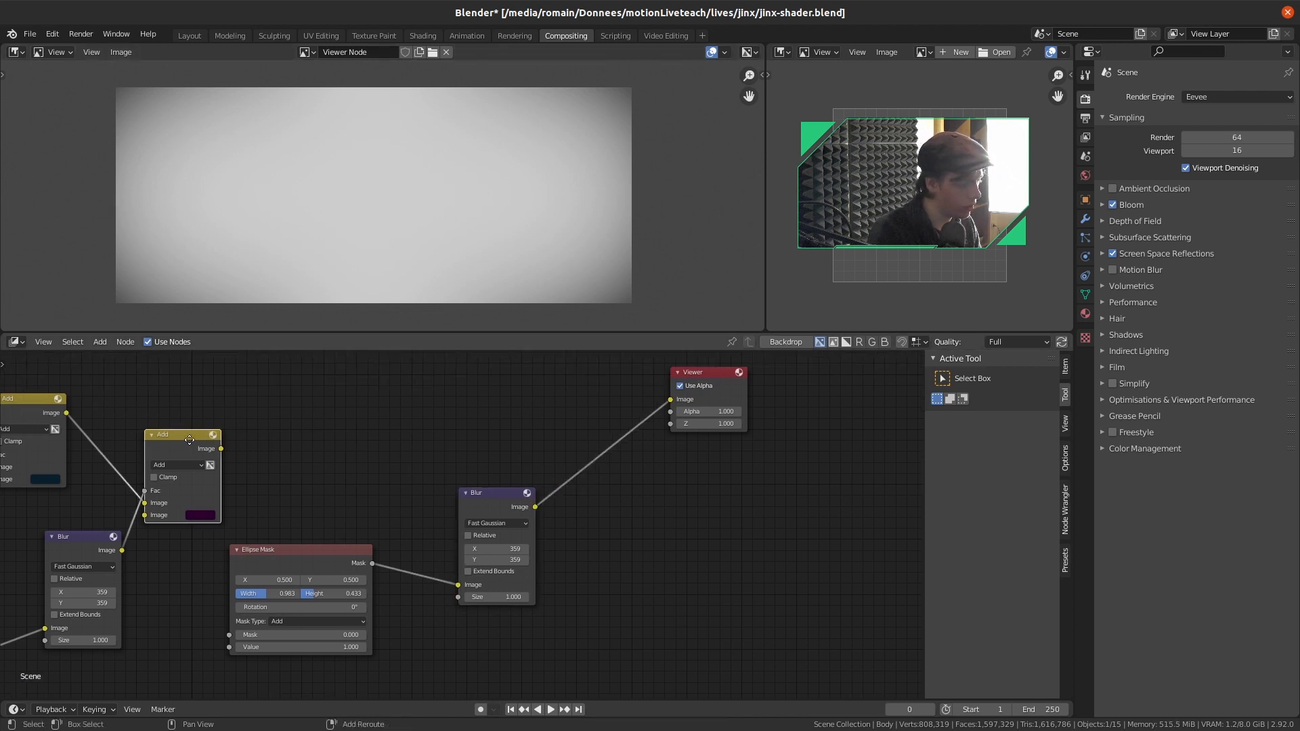
key(shift+d)
click(386, 394)
drag(222, 449, 349, 455)
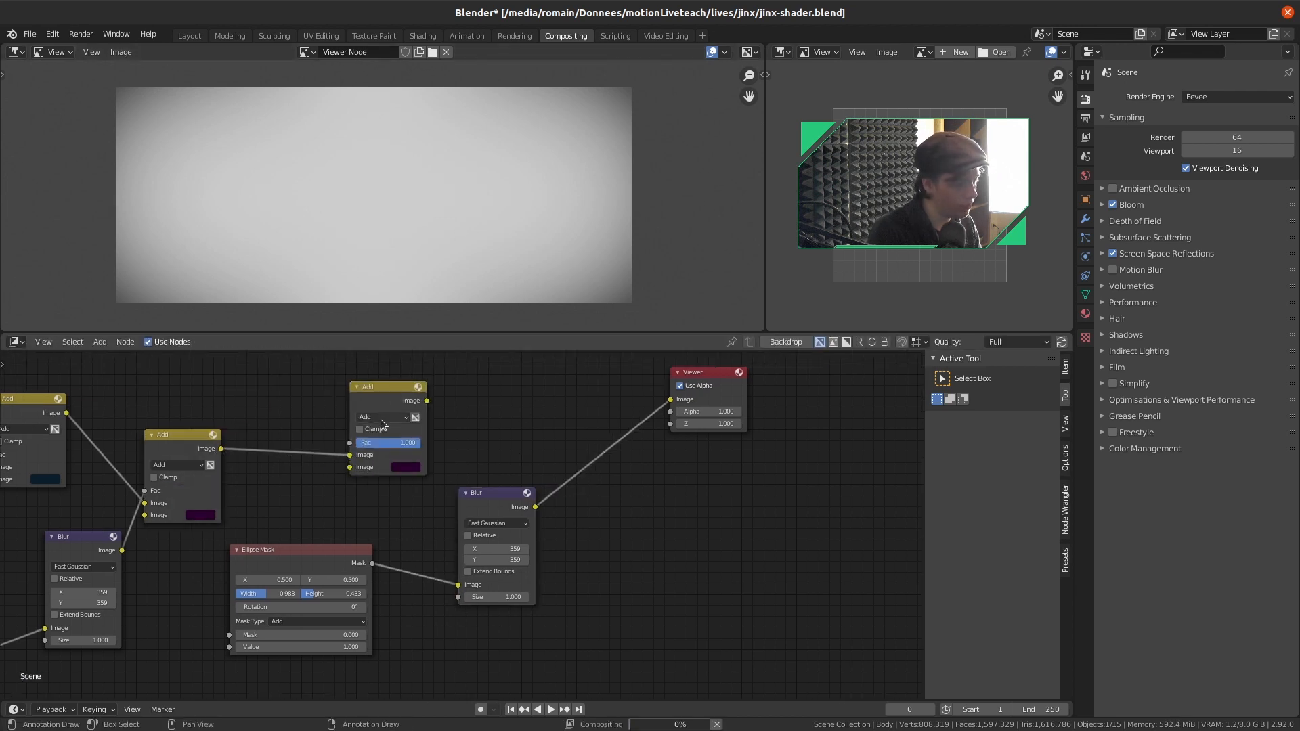
click(397, 420)
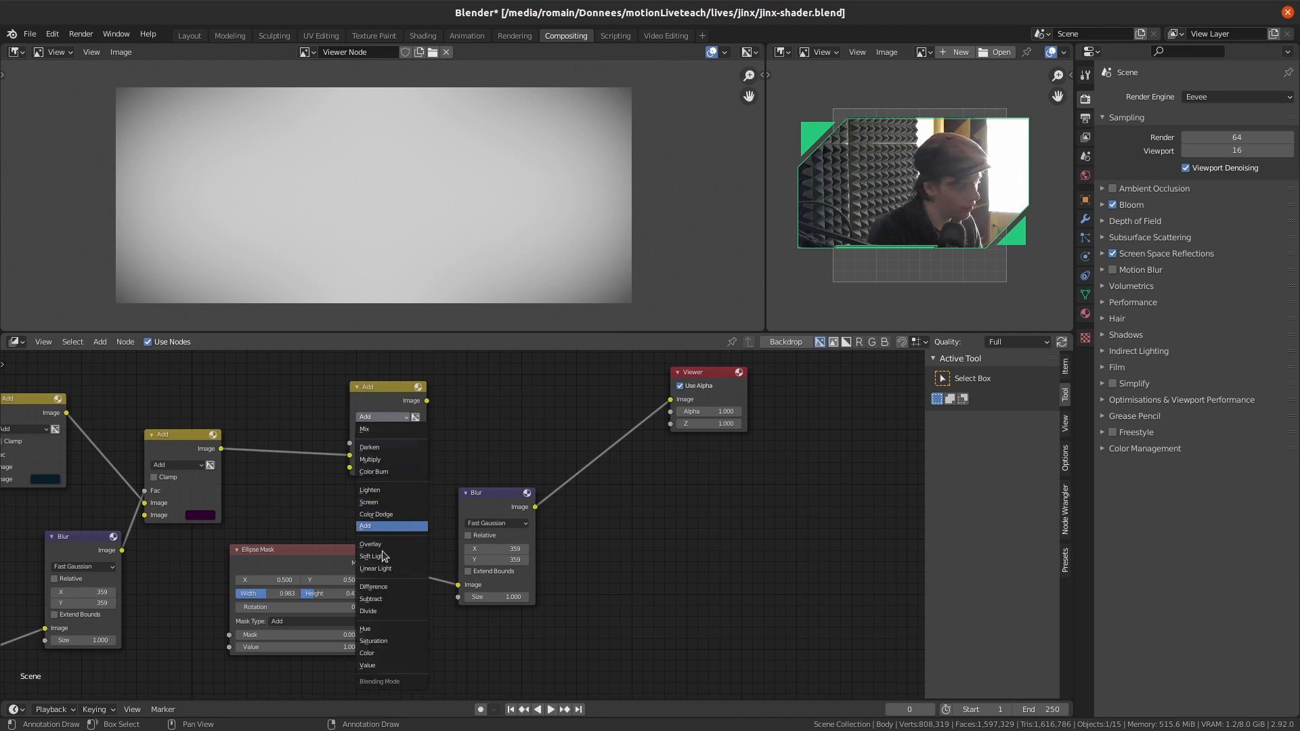
click(370, 459)
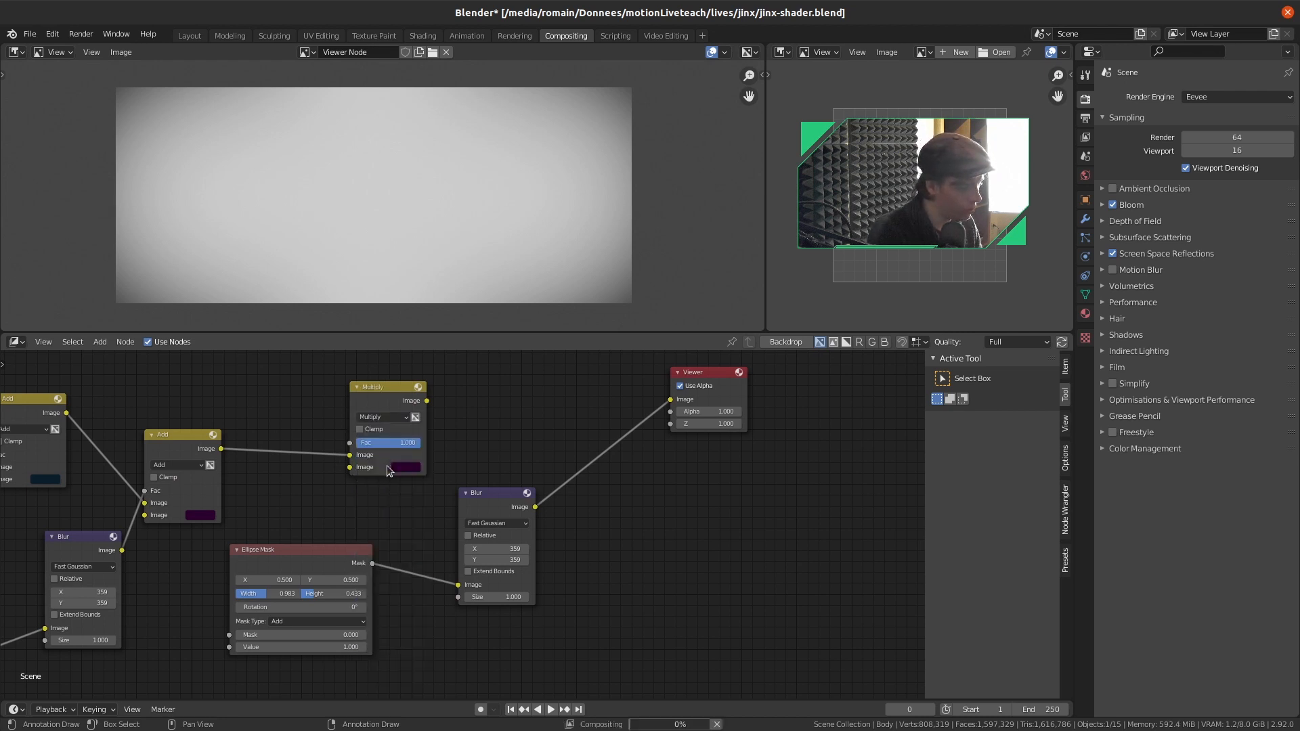
Wire the second Add node and the blurred ellipse into the Multiply node's first and second Image inputs, with Multiply feeding the Viewer
click(404, 469)
drag(488, 374, 486, 398)
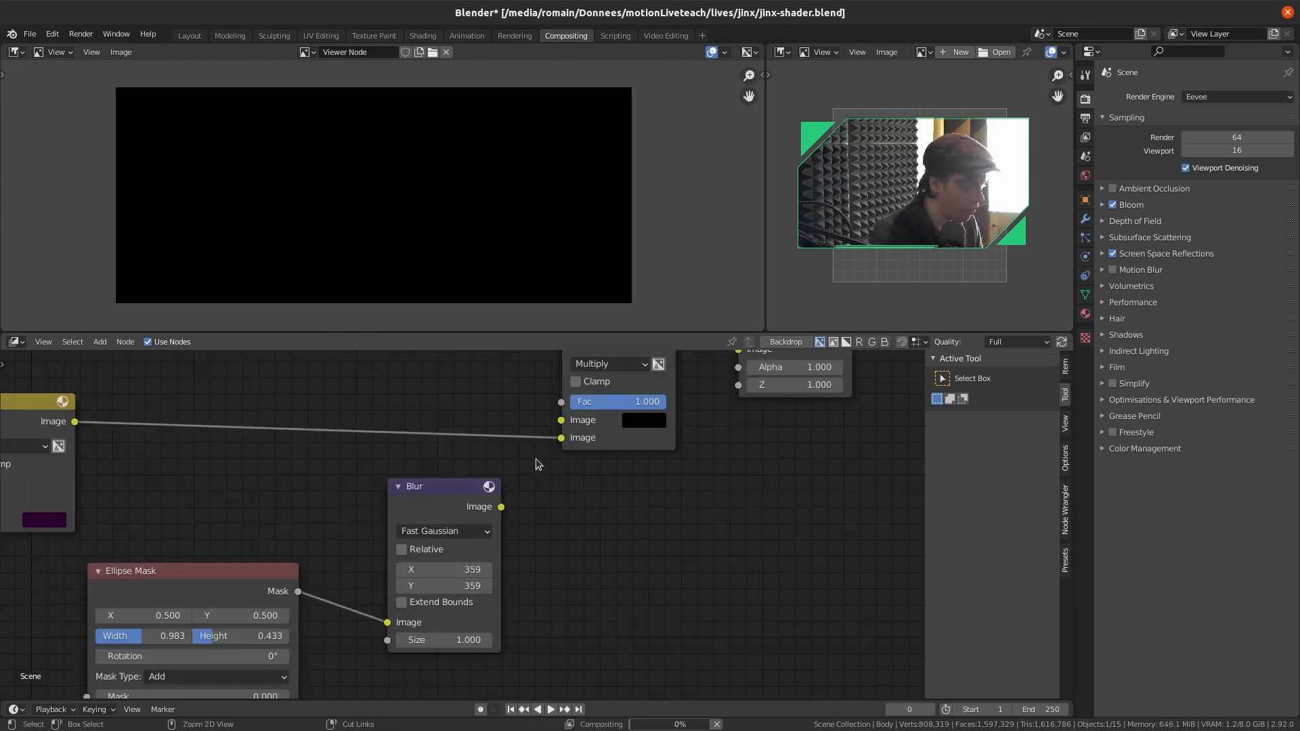
middle_drag(673, 457, 660, 466)
ctrl+right_drag(518, 445, 303, 444)
drag(61, 439, 548, 431)
drag(488, 517, 549, 448)
scroll(560, 519, down, 2)
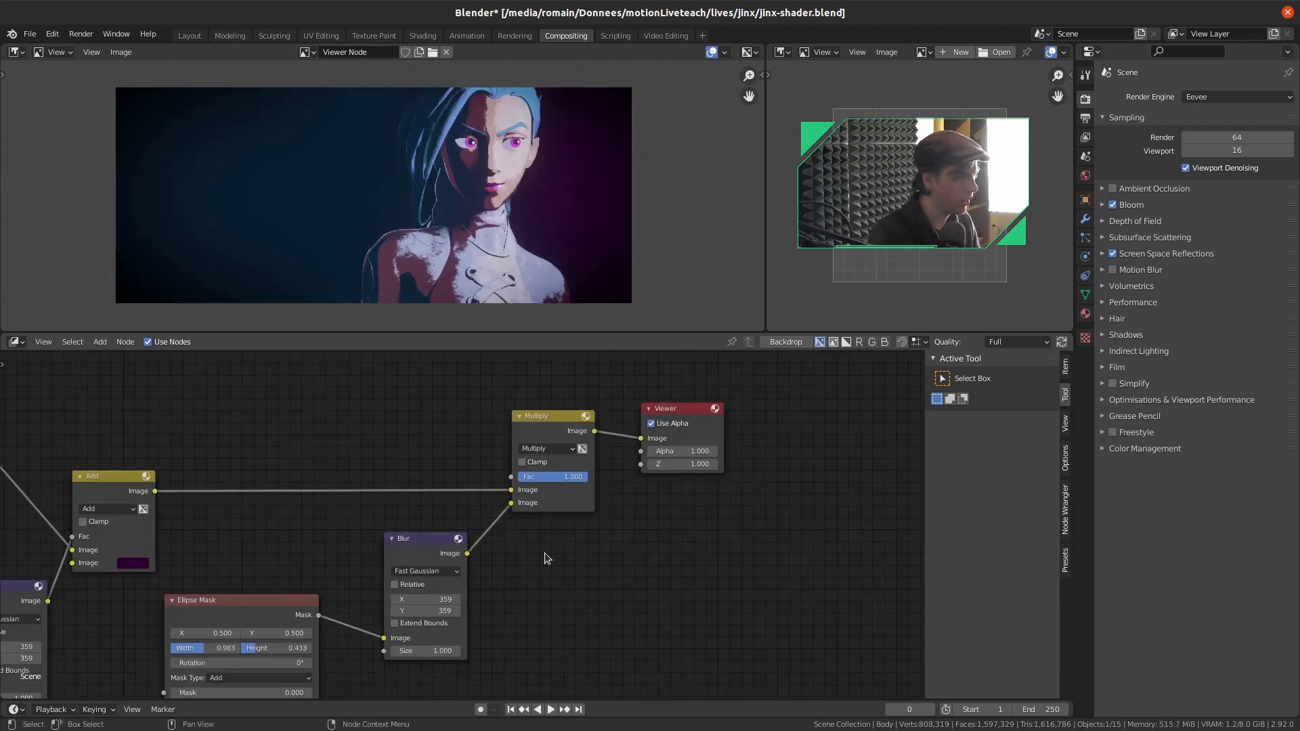
Reduce the Multiply node's Fac to 0.525 and move the node lower
mouse_move(577, 458)
mouse_down()
mouse_move(534, 458)
mouse_move(559, 462)
mouse_up()
click(557, 460)
key(Return)
drag(548, 401, 550, 463)
Move the Viewer farther from the Multiply node and turn off its Use Alpha option
middle_drag(684, 398, 612, 384)
drag(612, 384, 861, 385)
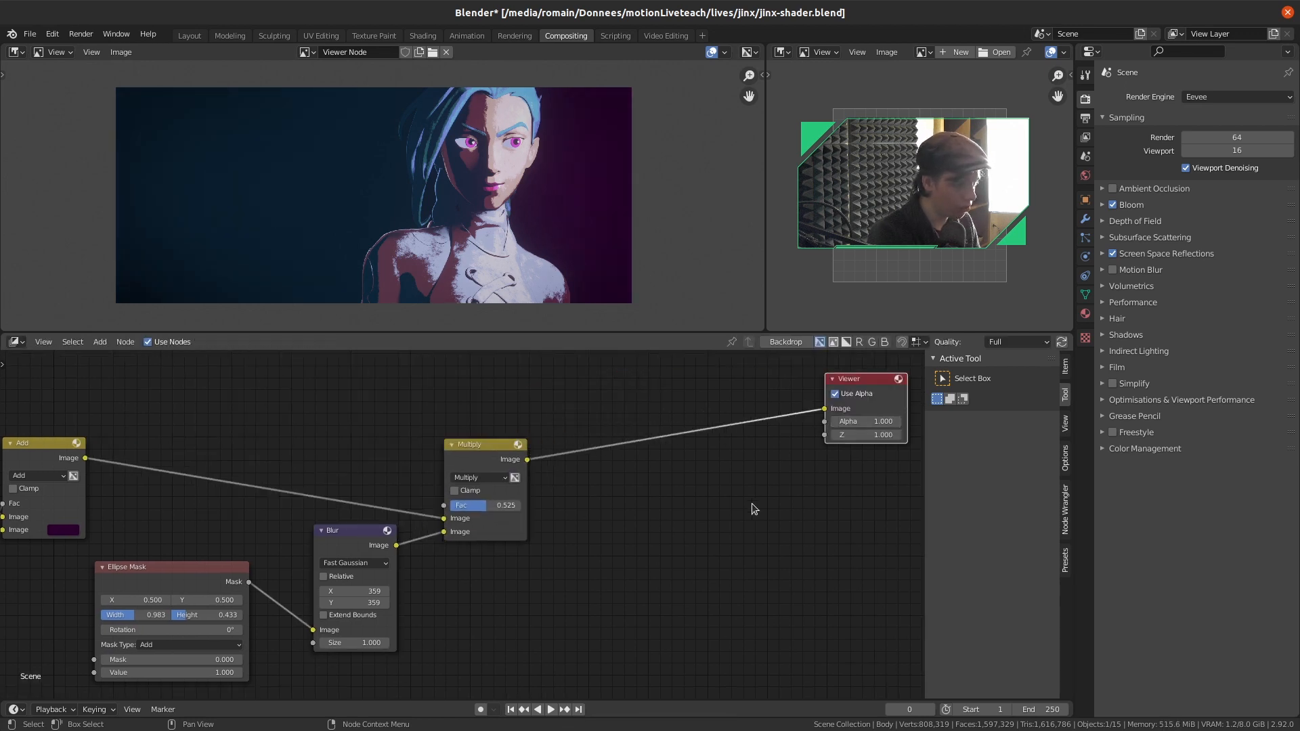
middle_drag(861, 385, 614, 409)
click(622, 418)
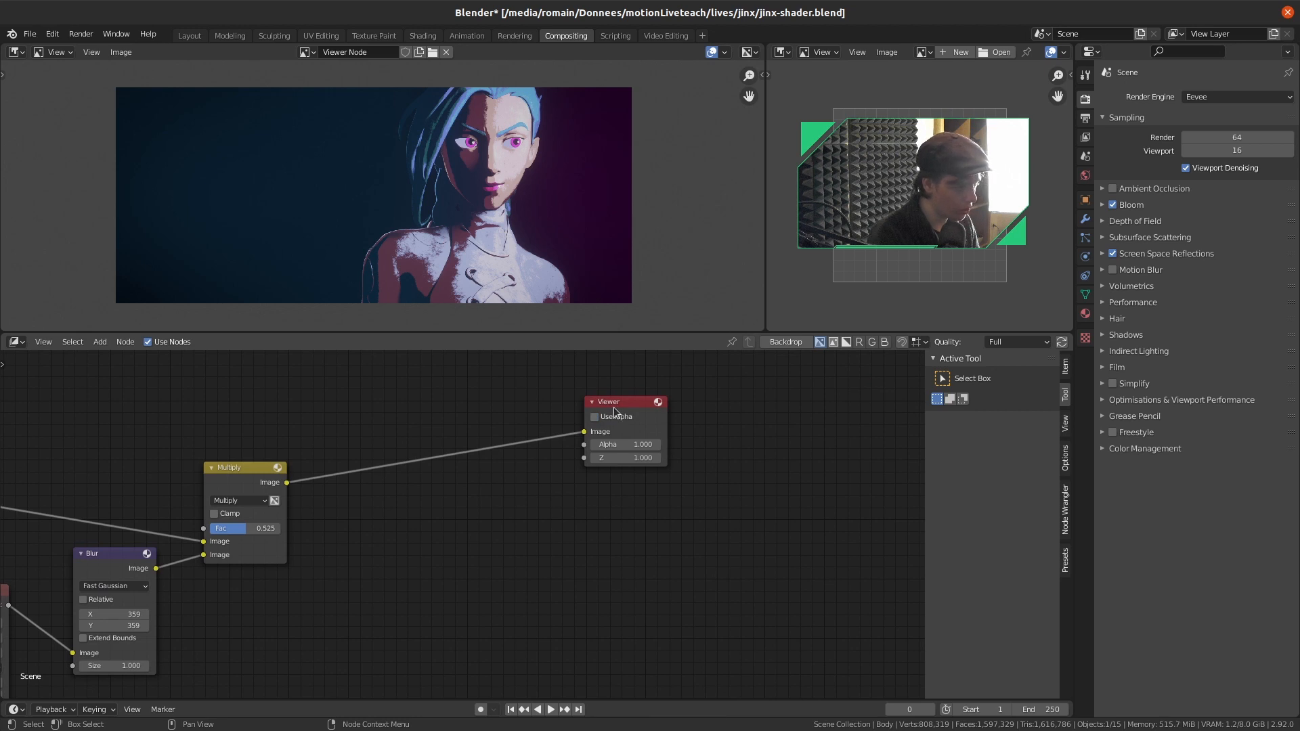
drag(614, 407, 713, 411)
Insert an RGB Curves node between the Multiply node and the Viewer
key(shift+a)
click(448, 418)
text(curv)
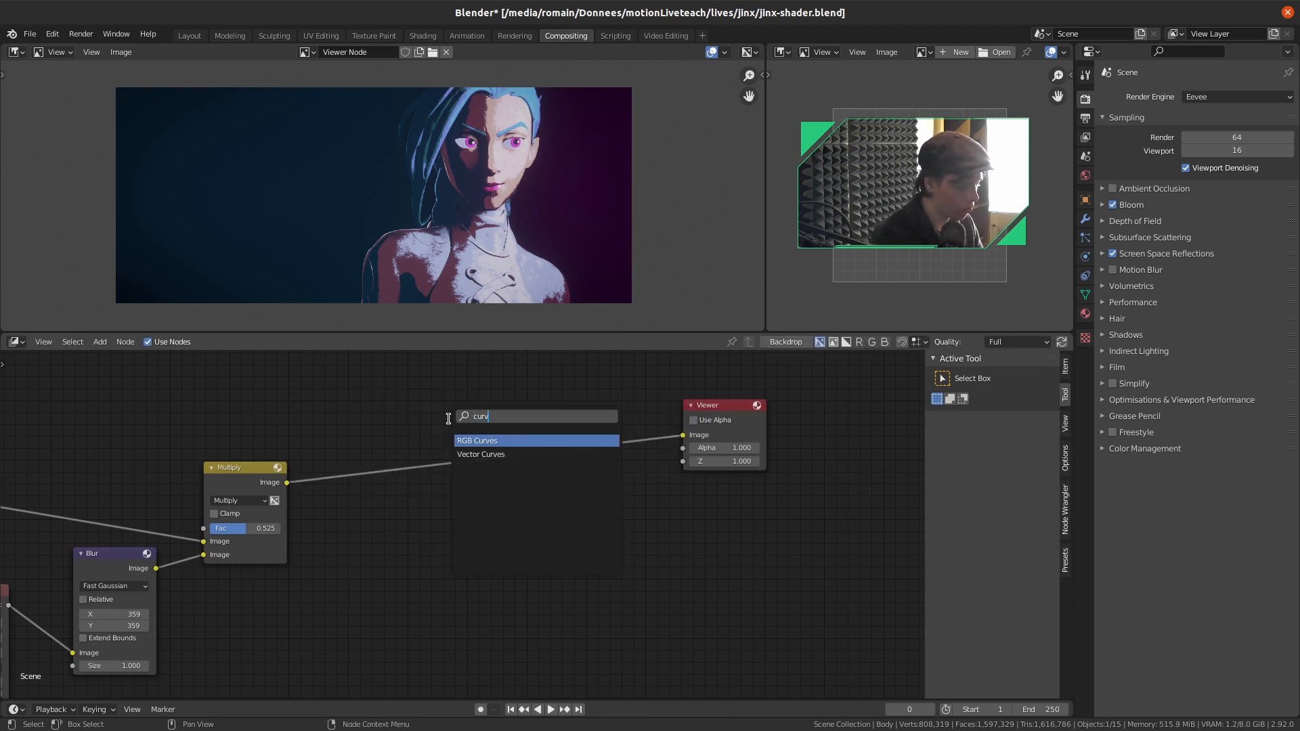
key(Return)
click(430, 422)
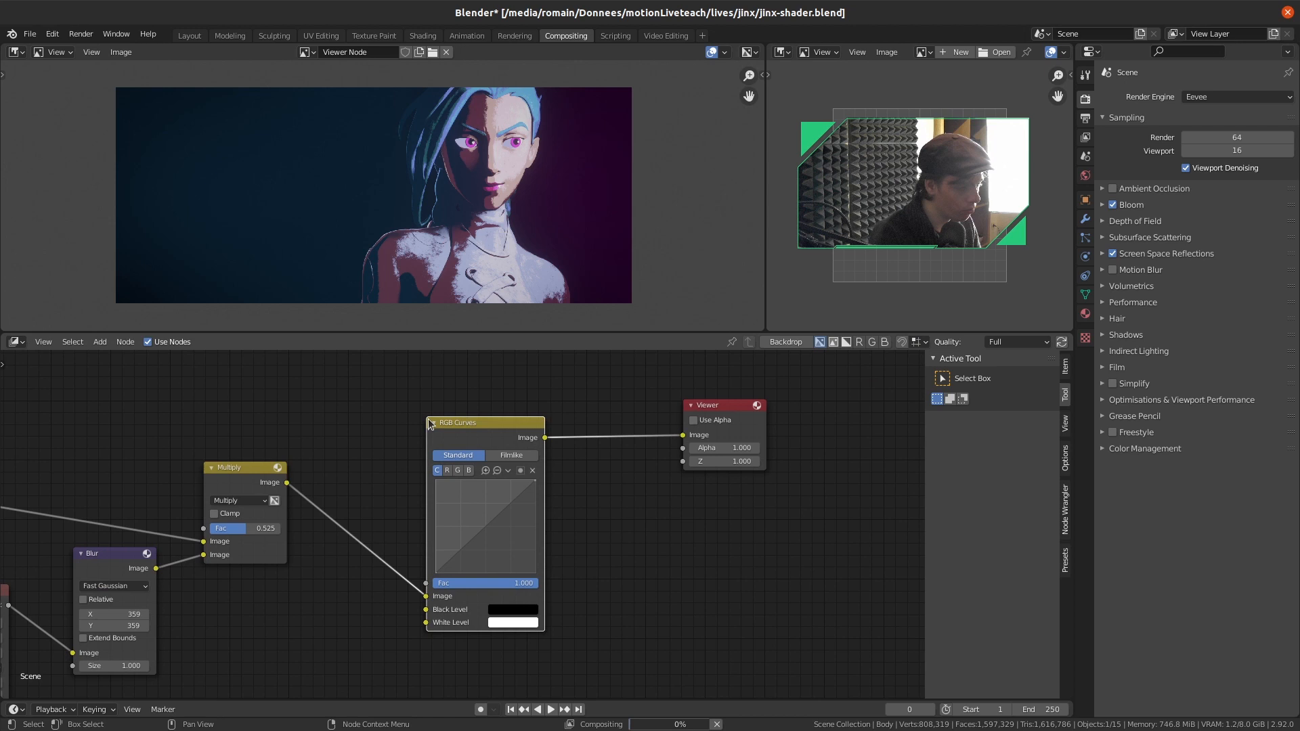
Raise the RGB Curves black level to a value of 0.009 and dim the white level to light grey
scroll(429, 423, up, 2)
click(519, 640)
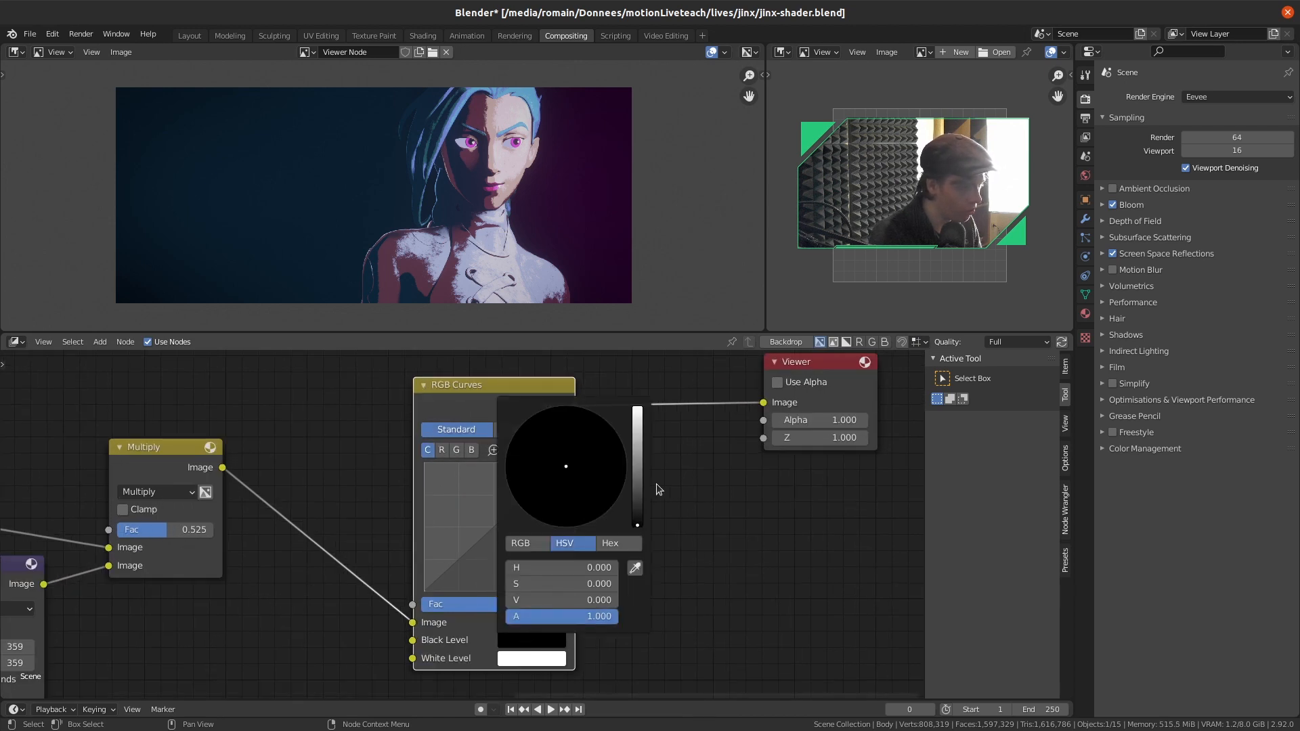
drag(636, 527, 638, 516)
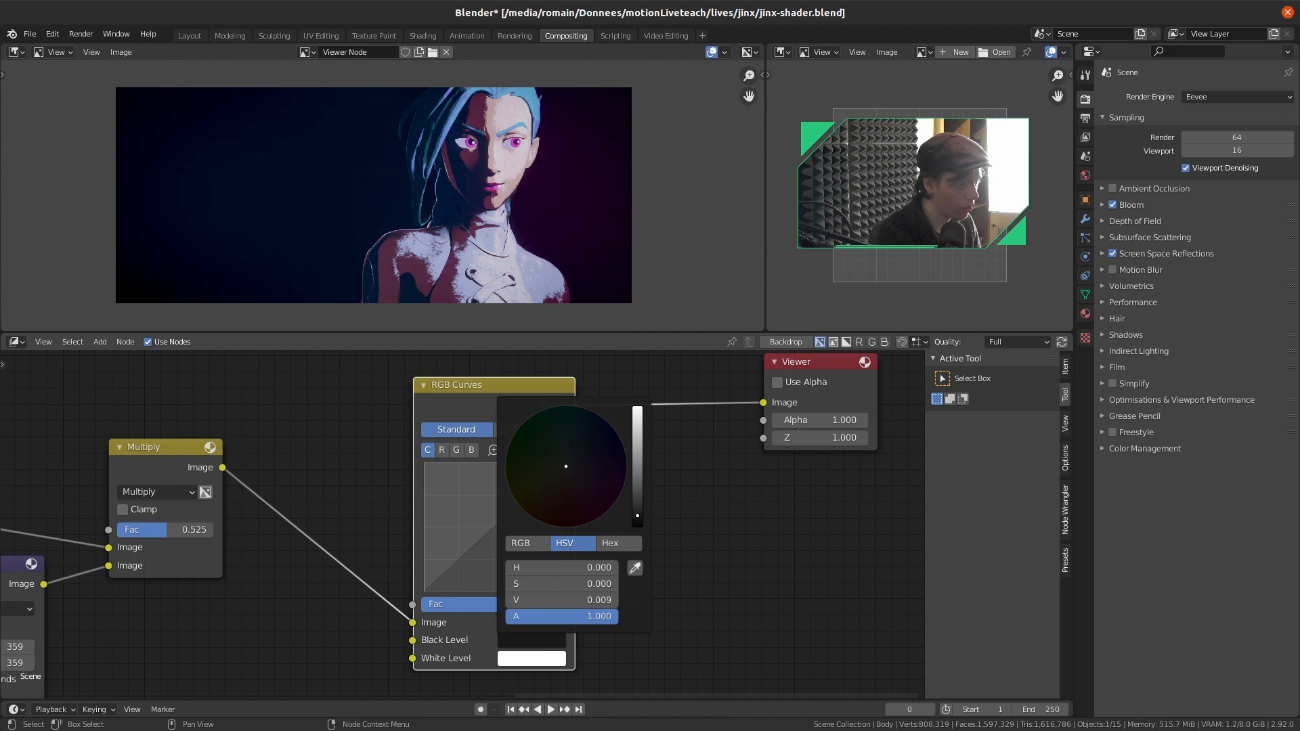
click(546, 658)
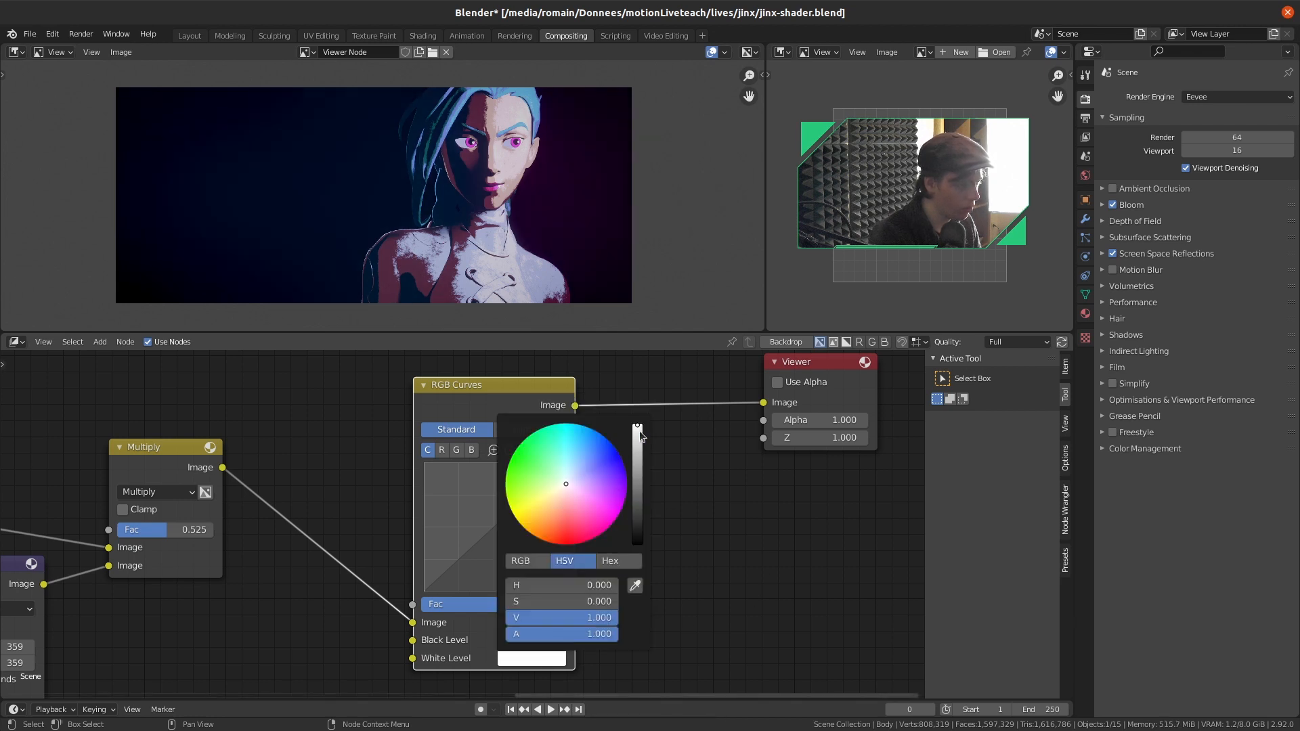
drag(641, 436, 637, 443)
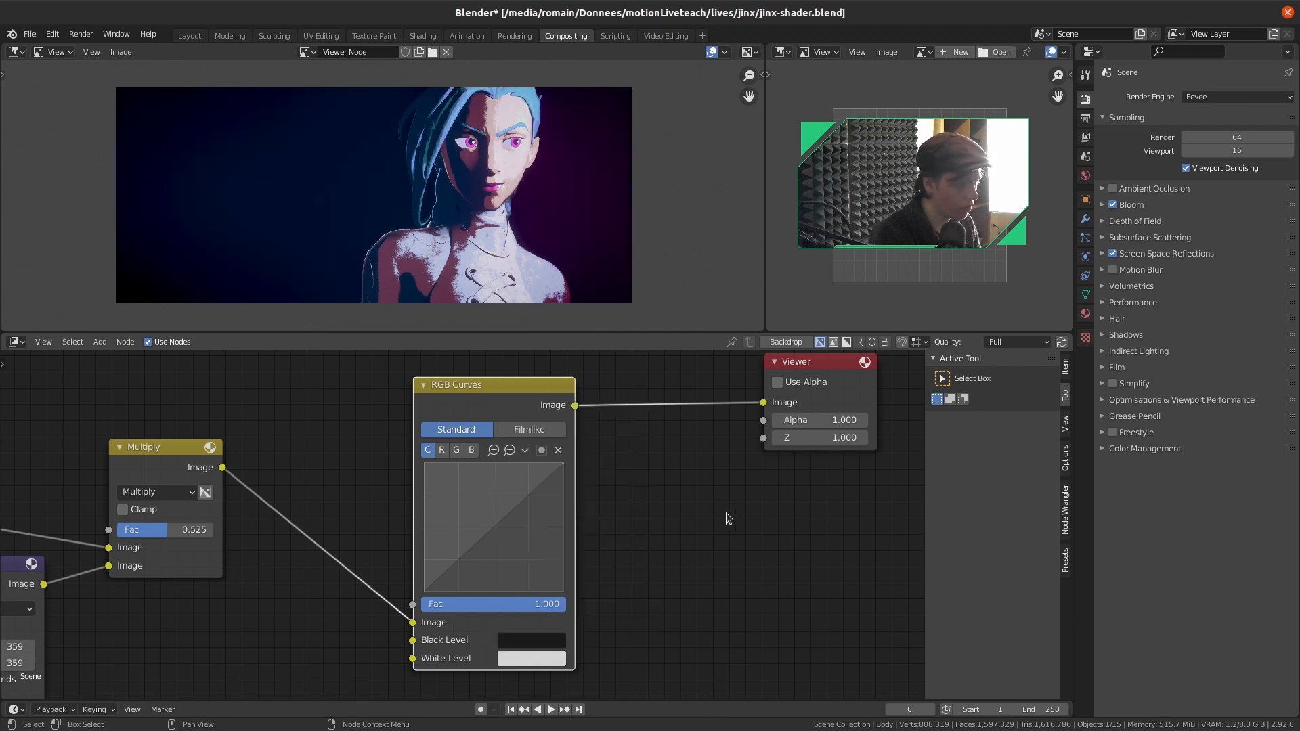
Shape the RGB curve into a soft S with its upper point at X 0.75556, Y 0.74375, and set Fac to 0.533
drag(484, 544, 489, 560)
drag(530, 521, 527, 497)
drag(490, 560, 468, 566)
drag(527, 496, 529, 496)
drag(523, 624, 539, 627)
Move the RGB Curves node closer to Multiply and insert a Lens Distortion node before the Viewer
drag(507, 400, 389, 408)
click(494, 396)
key(shift+a)
click(496, 395)
text(lens)
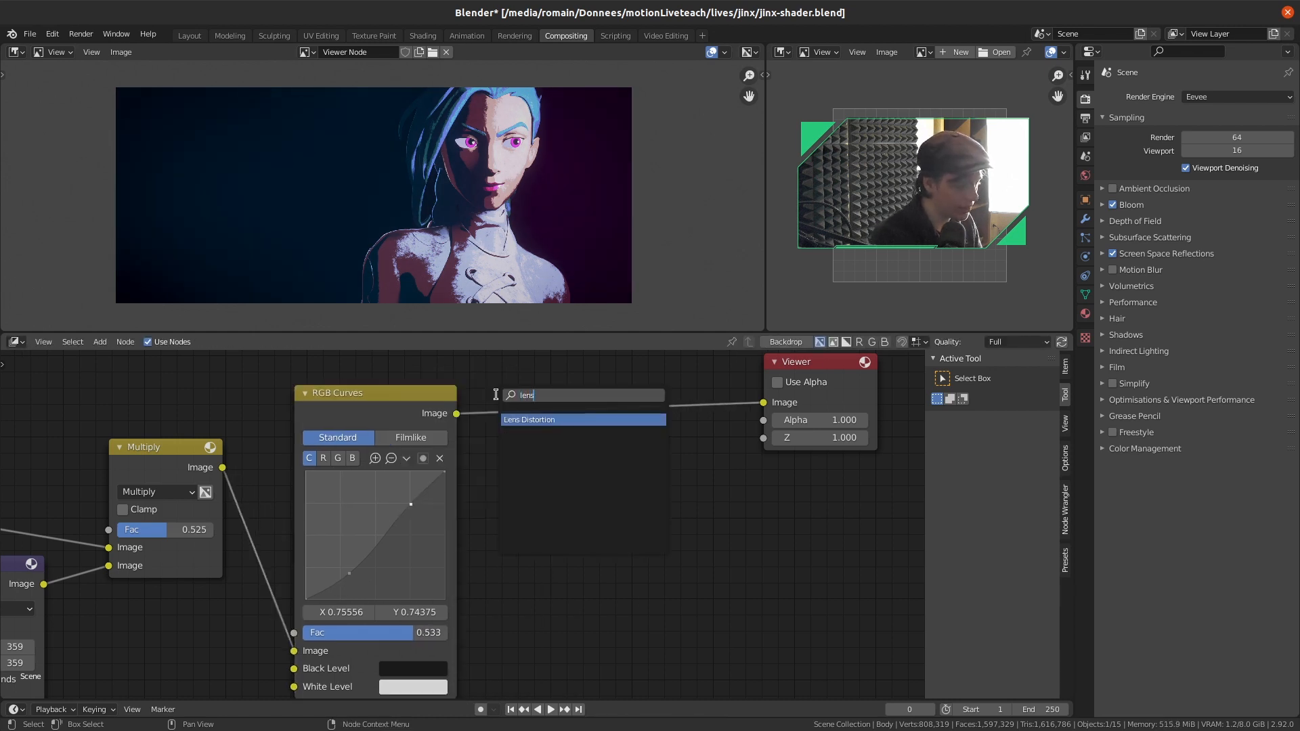
key(Return)
click(507, 404)
Enable Jitter and Fit on the Lens Distortion node and set Distort and Dispersion to 0.010
scroll(598, 445, up, 2)
click(598, 411)
click(598, 410)
click(600, 436)
click(587, 462)
shift+drag(650, 517, 677, 542)
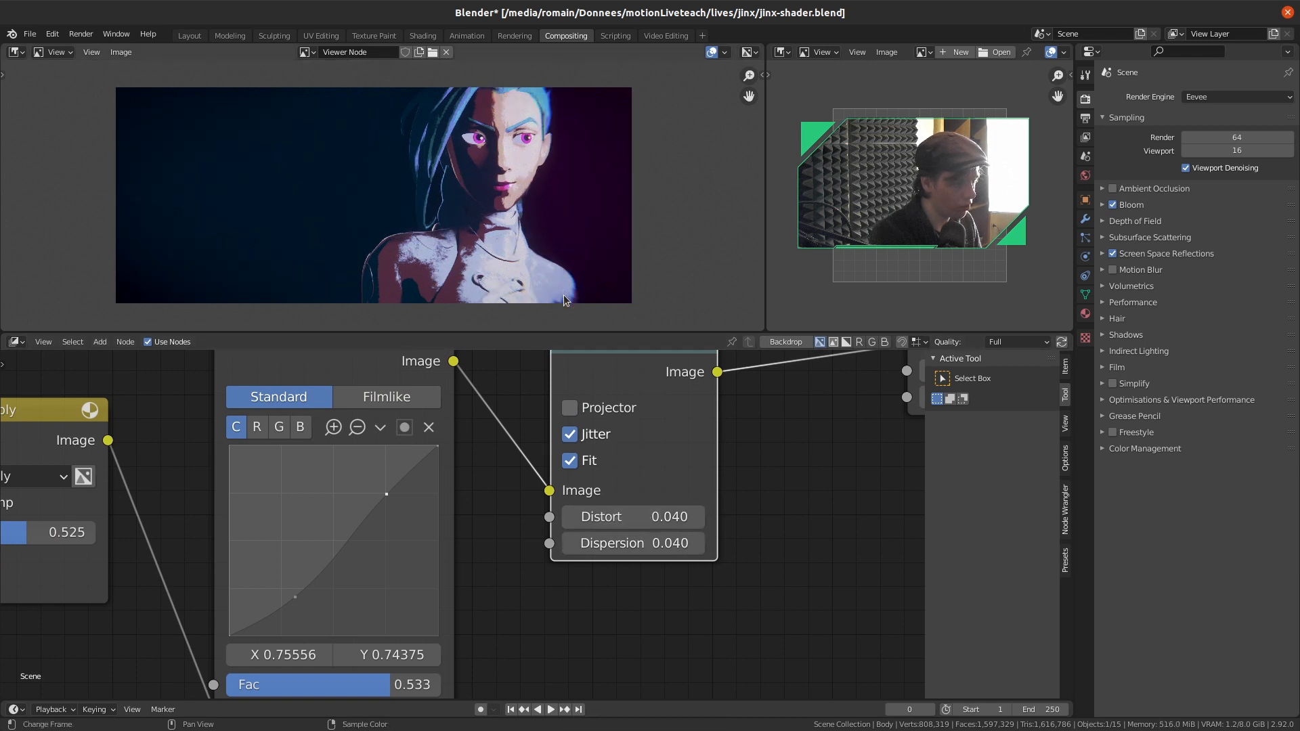
drag(677, 542, 664, 542)
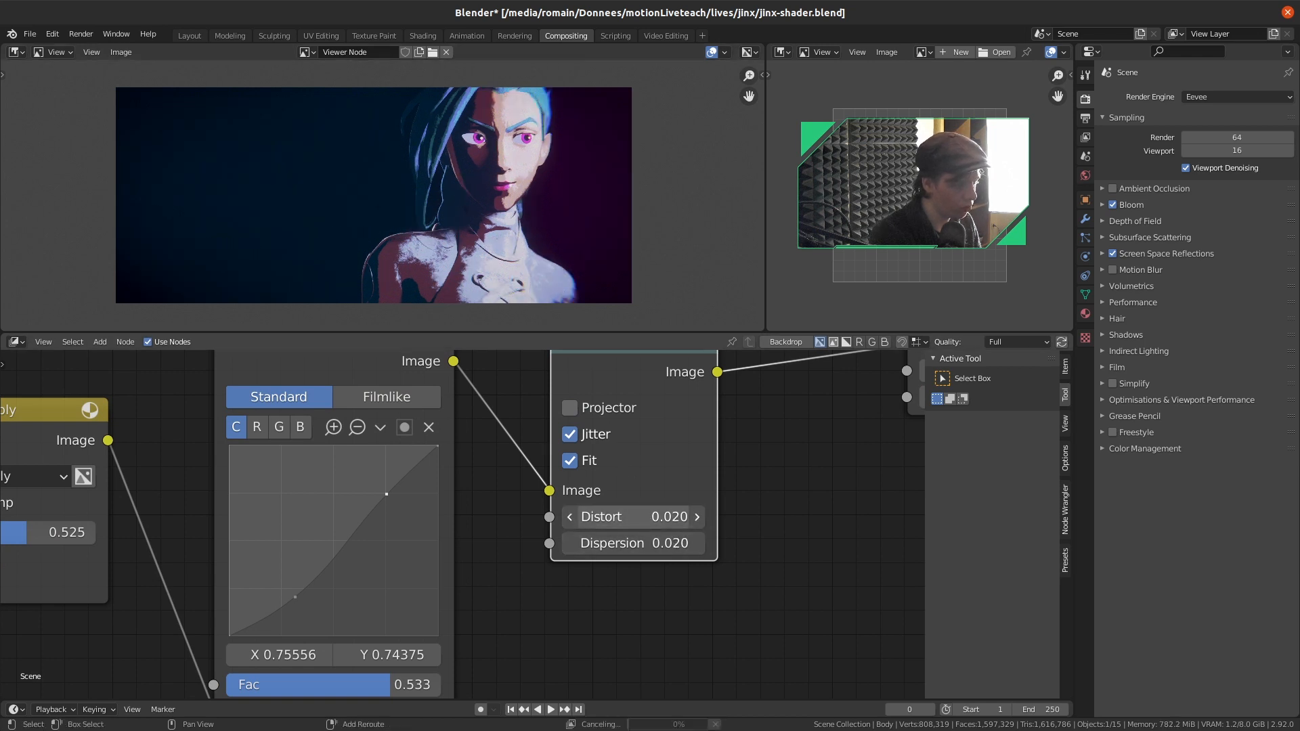
scroll(543, 620, down, 7)
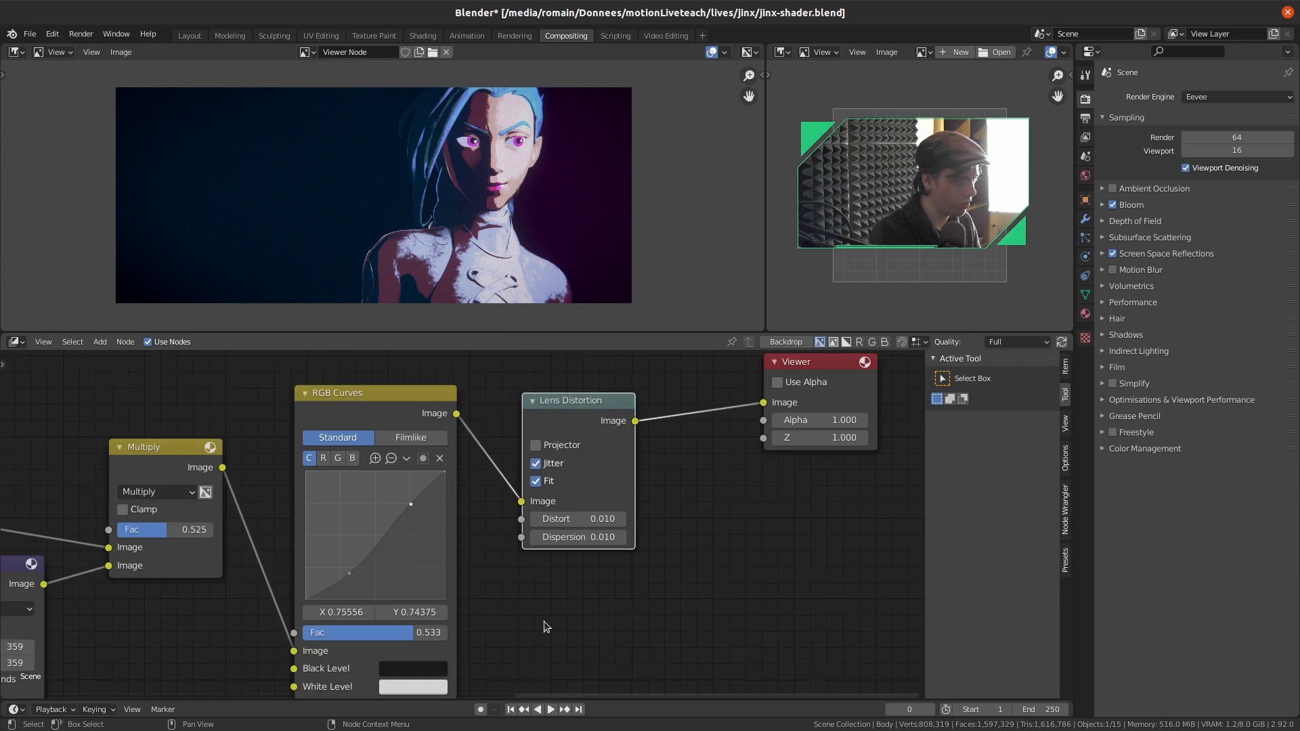
Compare the unprocessed render with the Lens Distortion output in the Viewer and examine the final image closely
middle_drag(267, 417, 546, 429)
ctrl+shift+click(288, 444)
middle_drag(781, 464, 397, 464)
ctrl+shift+click(468, 495)
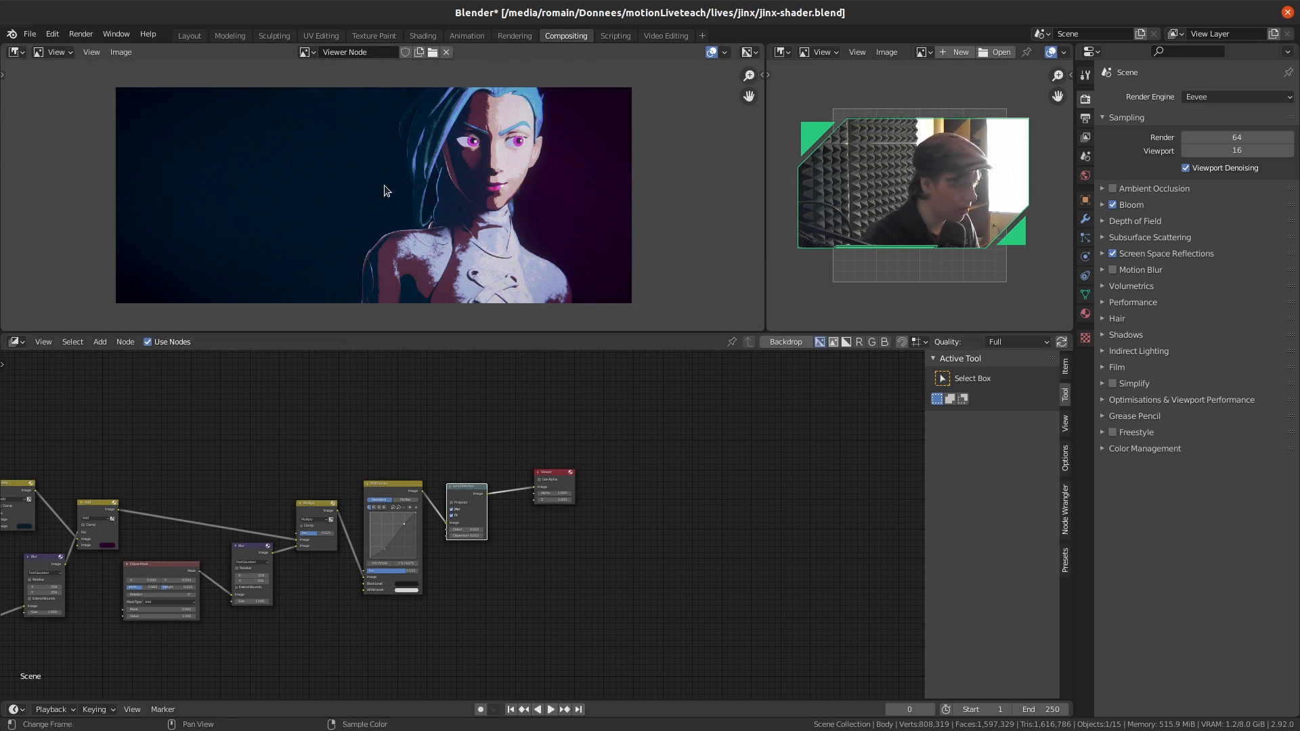
scroll(396, 198, up, 2)
scroll(421, 223, down, 1)
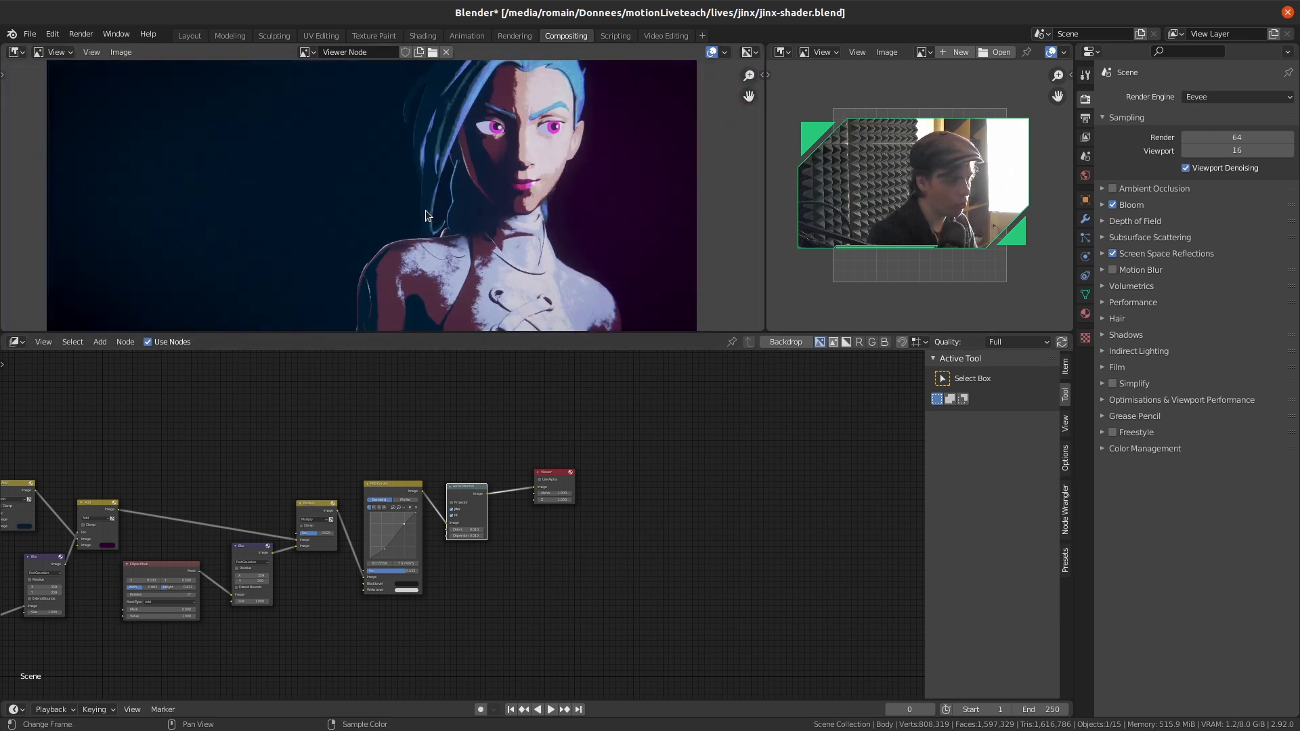
scroll(537, 261, down, 1)
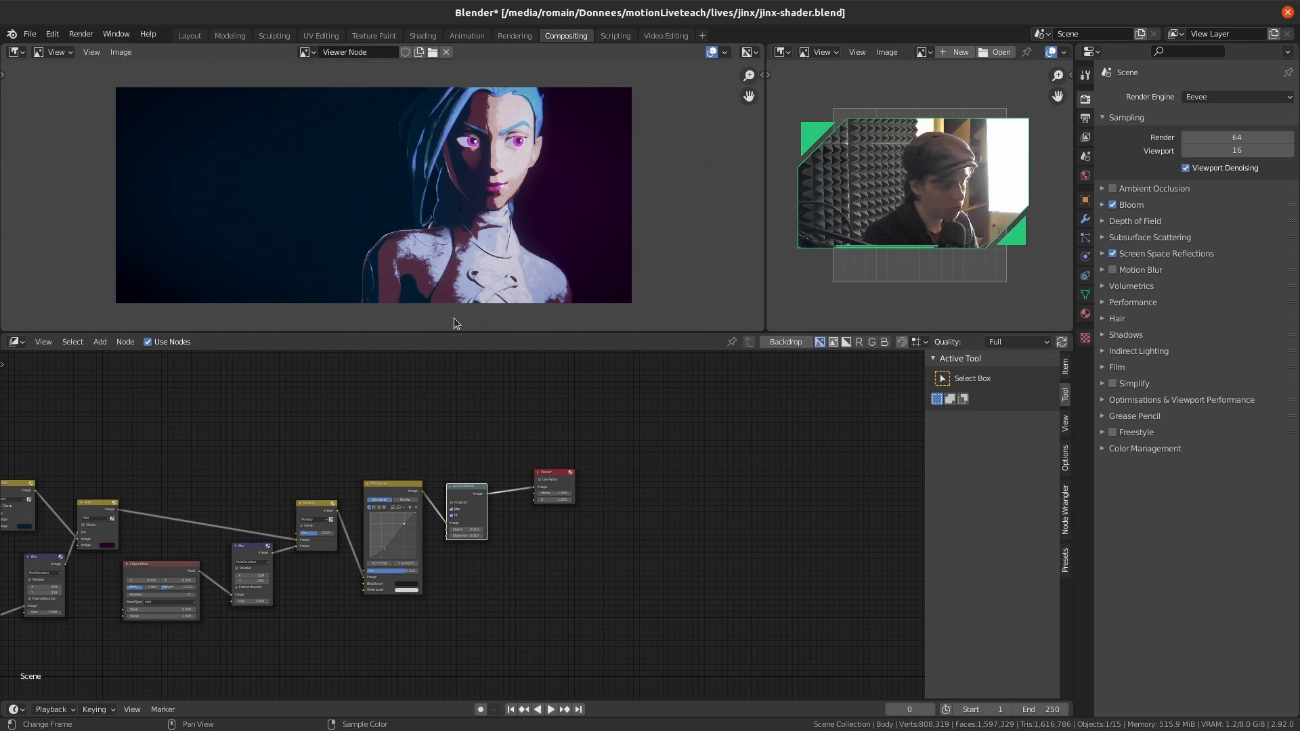
middle_drag(337, 398, 539, 389)
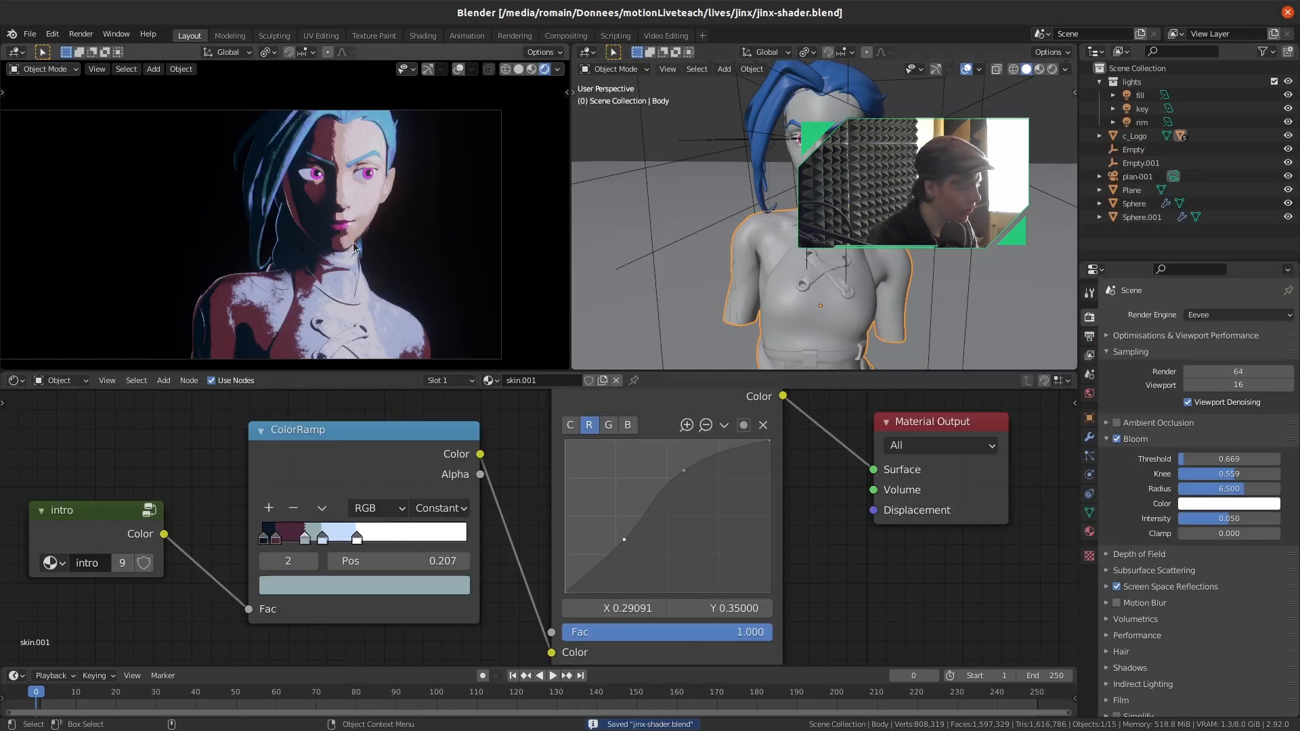
Maximise the 3D viewport and show the Body through the camera in wireframe
key(z)
click(351, 162)
key(KP_1)
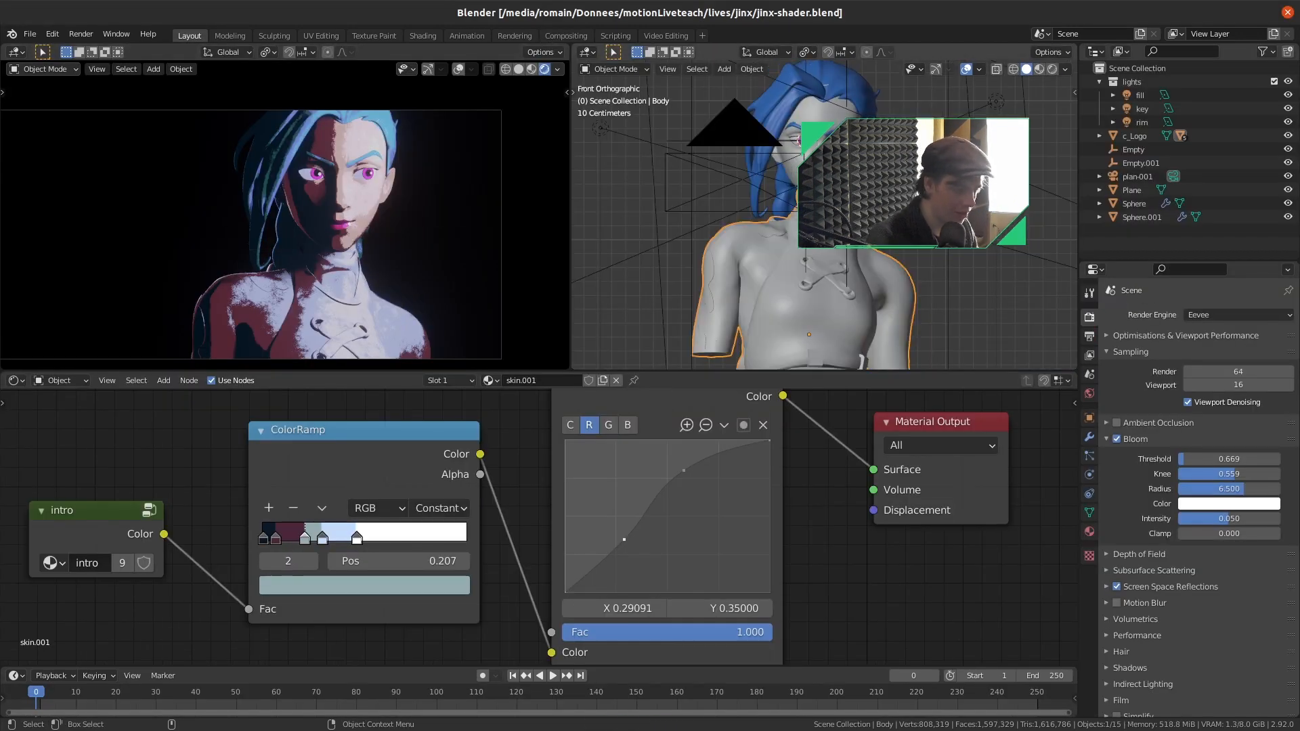
key(ctrl+space)
key(KP_0)
key(shift+z)
click(470, 514)
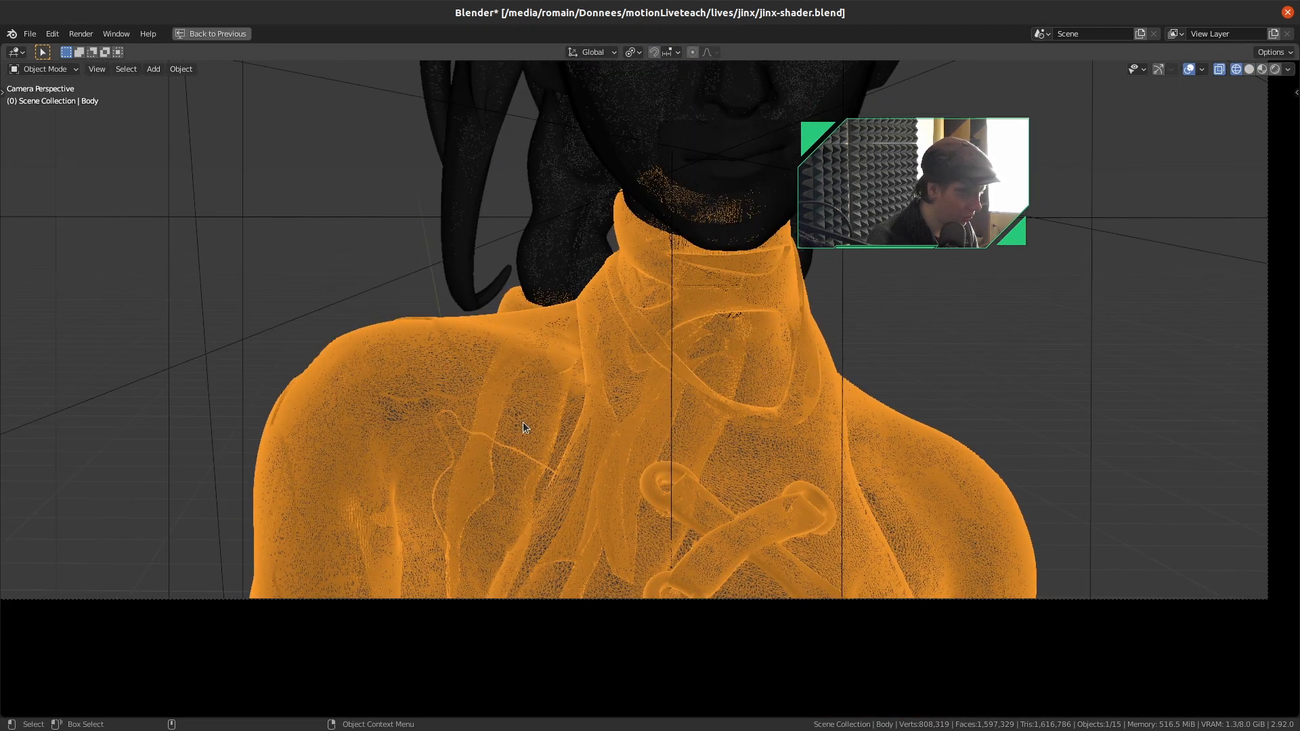
Inspect the Body's mesh lines around the shoulder and chest closely in Edit Mode with solid shading and nothing selected
key(Tab)
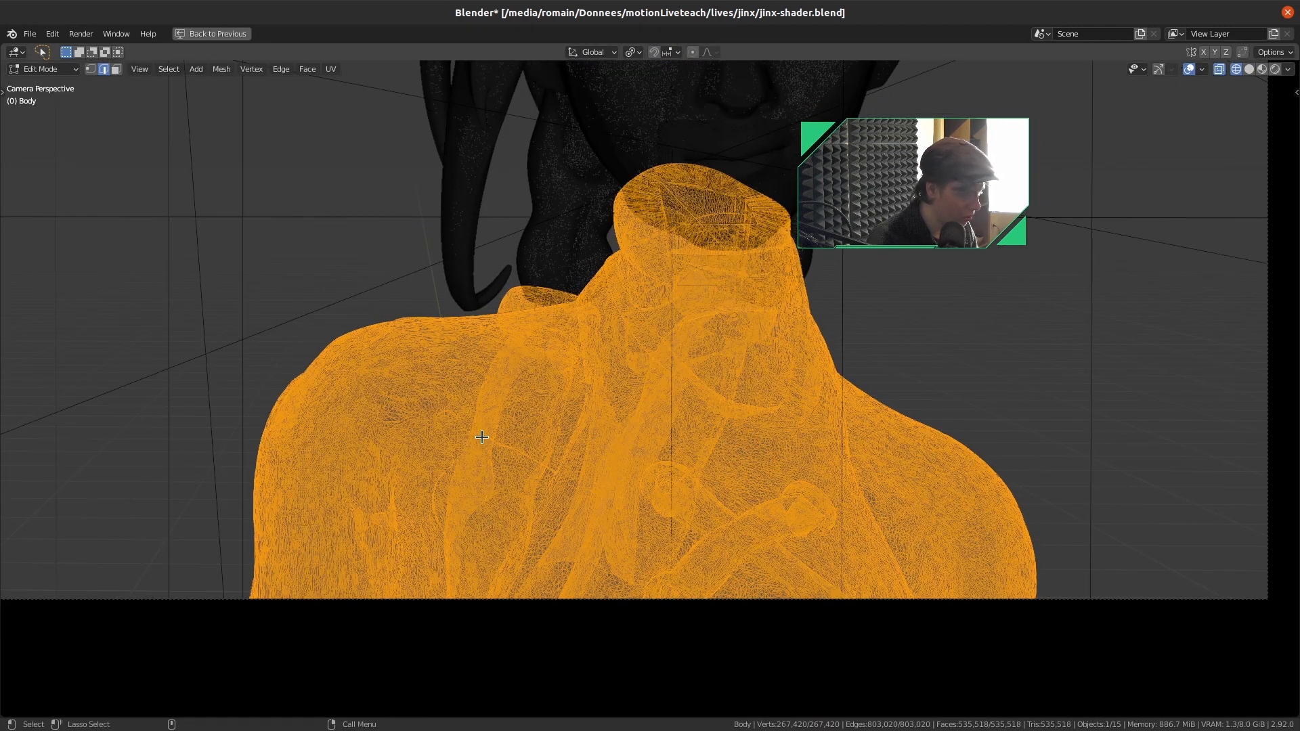
key(shift+z)
key(alt+a)
shift+middle_drag(511, 453, 532, 408)
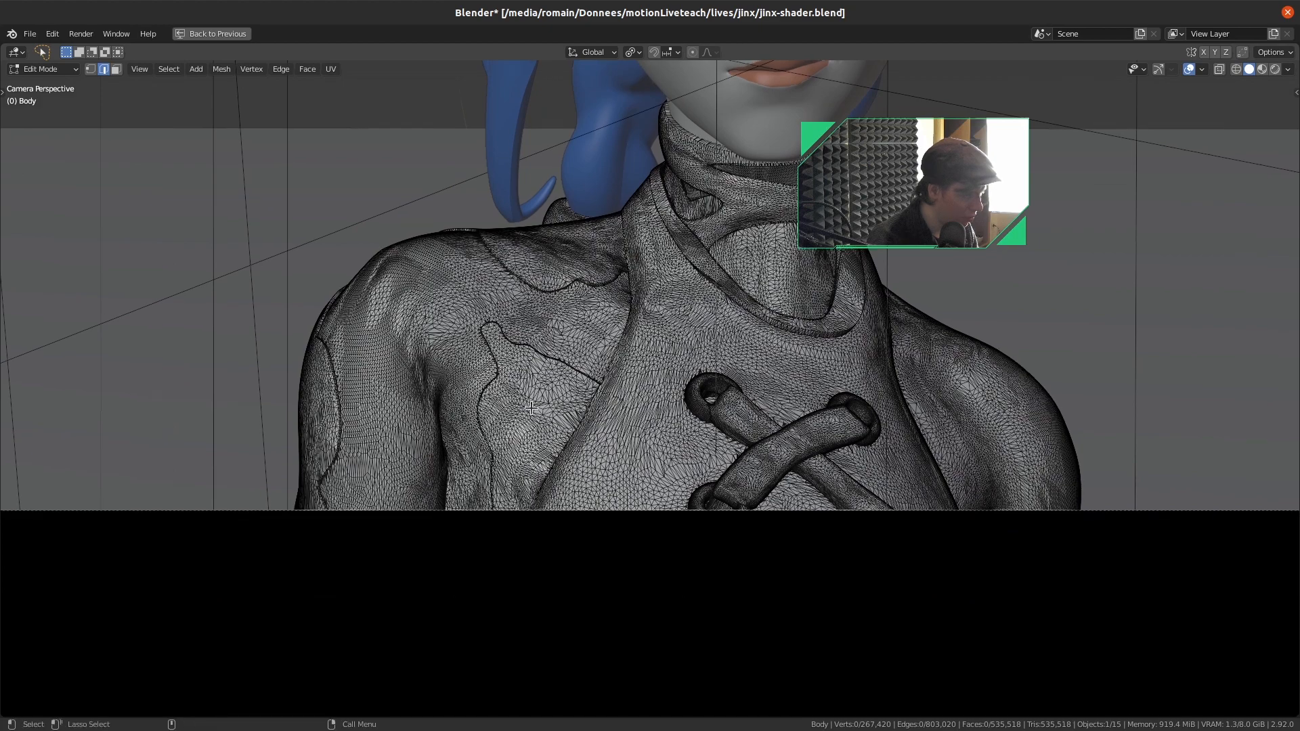
scroll(595, 383, up, 6)
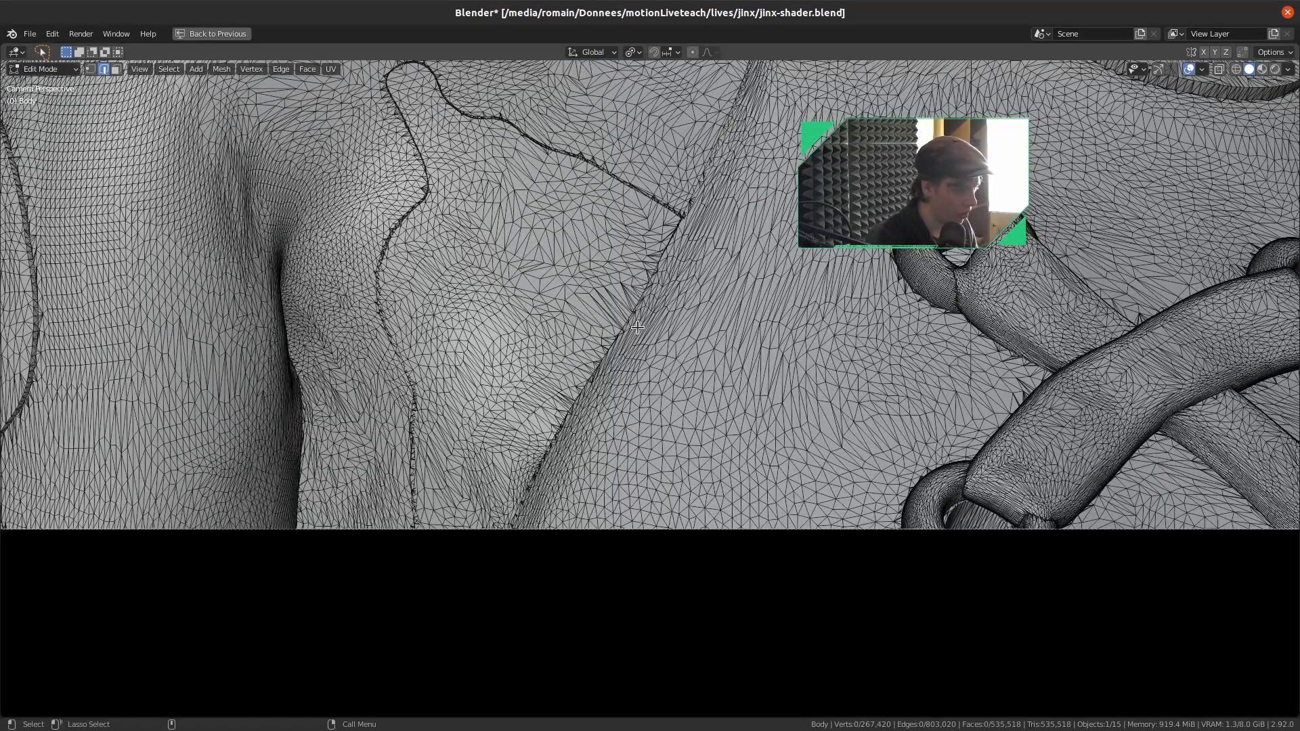
key(Tab)
key(ctrl+space)
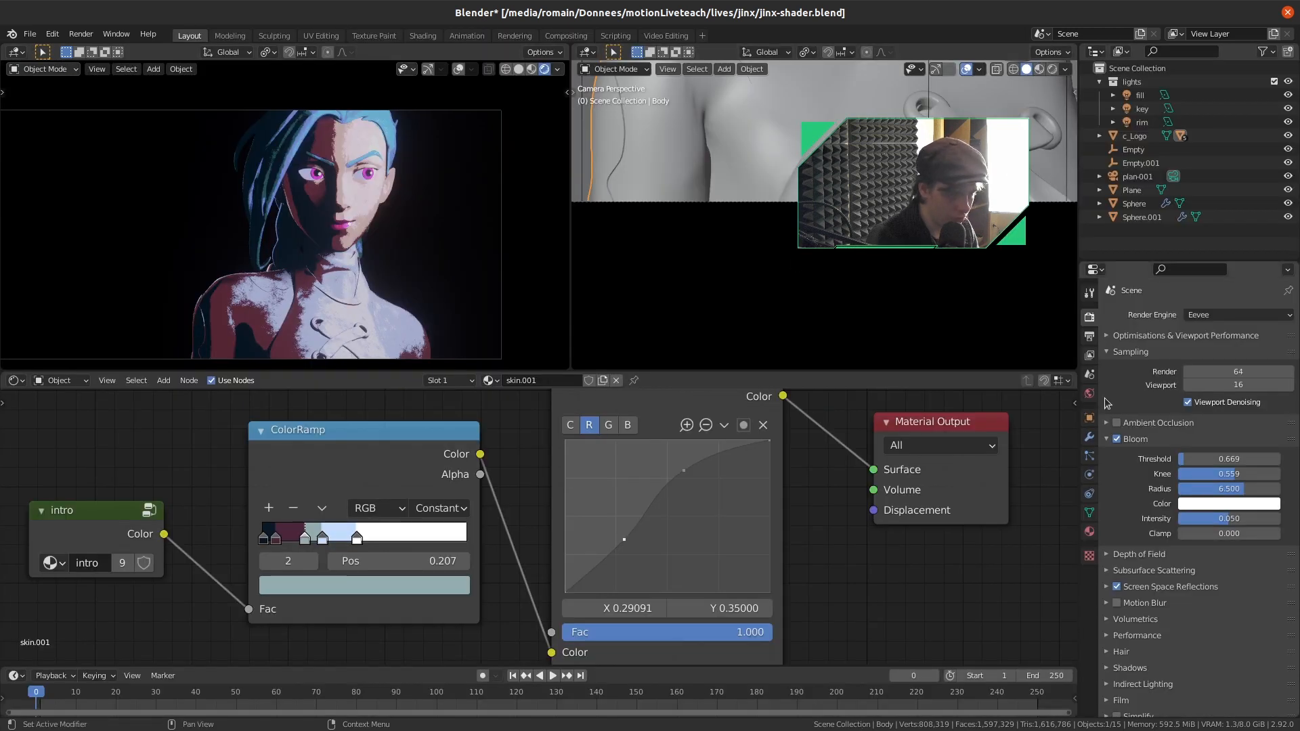
Rename the Body's existing material as gray
click(1090, 534)
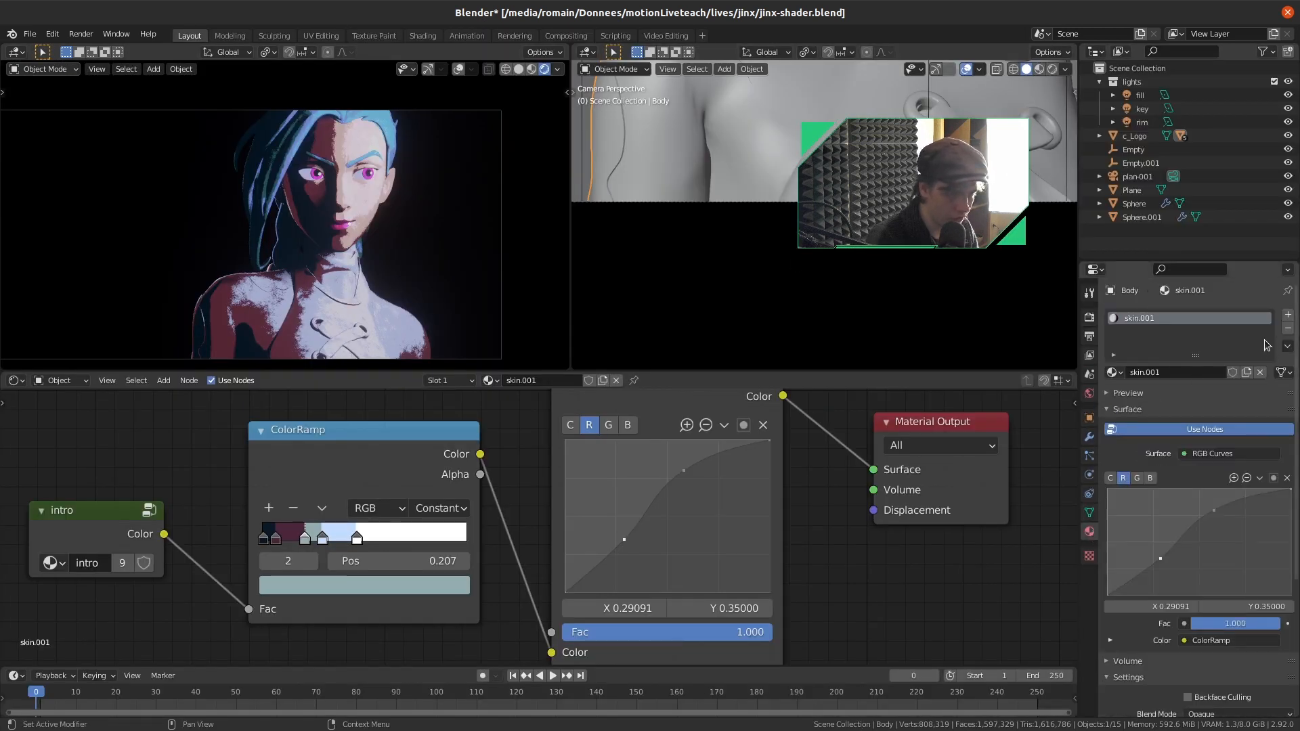
click(1198, 370)
text(gray)
key(Return)
Give the Body a second material slot holding the skin material, and darken gray's viewport display colour to V 0.208
click(1288, 315)
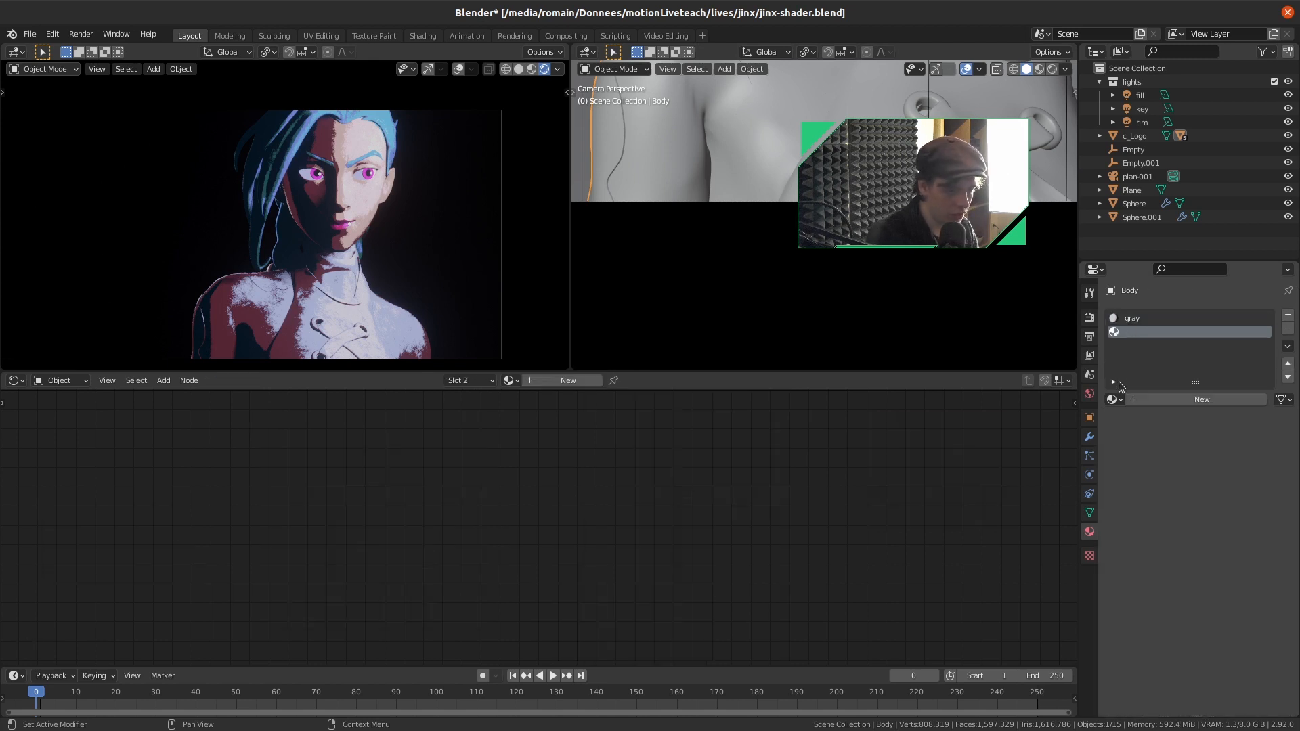
click(1115, 400)
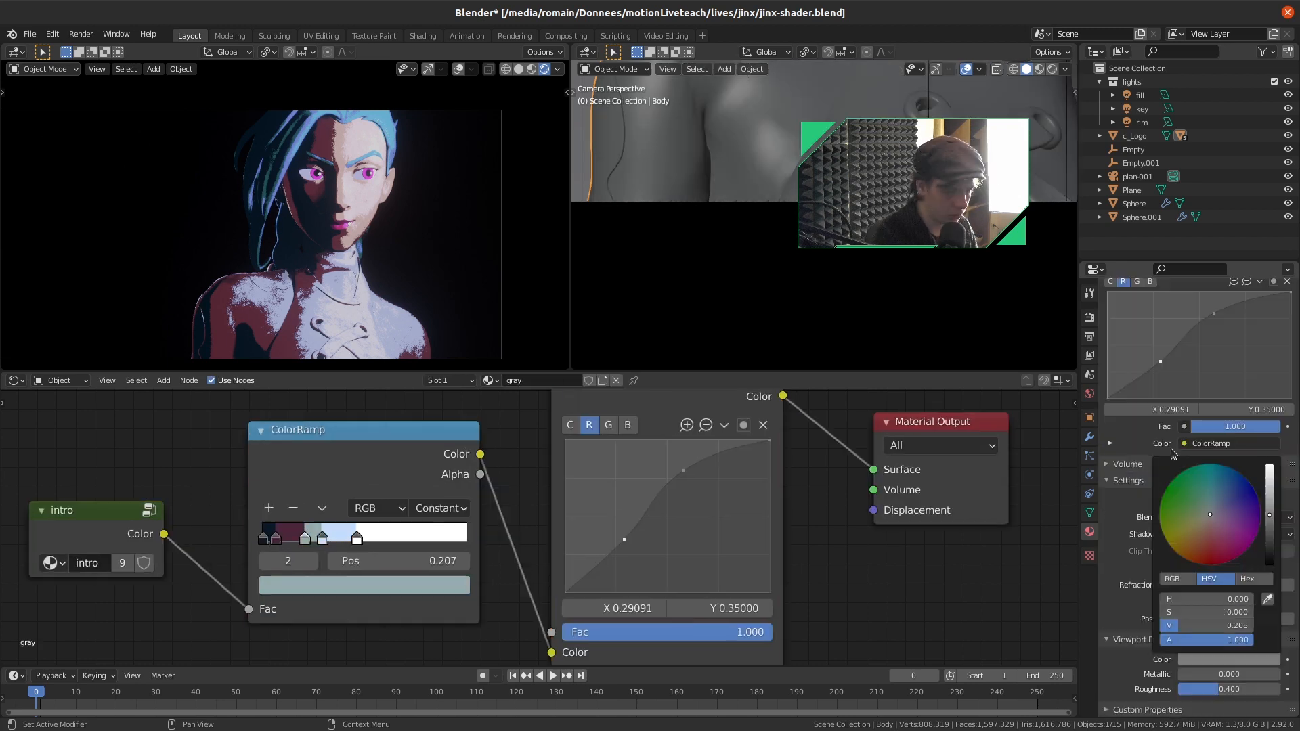
scroll(1175, 461, up, 5)
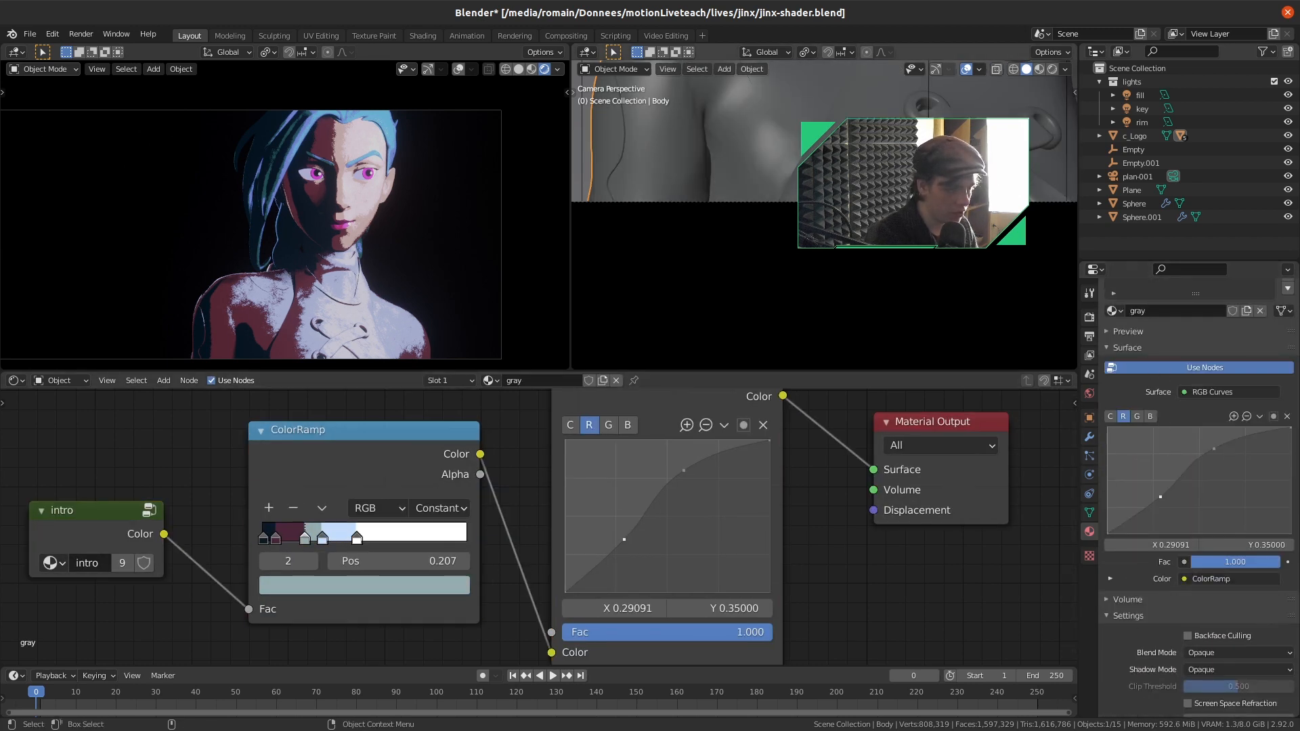
Try lasso-selecting the chest patch beside the top in the Body's Edit Mode, and clear the selection
key(ctrl+space)
key(Tab)
mouse_move(737, 322)
ctrl+right_down()
mouse_move(505, 193)
mouse_move(486, 215)
mouse_move(525, 291)
mouse_move(484, 364)
mouse_move(493, 441)
ctrl+right_up()
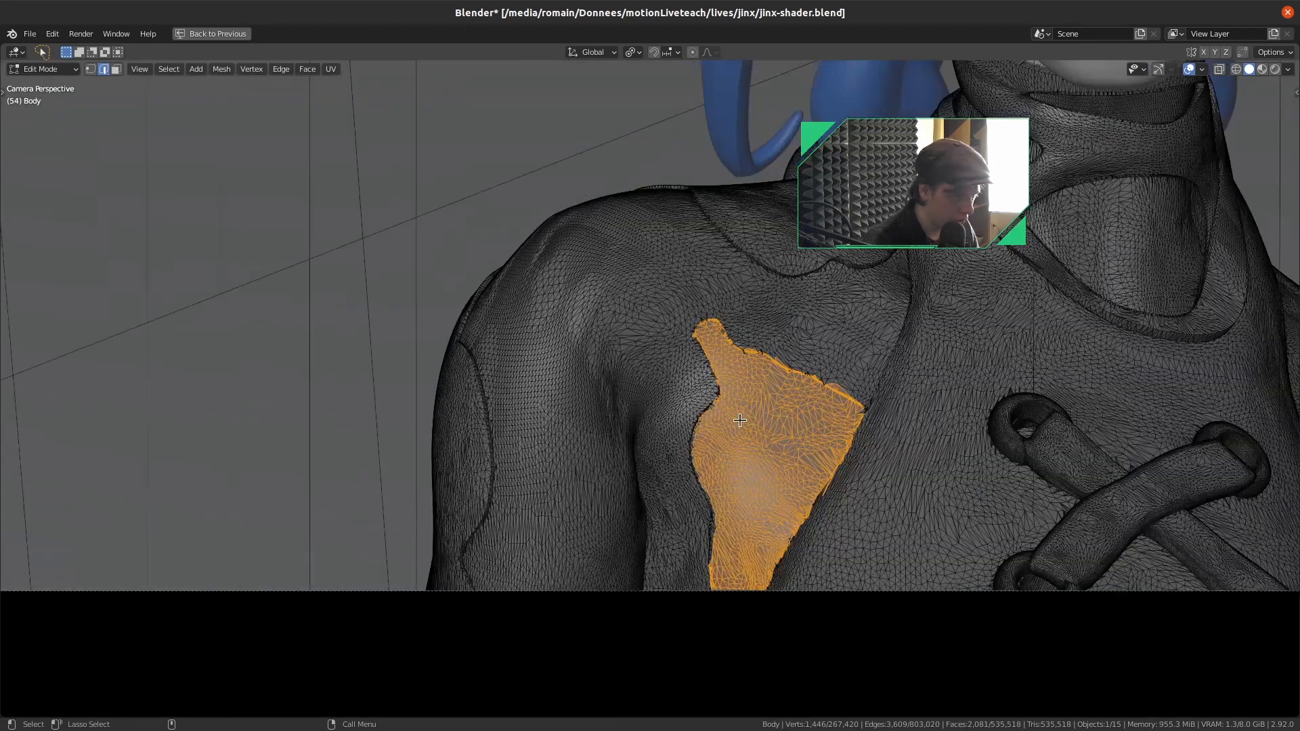
scroll(729, 430, up, 3)
key(alt+a)
scroll(728, 430, down, 3)
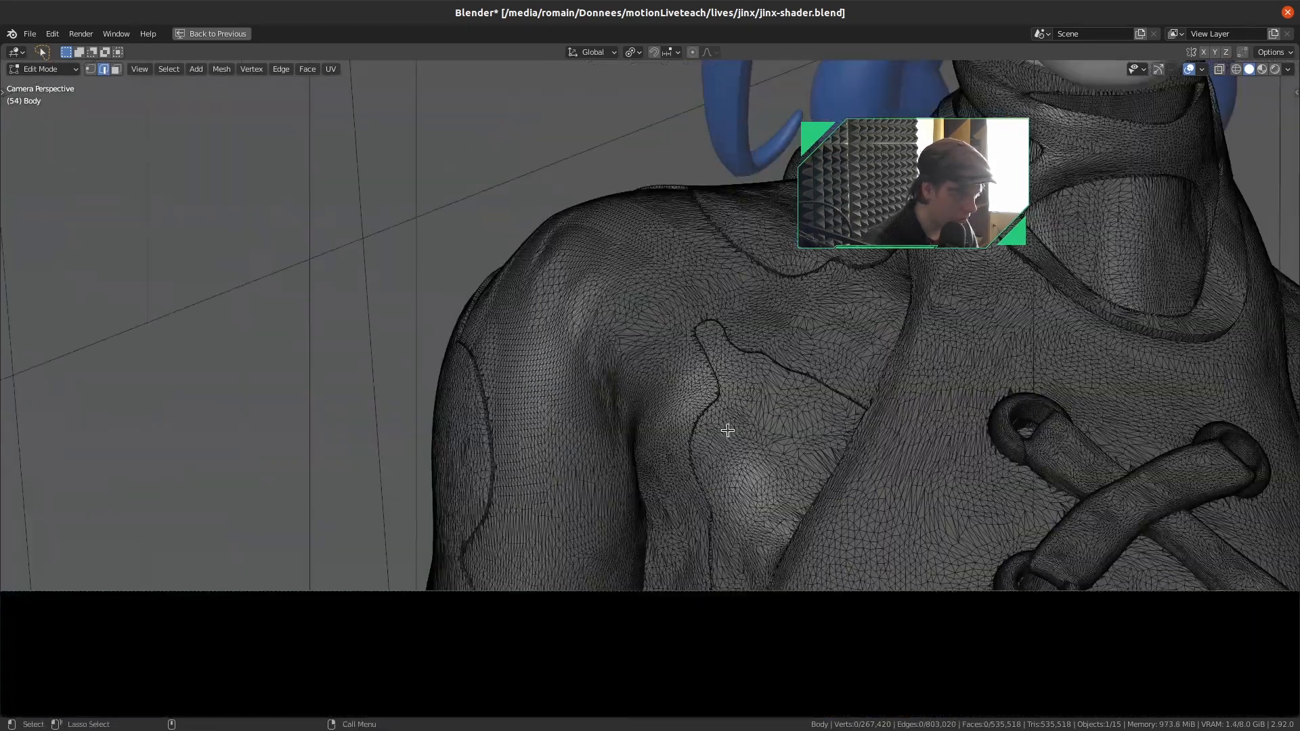
Lasso-select the bare shoulder and upper-arm faces along the tattoo outlines and assign them the skin material
shift+middle_drag(728, 430, 736, 357)
scroll(714, 409, up, 5)
shift+middle_drag(754, 612, 758, 563)
mouse_move(761, 587)
ctrl+right_down()
mouse_move(767, 469)
mouse_move(726, 299)
mouse_move(782, 214)
mouse_move(709, 108)
mouse_move(723, 87)
mouse_move(730, 201)
ctrl+right_up()
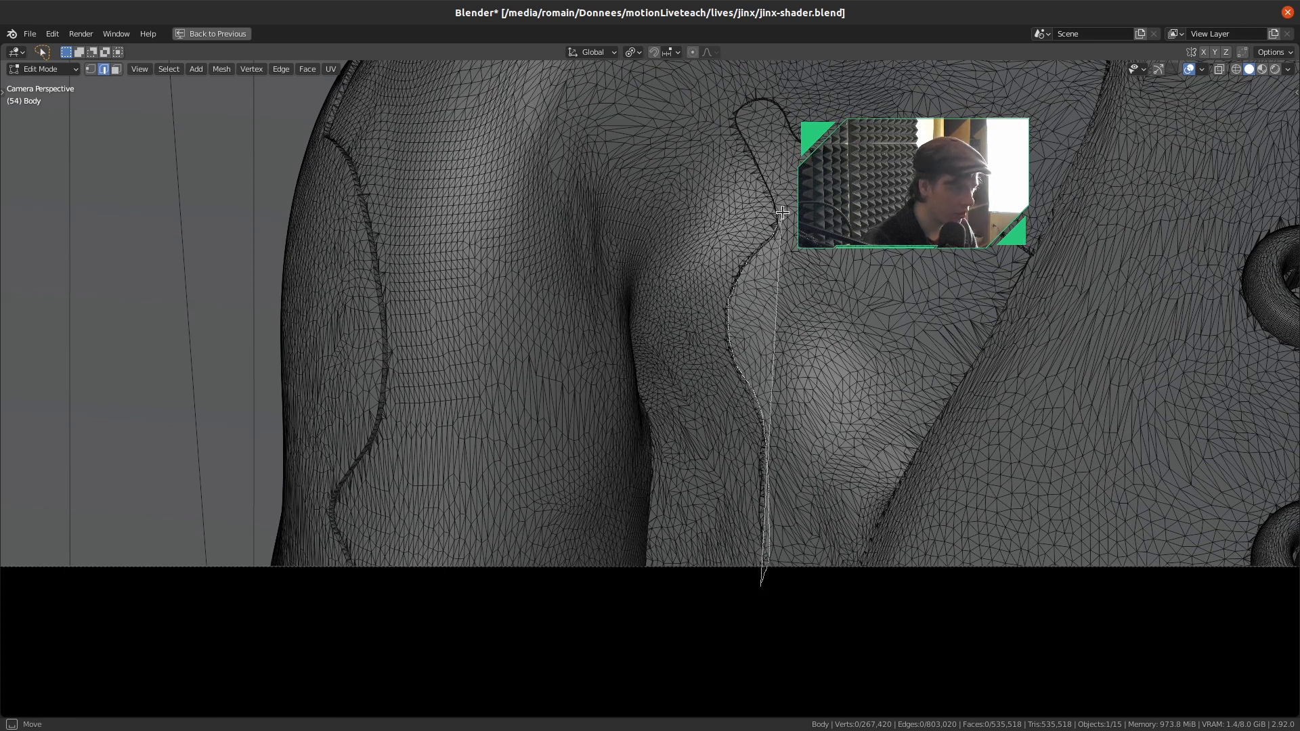
shift+middle_drag(769, 225, 755, 282)
ctrl+right_drag(753, 642, 760, 545)
ctrl+right_drag(761, 546, 743, 477)
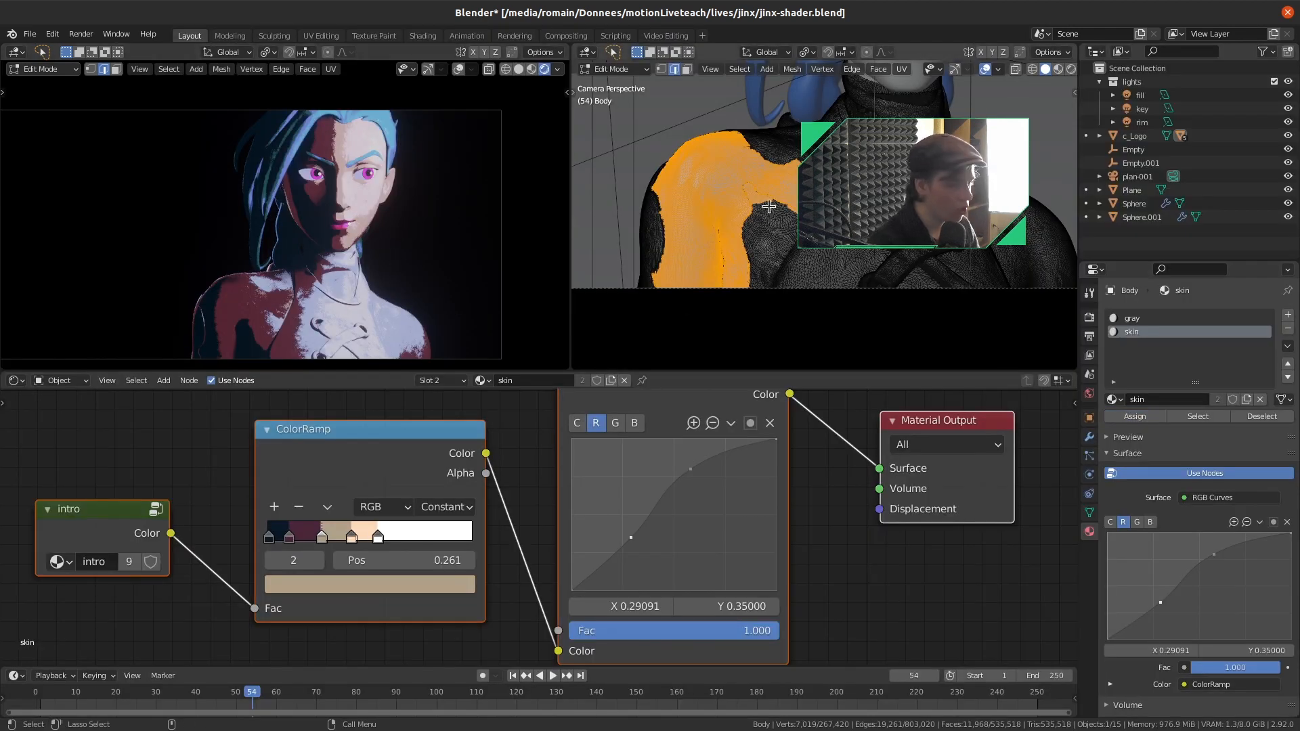
Shift the skin ColorRamp's beige stop closer to the dark end and set the purple stop's position to 0.059
scroll(815, 502, down, 1)
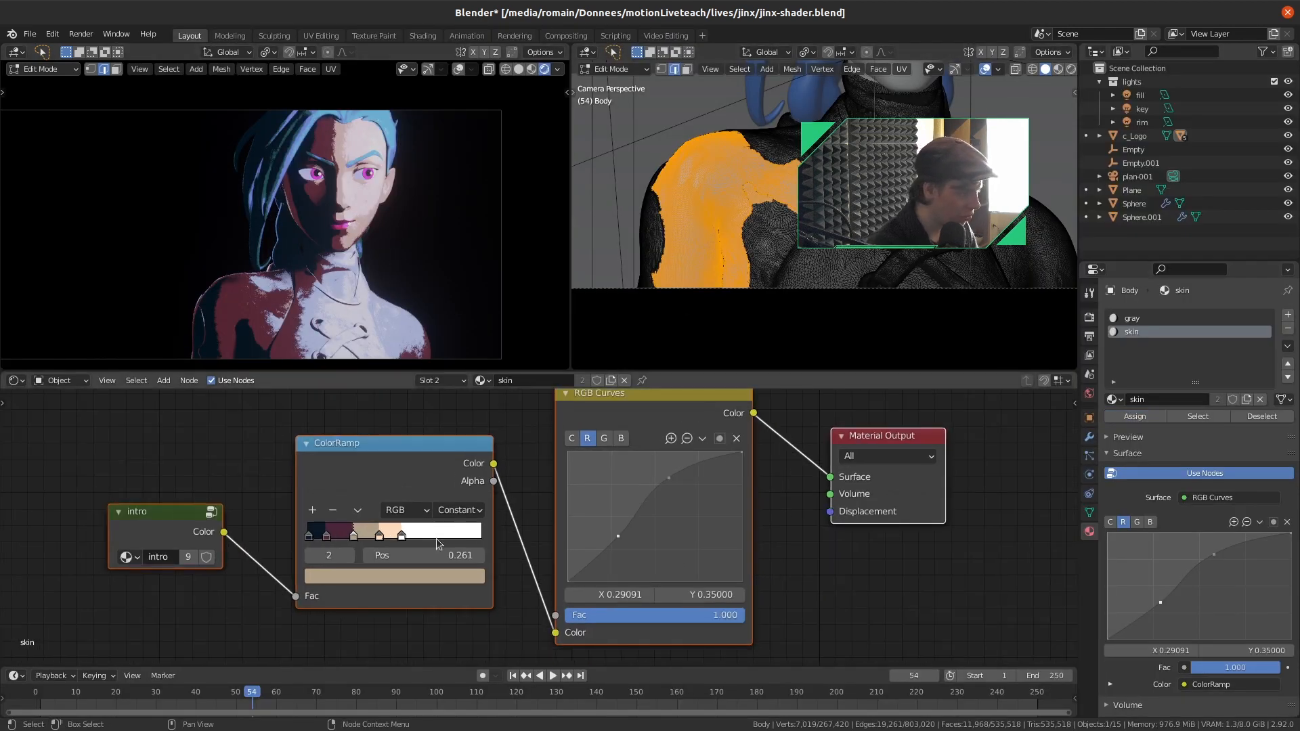
scroll(437, 539, up, 8)
scroll(265, 563, down, 6)
drag(319, 540, 302, 541)
drag(289, 539, 282, 540)
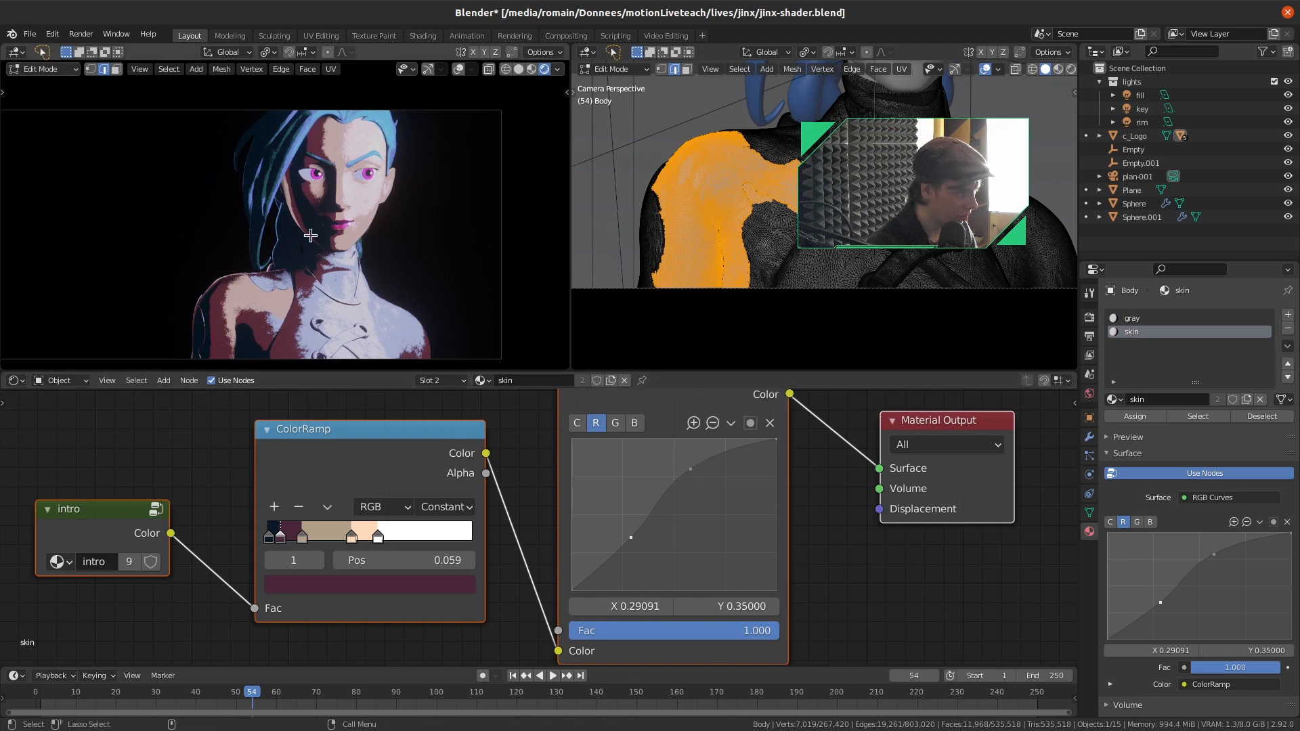
Clear the arm selection, select the bare skin areas in the neck and chest openings, and assign them the skin material
scroll(793, 231, up, 4)
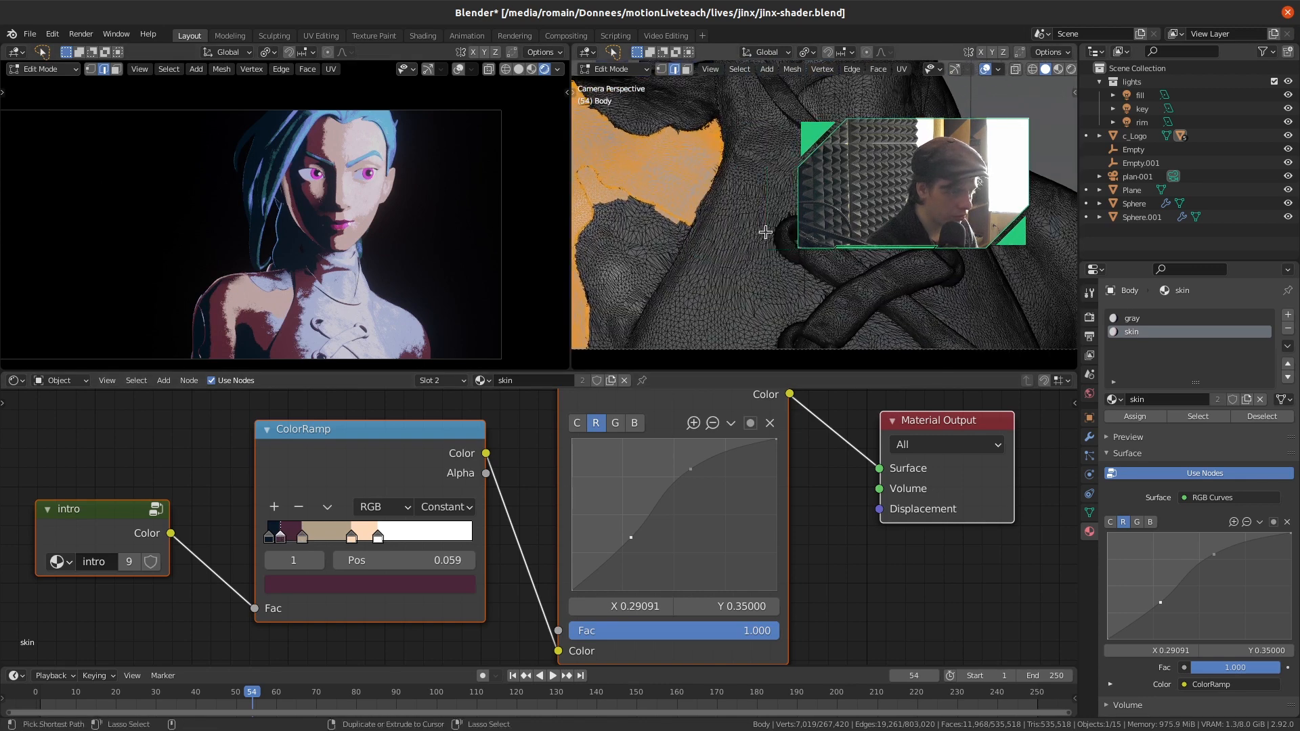
key(ctrl+space)
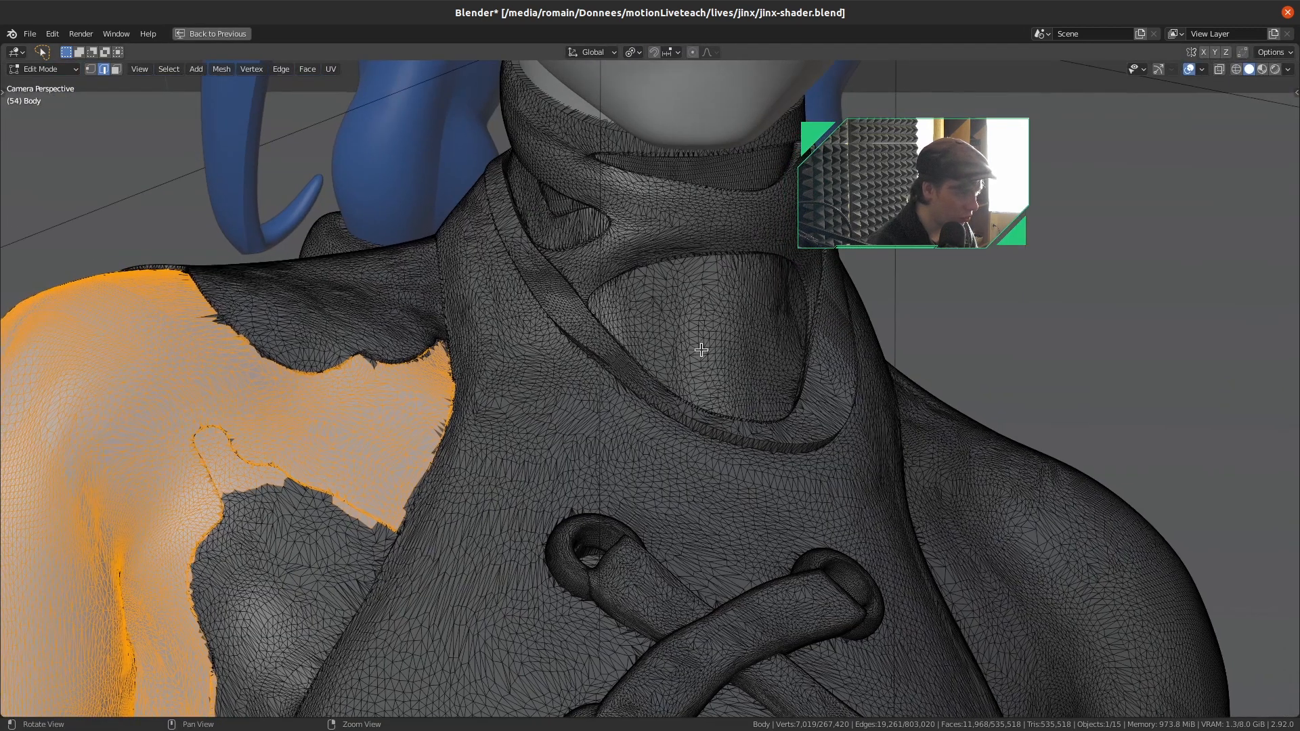
key(alt+a)
alt+scroll(702, 350, up, 1)
scroll(700, 349, up, 4)
scroll(697, 348, down, 1)
alt+middle_drag(610, 277, 561, 355)
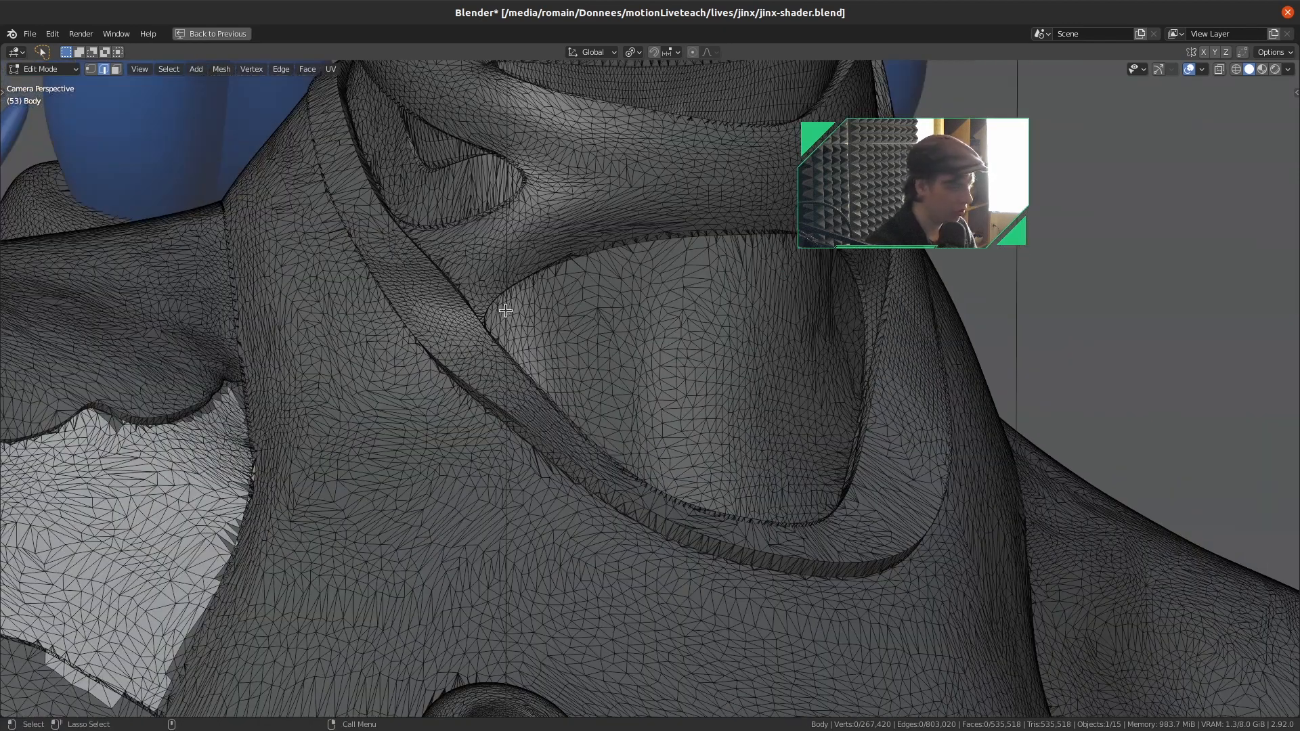
key(ctrl+alt+space)
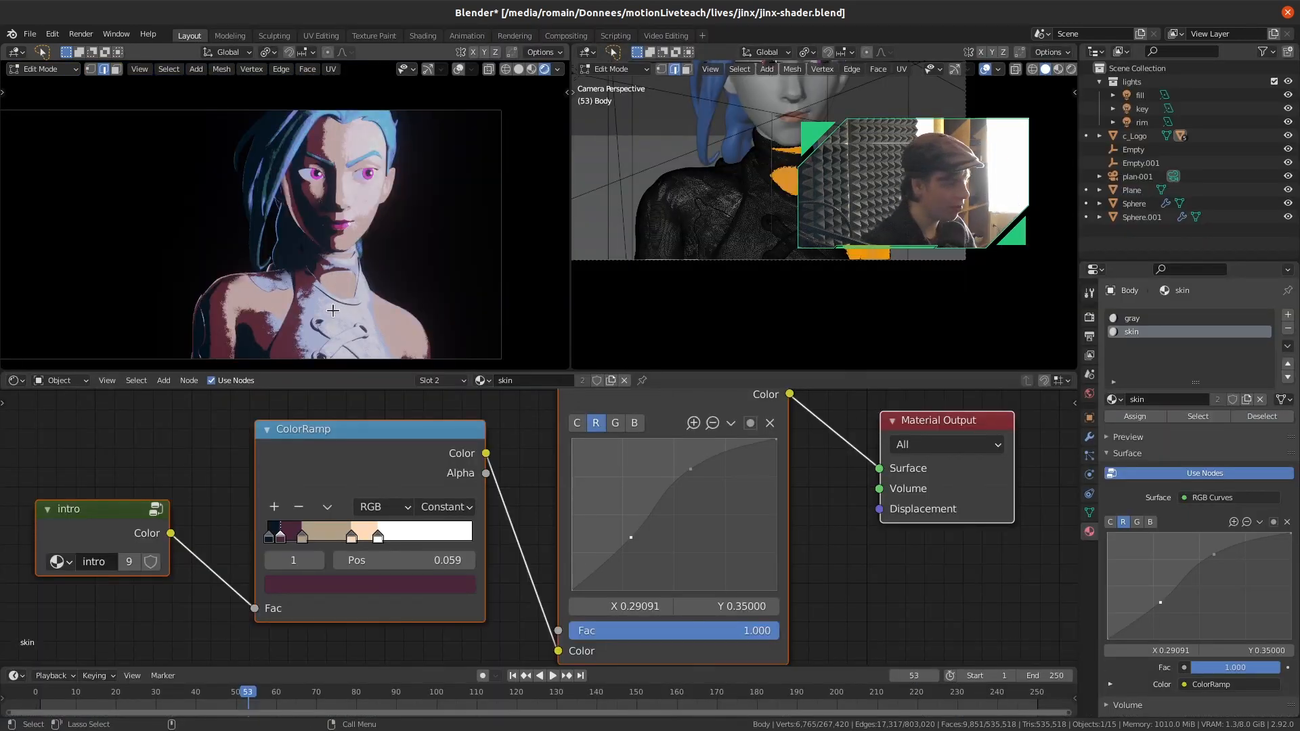
Darken the gray material by bending its combined RGB curve down with a point at X 0.62273, Y 0.30625
click(1132, 318)
scroll(420, 550, up, 6)
middle_drag(201, 470, 394, 453)
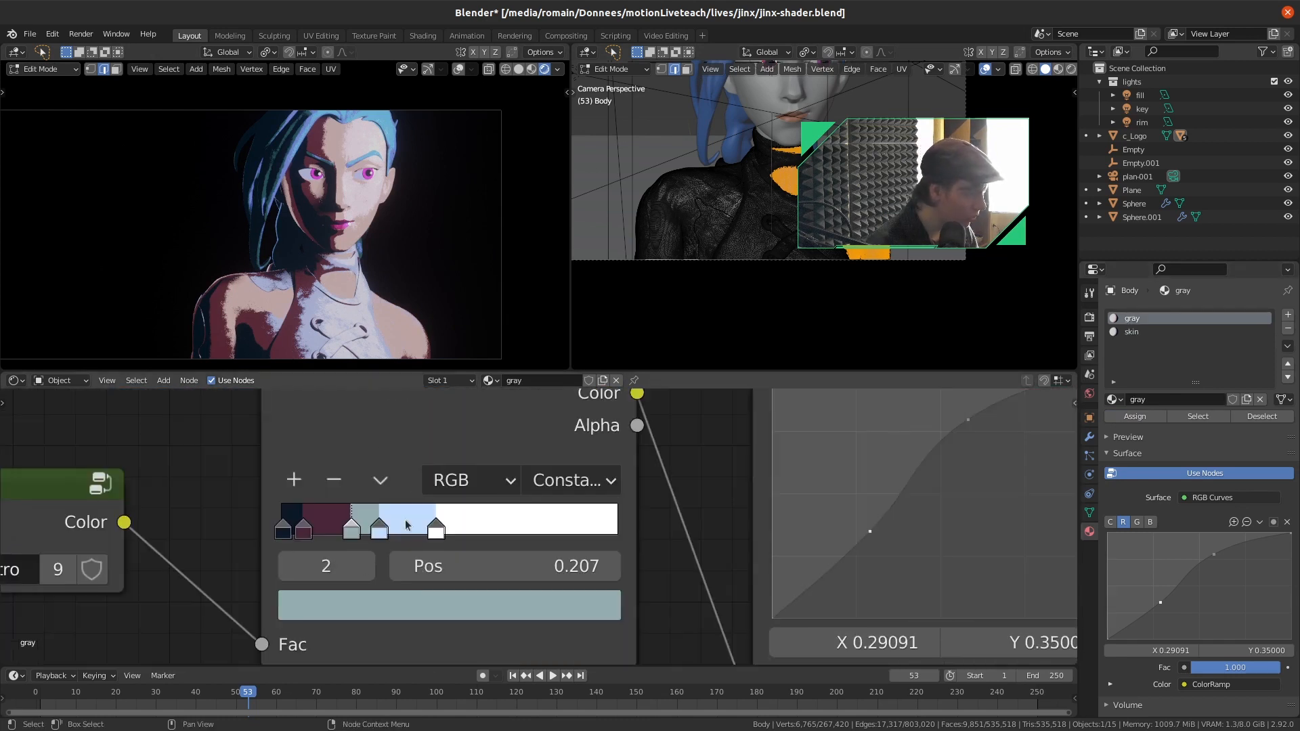
click(390, 531)
scroll(725, 450, down, 4)
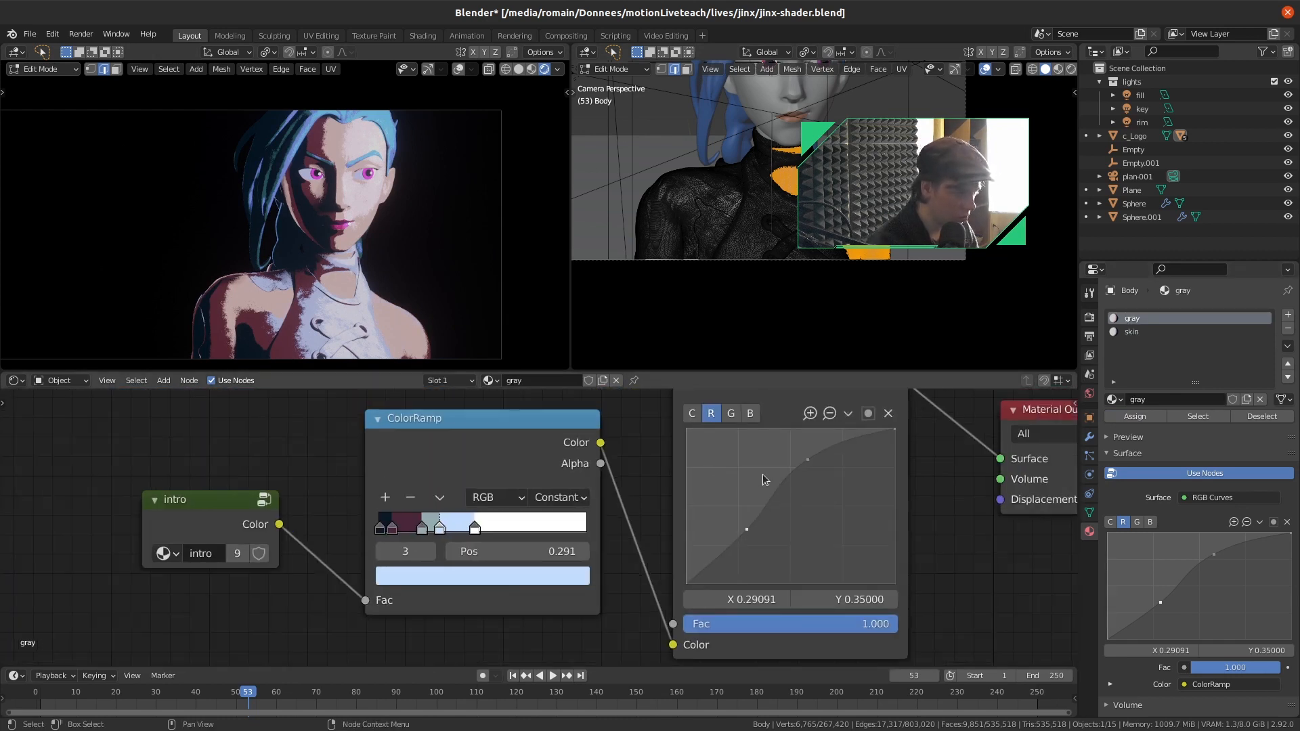
middle_drag(757, 482, 722, 484)
click(658, 417)
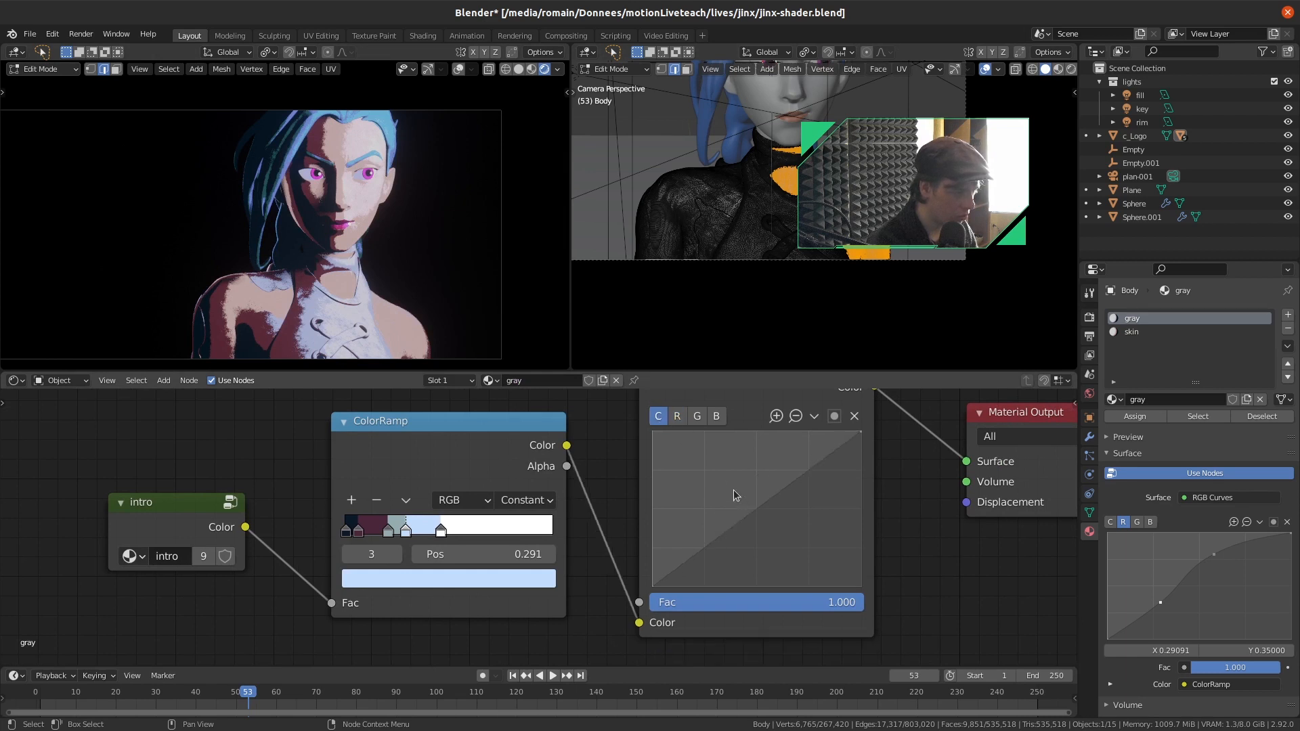
drag(757, 514, 782, 540)
Raise the gray material's blue curve with a low point near the start and an upper point at X 0.42273, Y 0.75000
click(718, 424)
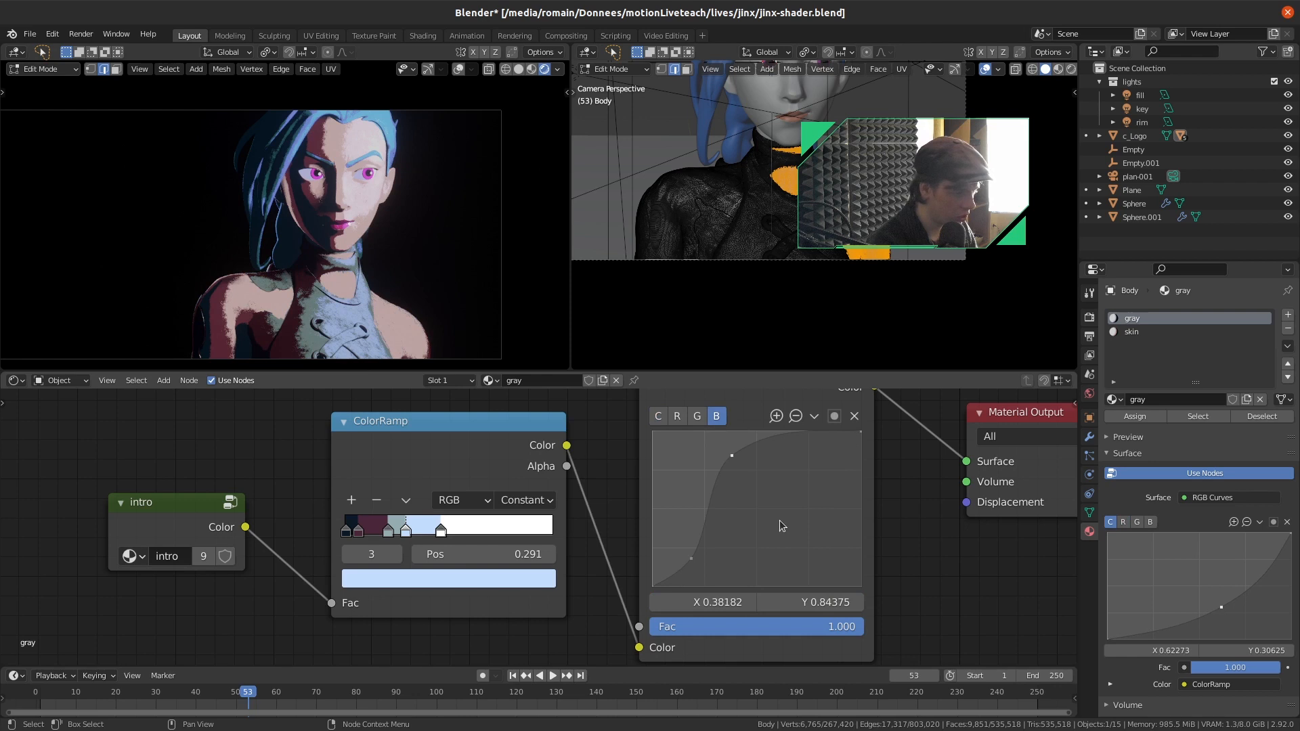
drag(691, 559, 675, 549)
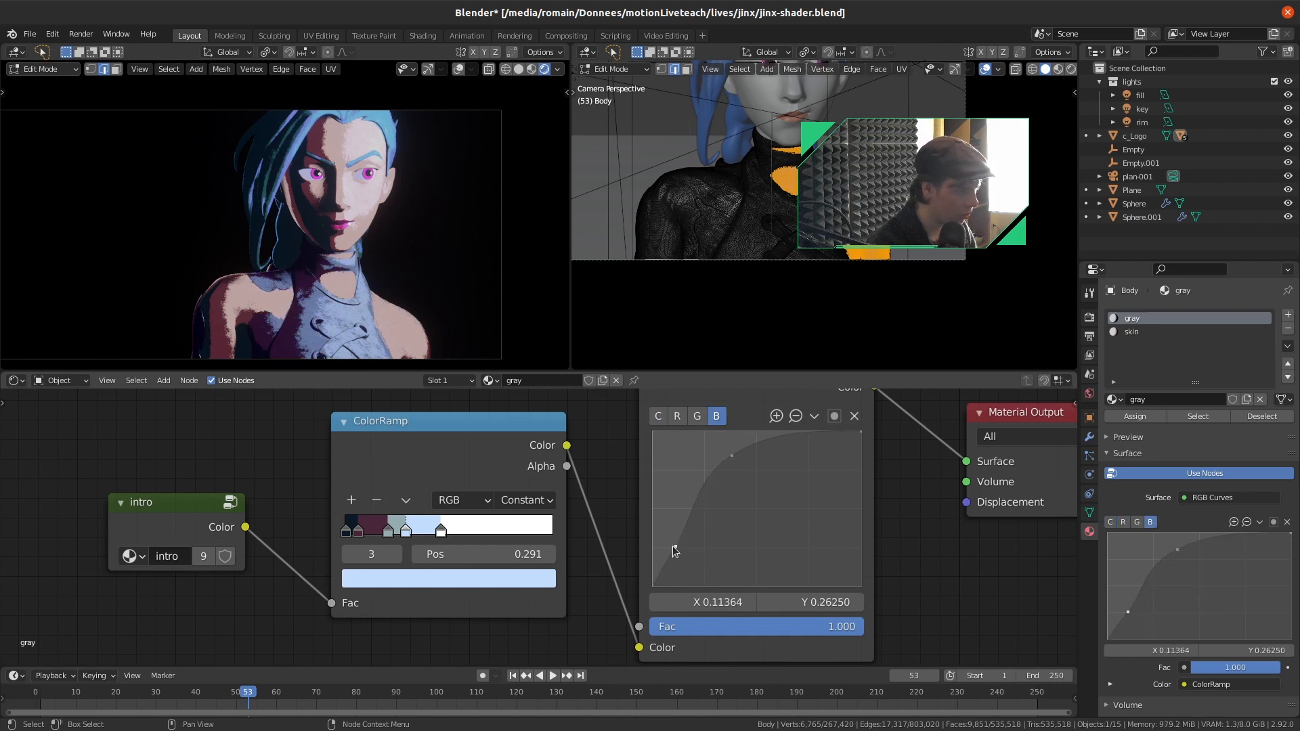
drag(732, 456, 741, 474)
Save the file and try to render the current frame
key(ctrl+s)
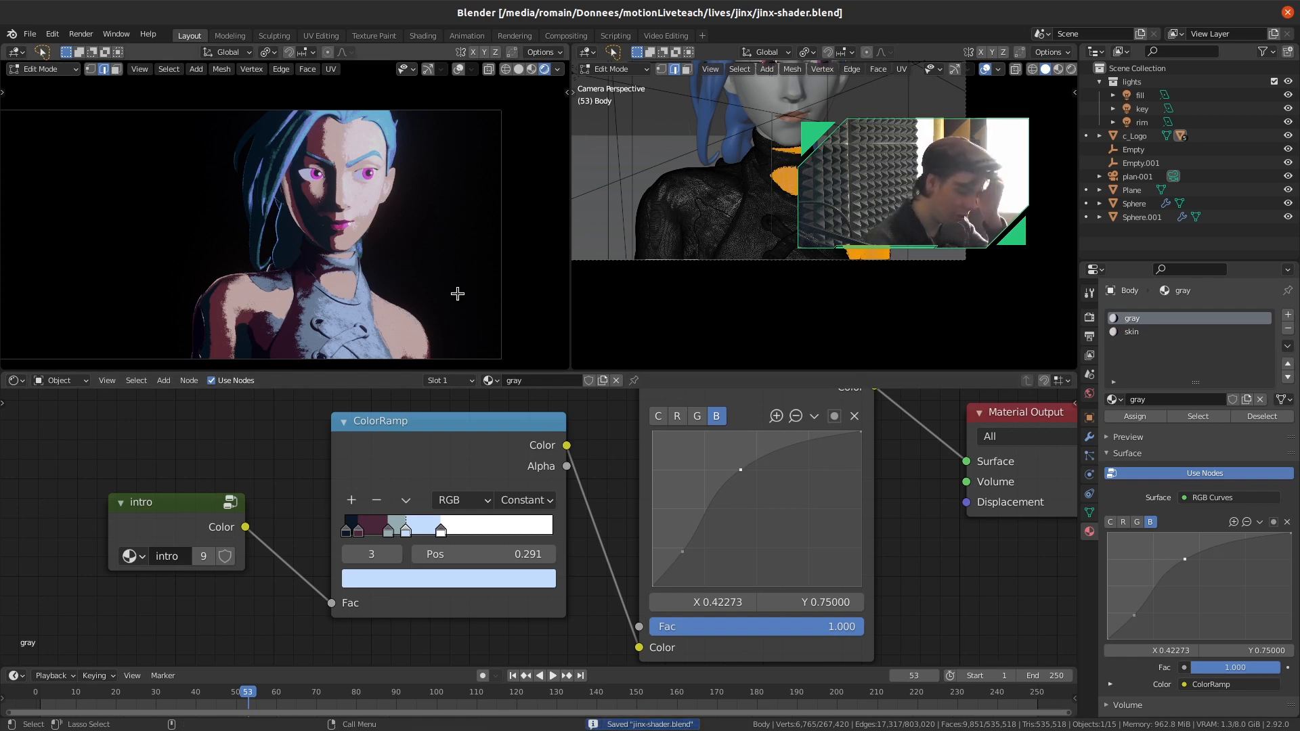
key(F12)
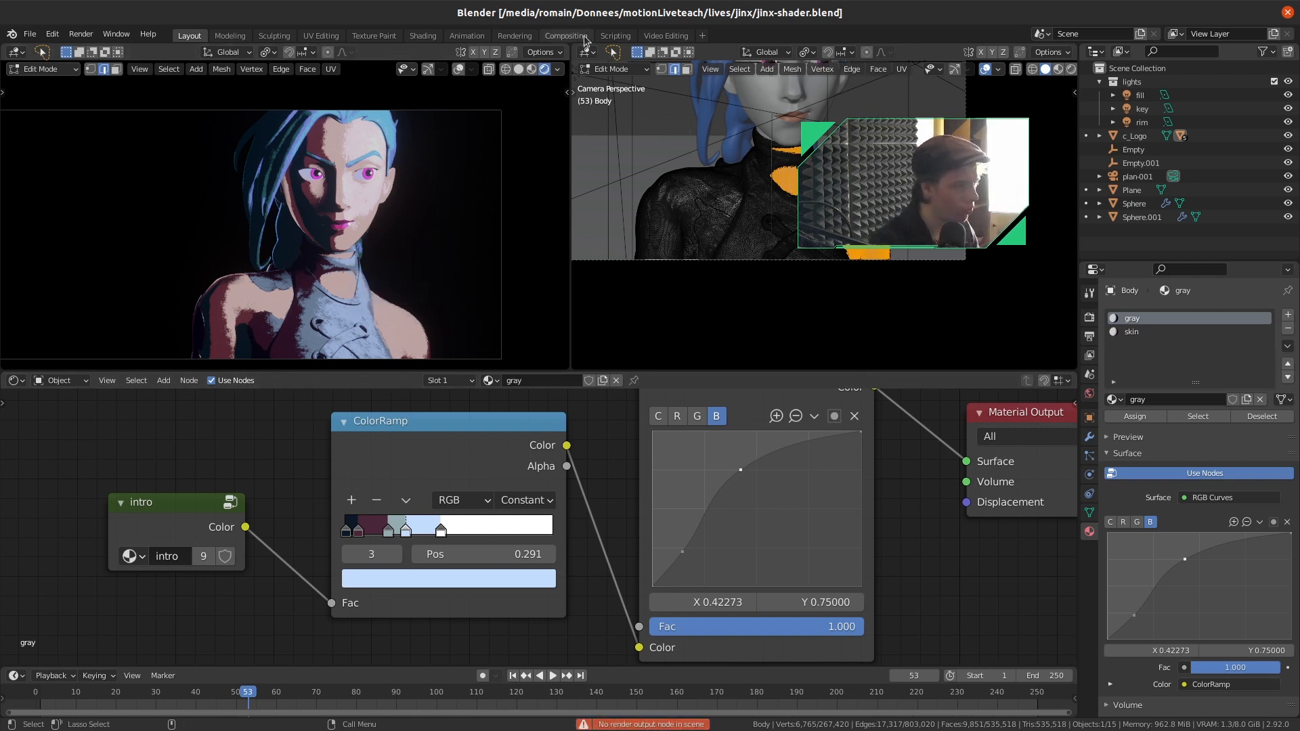
Add a Composite node in the compositor, feed it the Lens Distortion image output, and render the frame
click(586, 39)
scroll(494, 528, down, 2)
scroll(494, 529, up, 4)
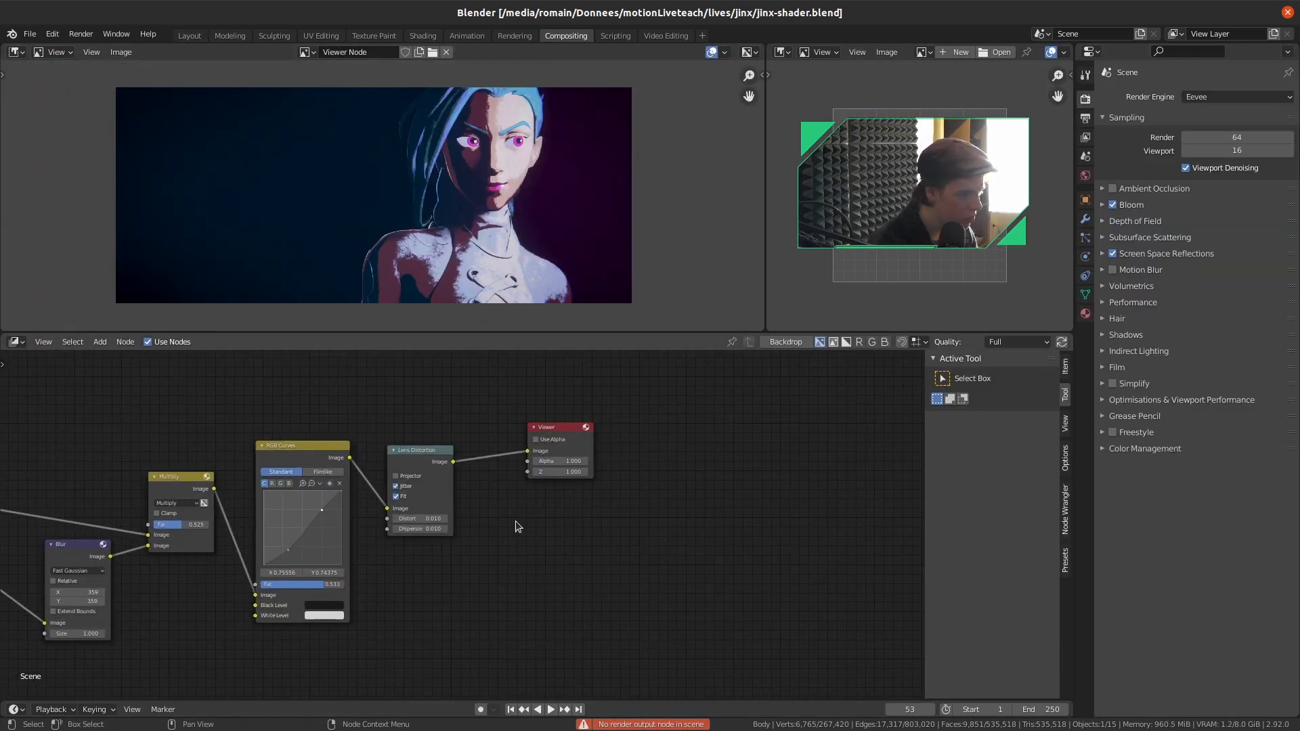
key(shift+a)
text(compo)
key(Return)
click(523, 515)
drag(453, 462, 523, 545)
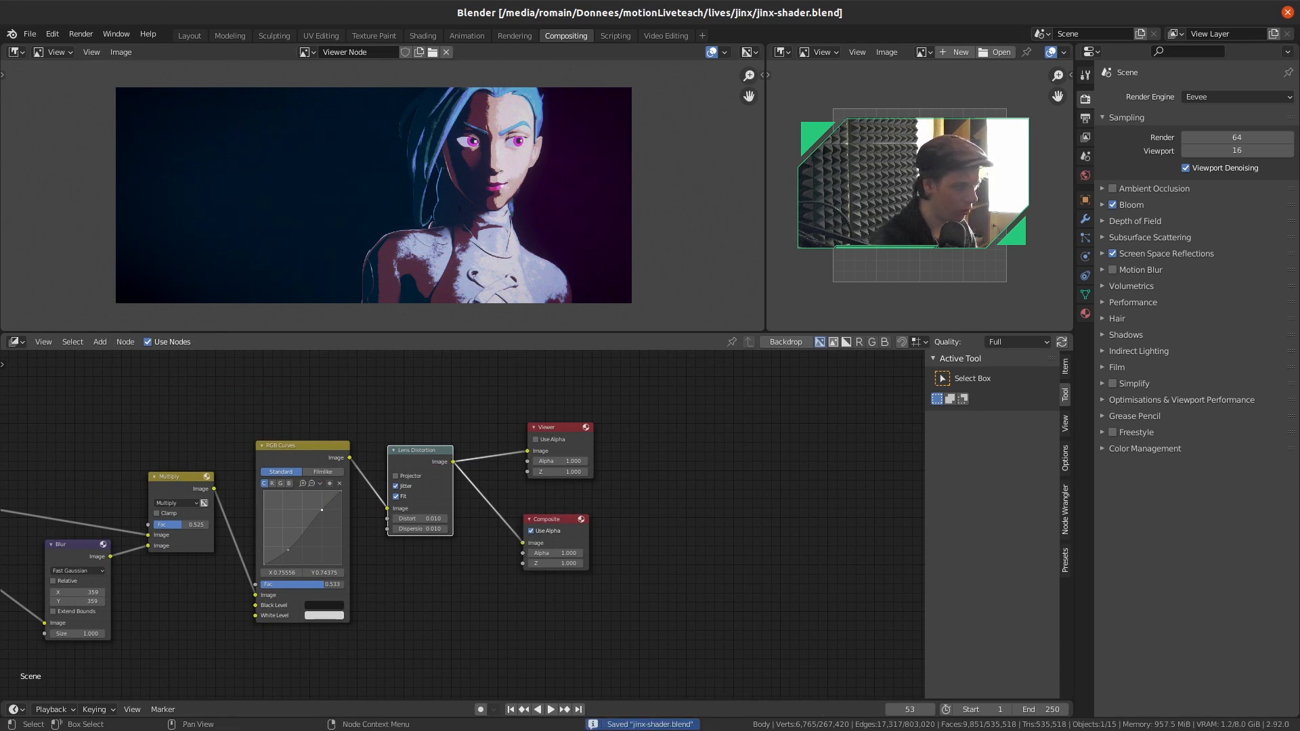
key(F12)
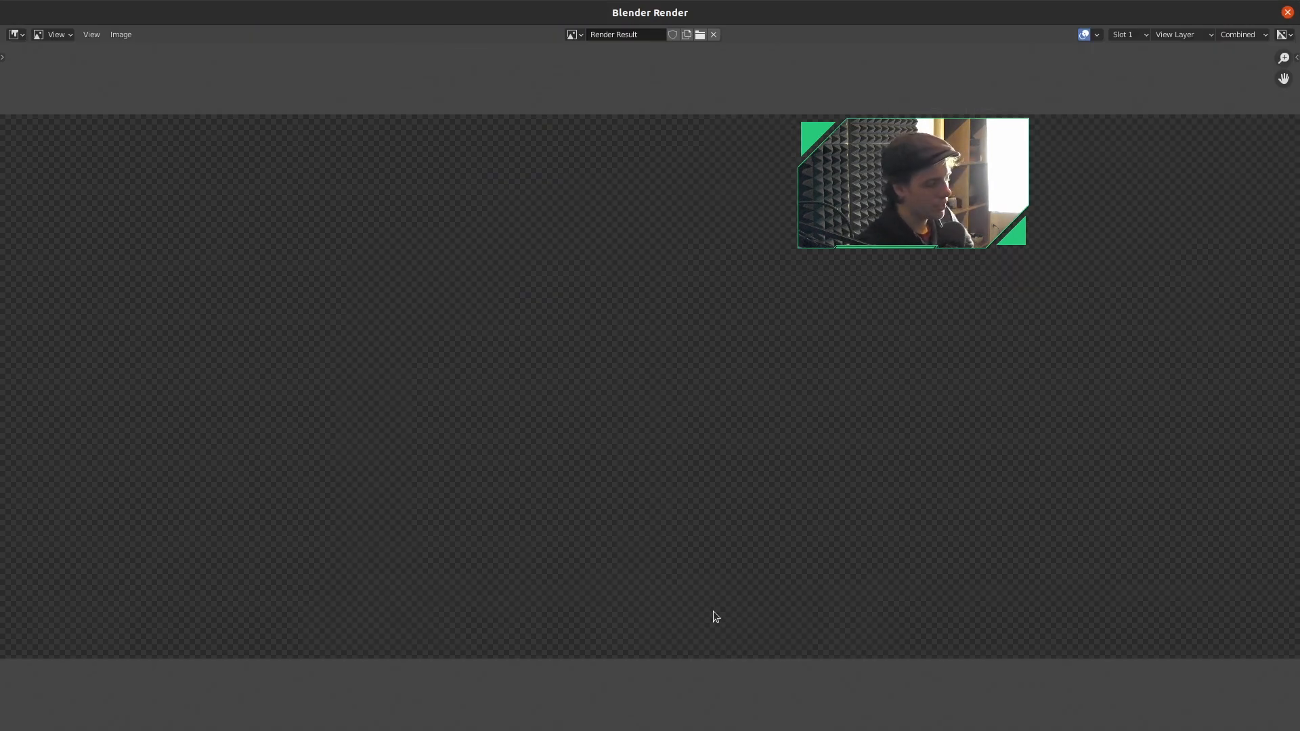